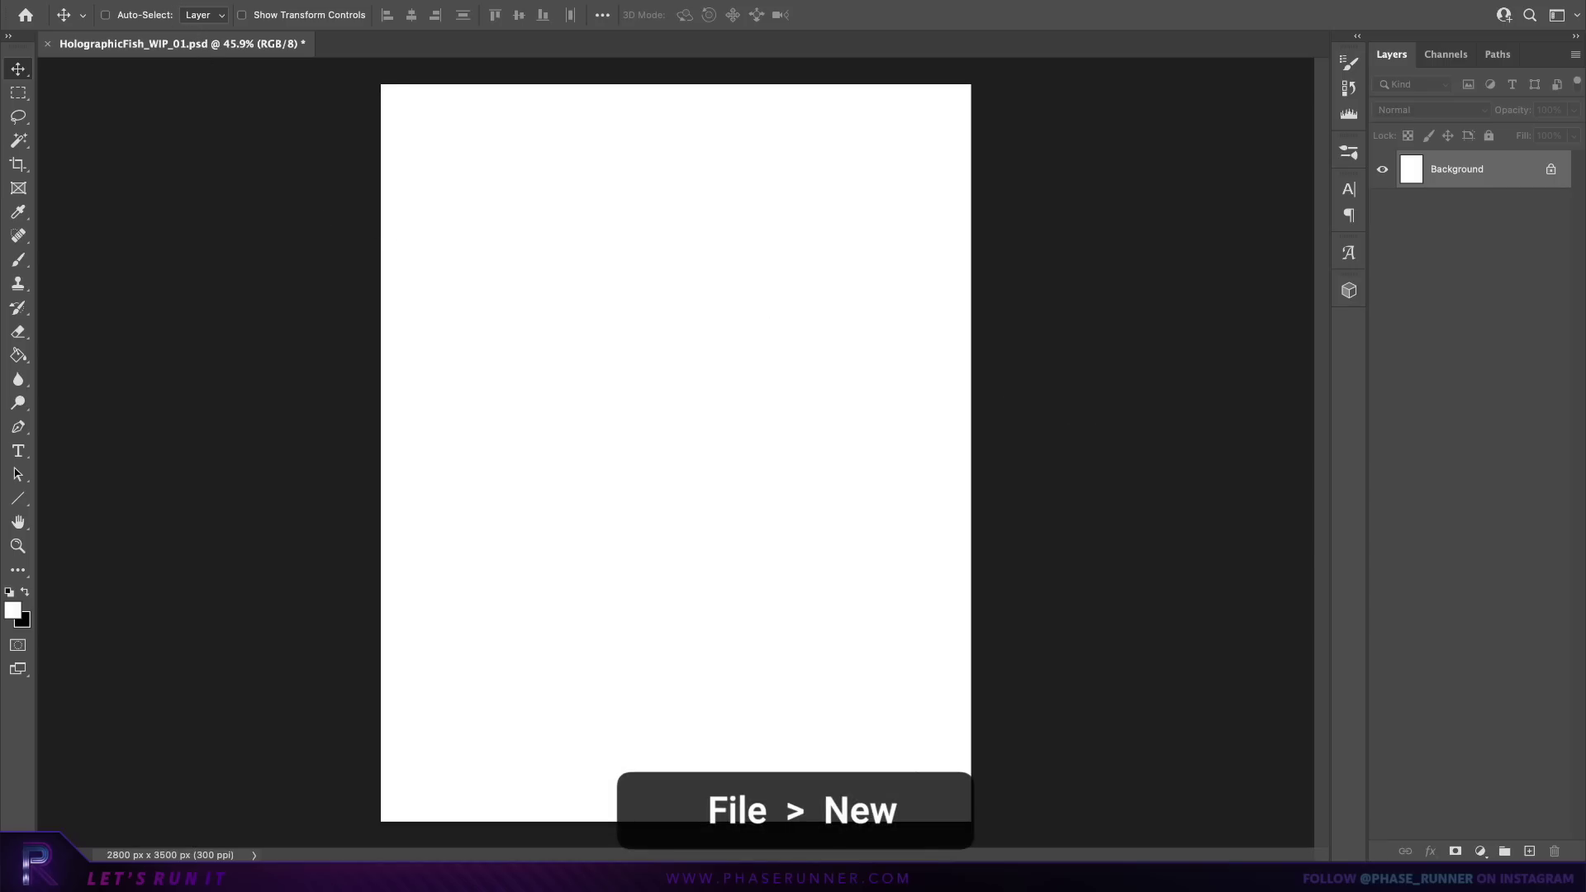
Step: Review the width, height and resolution settings for a new document without creating one
{"action": "left_click", "coordinate": [148, 0]}
{"action": "left_click", "coordinate": [156, 6]}
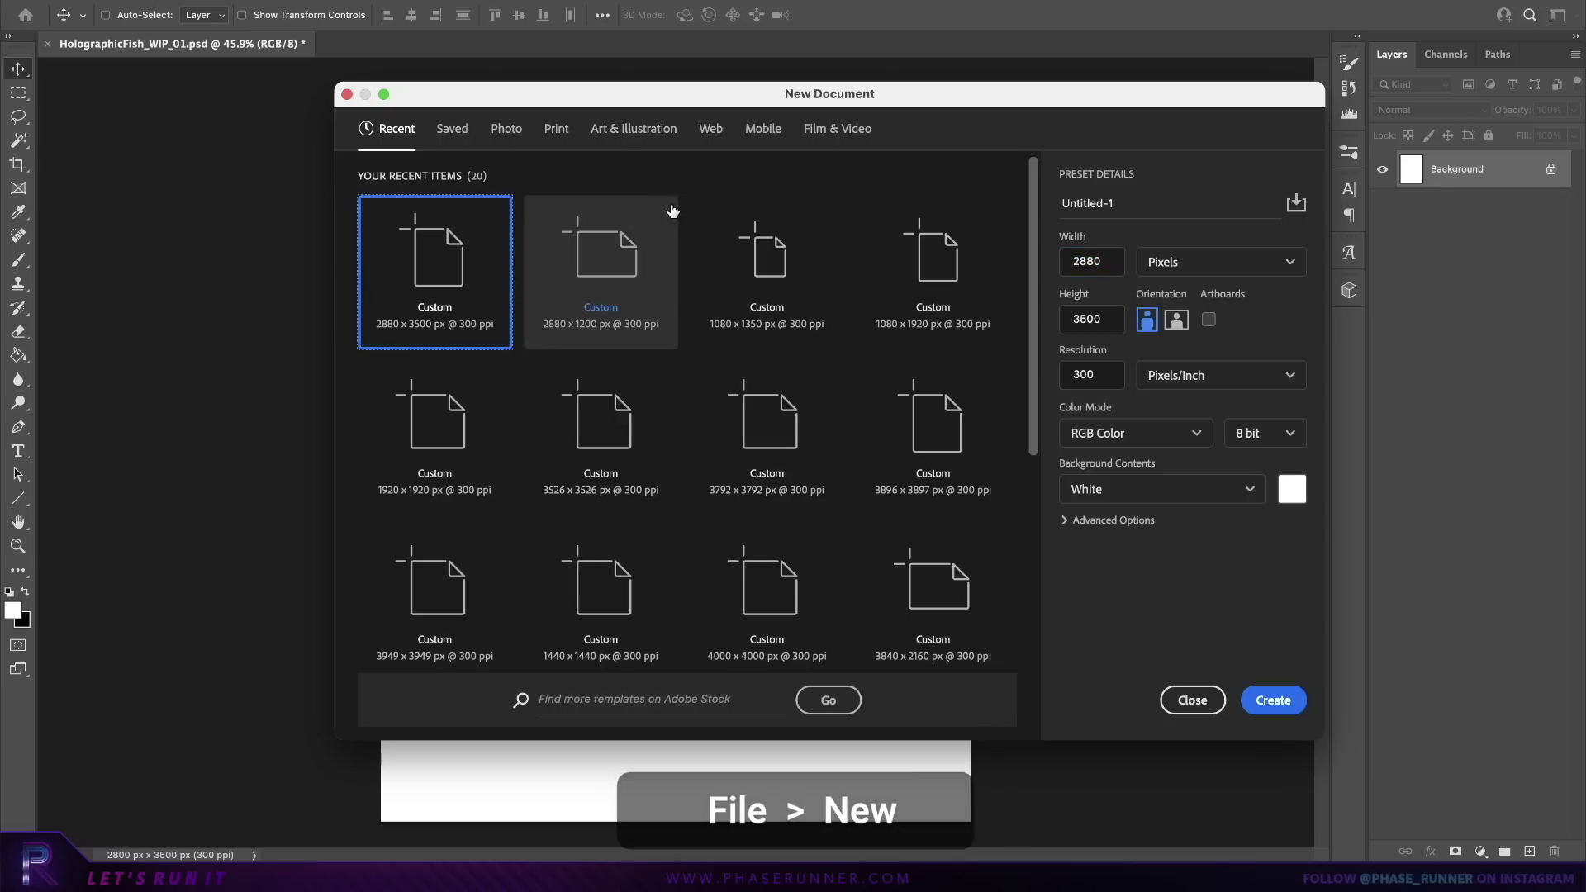
{"action": "double_click", "coordinate": [1116, 259]}
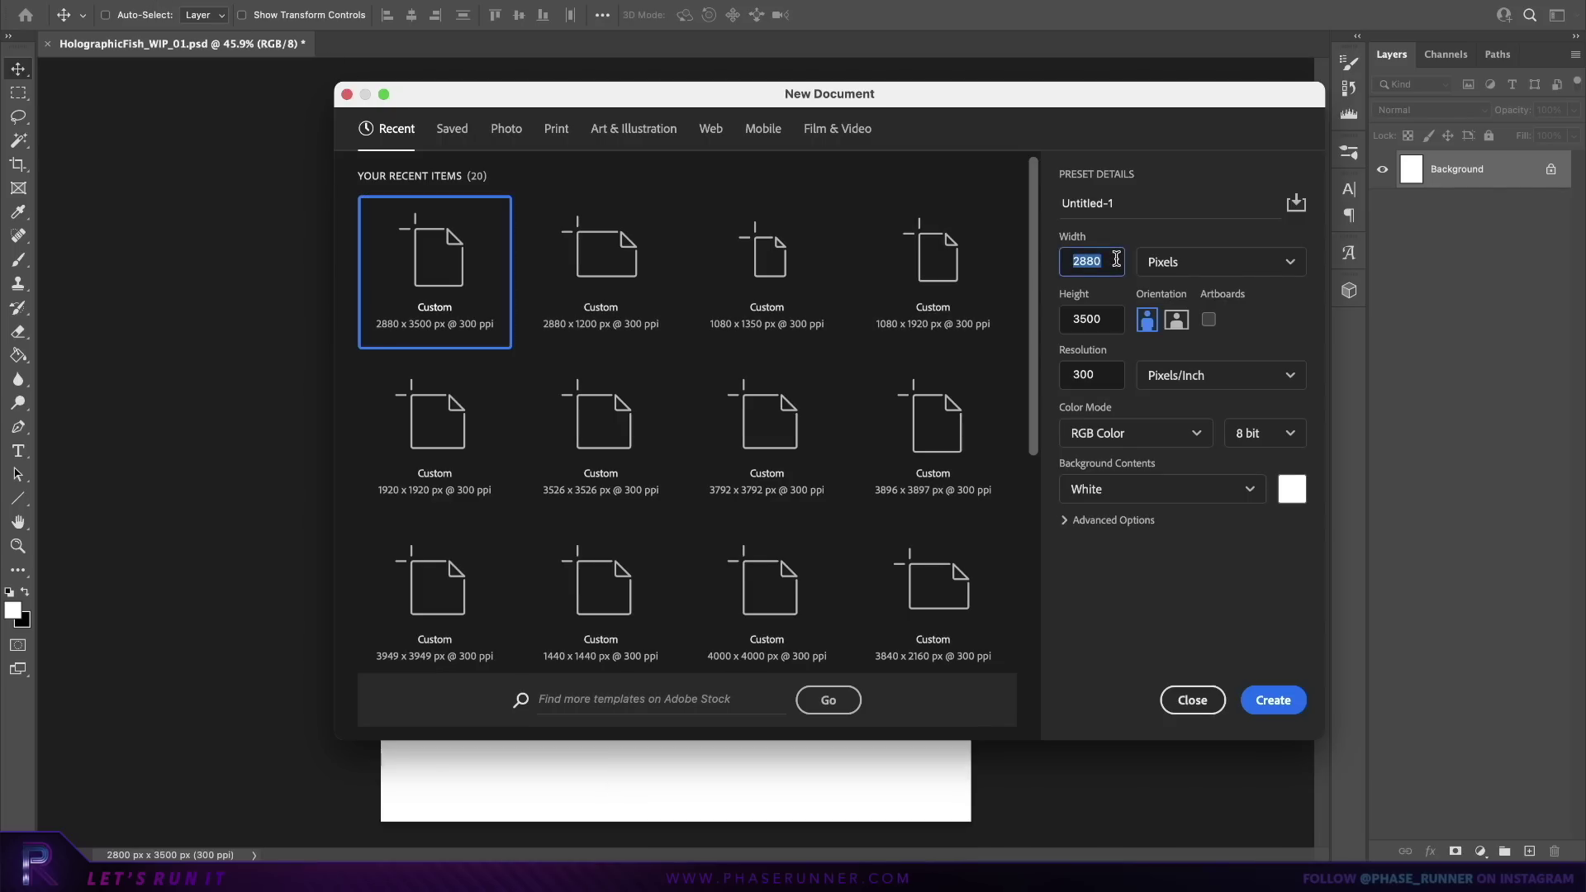
{"action": "double_click", "coordinate": [1112, 322]}
{"action": "double_click", "coordinate": [1110, 374]}
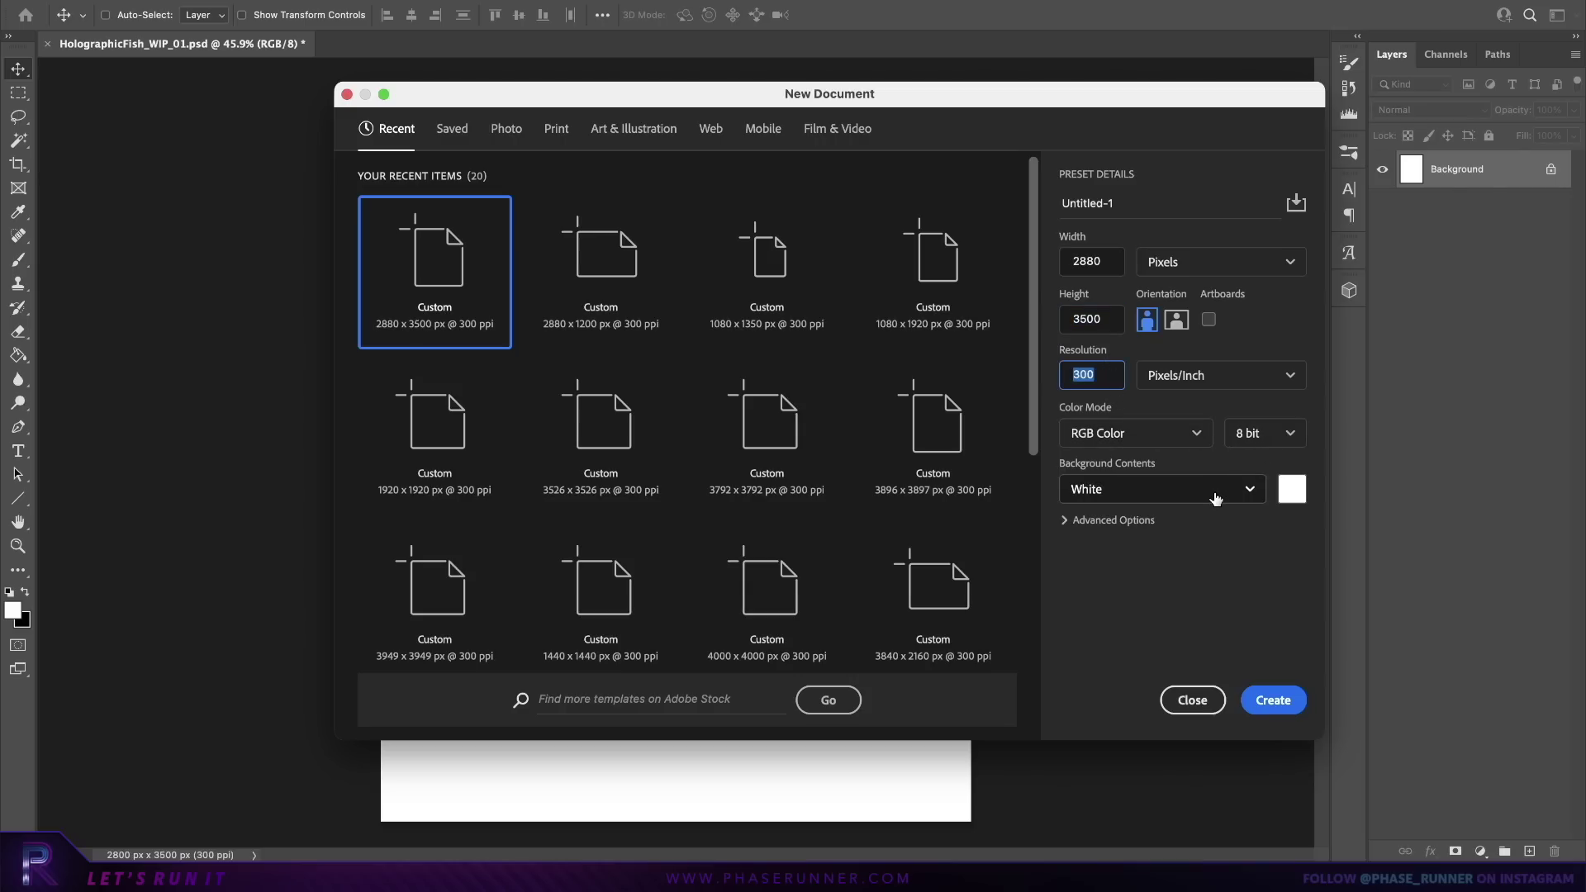
{"action": "left_click", "coordinate": [1190, 700]}
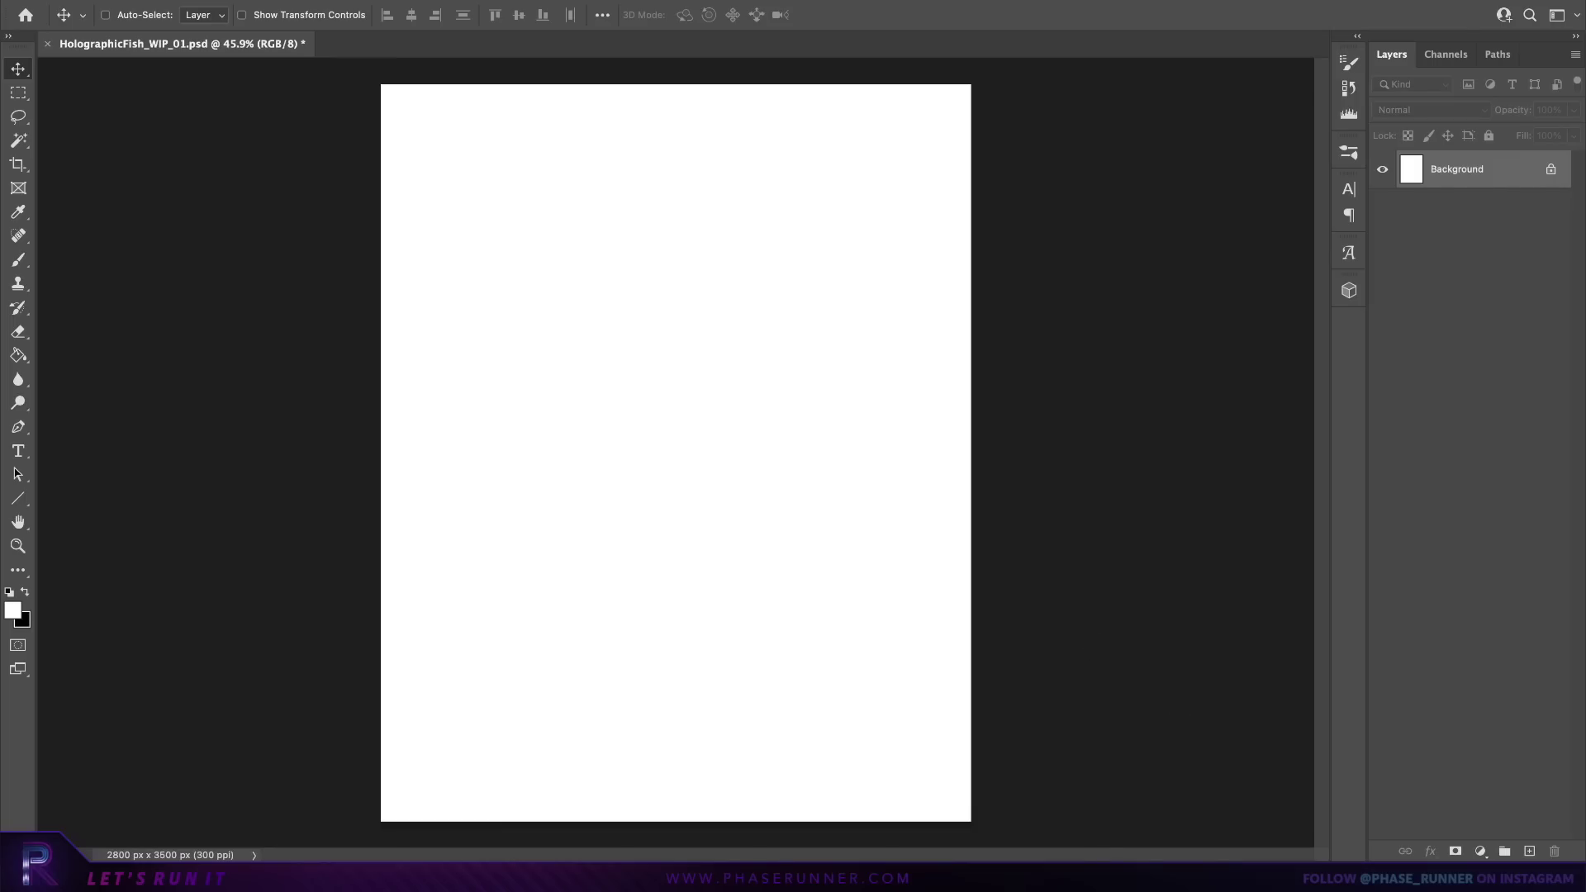
Step: Place the neon-lit portrait photo on the canvas and flip it horizontally
{"action": "left_click_drag", "start_coordinate": [998, 241], "coordinate": [700, 762]}
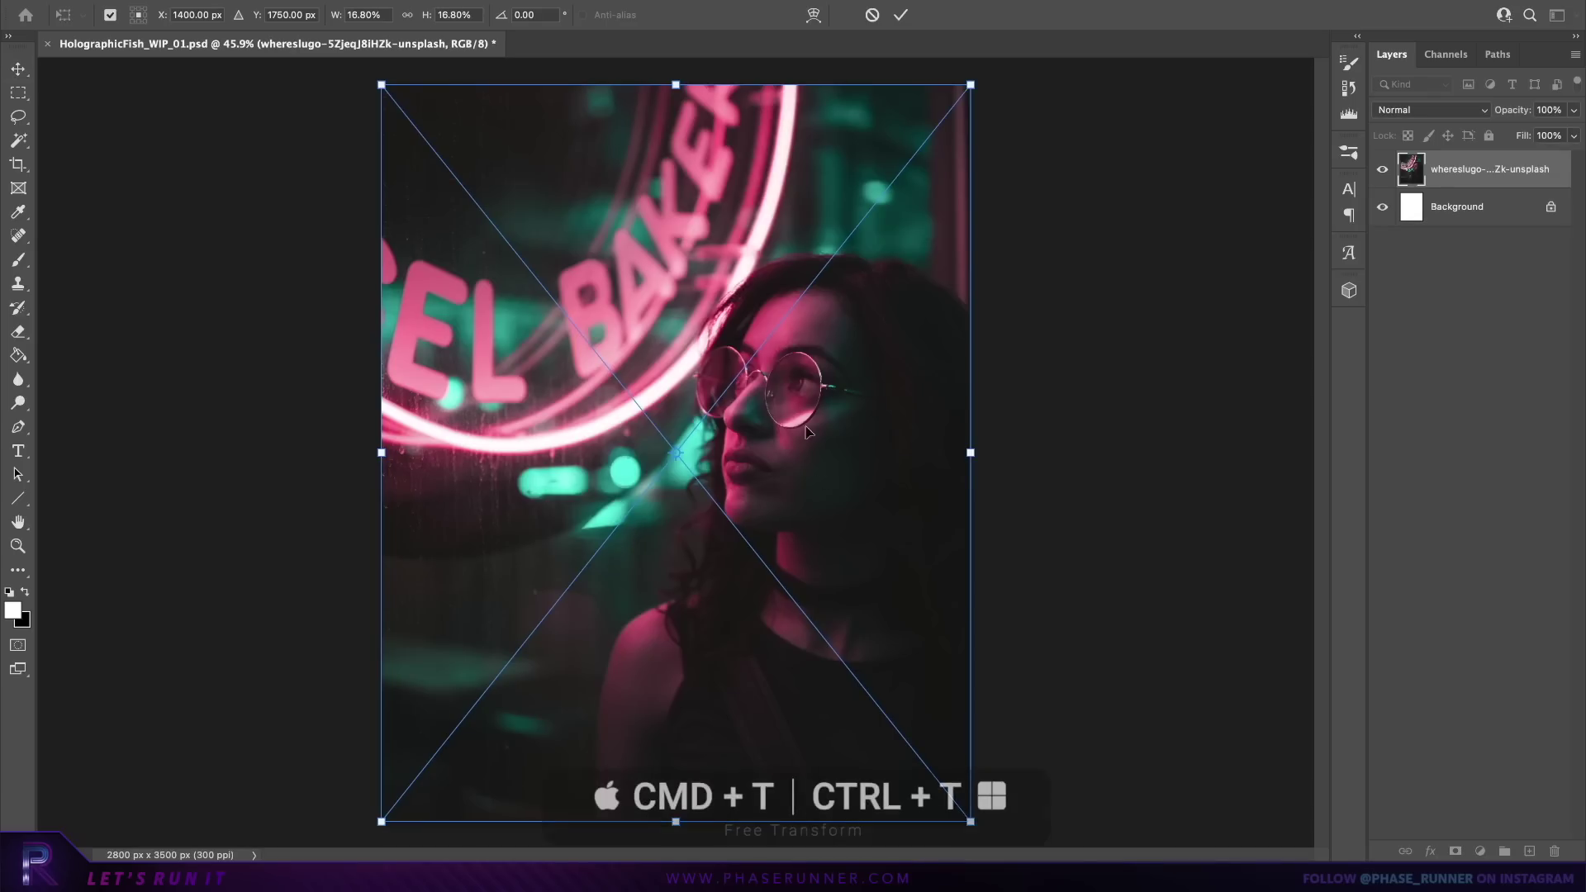
{"action": "right_click", "coordinate": [744, 175]}
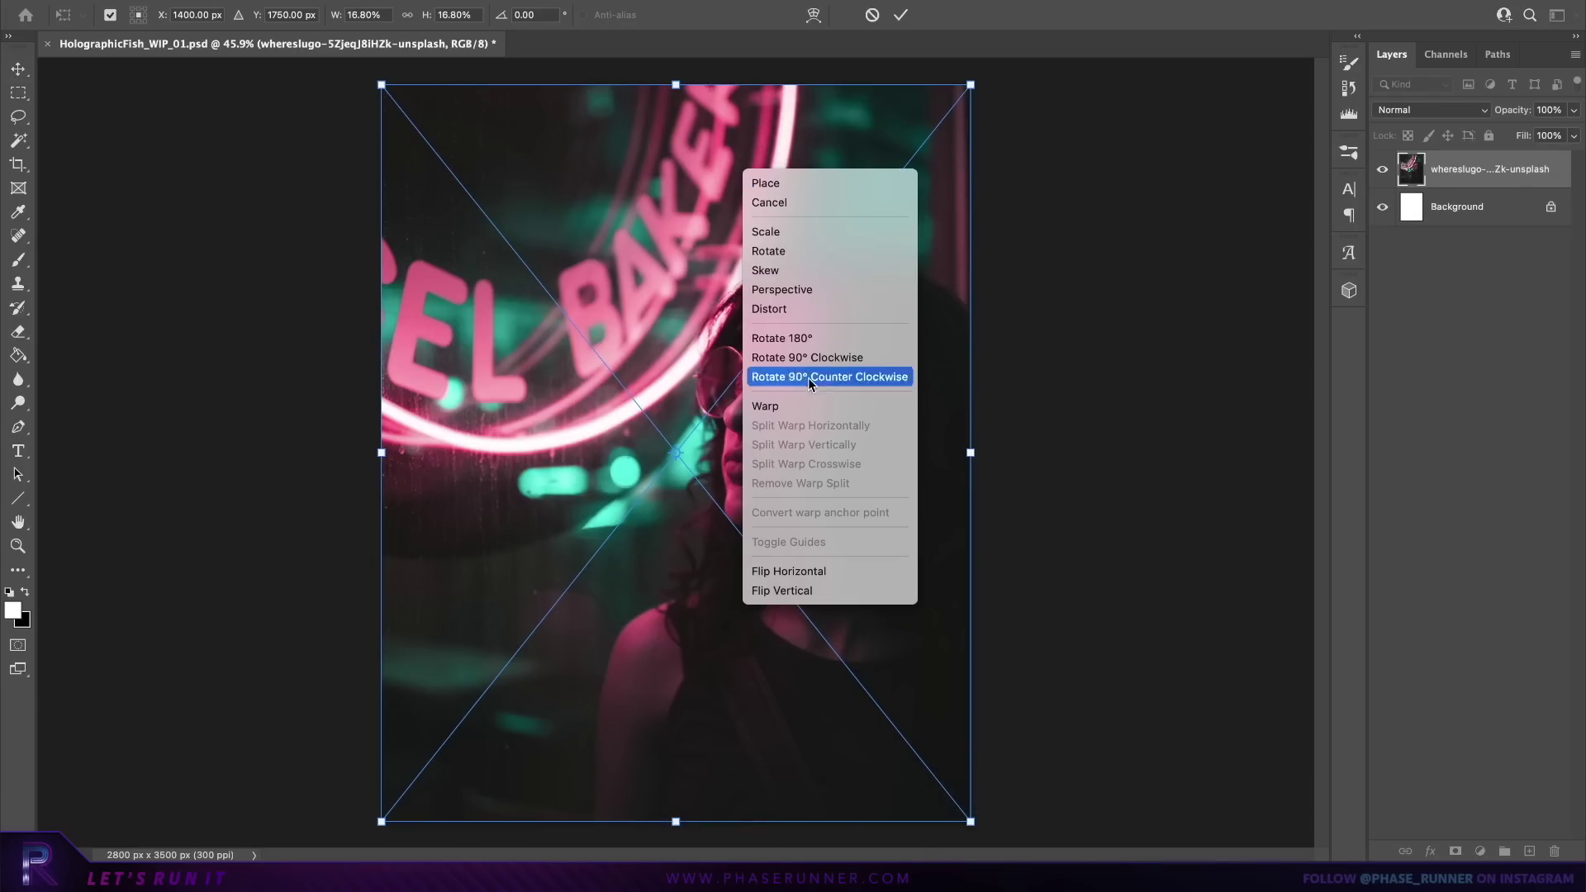
{"action": "left_click", "coordinate": [844, 575]}
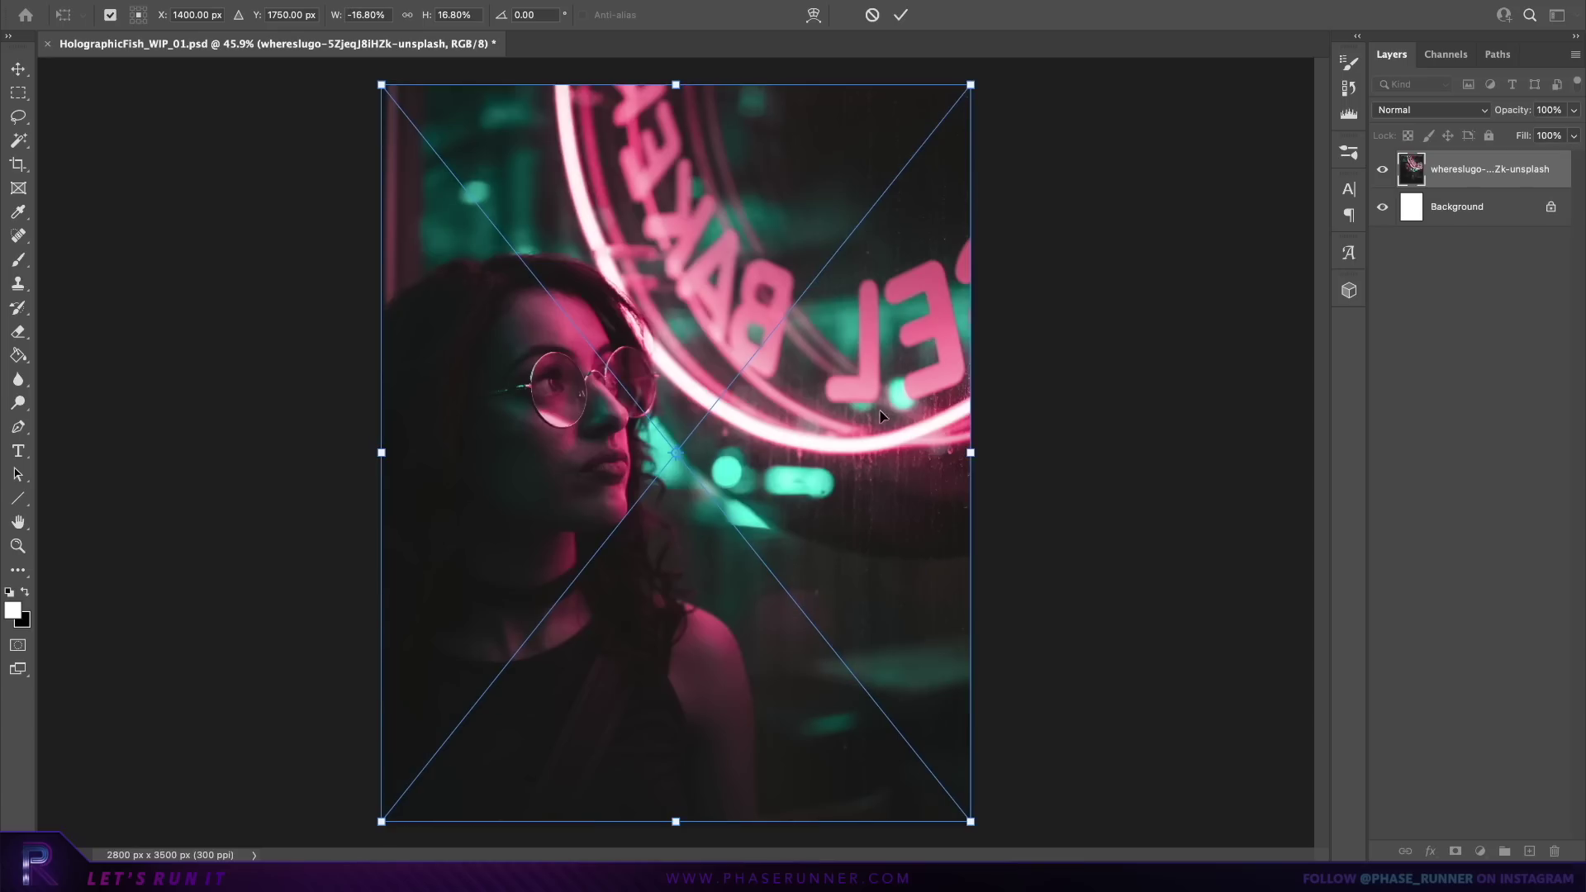
{"action": "key", "text": "Return"}
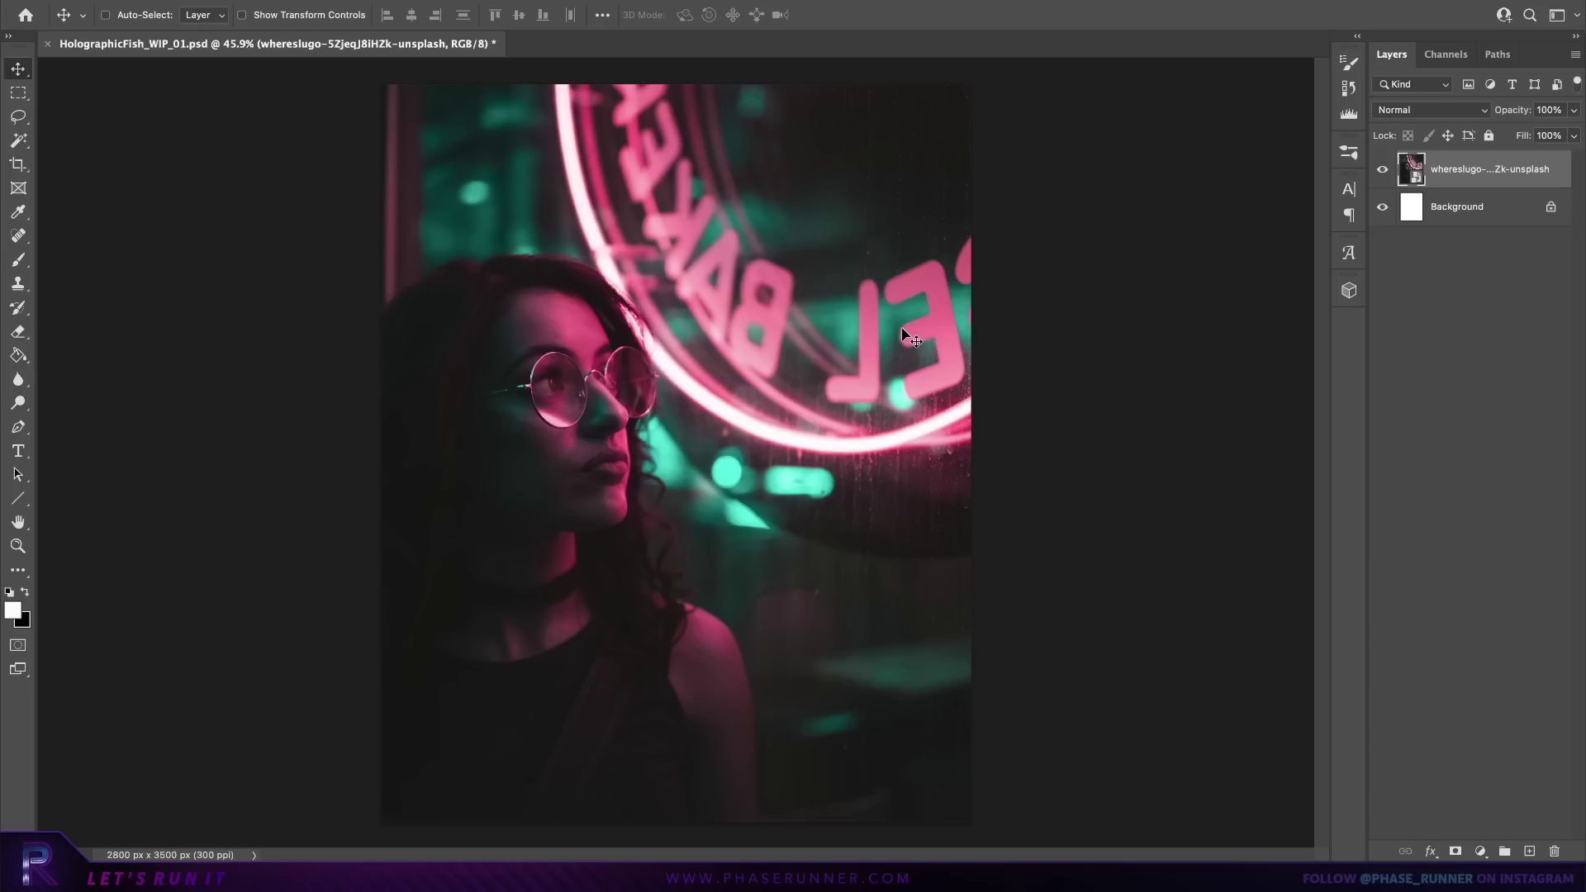
Step: Duplicate the portrait photo layer and rasterize the copy
{"action": "right_click", "coordinate": [1458, 170]}
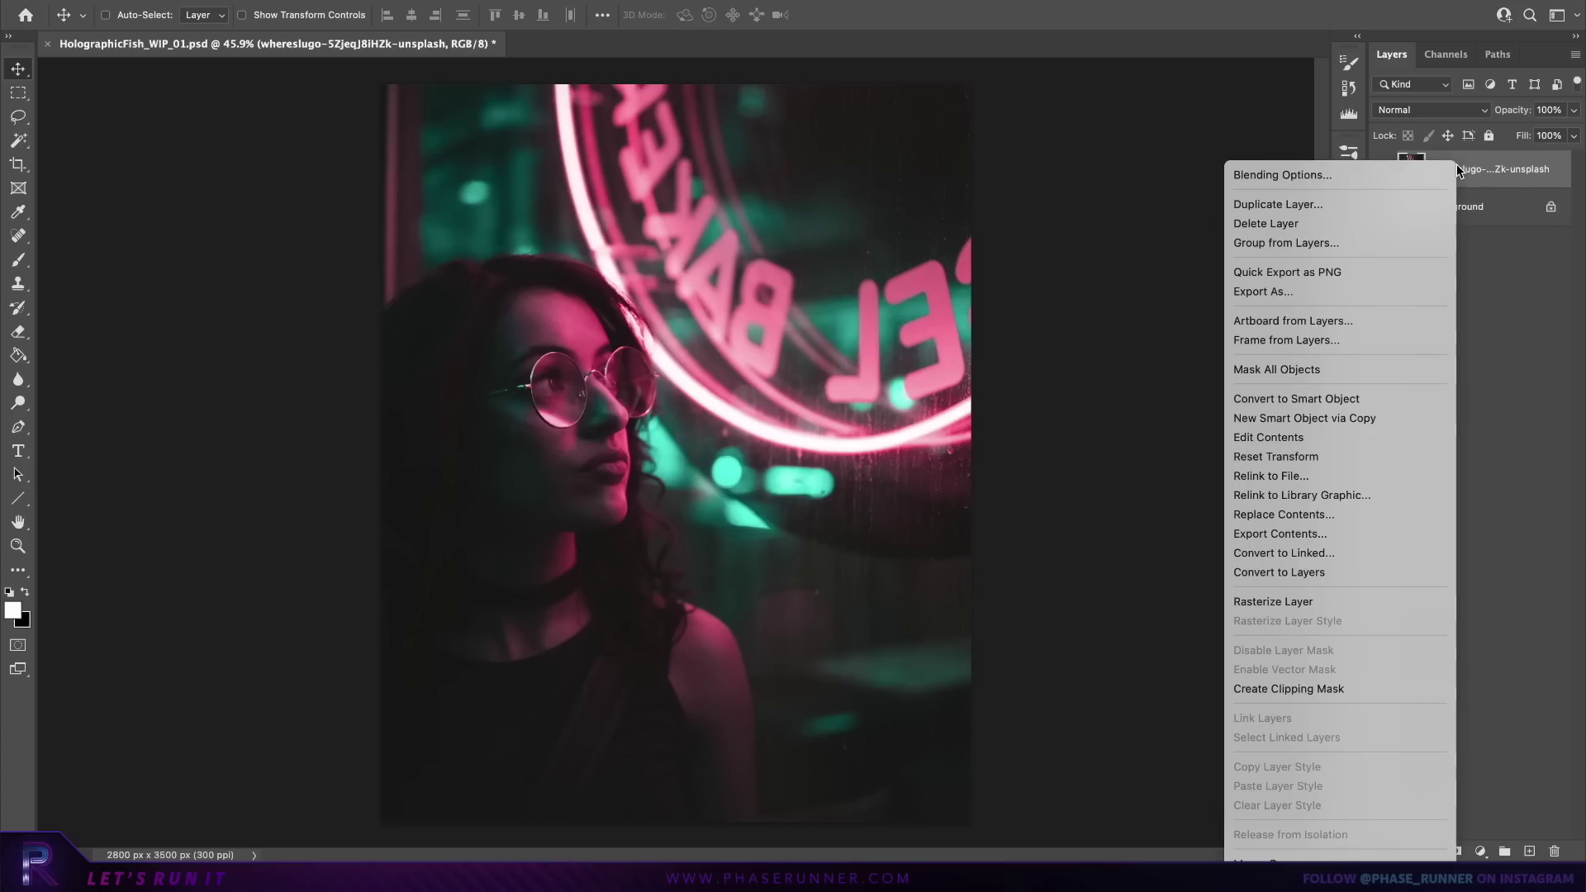
{"action": "left_click", "coordinate": [1406, 204]}
{"action": "left_click", "coordinate": [1214, 499]}
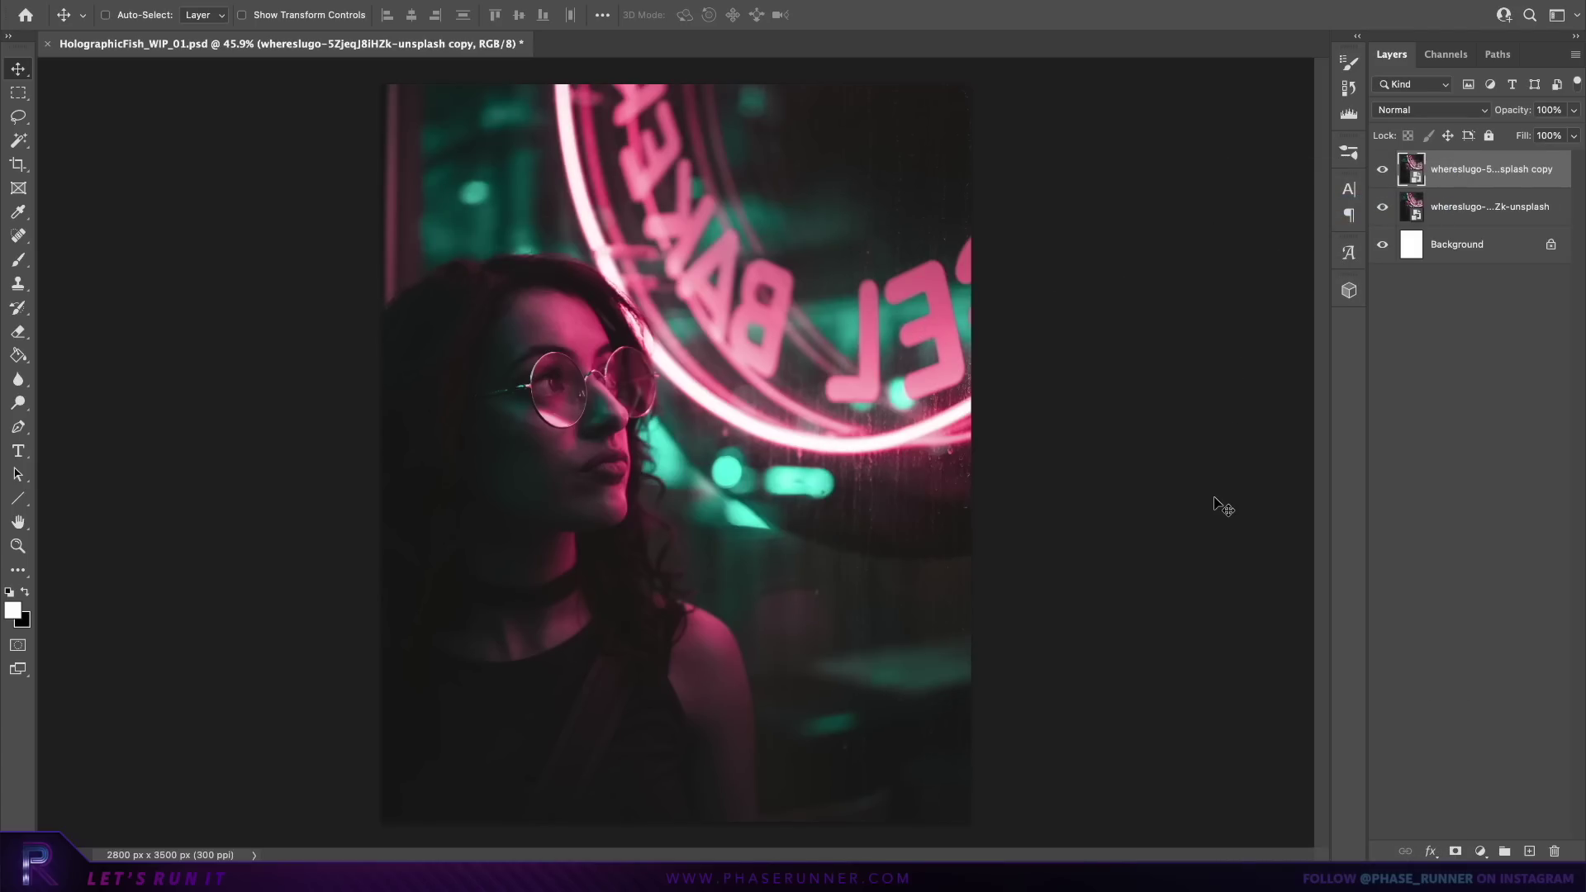
{"action": "right_click", "coordinate": [1465, 169]}
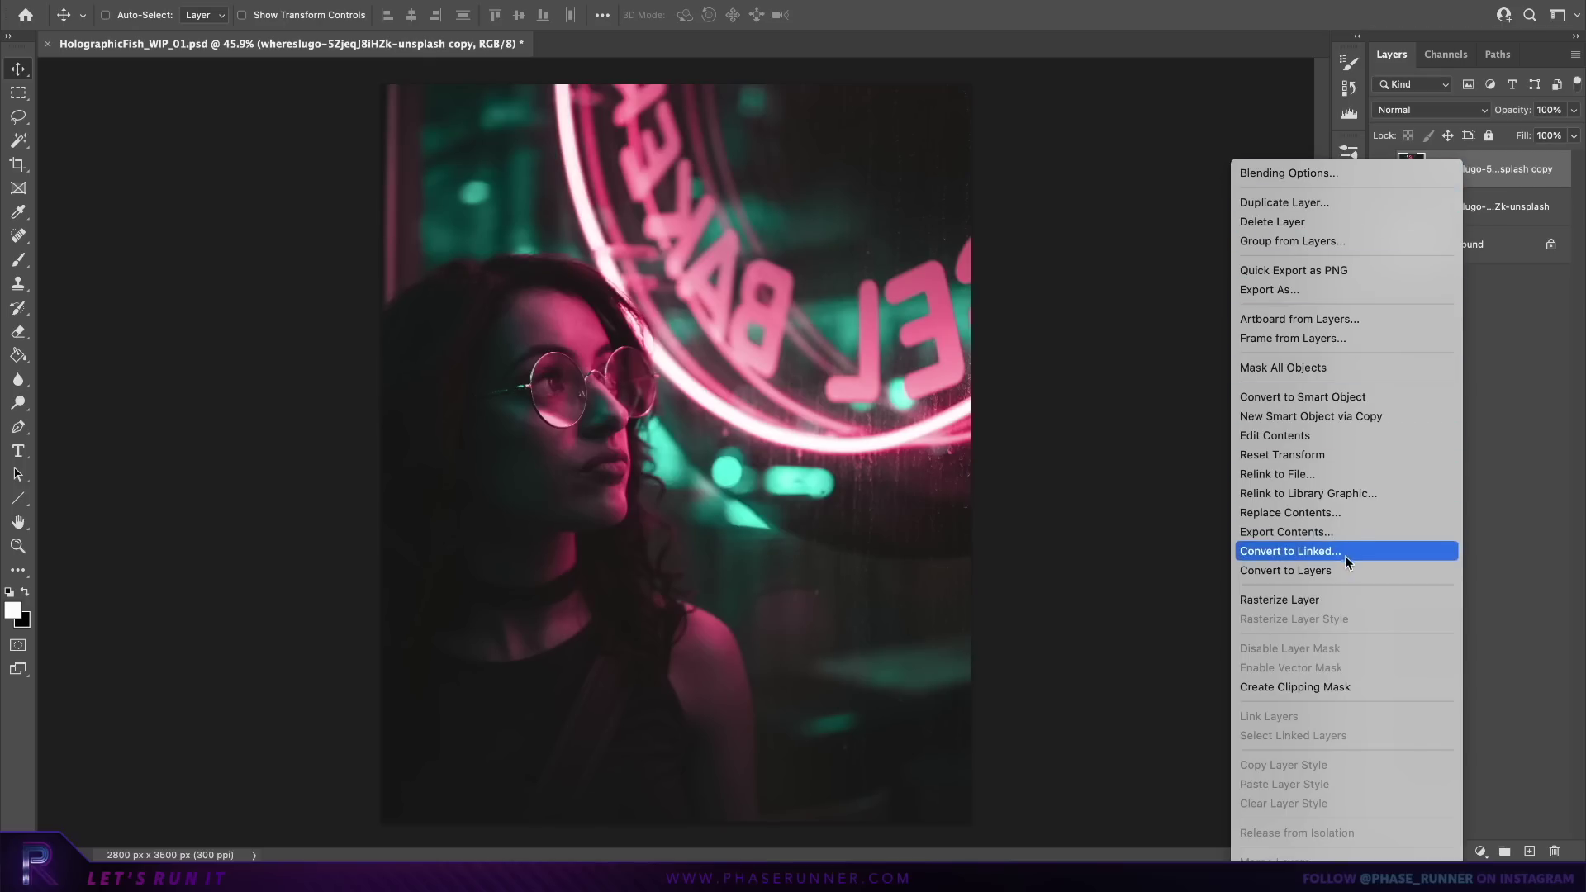
{"action": "left_click", "coordinate": [1333, 605]}
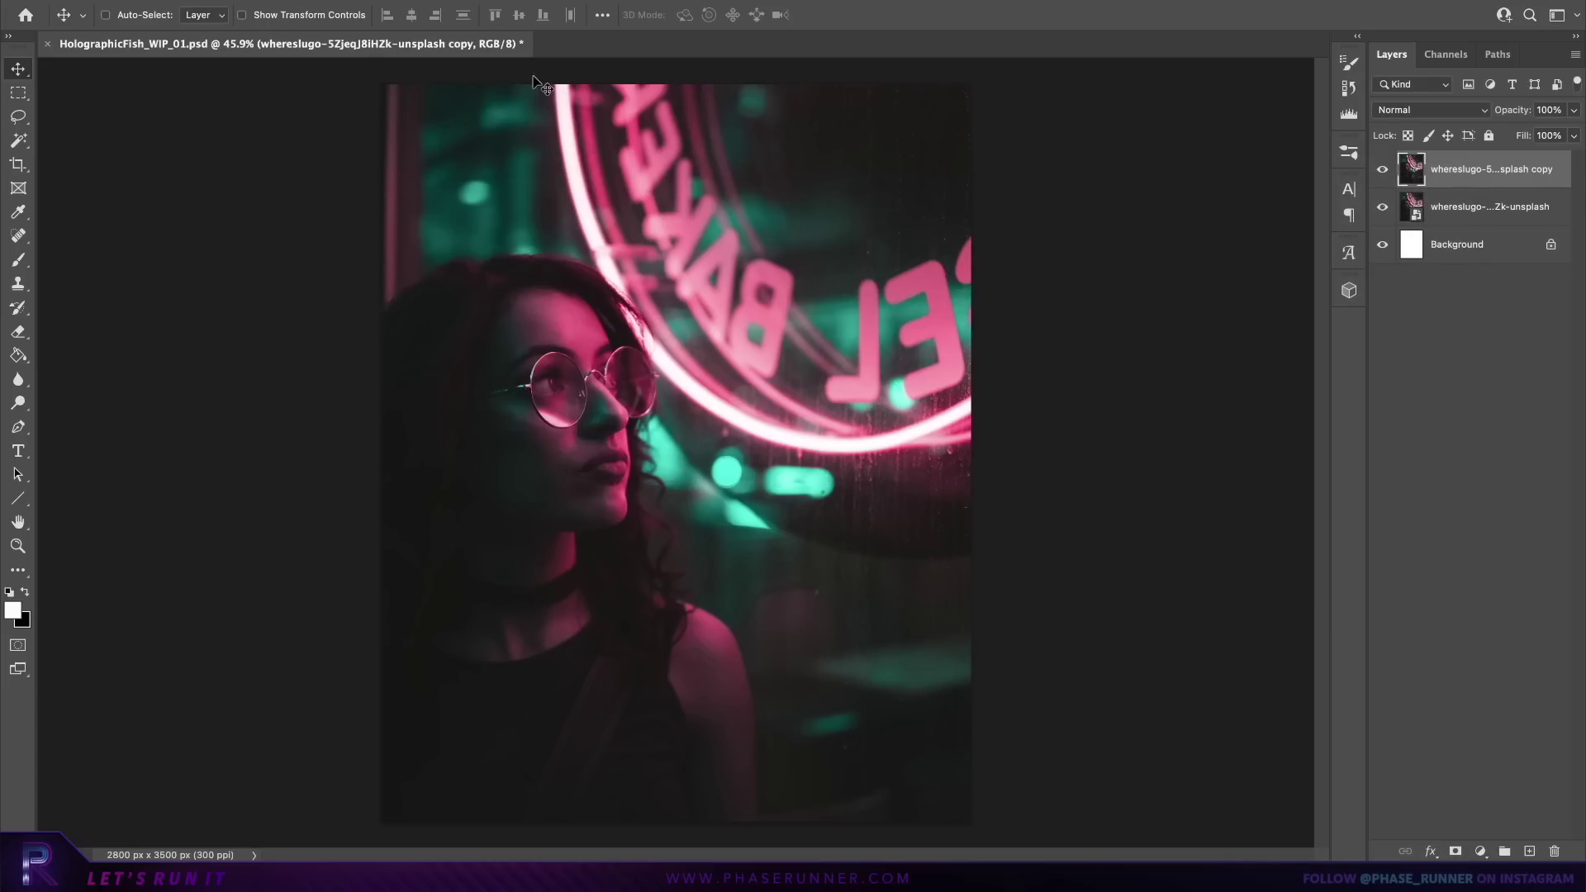
Step: Apply a Lens Blur with radius 100 and blade curvature 58 to the rasterized copy
{"action": "left_click", "coordinate": [446, 1]}
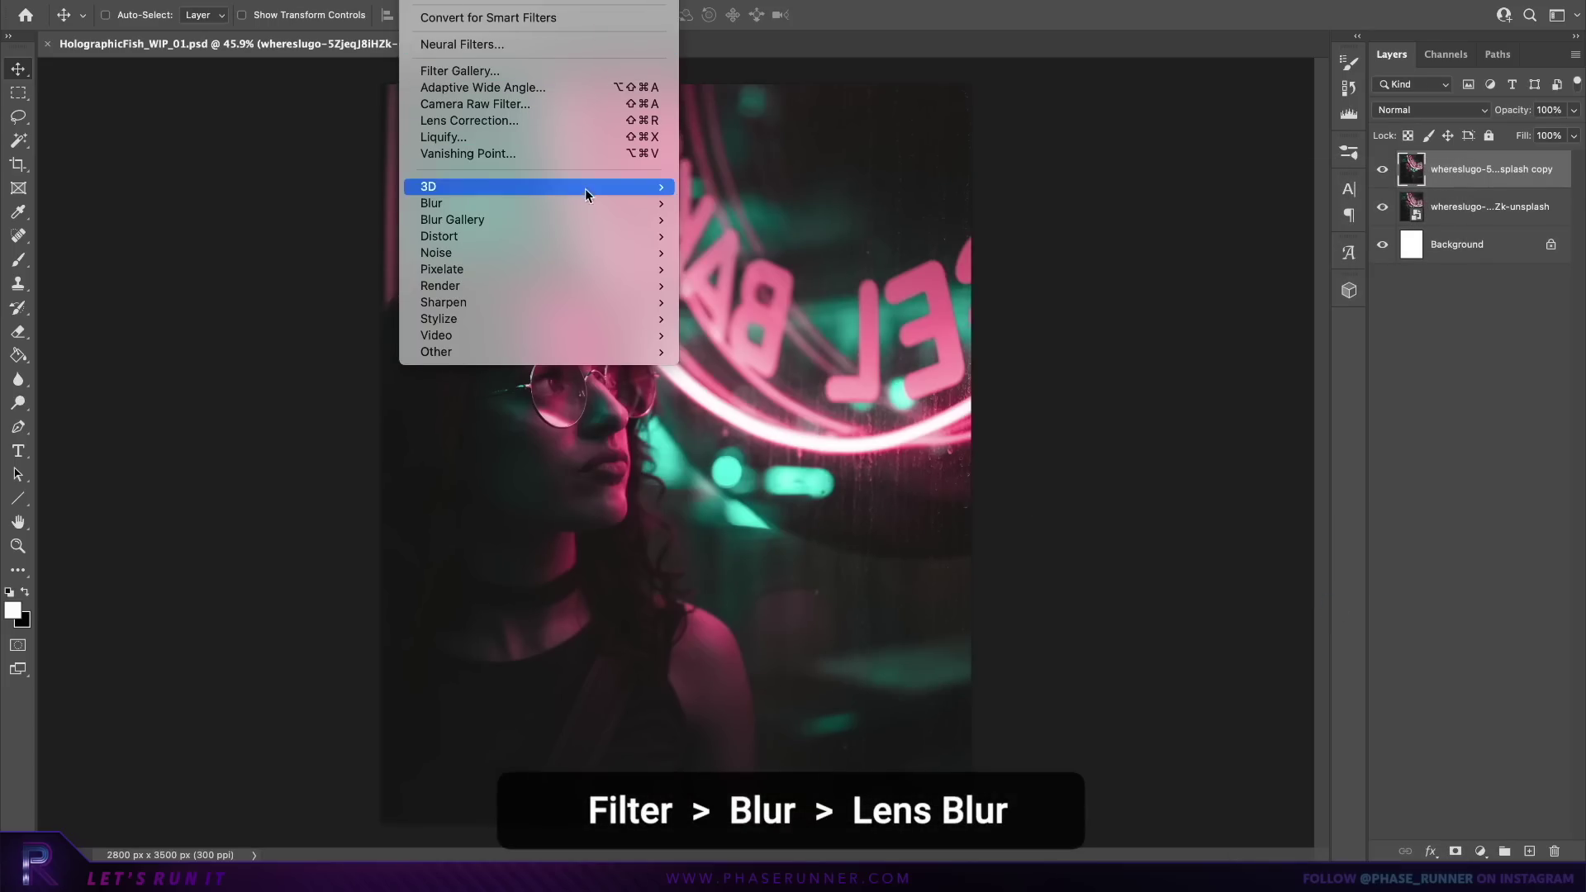
{"action": "mouse_move", "coordinate": [608, 204]}
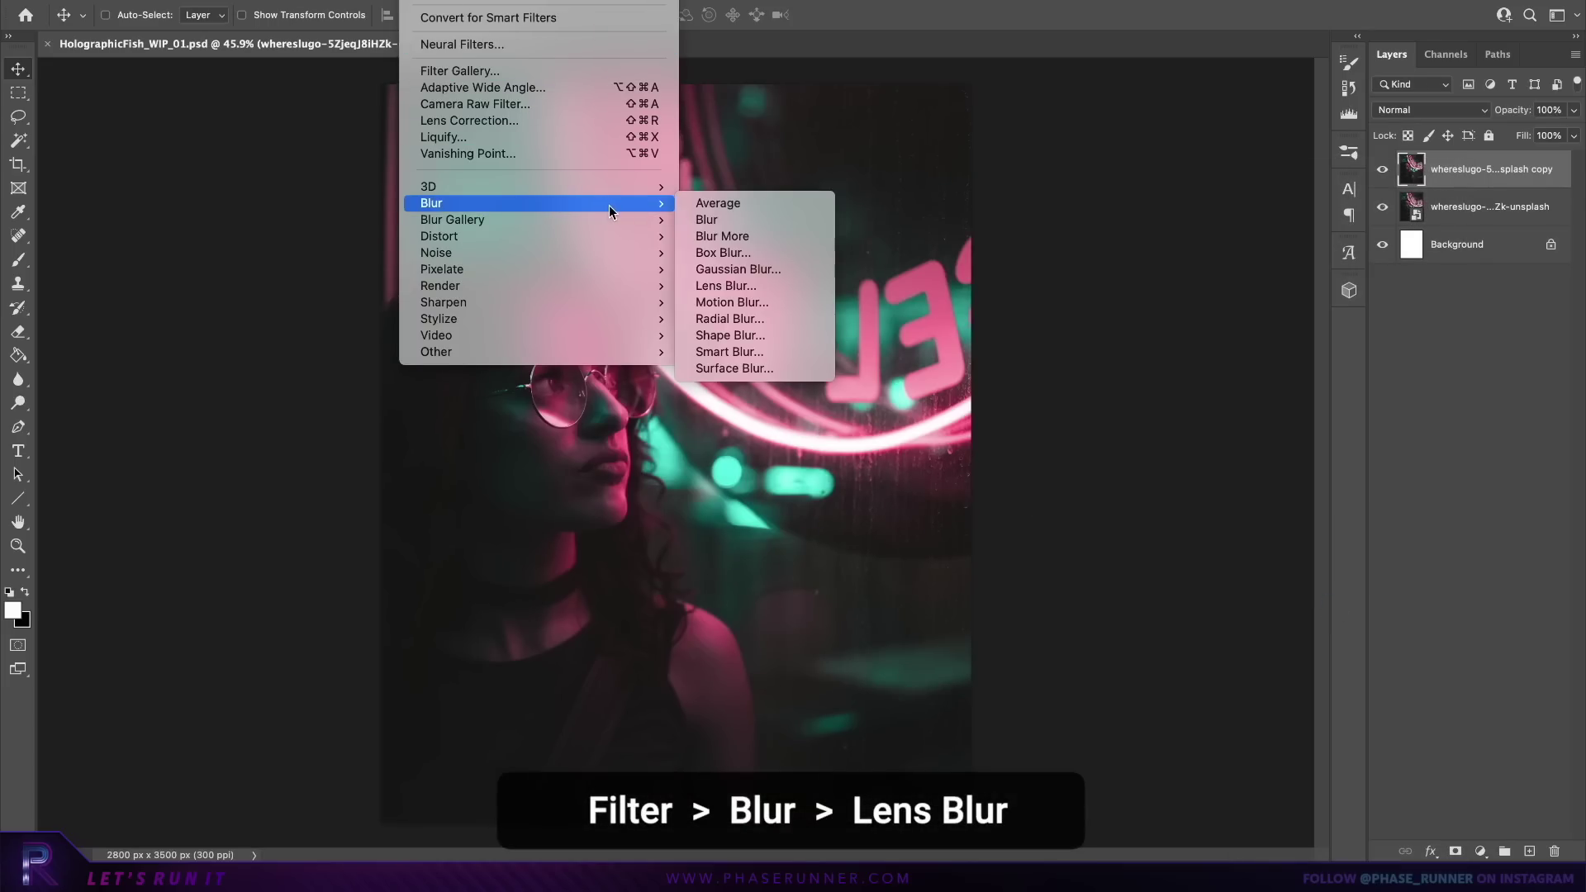
{"action": "left_click", "coordinate": [759, 285]}
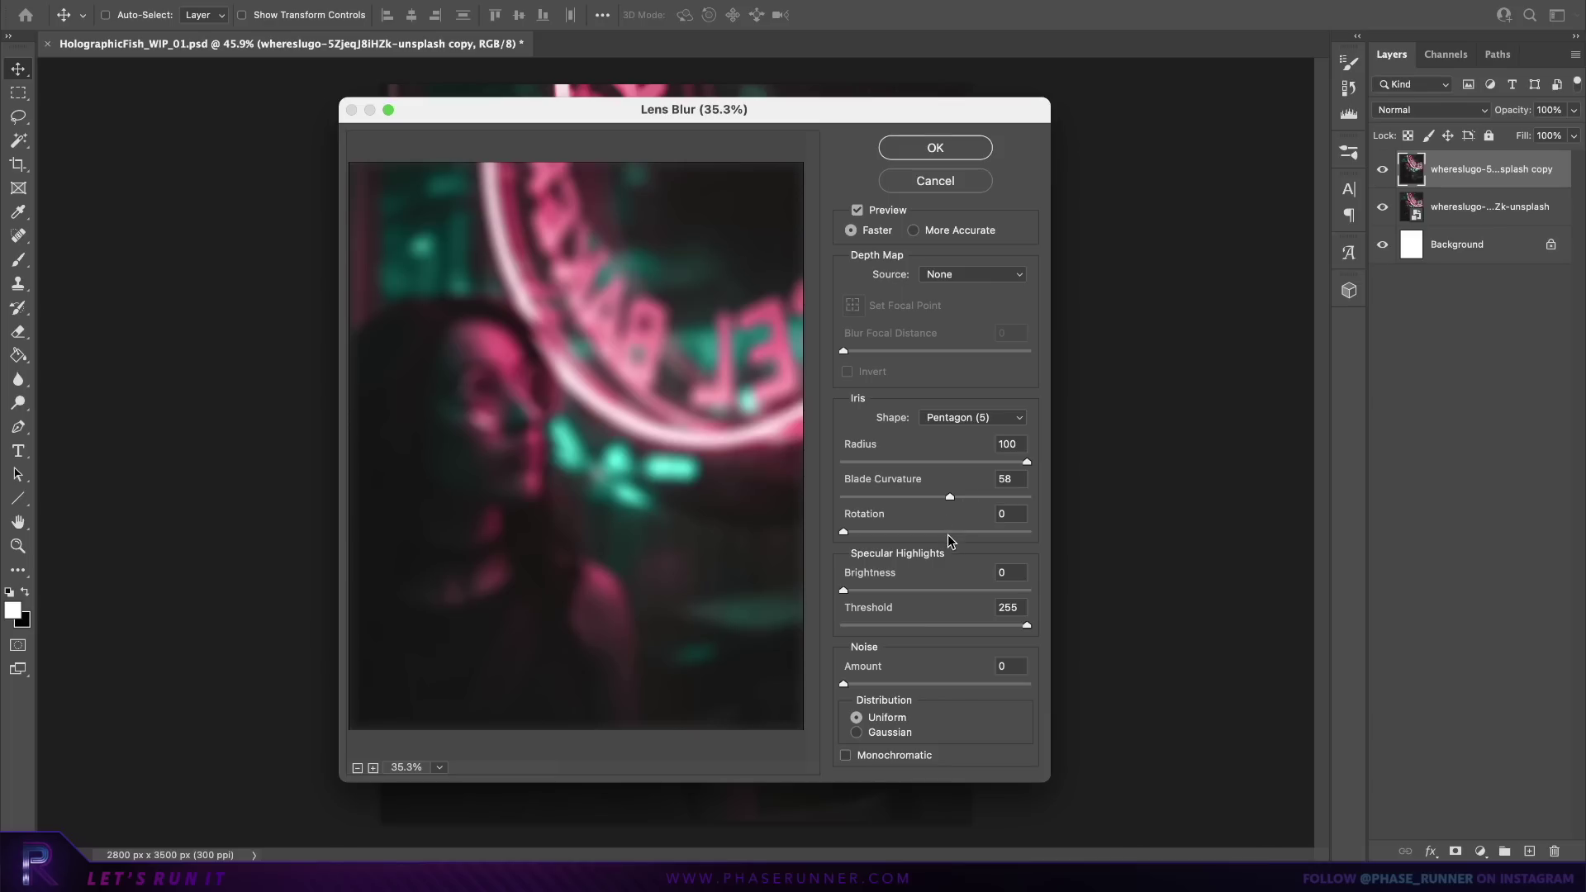
{"action": "left_click", "coordinate": [954, 147]}
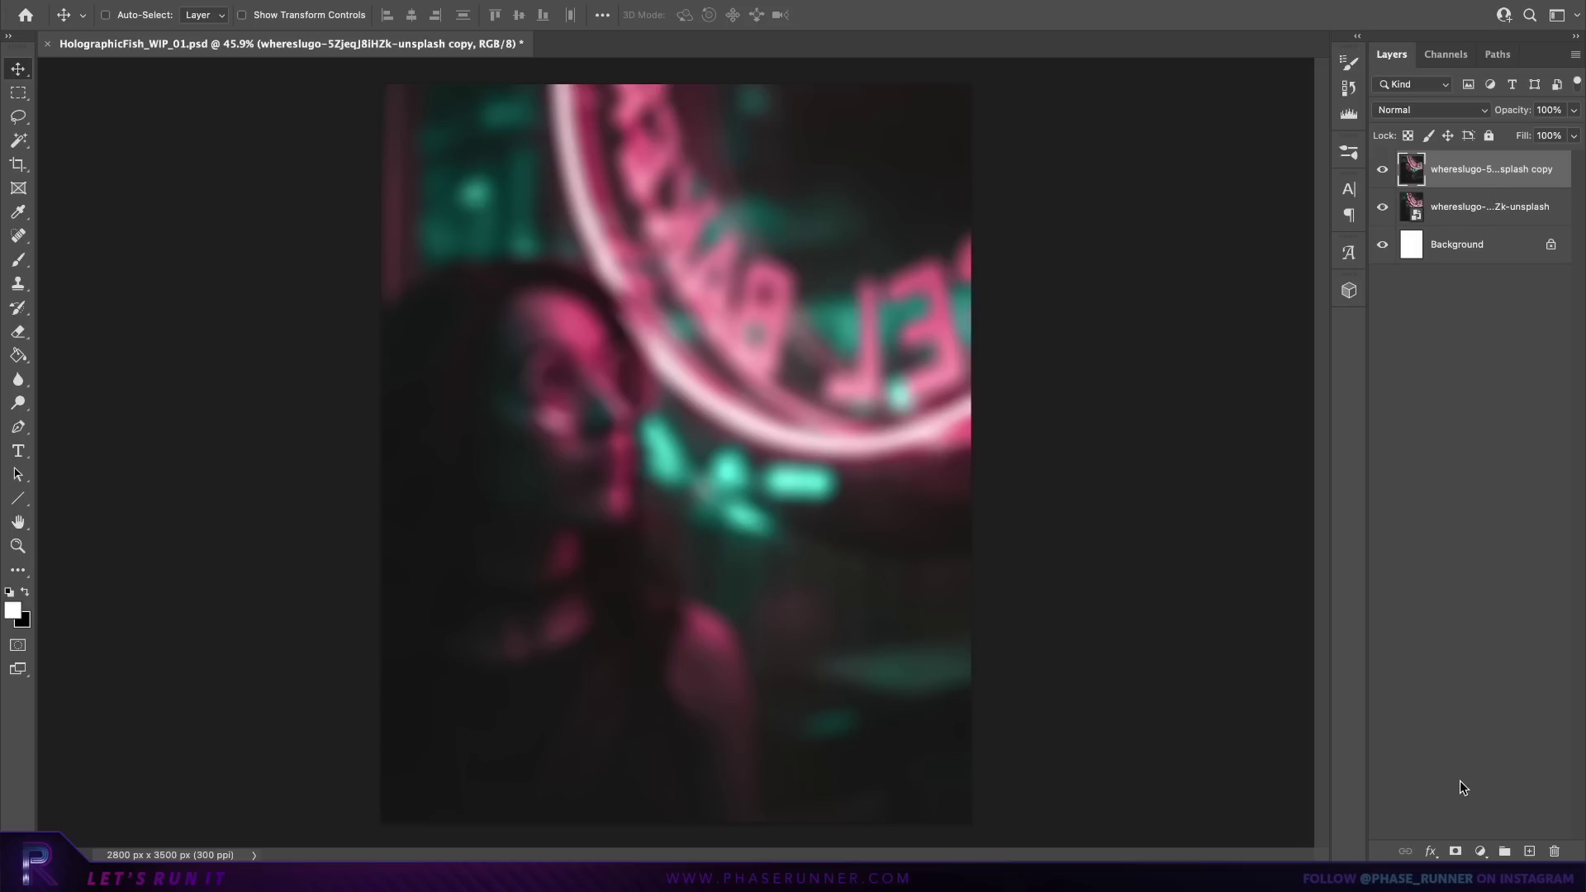
Step: Add a layer mask to the blurred copy and paint black over the woman's face with a soft brush of about 1200 px
{"action": "left_click", "coordinate": [1456, 852]}
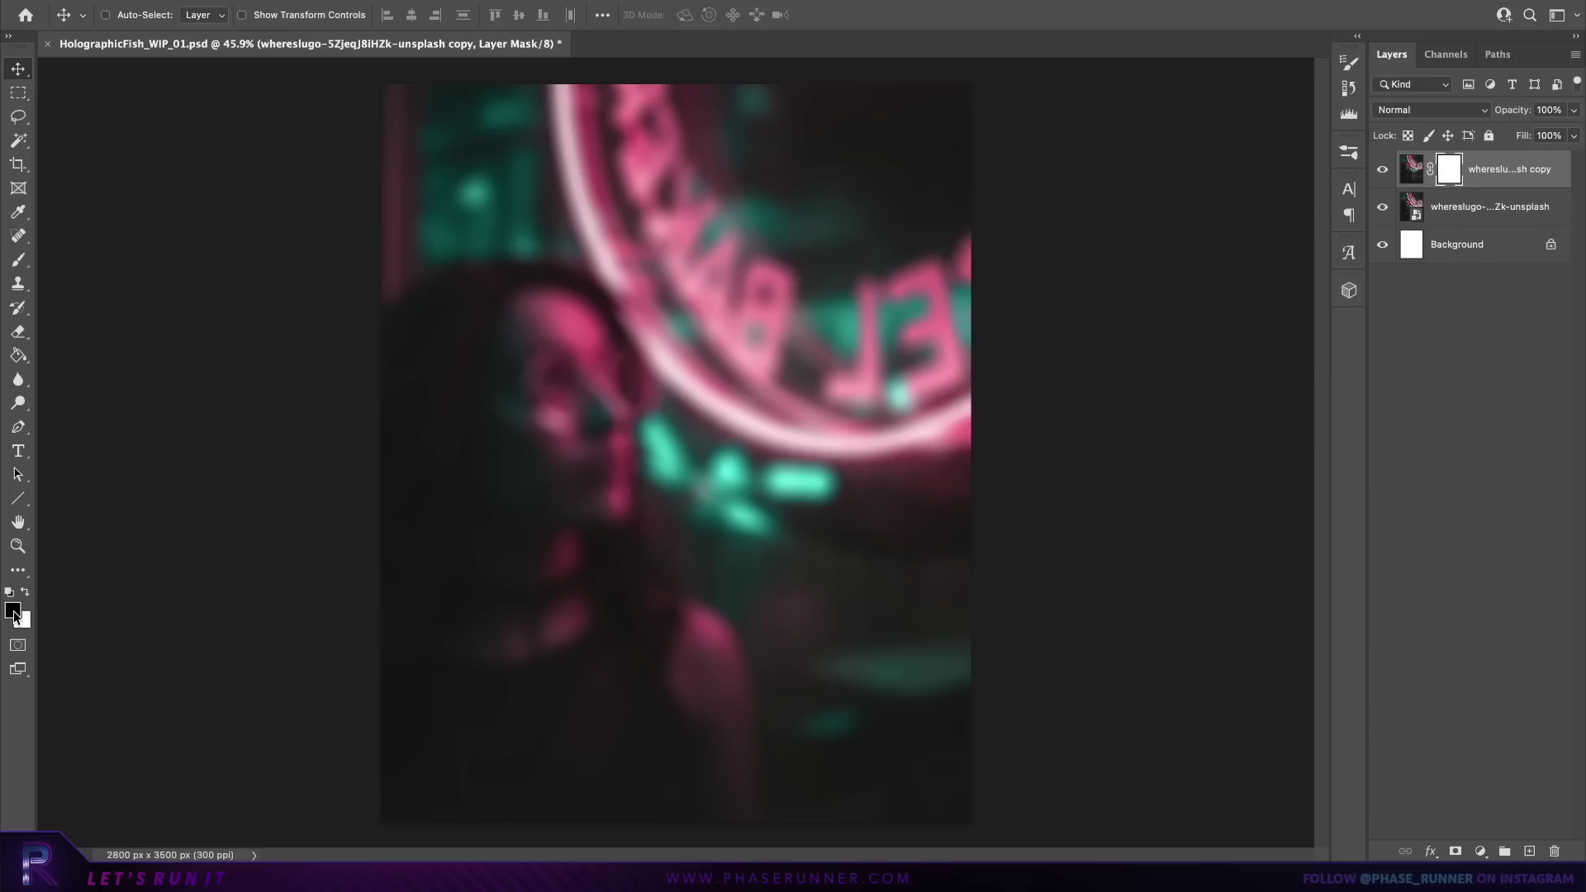
{"action": "left_click", "coordinate": [18, 260]}
{"action": "right_click", "coordinate": [586, 355]}
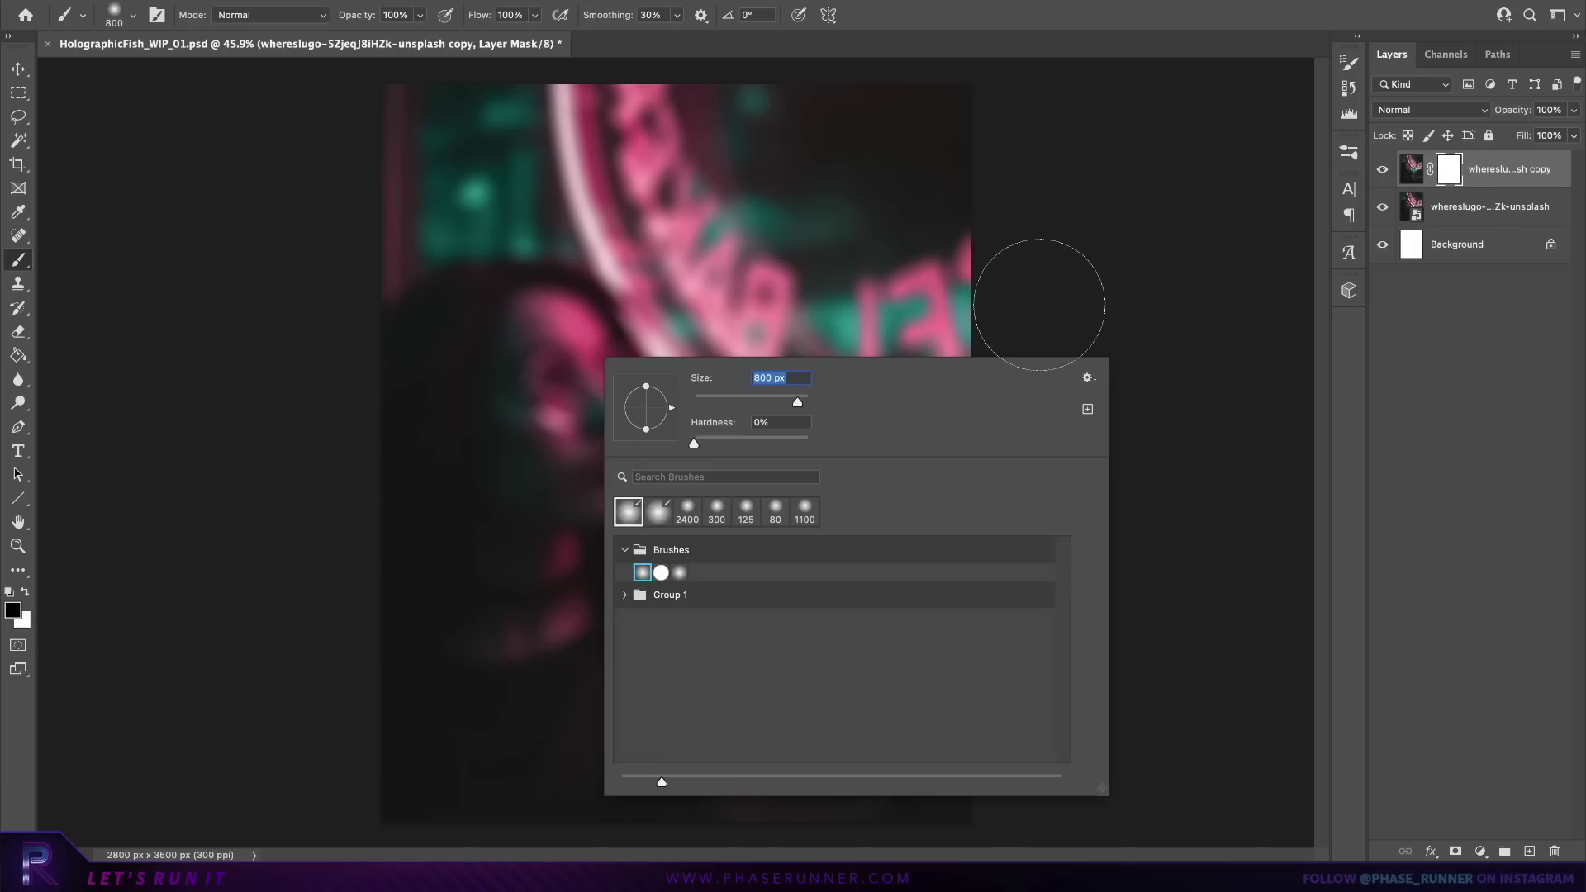
{"action": "left_click", "coordinate": [1074, 273]}
{"action": "key", "text": "bracketright"}
{"action": "key", "text": "bracketright"}
{"action": "left_click_drag", "start_coordinate": [500, 401], "coordinate": [463, 356]}
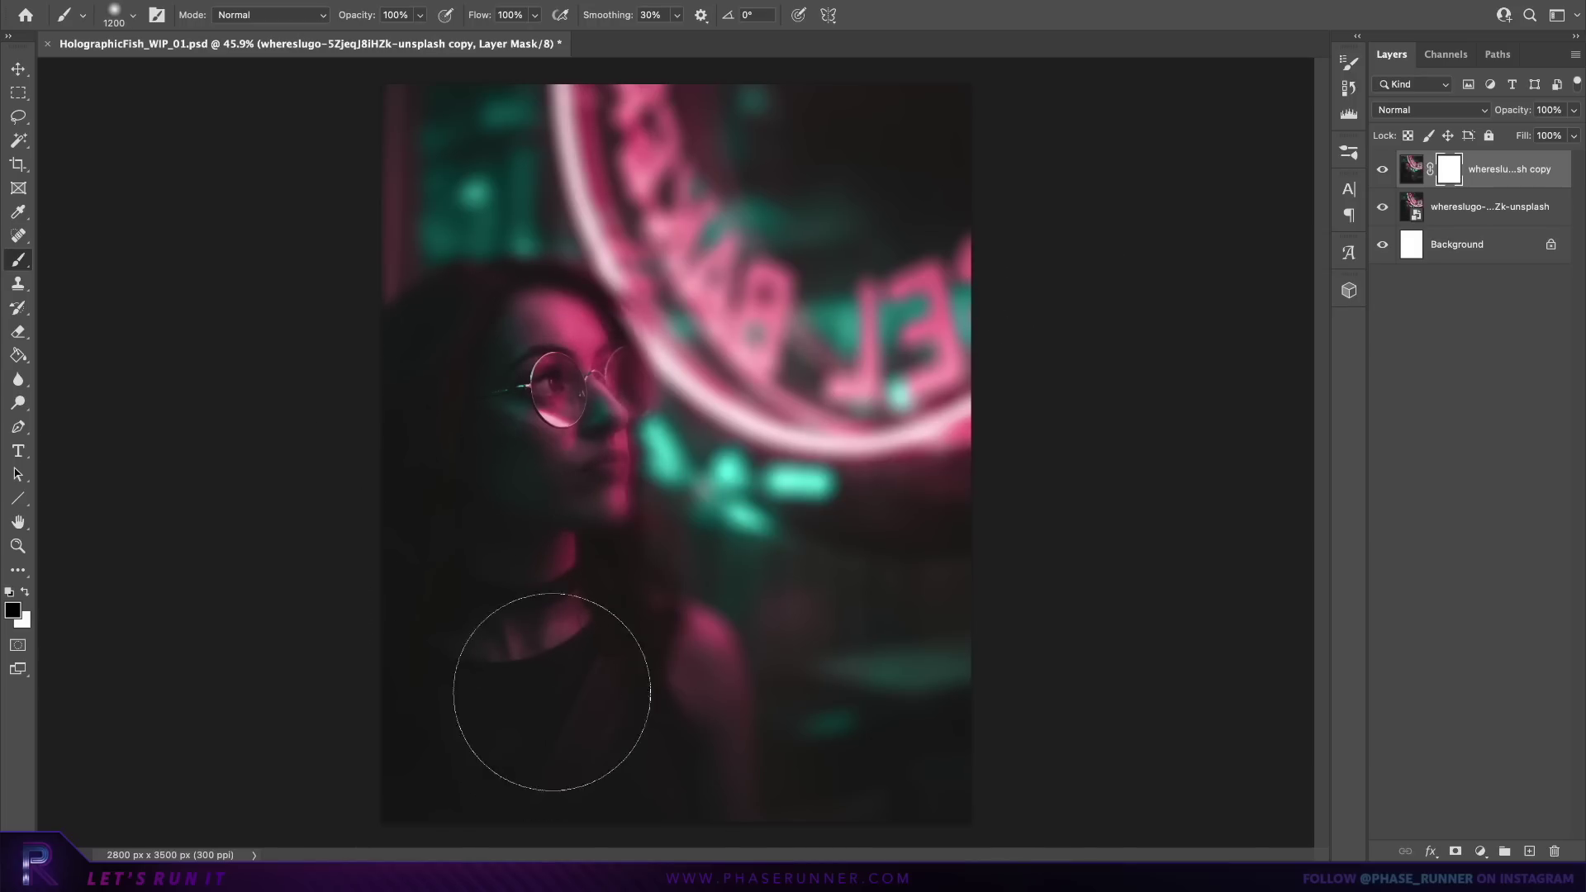
Step: Enlarge the brush to 1600 px and mask the blur off the woman's torso and shoulder
{"action": "key", "text": "bracketright"}
{"action": "key", "text": "bracketright"}
{"action": "key", "text": "bracketright"}
{"action": "key", "text": "bracketright"}
{"action": "mouse_move", "coordinate": [513, 726]}
{"action": "left_mouse_down"}
{"action": "mouse_move", "coordinate": [607, 701]}
{"action": "mouse_move", "coordinate": [675, 731]}
{"action": "left_mouse_up"}
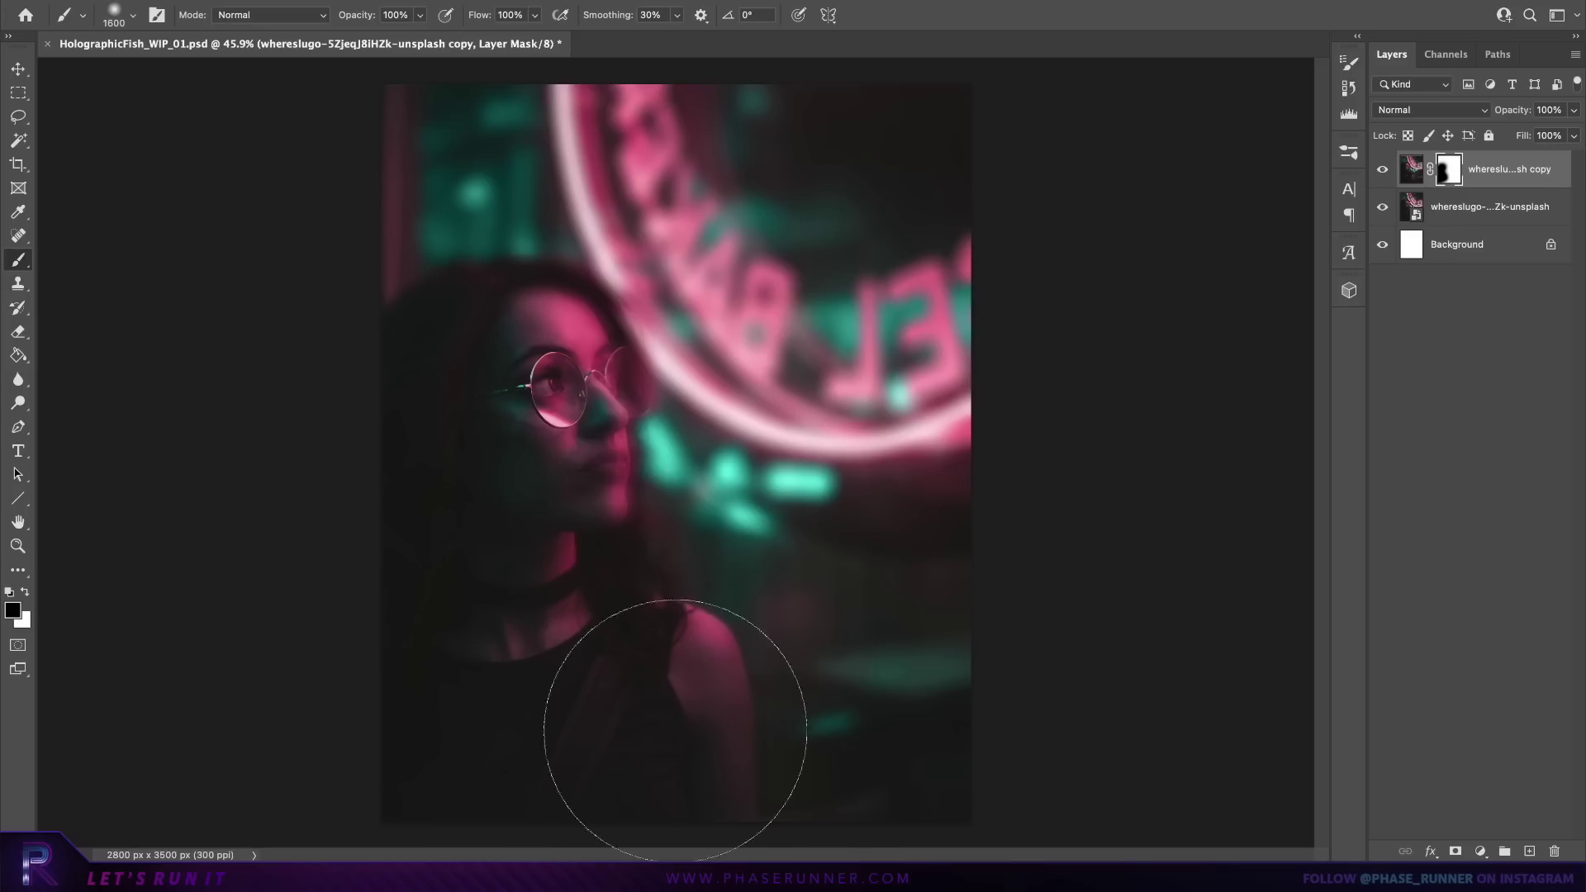
Step: Mask the remaining blur off the woman's glasses, face and hair edges, reducing the brush to 600 px
{"action": "key", "text": "bracketleft"}
{"action": "key", "text": "bracketleft"}
{"action": "key", "text": "bracketleft"}
{"action": "key", "text": "bracketleft"}
{"action": "key", "text": "bracketleft"}
{"action": "key", "text": "bracketleft"}
{"action": "key", "text": "bracketleft"}
{"action": "mouse_move", "coordinate": [530, 411]}
{"action": "left_mouse_down"}
{"action": "mouse_move", "coordinate": [537, 504]}
{"action": "mouse_move", "coordinate": [548, 372]}
{"action": "mouse_move", "coordinate": [378, 378]}
{"action": "mouse_move", "coordinate": [552, 341]}
{"action": "mouse_move", "coordinate": [611, 310]}
{"action": "mouse_move", "coordinate": [596, 377]}
{"action": "left_mouse_up"}
{"action": "key", "text": "bracketleft"}
{"action": "key", "text": "bracketleft"}
{"action": "key", "text": "bracketleft"}
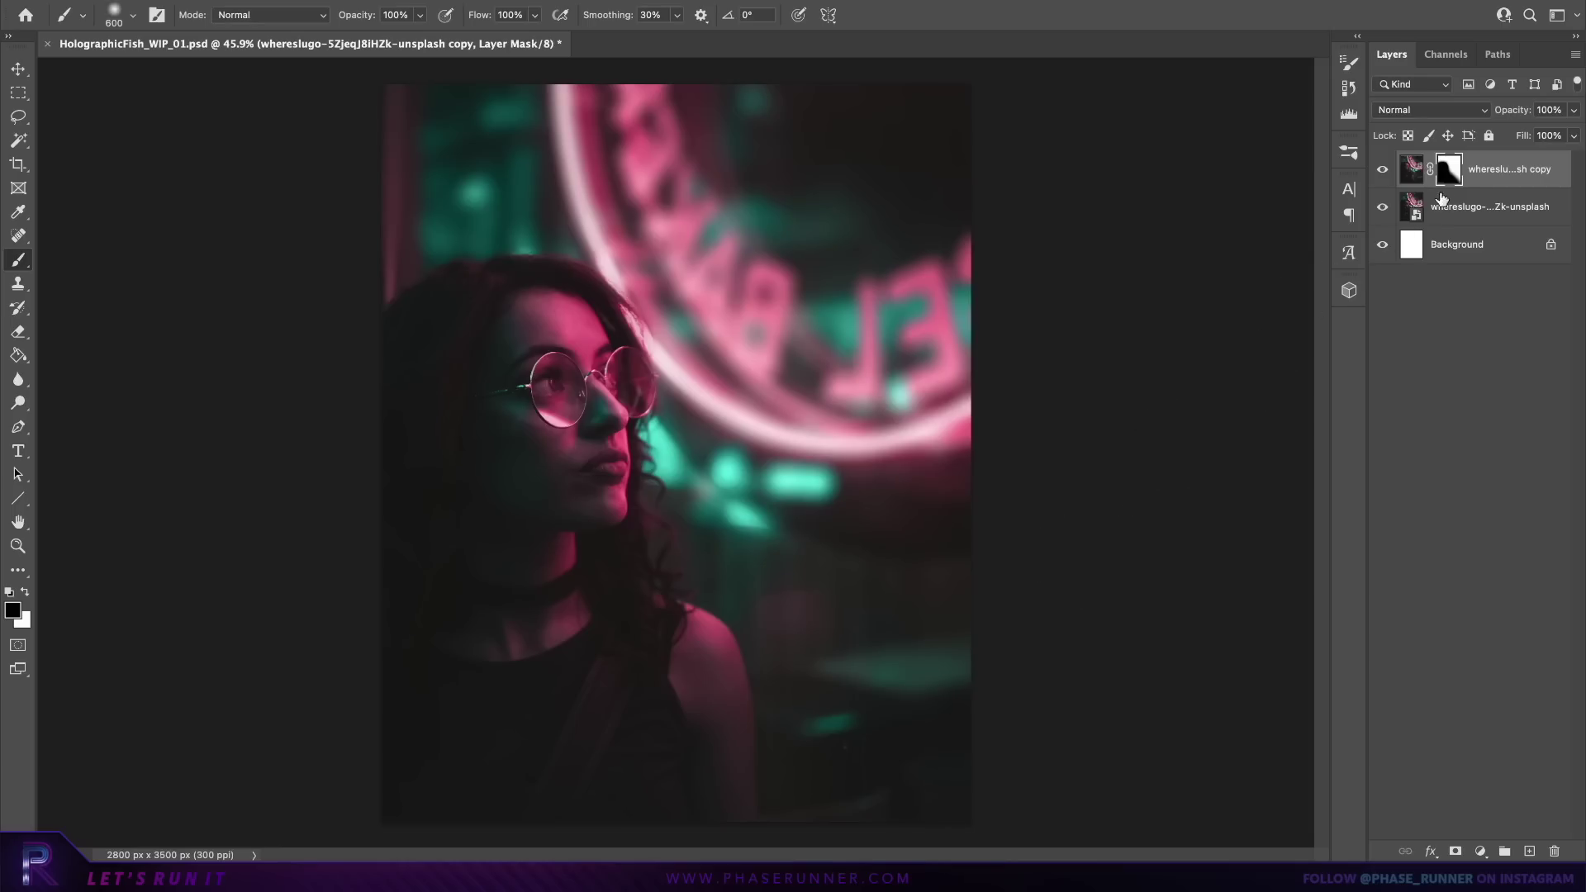
Step: Add a Hue/Saturation adjustment layer clipped to the blurred copy and set its saturation to -55
{"action": "key", "text": "ctrl+2"}
{"action": "key", "text": "x"}
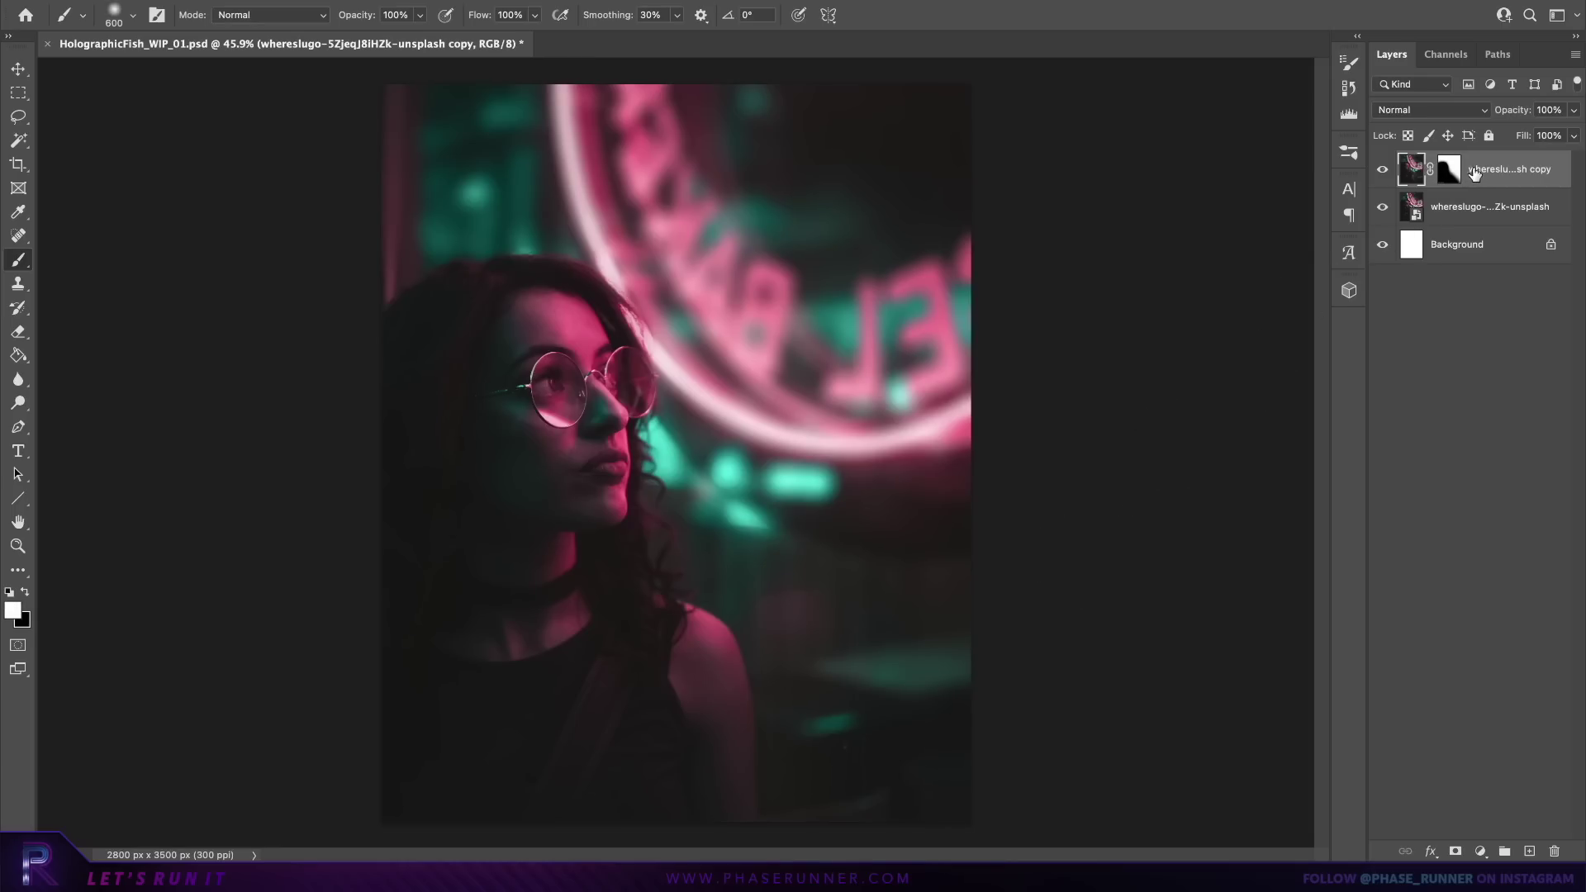
{"action": "left_click", "coordinate": [273, 0]}
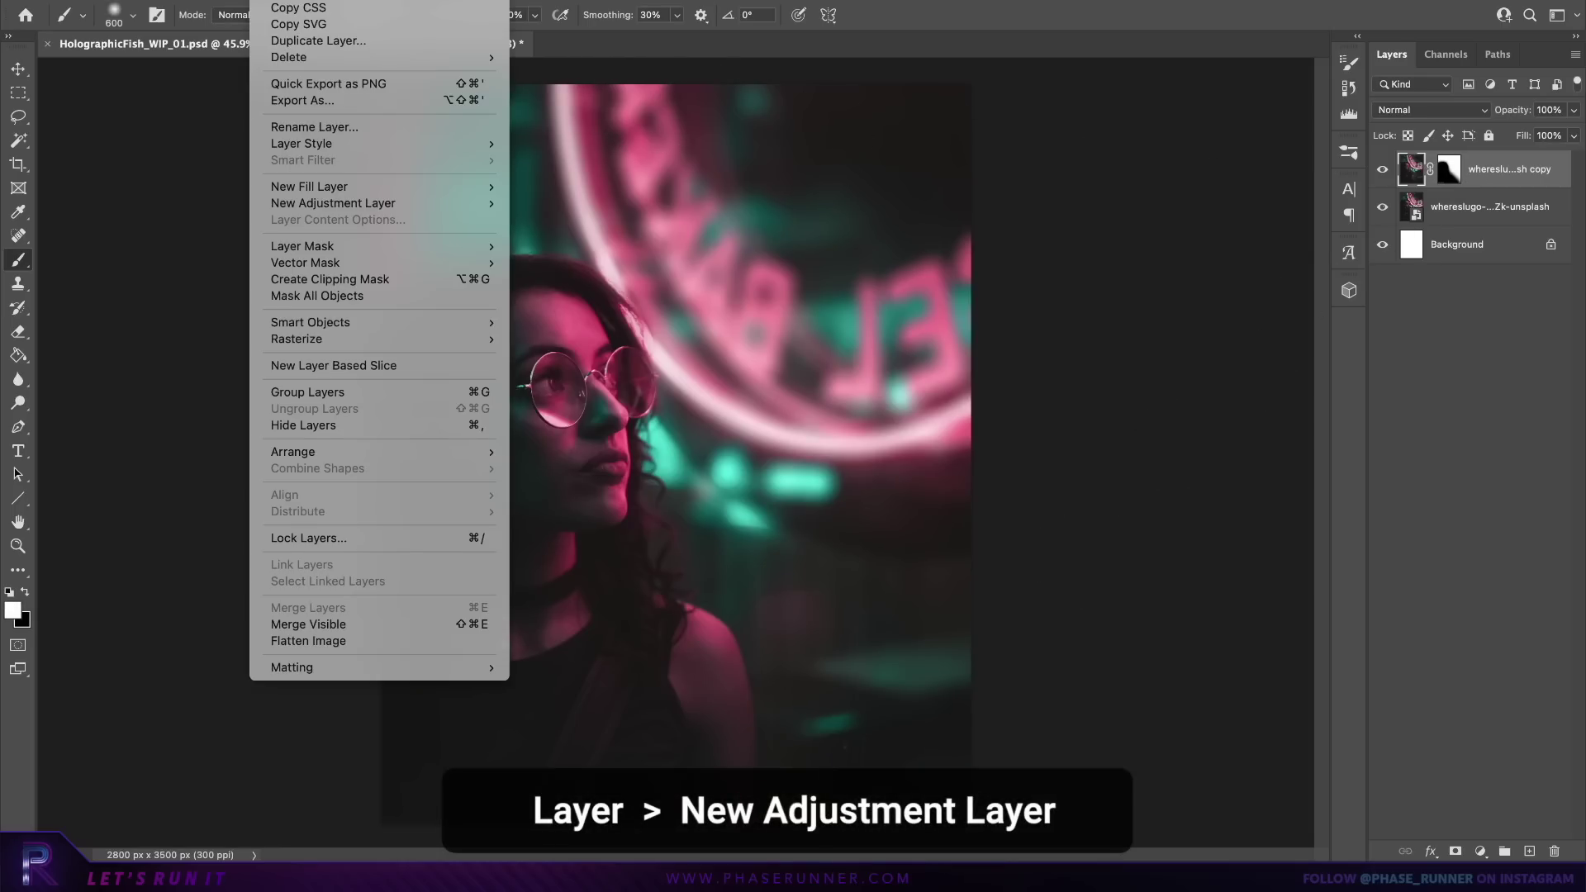
{"action": "mouse_move", "coordinate": [484, 203]}
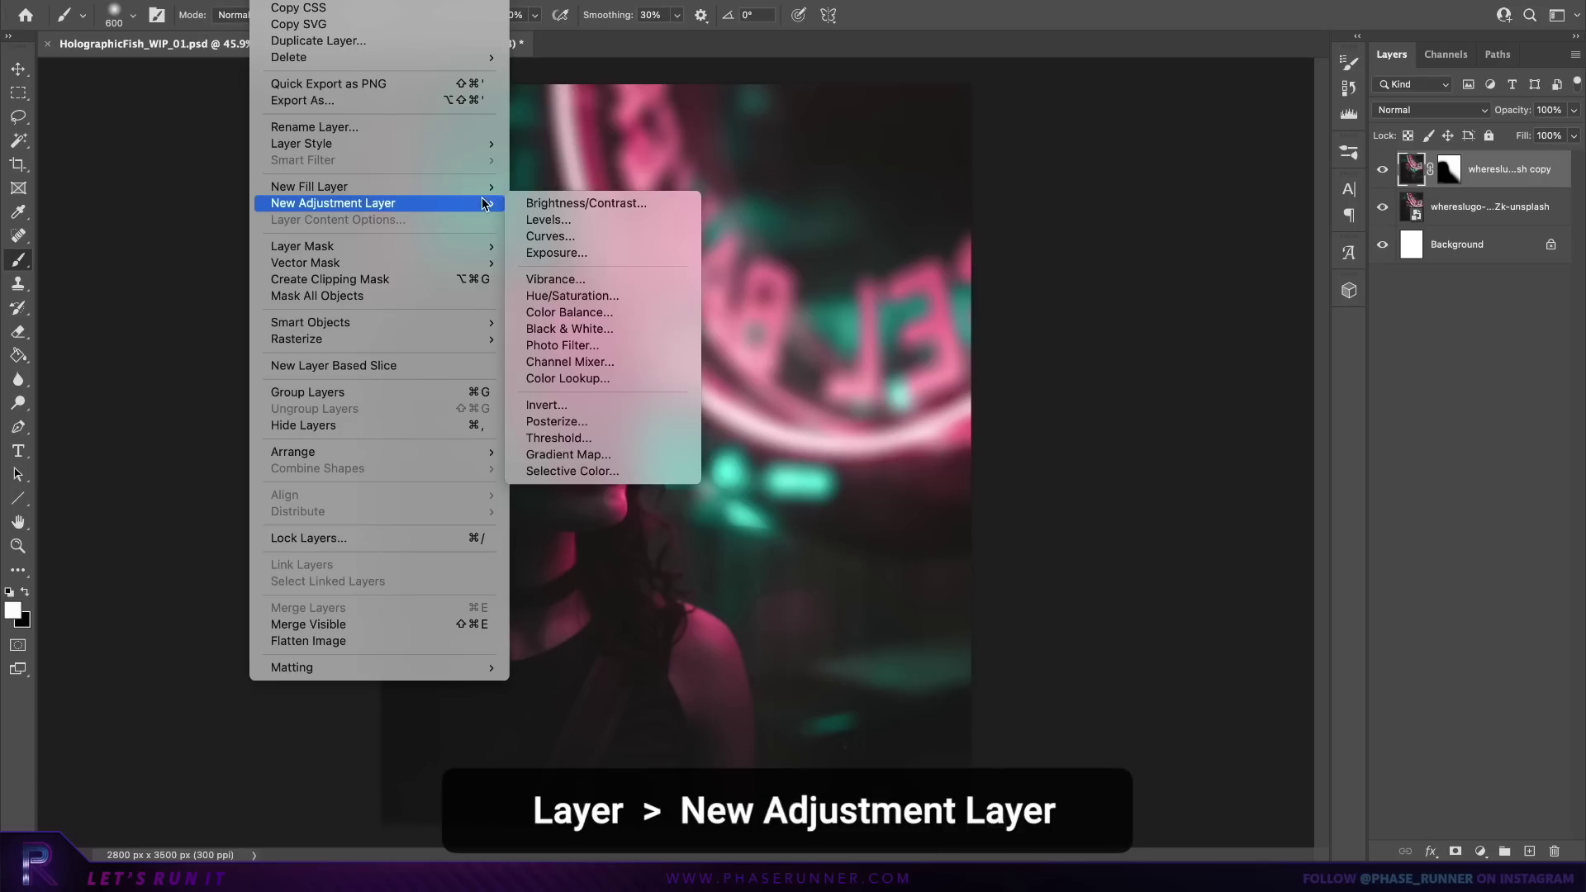
{"action": "left_click", "coordinate": [590, 296]}
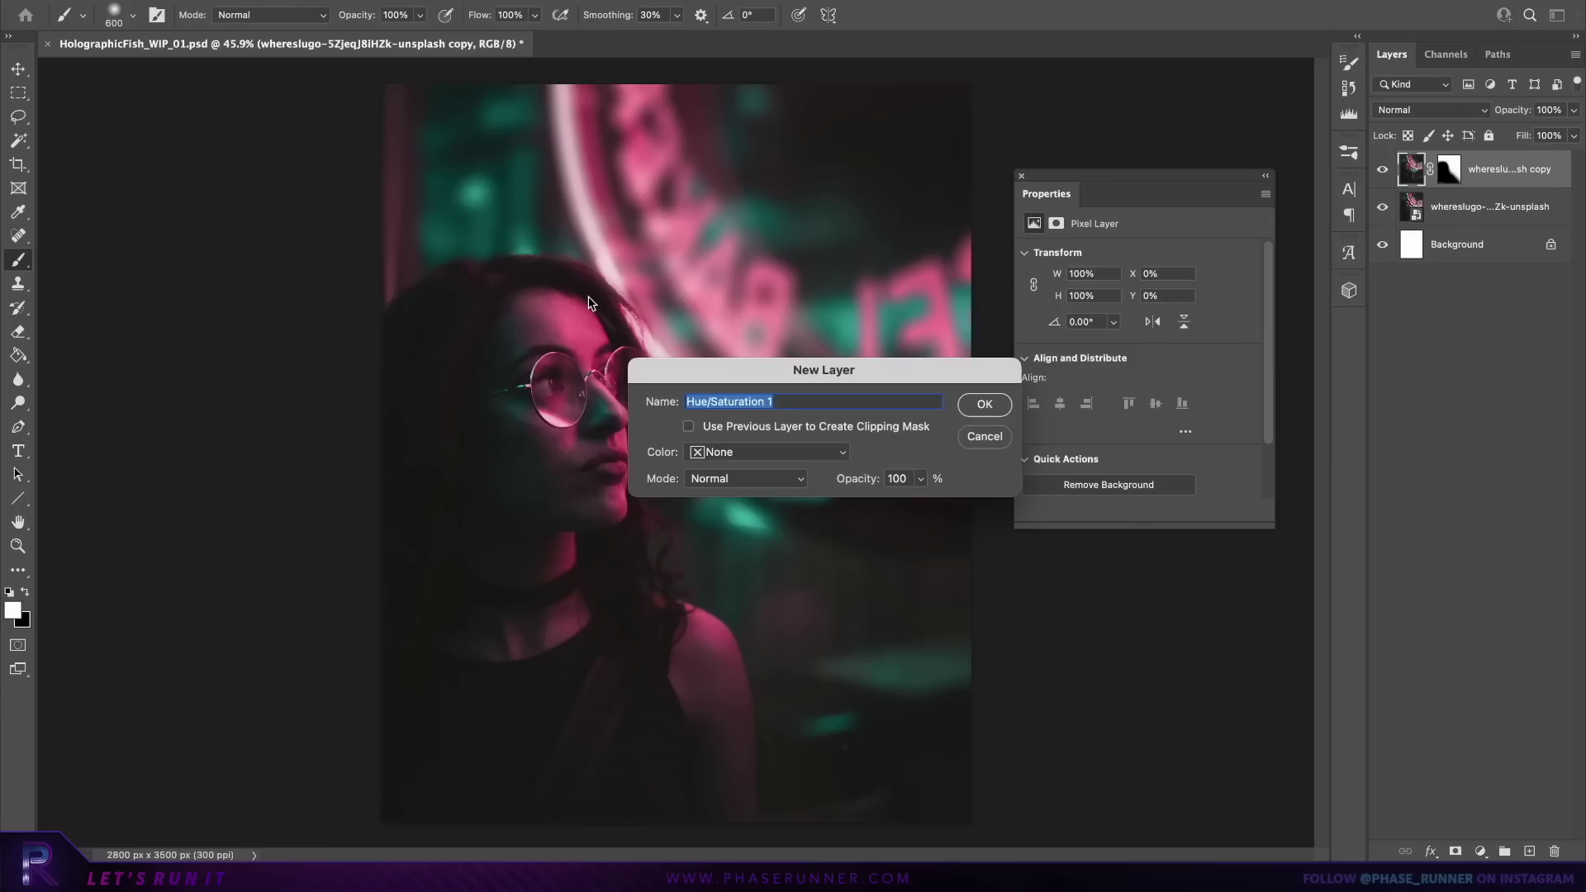
{"action": "left_click", "coordinate": [984, 406]}
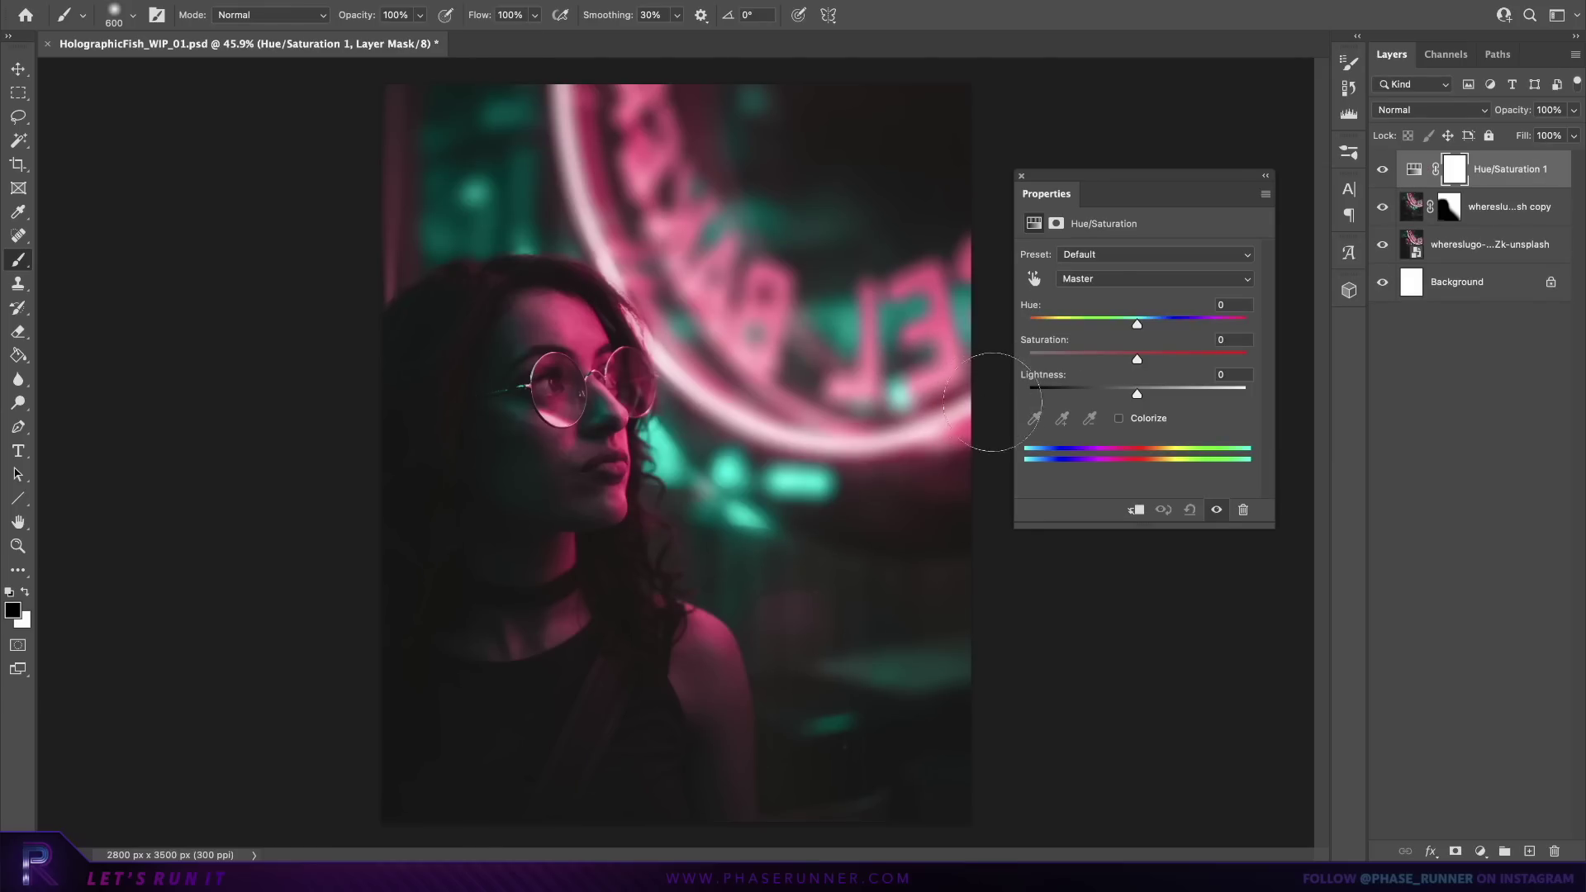
{"action": "left_click", "coordinate": [1140, 513]}
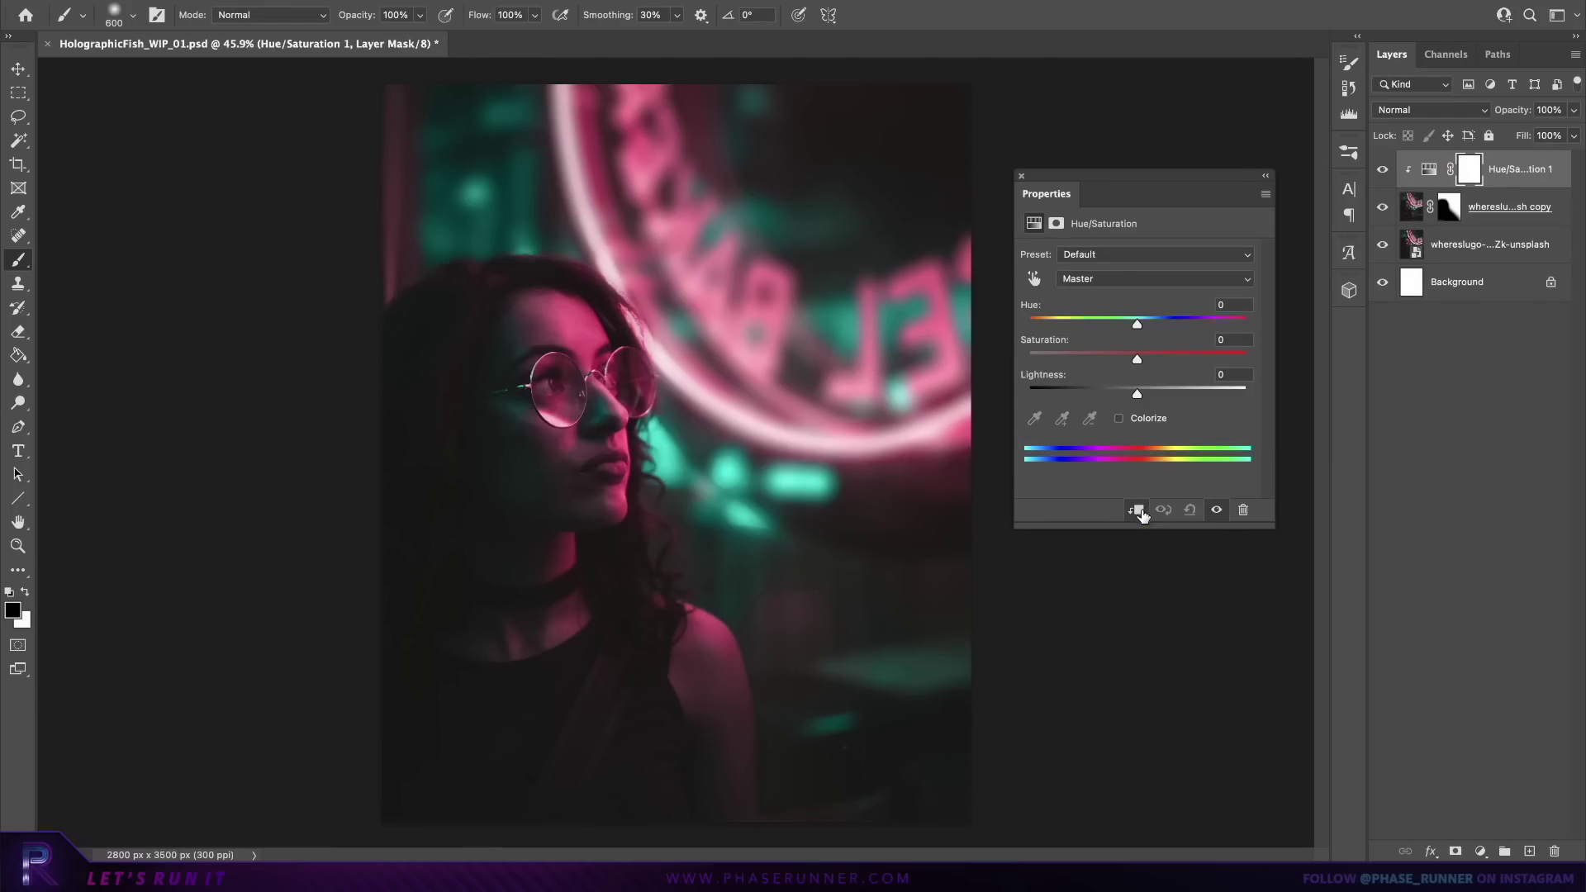
{"action": "left_click_drag", "start_coordinate": [1138, 355], "coordinate": [1078, 362]}
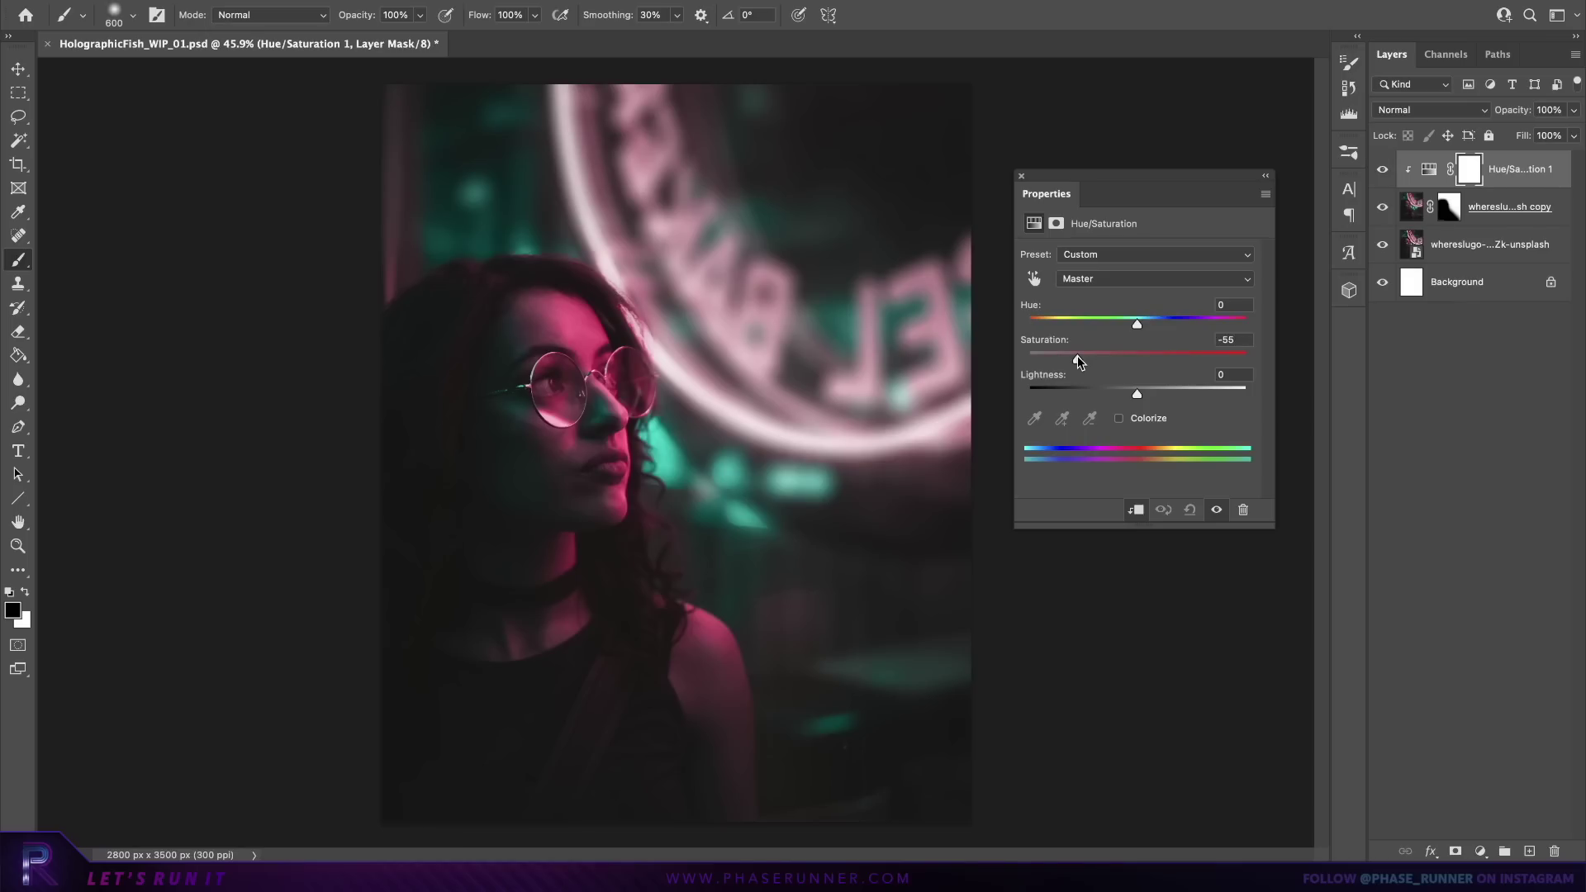
{"action": "left_click", "coordinate": [1022, 178]}
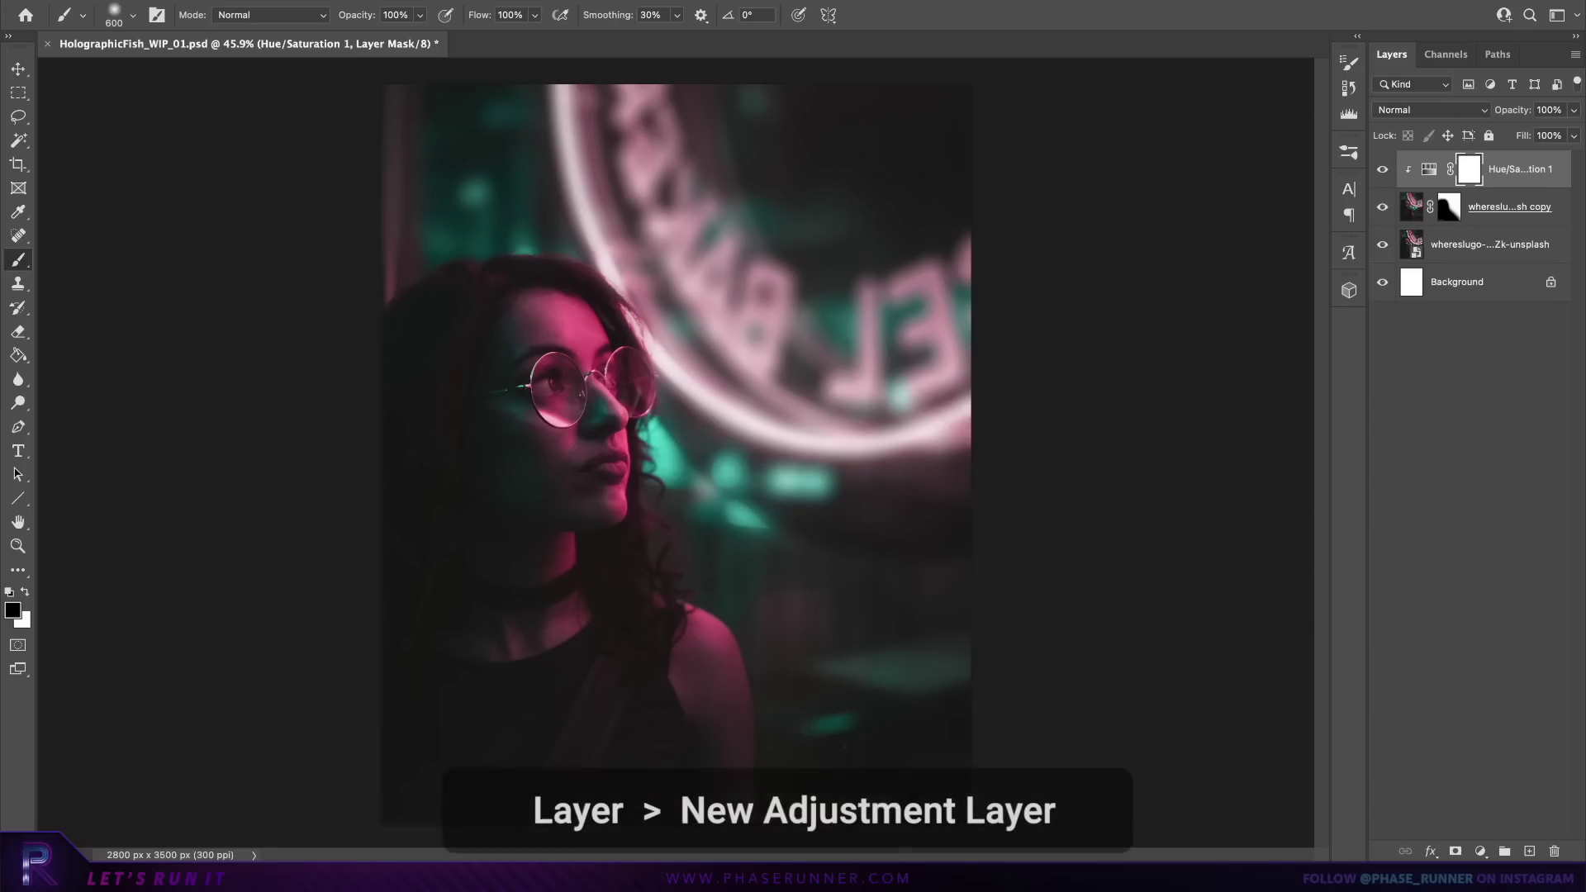
Step: Add a Brightness/Contrast adjustment layer clipped to the blurred copy with brightness -44 and contrast 6
{"action": "left_click", "coordinate": [273, 2]}
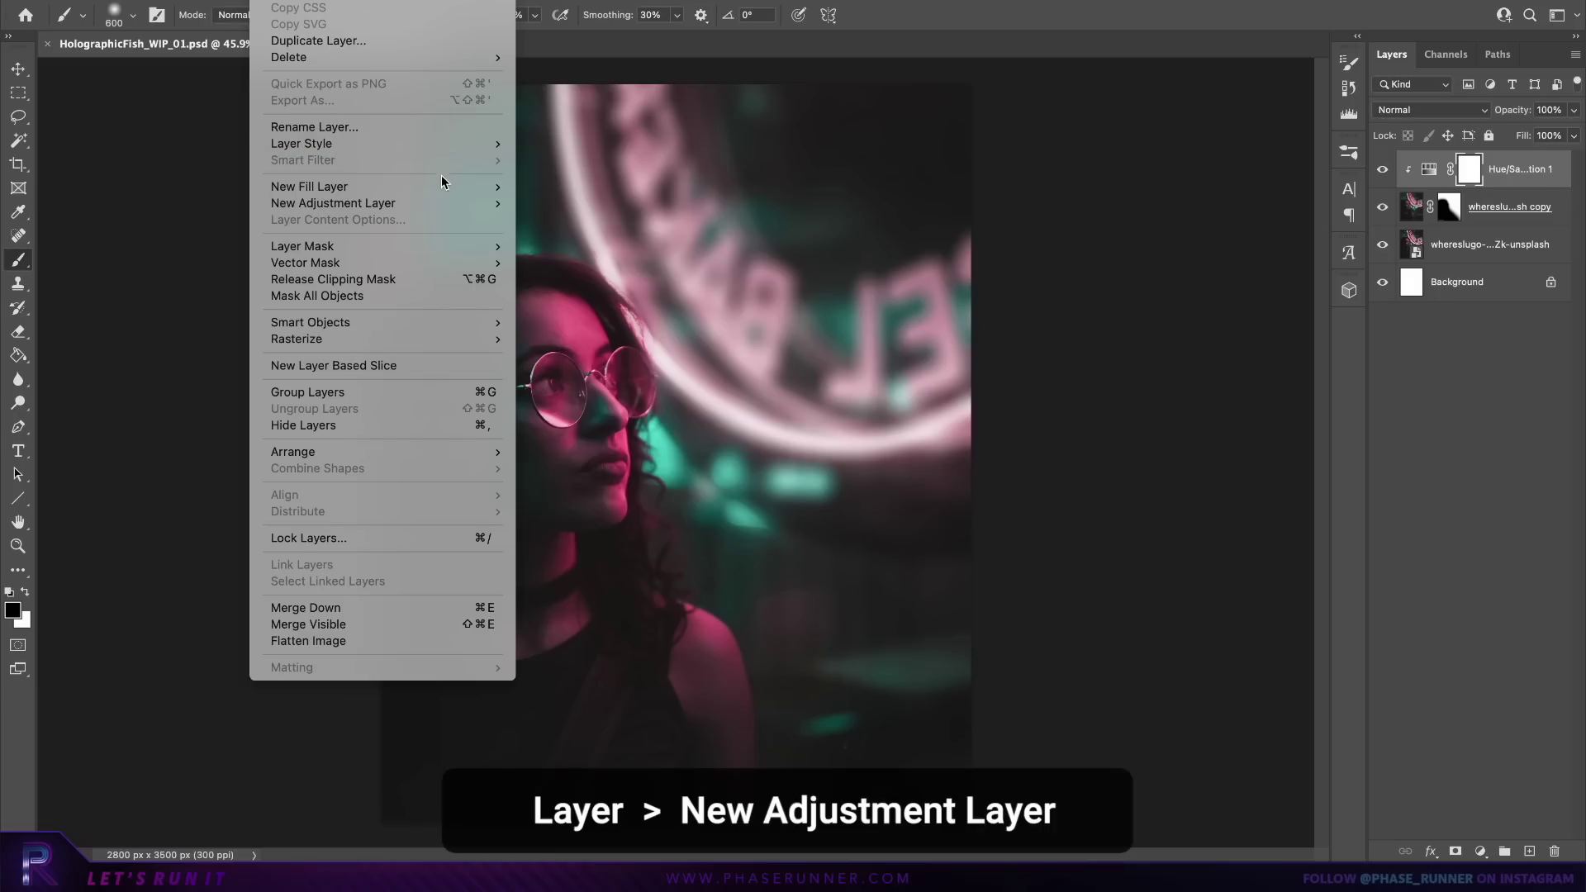
{"action": "mouse_move", "coordinate": [475, 205]}
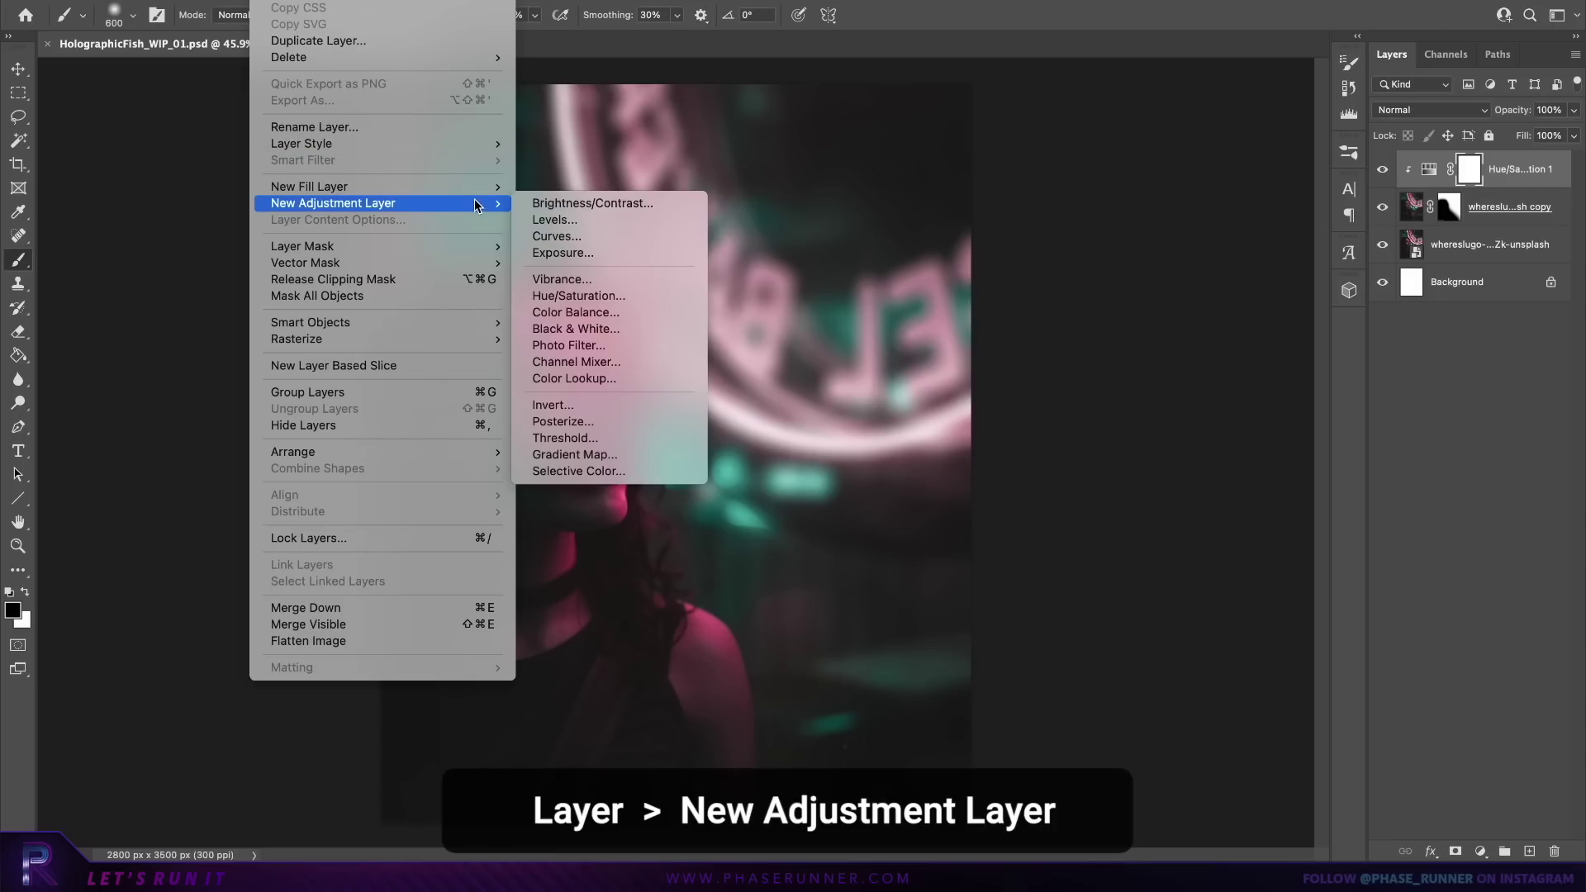
{"action": "left_click", "coordinate": [631, 203]}
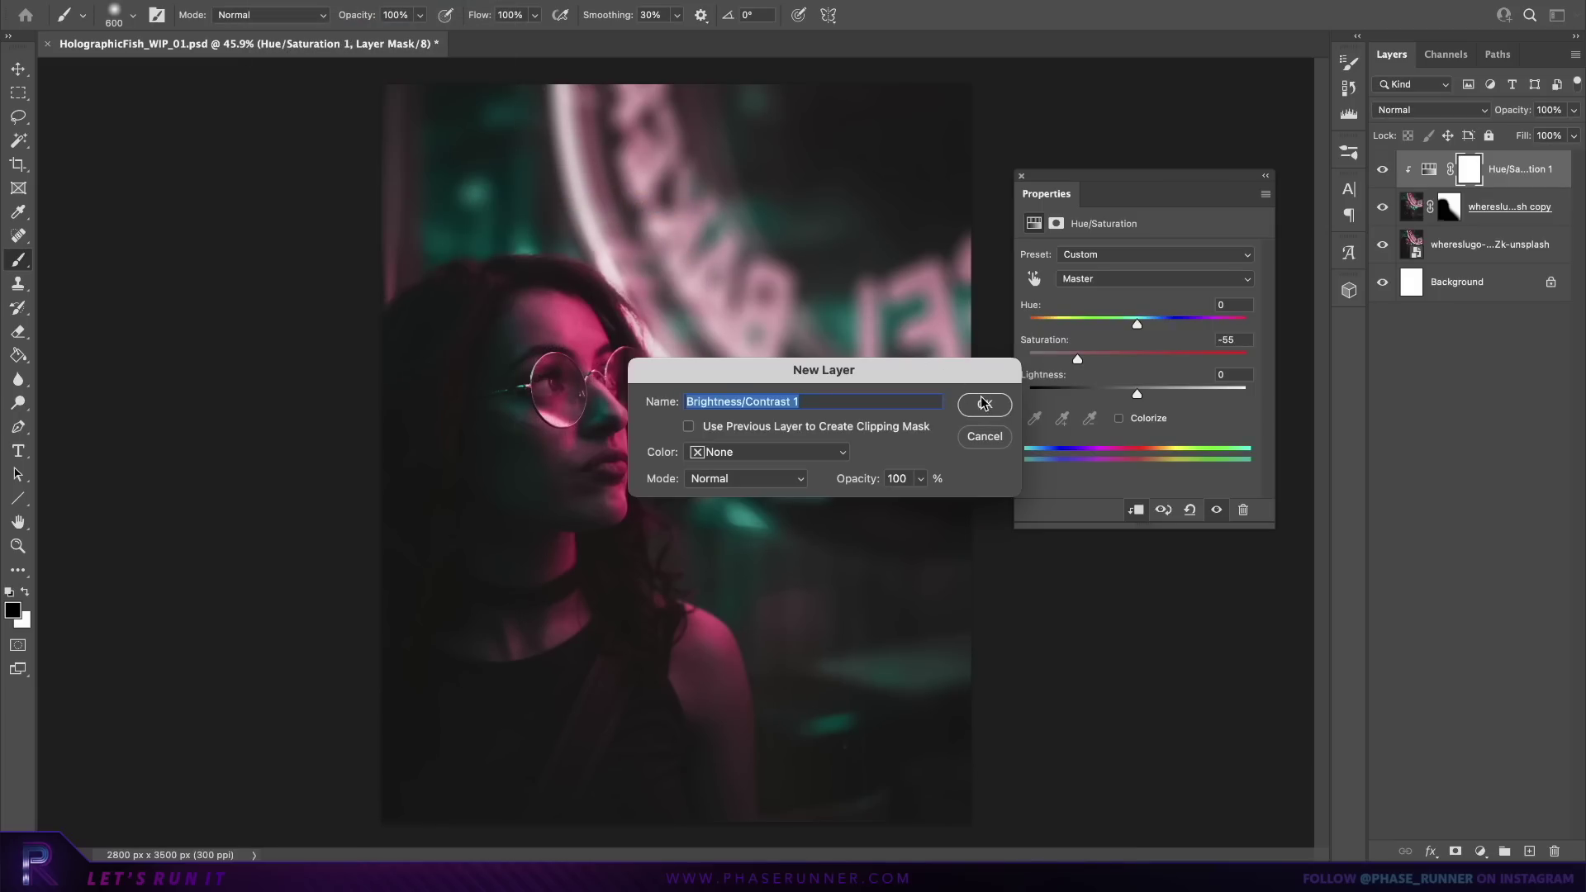
{"action": "left_click", "coordinate": [984, 403]}
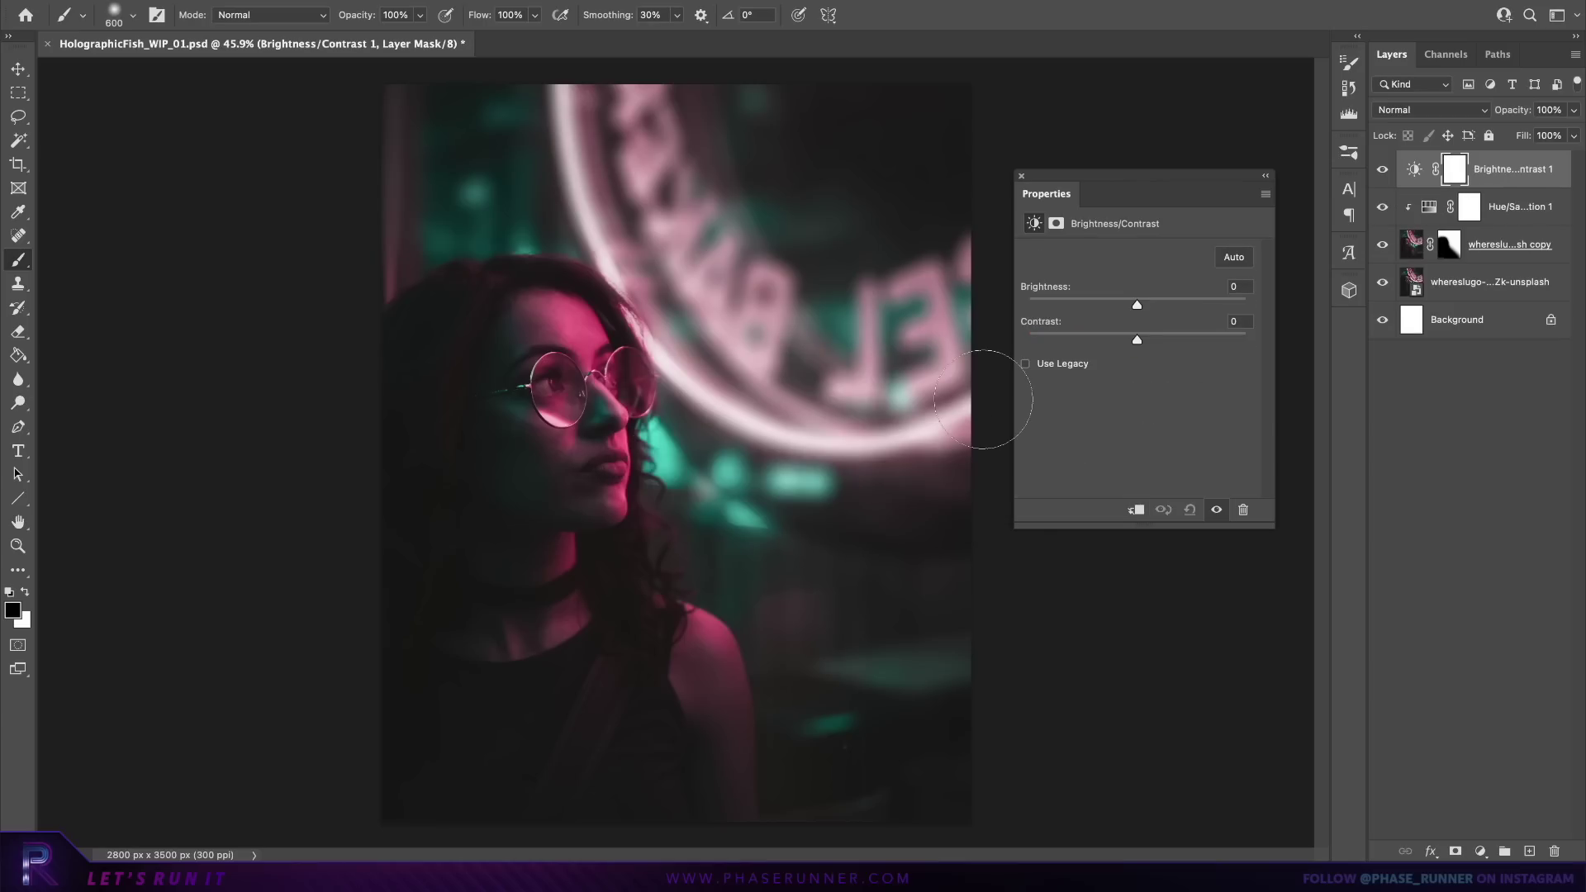
{"action": "left_click", "coordinate": [1137, 510]}
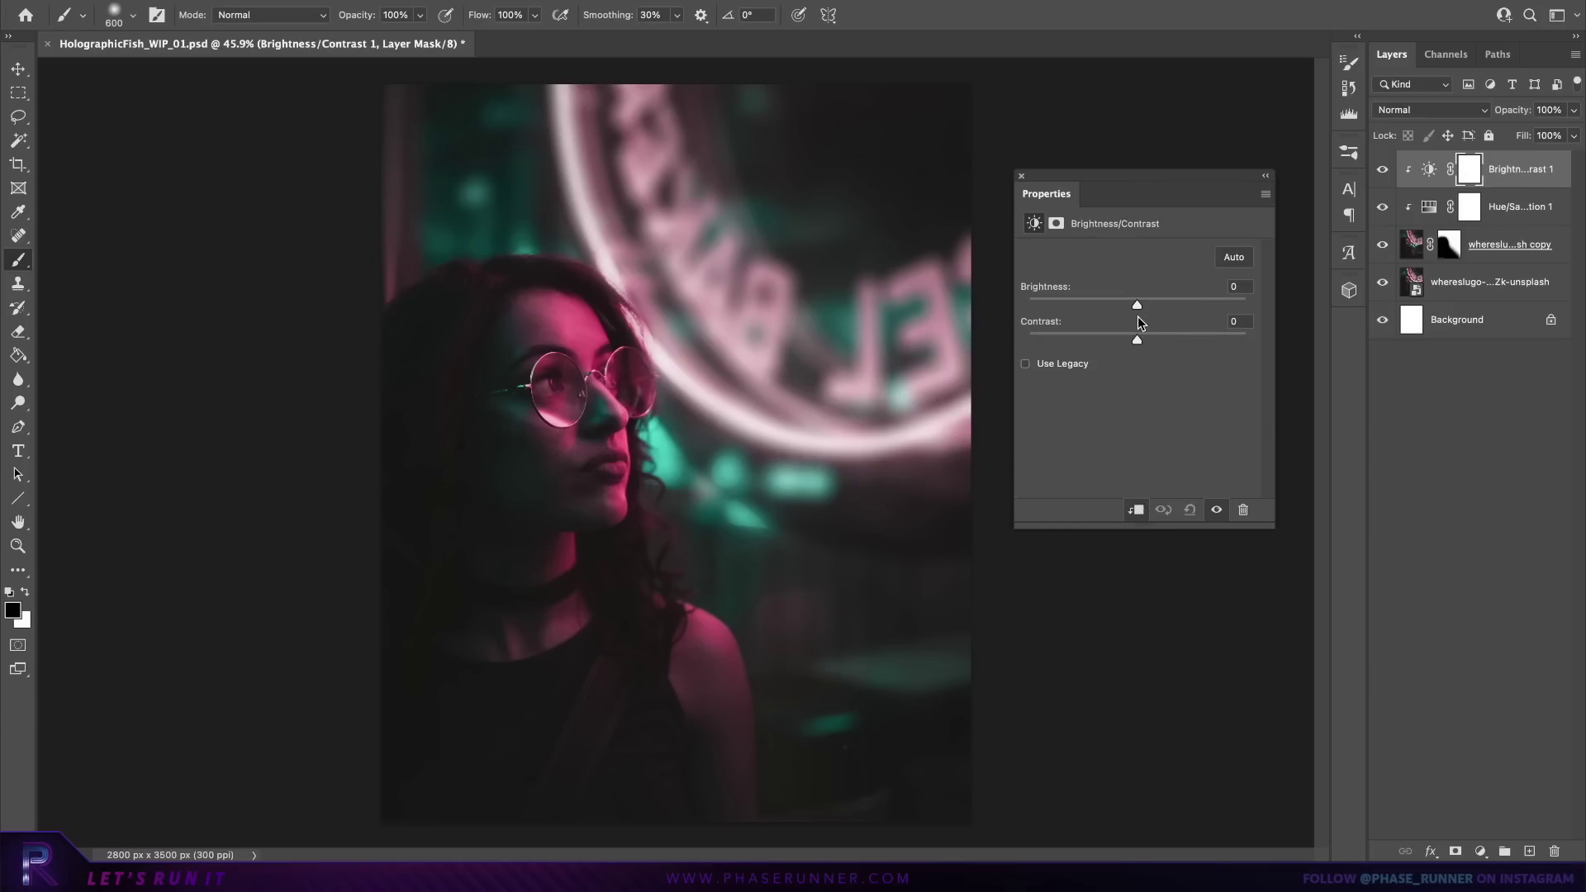
{"action": "left_click_drag", "start_coordinate": [1136, 309], "coordinate": [1107, 307]}
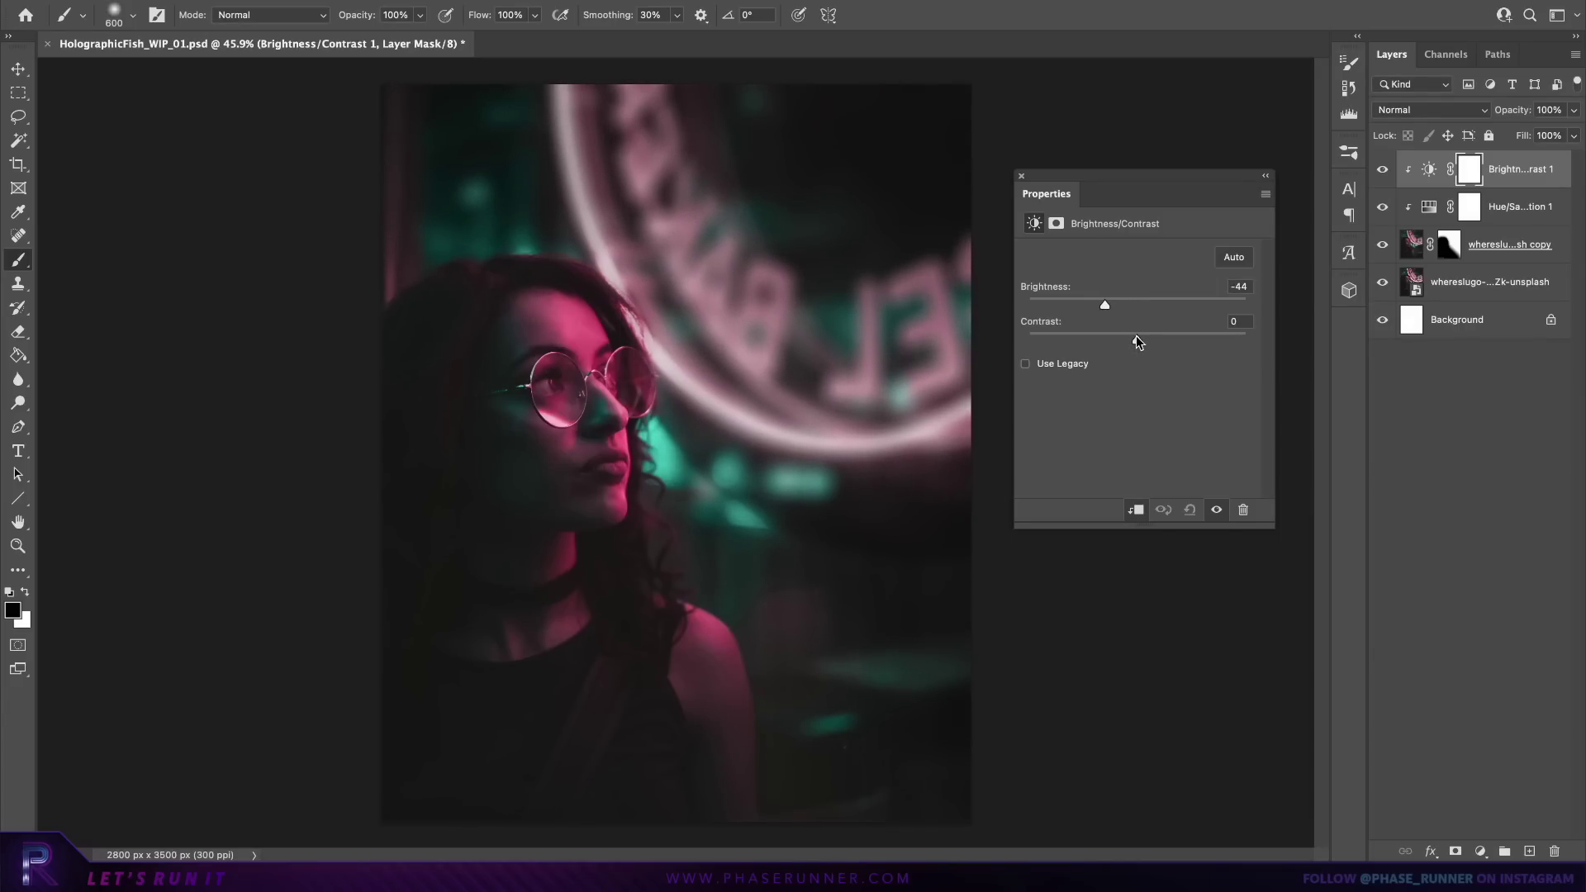
{"action": "left_click_drag", "start_coordinate": [1137, 335], "coordinate": [1144, 336]}
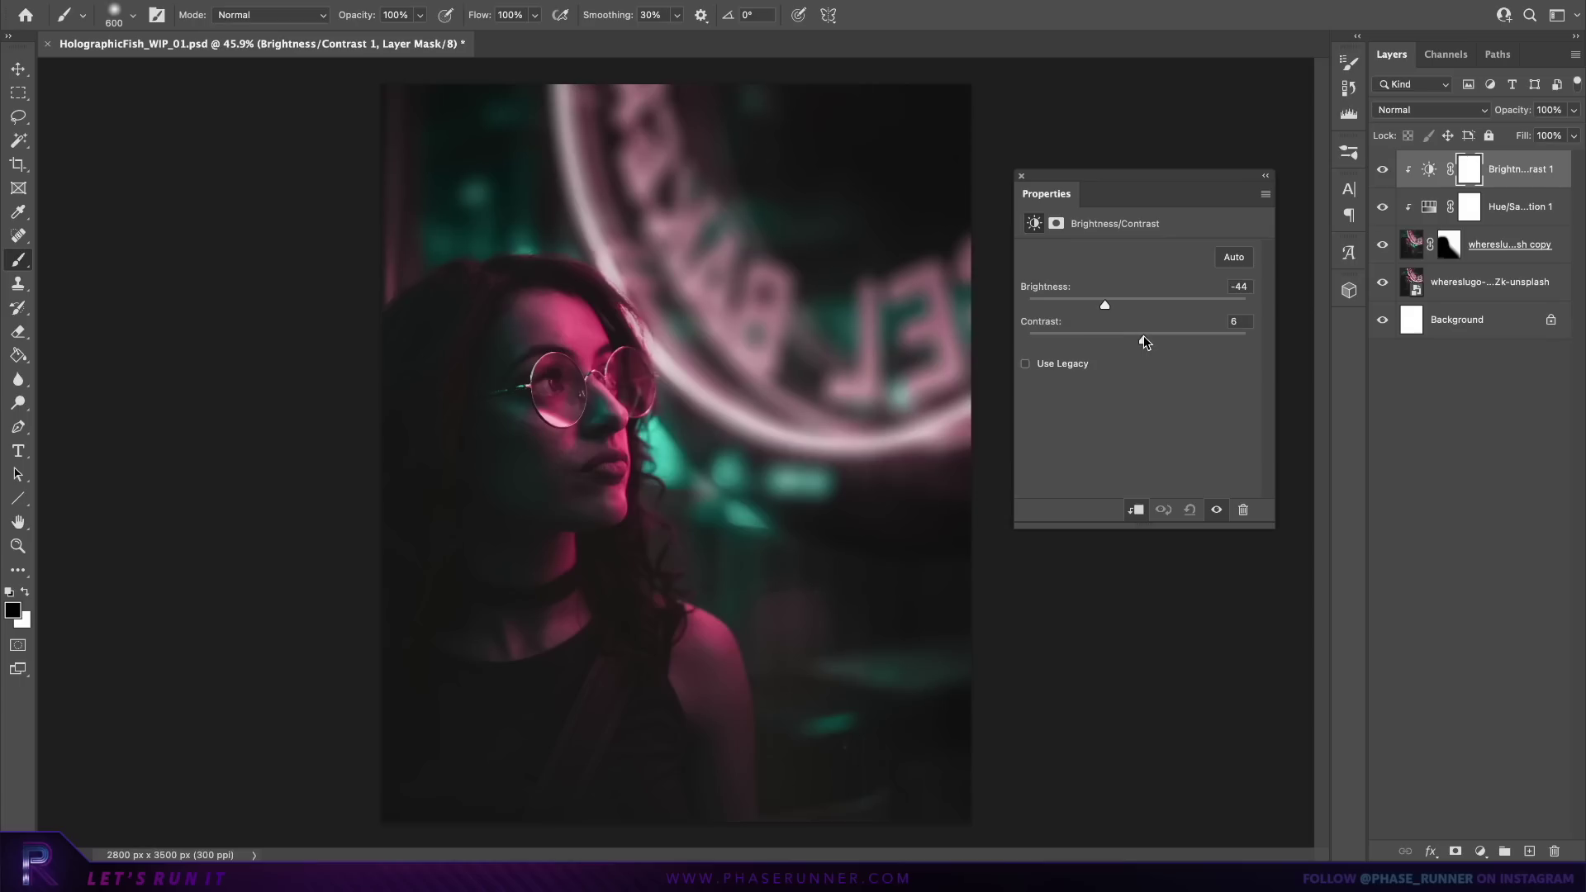
{"action": "left_click", "coordinate": [1021, 177]}
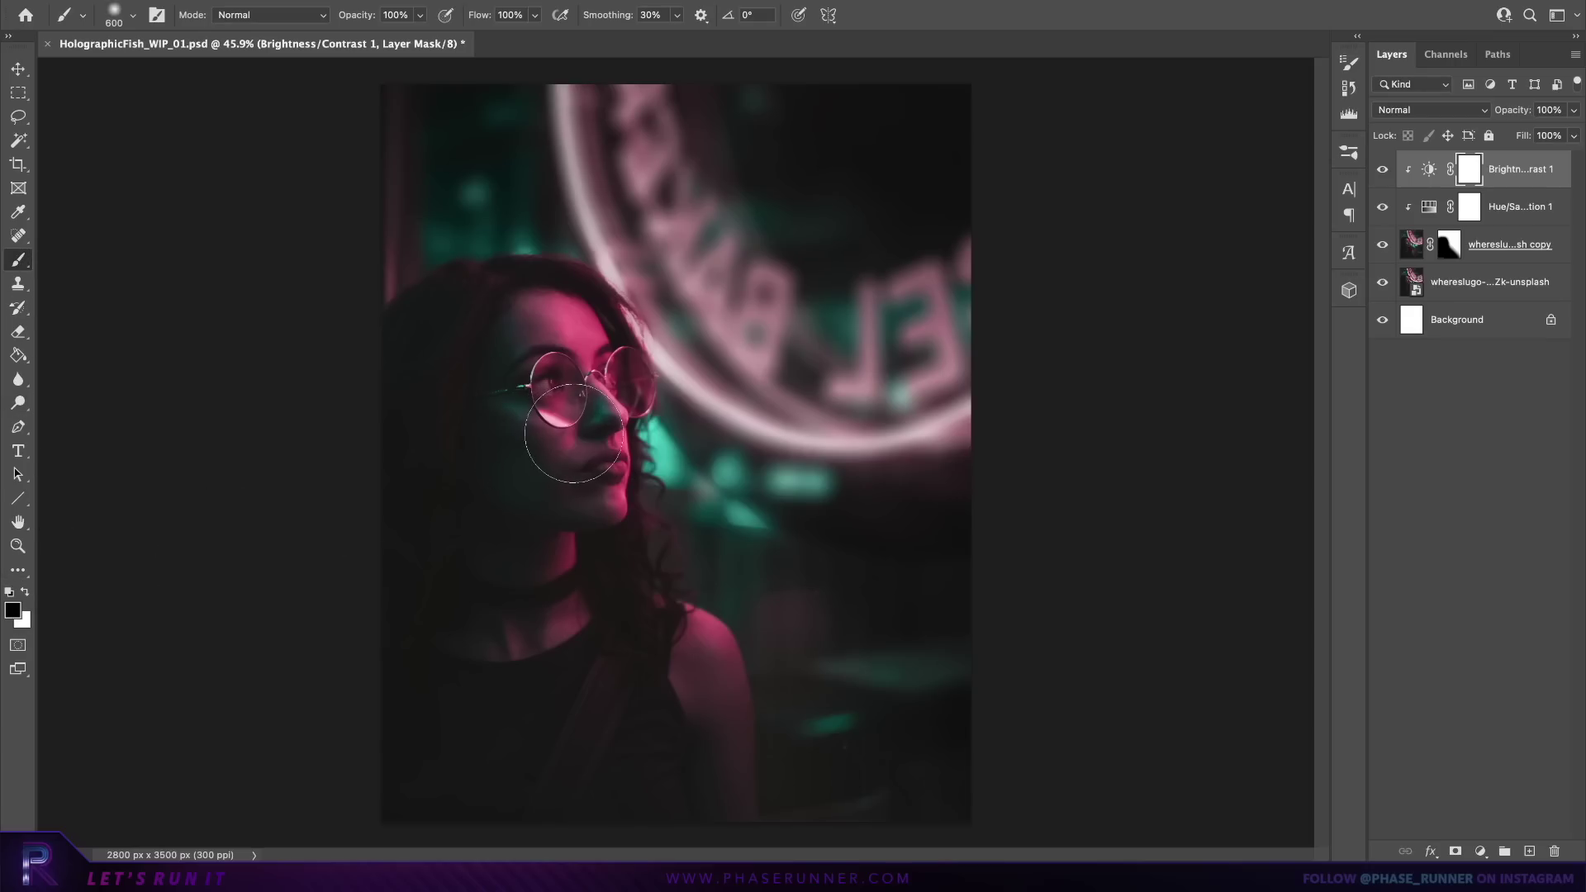
Step: Enlarge the brush to 1900 px and paint black on the Brightness/Contrast mask over the woman and the lower-right background
{"action": "key", "text": "bracketright"}
{"action": "key", "text": "bracketright"}
{"action": "key", "text": "bracketright"}
{"action": "key", "text": "bracketright"}
{"action": "key", "text": "bracketright"}
{"action": "key", "text": "bracketright"}
{"action": "key", "text": "bracketright"}
{"action": "key", "text": "bracketright"}
{"action": "key", "text": "bracketright"}
{"action": "key", "text": "bracketright"}
{"action": "key", "text": "bracketright"}
{"action": "key", "text": "bracketright"}
{"action": "mouse_move", "coordinate": [573, 433]}
{"action": "left_mouse_down"}
{"action": "mouse_move", "coordinate": [496, 432]}
{"action": "mouse_move", "coordinate": [528, 460]}
{"action": "left_mouse_up"}
{"action": "mouse_move", "coordinate": [931, 745]}
{"action": "left_mouse_down"}
{"action": "mouse_move", "coordinate": [432, 375]}
{"action": "mouse_move", "coordinate": [535, 531]}
{"action": "mouse_move", "coordinate": [559, 531]}
{"action": "mouse_move", "coordinate": [636, 595]}
{"action": "mouse_move", "coordinate": [697, 677]}
{"action": "mouse_move", "coordinate": [900, 673]}
{"action": "mouse_move", "coordinate": [495, 411]}
{"action": "mouse_move", "coordinate": [944, 525]}
{"action": "left_mouse_up"}
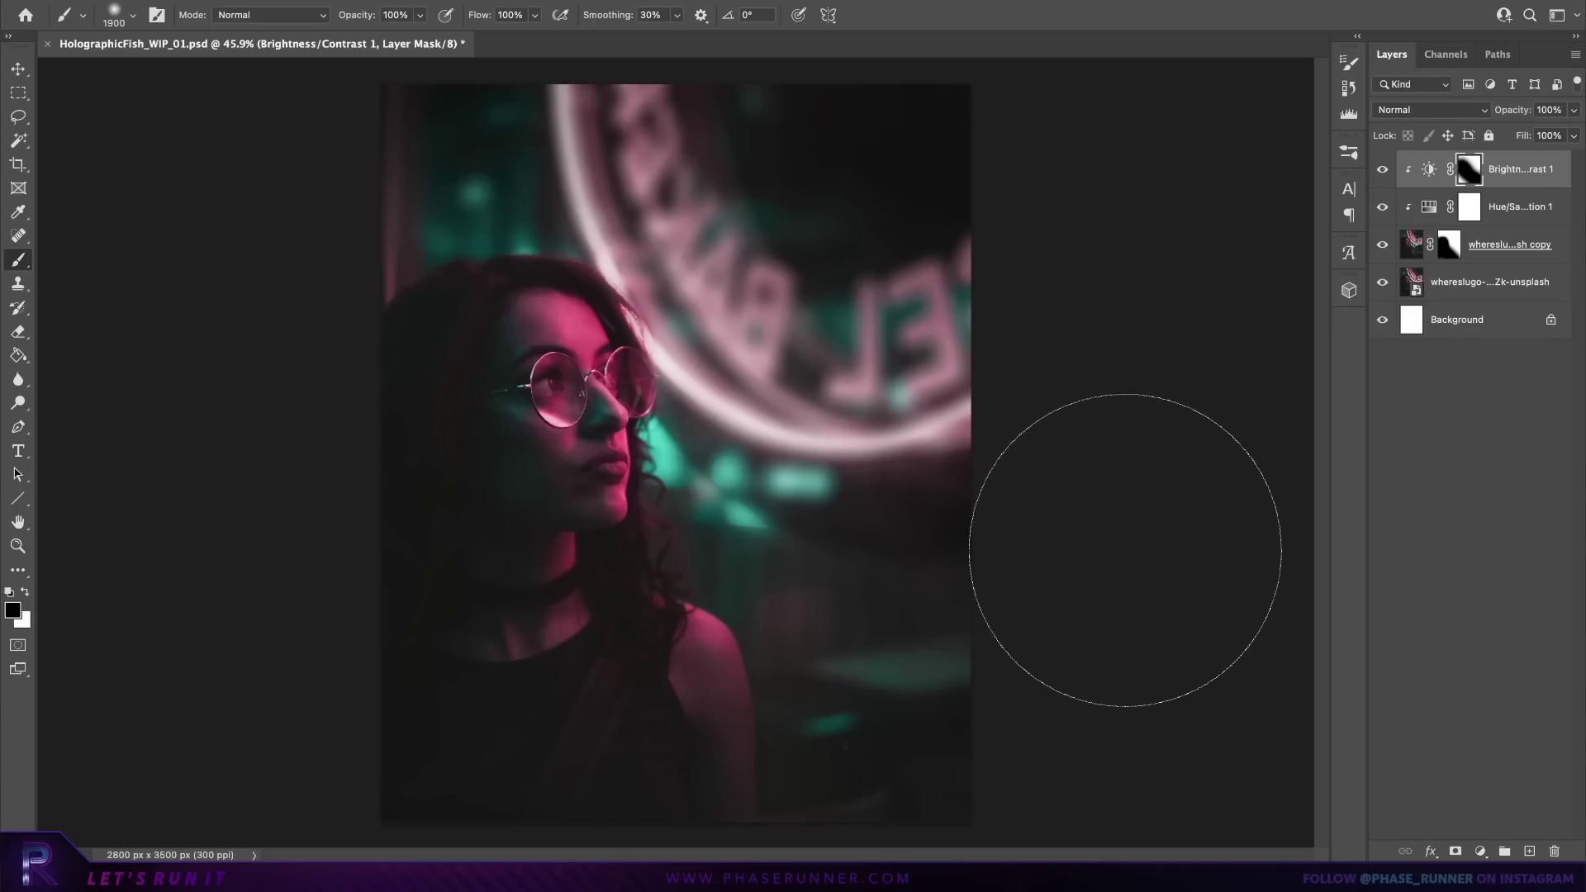
Step: Add a Levels adjustment layer on top with the black input level at 15 and the white input level at 218
{"action": "left_click", "coordinate": [1504, 172]}
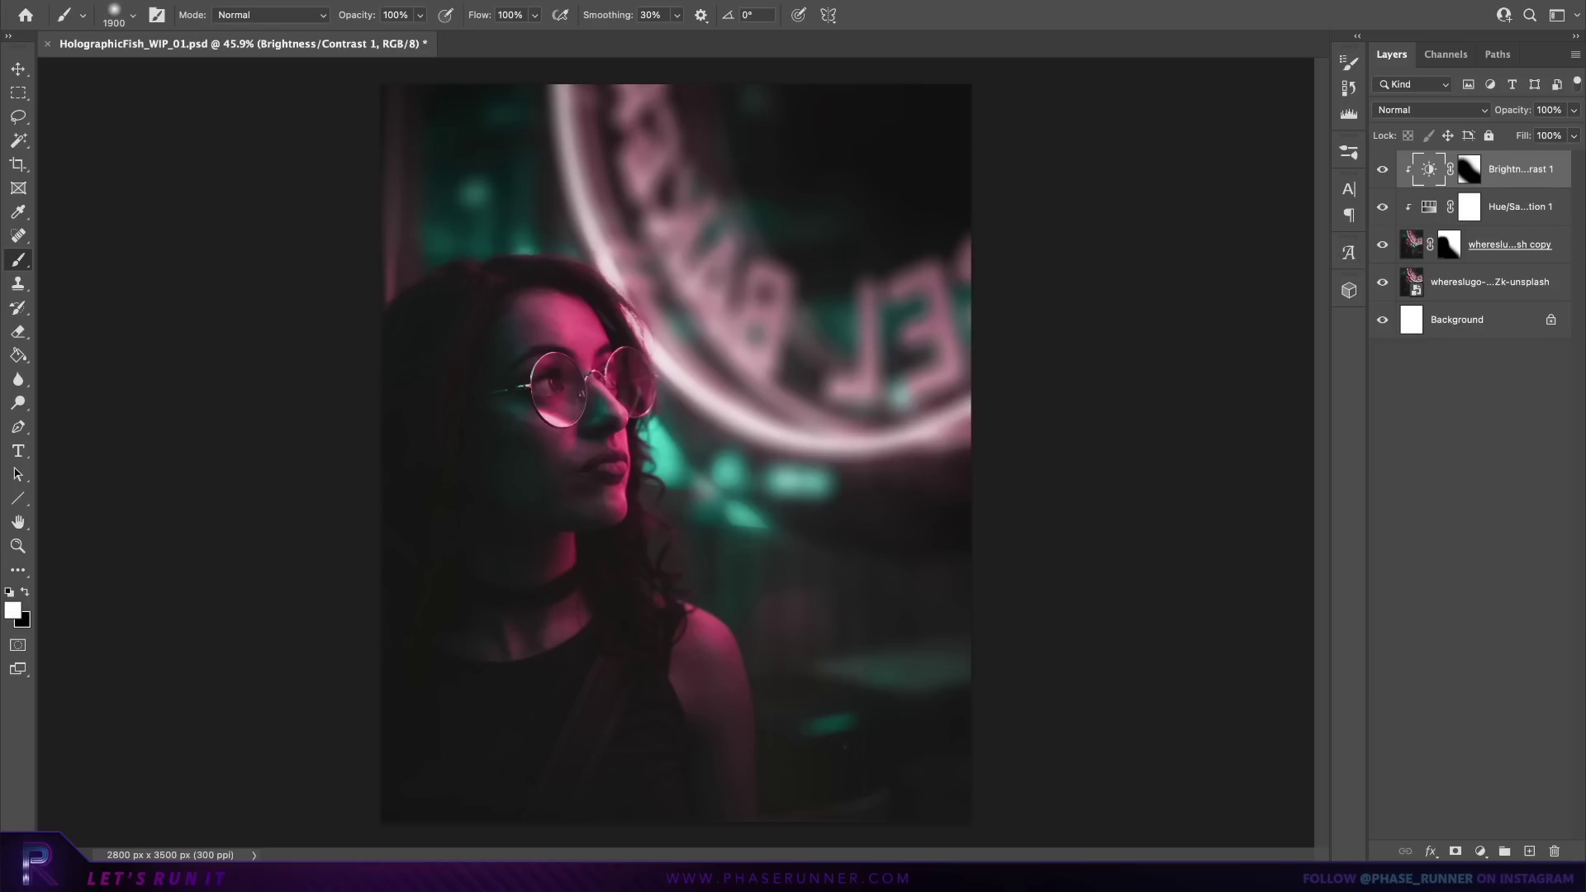
{"action": "left_click", "coordinate": [263, 0]}
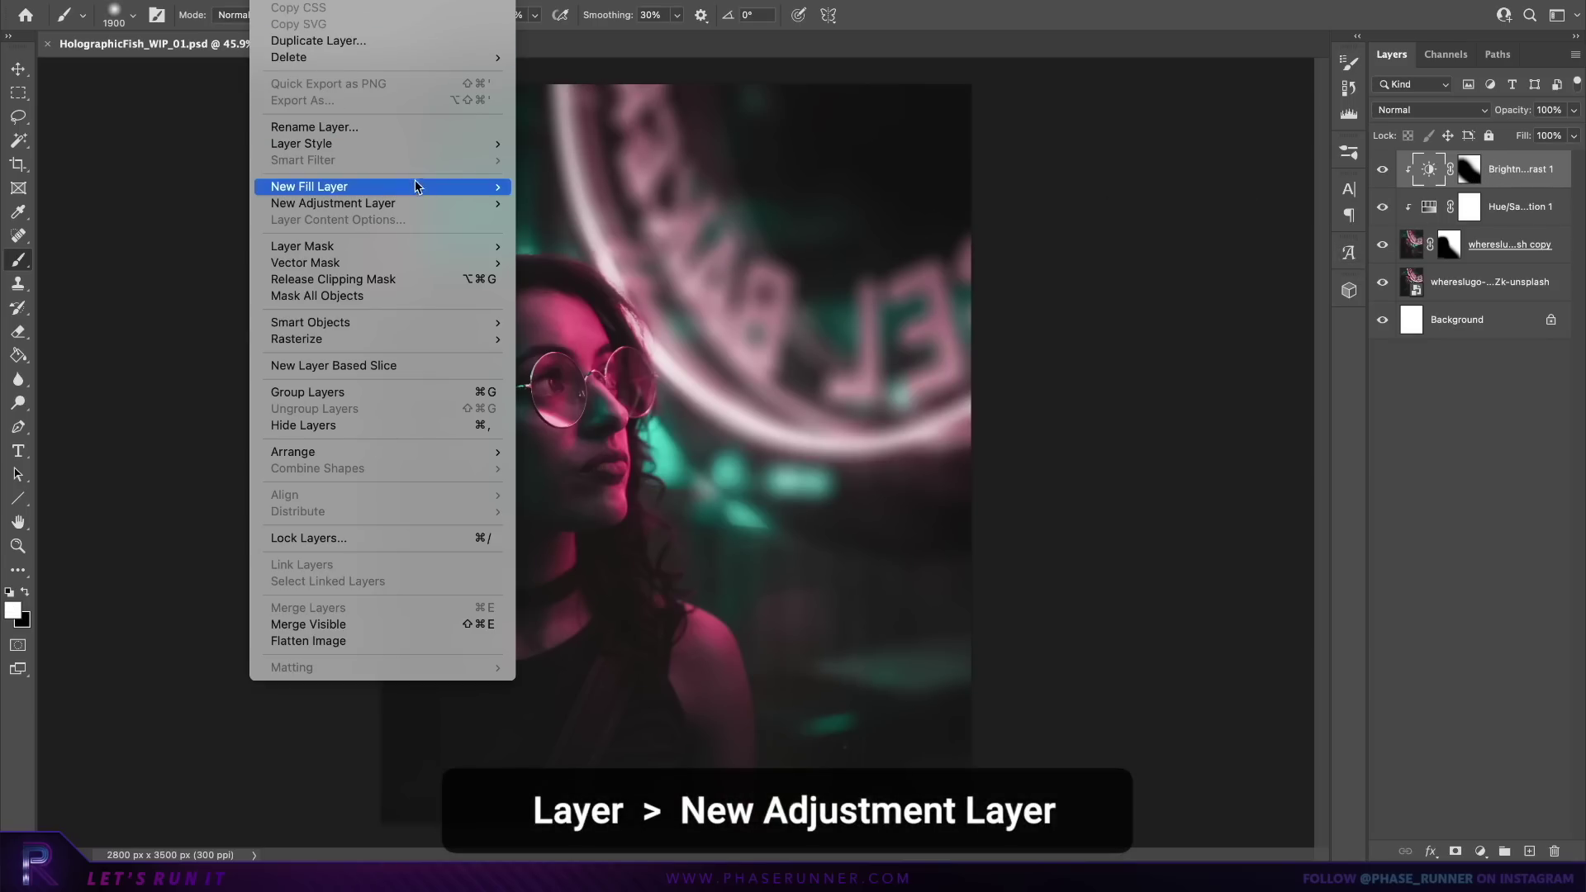
{"action": "mouse_move", "coordinate": [455, 204]}
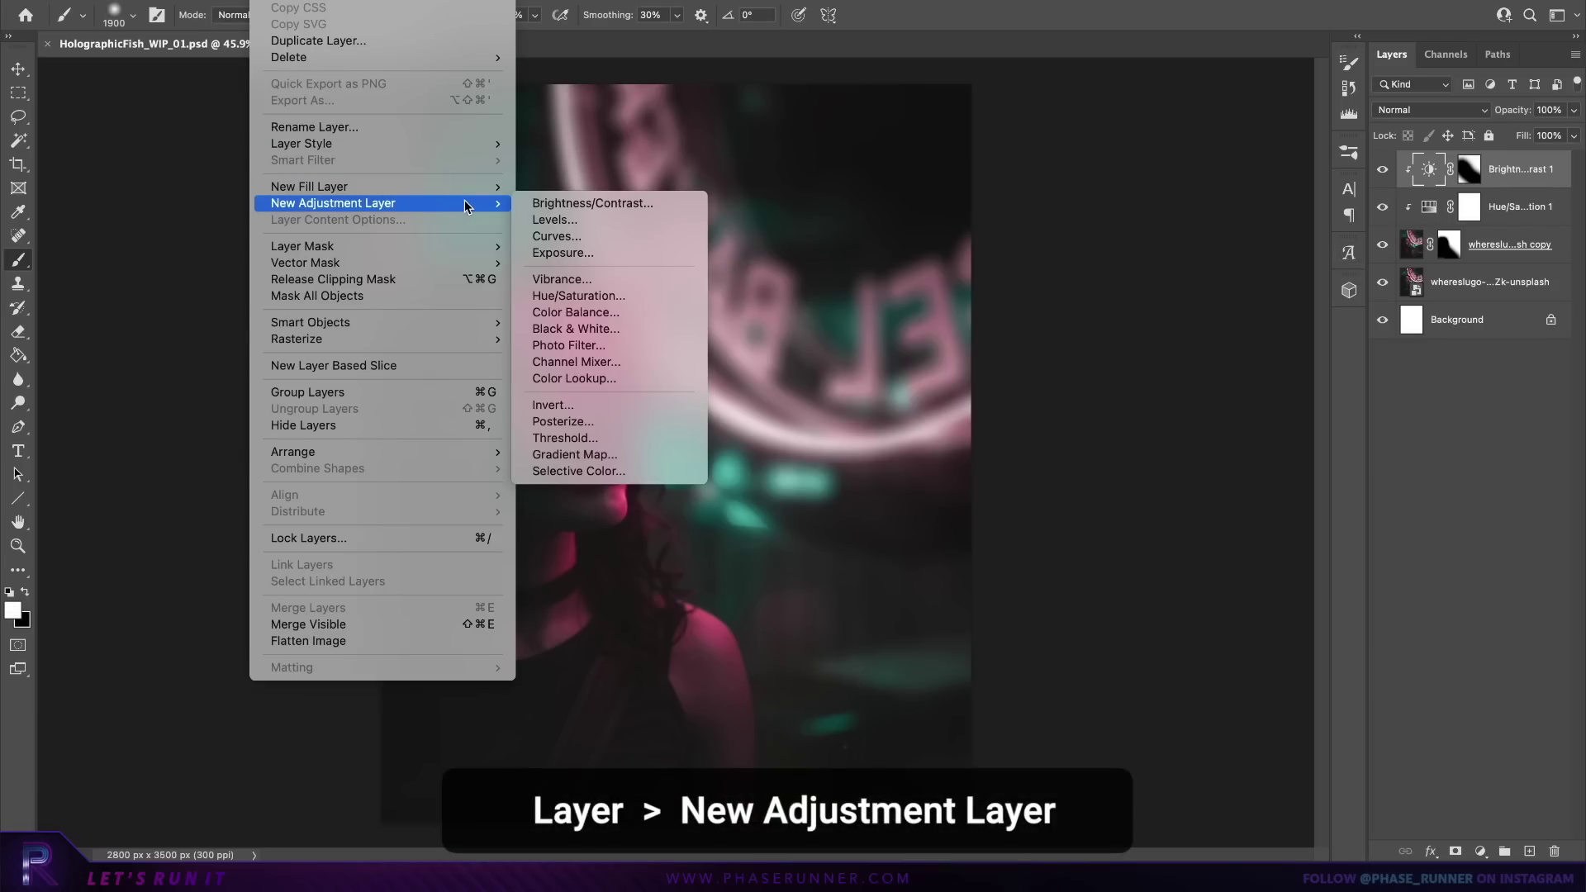
{"action": "left_click", "coordinate": [624, 221]}
{"action": "left_click", "coordinate": [985, 406]}
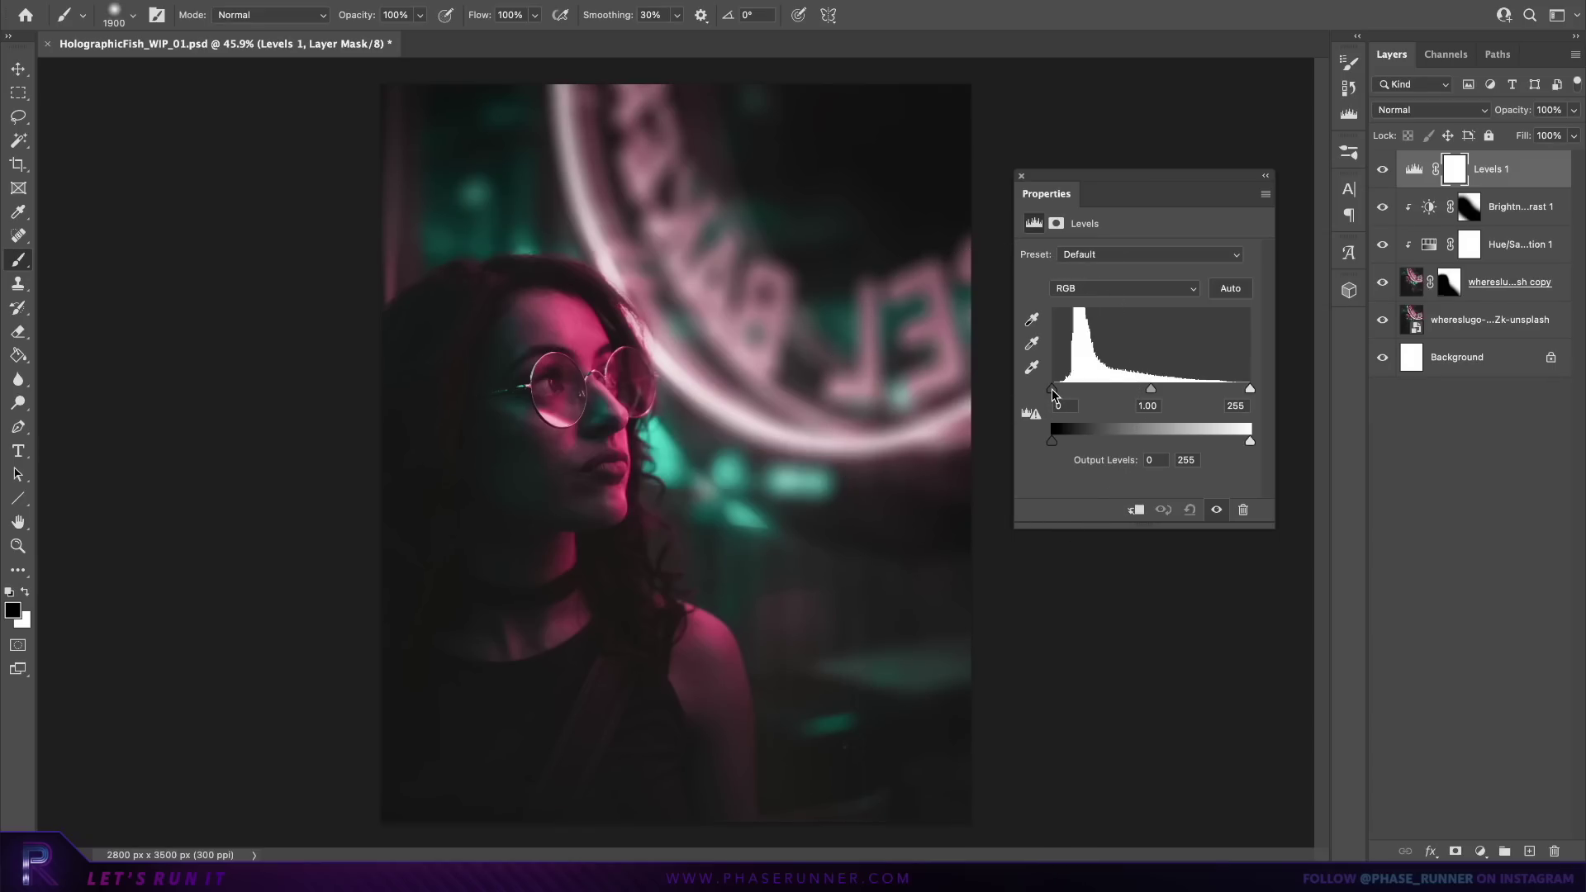
{"action": "left_click_drag", "start_coordinate": [1054, 390], "coordinate": [1064, 393]}
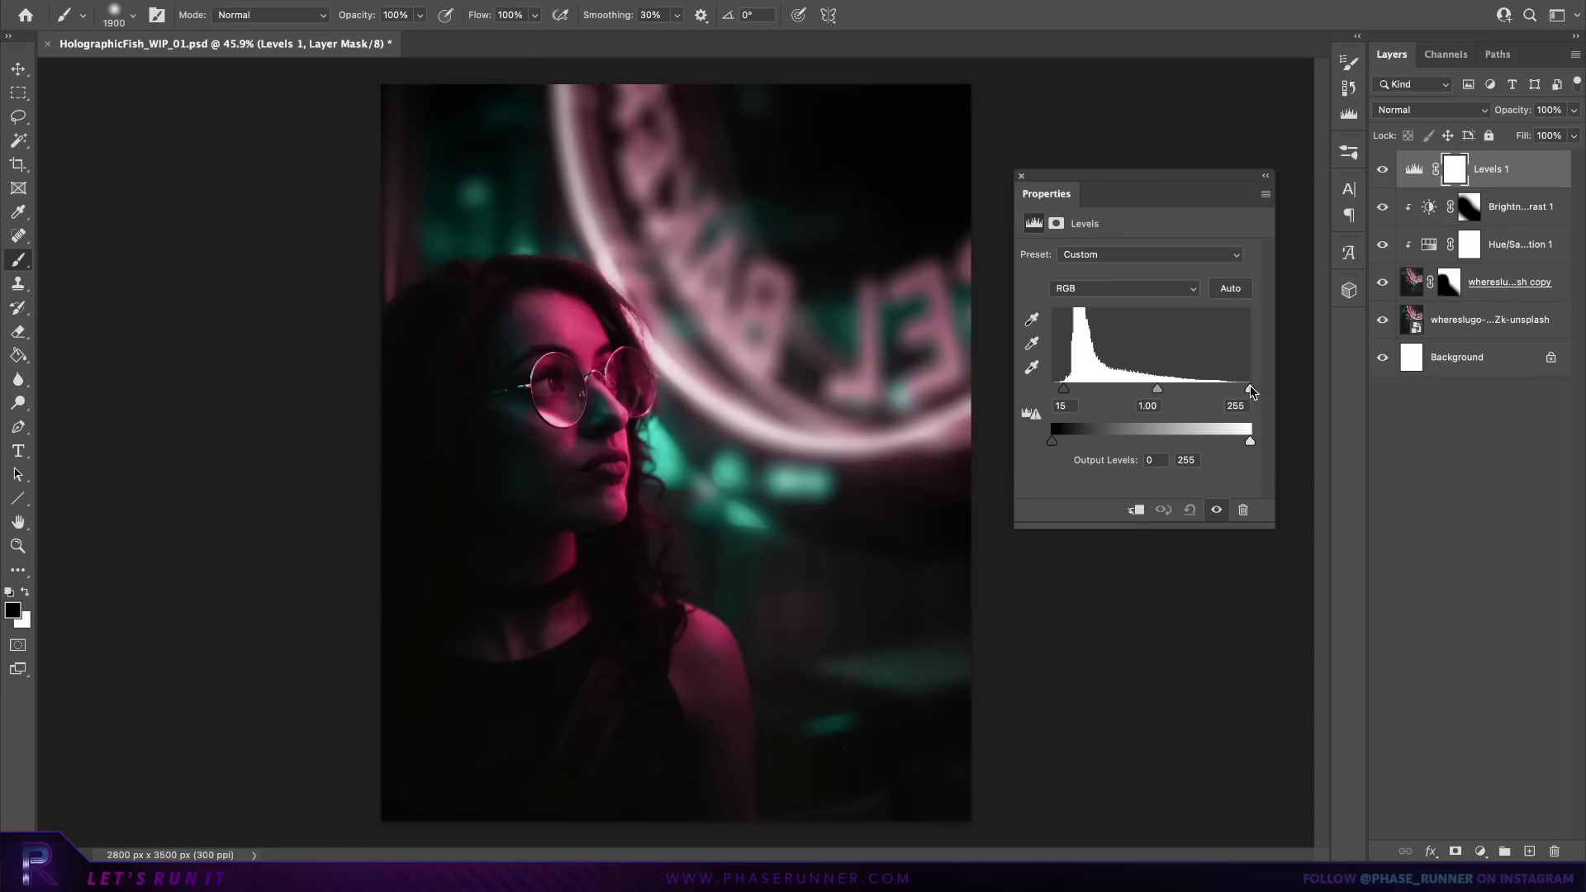
{"action": "left_click_drag", "start_coordinate": [1251, 387], "coordinate": [1224, 383]}
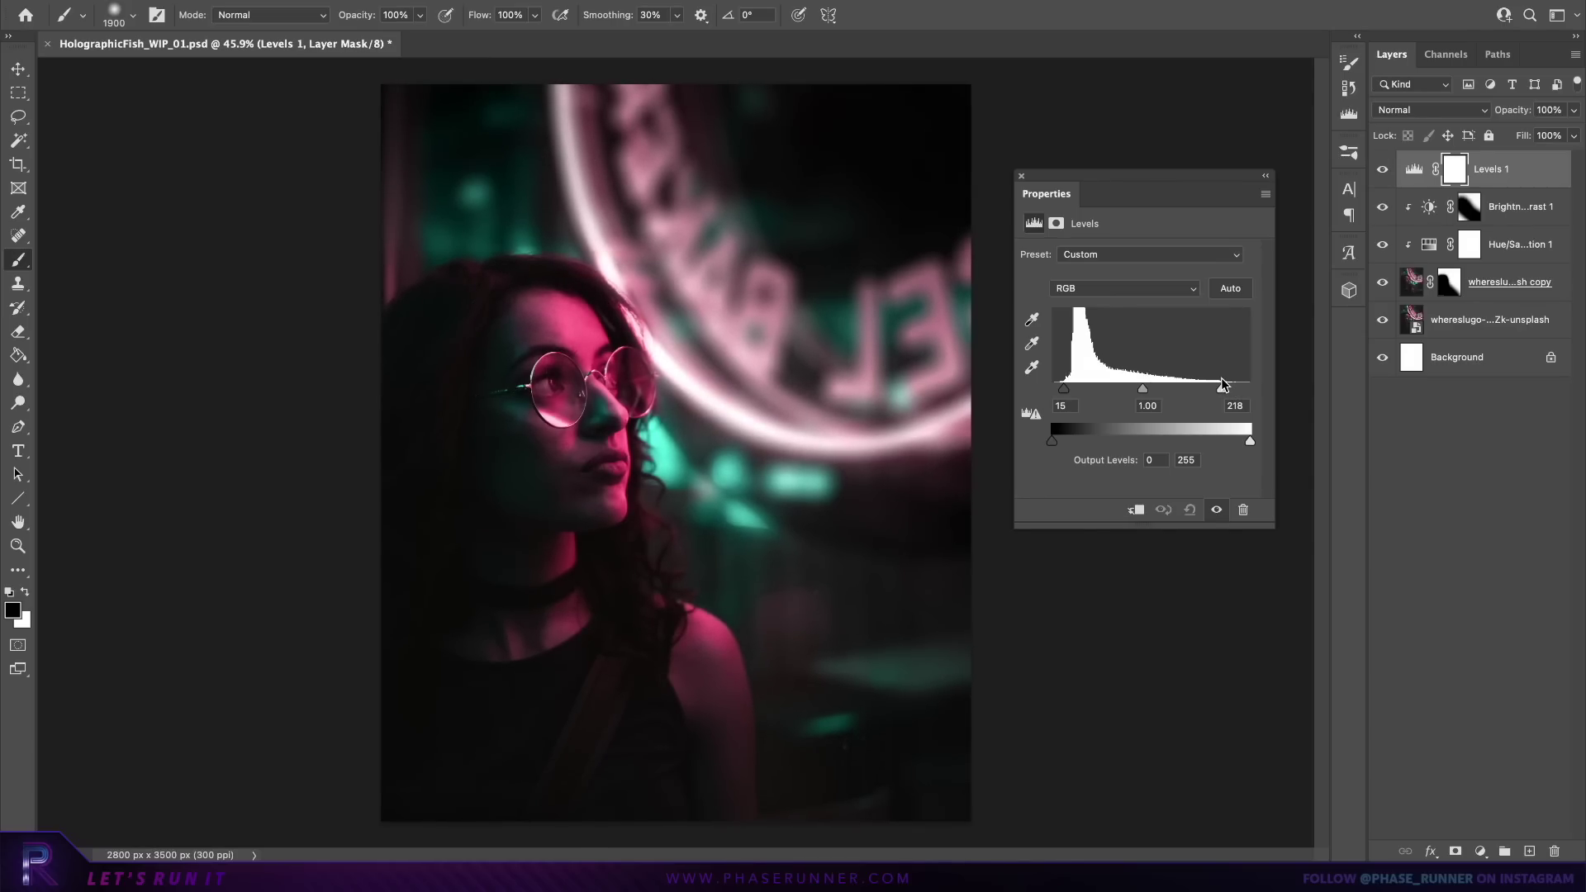
{"action": "left_click", "coordinate": [1022, 179]}
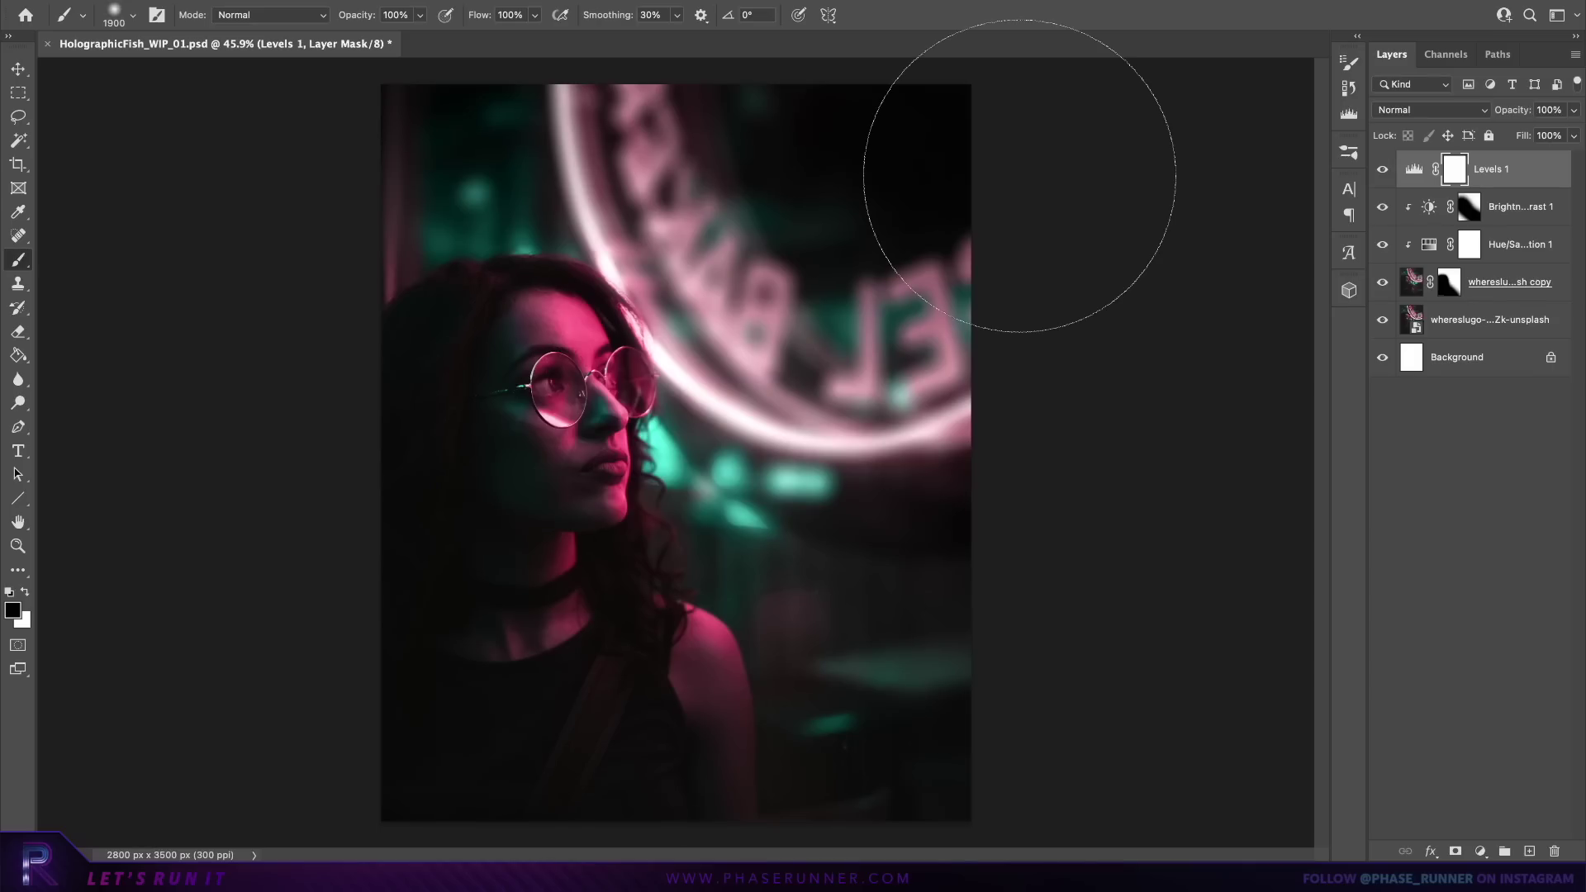
Step: Add an unclipped Selective Color adjustment layer above the Levels layer
{"action": "left_click", "coordinate": [1523, 182]}
{"action": "key", "text": "x"}
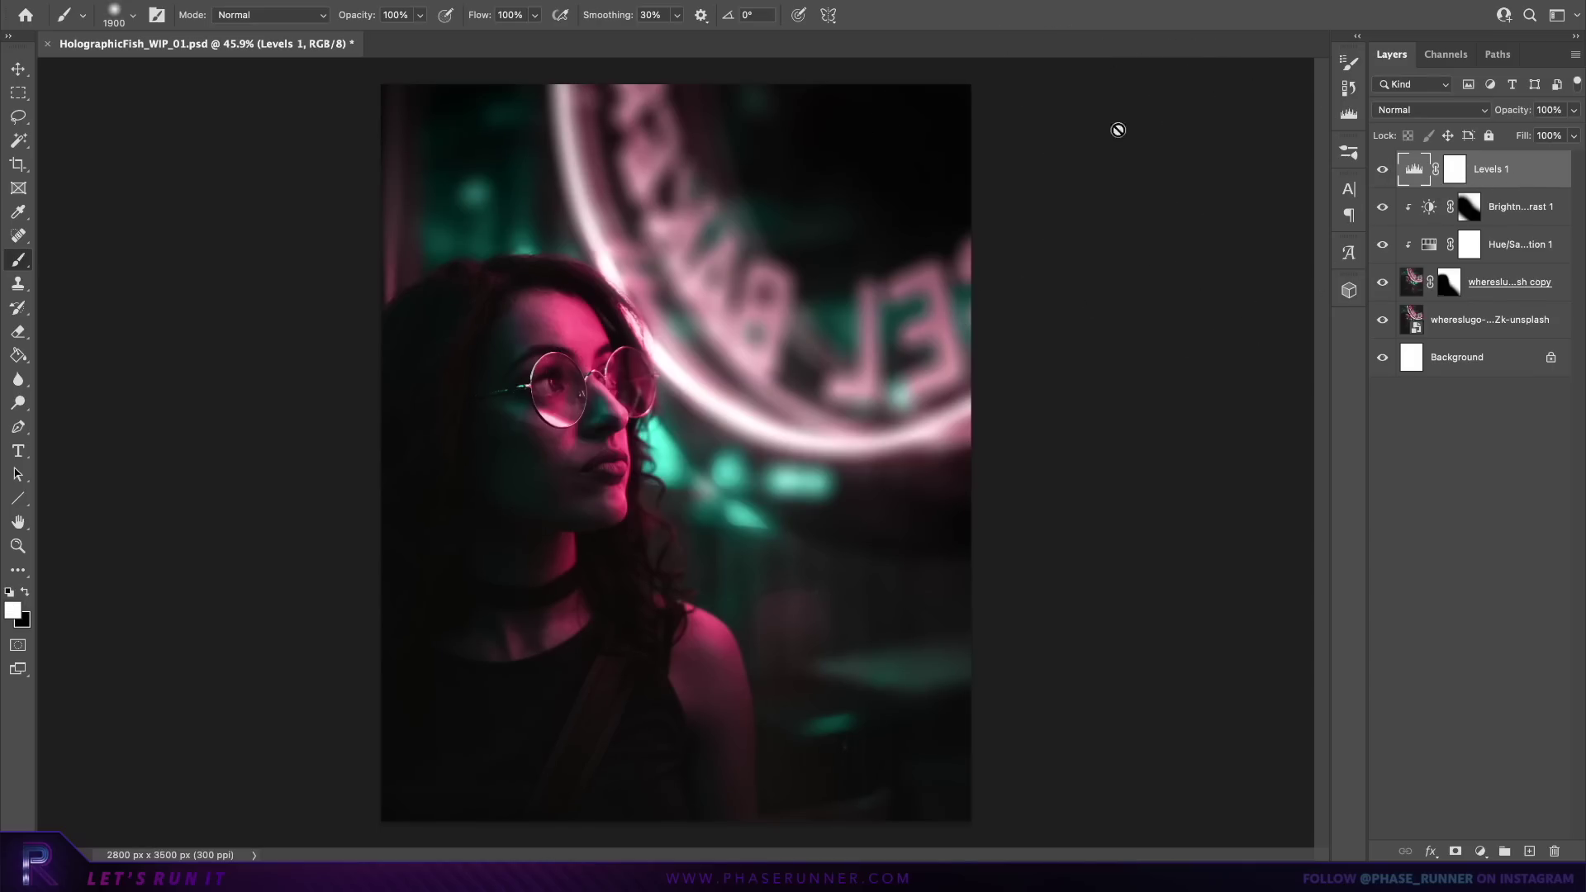
{"action": "left_click", "coordinate": [285, 2]}
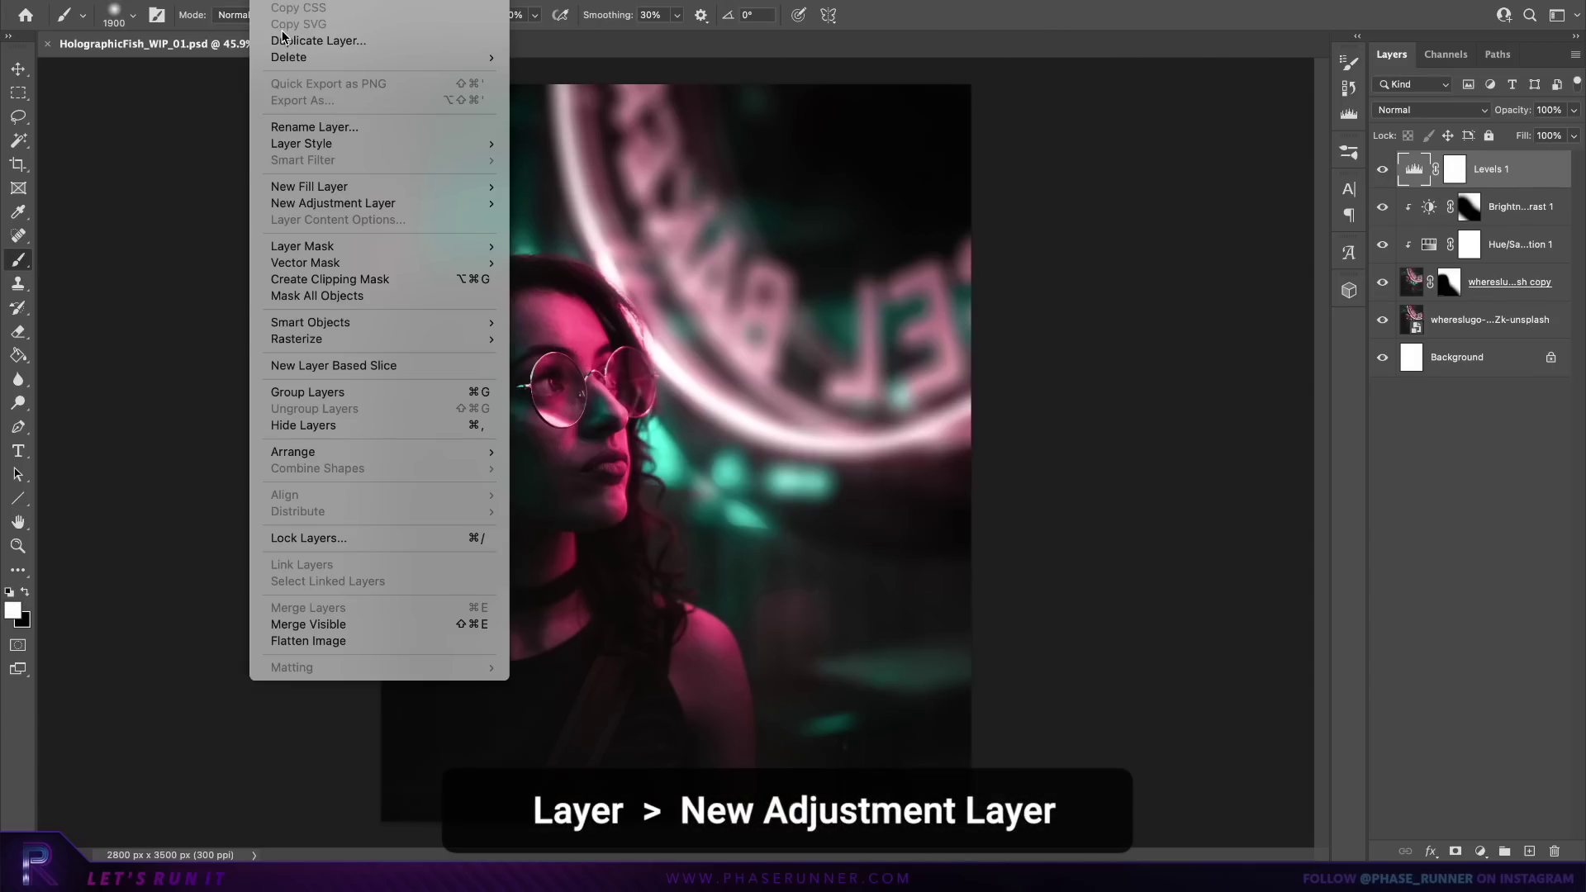
{"action": "mouse_move", "coordinate": [380, 204]}
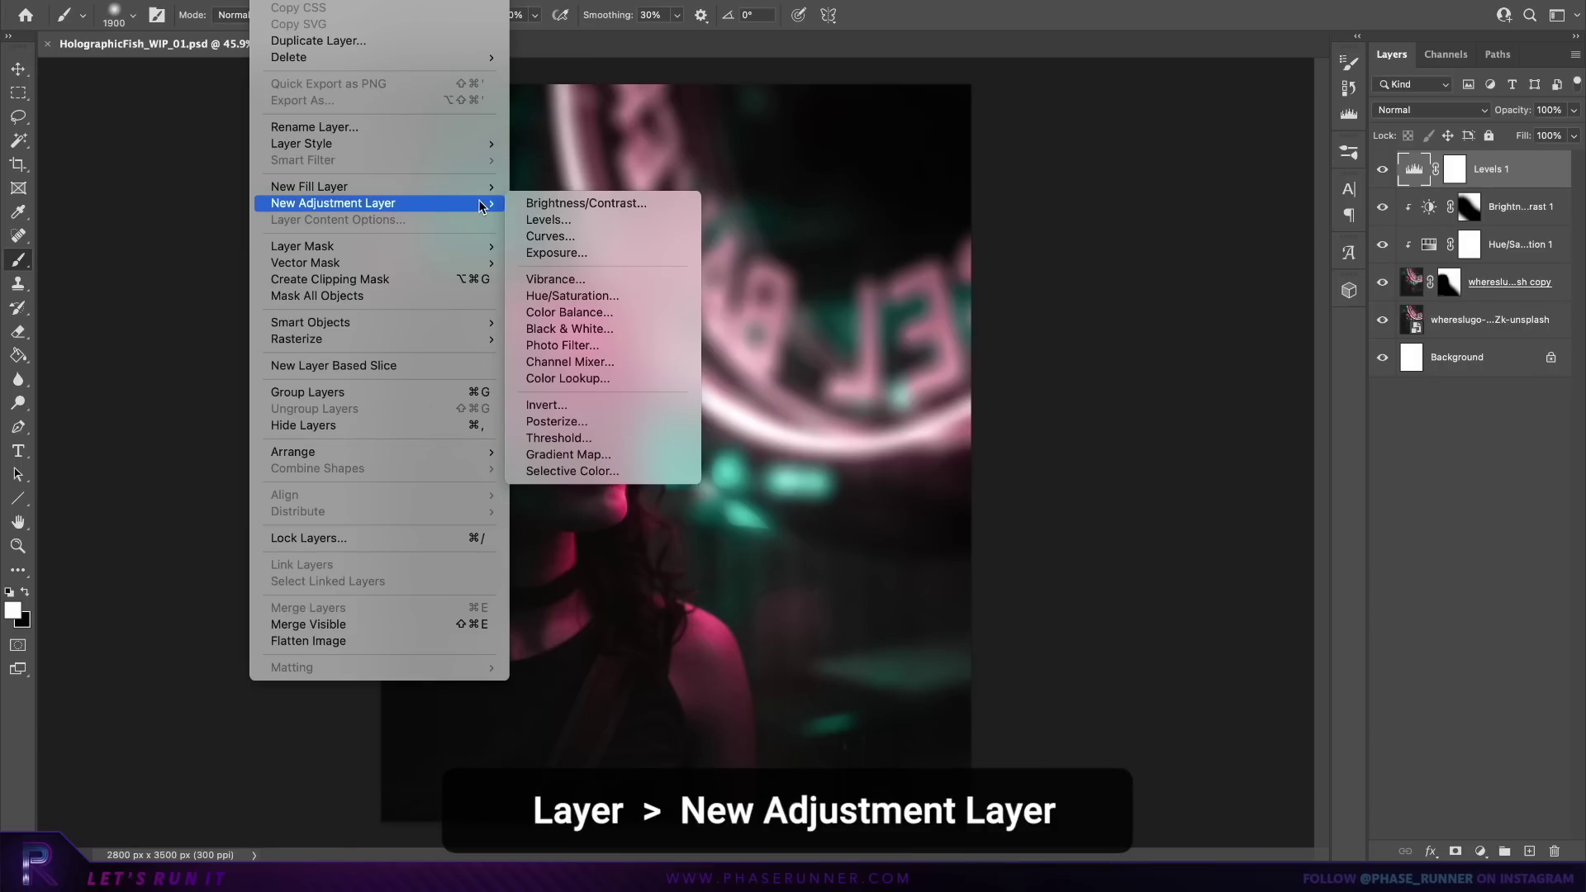
{"action": "left_click", "coordinate": [669, 472]}
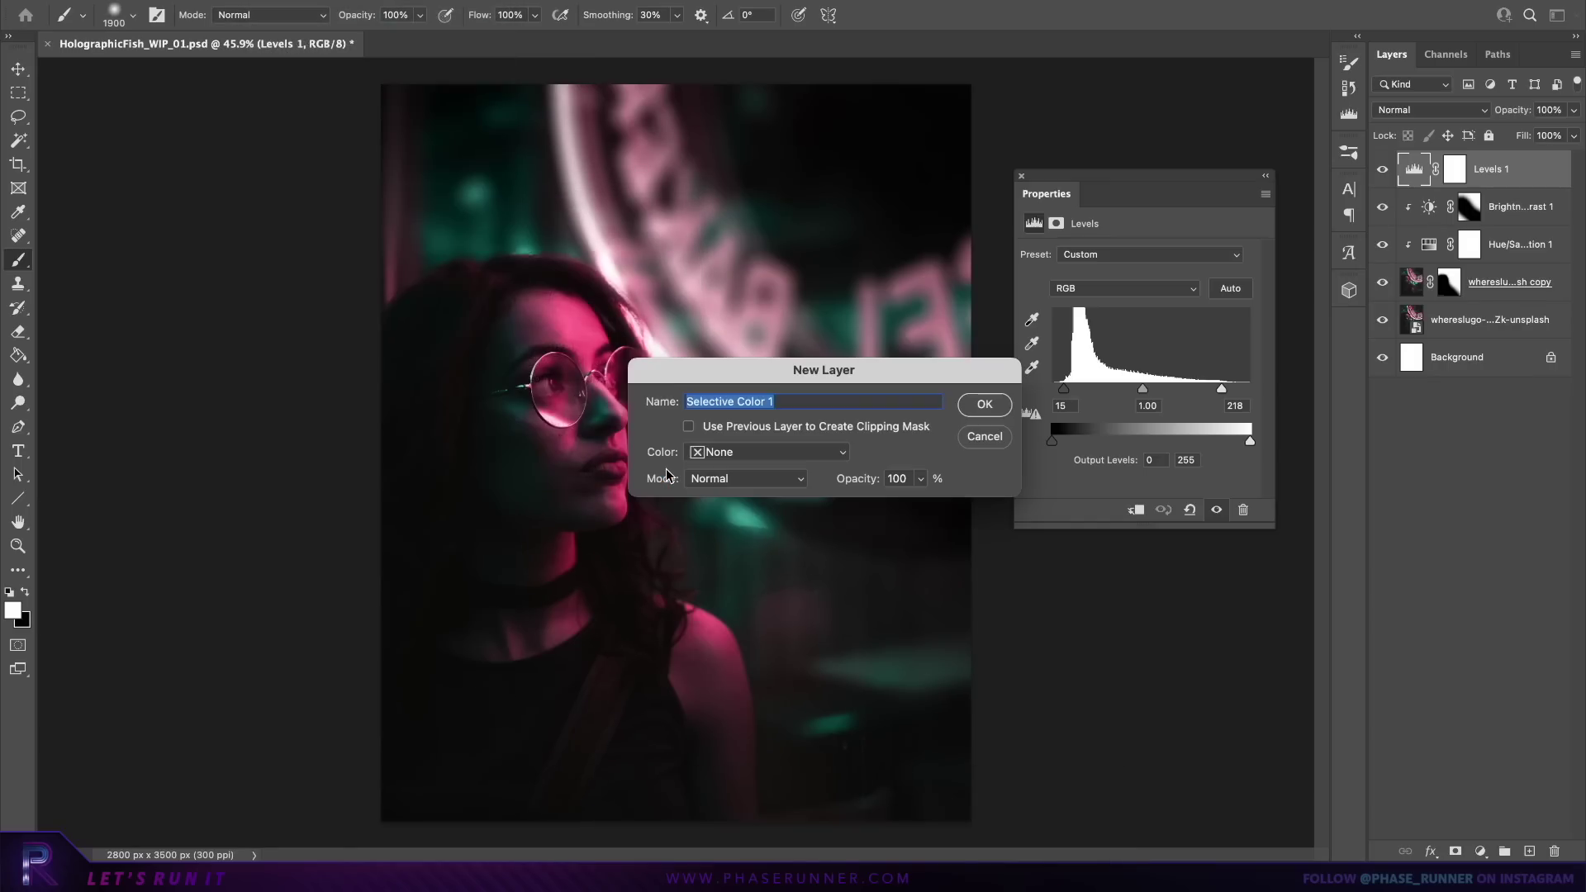
{"action": "left_click", "coordinate": [985, 405]}
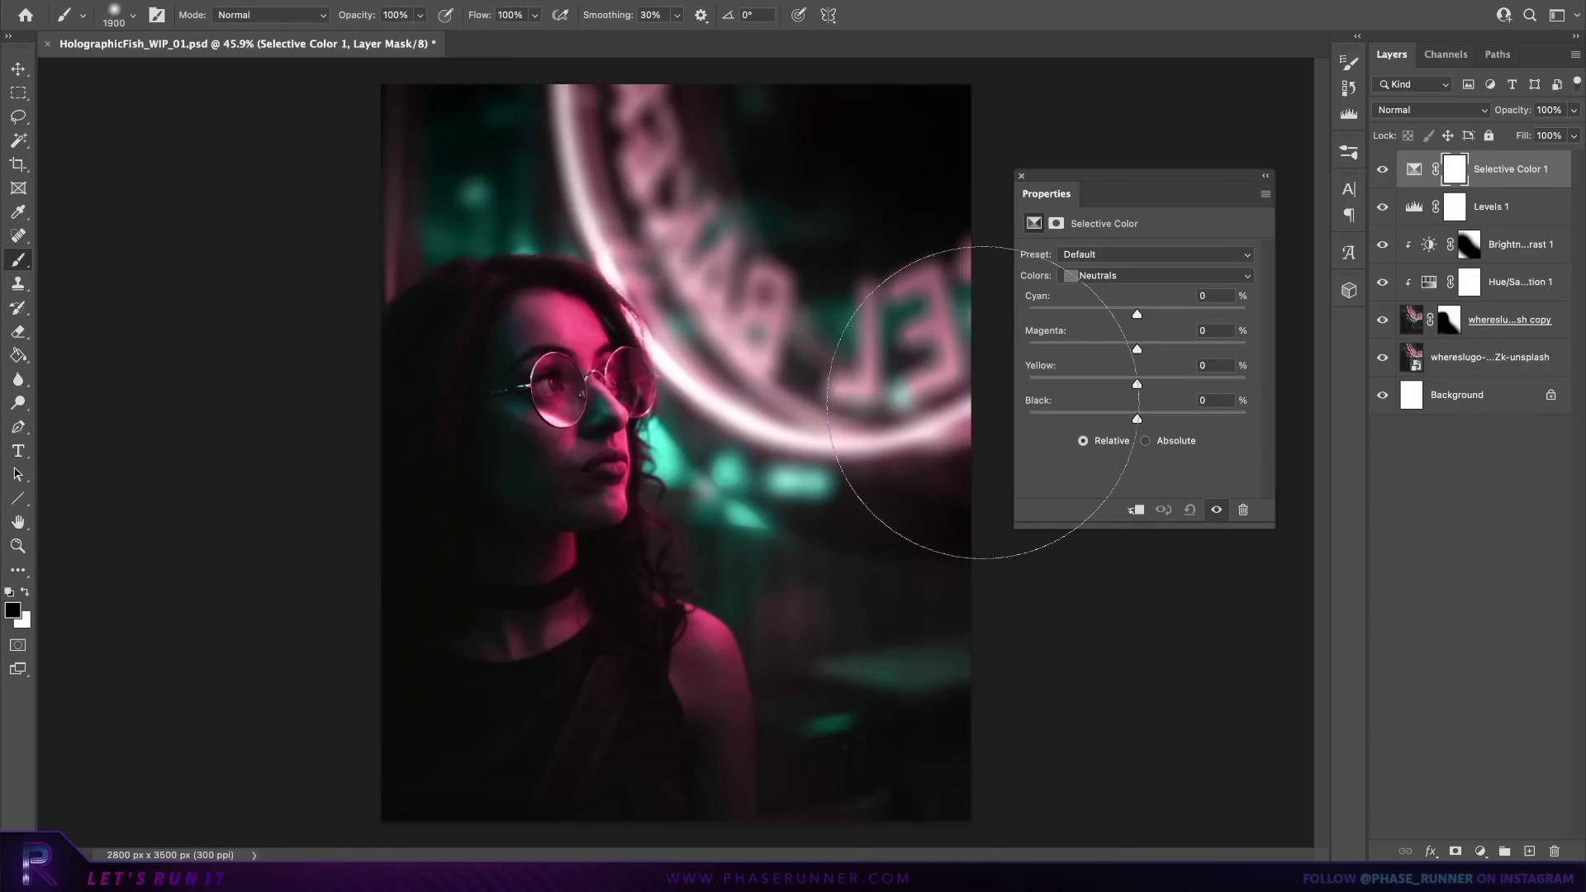
Step: In the Neutrals of the Selective Color layer, set cyan to +6% and slightly reduce magenta and yellow
{"action": "left_click", "coordinate": [1180, 275]}
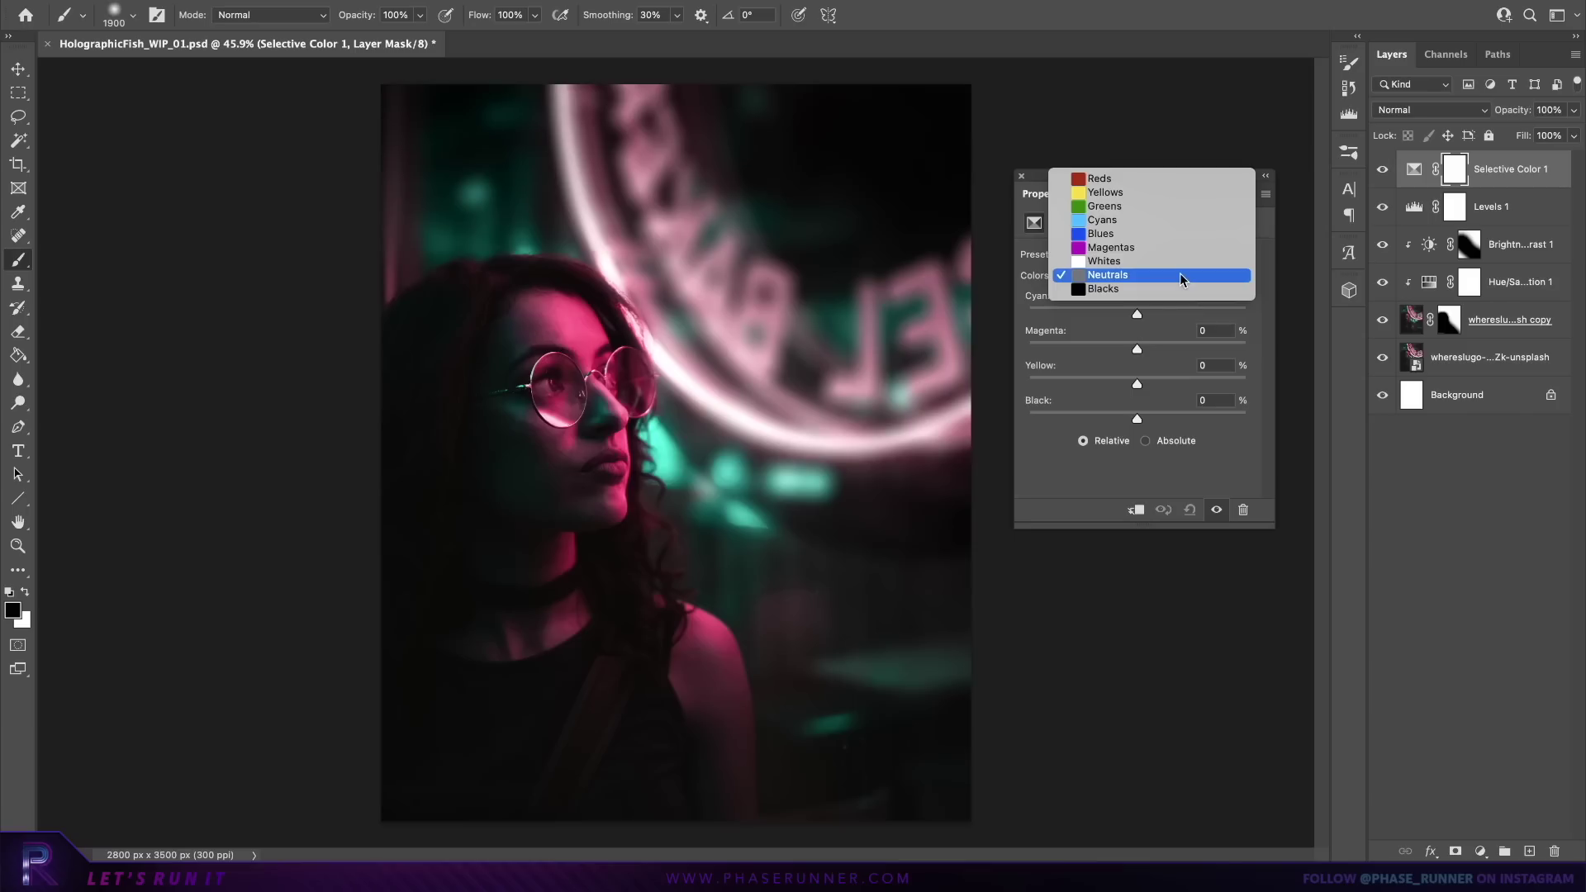
{"action": "left_click", "coordinate": [1111, 275]}
{"action": "left_click", "coordinate": [1137, 313]}
{"action": "left_click_drag", "start_coordinate": [1137, 313], "coordinate": [1144, 314]}
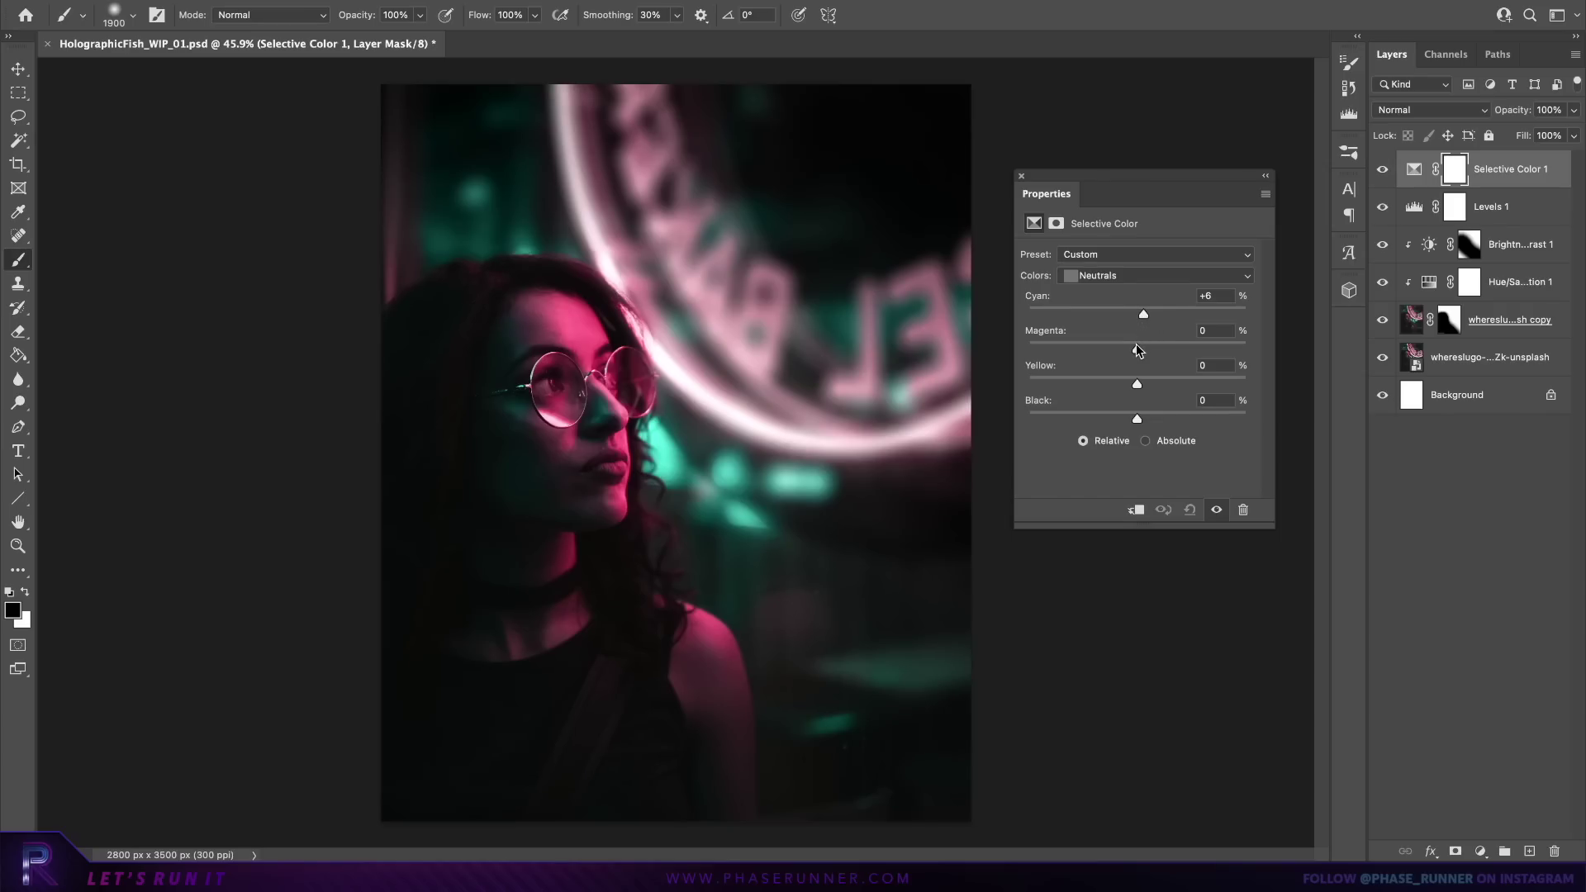
{"action": "left_click_drag", "start_coordinate": [1137, 347], "coordinate": [1132, 347]}
{"action": "left_click_drag", "start_coordinate": [1127, 385], "coordinate": [1123, 385]}
{"action": "left_click", "coordinate": [1022, 179]}
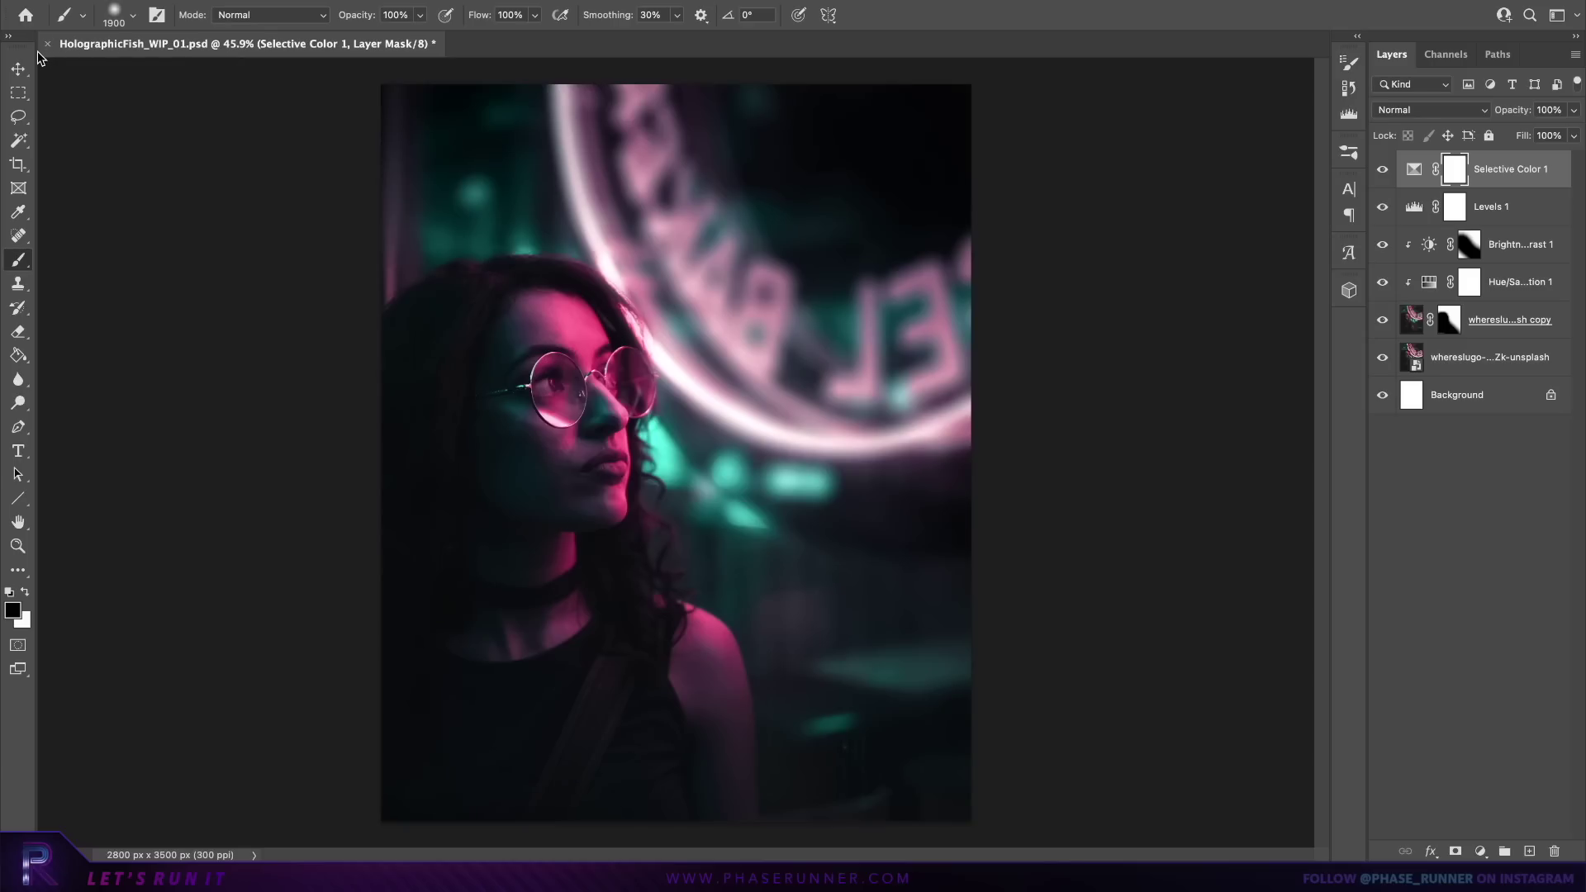
Step: Place the bokeh city lights photo from the Stock Images folder, rotate it 90° clockwise and flip it horizontally
{"action": "left_click", "coordinate": [19, 71]}
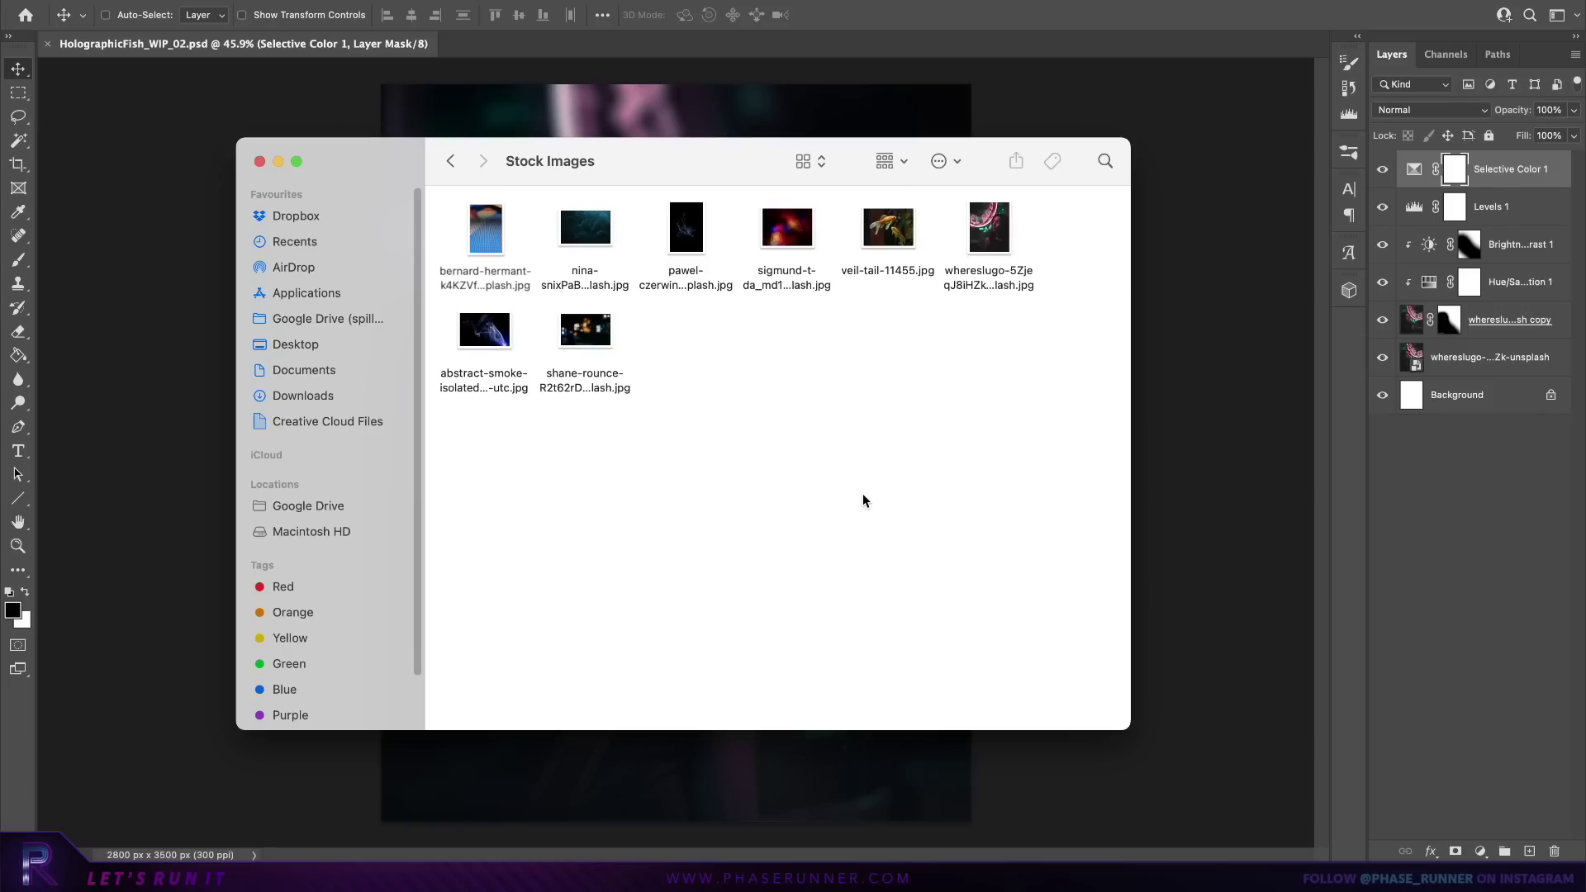
{"action": "left_click_drag", "start_coordinate": [589, 335], "coordinate": [621, 776]}
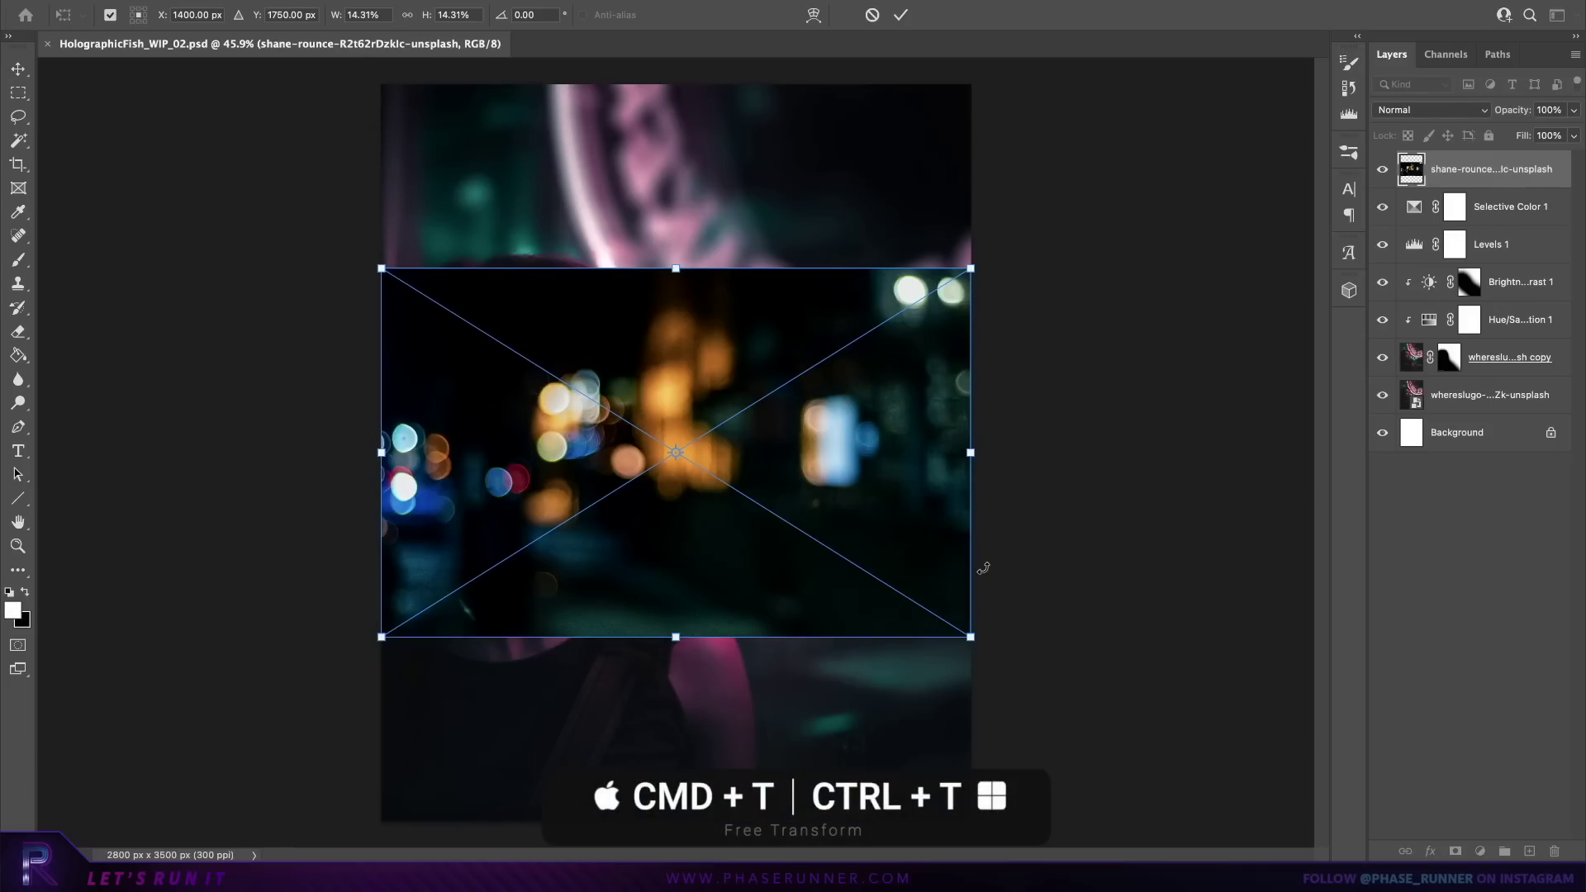
{"action": "right_click", "coordinate": [856, 406]}
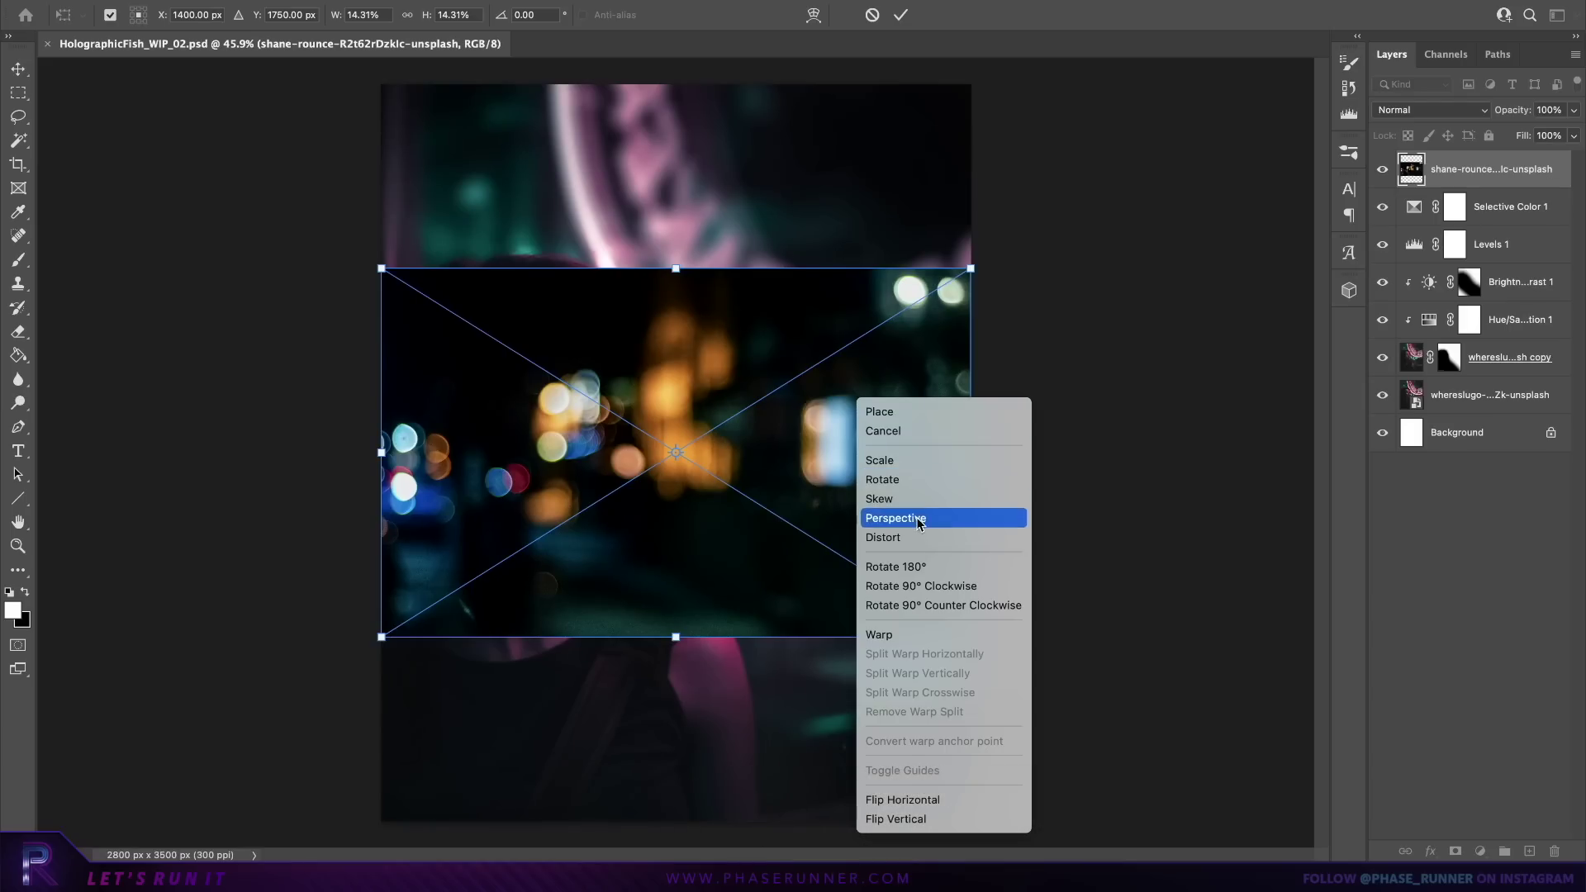
{"action": "left_click", "coordinate": [969, 589]}
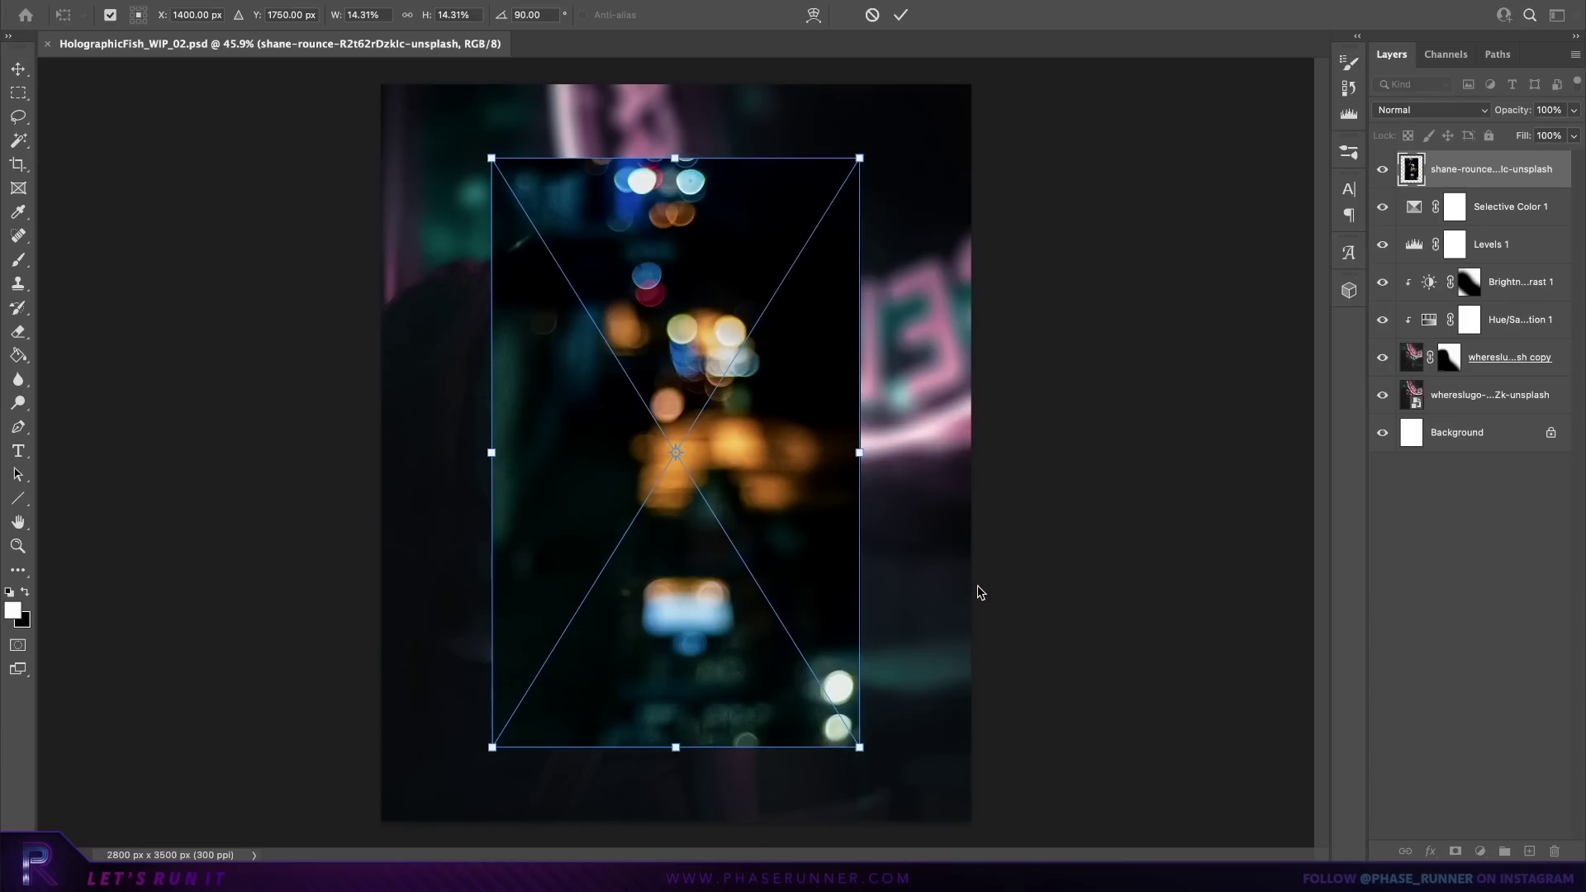
{"action": "right_click", "coordinate": [759, 407]}
{"action": "left_click", "coordinate": [864, 810]}
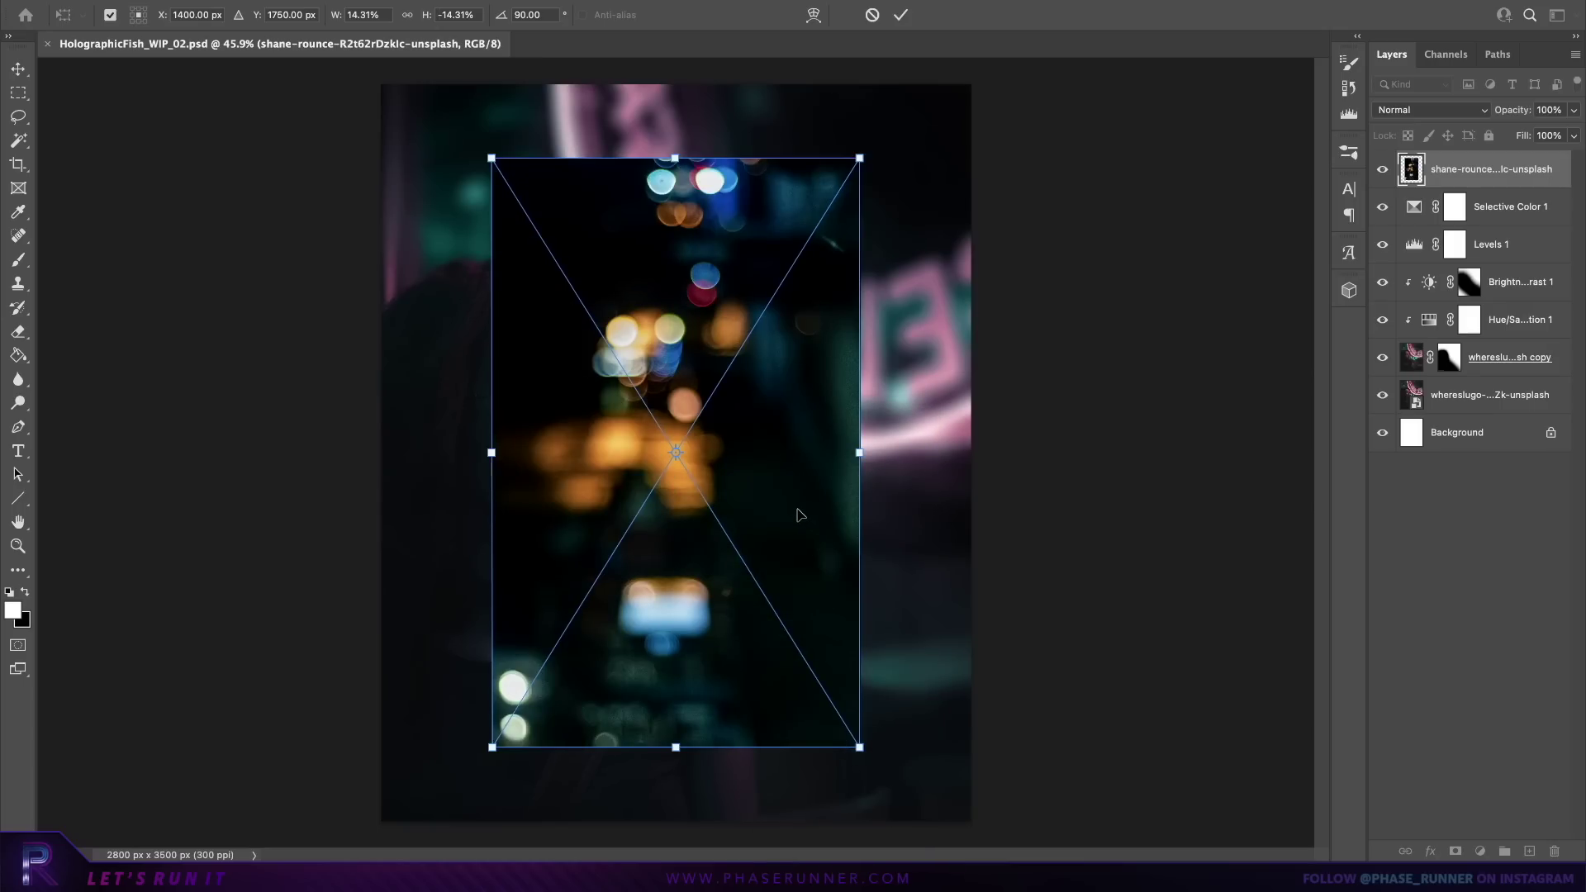
{"action": "key", "text": "Return"}
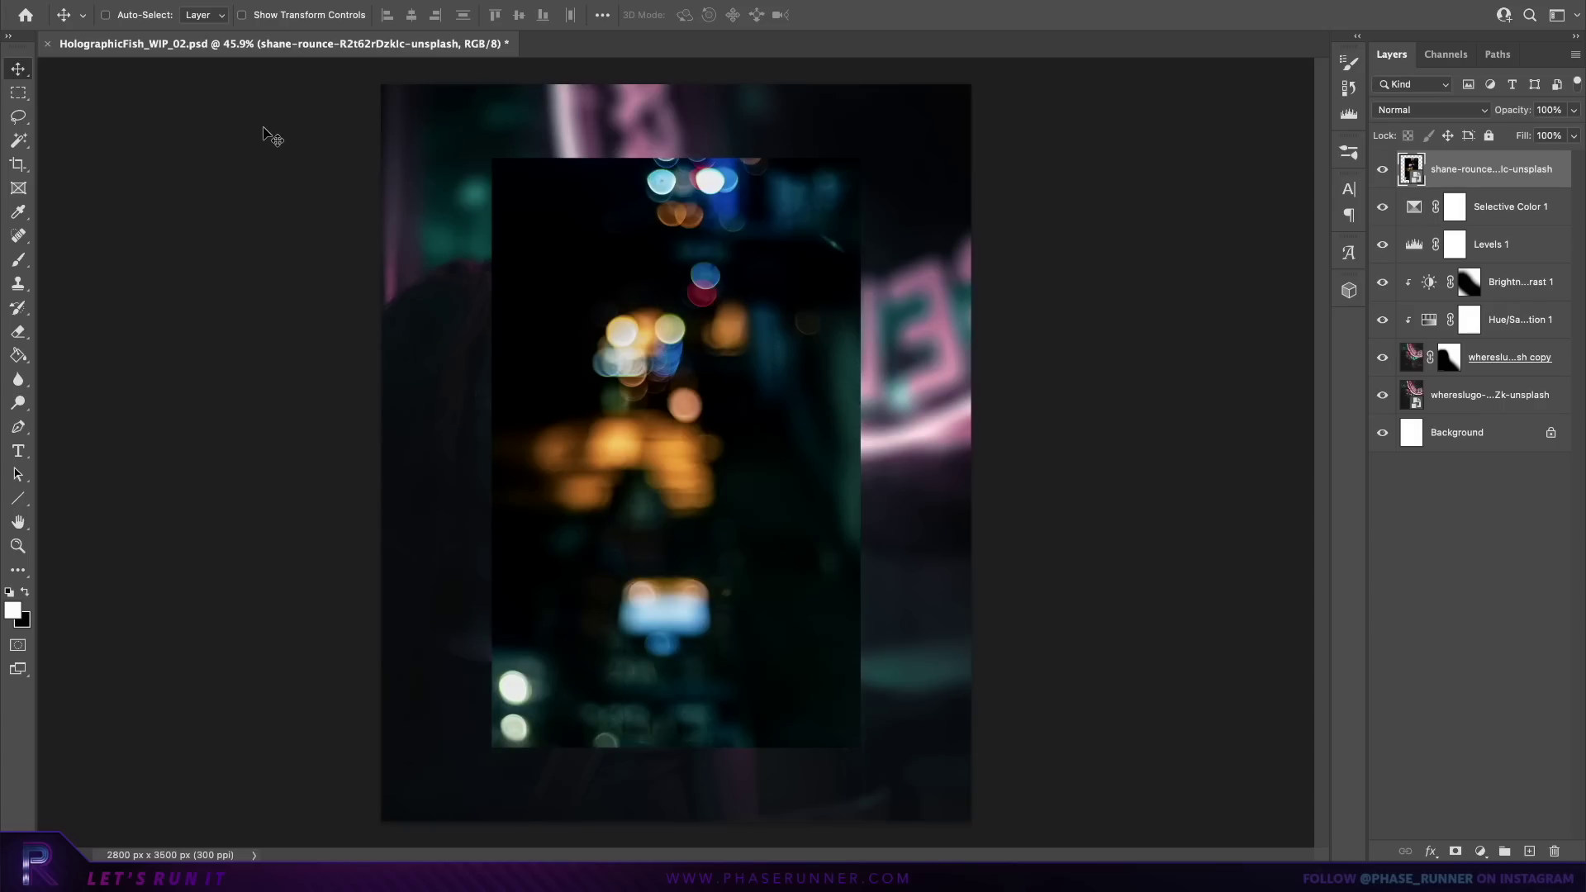
Step: Copy a rectangular section around the photo's orange bokeh lights in place onto a new layer and delete the placed photo layer
{"action": "left_click", "coordinate": [19, 95]}
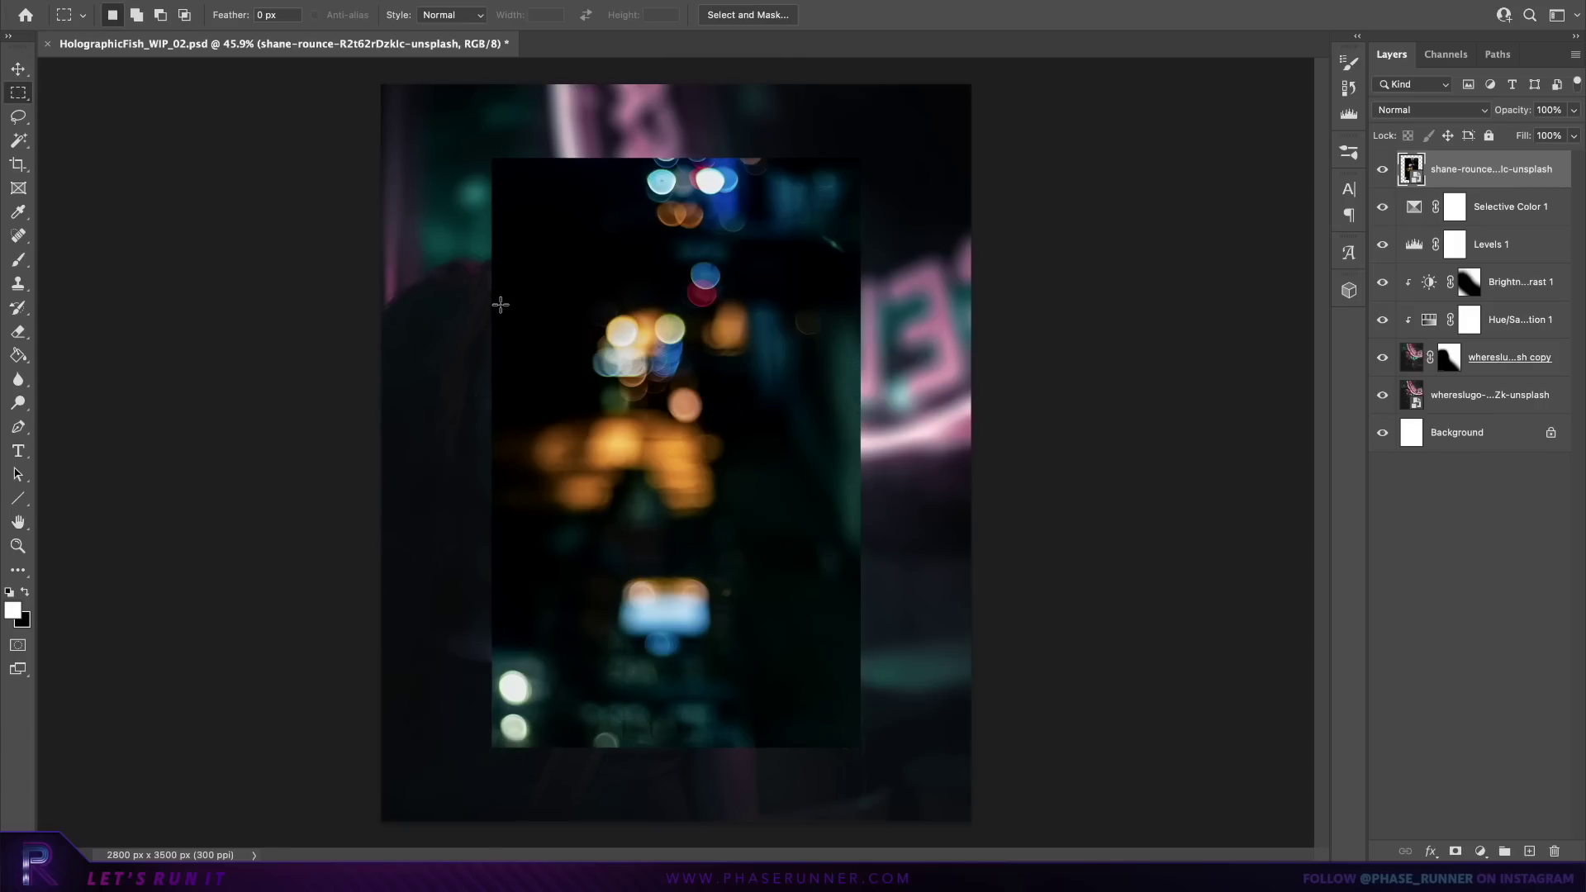
{"action": "left_click_drag", "start_coordinate": [485, 289], "coordinate": [657, 493]}
{"action": "key", "text": "ctrl+c"}
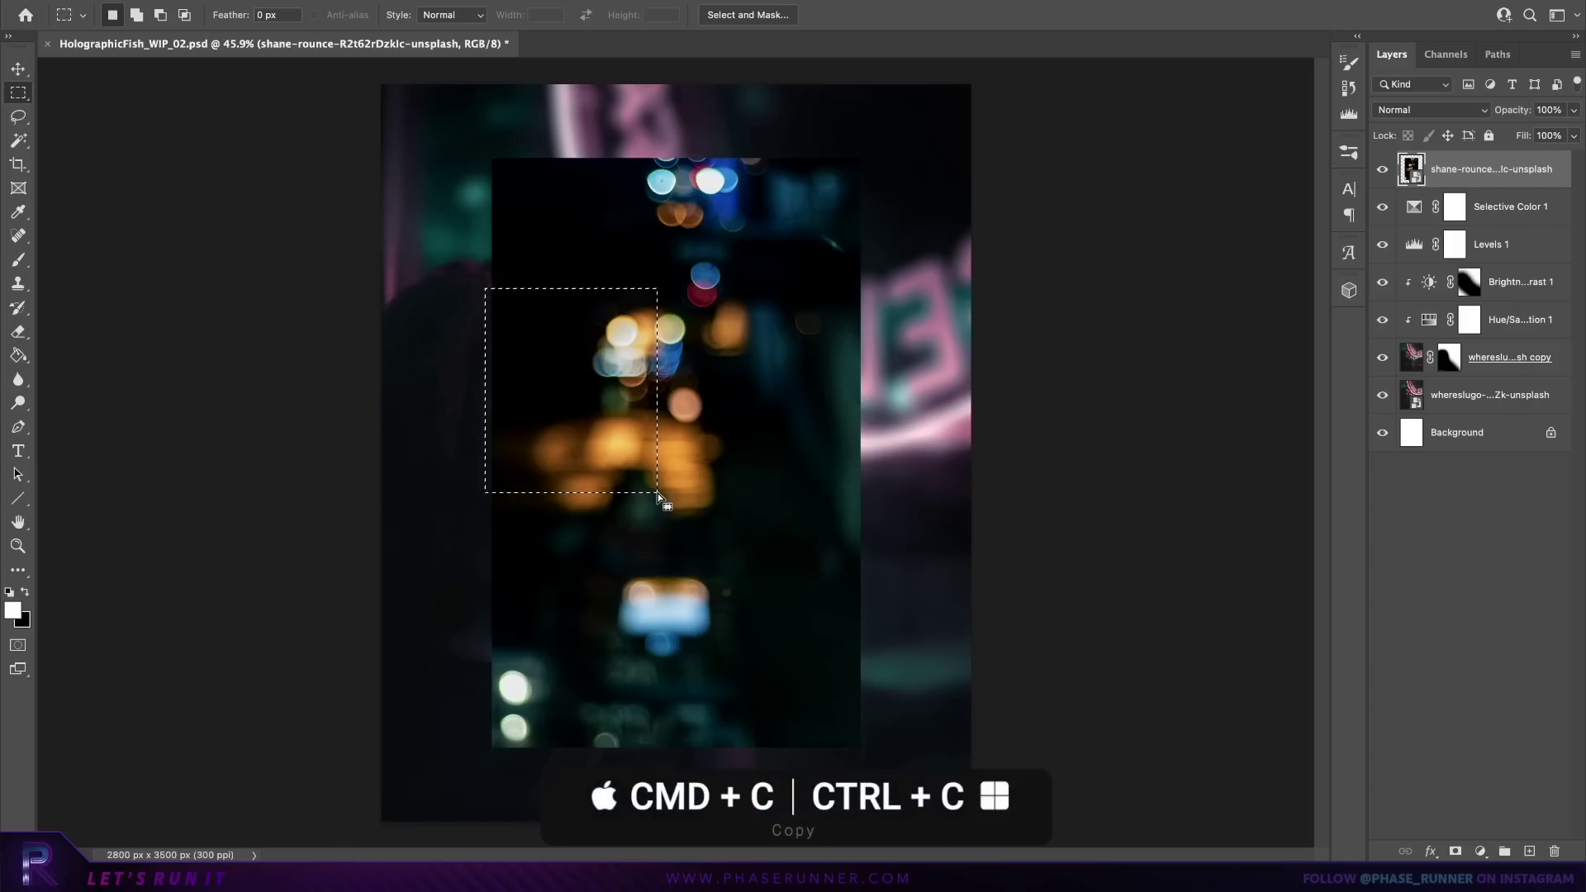
{"action": "key", "text": "ctrl+shift+v"}
{"action": "key", "text": "ctrl+shift+v"}
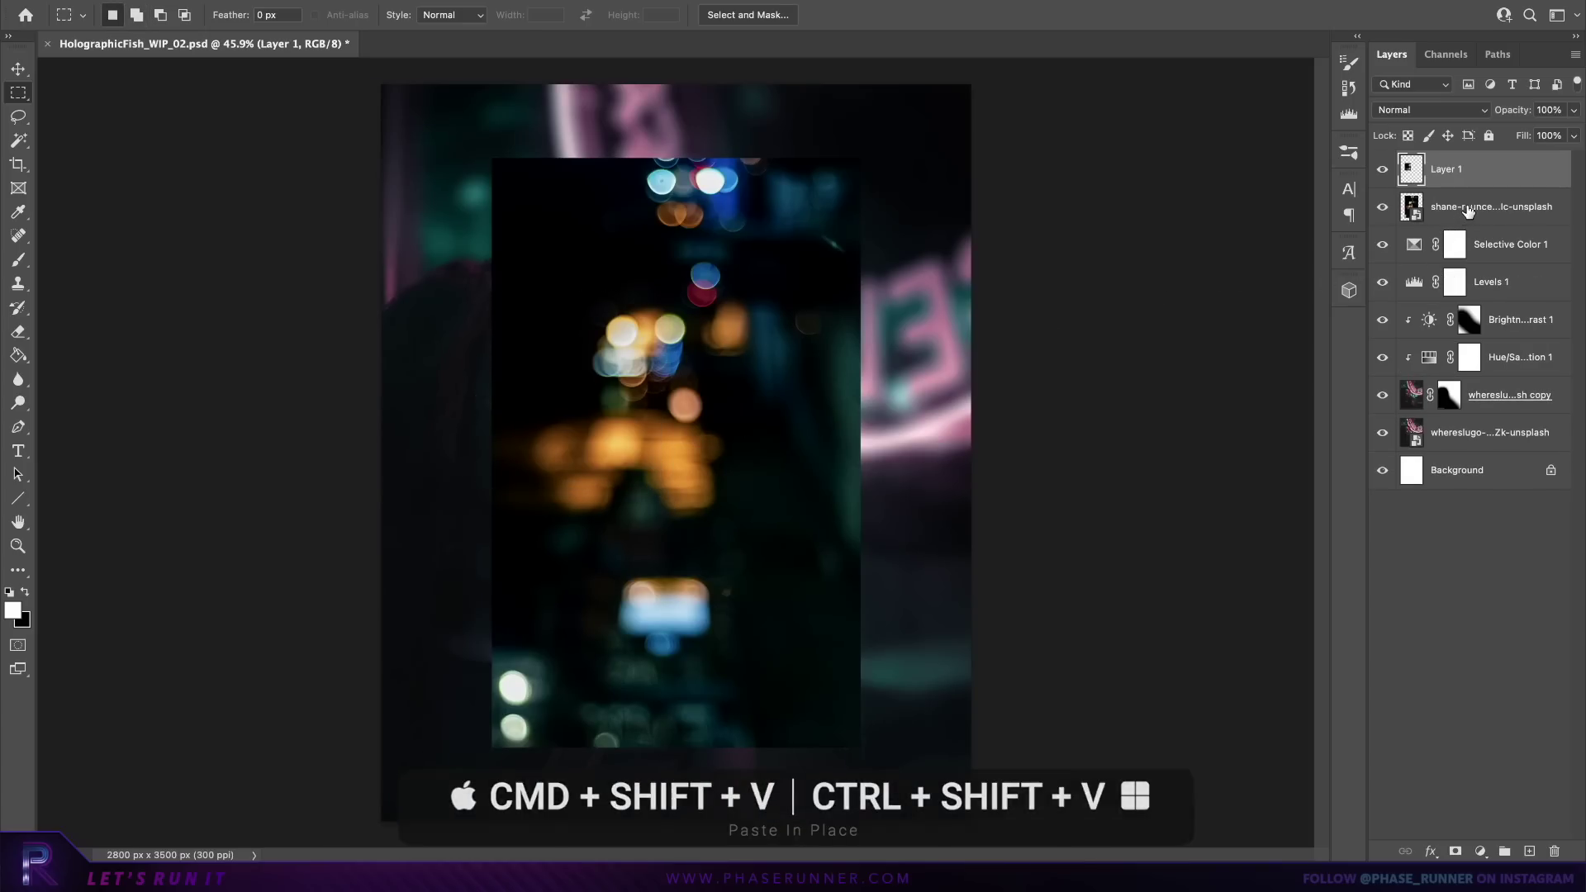
{"action": "right_click", "coordinate": [1468, 212]}
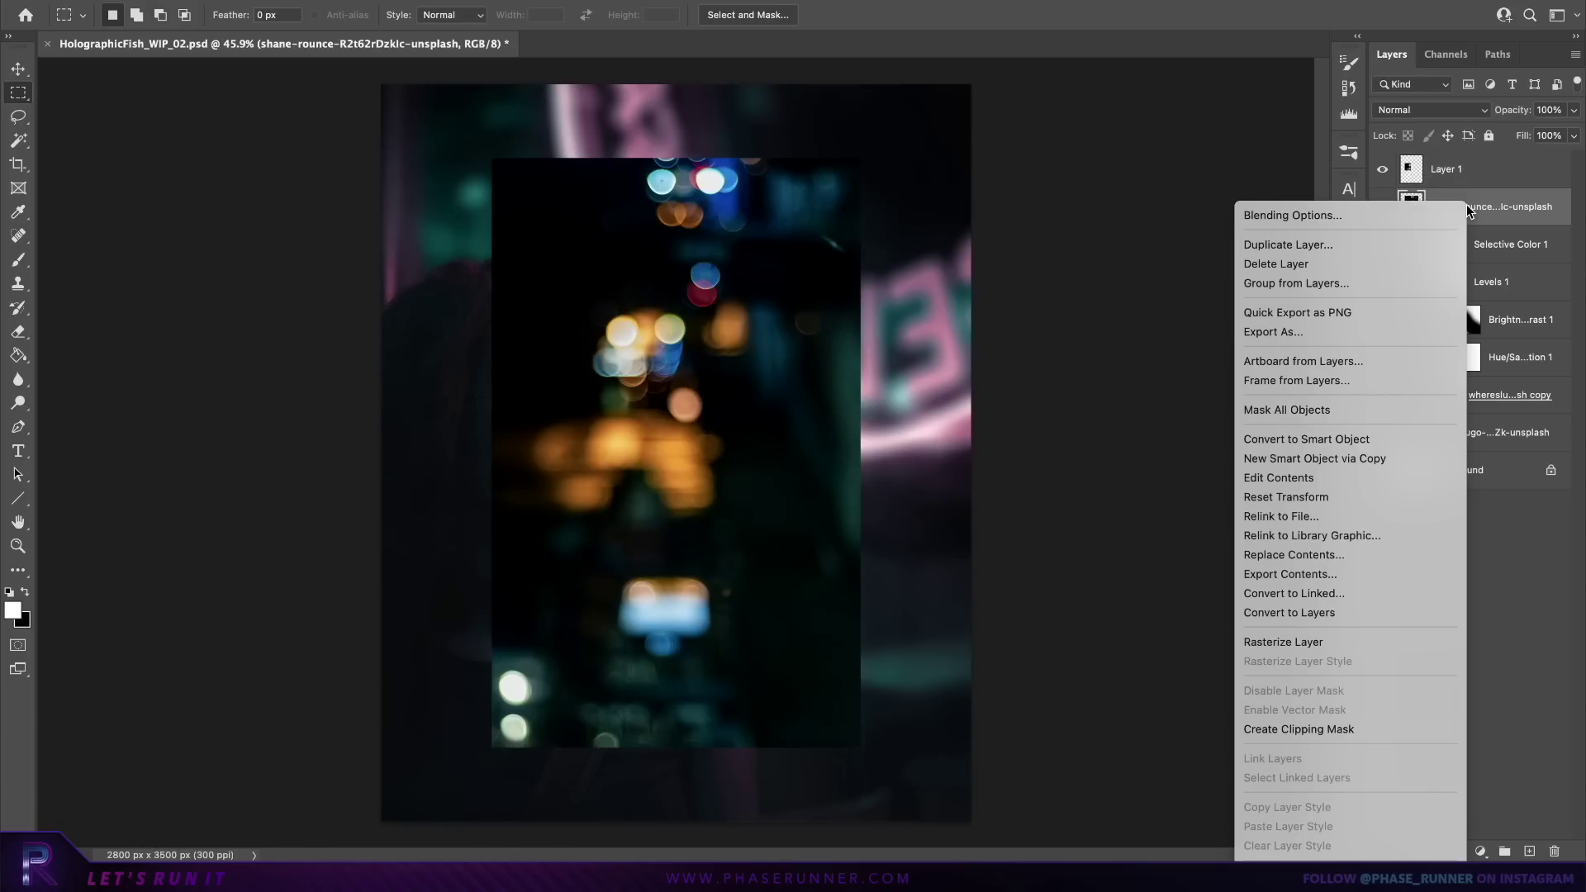
{"action": "left_click", "coordinate": [1400, 264]}
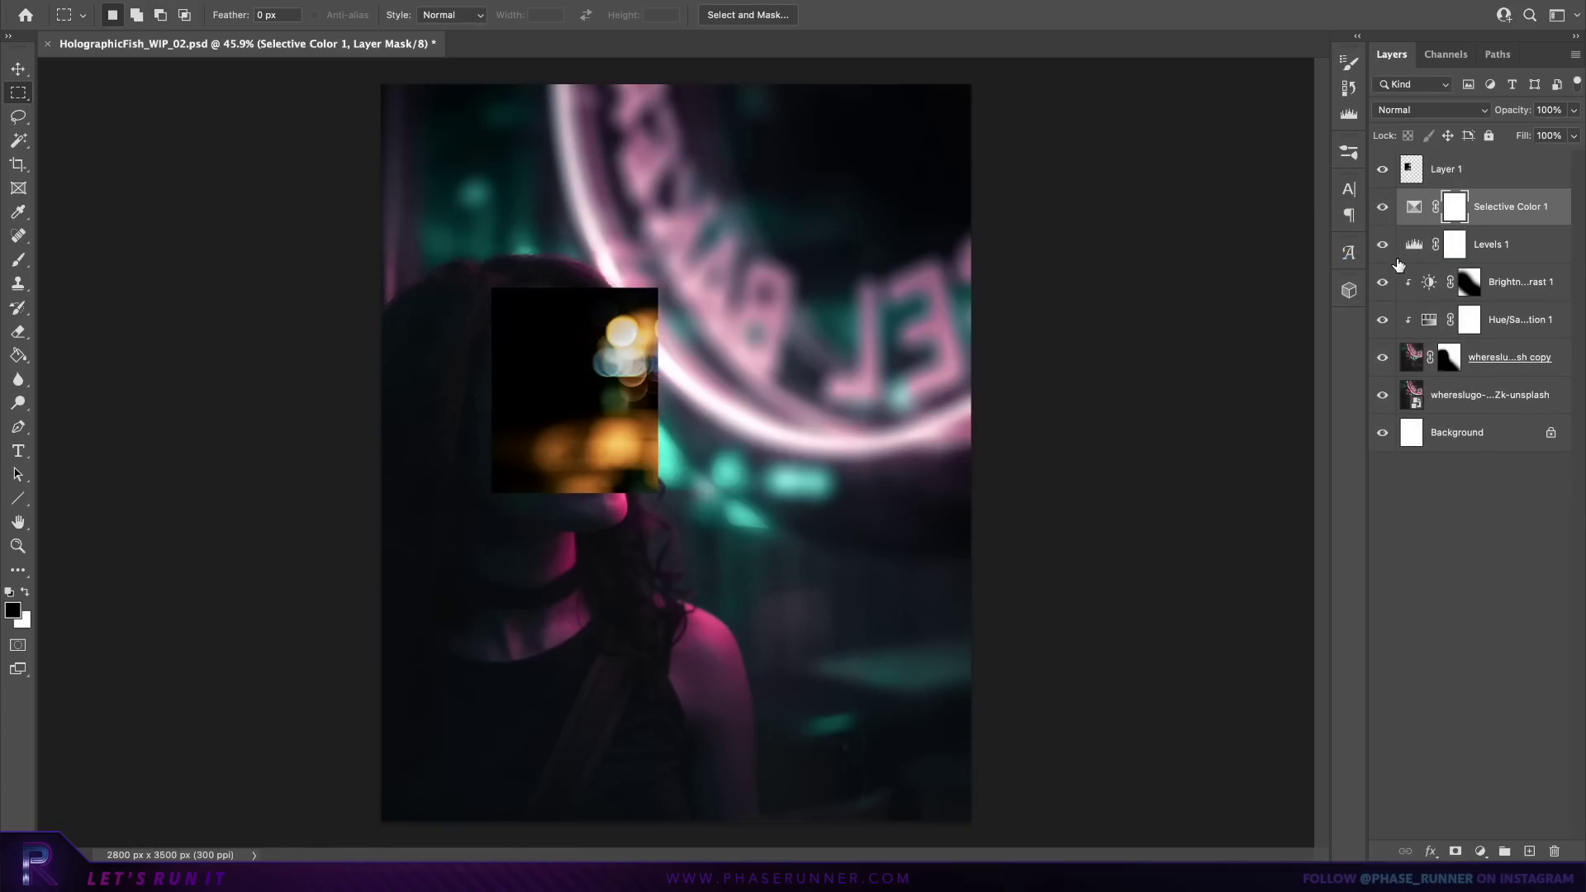
Step: Set the blend mode of the orange bokeh layer to Screen
{"action": "left_click", "coordinate": [1477, 172]}
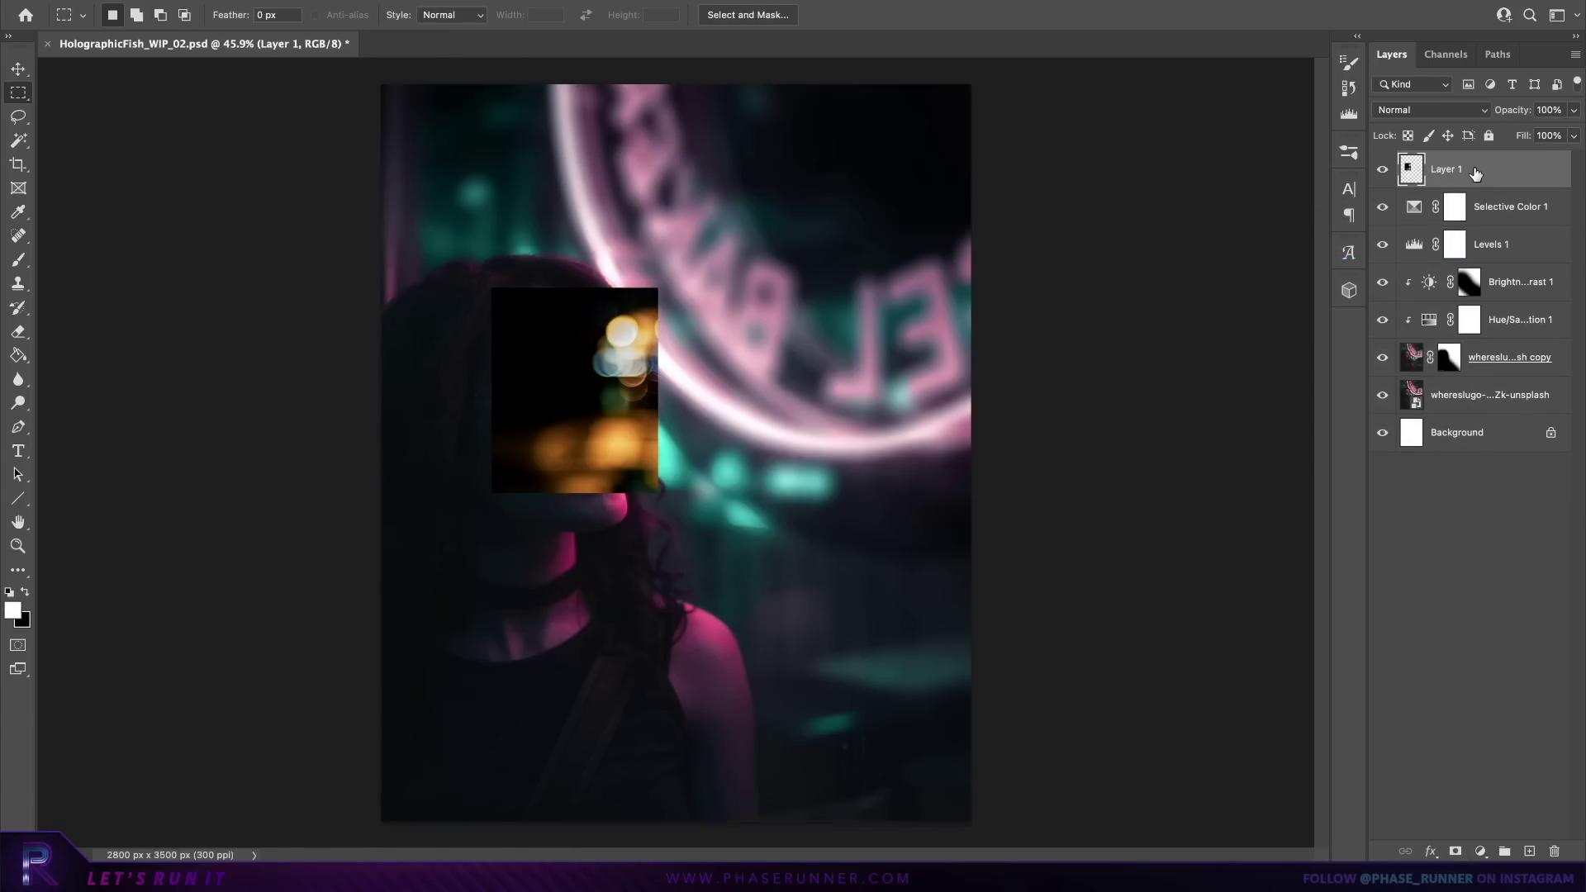
{"action": "left_click", "coordinate": [1425, 111]}
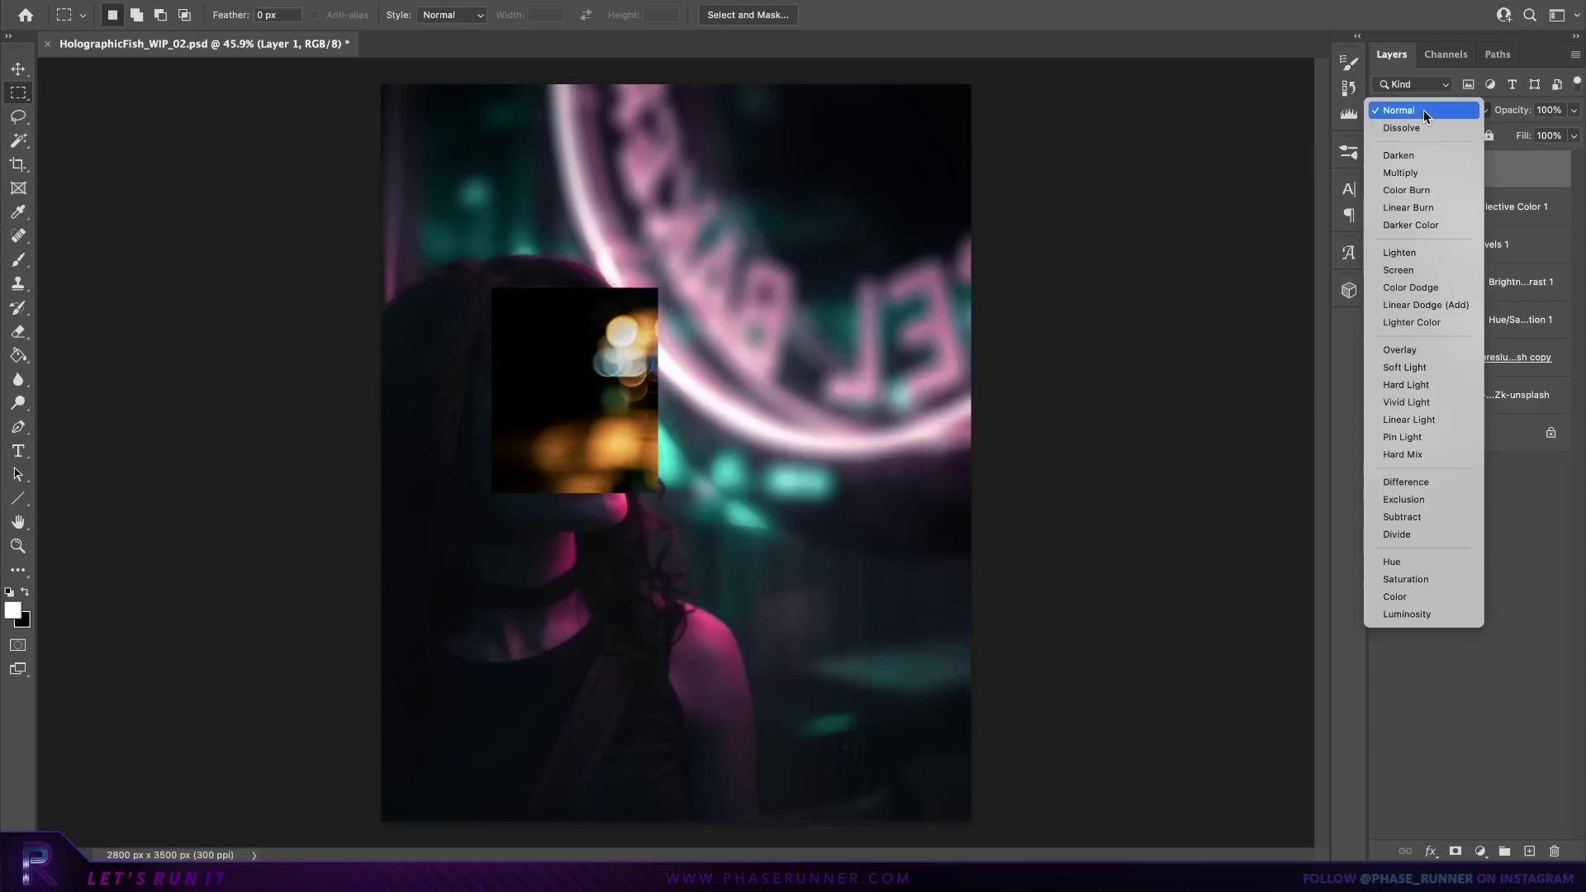
{"action": "left_click", "coordinate": [1427, 272]}
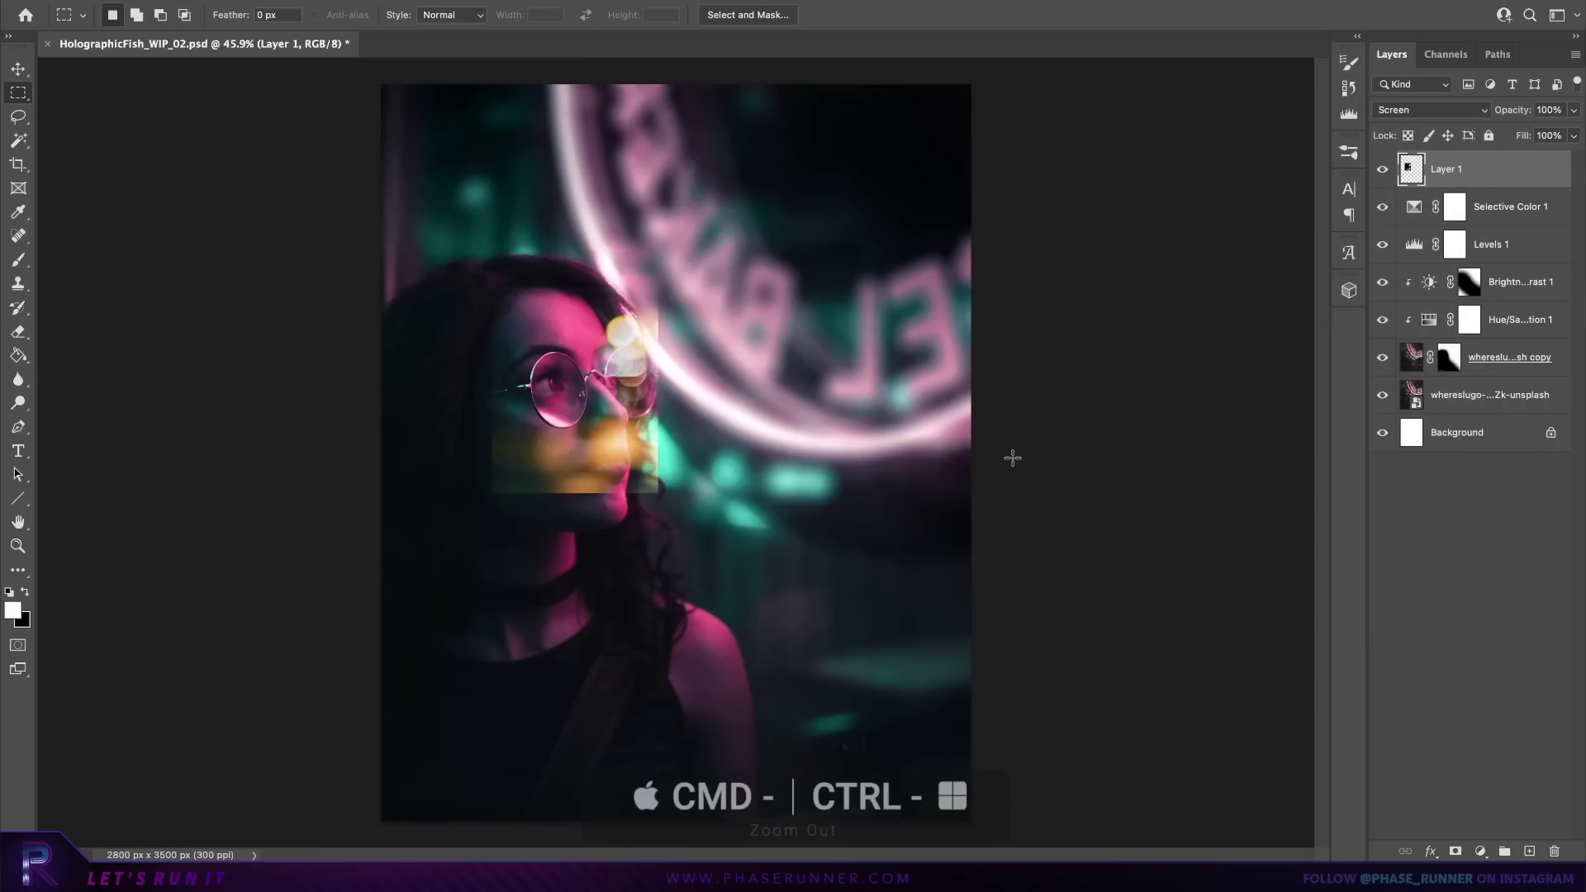
Step: Scale the bokeh layer to about 345%, rotate it about 34° and place it over the portrait's lower-right corner, extending past the canvas
{"action": "key", "text": "super+minus"}
{"action": "key", "text": "super+minus"}
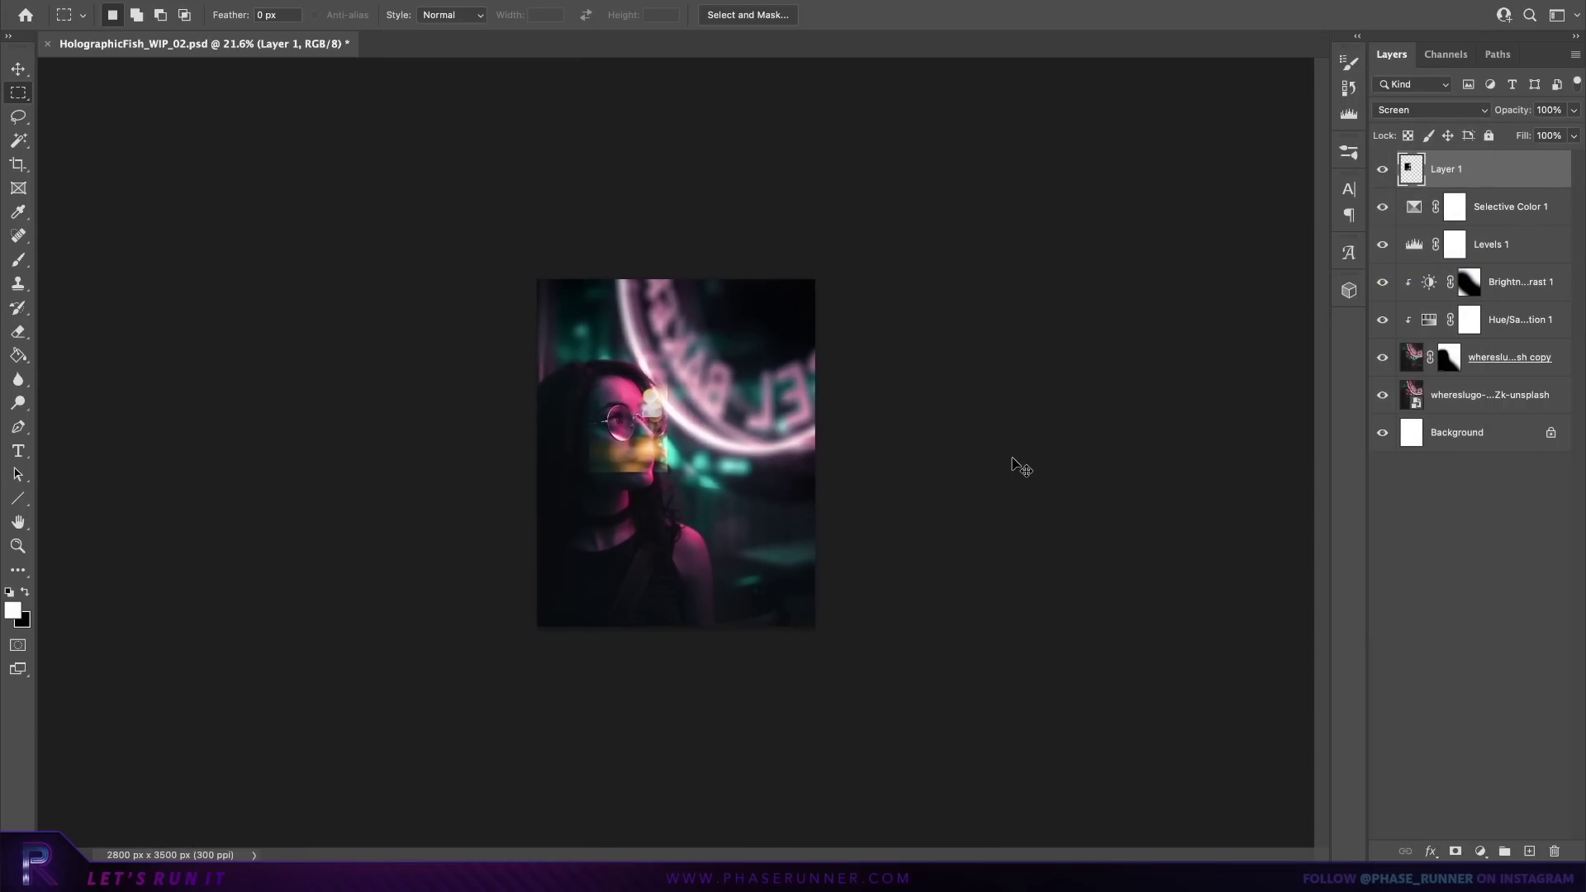
{"action": "key", "text": "super+t"}
{"action": "left_click_drag", "start_coordinate": [665, 473], "coordinate": [784, 575]}
{"action": "left_click_drag", "start_coordinate": [712, 371], "coordinate": [792, 520]}
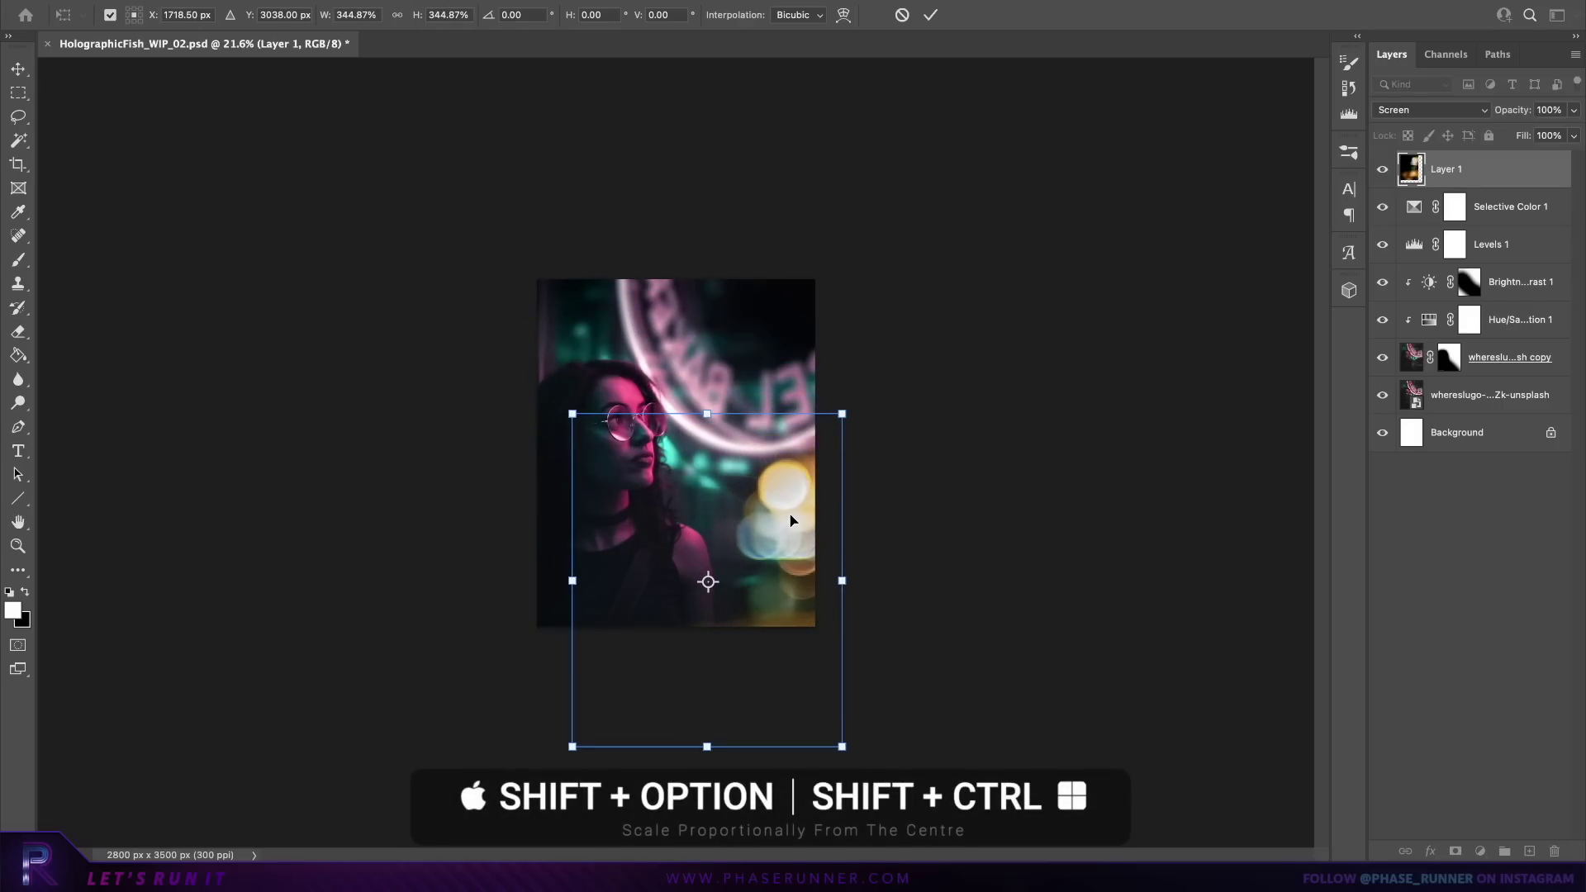
{"action": "left_click_drag", "start_coordinate": [914, 481], "coordinate": [933, 584]}
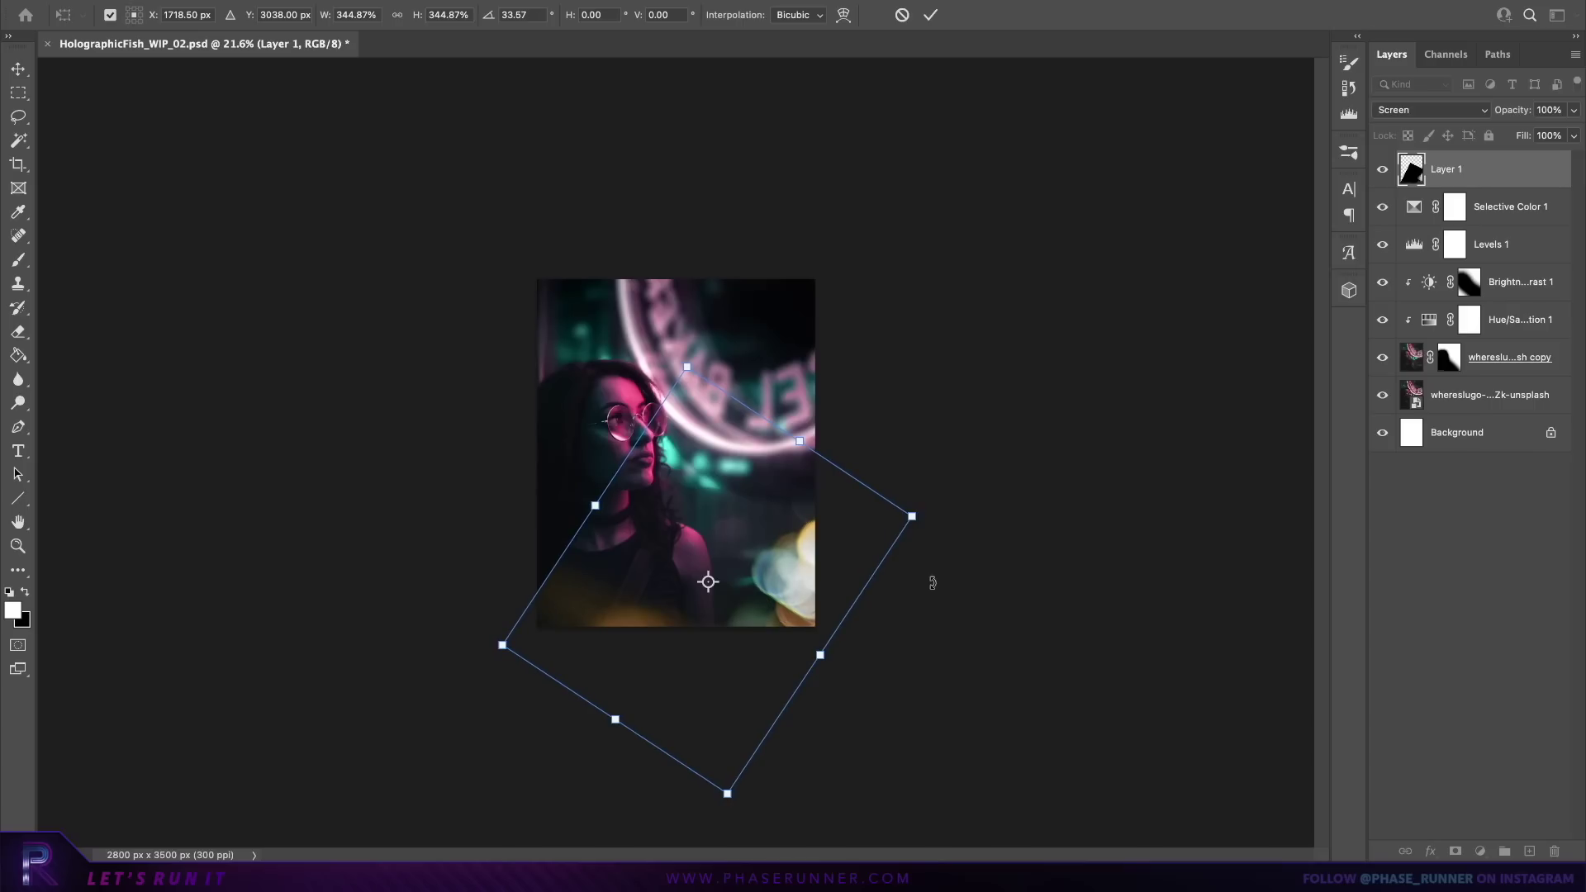
{"action": "left_click_drag", "start_coordinate": [702, 505], "coordinate": [748, 504]}
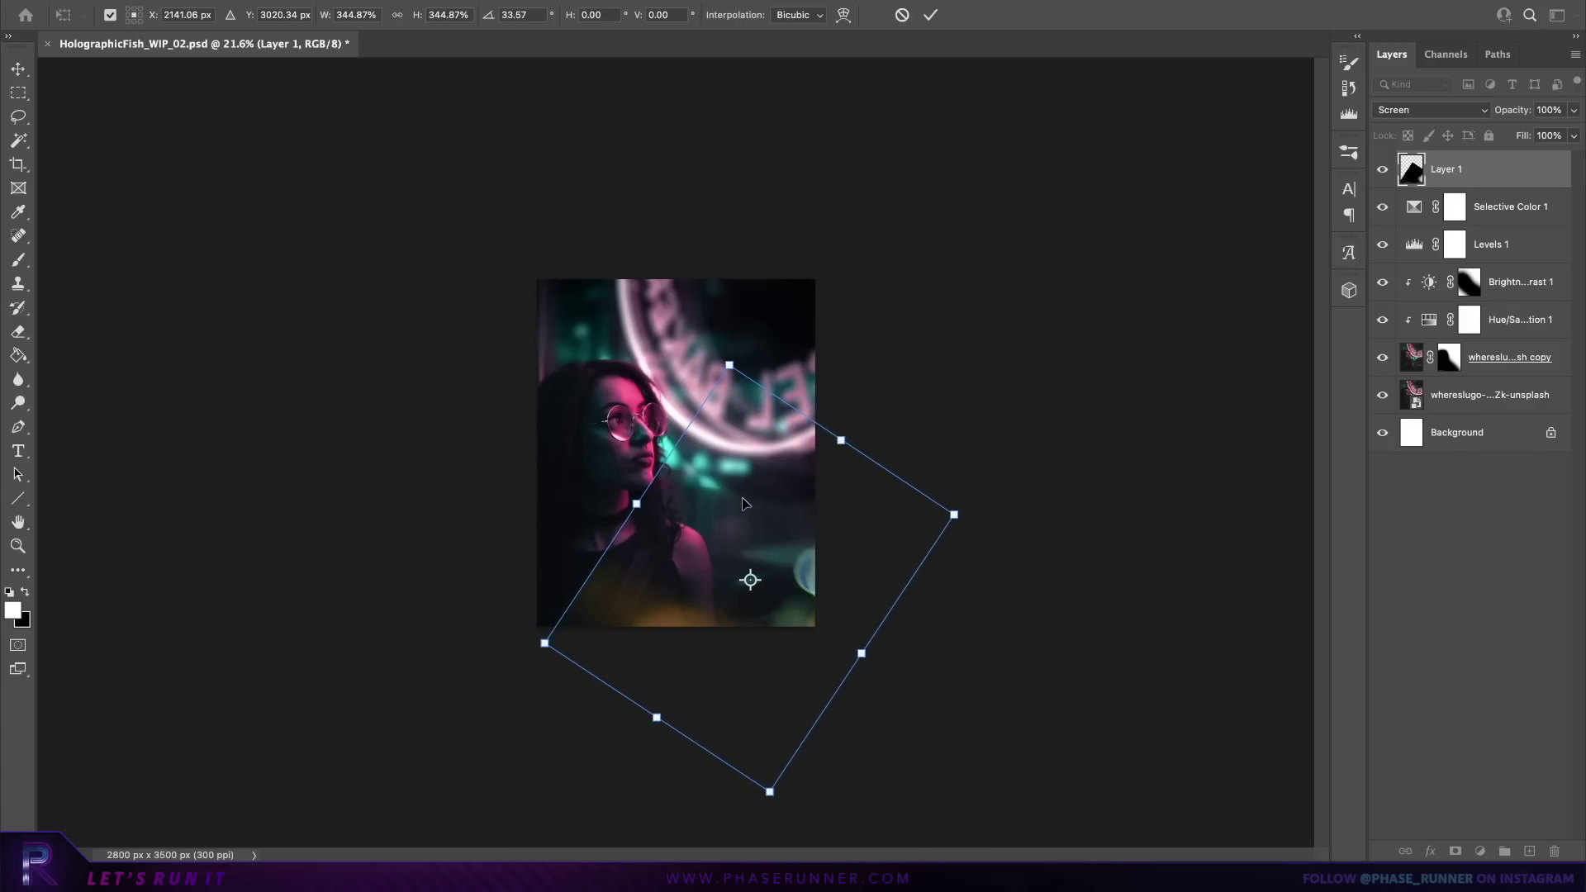
{"action": "key", "text": "Return"}
{"action": "key", "text": "m"}
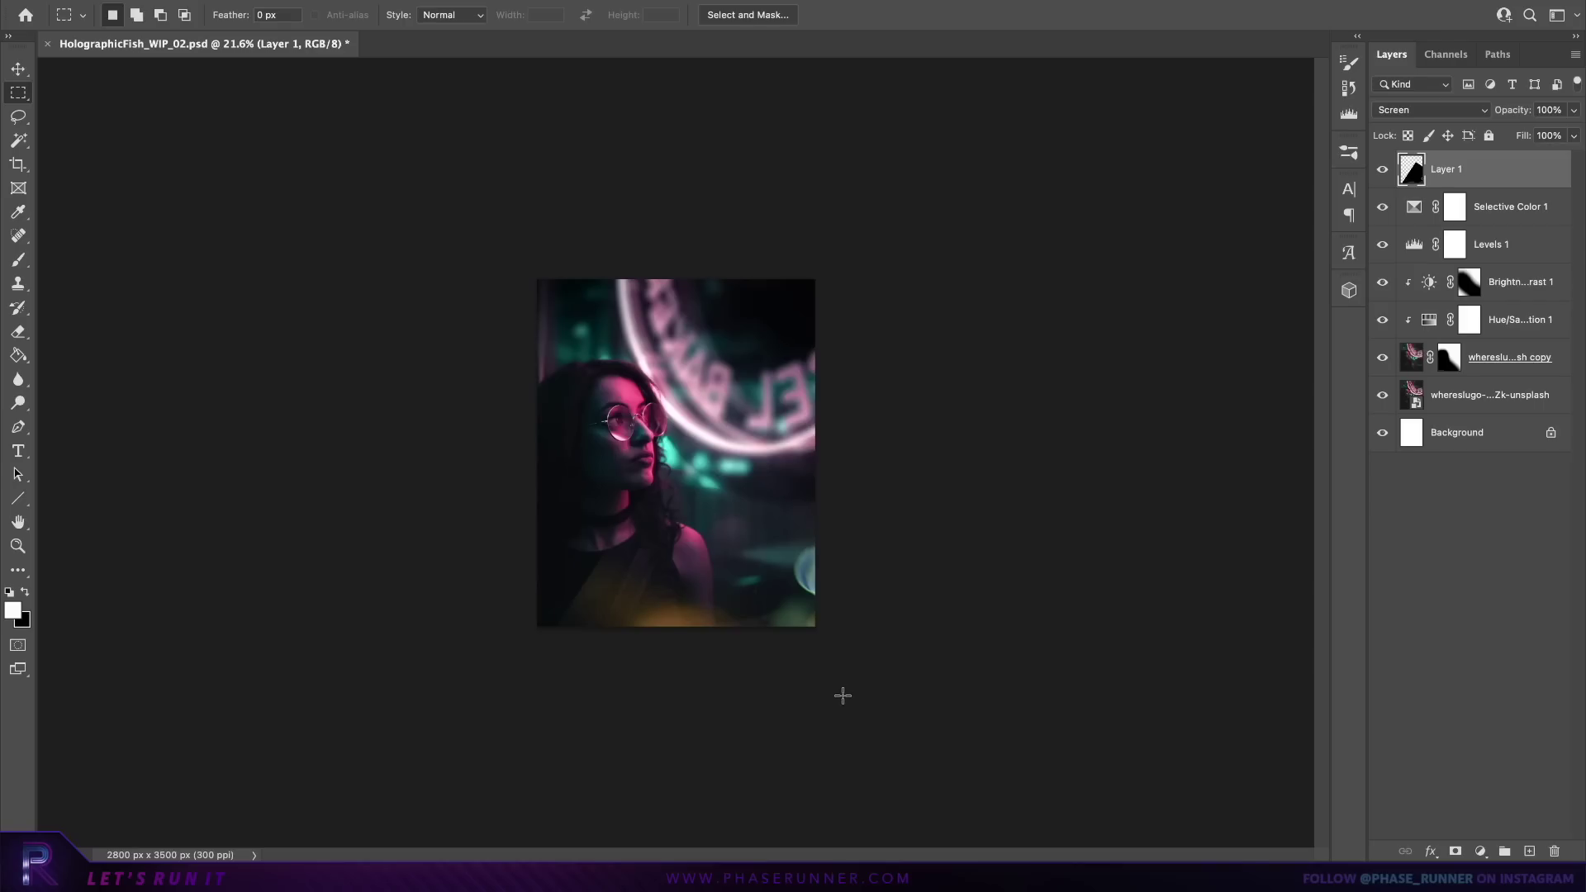
Step: Add a layer mask to the bokeh layer and paint out its hard edge across the woman's body with a soft 1400 px black brush
{"action": "scroll", "coordinate": [843, 695], "scroll_direction": "up", "scroll_amount": 5}
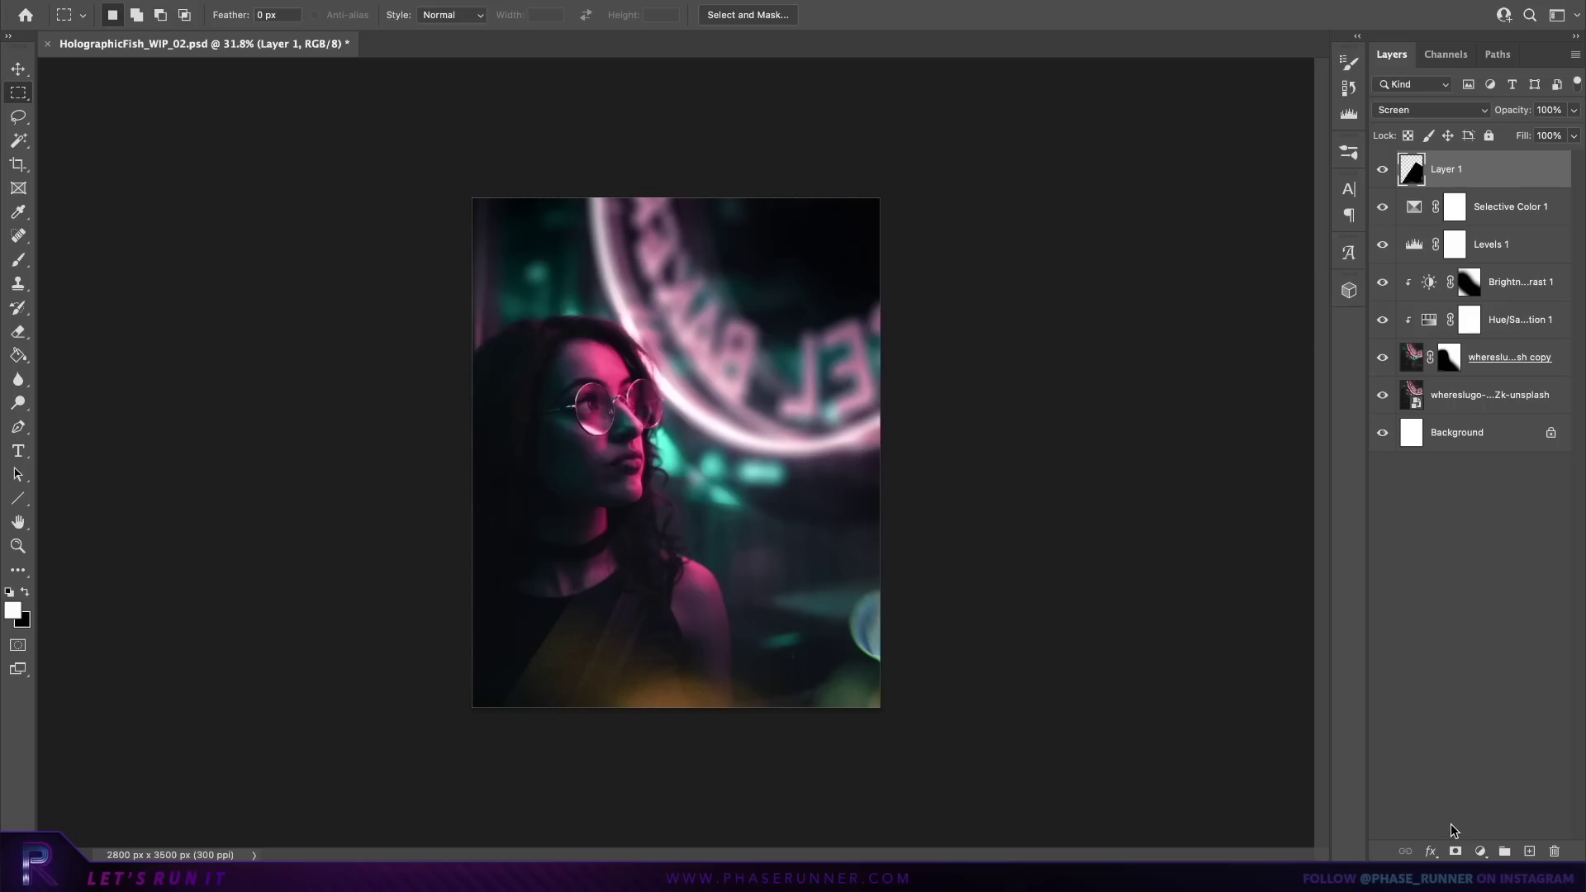
{"action": "left_click", "coordinate": [1455, 852]}
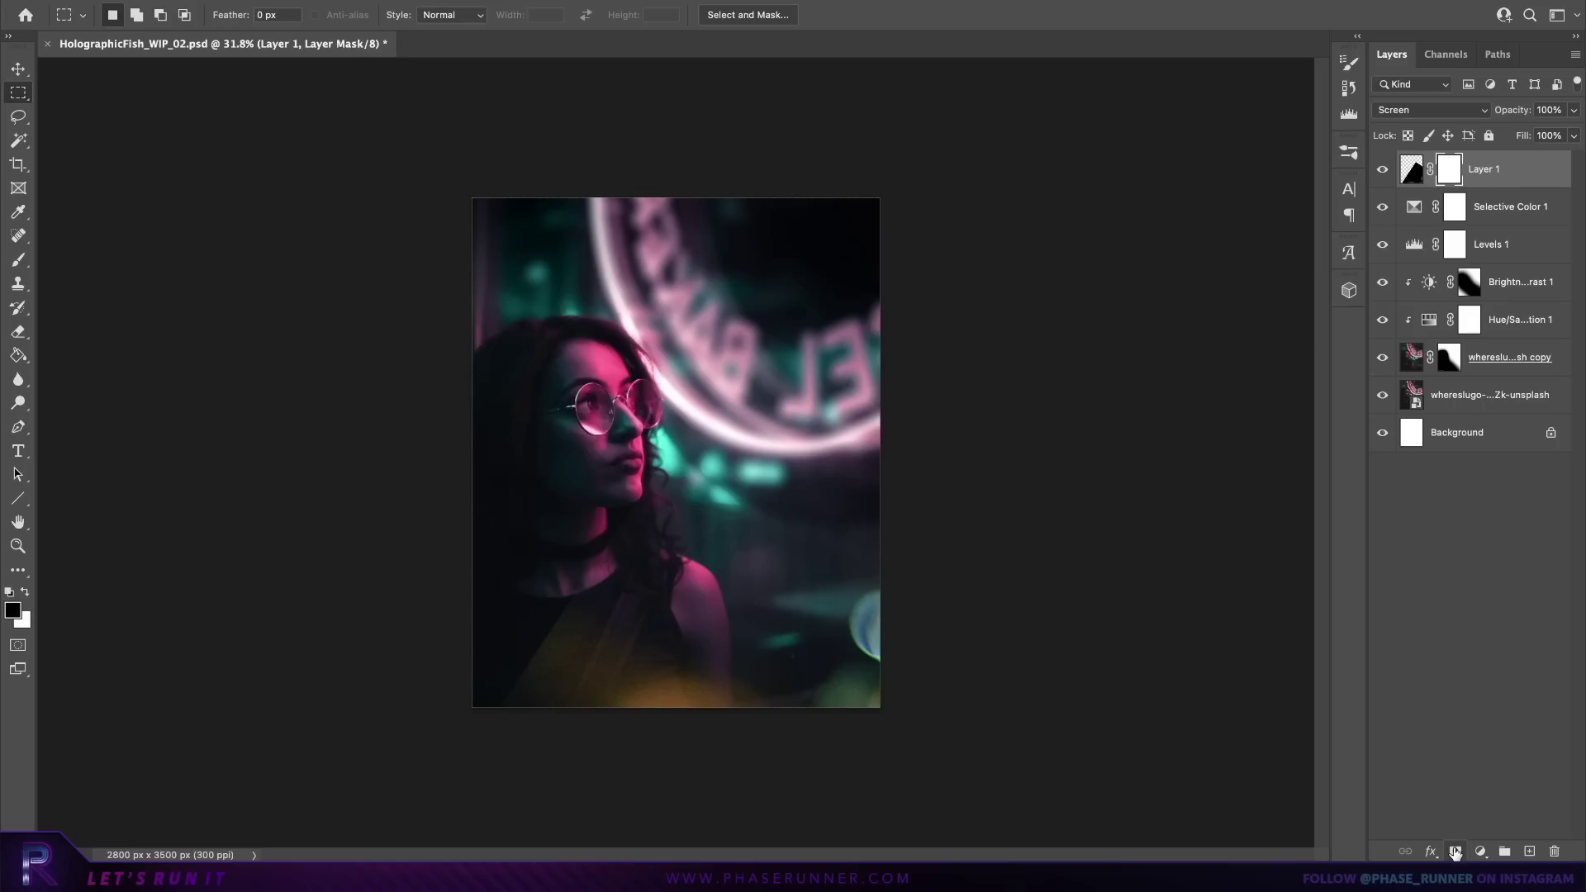
{"action": "left_click", "coordinate": [22, 267]}
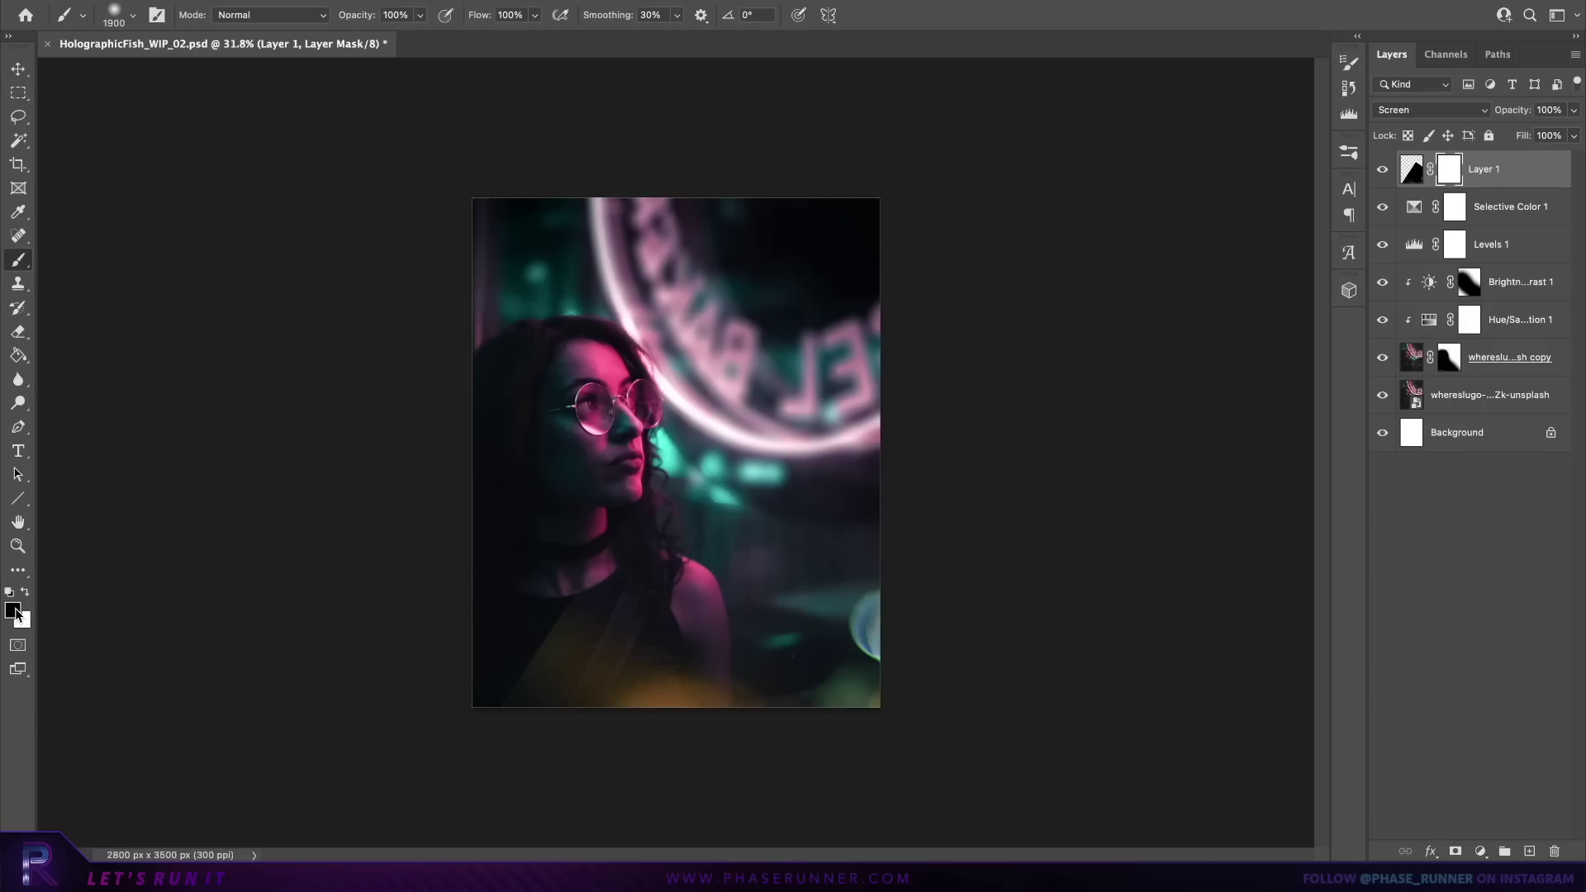
{"action": "scroll", "coordinate": [561, 611], "scroll_direction": "up", "scroll_amount": 3}
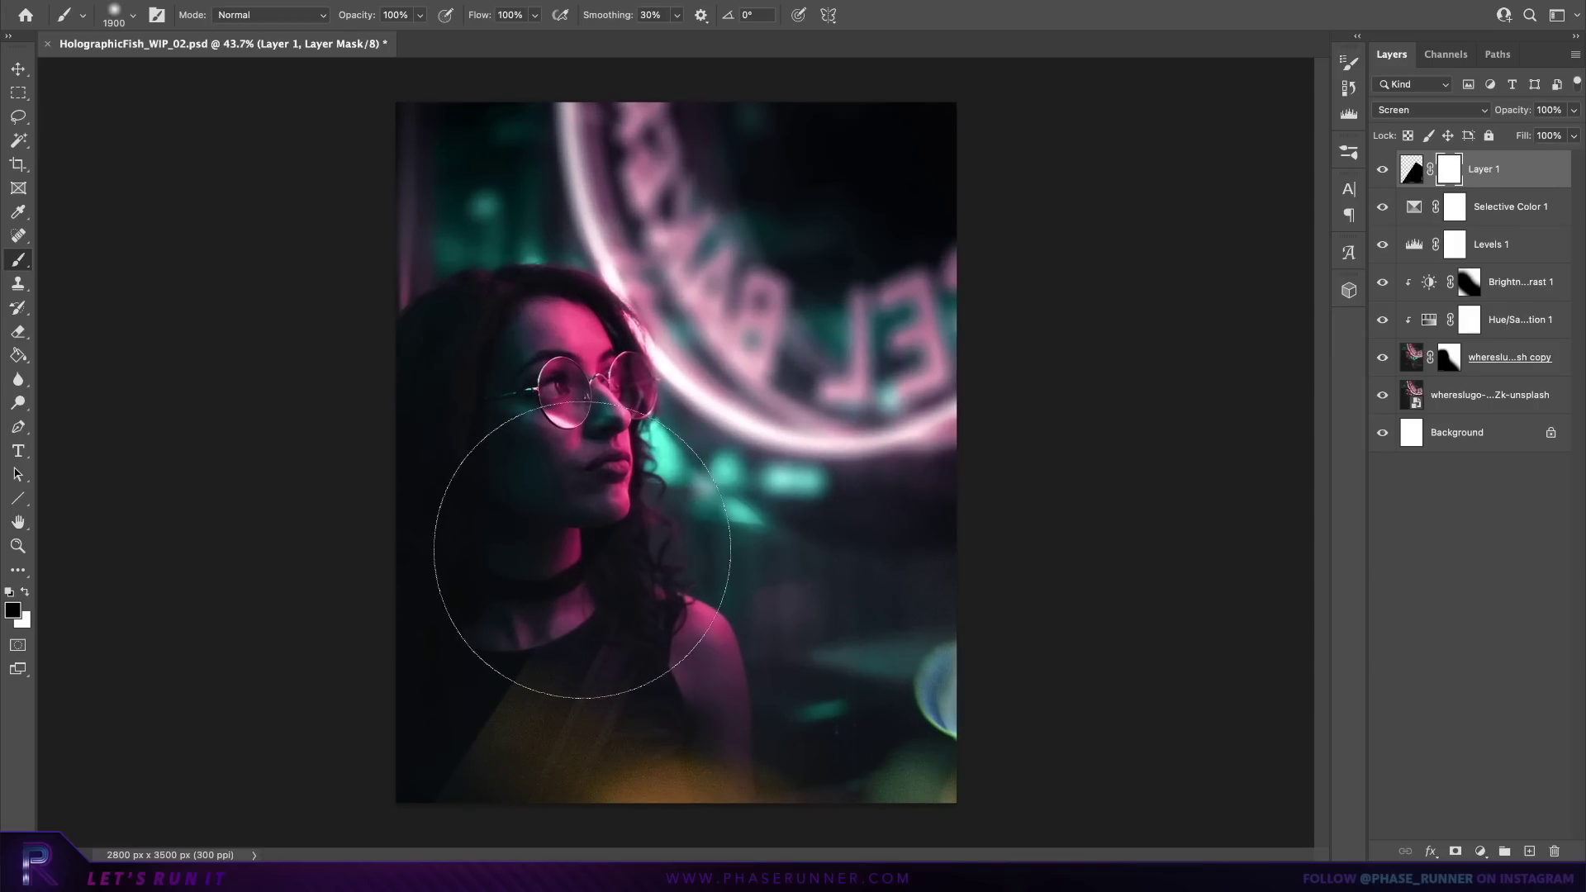
{"action": "key", "text": "bracketleft"}
{"action": "key", "text": "bracketleft"}
{"action": "key", "text": "bracketleft"}
{"action": "key", "text": "bracketleft"}
{"action": "key", "text": "bracketleft"}
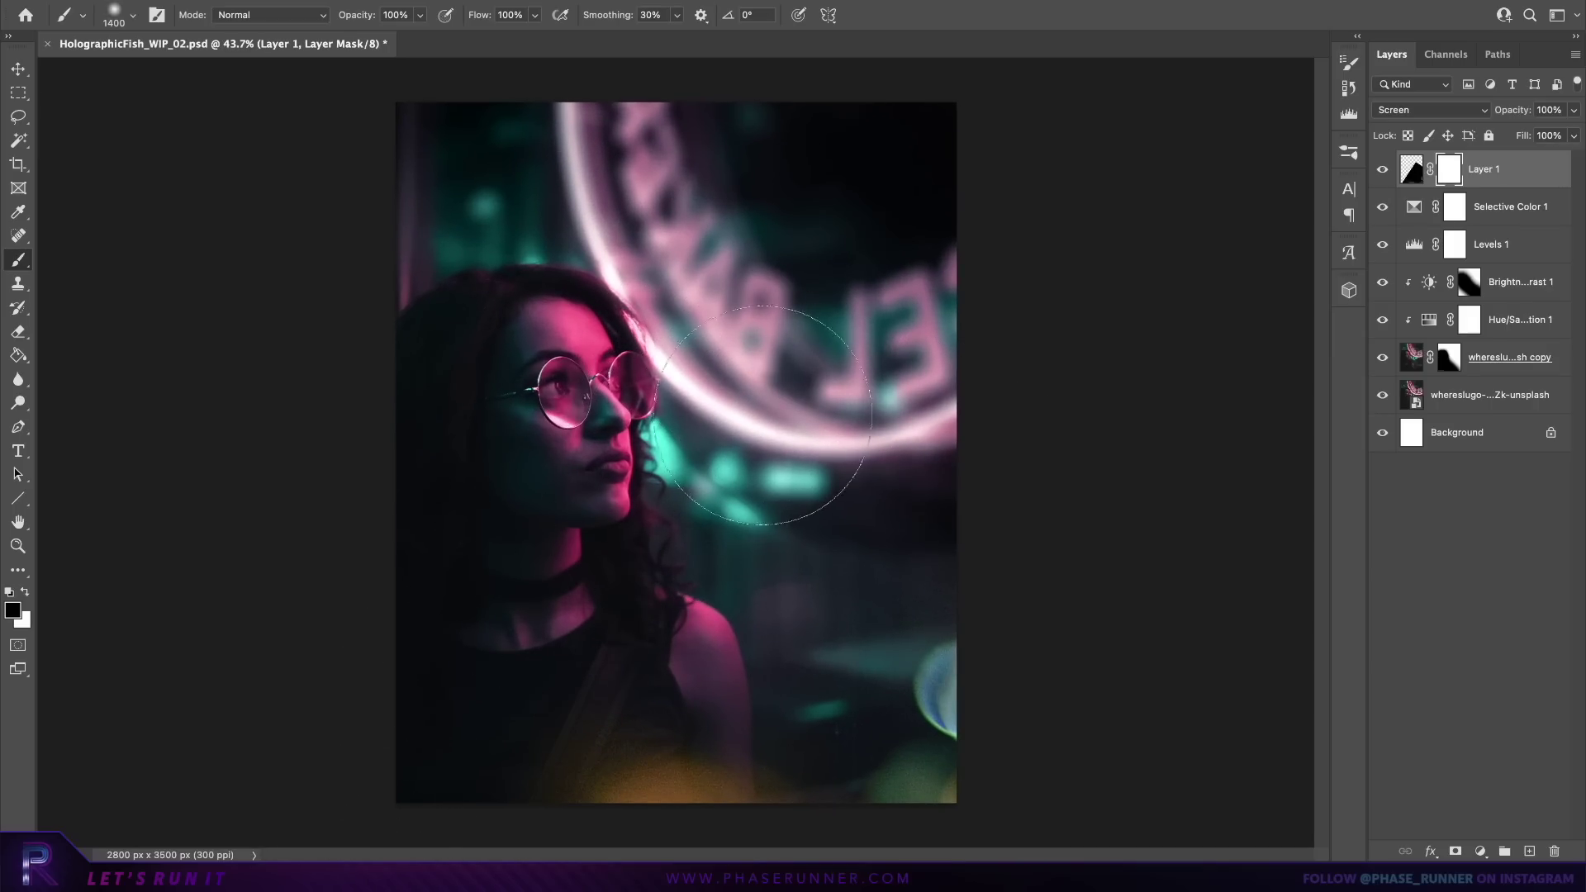
{"action": "mouse_move", "coordinate": [540, 588]}
{"action": "left_mouse_down"}
{"action": "mouse_move", "coordinate": [371, 769]}
{"action": "mouse_move", "coordinate": [818, 485]}
{"action": "mouse_move", "coordinate": [1272, 389]}
{"action": "left_mouse_up"}
{"action": "key", "text": "ctrl+2"}
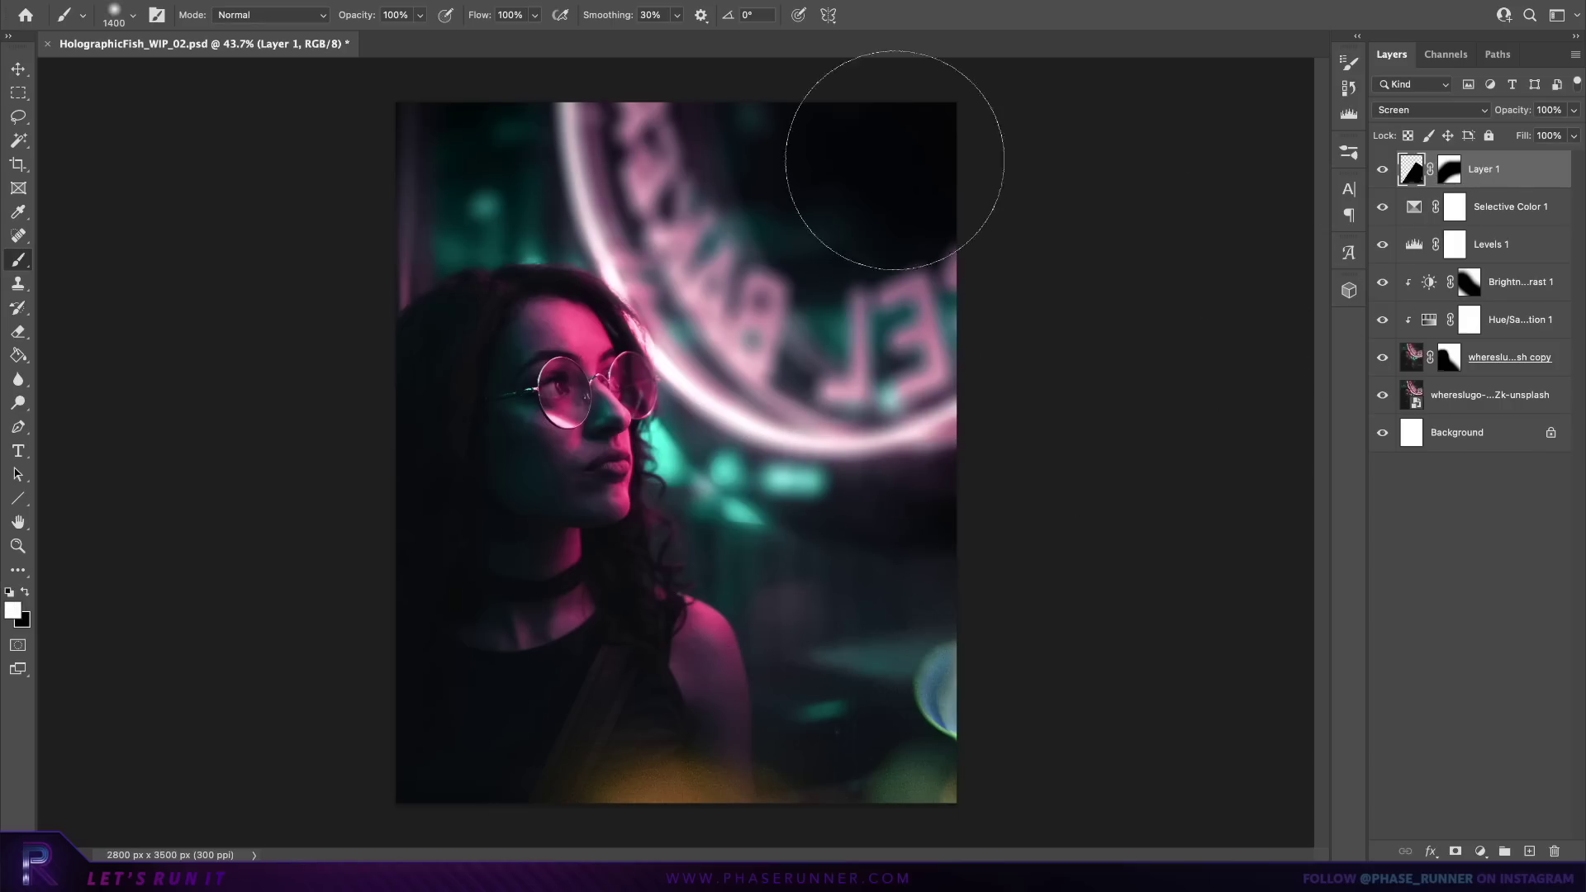
Step: Add a Selective Color adjustment layer above the bokeh layer
{"action": "left_click", "coordinate": [219, 0]}
{"action": "mouse_move", "coordinate": [268, 0]}
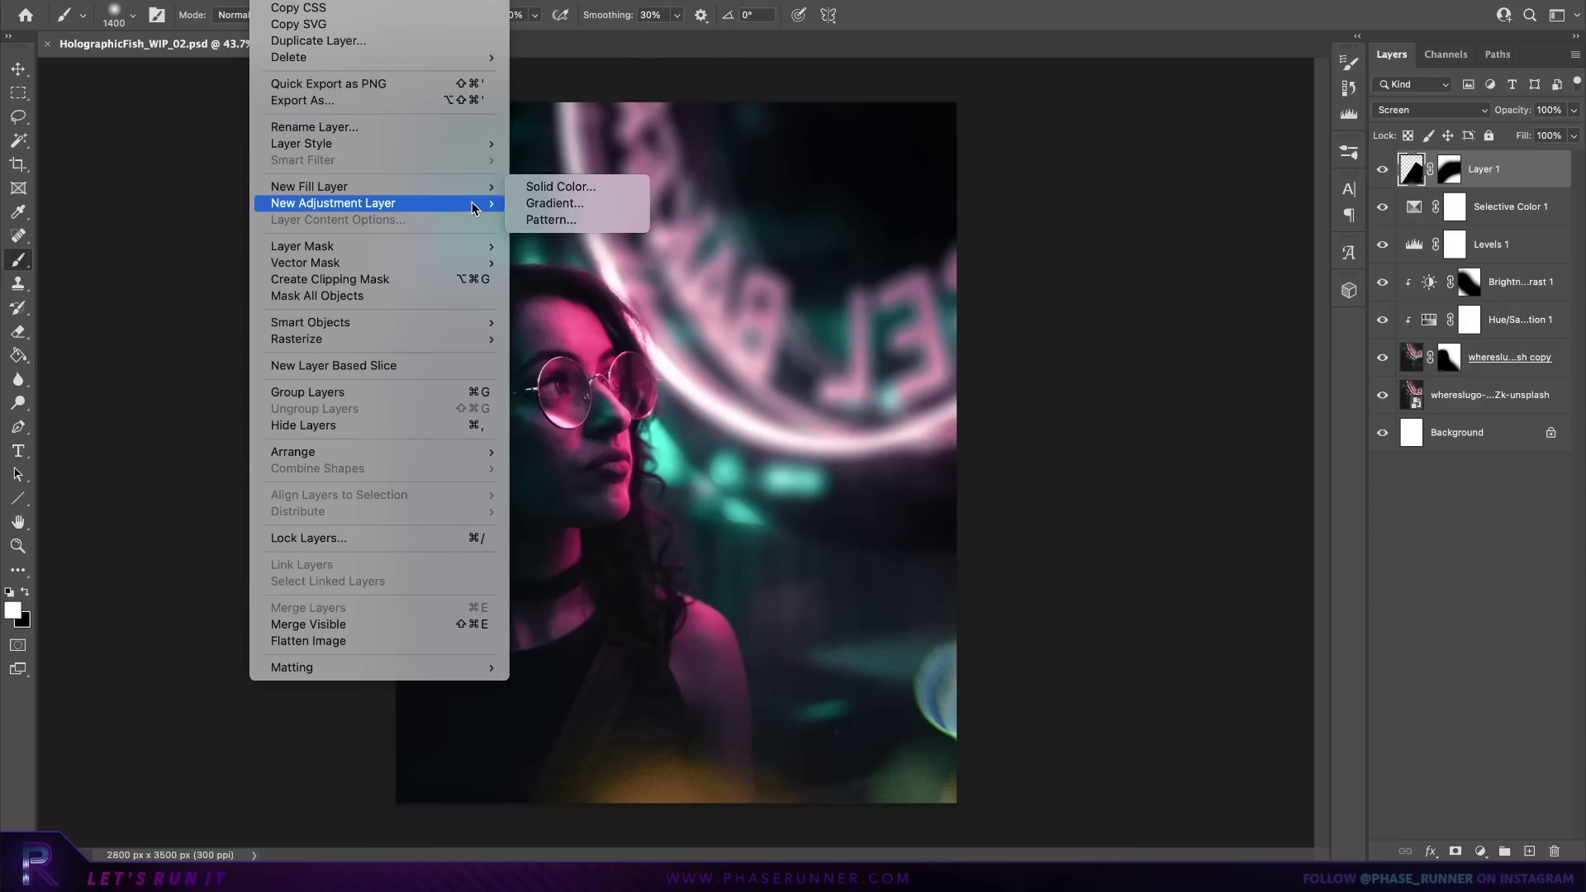
{"action": "mouse_move", "coordinate": [475, 211]}
{"action": "left_click", "coordinate": [648, 470]}
{"action": "left_click", "coordinate": [975, 405]}
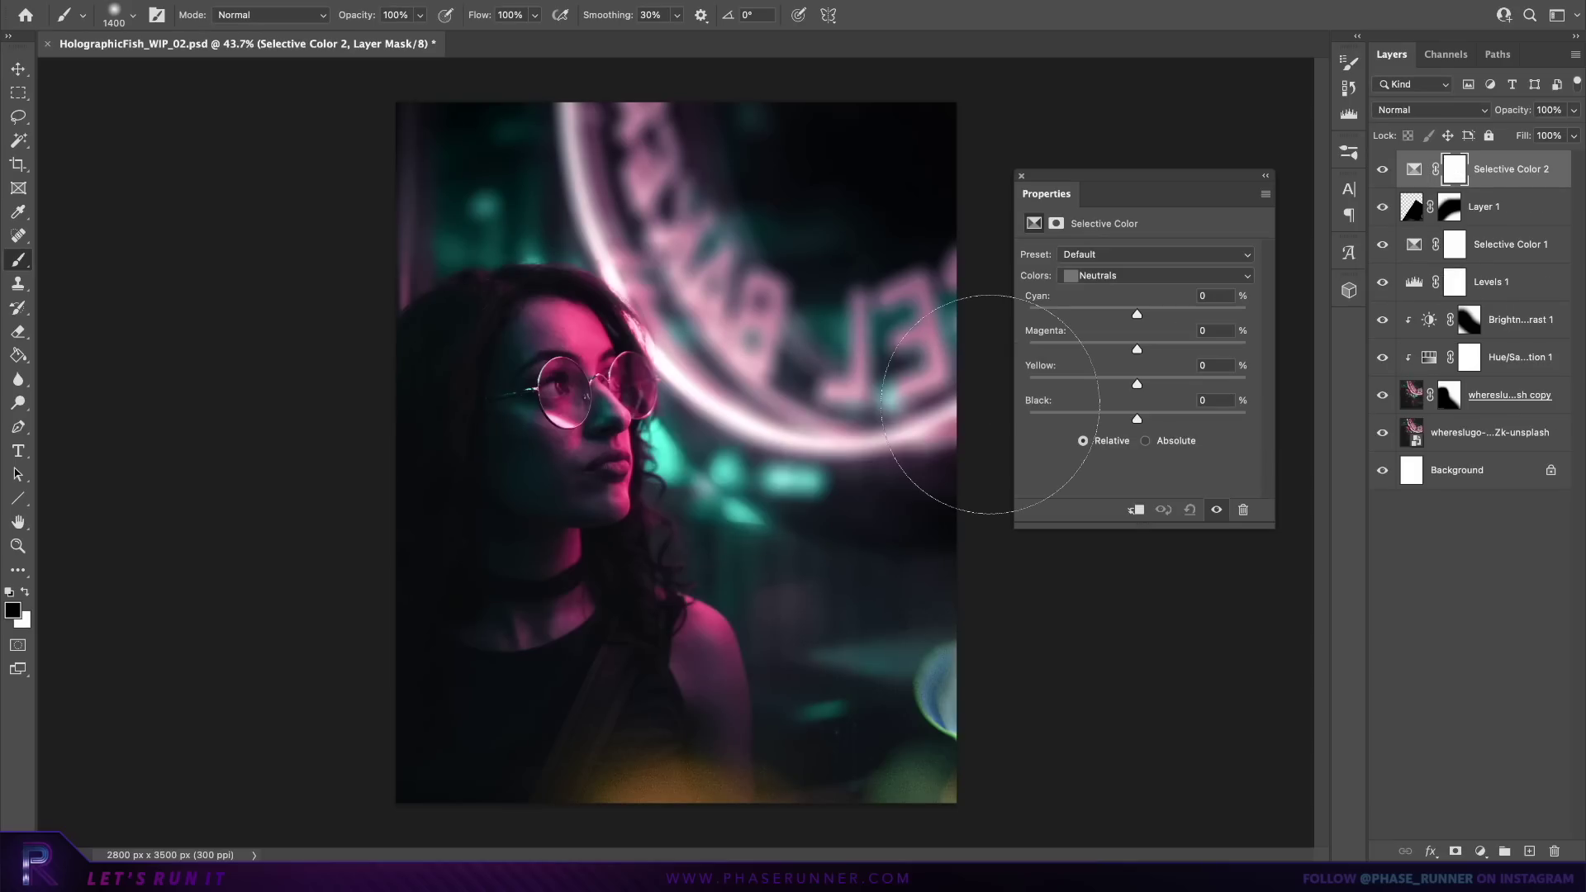
Step: Clip the Selective Color layer to the bokeh layer and set its Neutrals to cyan +24%, magenta +100% and yellow at minimum
{"action": "left_click", "coordinate": [1158, 277]}
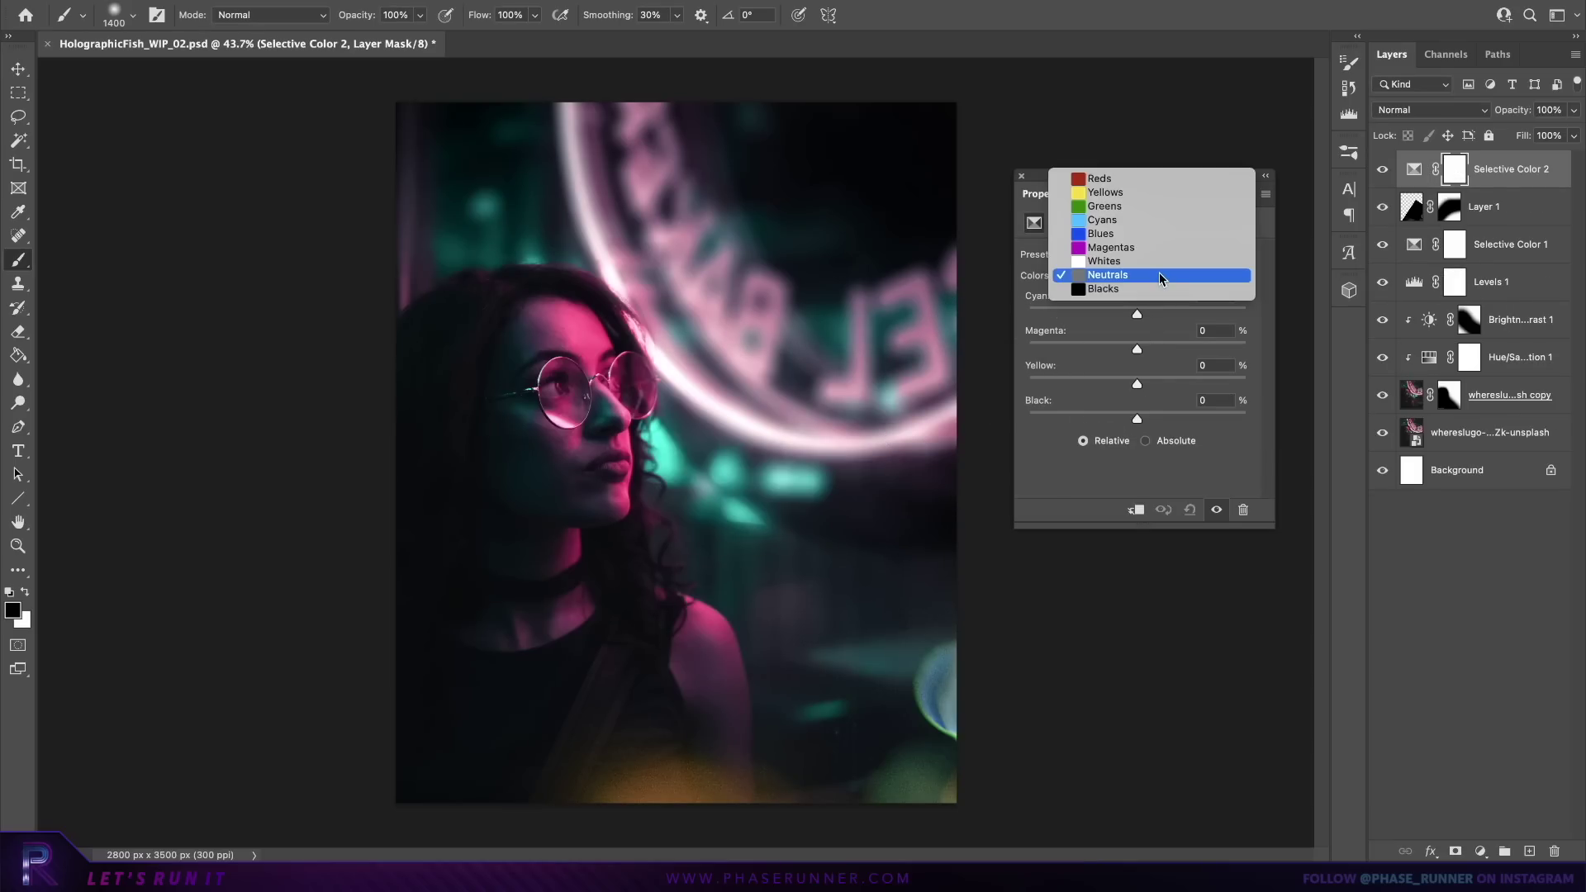
{"action": "left_click", "coordinate": [1144, 276]}
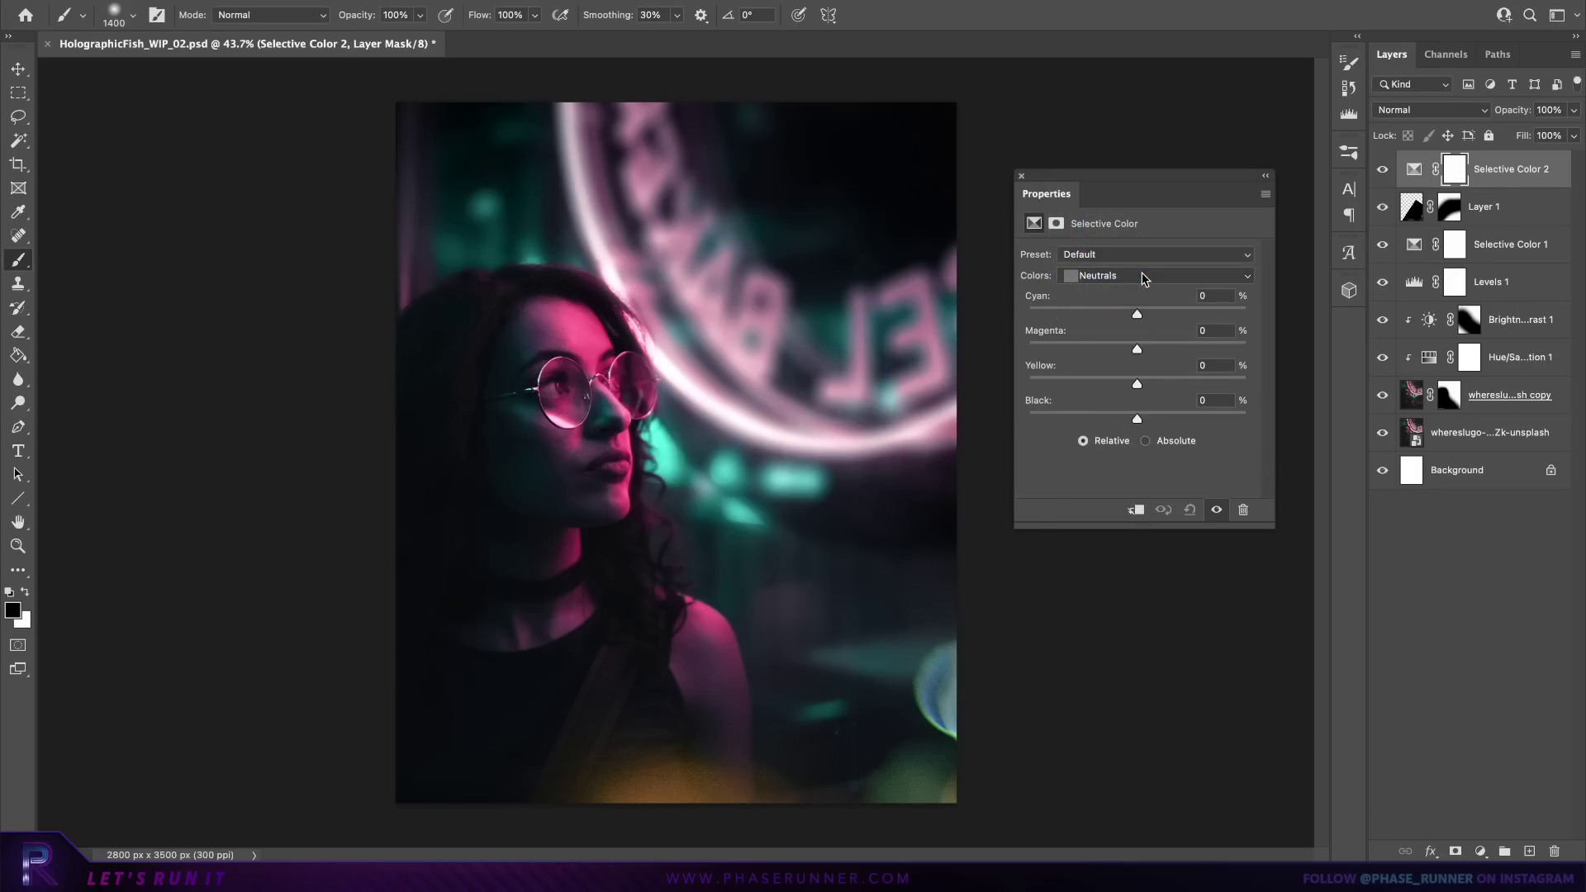
{"action": "left_click_drag", "start_coordinate": [1137, 314], "coordinate": [1165, 322]}
{"action": "left_click", "coordinate": [1137, 512]}
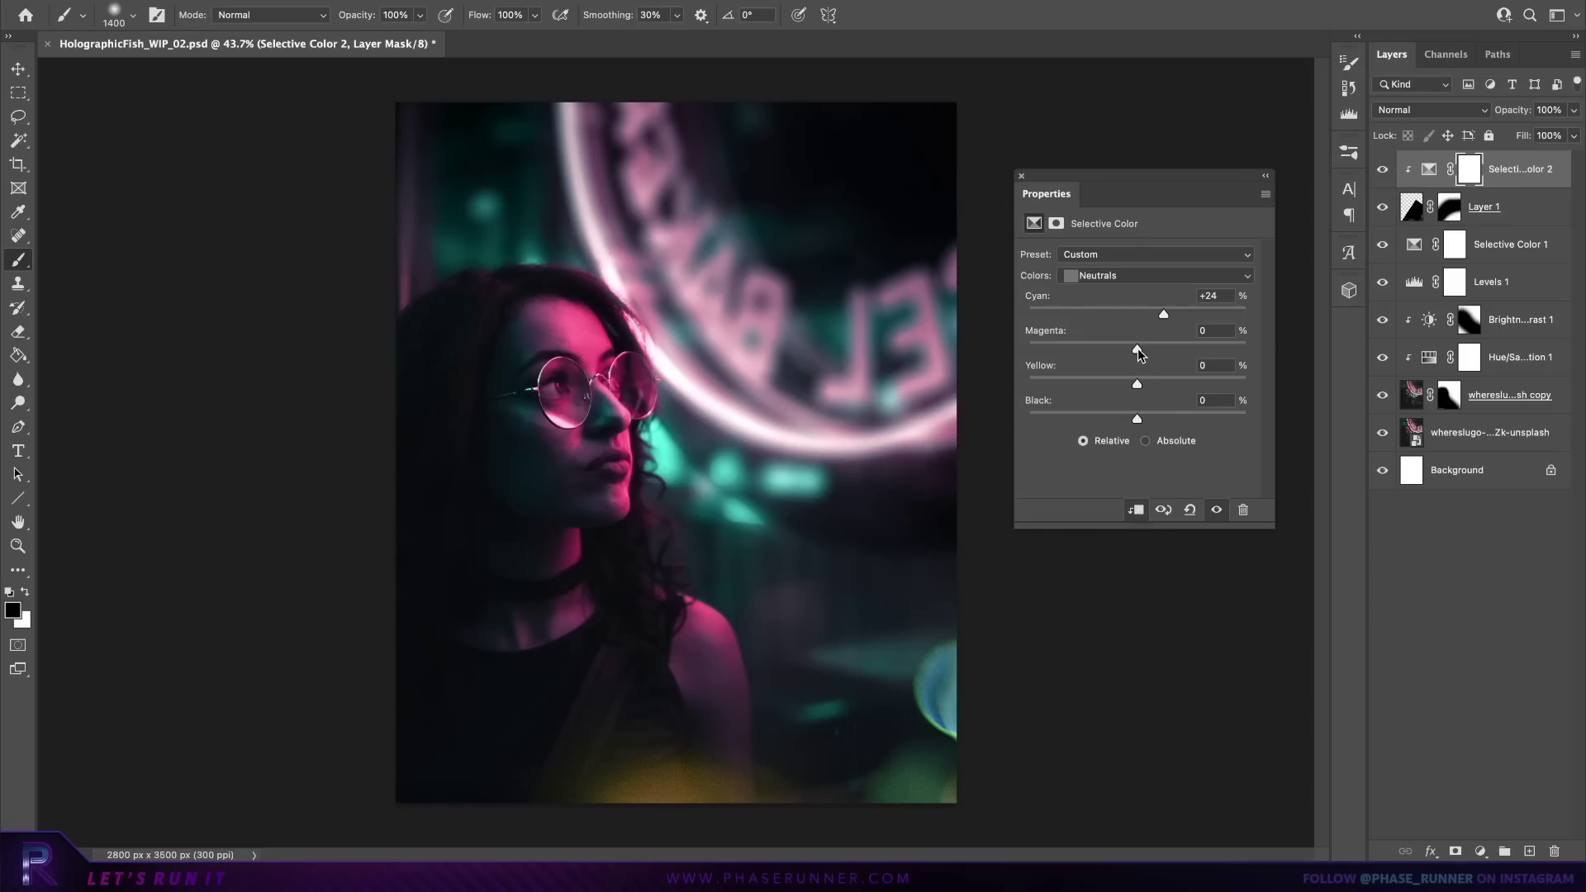
{"action": "left_click_drag", "start_coordinate": [1139, 351], "coordinate": [1246, 350]}
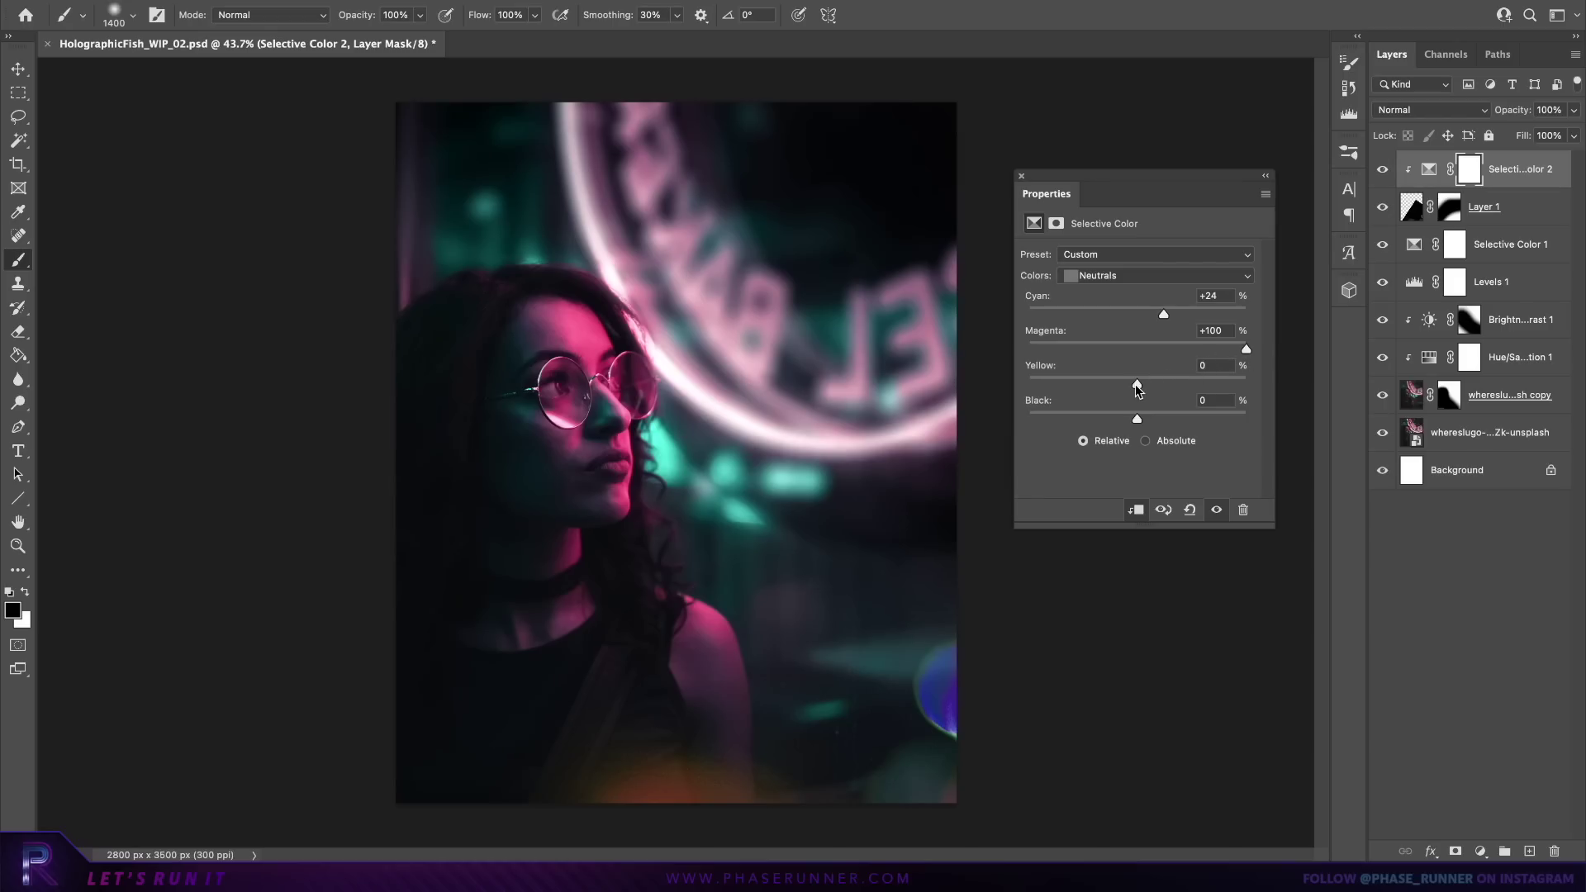
{"action": "left_click_drag", "start_coordinate": [1139, 390], "coordinate": [1030, 385]}
{"action": "left_click", "coordinate": [1022, 178]}
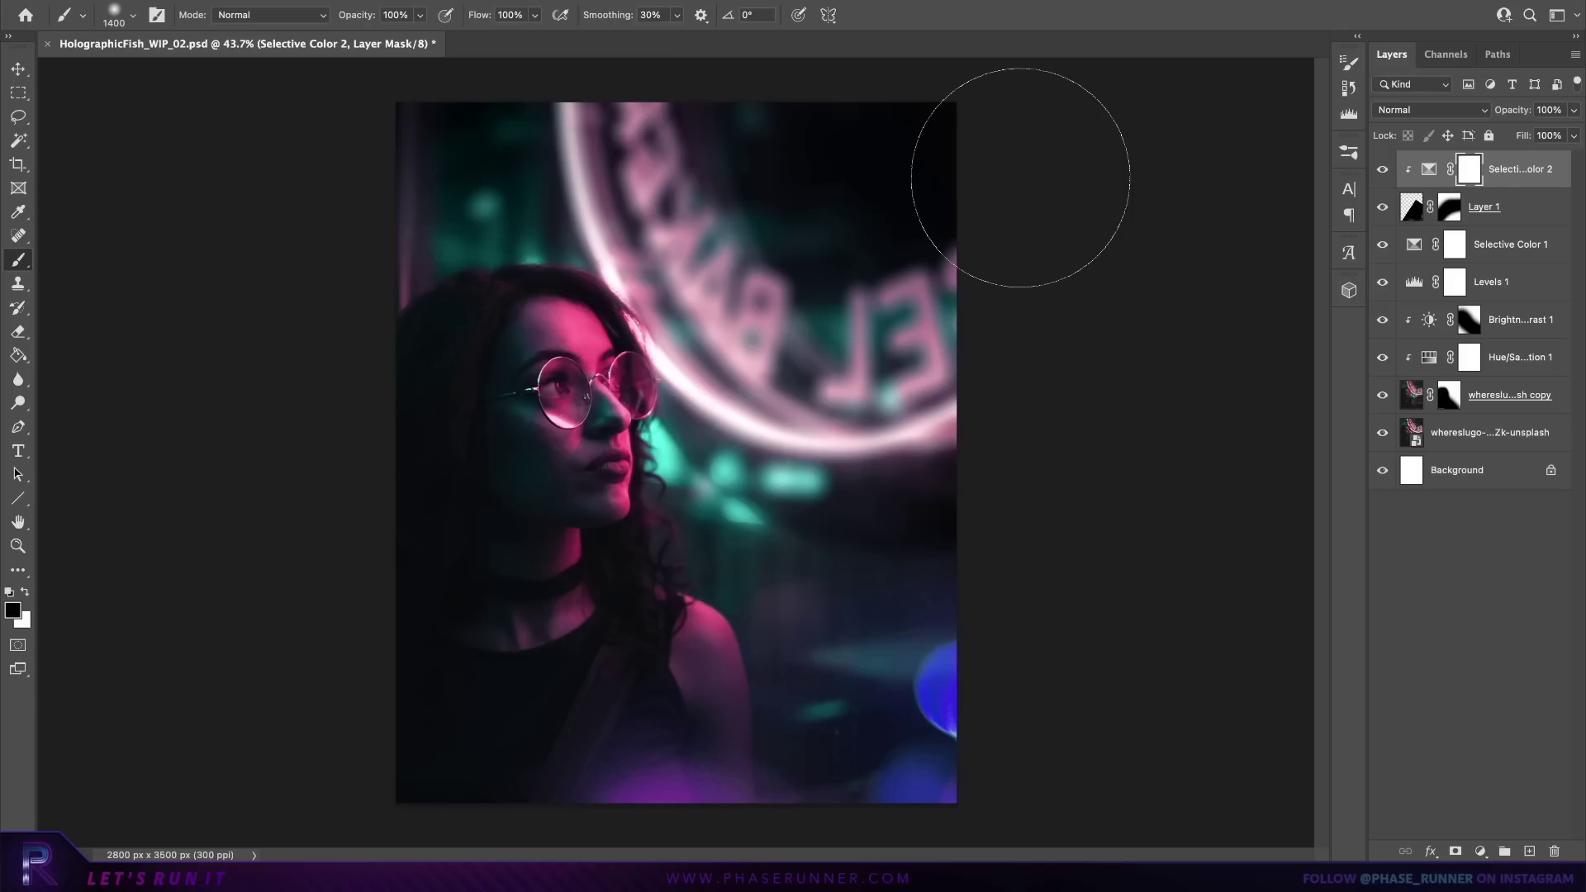
Step: Partly mask the new Selective Color effect off the blue bokeh circle at the canvas's right edge with an enlarged soft black brush
{"action": "left_click", "coordinate": [19, 70]}
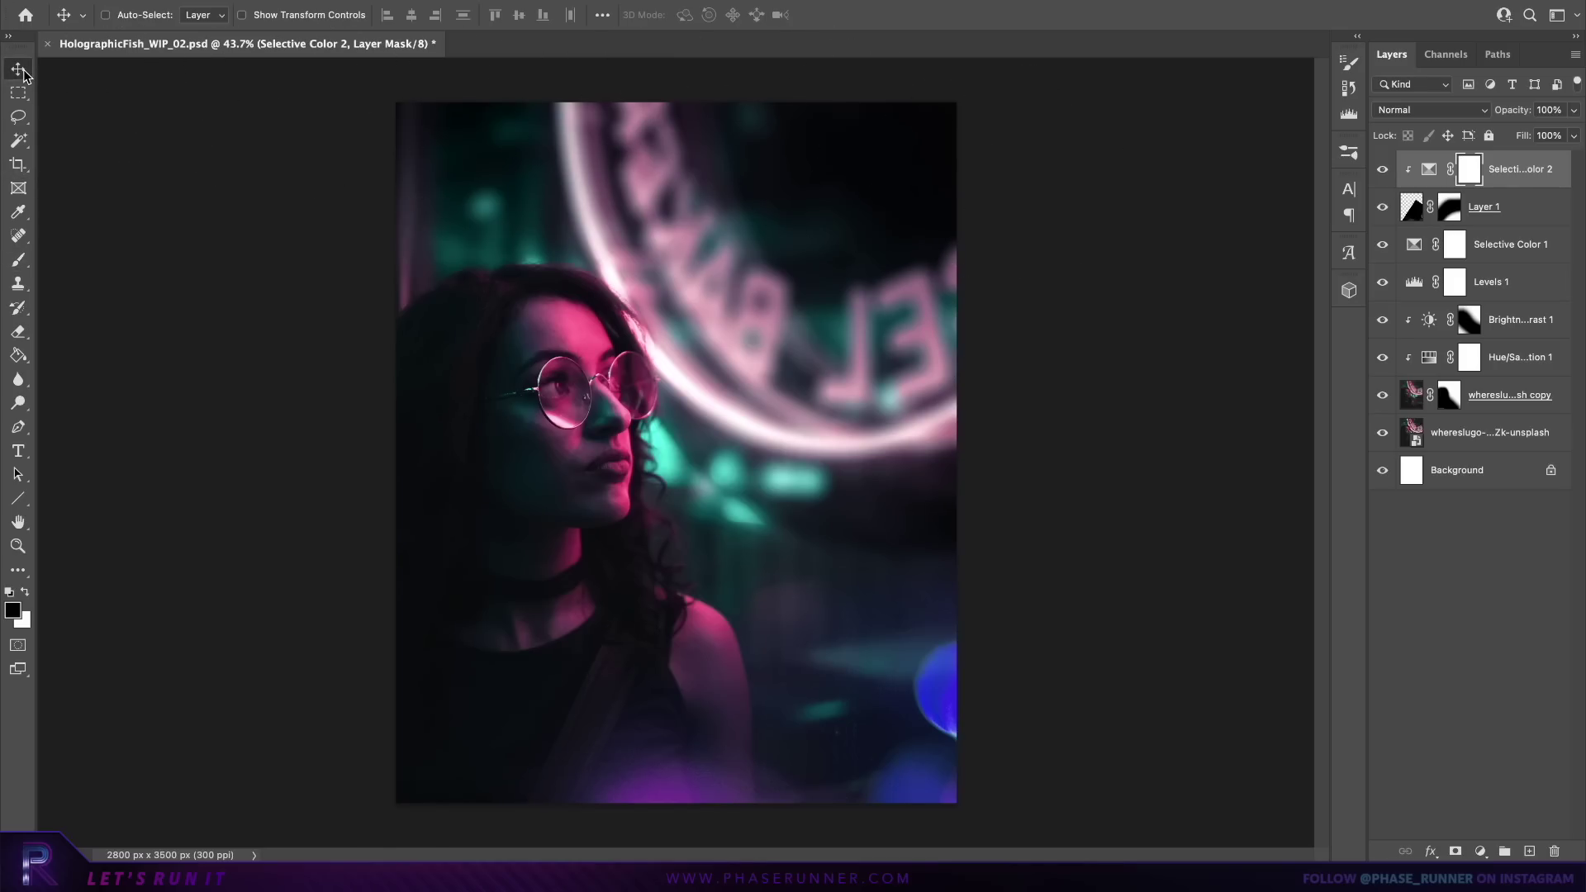
{"action": "left_click", "coordinate": [25, 265]}
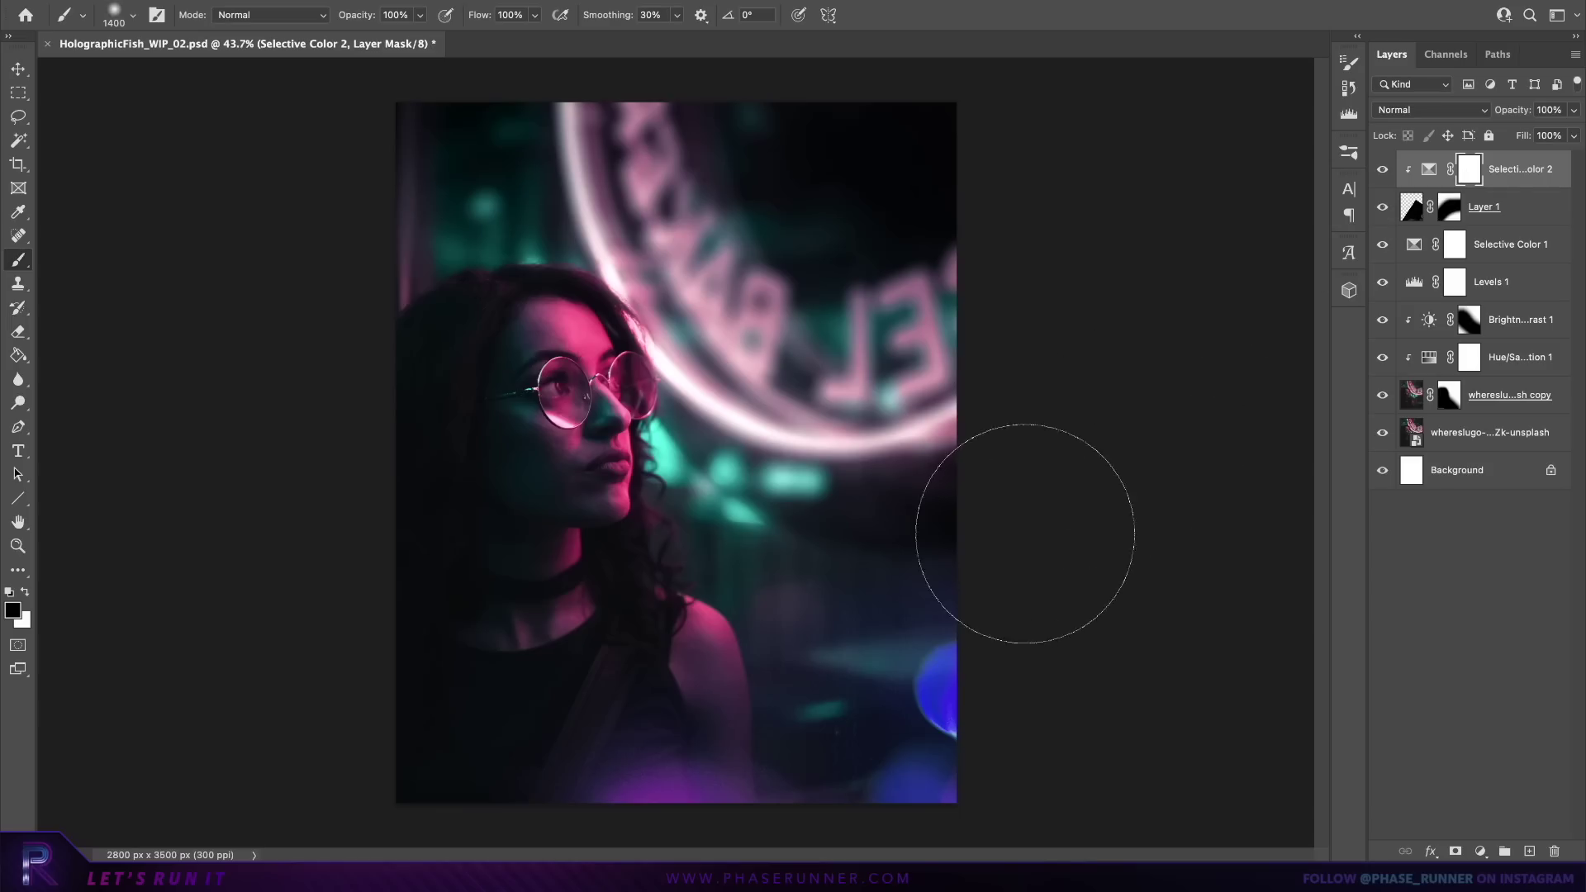
{"action": "left_click", "coordinate": [962, 672]}
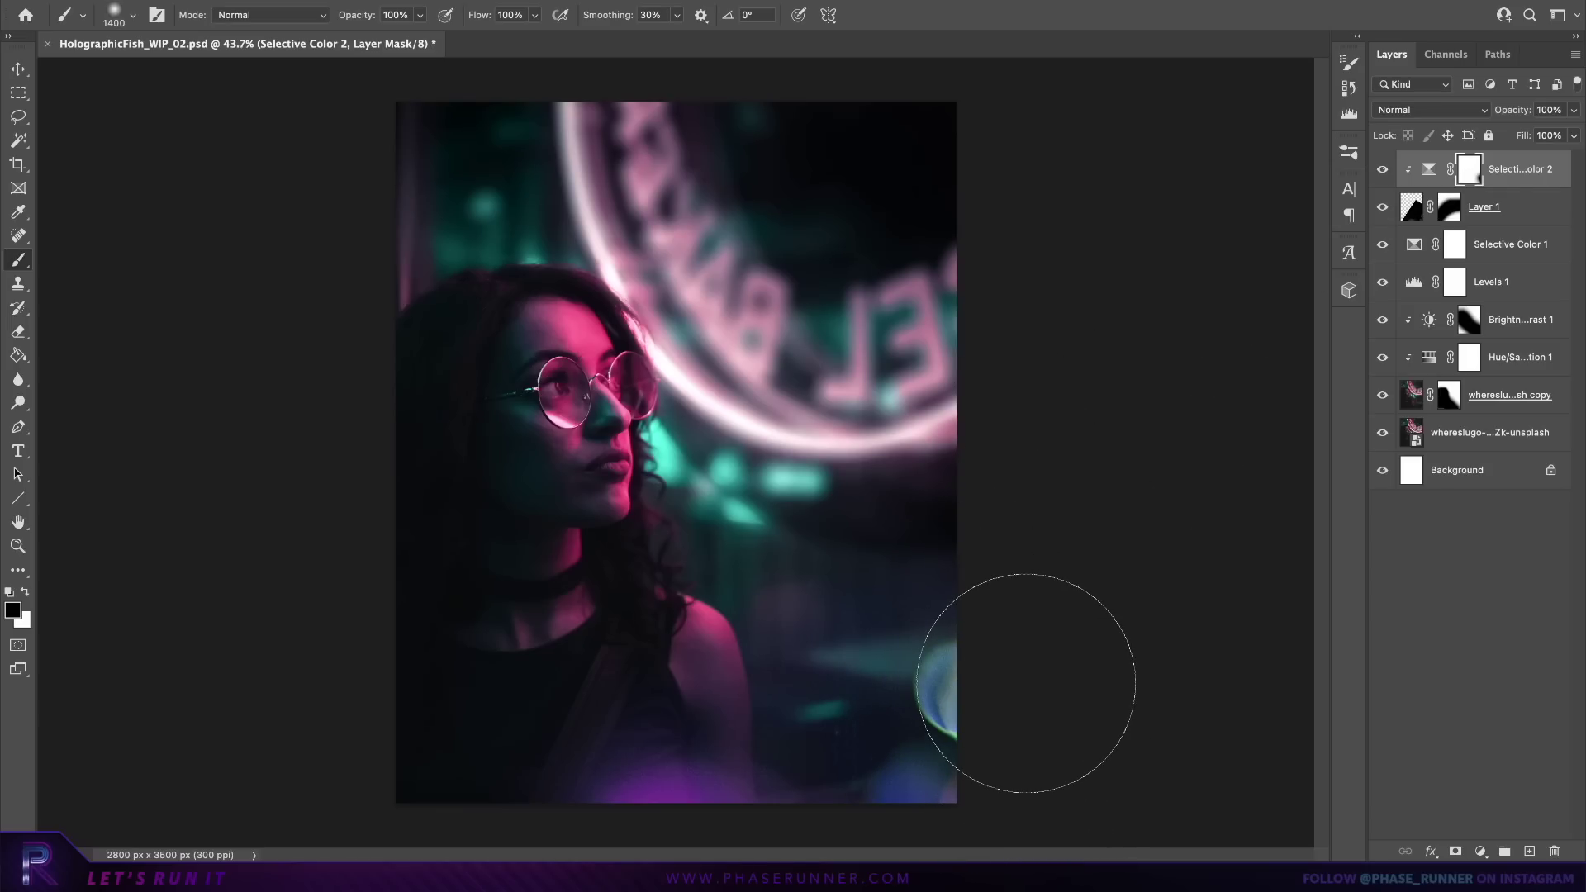
{"action": "key", "text": "ctrl+z"}
{"action": "key", "text": "bracketright"}
{"action": "key", "text": "bracketright"}
{"action": "key", "text": "bracketright"}
{"action": "key", "text": "bracketright"}
{"action": "key", "text": "bracketright"}
{"action": "left_click", "coordinate": [1029, 588]}
{"action": "key", "text": "bracketright"}
{"action": "key", "text": "bracketright"}
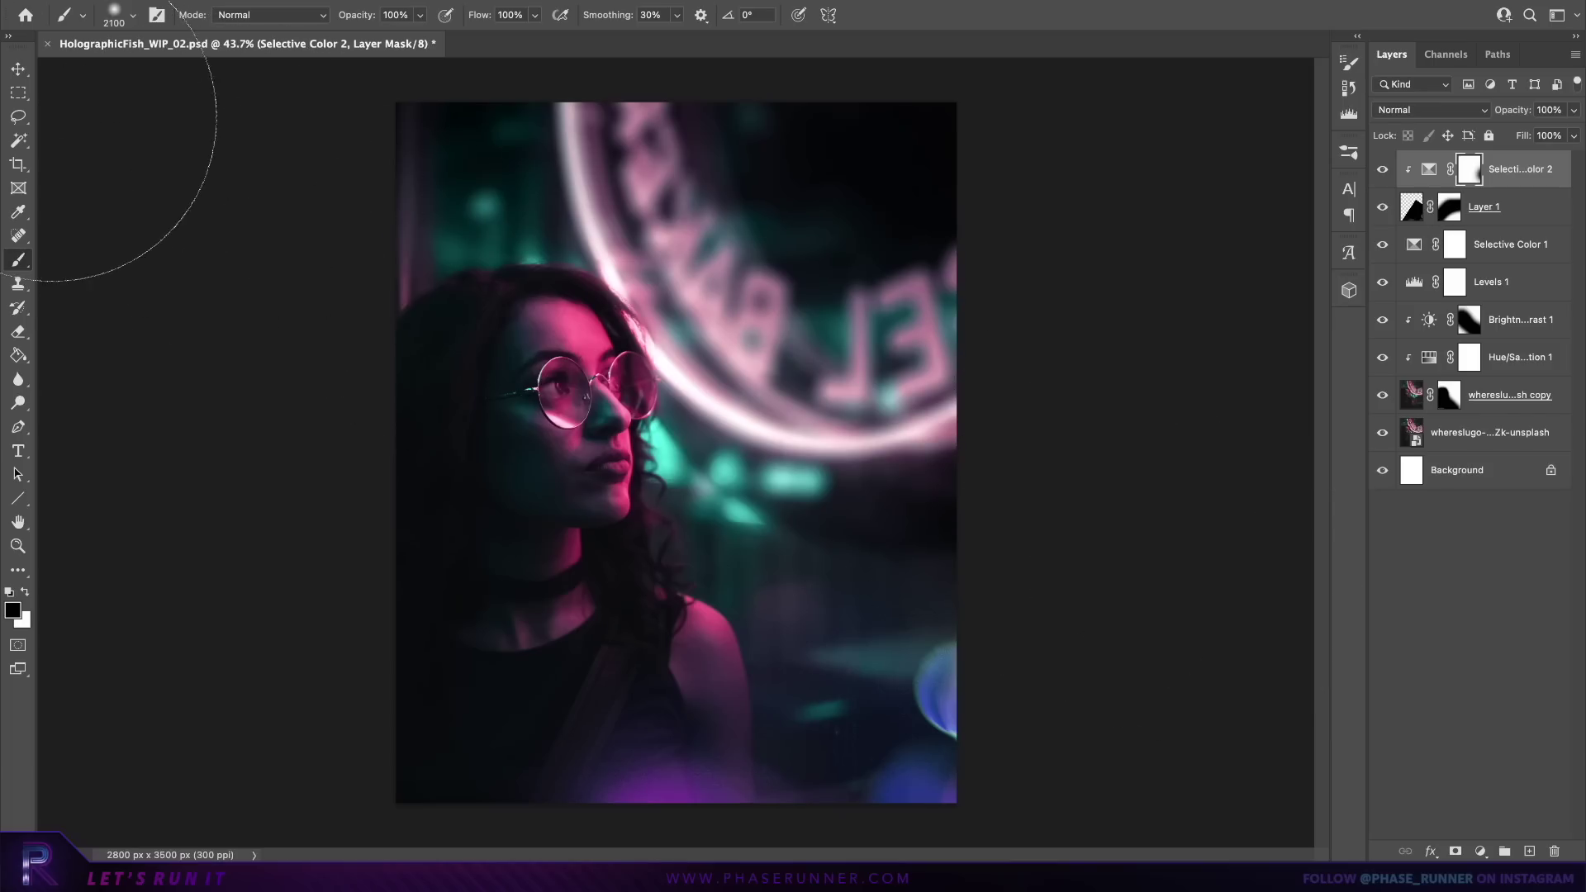
{"action": "left_click", "coordinate": [19, 69]}
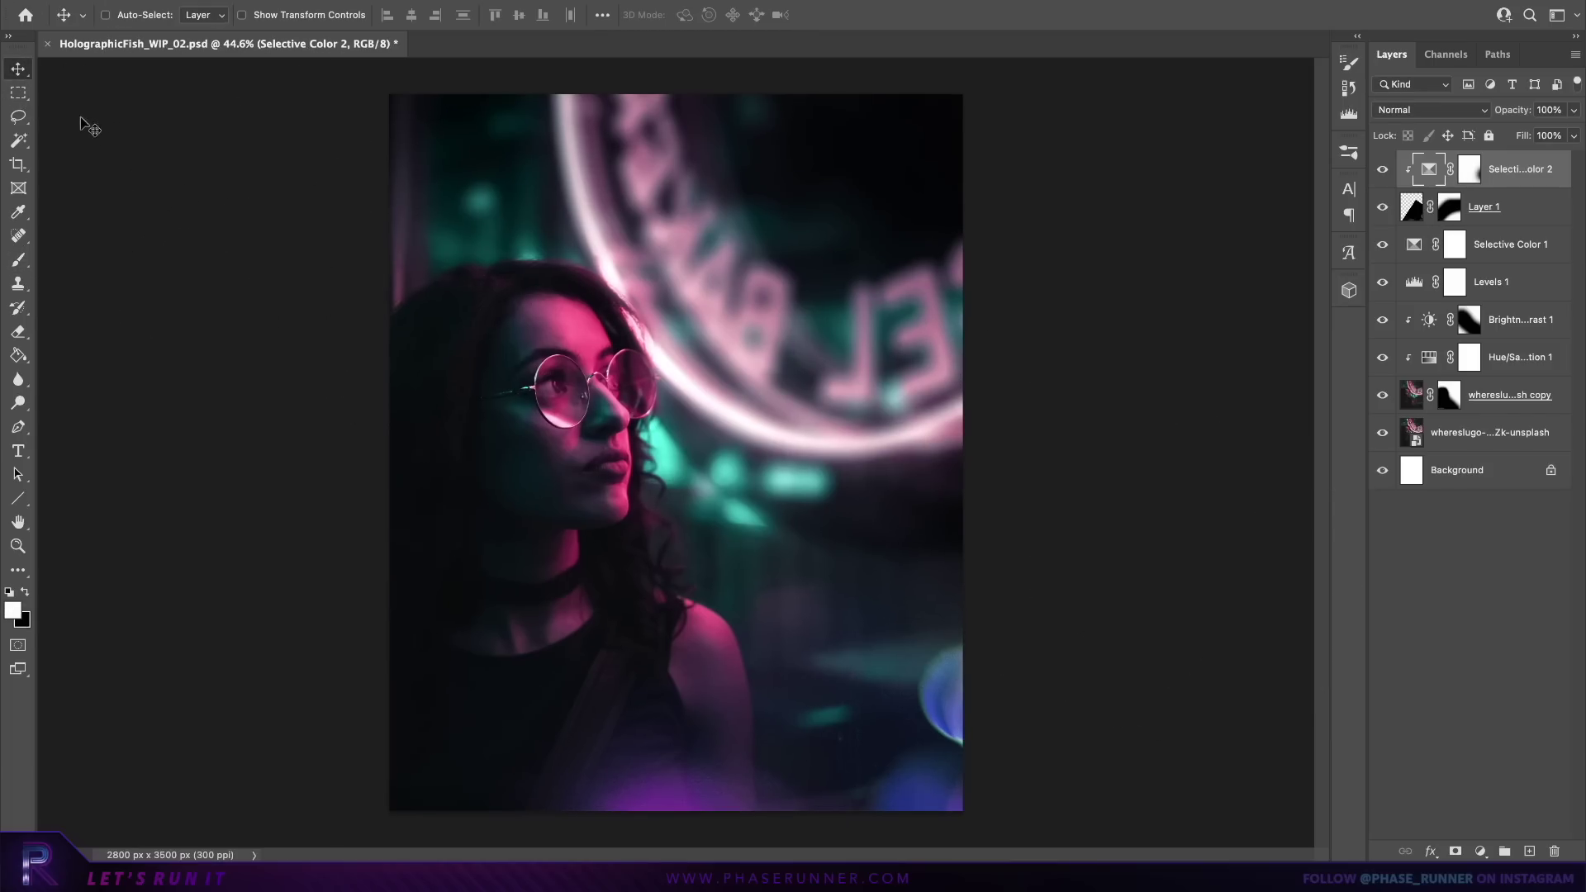
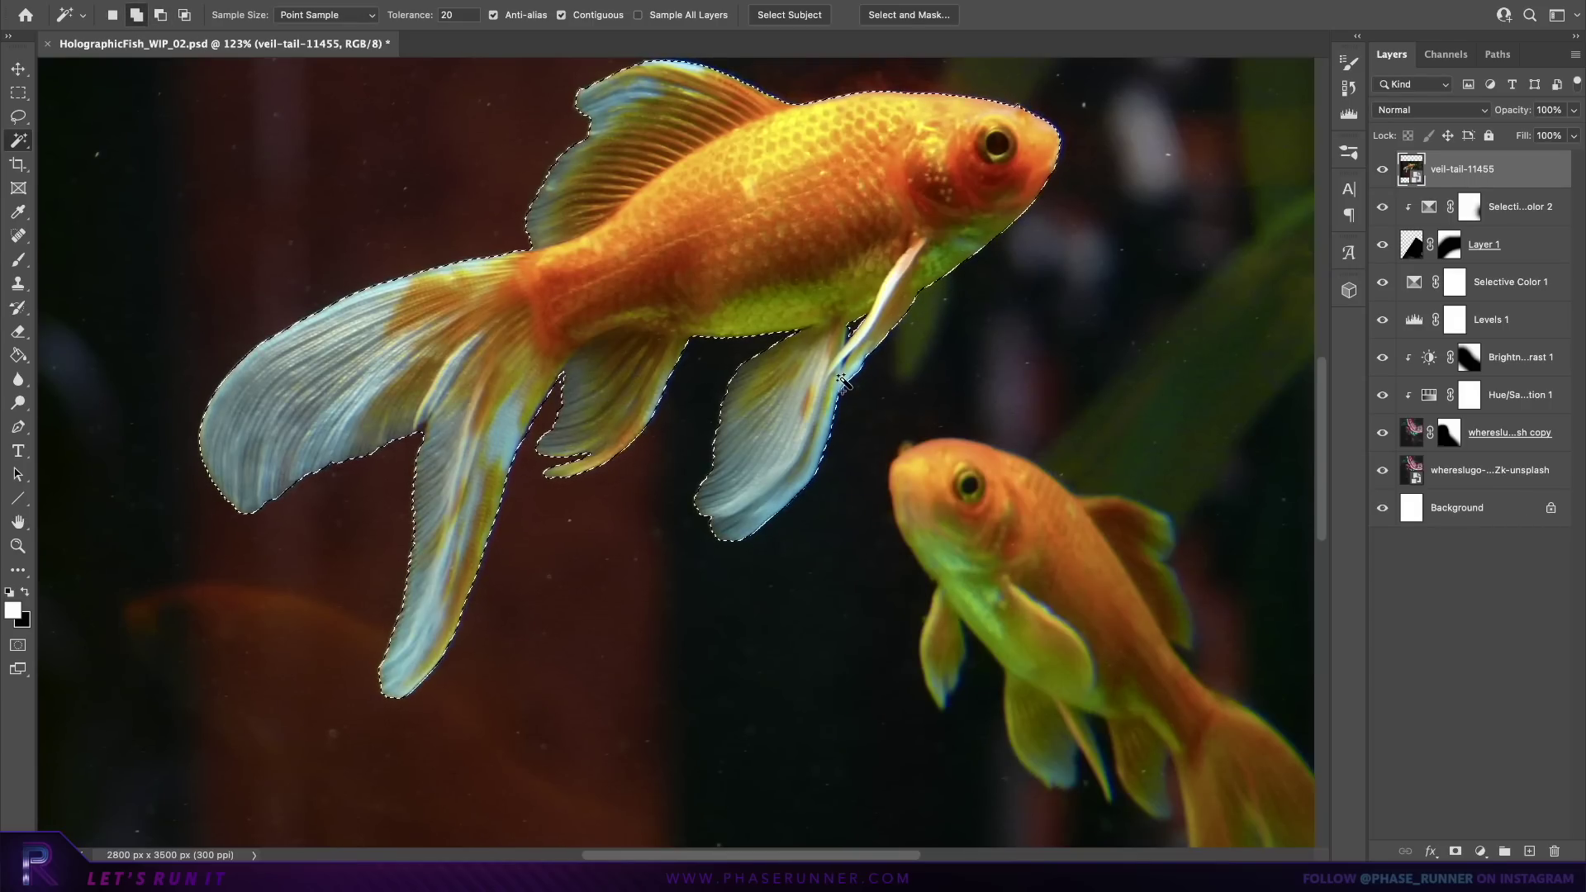
Step: Copy the selected upper goldfish in place onto a new layer and delete the veil-tail-11455 photo layer
{"action": "scroll", "coordinate": [842, 474], "scroll_direction": "down", "scroll_amount": 2}
{"action": "scroll", "coordinate": [842, 473], "scroll_direction": "down", "scroll_amount": 4}
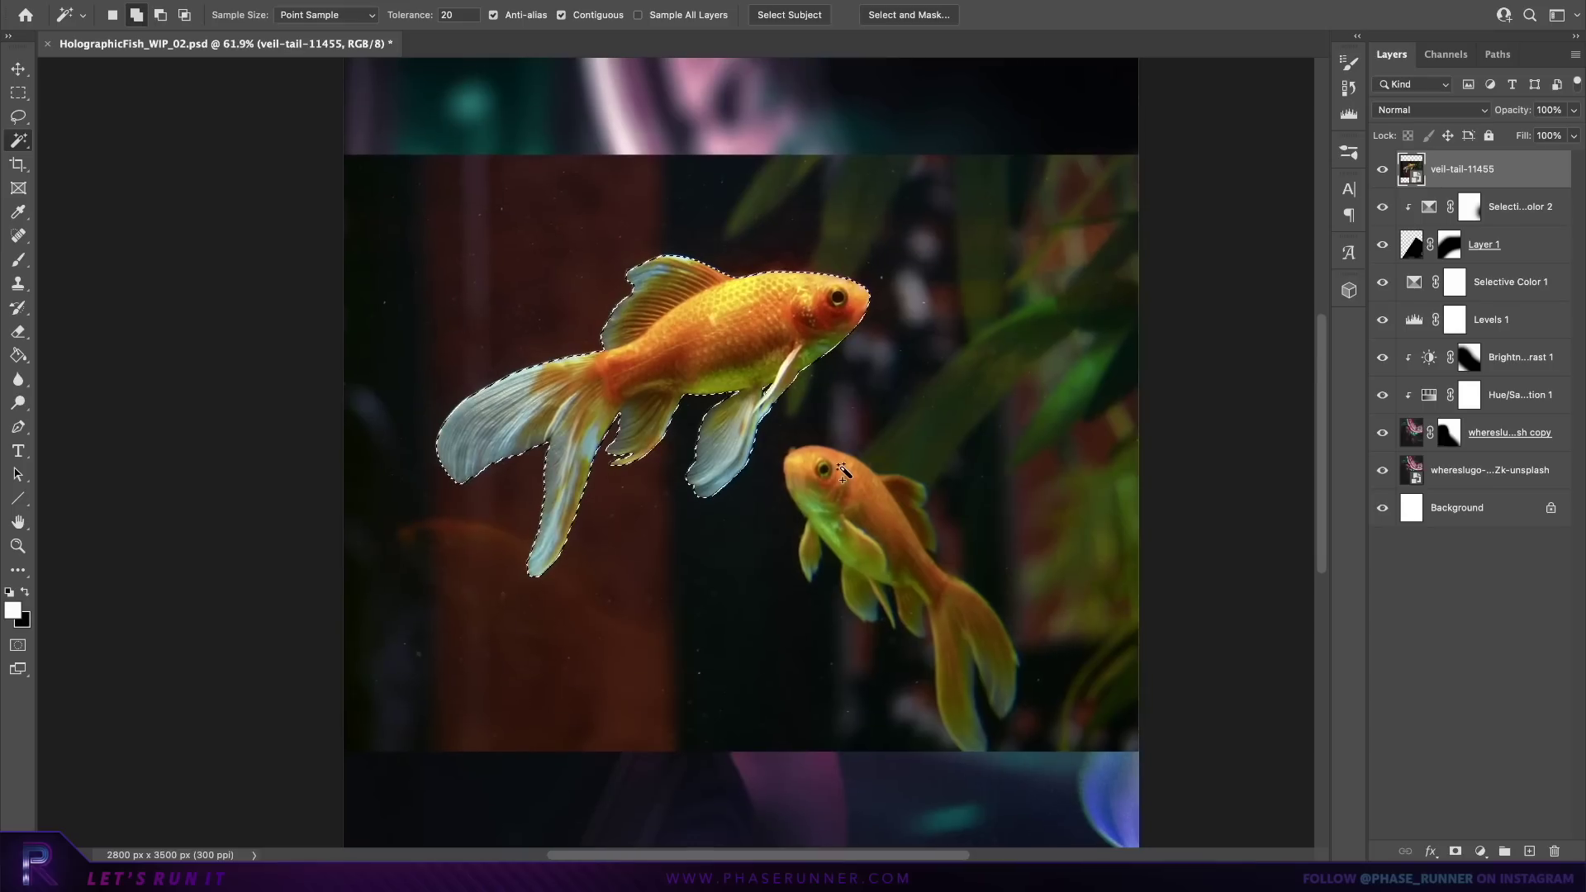
{"action": "key", "text": "super+c"}
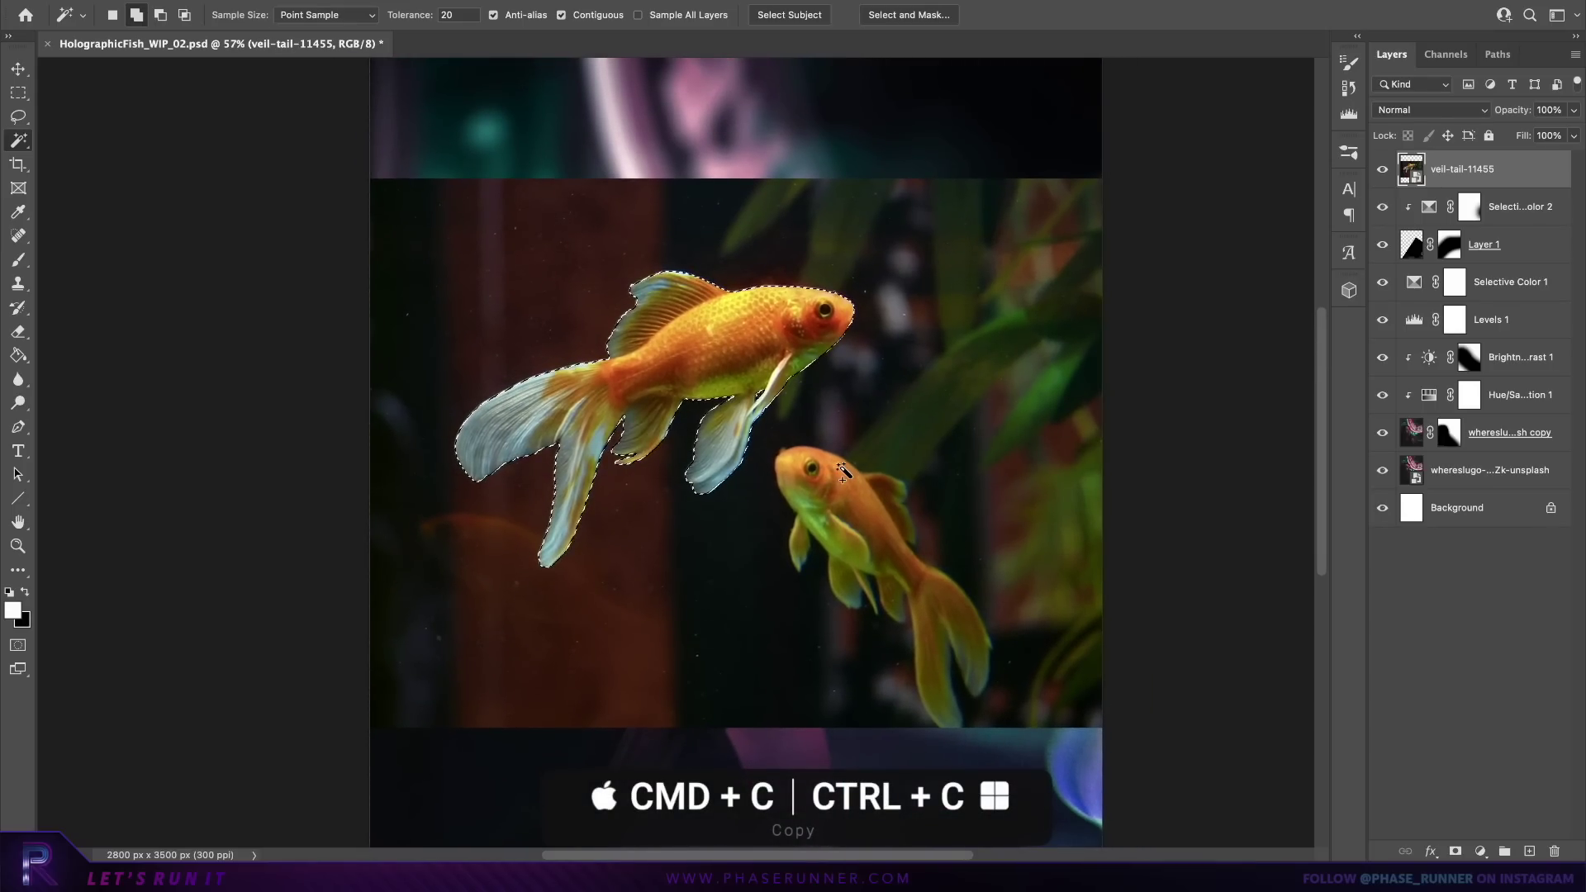
{"action": "key", "text": "super+shift+v"}
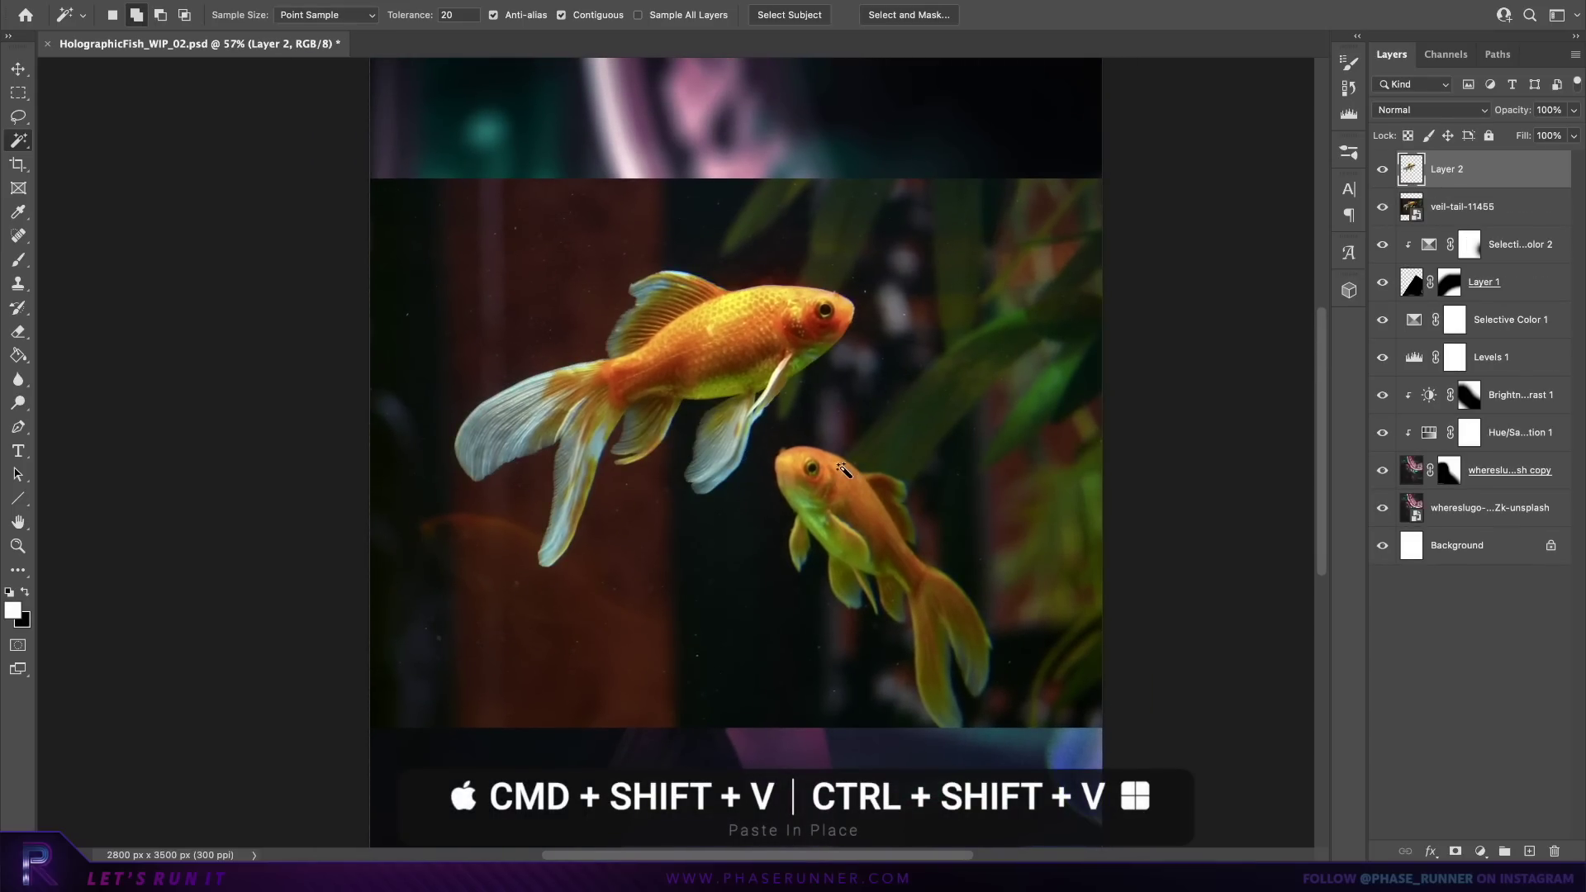
{"action": "right_click", "coordinate": [1477, 220]}
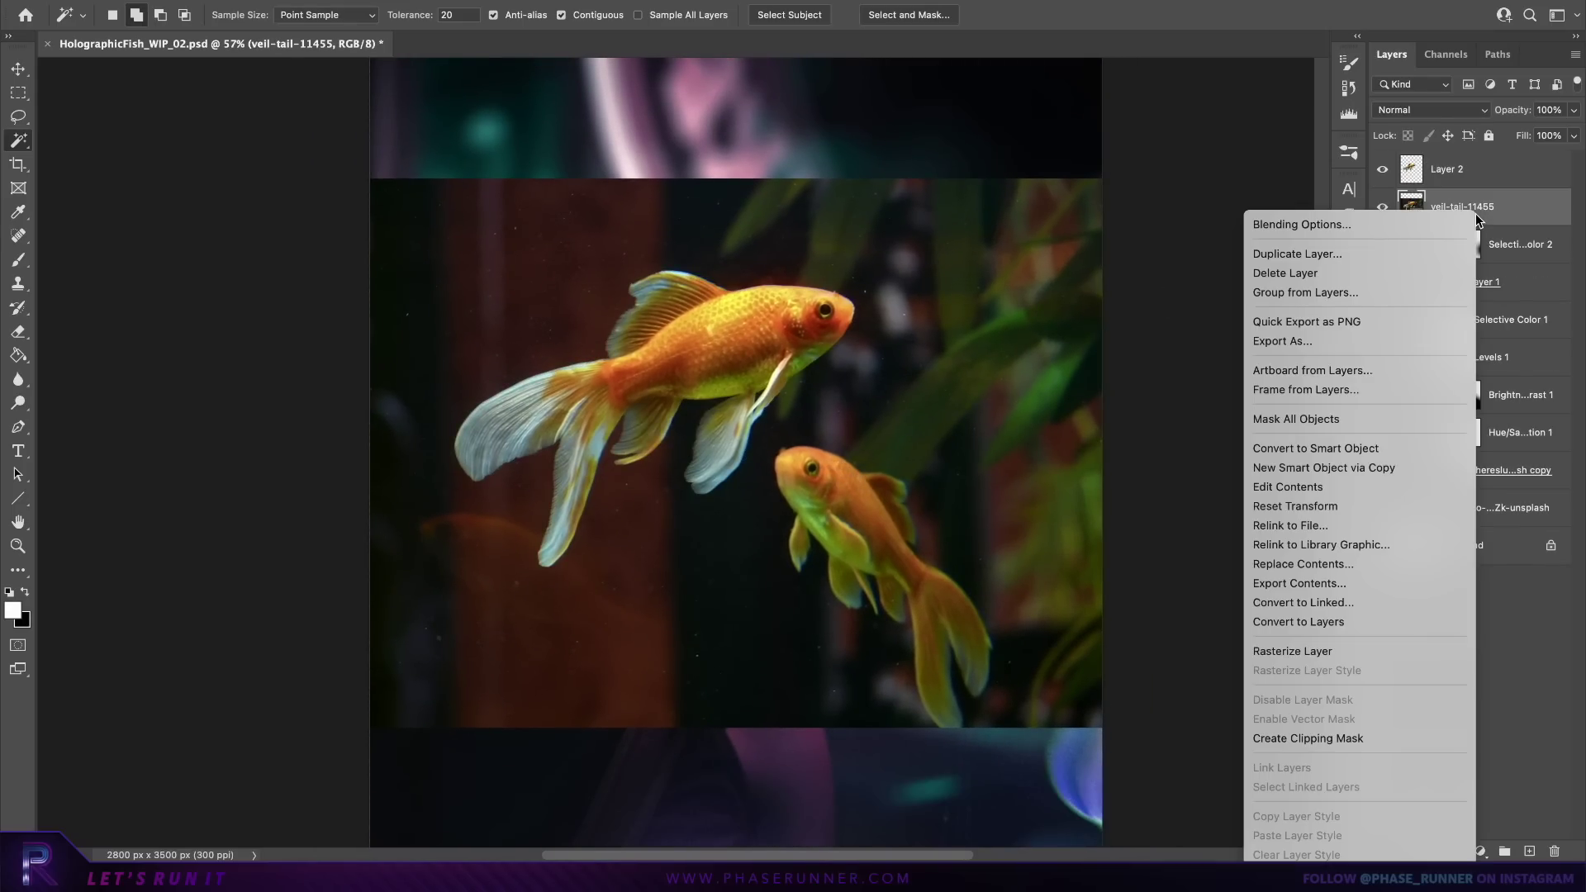
{"action": "left_click", "coordinate": [1381, 274]}
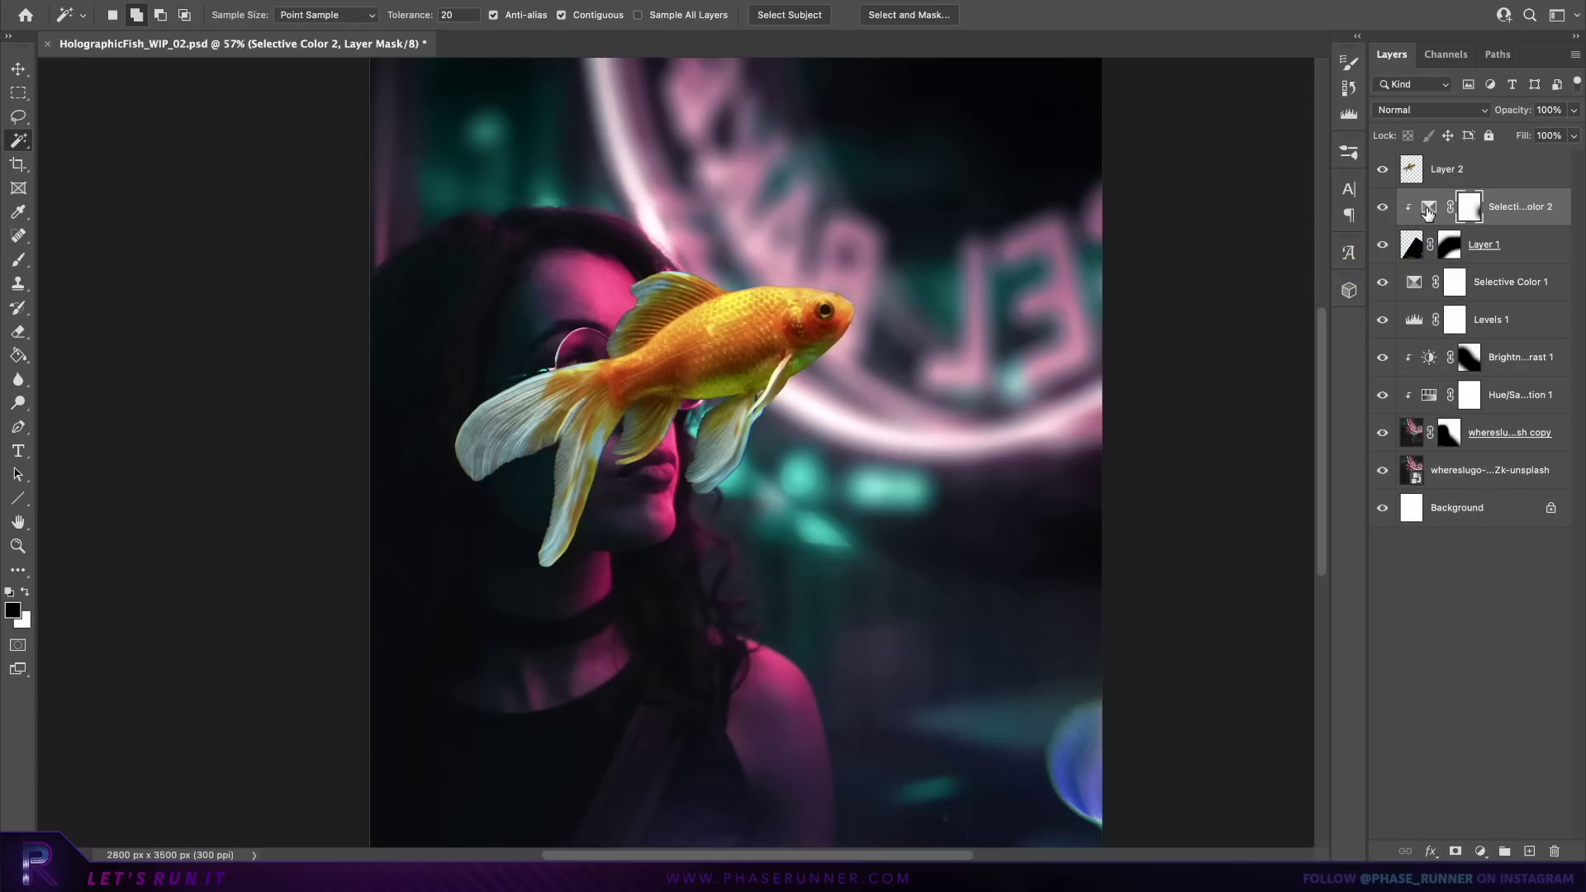
Step: Select the highlights of the cut-out goldfish layer with Color Range at 100% fuzziness and a range of 255
{"action": "left_click", "coordinate": [1471, 169]}
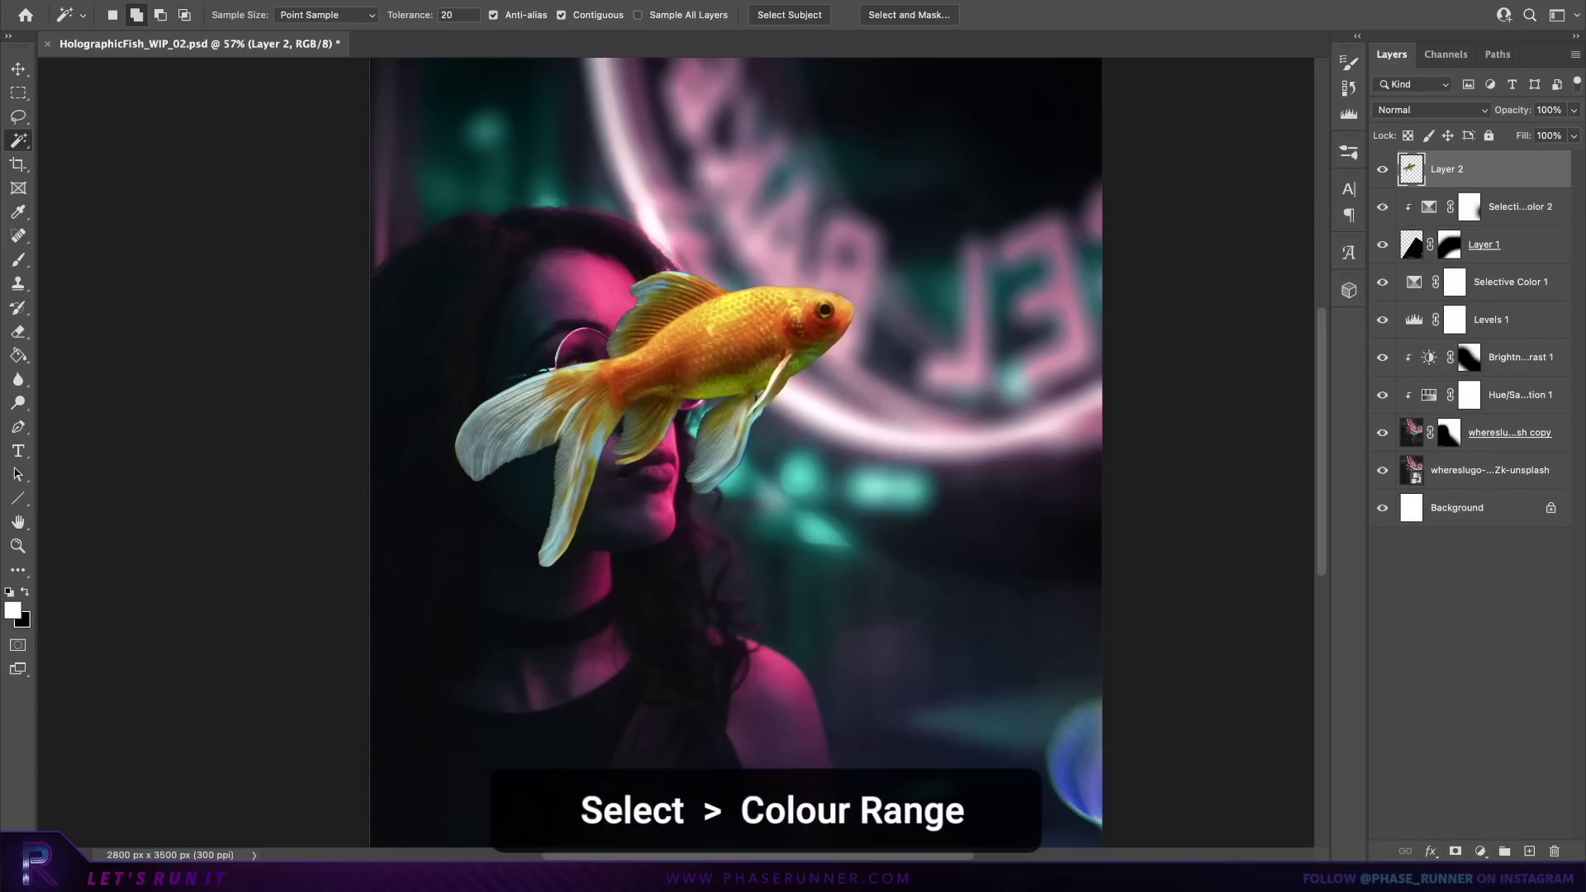
{"action": "left_click", "coordinate": [372, 0]}
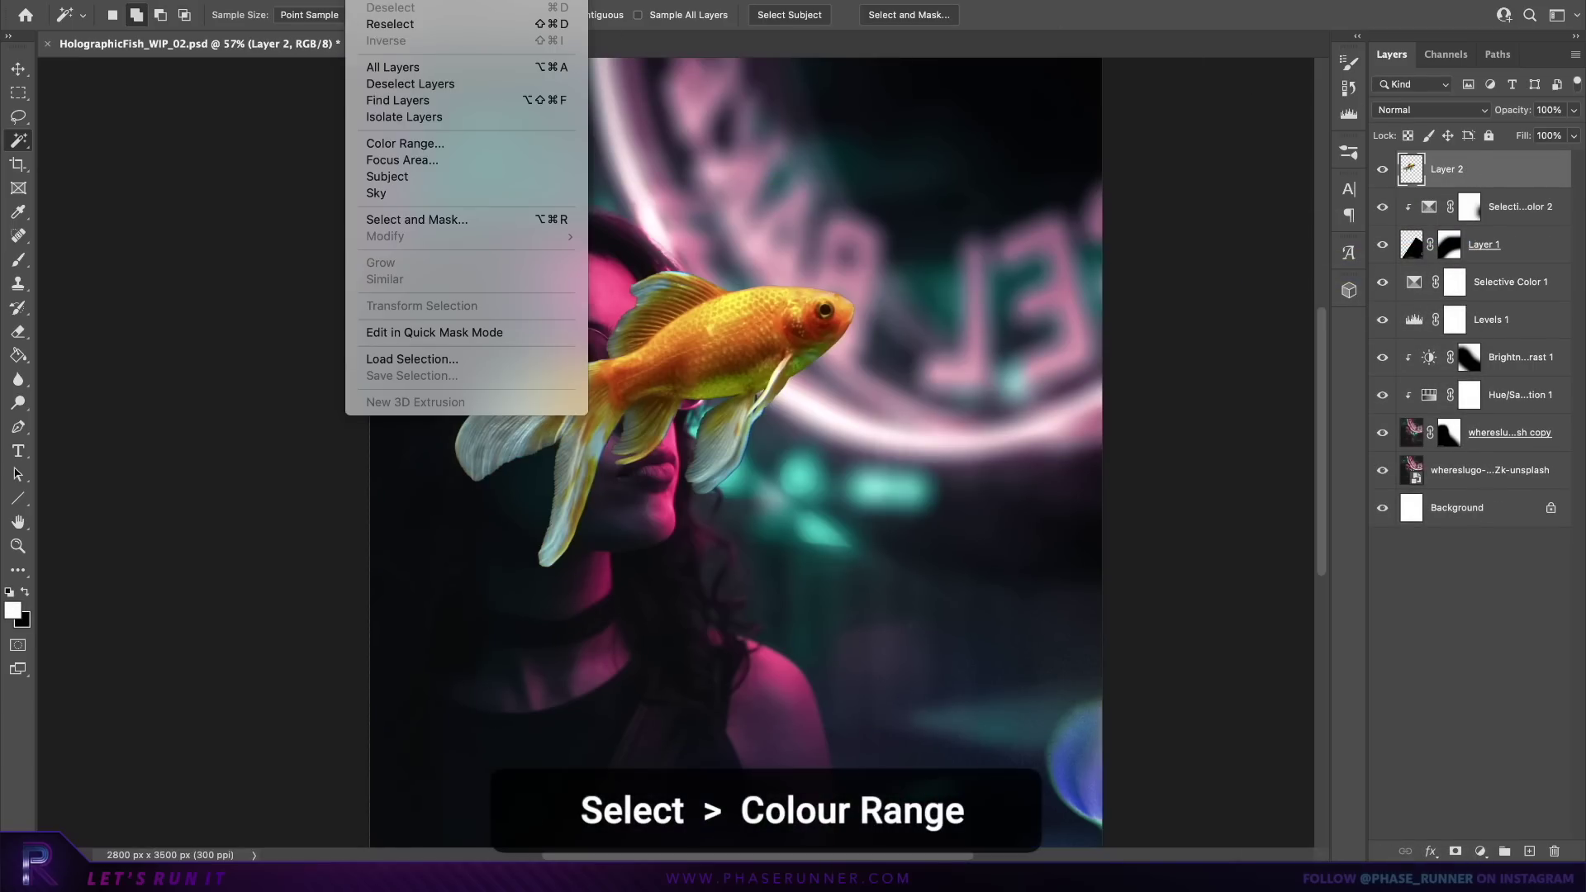
{"action": "left_click", "coordinate": [447, 142]}
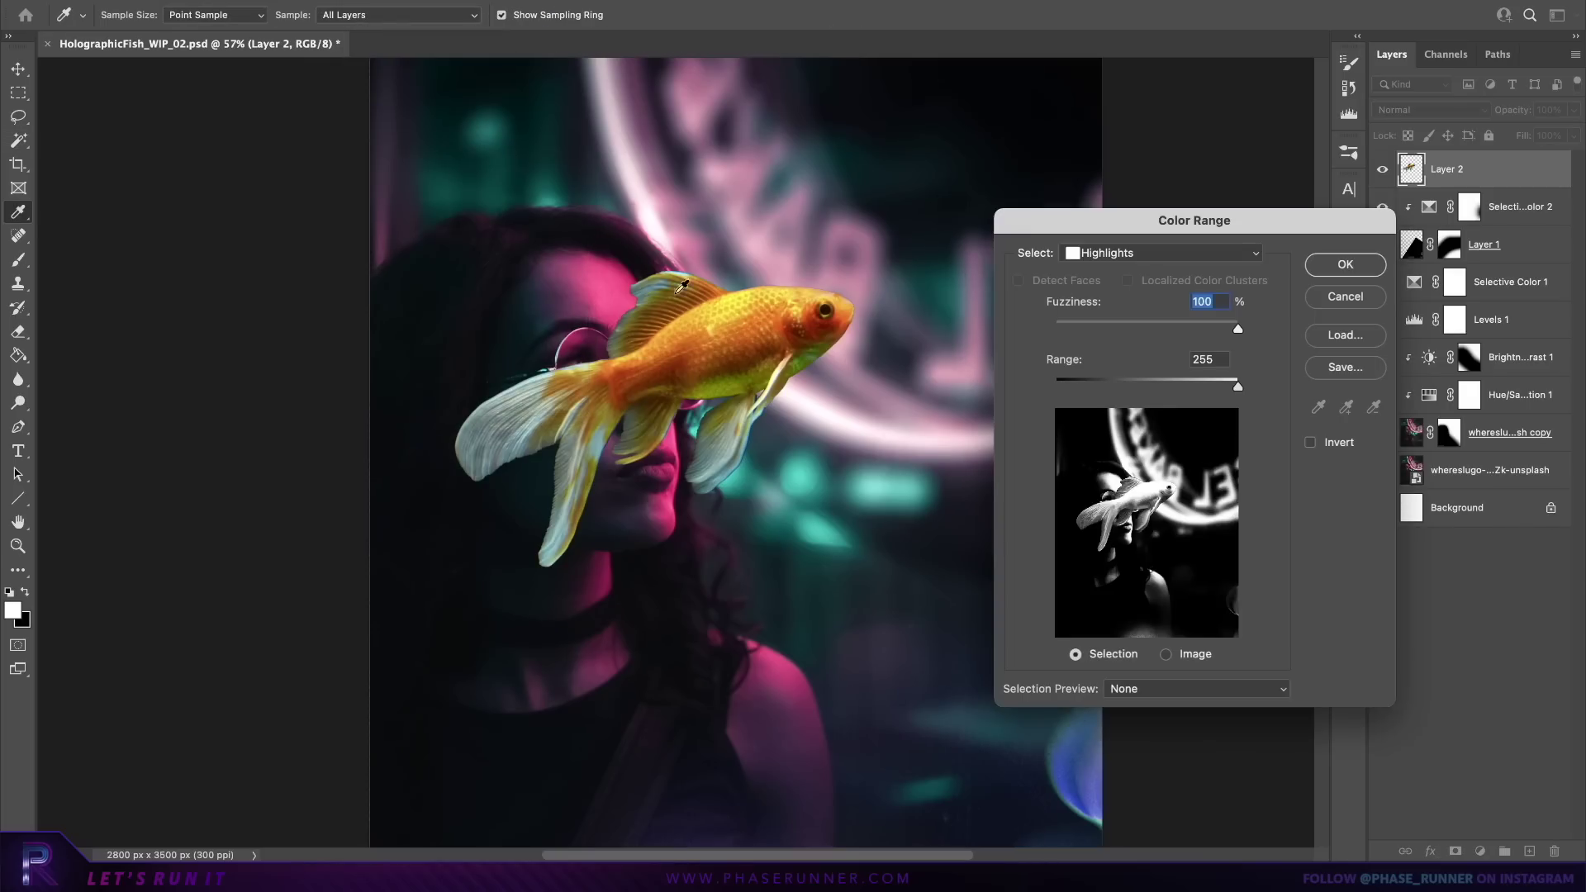
{"action": "left_click", "coordinate": [1197, 253]}
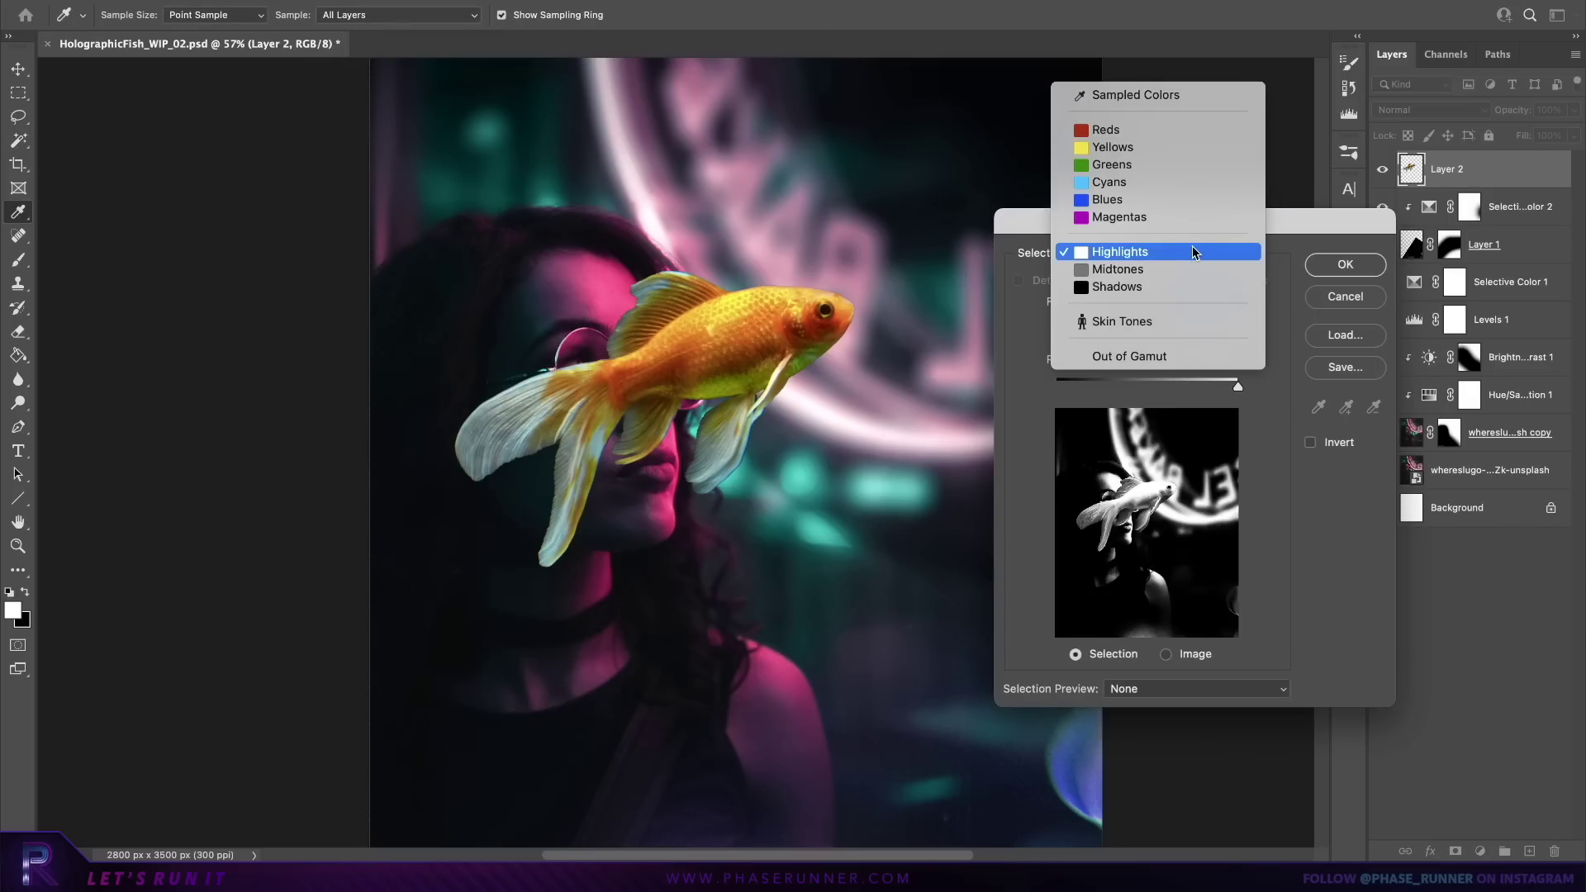
{"action": "left_click", "coordinate": [1147, 255]}
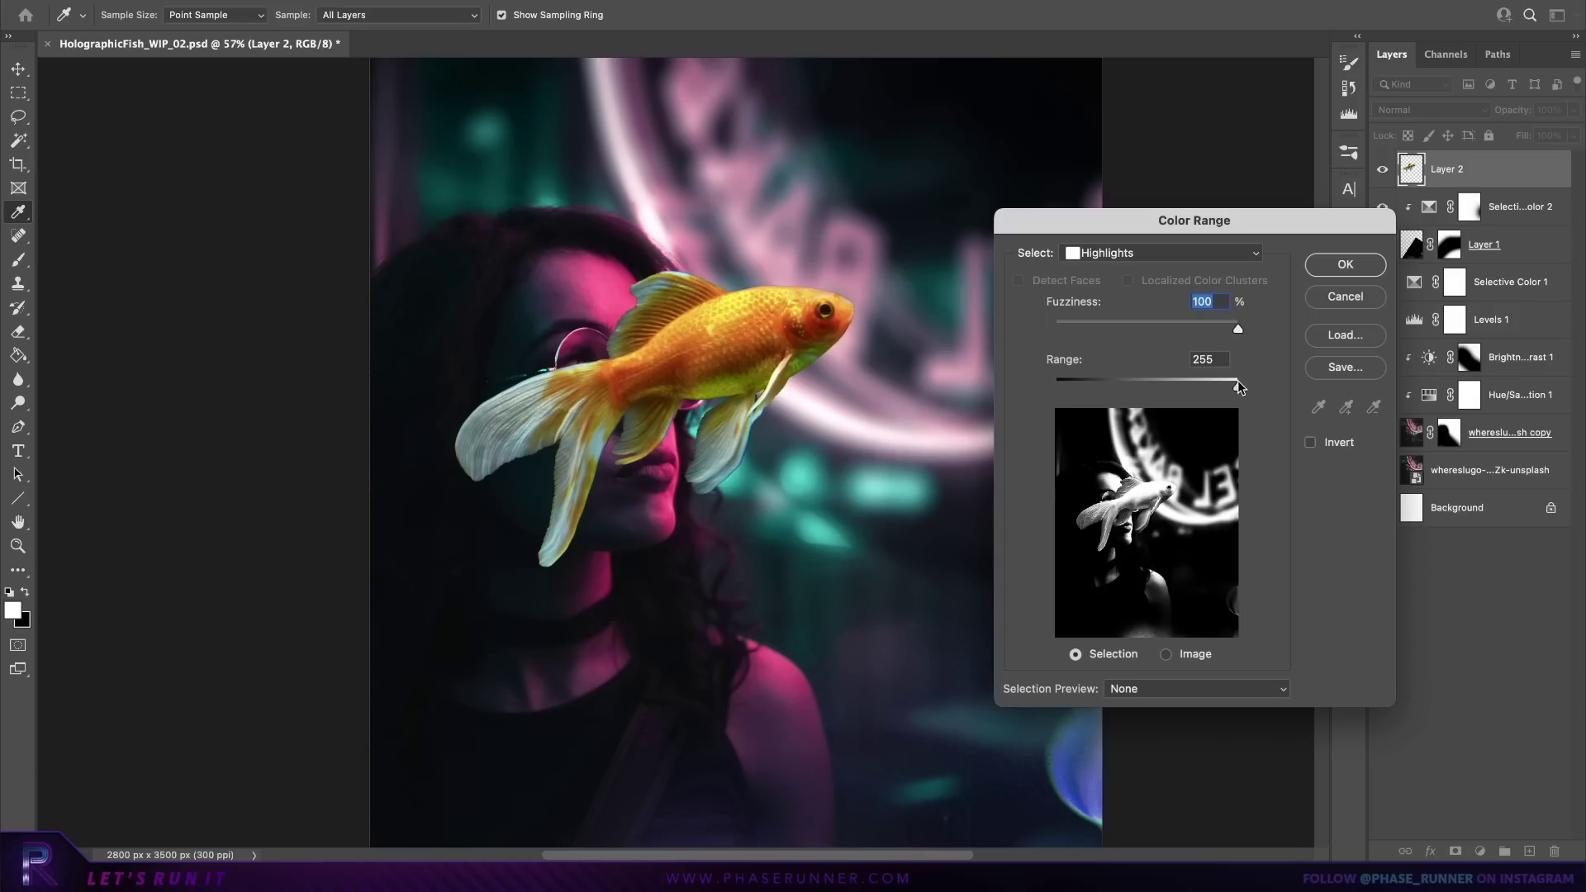
{"action": "left_click", "coordinate": [1341, 265]}
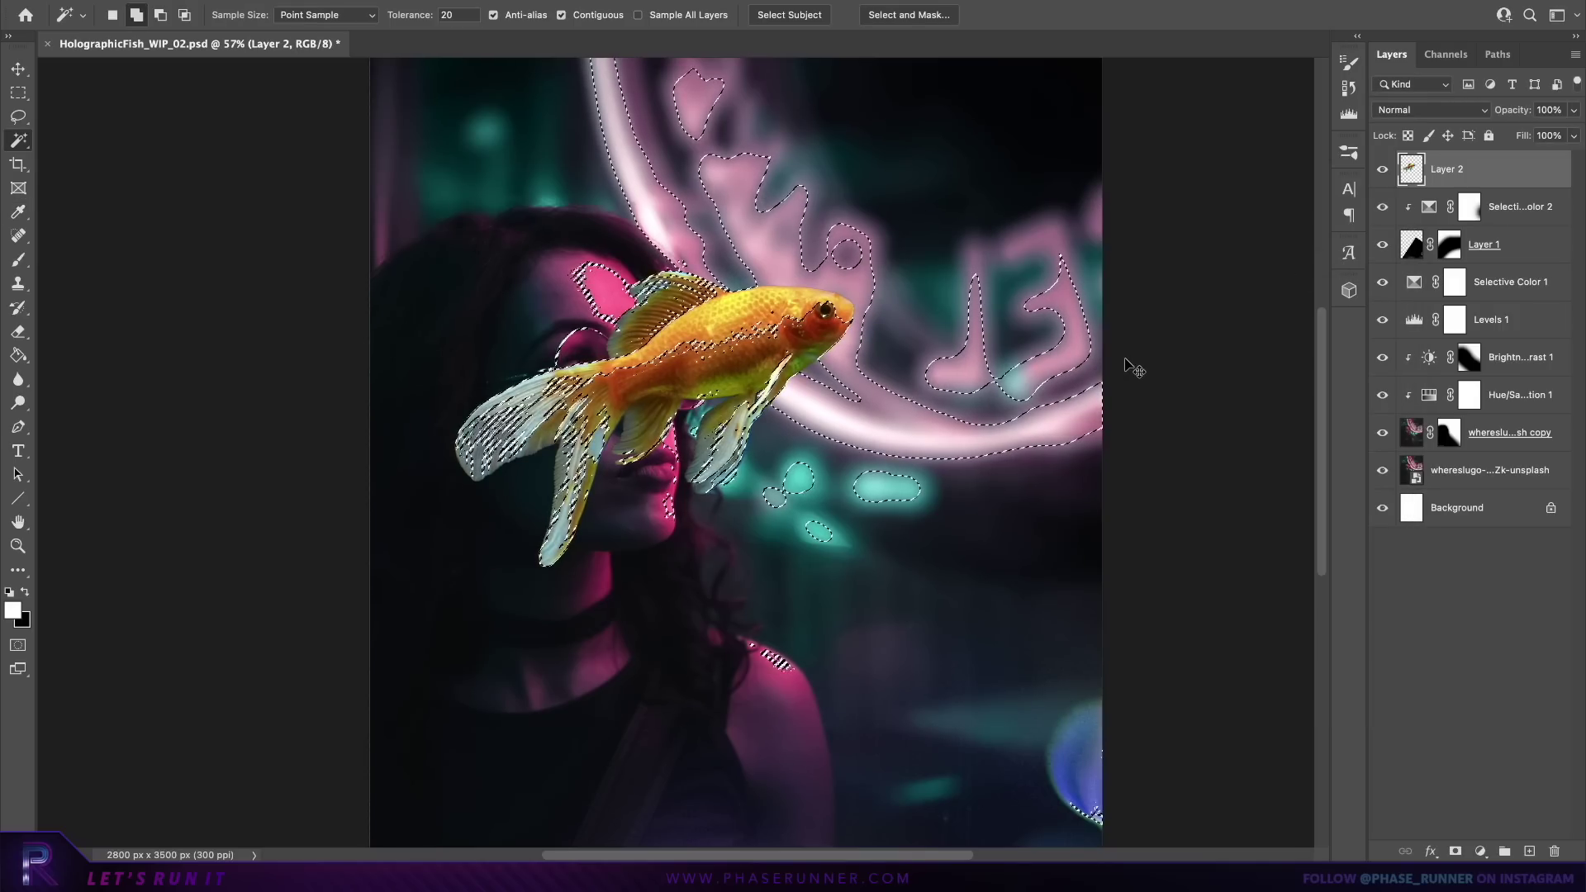
Step: Copy the selected goldfish highlights in place onto a new layer and delete the original opaque goldfish layer
{"action": "key", "text": "ctrl+c"}
{"action": "key", "text": "ctrl+shift+v"}
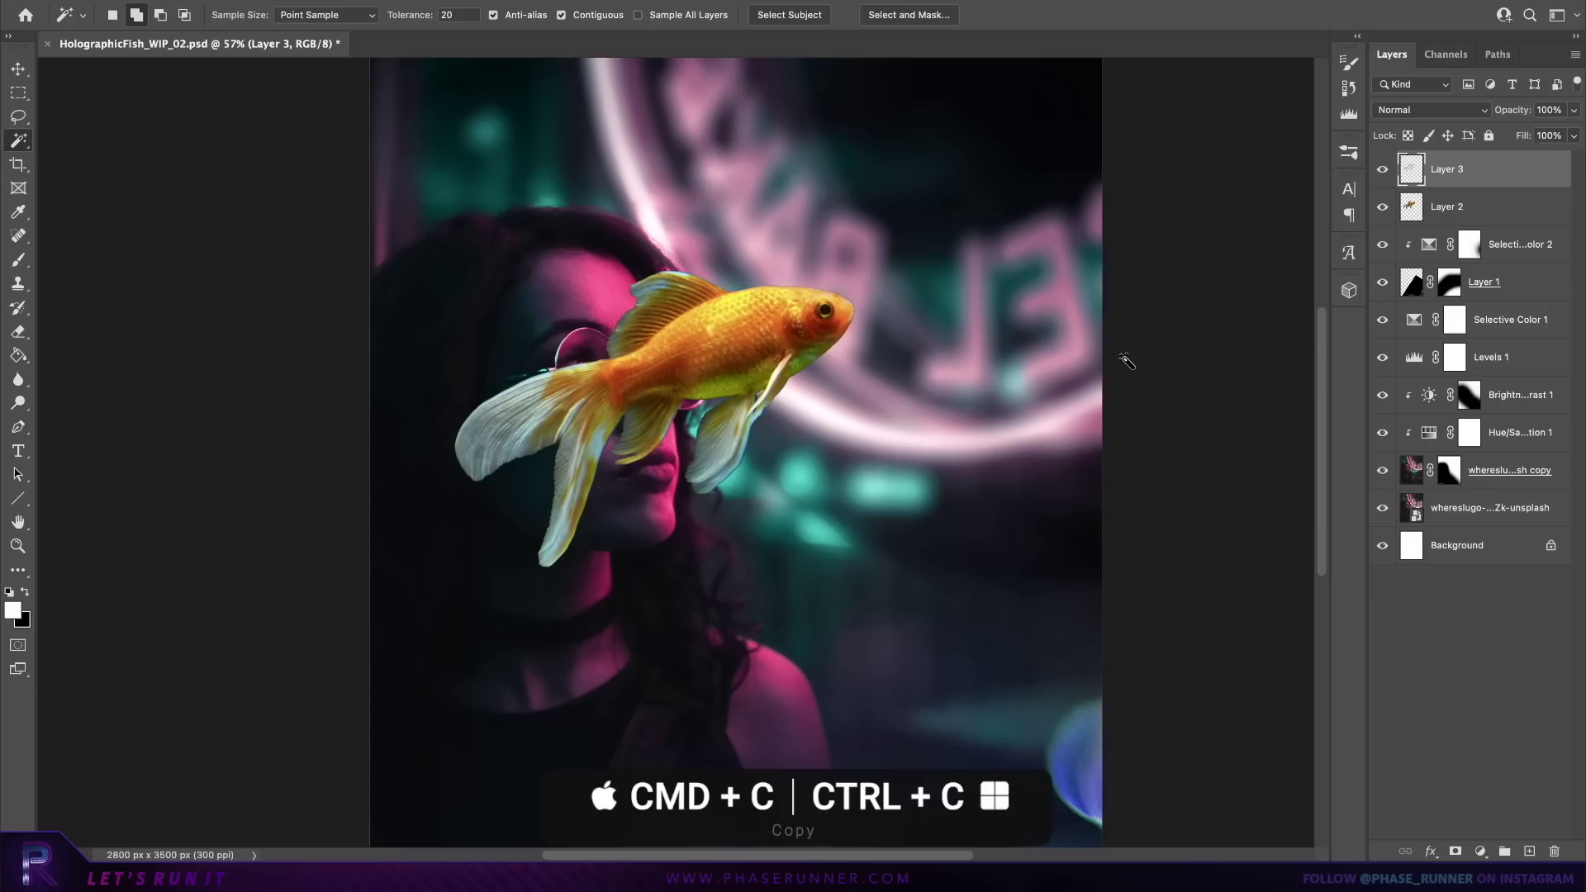
{"action": "right_click", "coordinate": [1468, 209]}
{"action": "left_click", "coordinate": [1363, 142]}
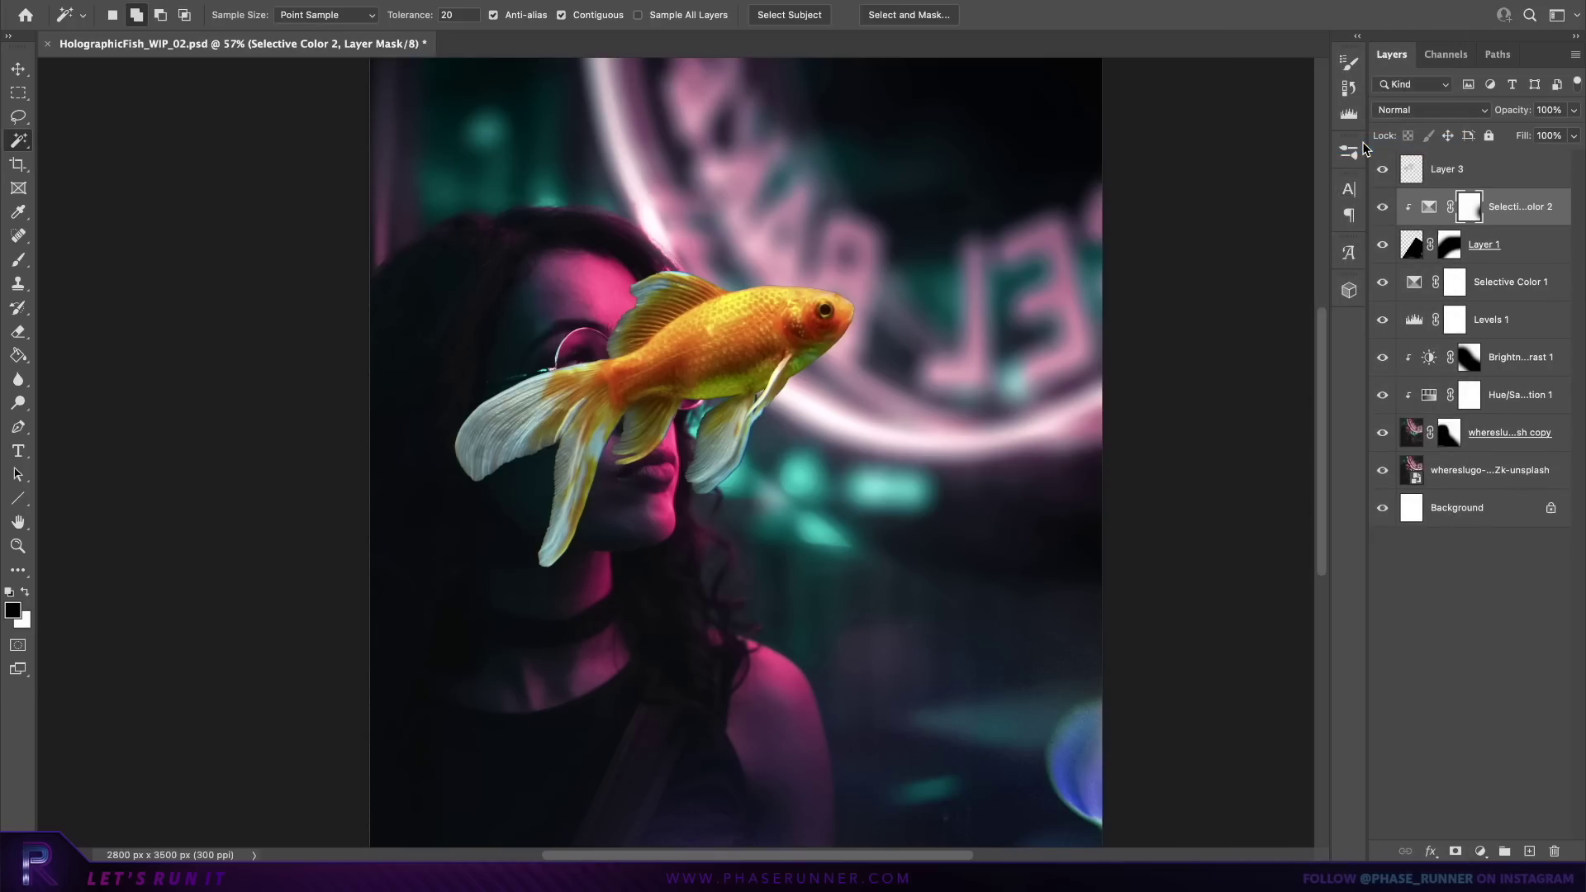
{"action": "left_click", "coordinate": [1492, 177]}
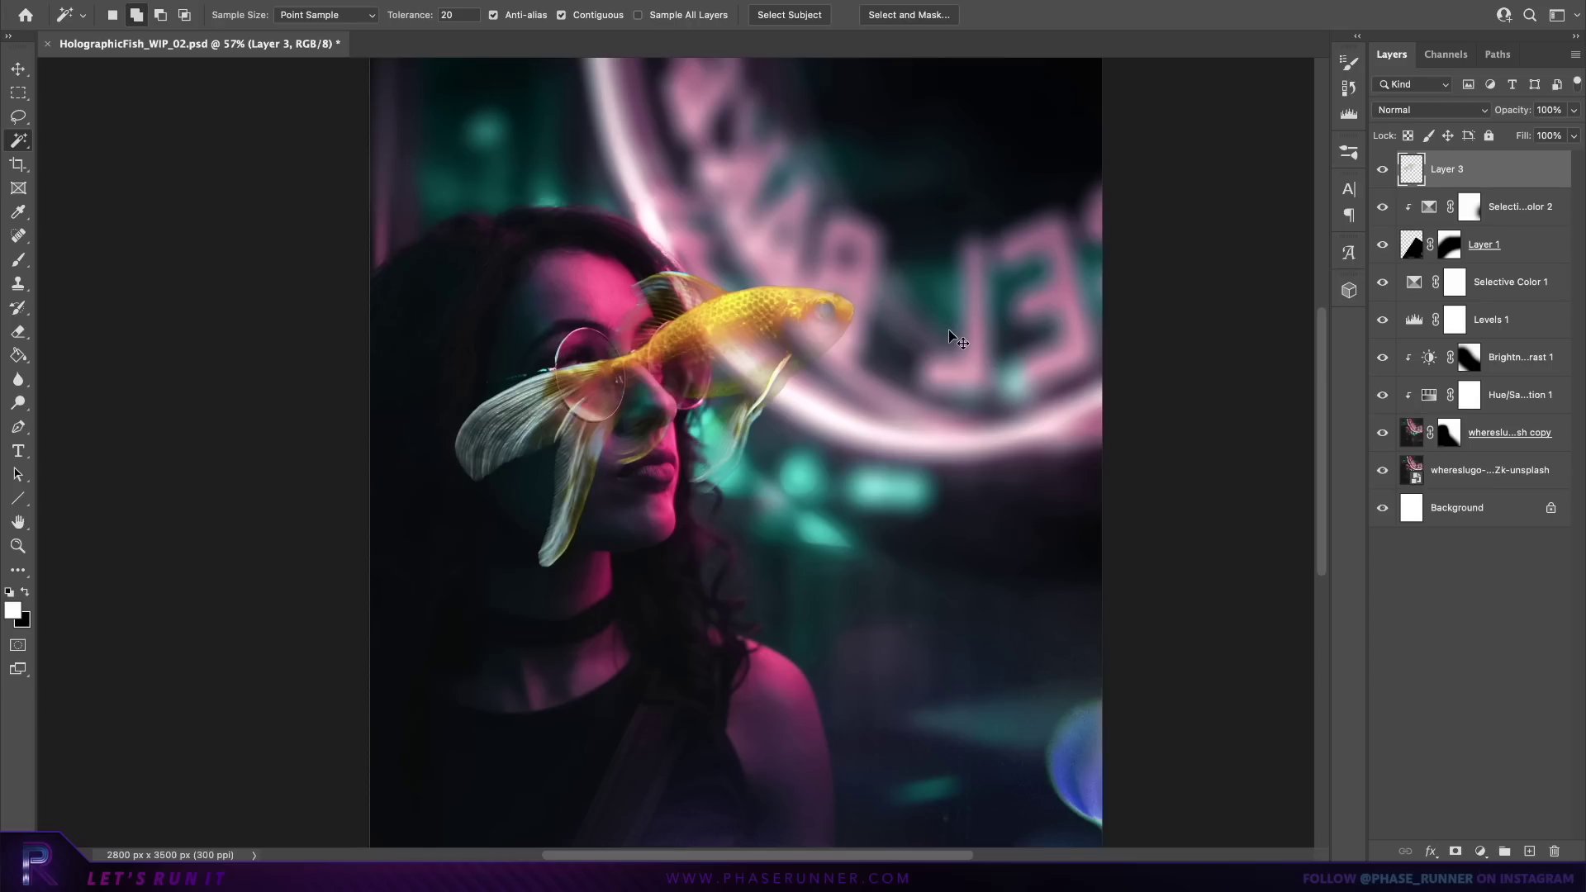
Step: Flip the translucent goldfish horizontally, scale it to about 55% and move it to the dark area near the image's upper-right corner
{"action": "key", "text": "super+t"}
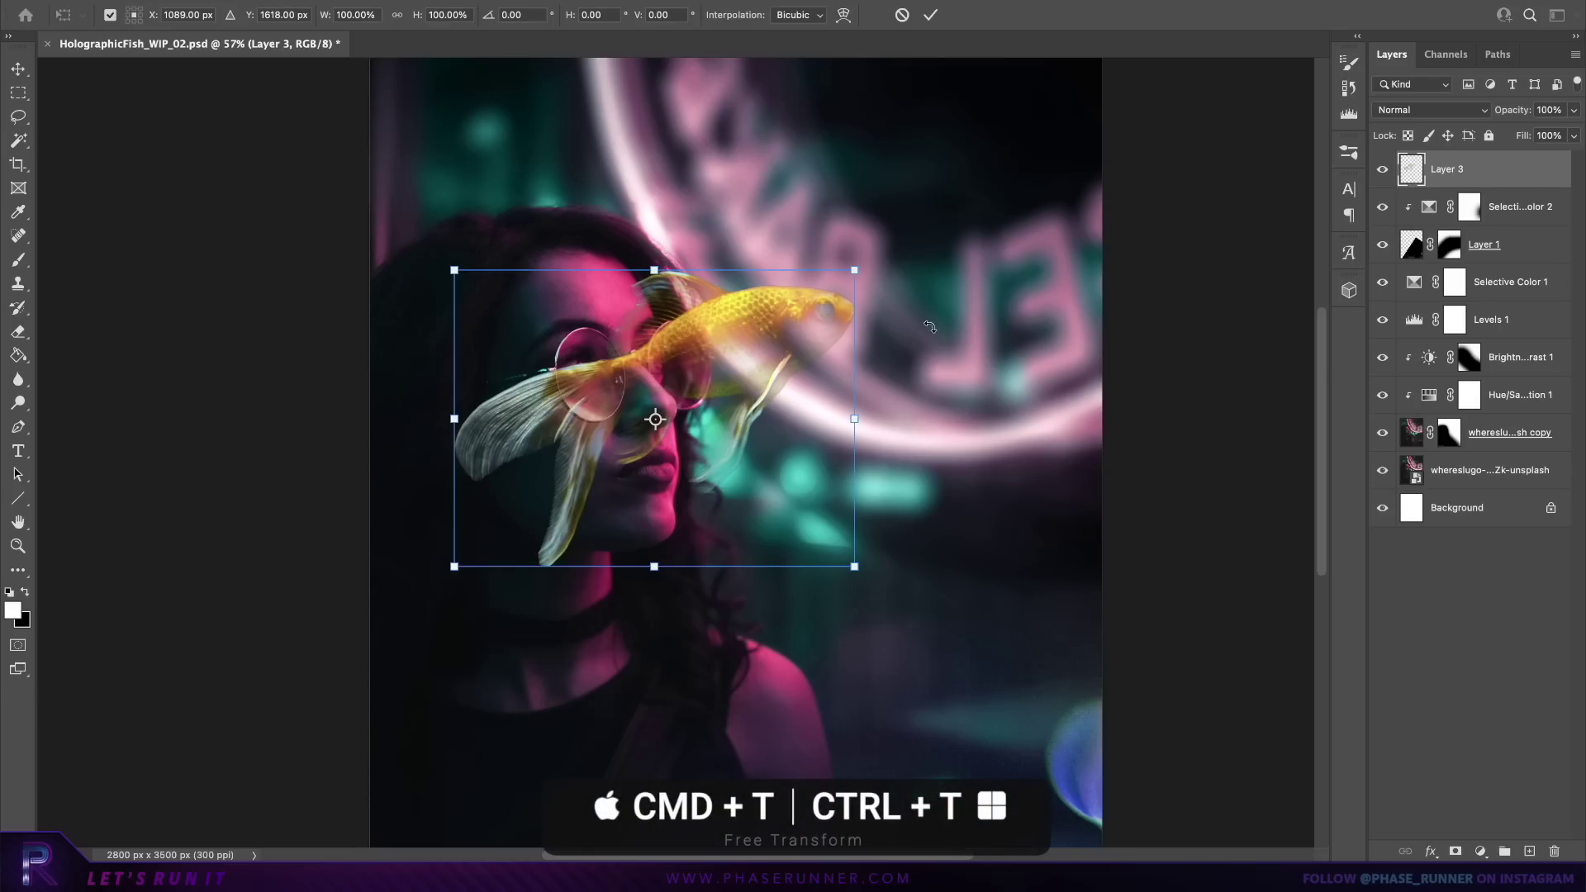
{"action": "right_click", "coordinate": [789, 308]}
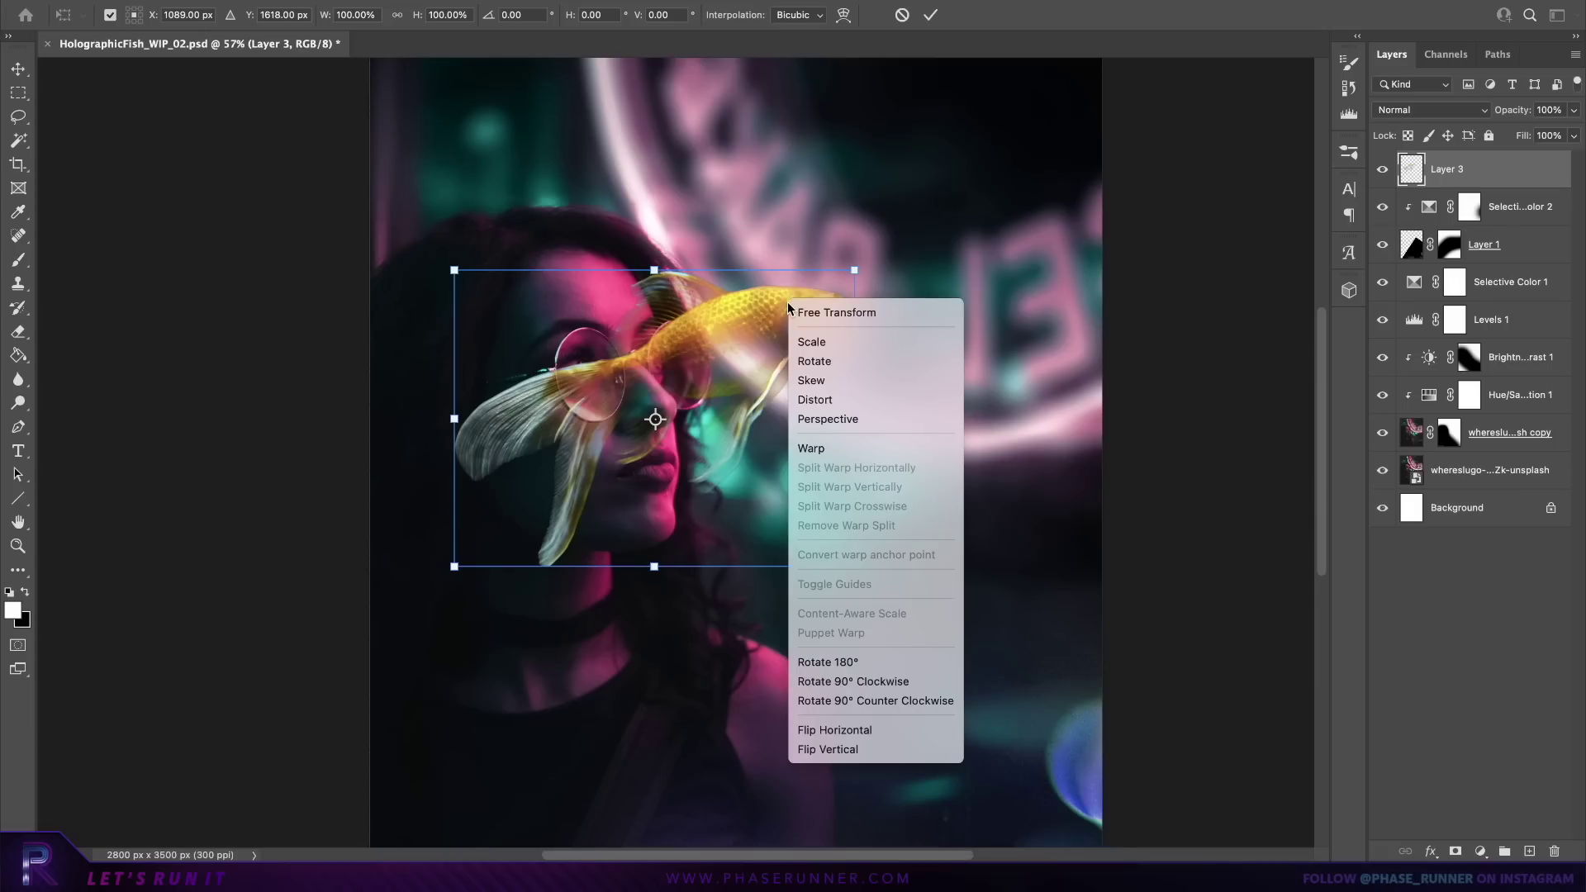
{"action": "left_click", "coordinate": [865, 730]}
{"action": "left_click_drag", "start_coordinate": [763, 427], "coordinate": [1020, 249]}
{"action": "left_click_drag", "start_coordinate": [1110, 387], "coordinate": [1009, 243]}
{"action": "scroll", "coordinate": [1085, 328], "scroll_direction": "up", "scroll_amount": 3}
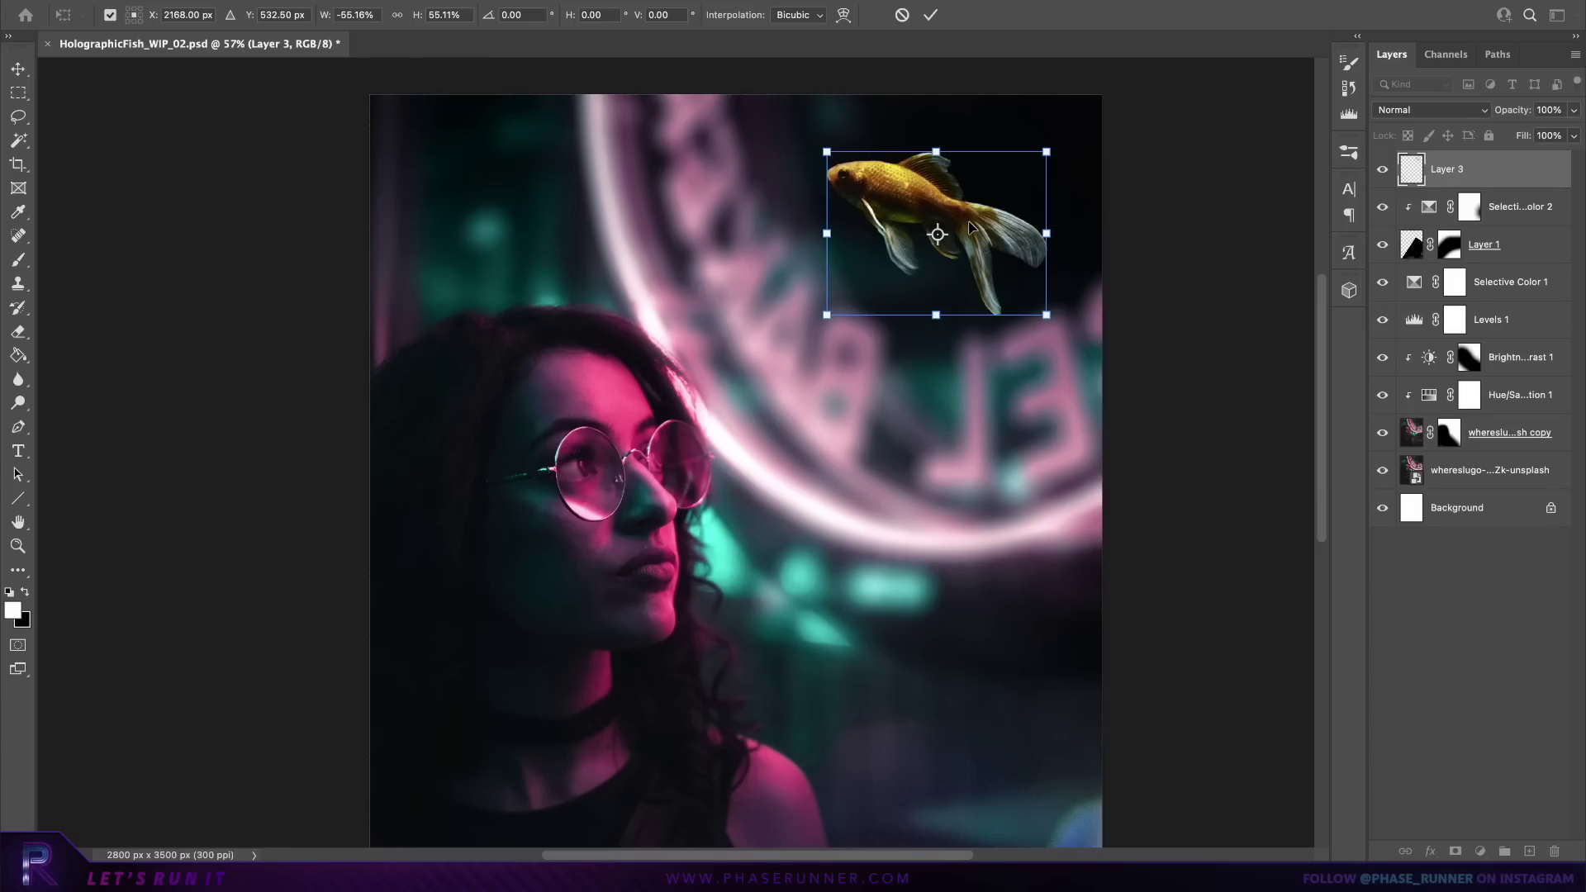
{"action": "key", "text": "Return"}
{"action": "key", "text": "w"}
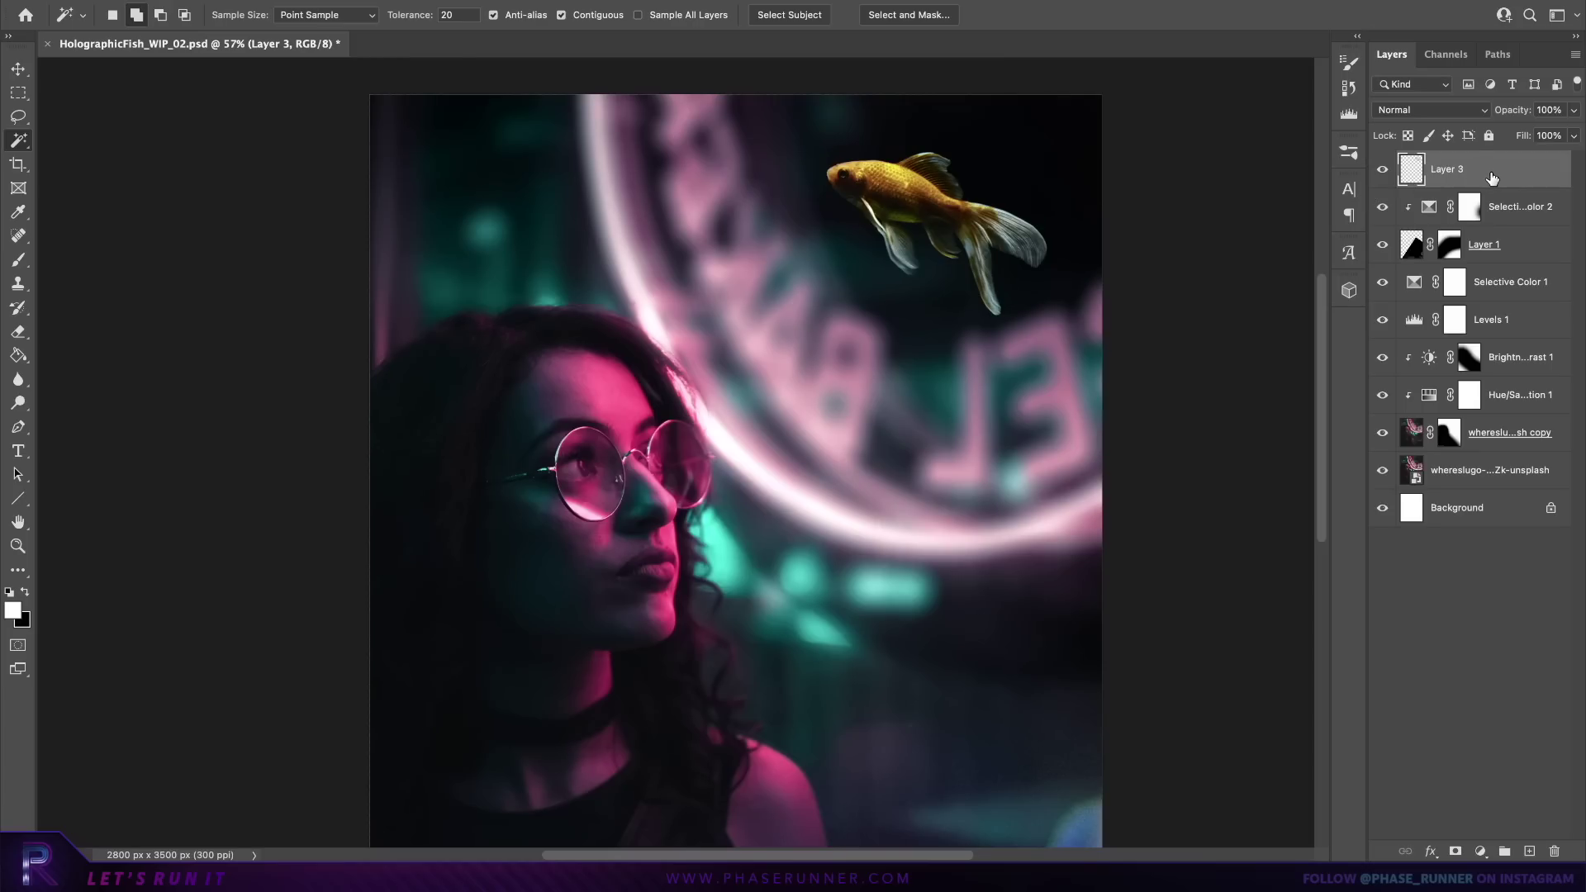
Step: Set the fish layer's blend mode to Screen and add an Inner Glow in ff0054 with Linear Dodge (Add), 86% opacity and 13 px size
{"action": "left_click", "coordinate": [1435, 107]}
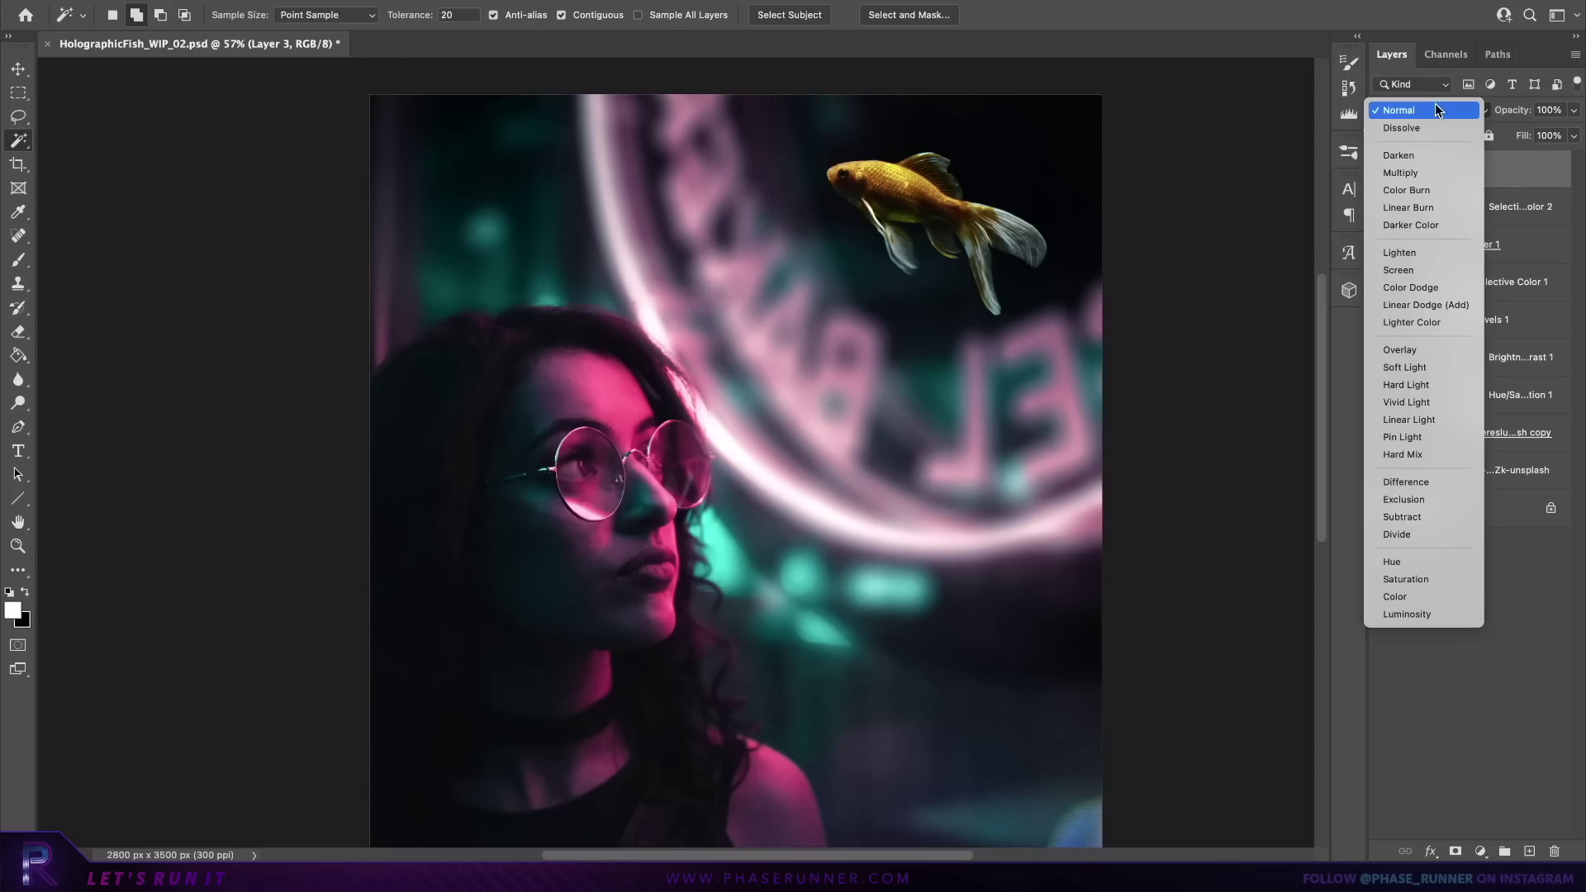
{"action": "left_click", "coordinate": [1426, 269]}
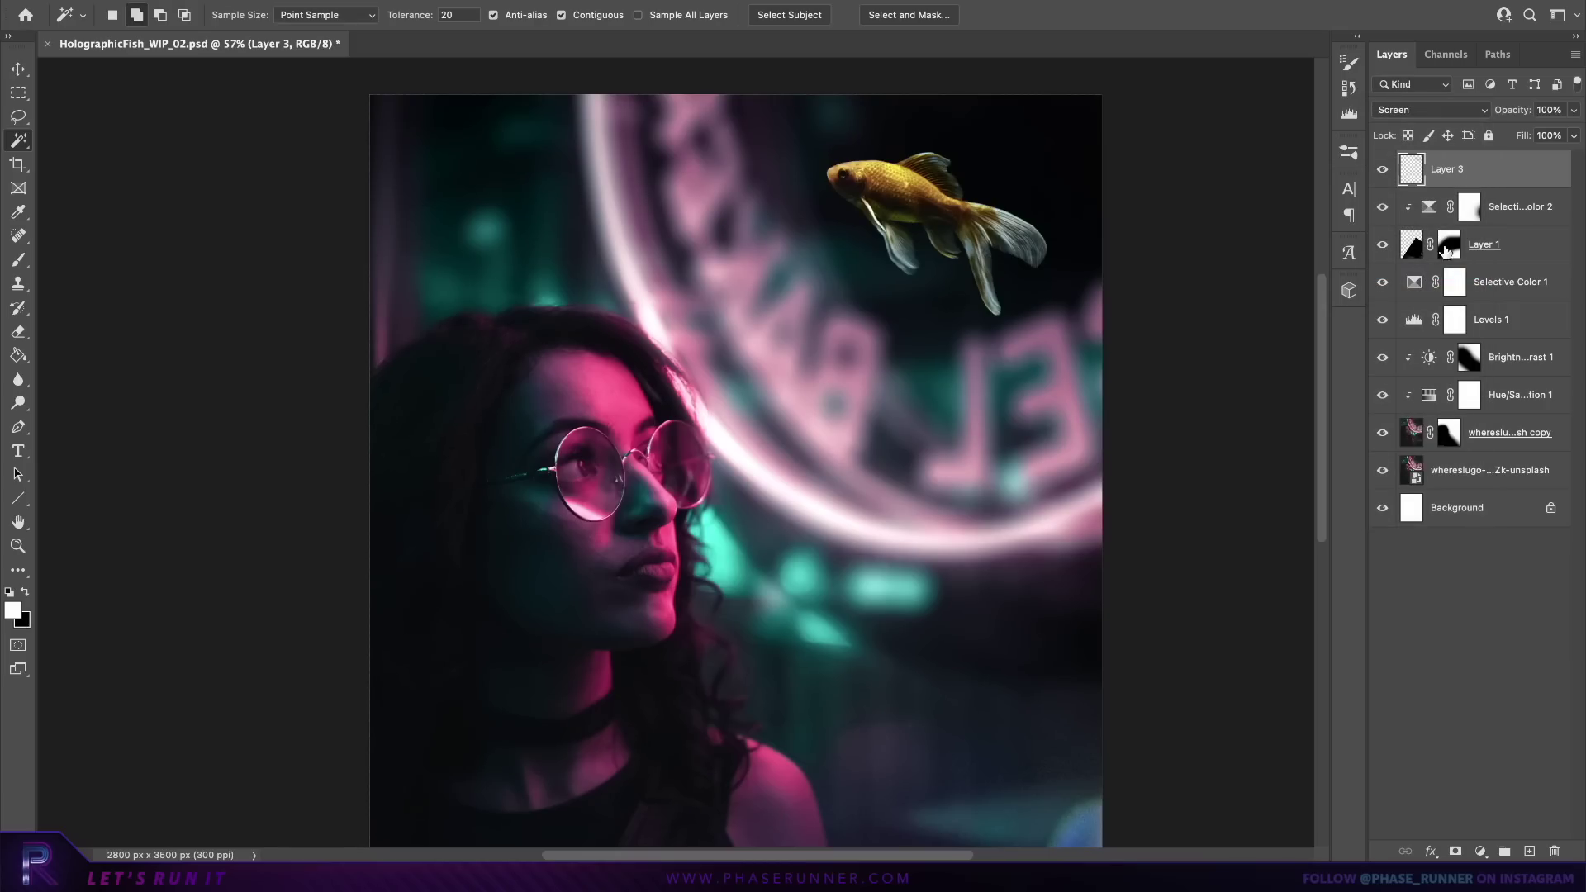
{"action": "double_click", "coordinate": [1518, 175]}
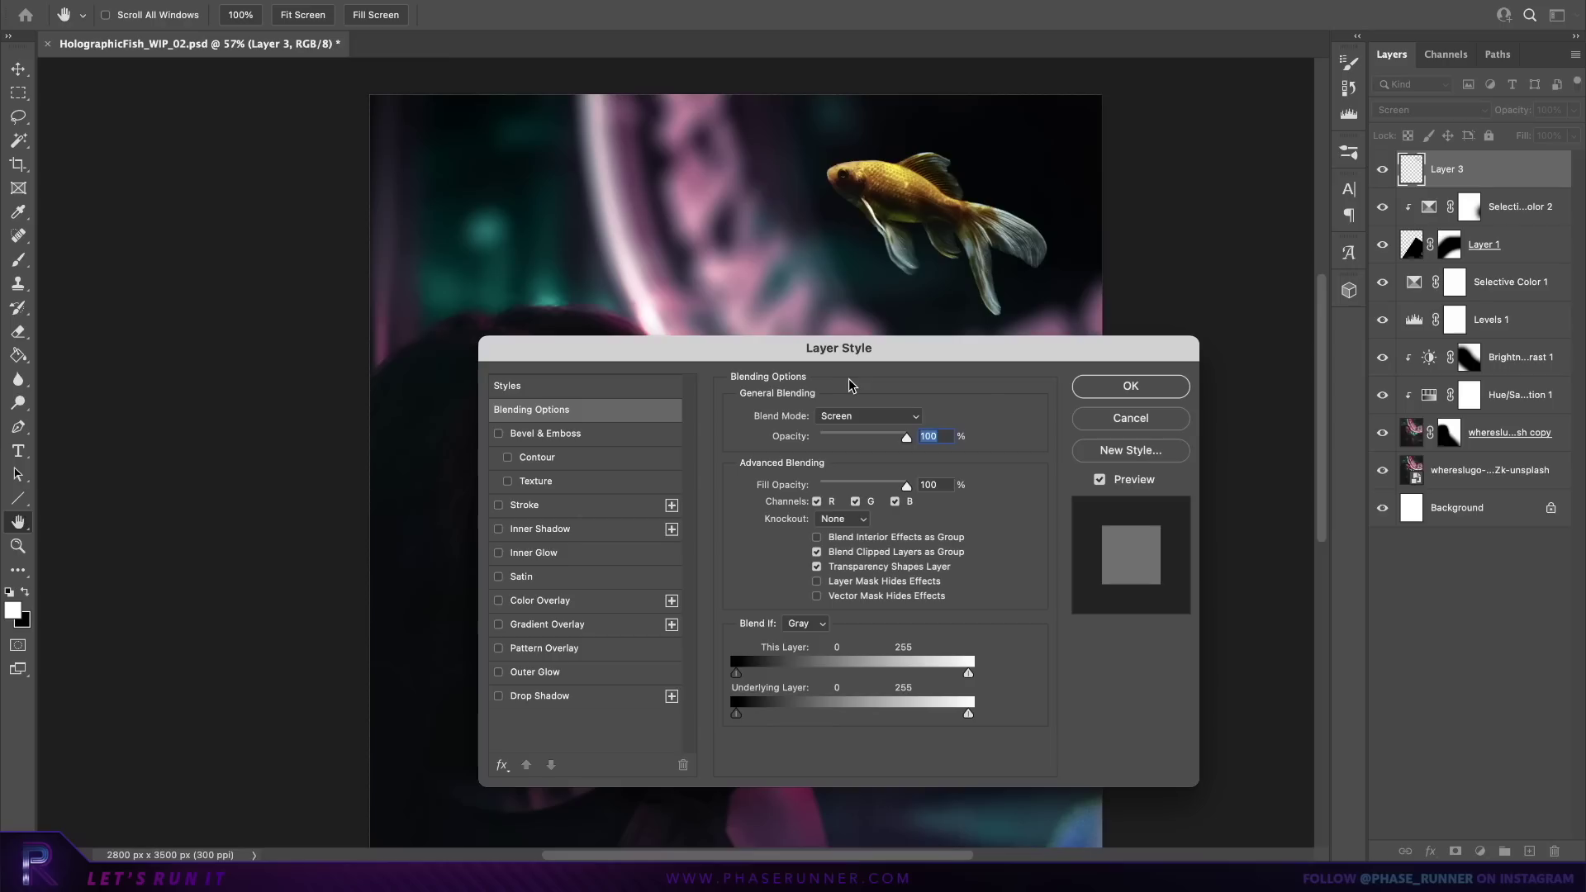
{"action": "left_click", "coordinate": [549, 562]}
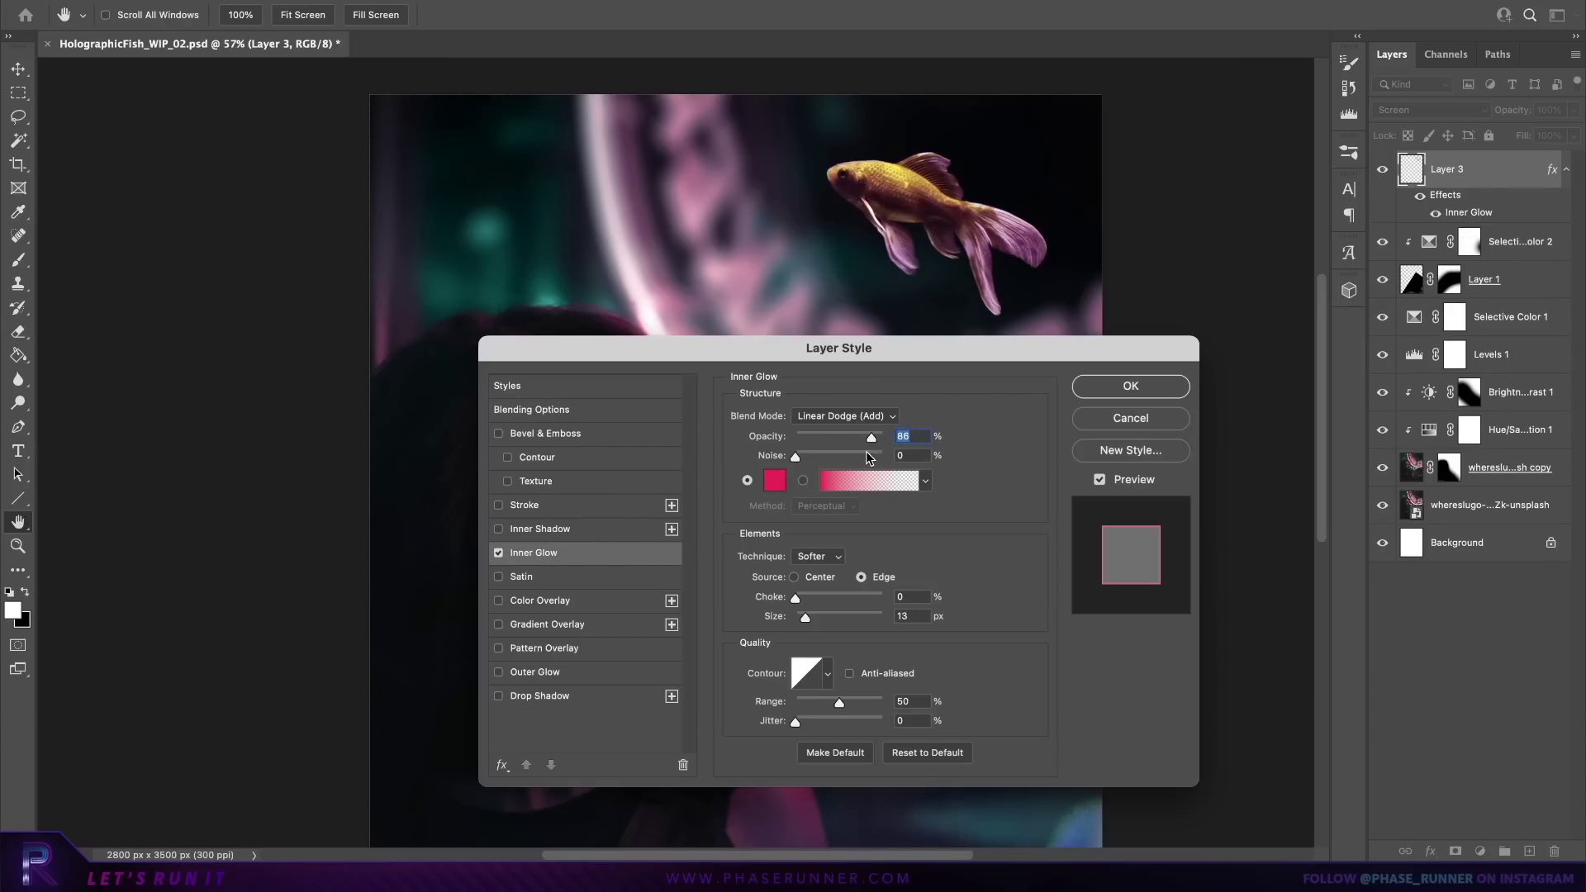
{"action": "left_click", "coordinate": [774, 481]}
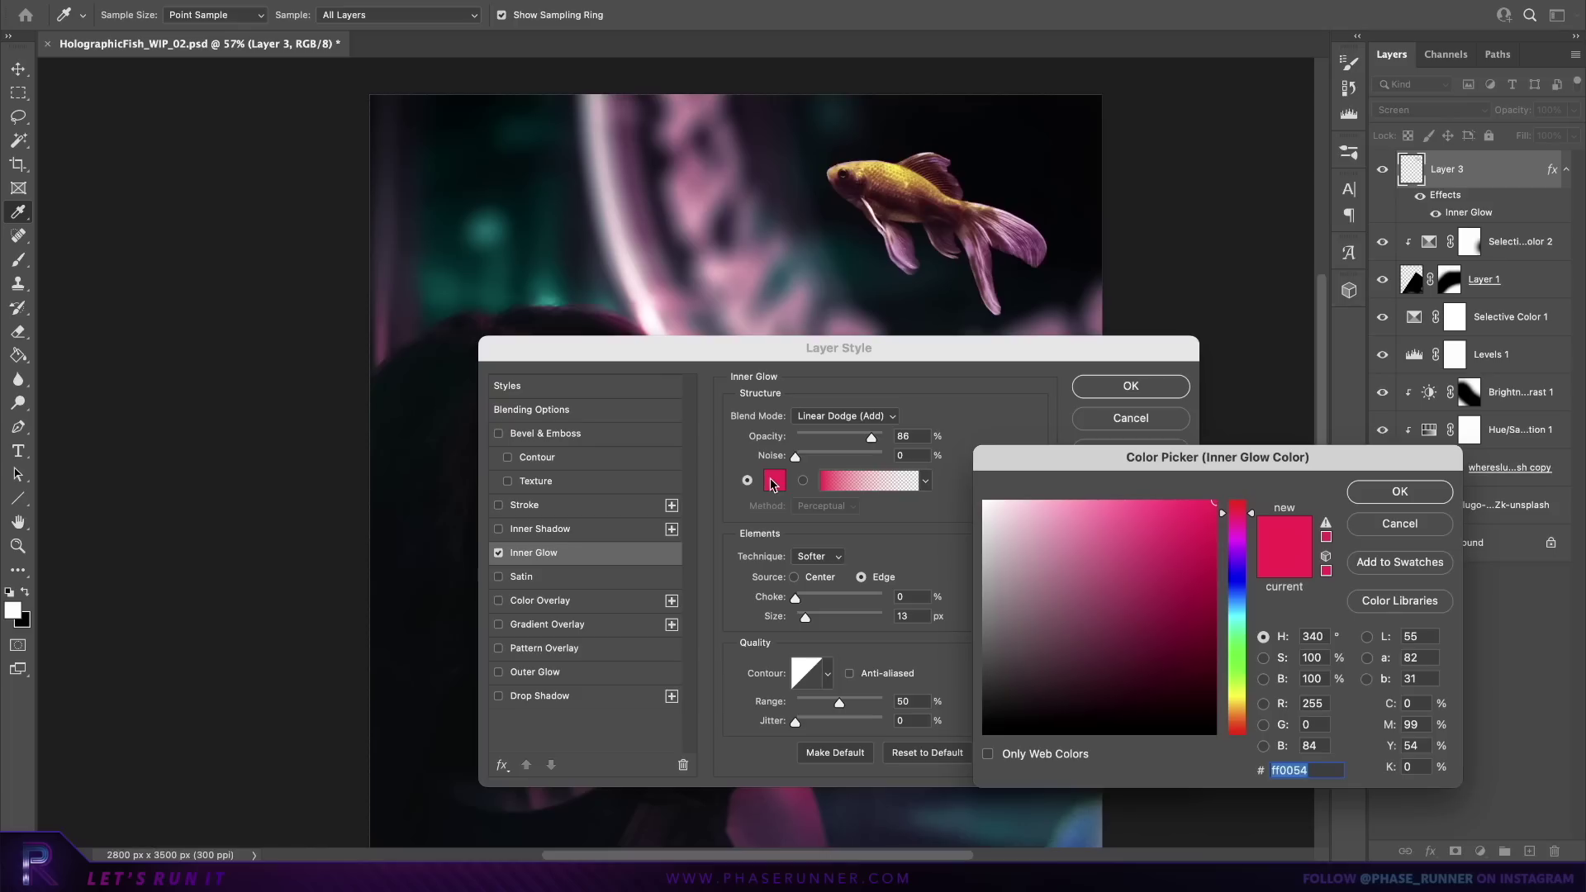
{"action": "left_click", "coordinate": [1323, 773]}
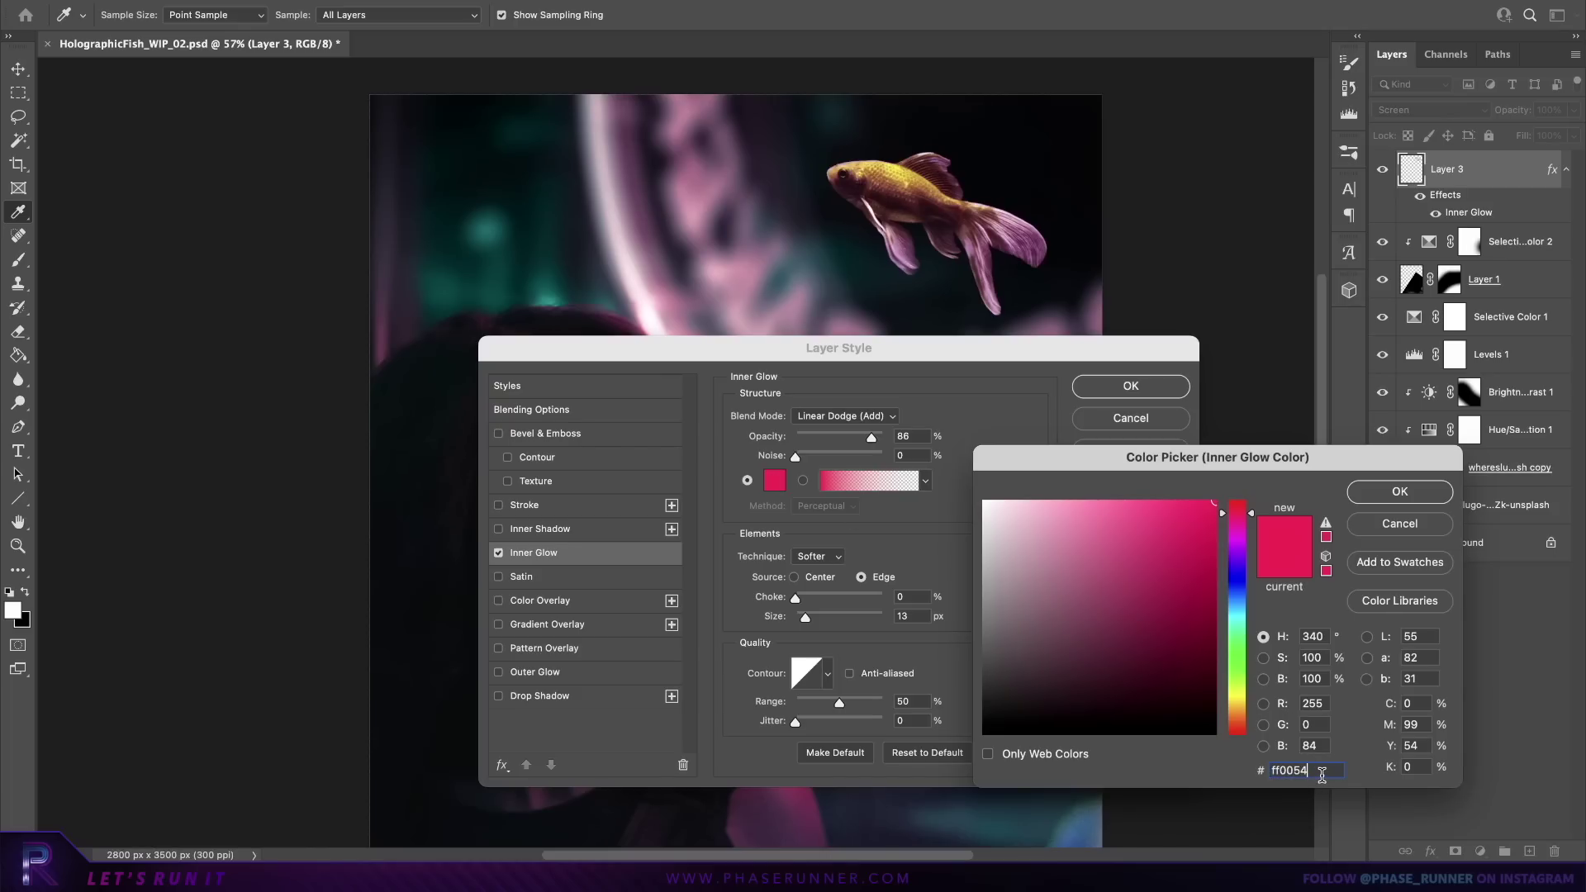
{"action": "left_click", "coordinate": [1369, 494]}
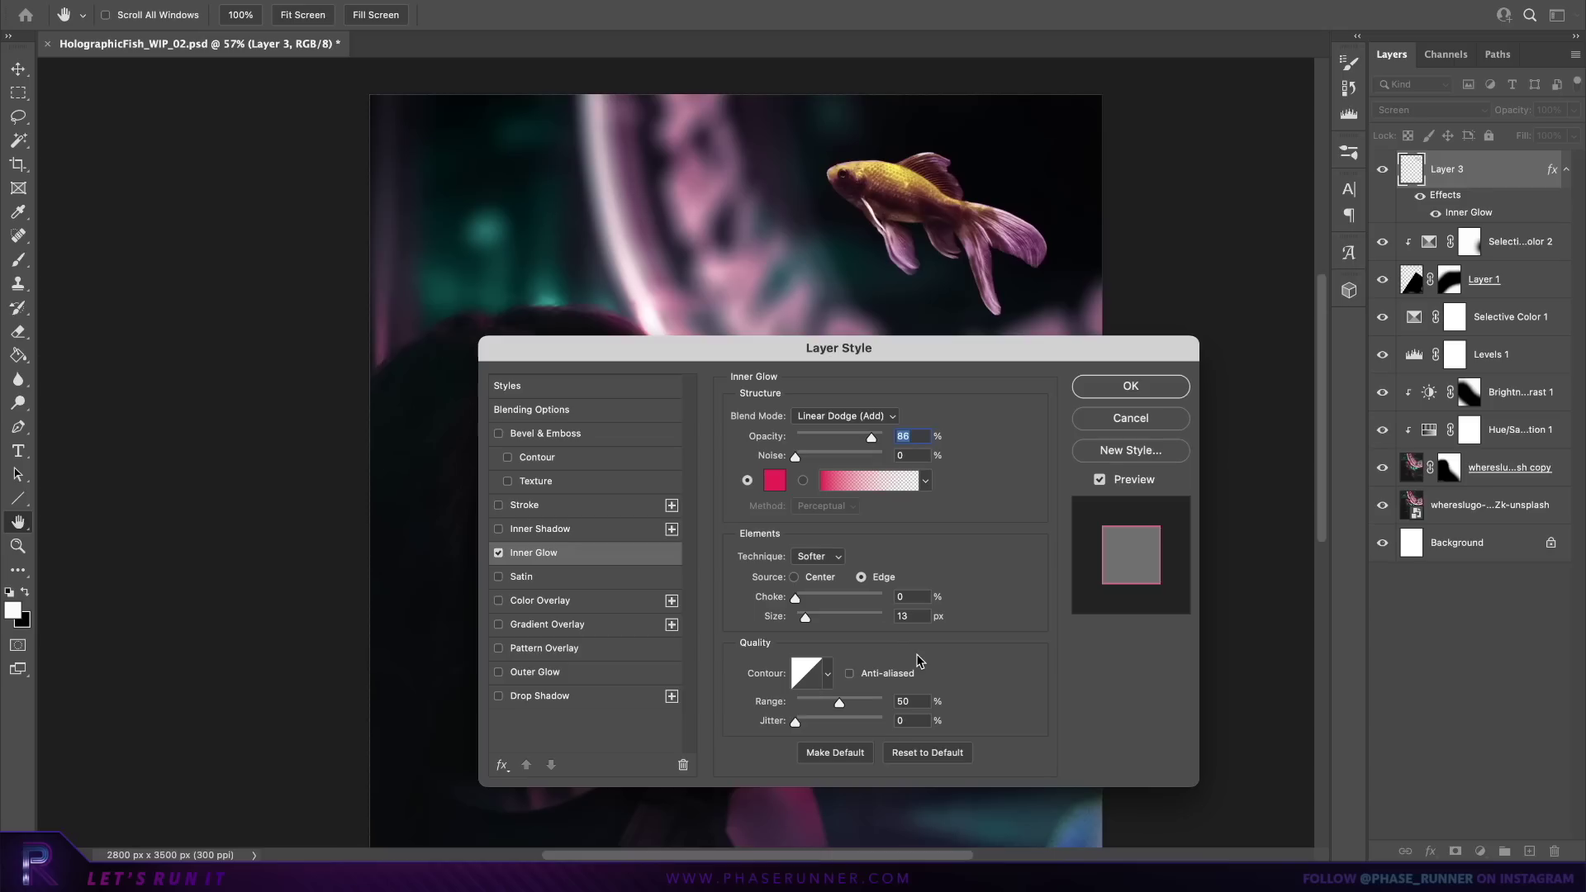
Step: Add an Outer Glow to the fish in 741132 with Screen blending, 75% opacity and 250 px size
{"action": "left_click", "coordinate": [533, 672]}
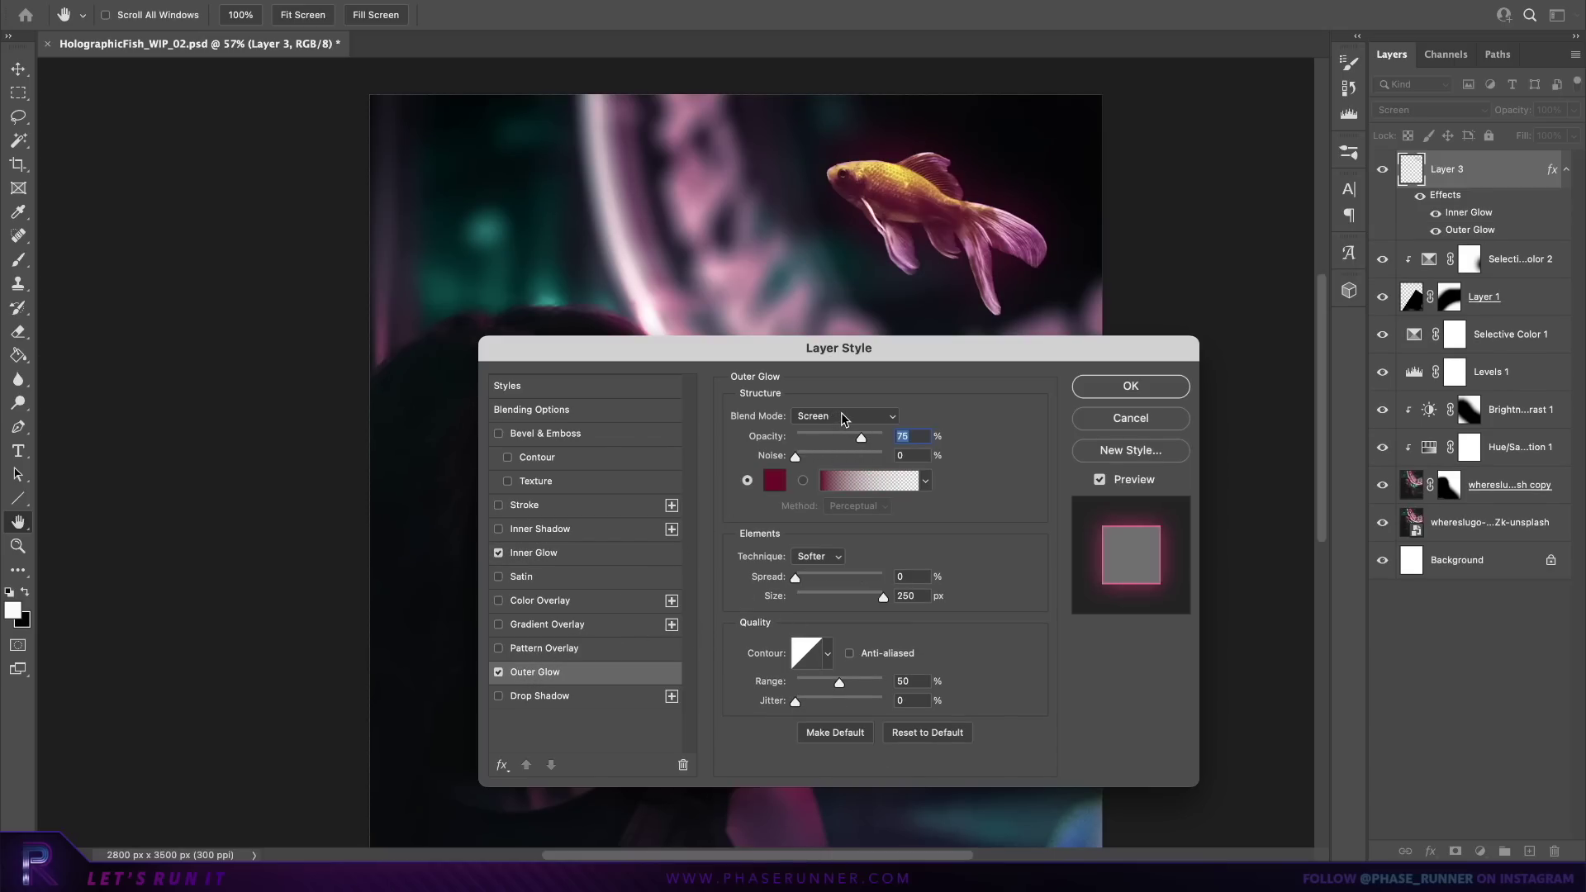
{"action": "left_click", "coordinate": [775, 483]}
{"action": "left_click", "coordinate": [1323, 767]}
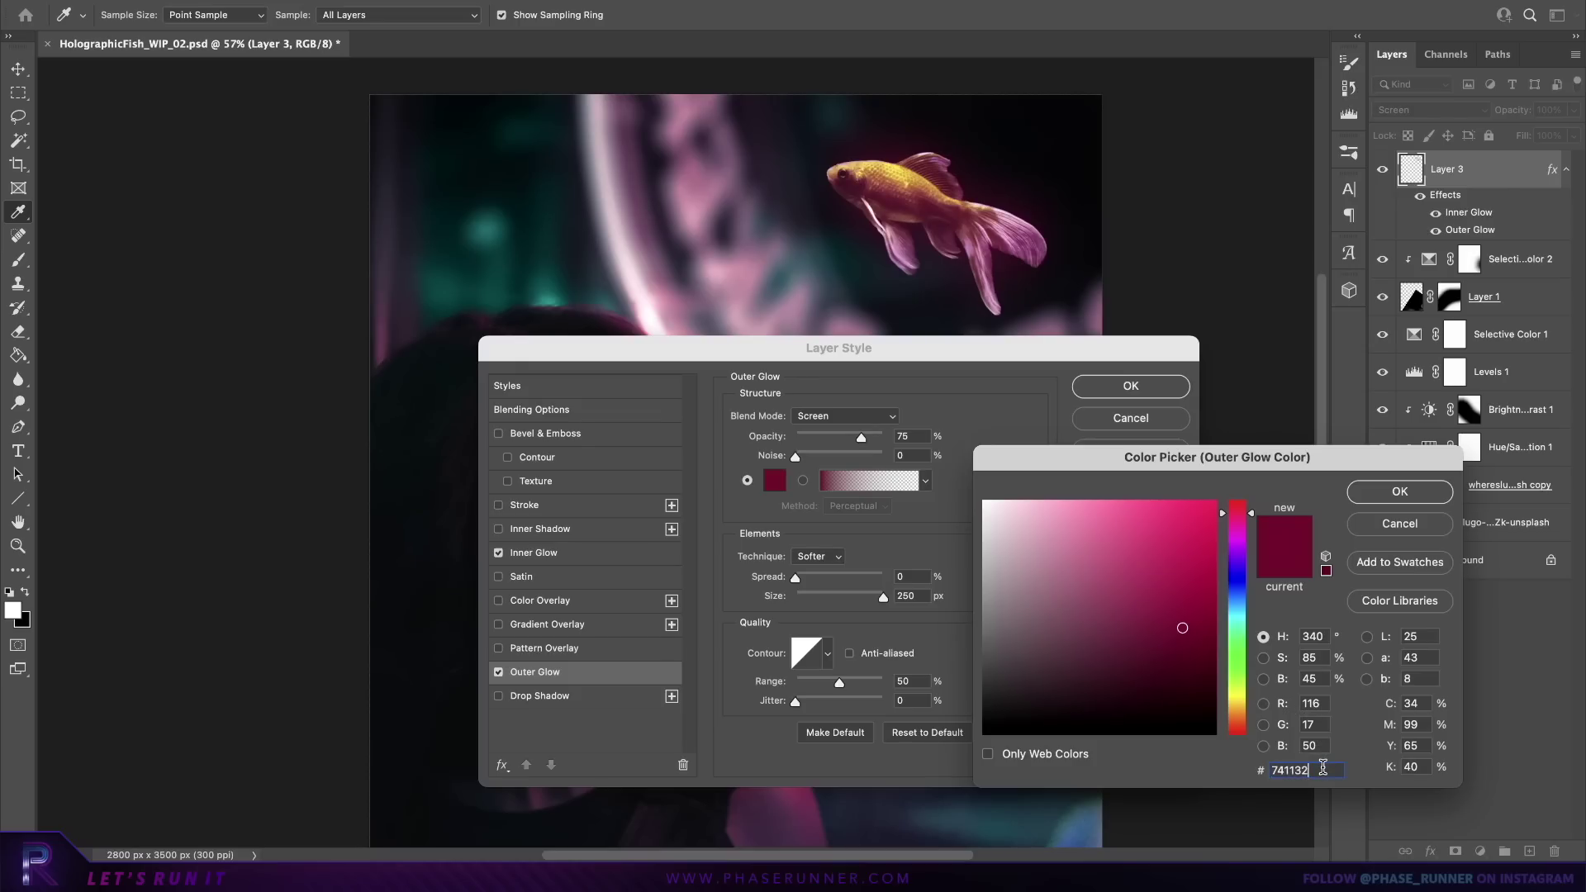
{"action": "left_click", "coordinate": [1374, 494]}
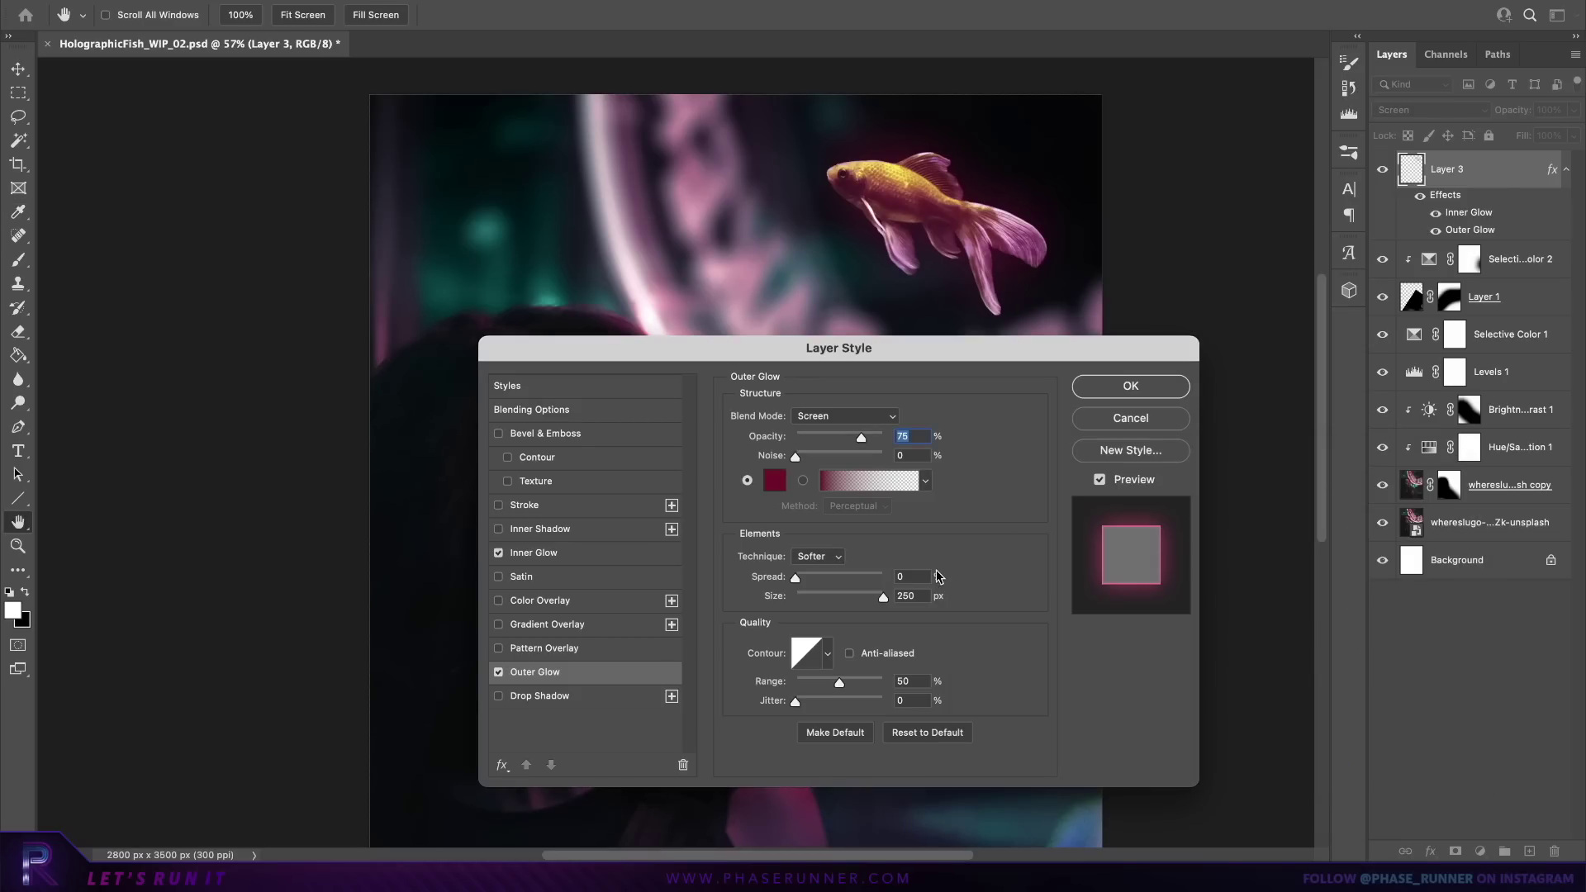
{"action": "left_click", "coordinate": [1117, 391]}
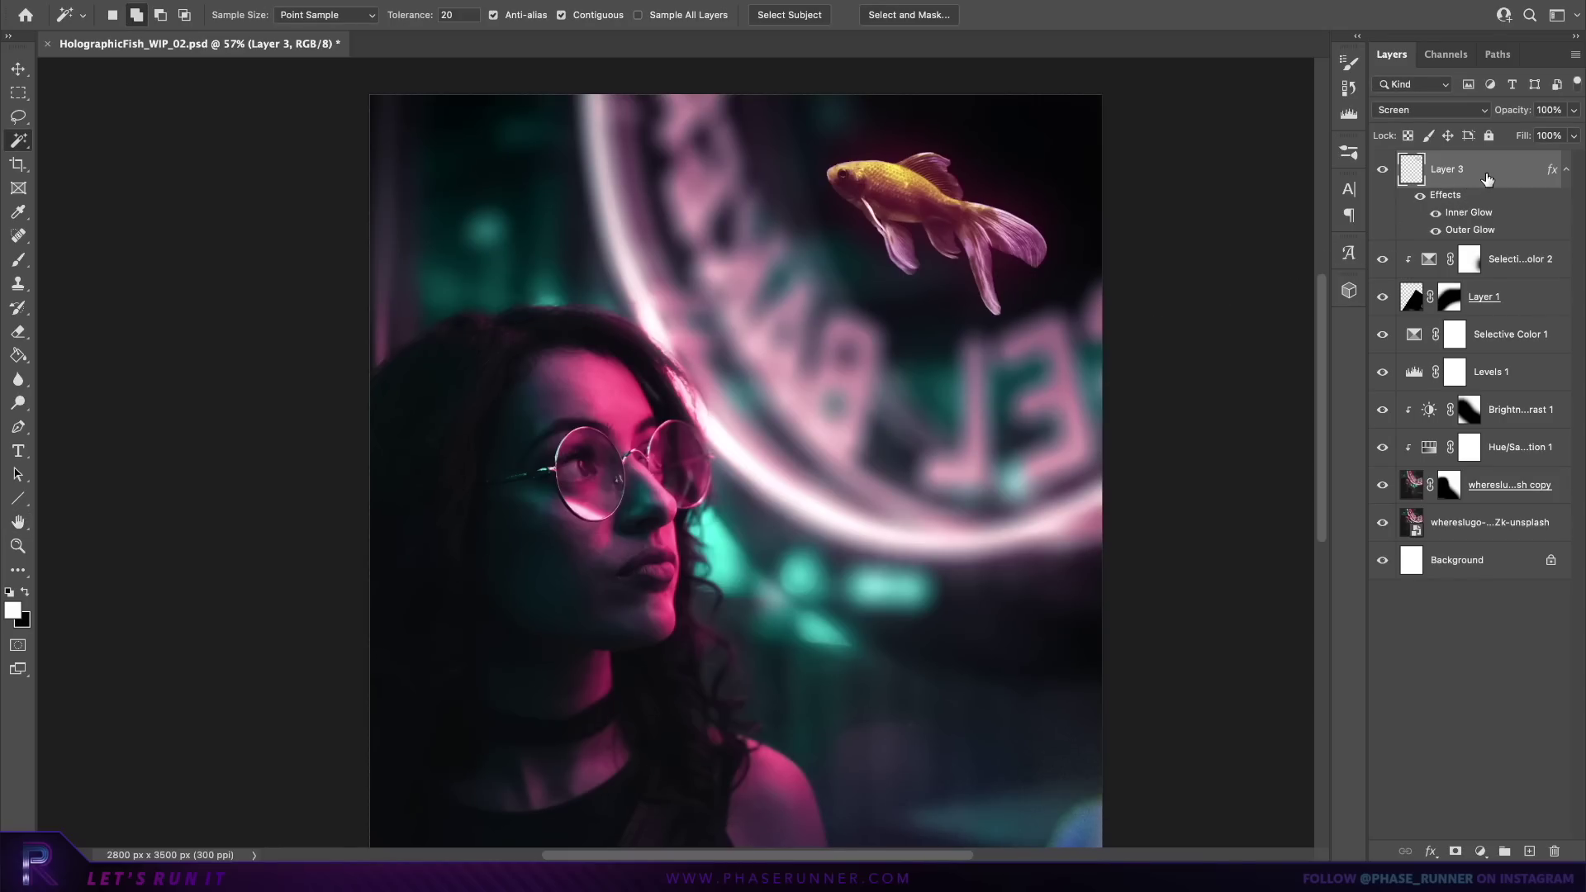
Step: Add a Hue/Saturation adjustment layer clipped to the fish layer and set its hue to -29
{"action": "left_click", "coordinate": [214, 1]}
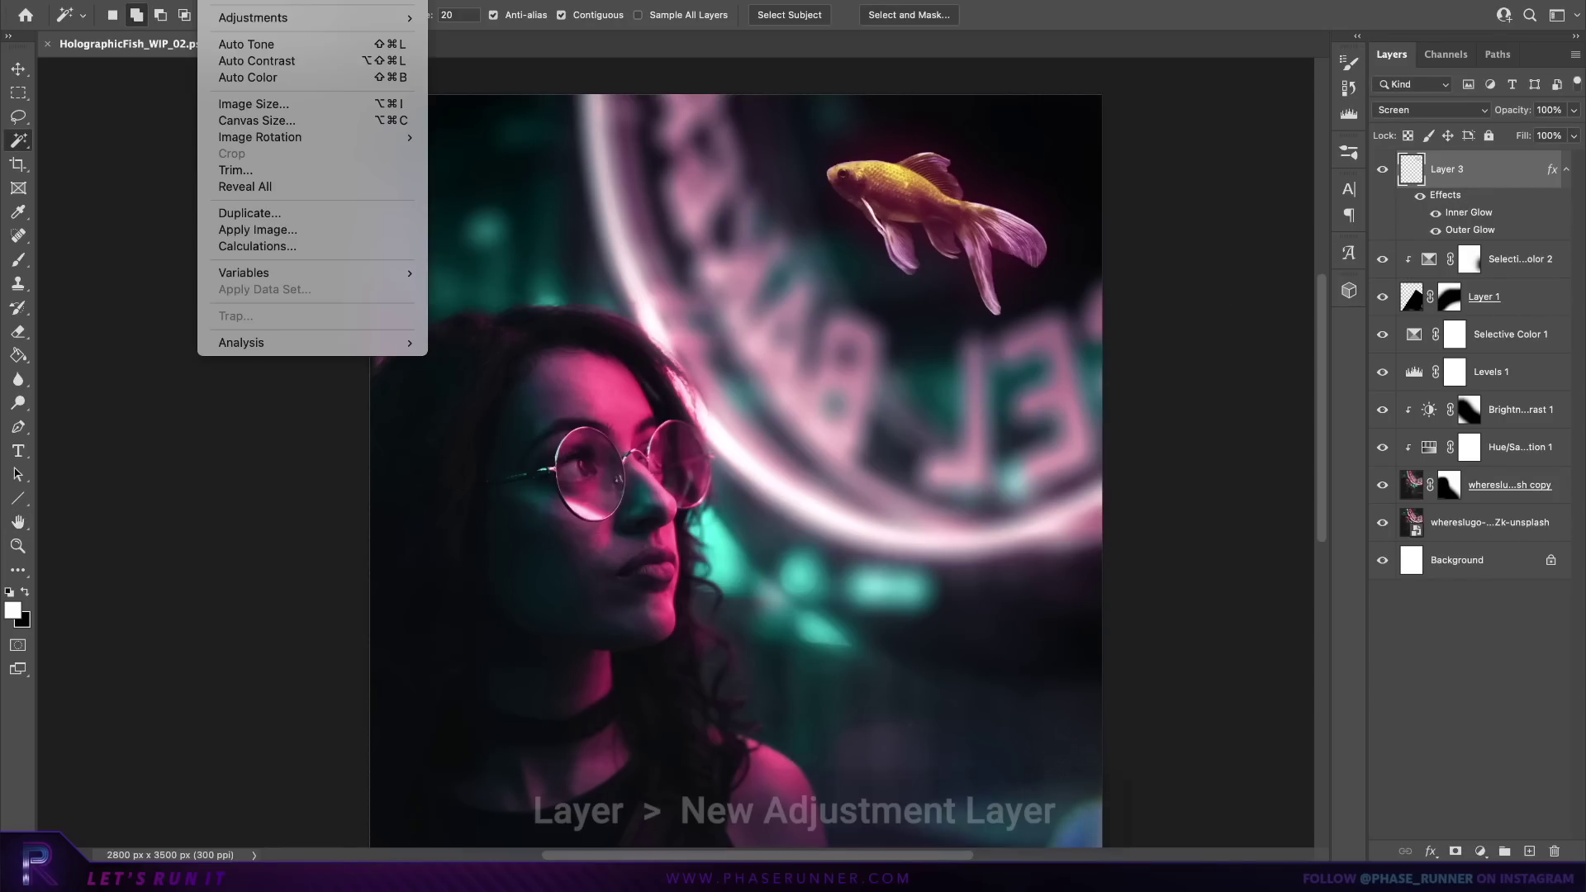
{"action": "mouse_move", "coordinate": [273, 1]}
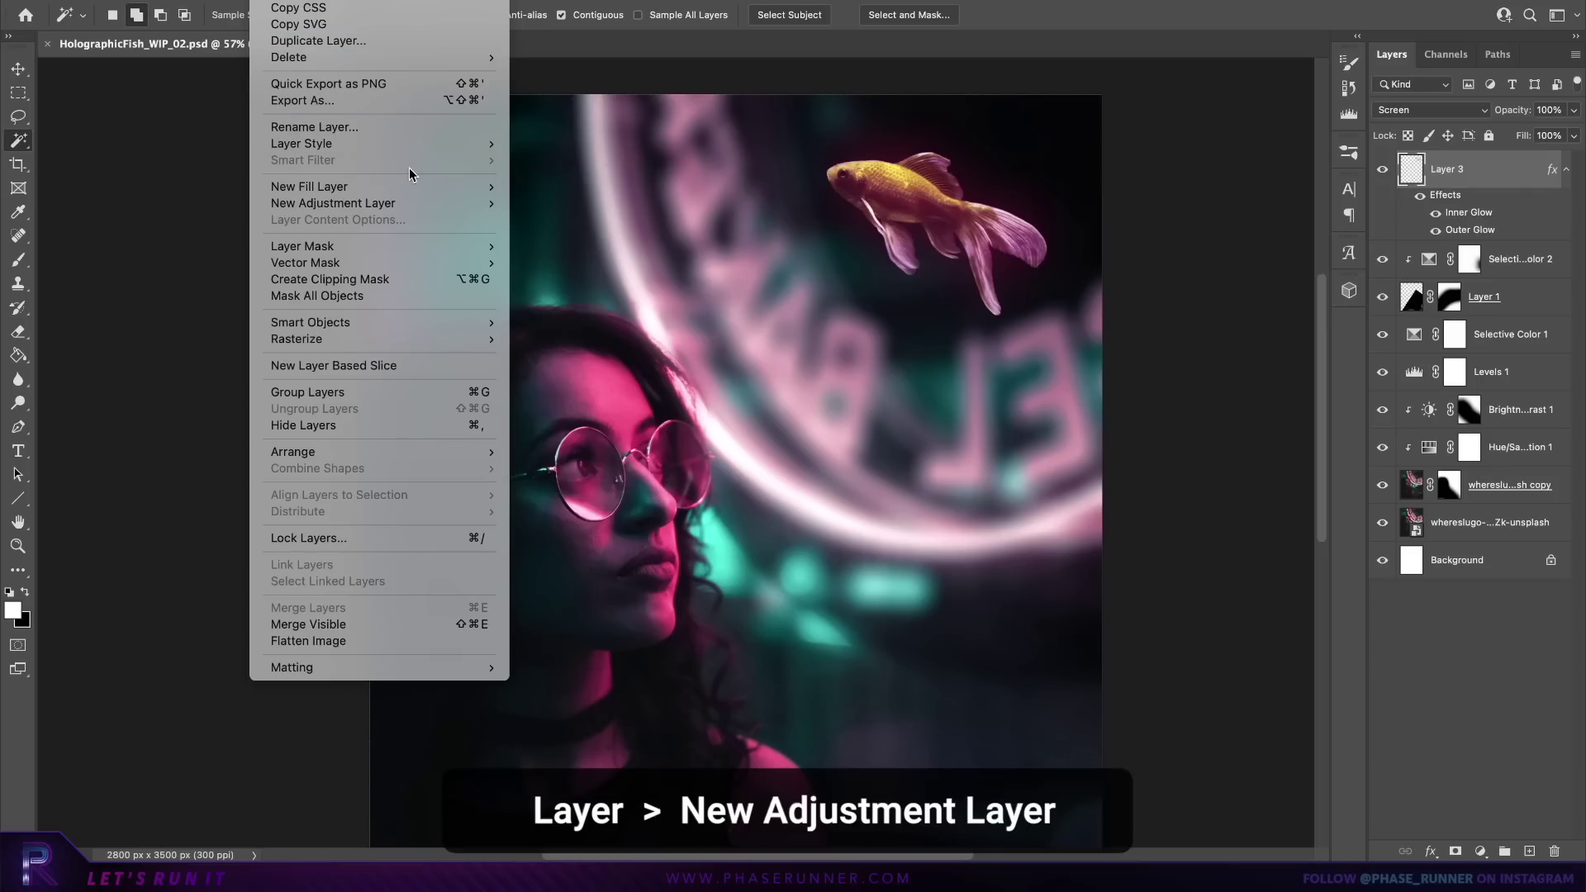
{"action": "mouse_move", "coordinate": [471, 205]}
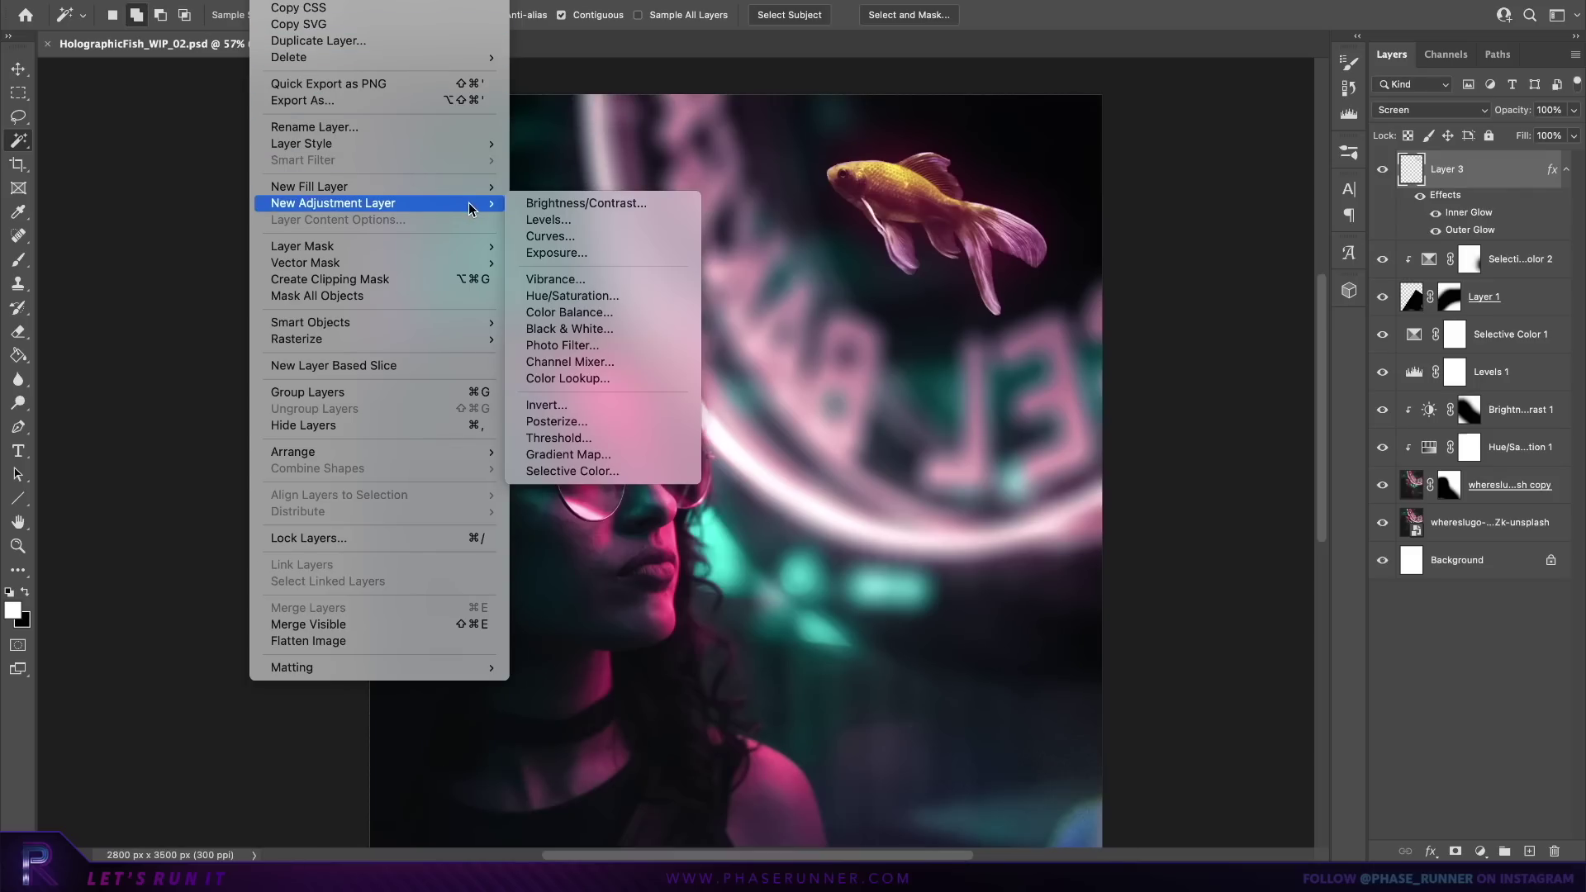
{"action": "left_click", "coordinate": [578, 295]}
{"action": "left_click", "coordinate": [995, 407]}
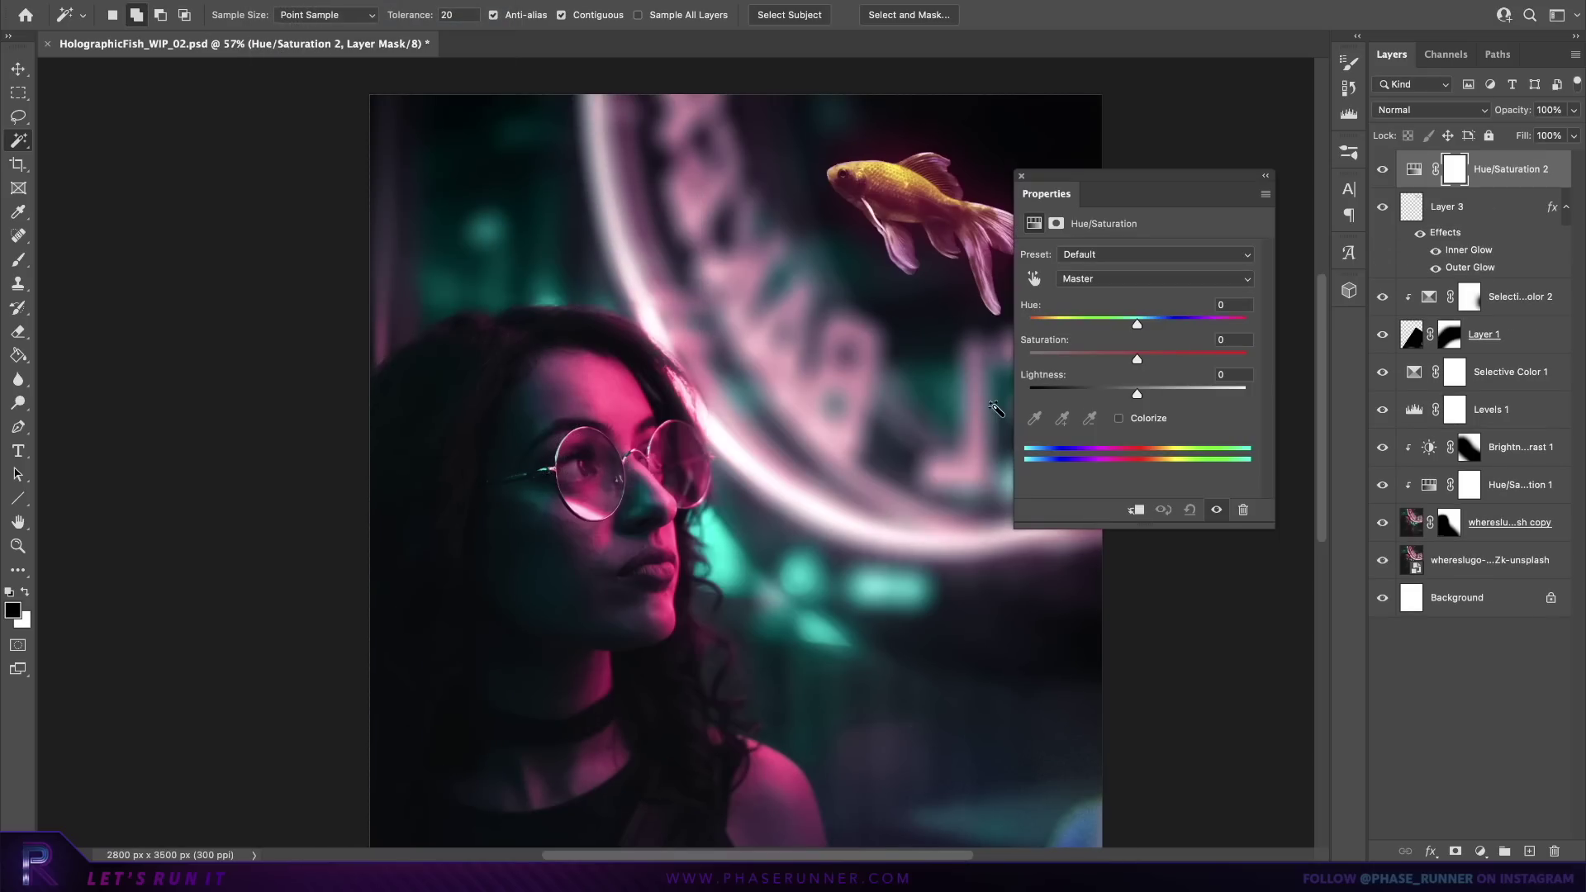
{"action": "left_click", "coordinate": [1137, 511]}
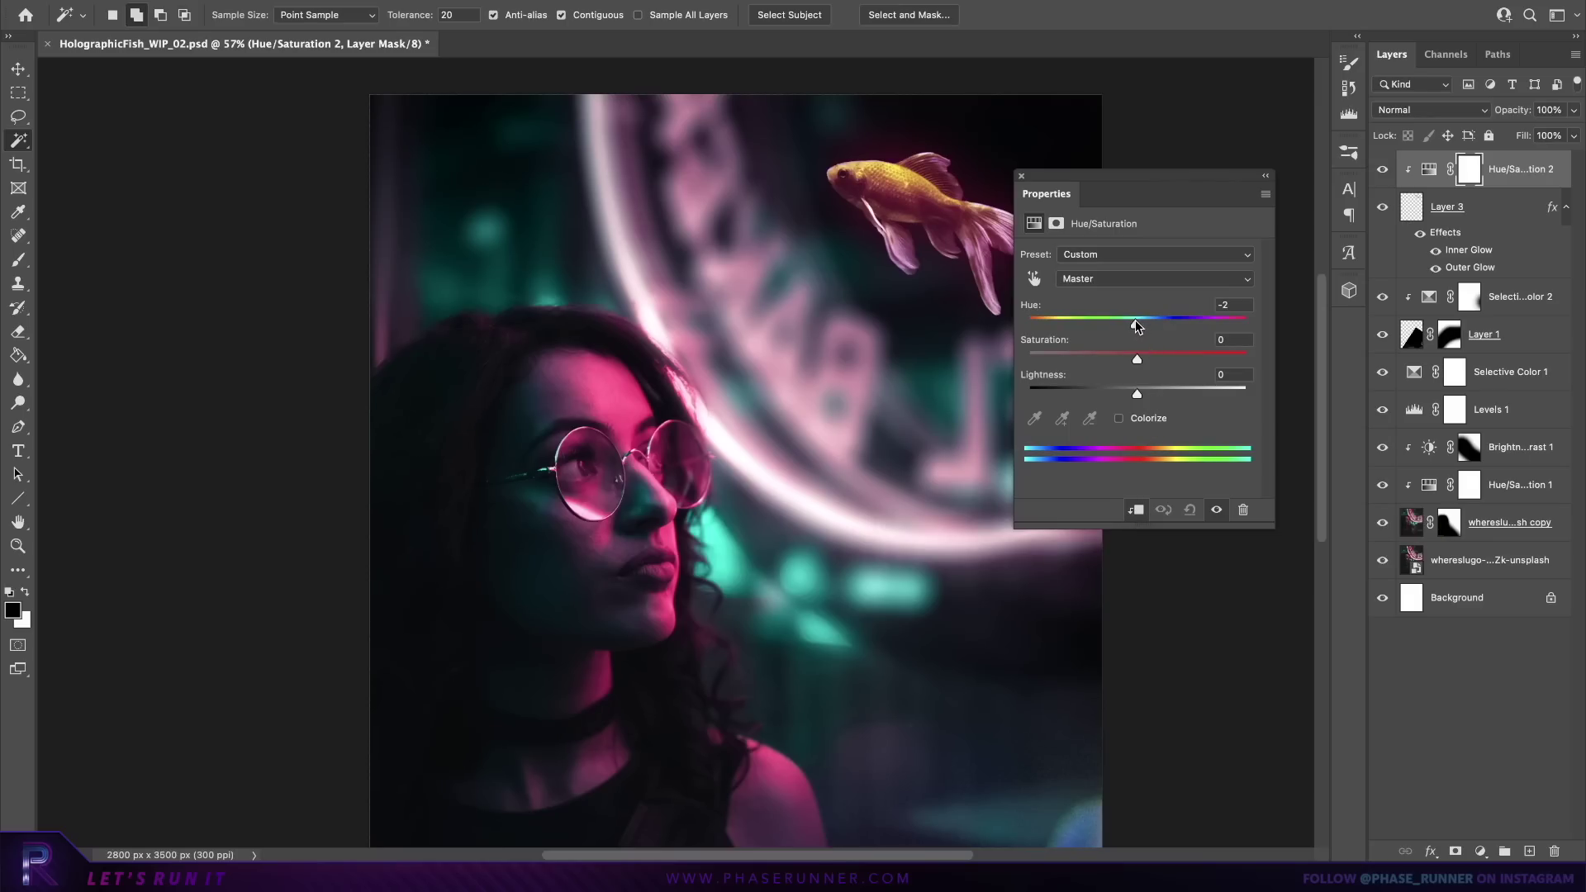
{"action": "left_click_drag", "start_coordinate": [1136, 325], "coordinate": [1106, 324]}
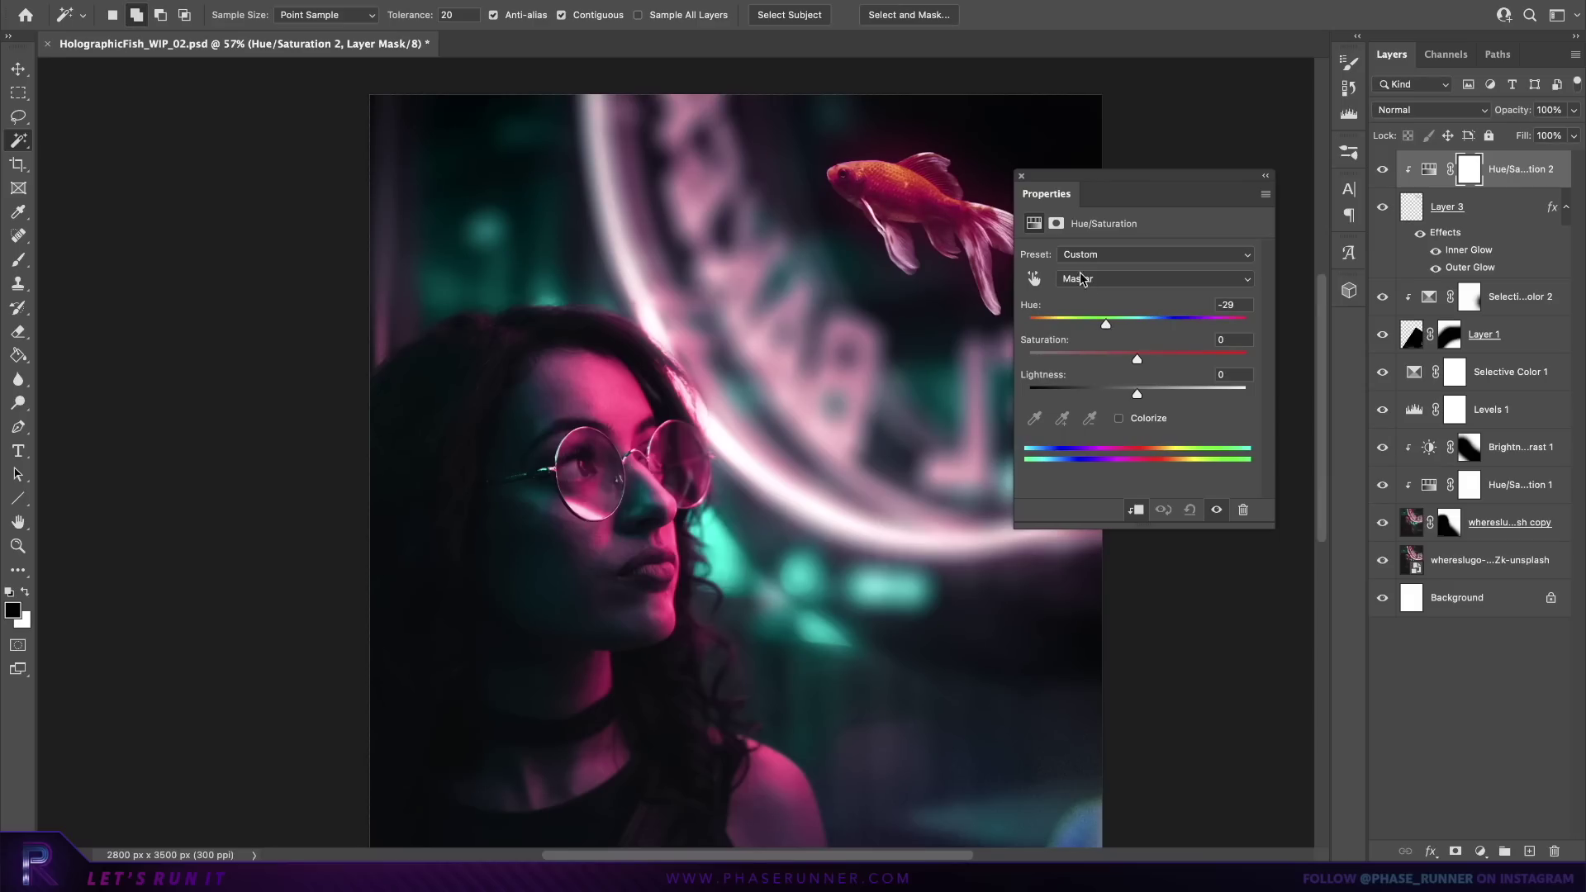
{"action": "left_click", "coordinate": [1021, 177]}
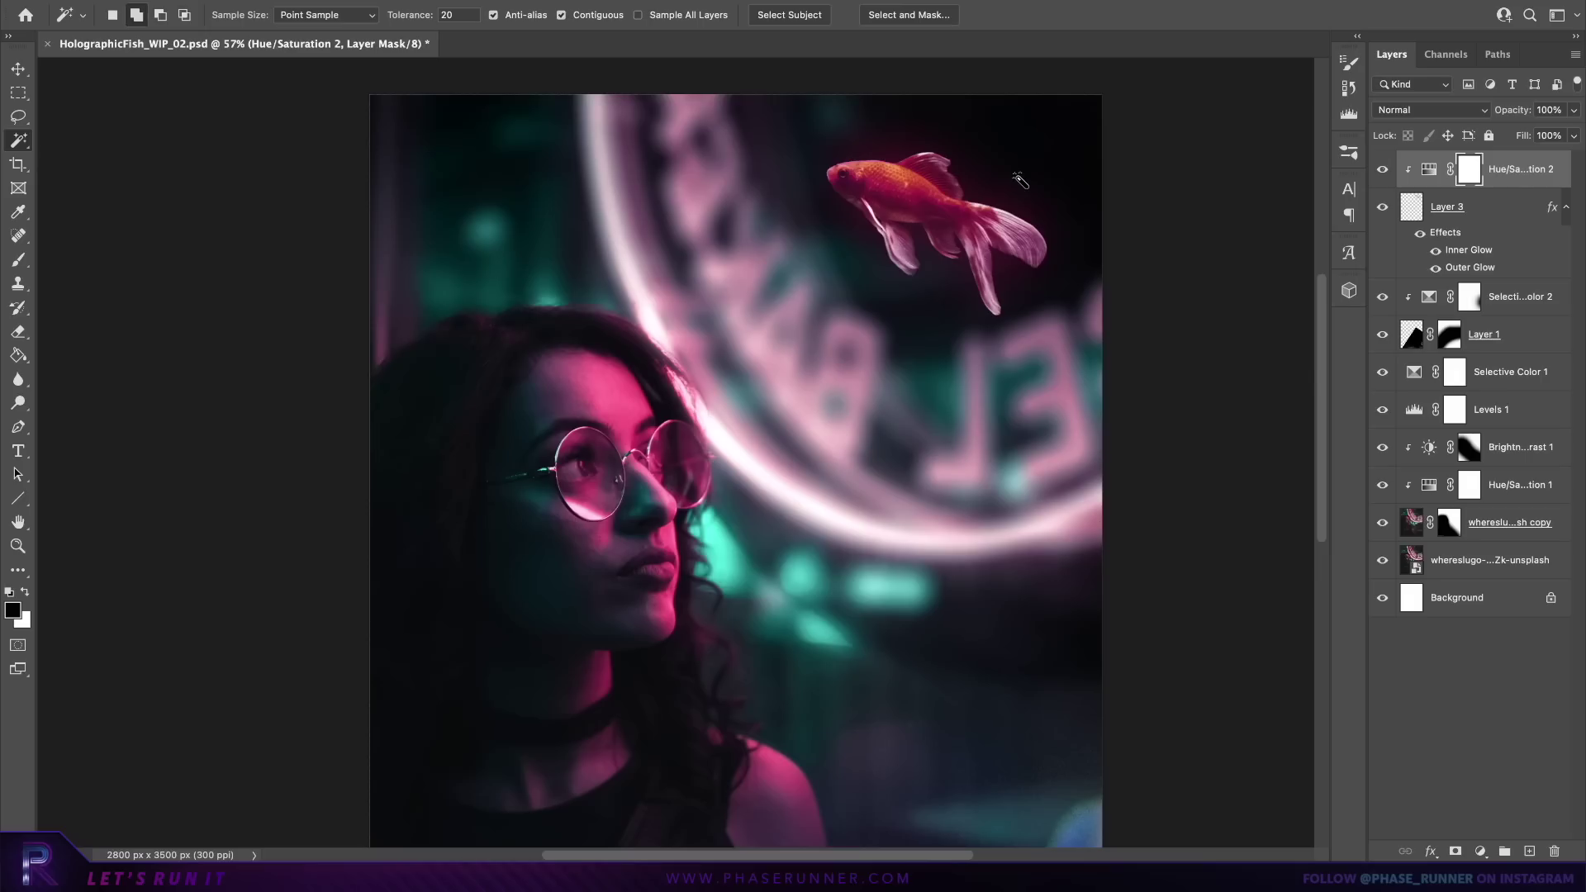
Step: Place the abstract-smoke-isolated image from the Stock Images folder into the composite, above the fish's Hue/Saturation layer
{"action": "left_click", "coordinate": [18, 70]}
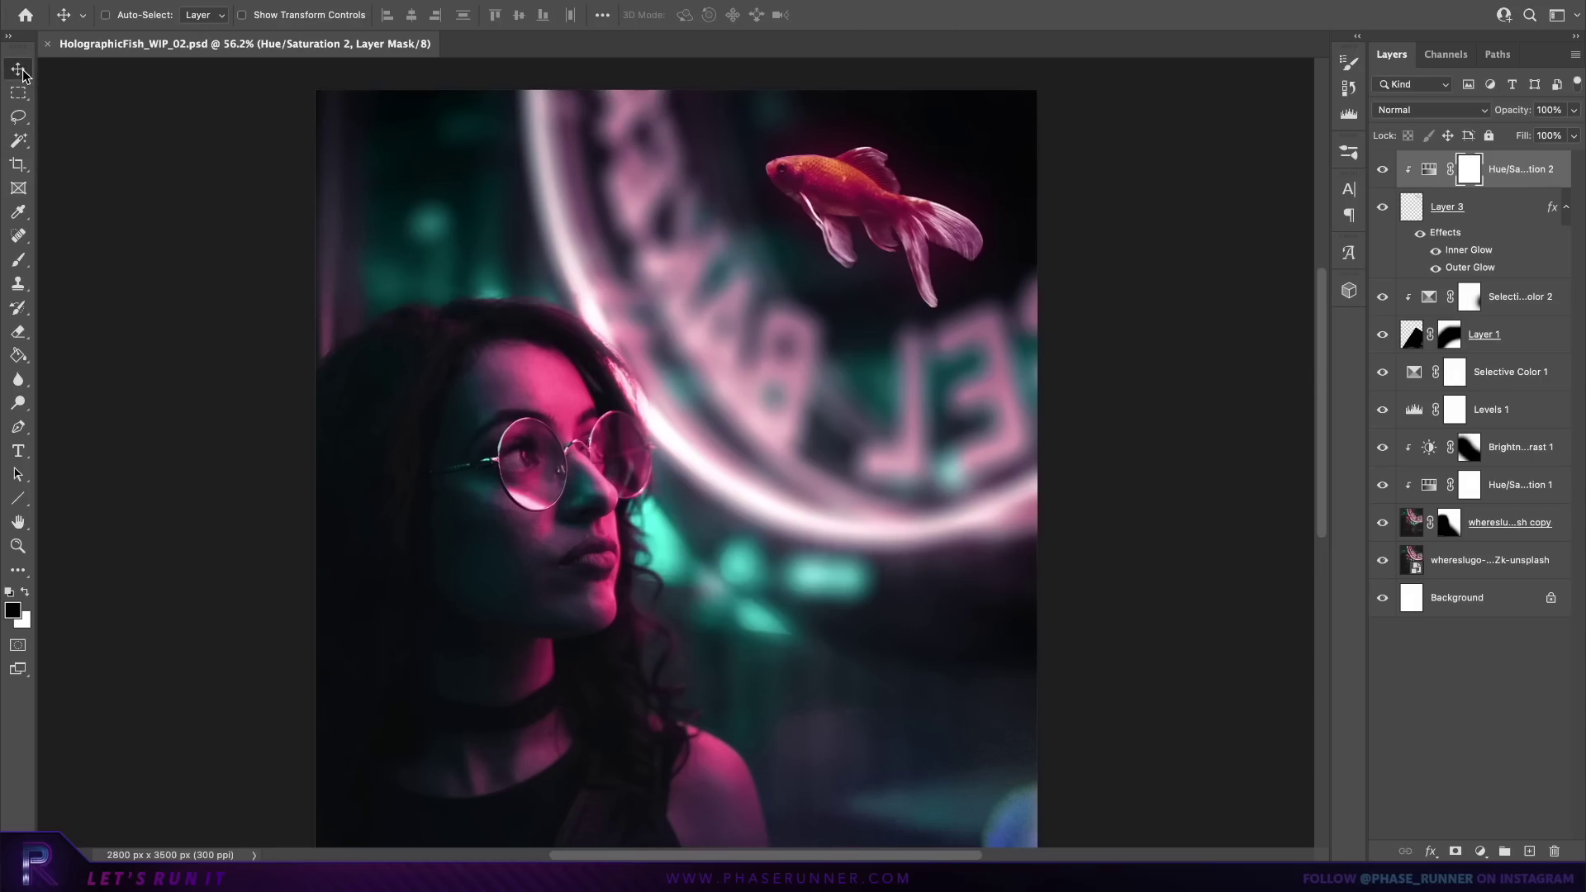
{"action": "key", "text": "ctrl+minus"}
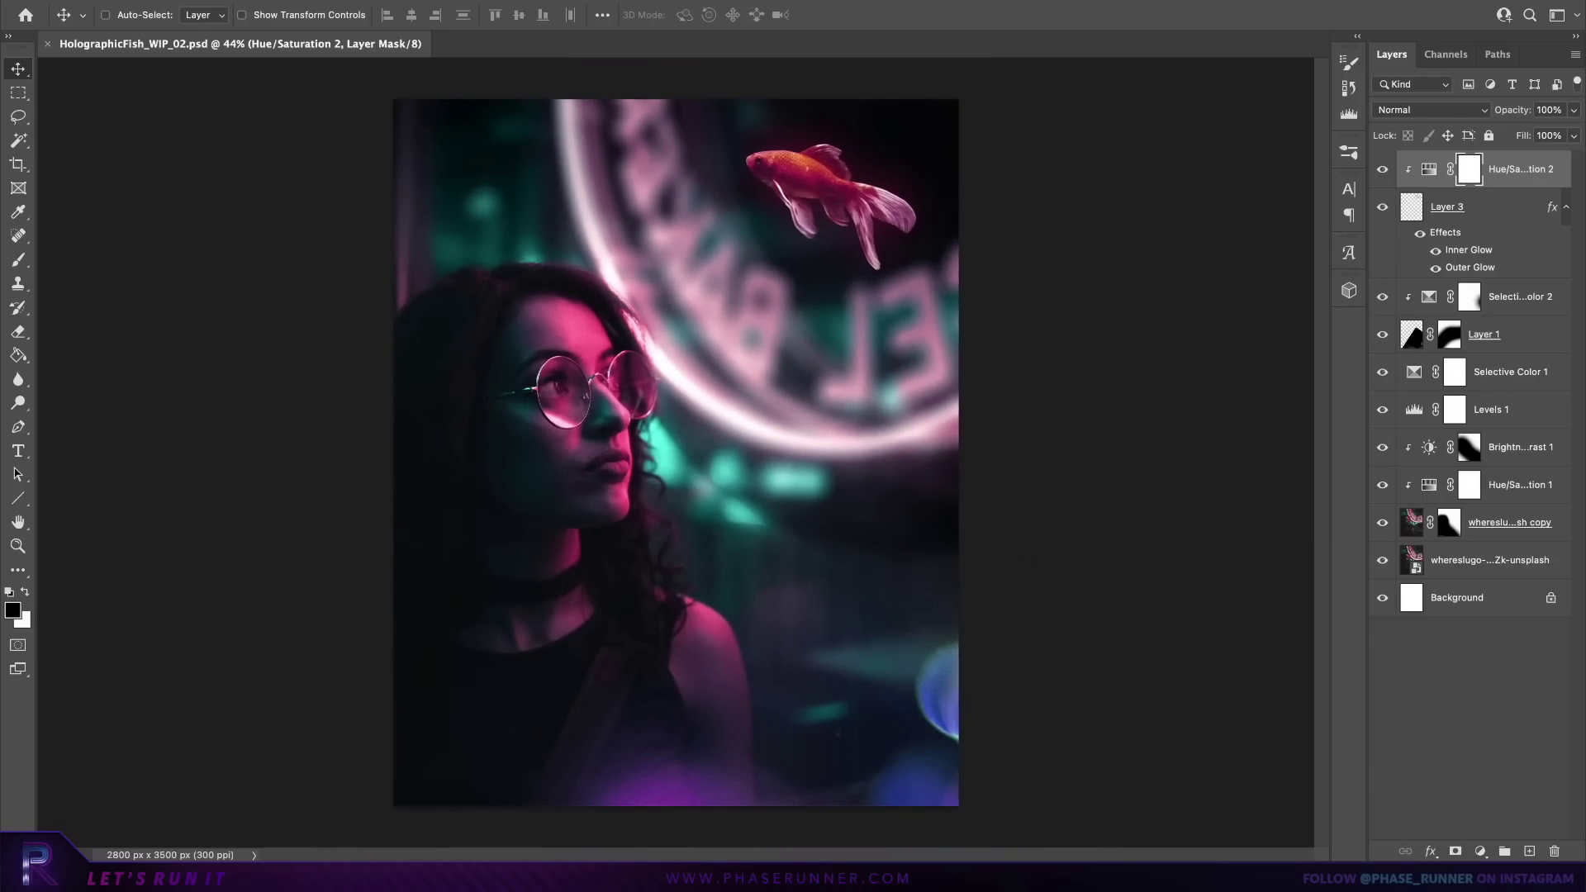
{"action": "key", "text": "super+Tab"}
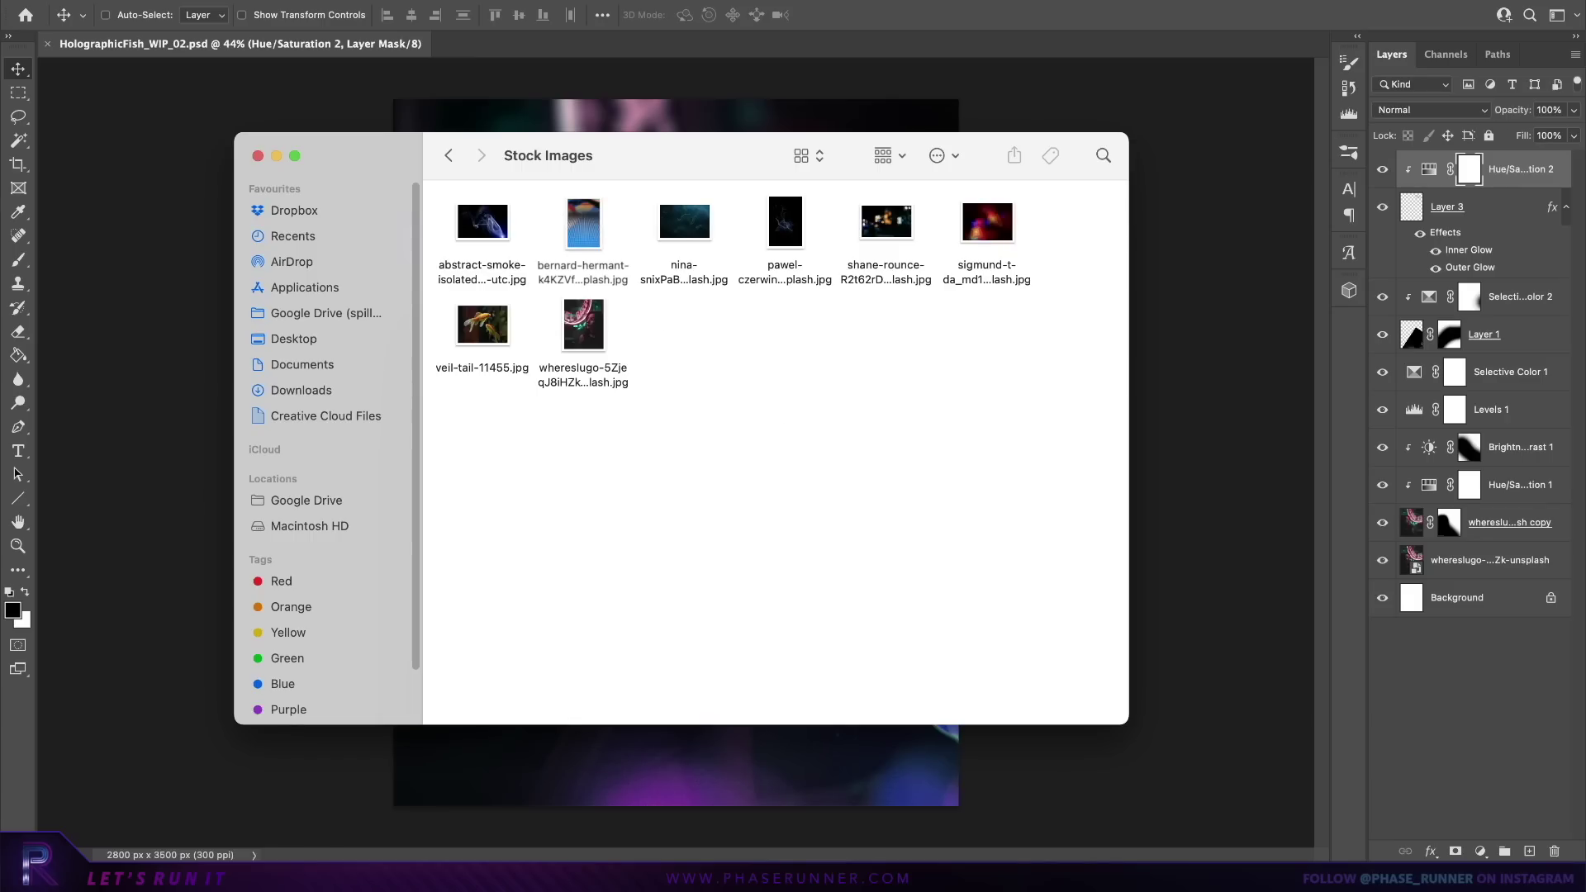
{"action": "left_click", "coordinate": [493, 227]}
{"action": "left_click_drag", "start_coordinate": [494, 228], "coordinate": [579, 752]}
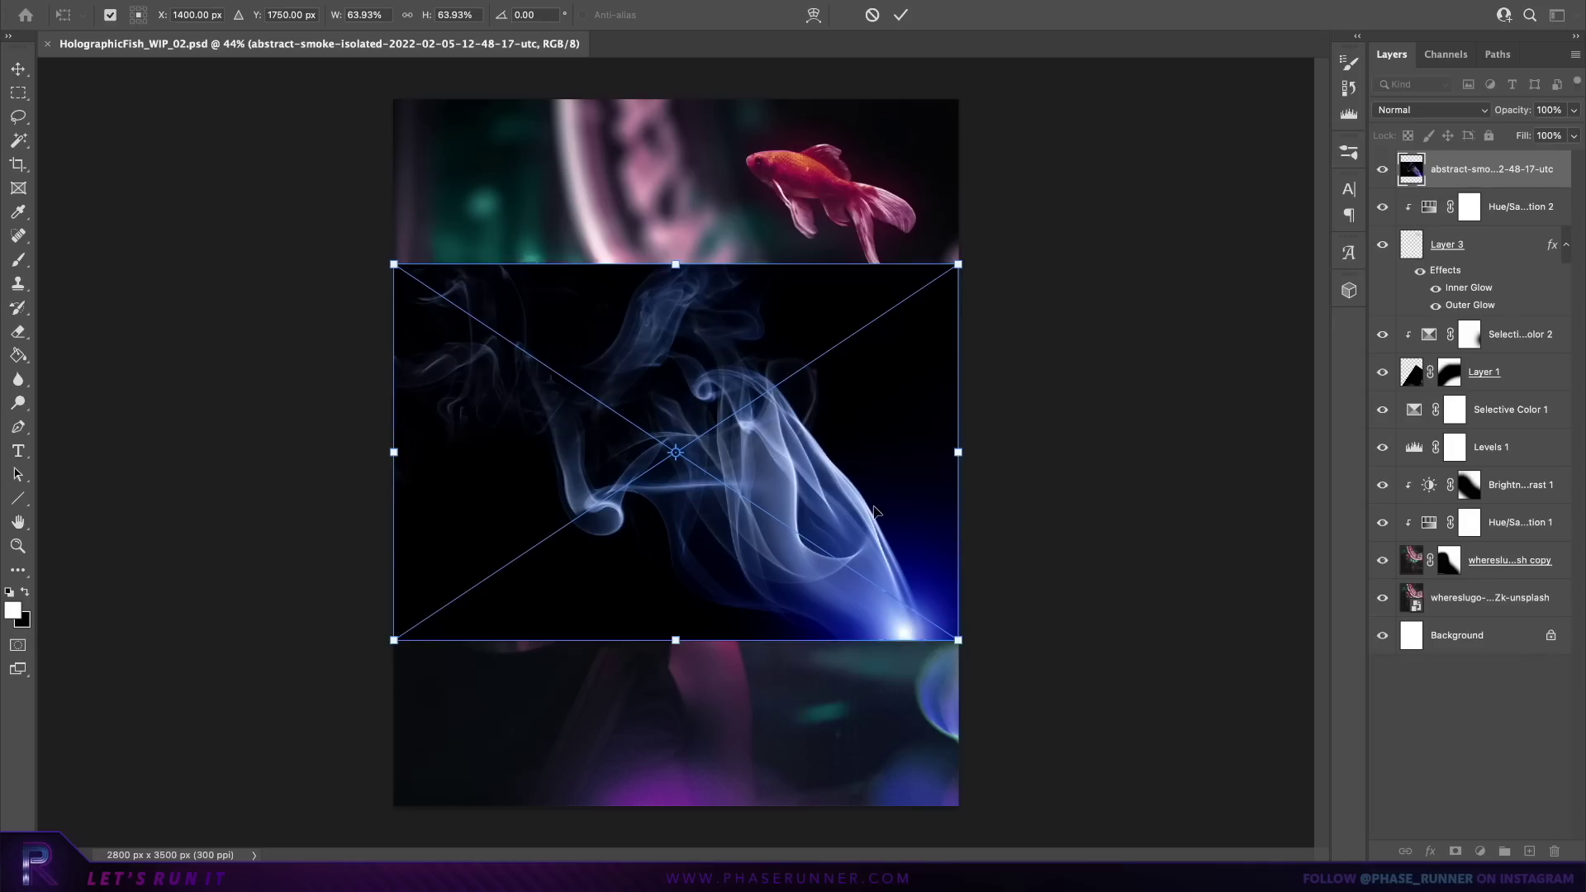
{"action": "key", "text": "Return"}
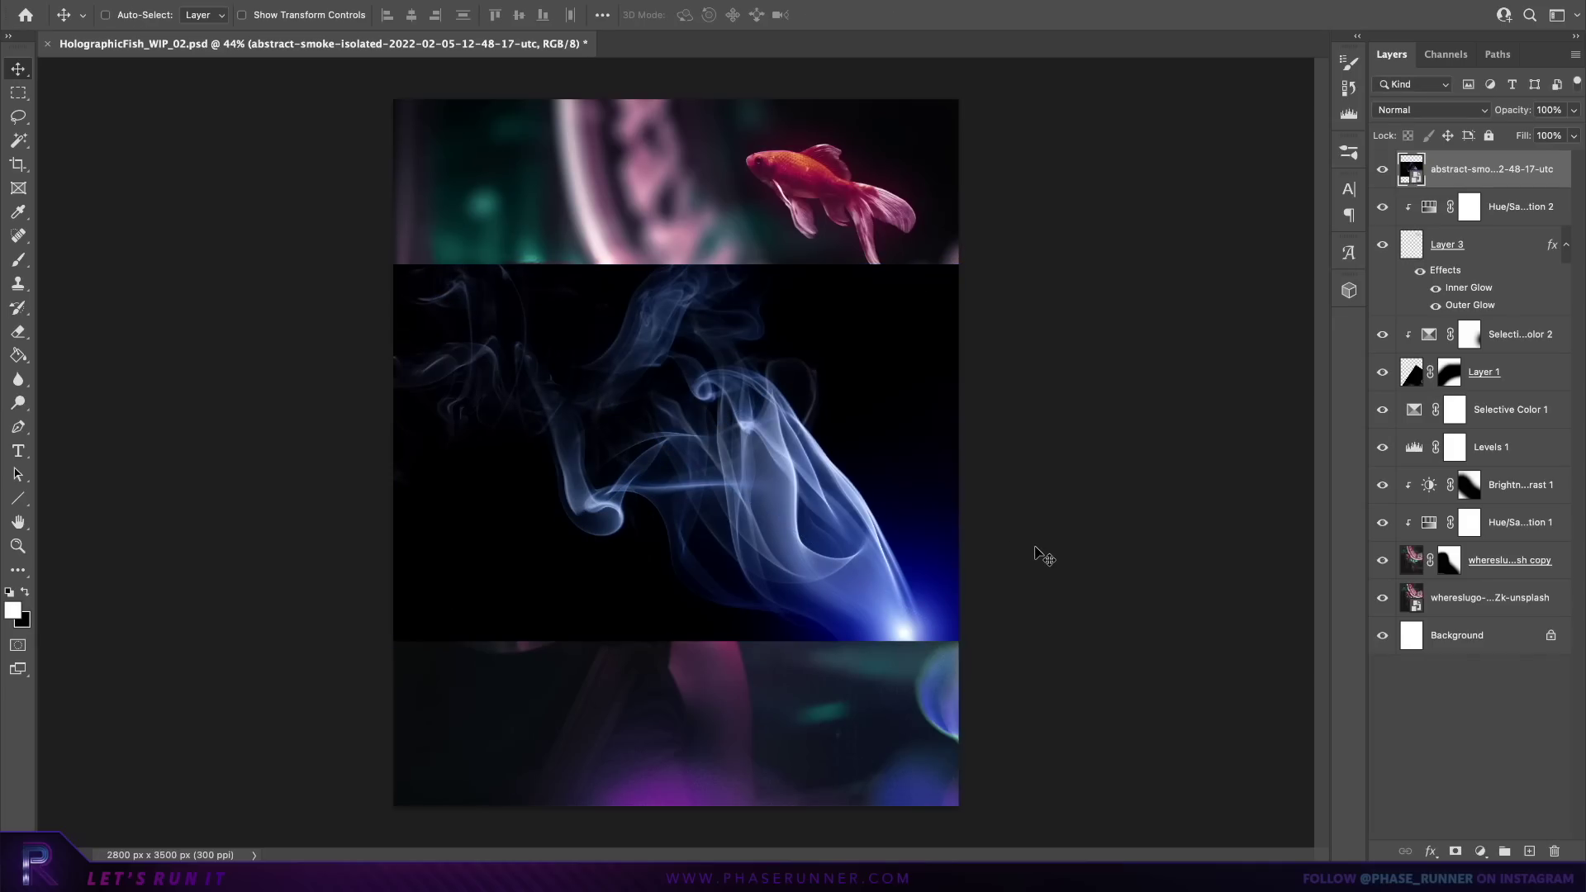
Step: Flip the placed smoke image vertically and rotate it to -90°
{"action": "key", "text": "super"}
{"action": "key", "text": "super+t"}
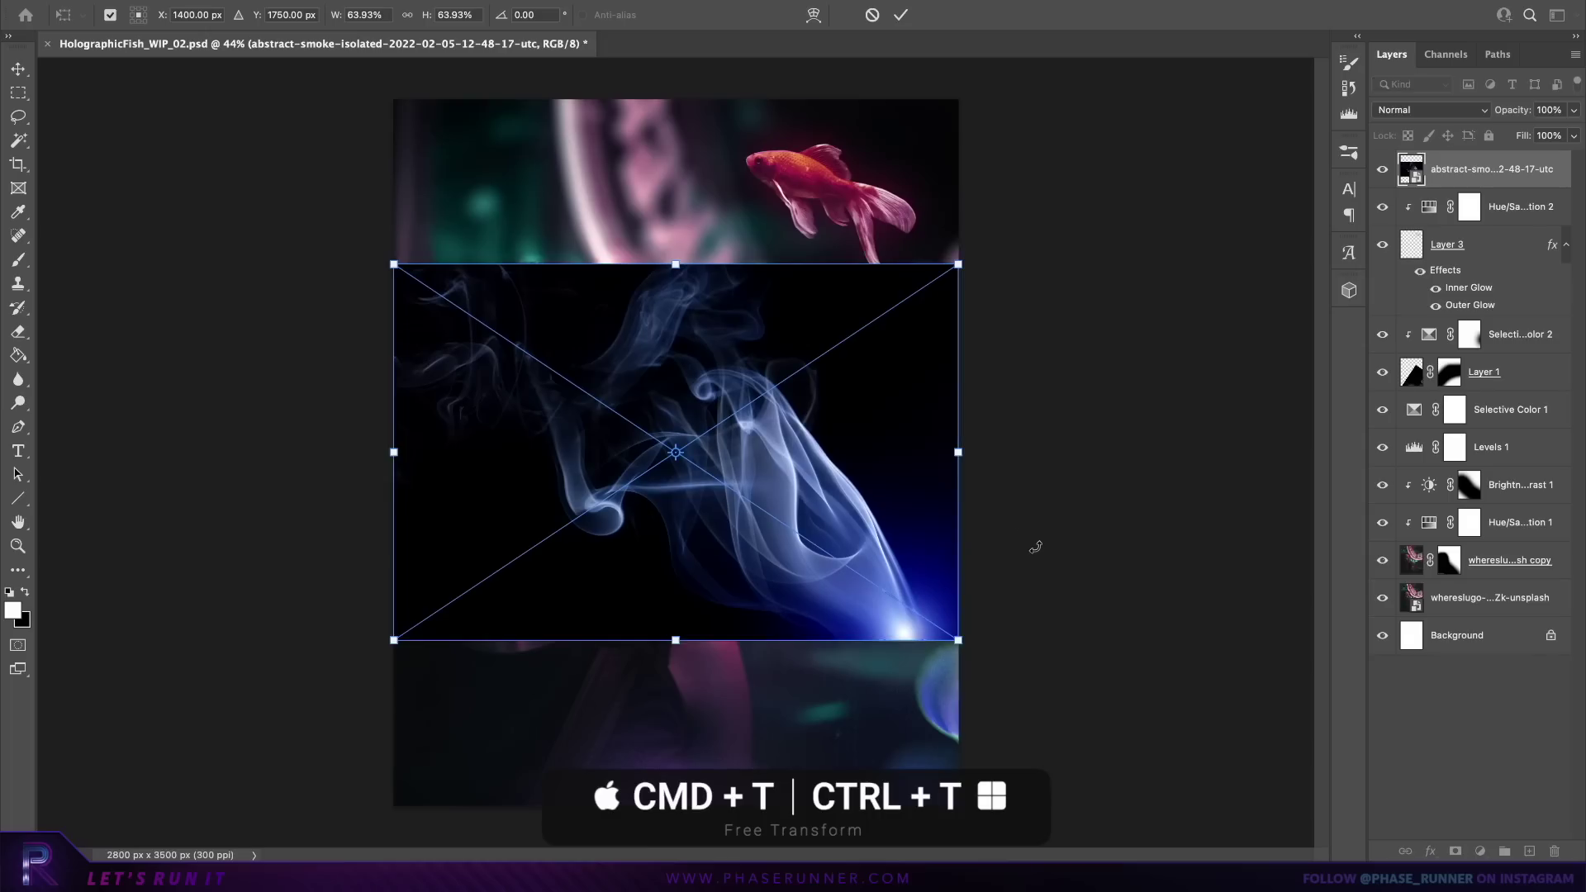
{"action": "right_click", "coordinate": [849, 396]}
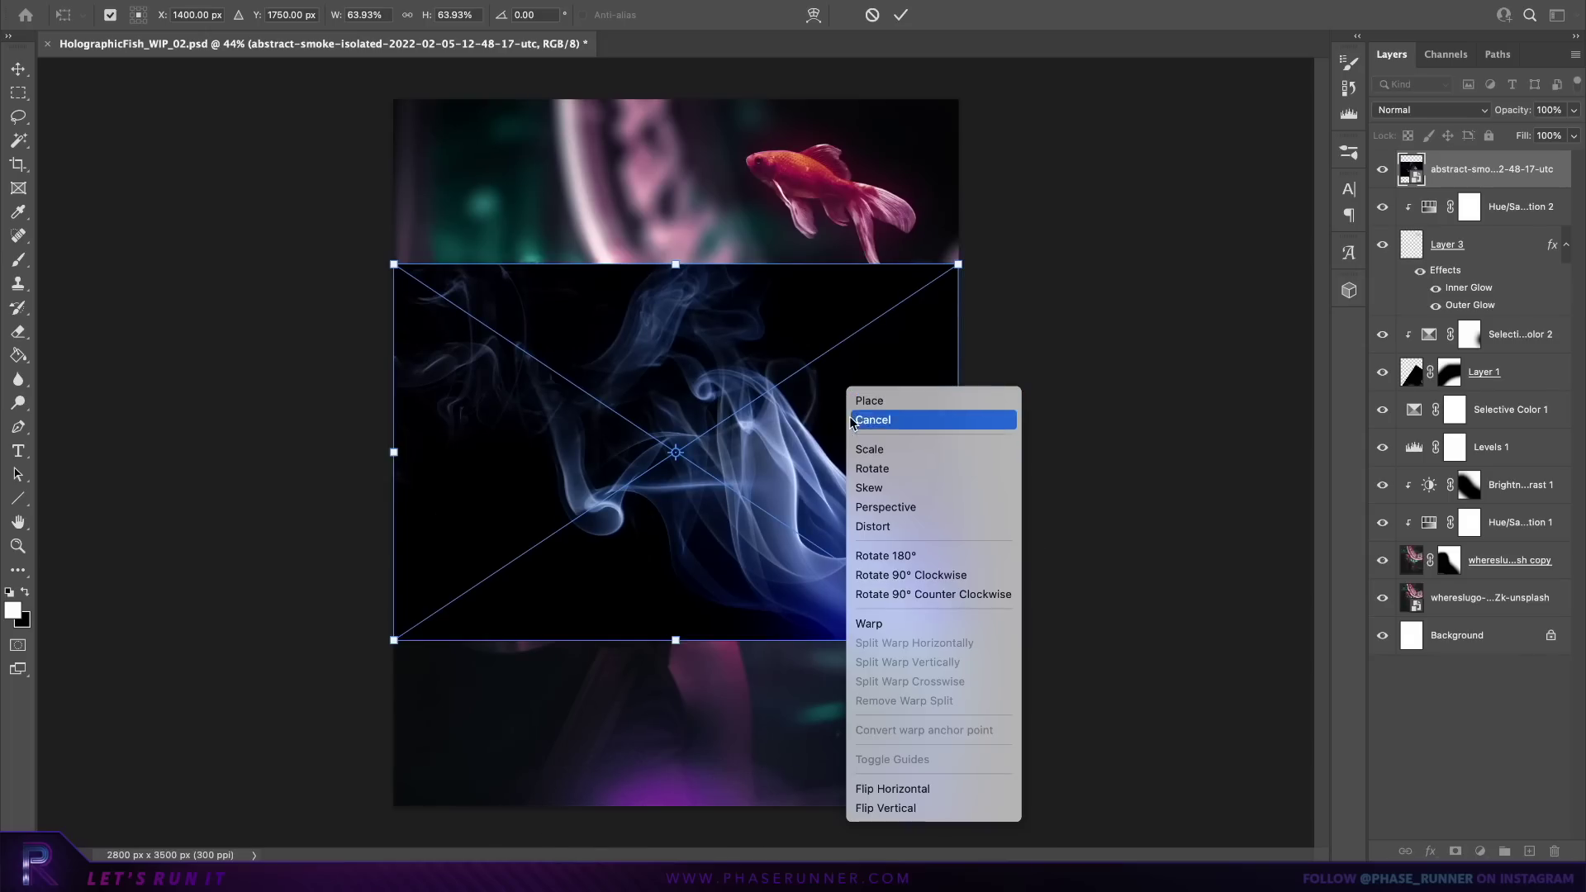
{"action": "left_click", "coordinate": [914, 816]}
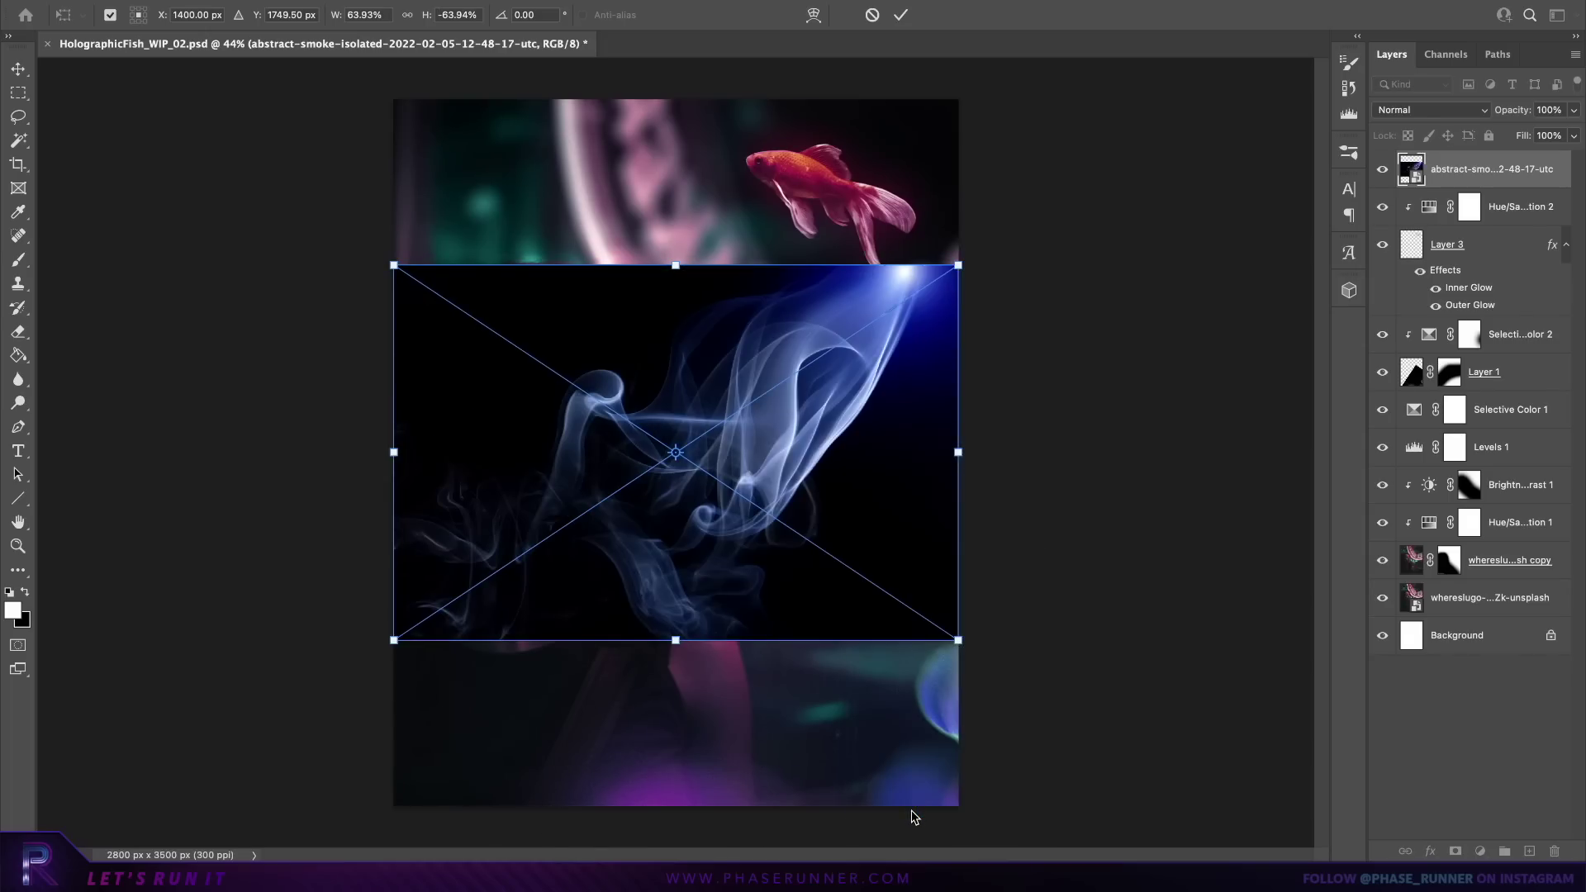
{"action": "left_click_drag", "start_coordinate": [1046, 590], "coordinate": [766, 217]}
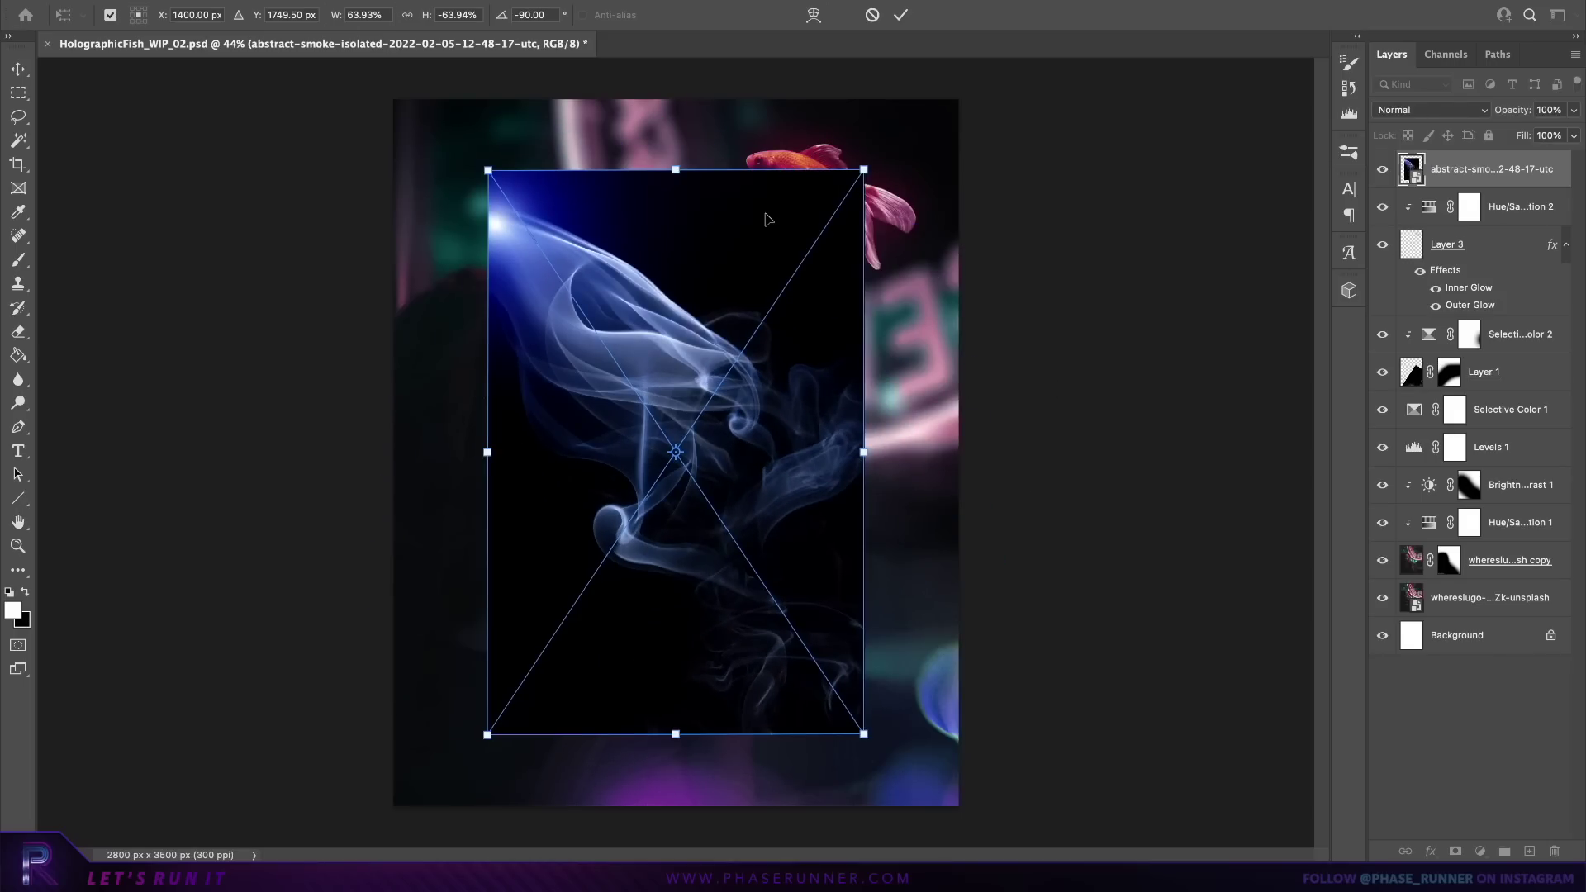
{"action": "key", "text": "Return"}
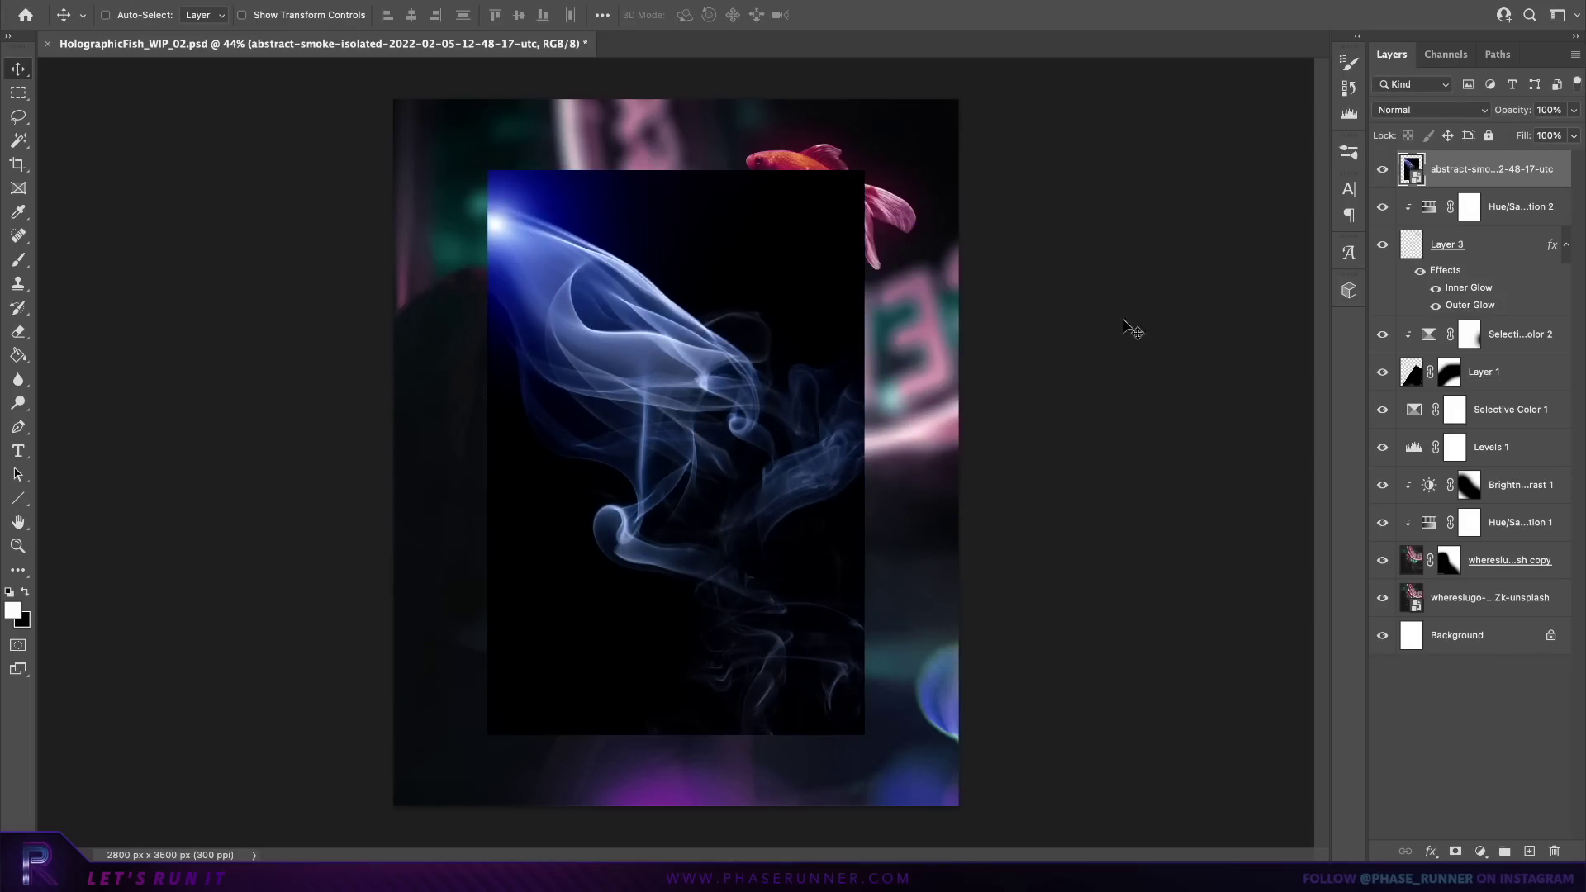
Step: Set the smoke layer's blend mode to Color Dodge, scale it to about 51% and move it over the fish's tail
{"action": "left_click", "coordinate": [1450, 107]}
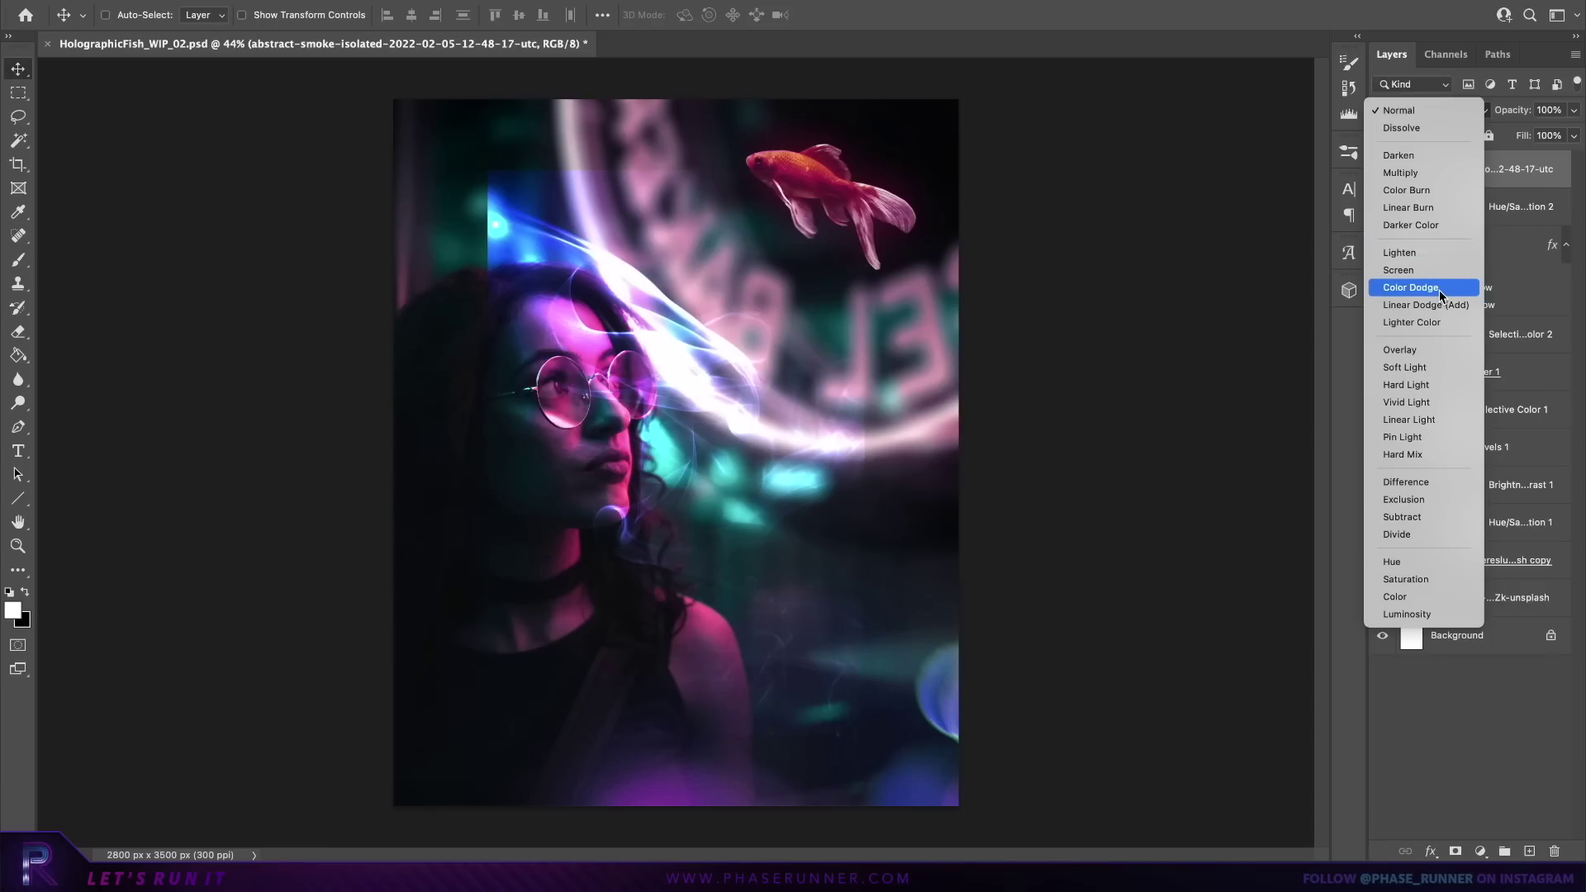
{"action": "left_click", "coordinate": [1439, 290]}
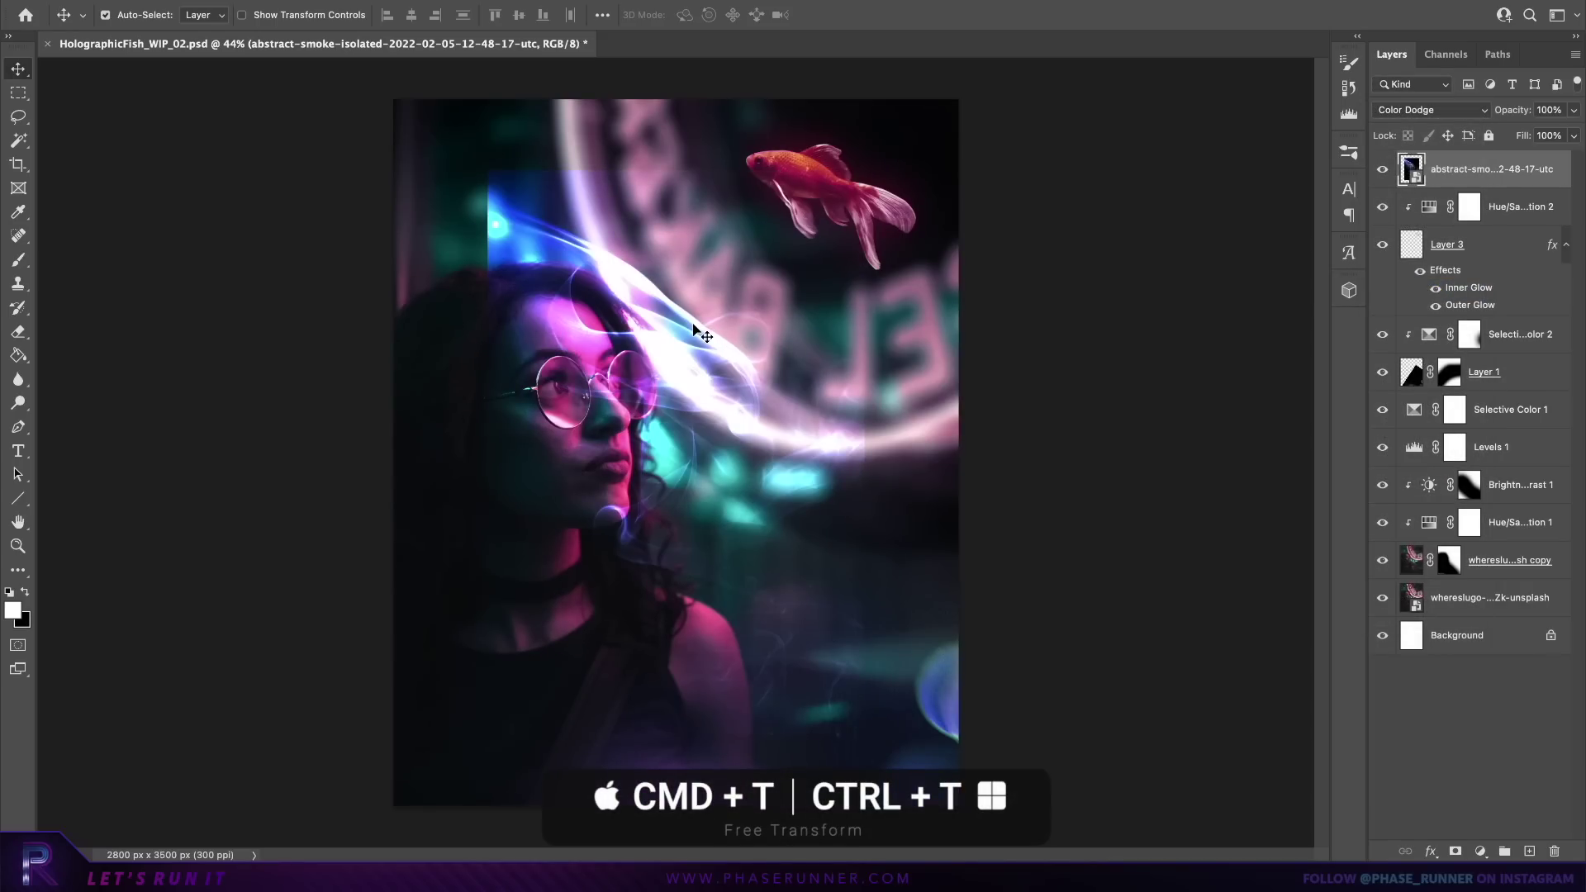
{"action": "key", "text": "ctrl+t"}
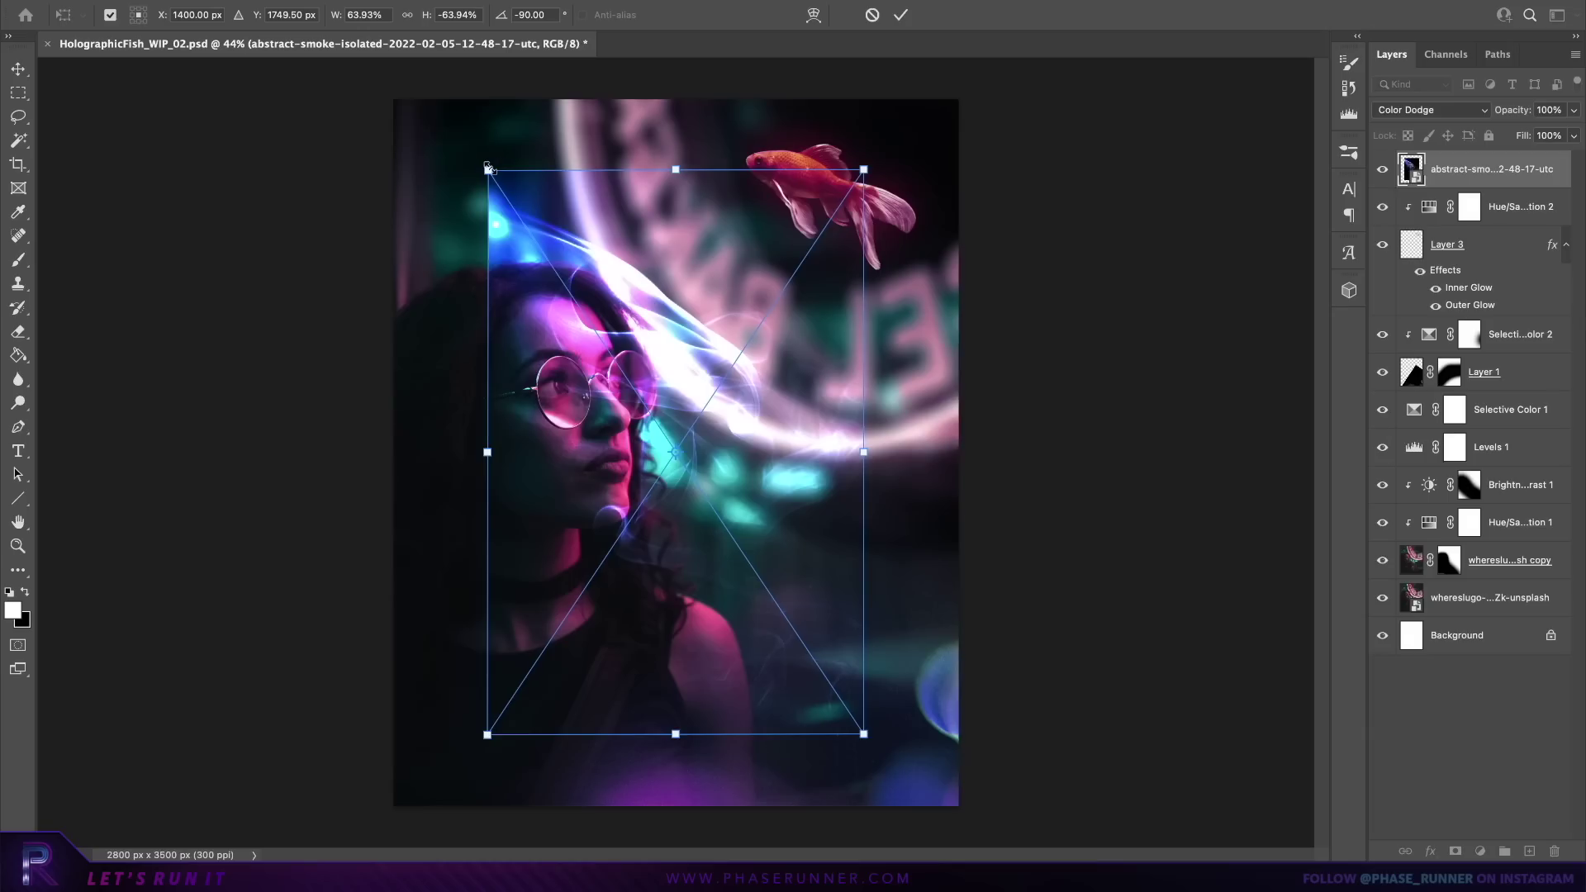
{"action": "left_click_drag", "start_coordinate": [489, 170], "coordinate": [524, 227]}
{"action": "left_click_drag", "start_coordinate": [635, 277], "coordinate": [923, 202]}
{"action": "left_click_drag", "start_coordinate": [927, 199], "coordinate": [925, 199]}
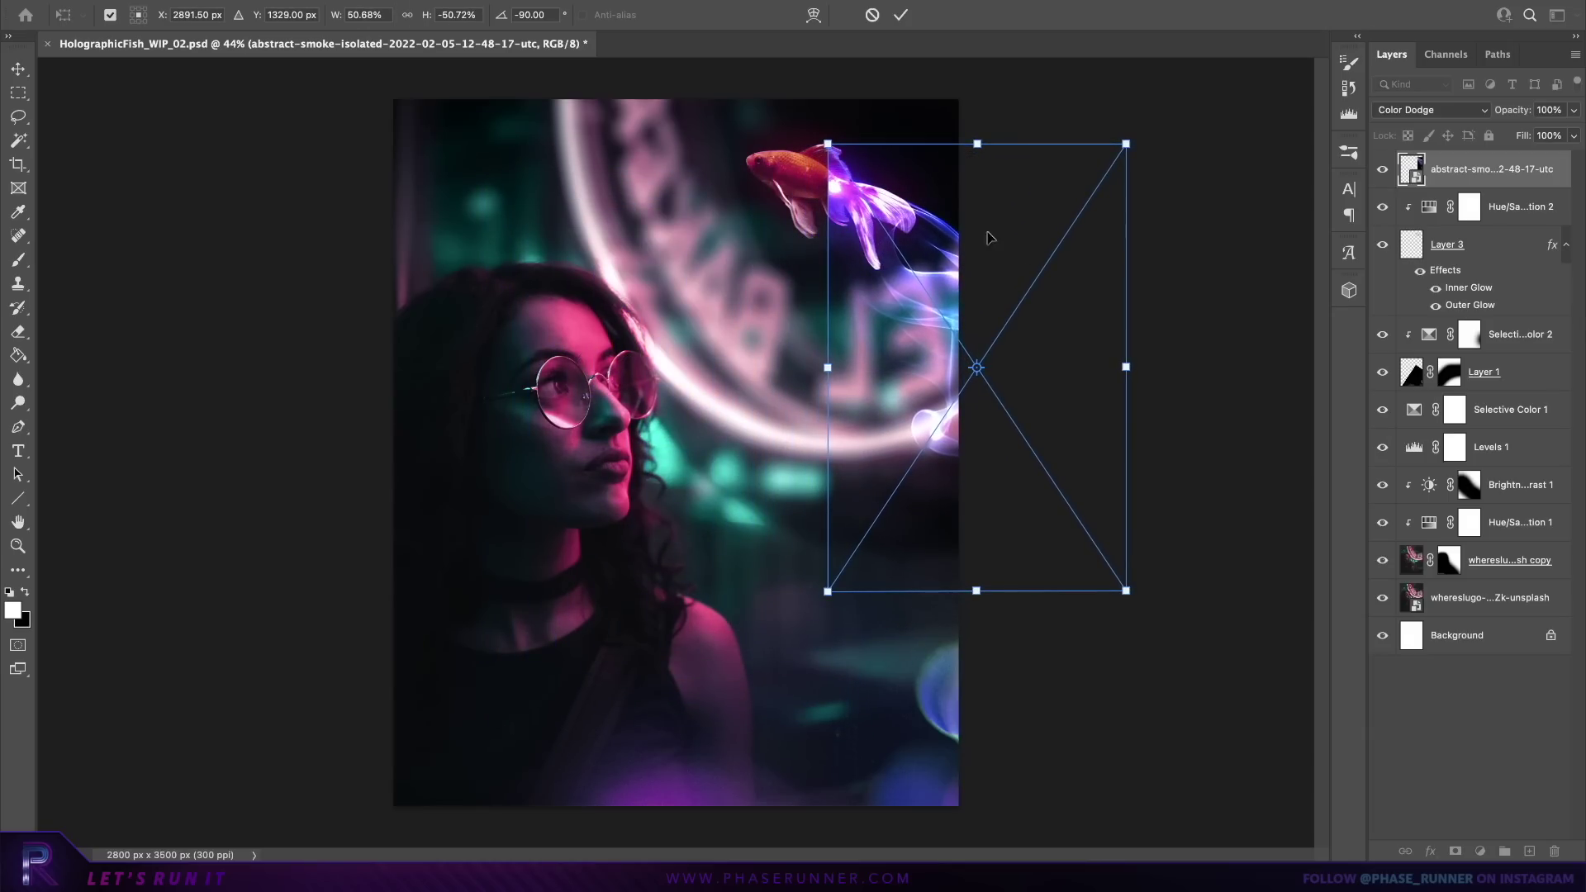
Step: Rotate the smoke to about -87°, enlarge it to about 60% and position it so it trails from the fish's tail
{"action": "left_click_drag", "start_coordinate": [1153, 287], "coordinate": [1010, 332]}
{"action": "left_click_drag", "start_coordinate": [817, 123], "coordinate": [805, 97]}
{"action": "left_click_drag", "start_coordinate": [943, 223], "coordinate": [944, 238]}
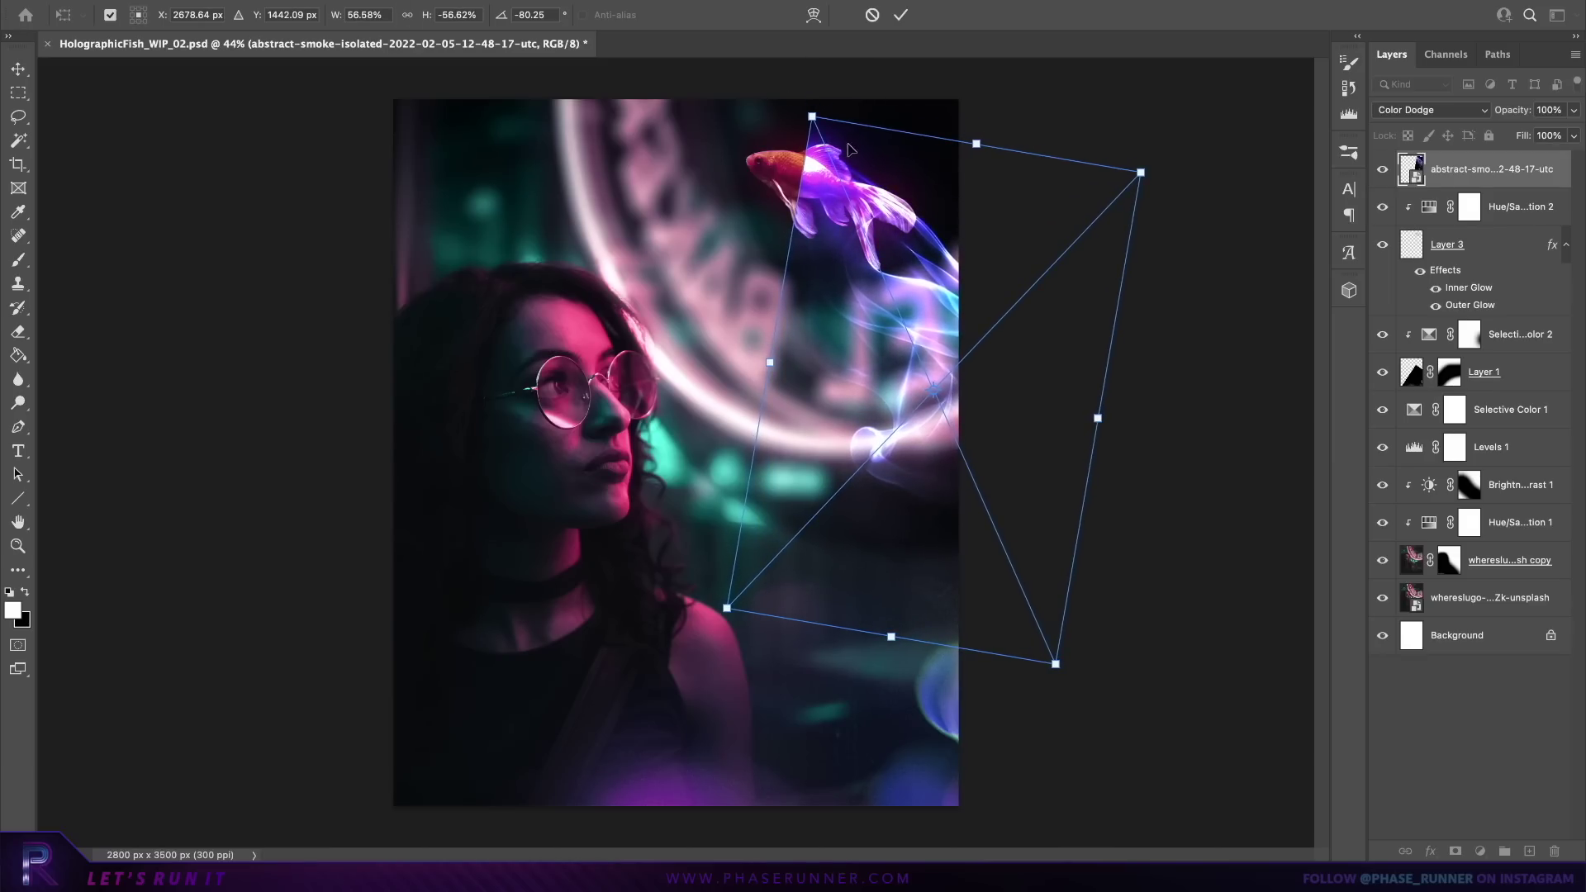
{"action": "left_click_drag", "start_coordinate": [810, 113], "coordinate": [807, 100]}
{"action": "left_click_drag", "start_coordinate": [993, 228], "coordinate": [995, 234]}
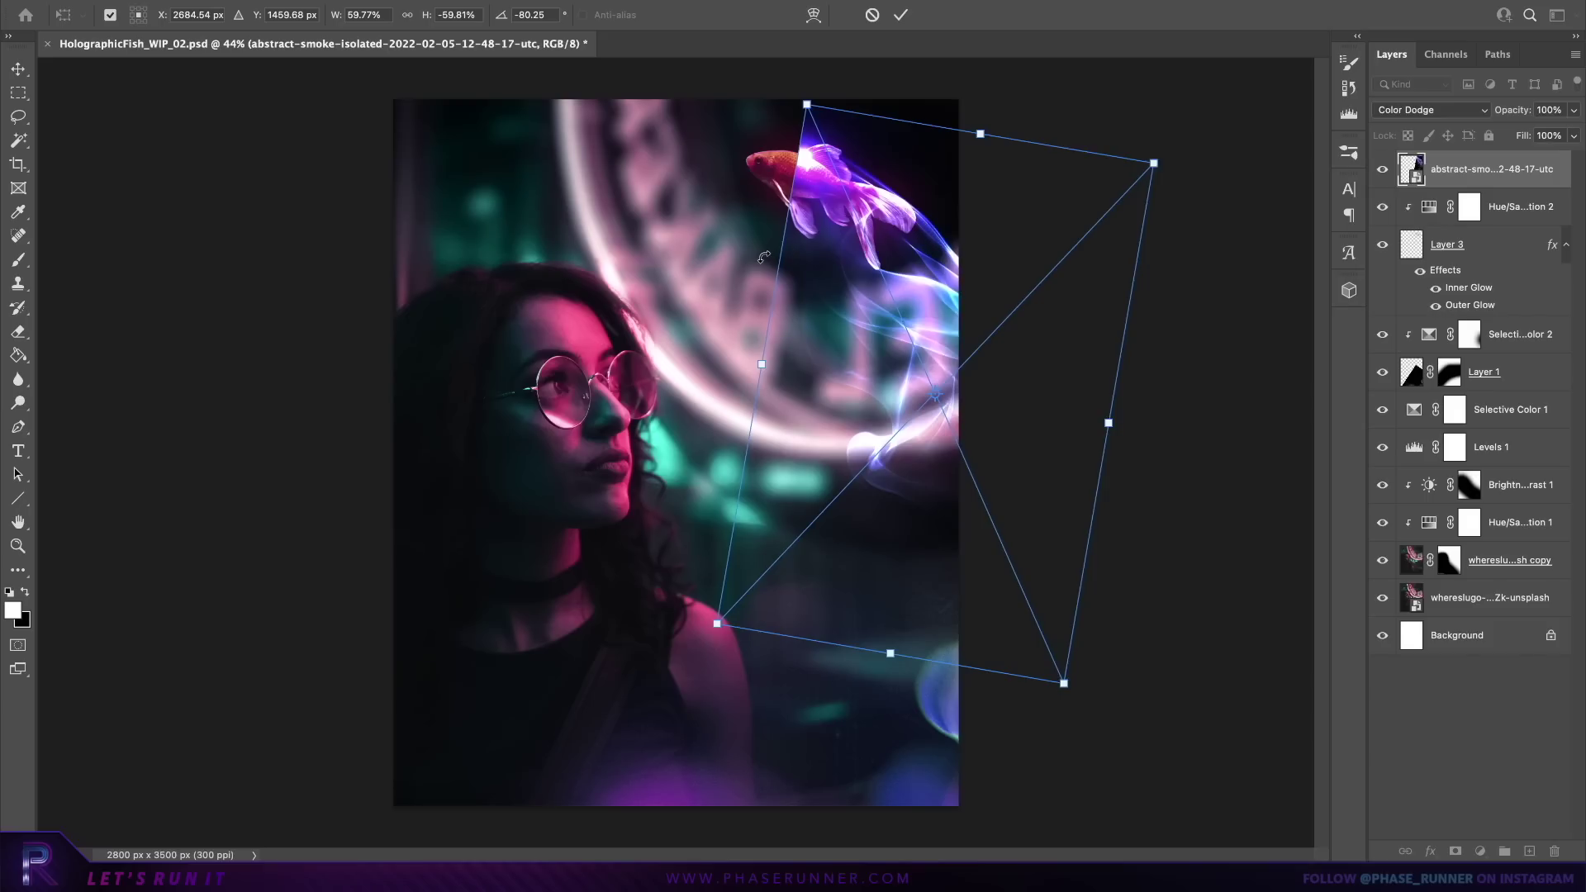
{"action": "left_click_drag", "start_coordinate": [730, 271], "coordinate": [730, 297]}
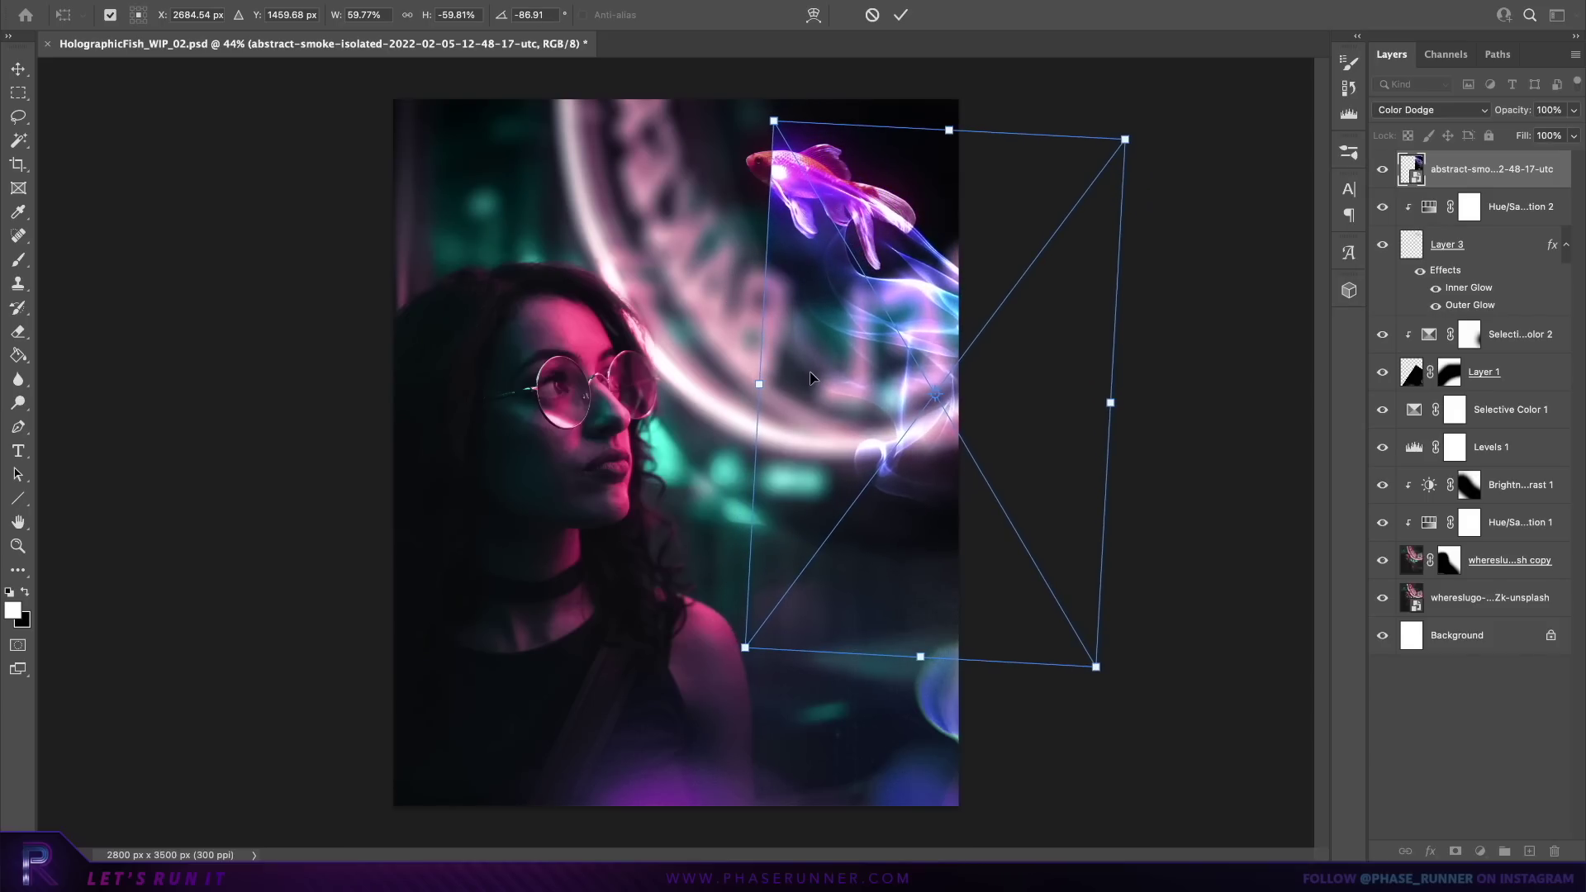
{"action": "left_click_drag", "start_coordinate": [810, 378], "coordinate": [830, 373]}
{"action": "key", "text": "Return"}
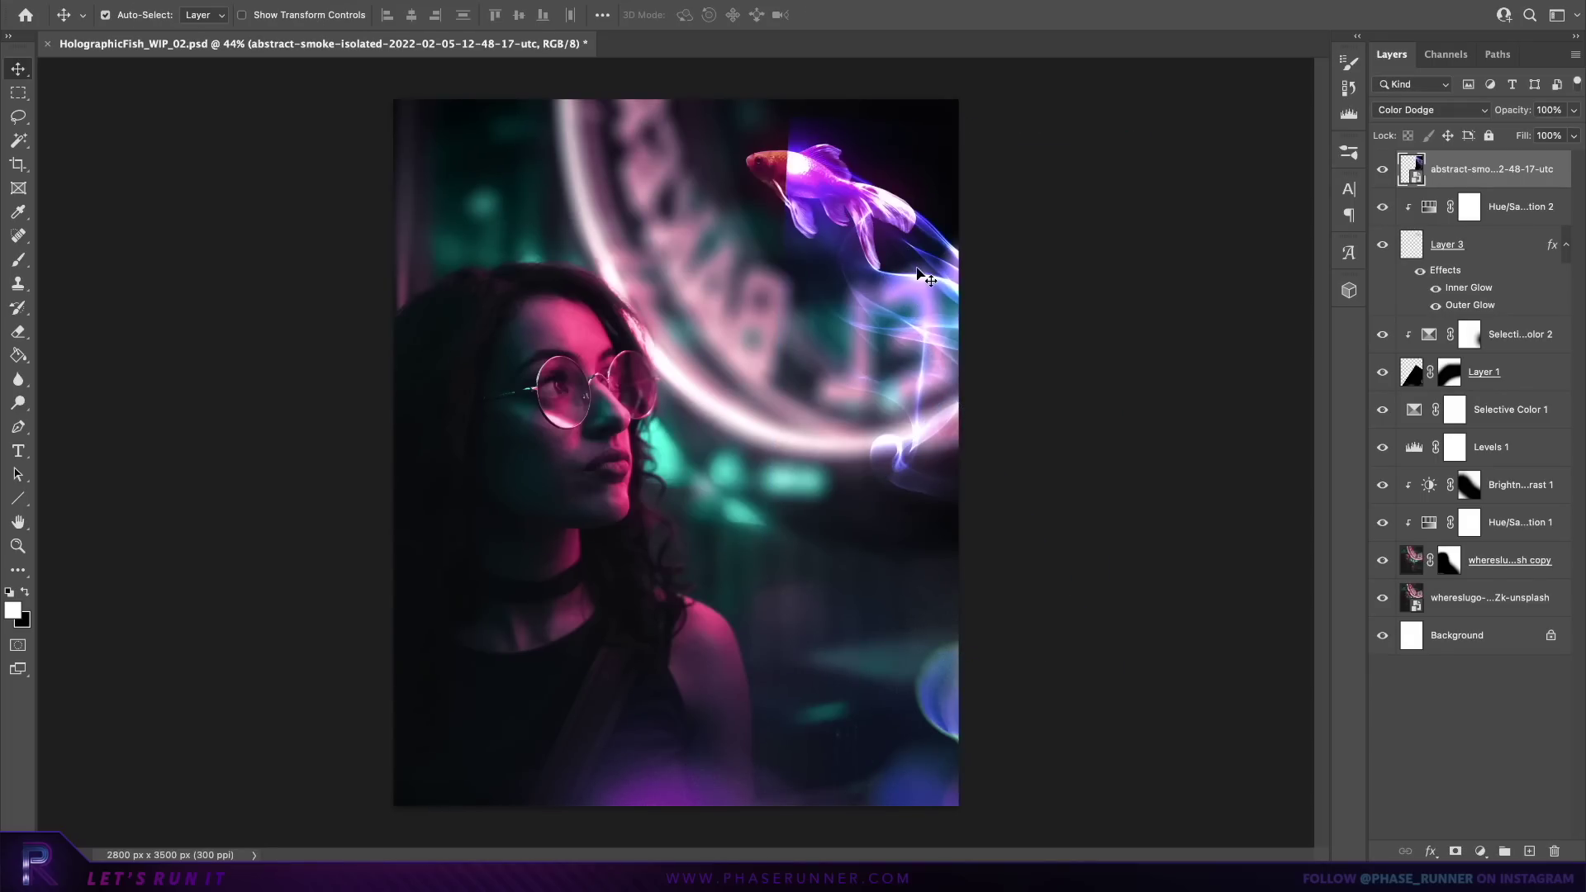
Step: Add a Hue/Saturation adjustment layer clipped to the smoke, with hue +93, saturation +70 and lightness -35
{"action": "key", "text": "ctrl"}
{"action": "left_click", "coordinate": [273, 0]}
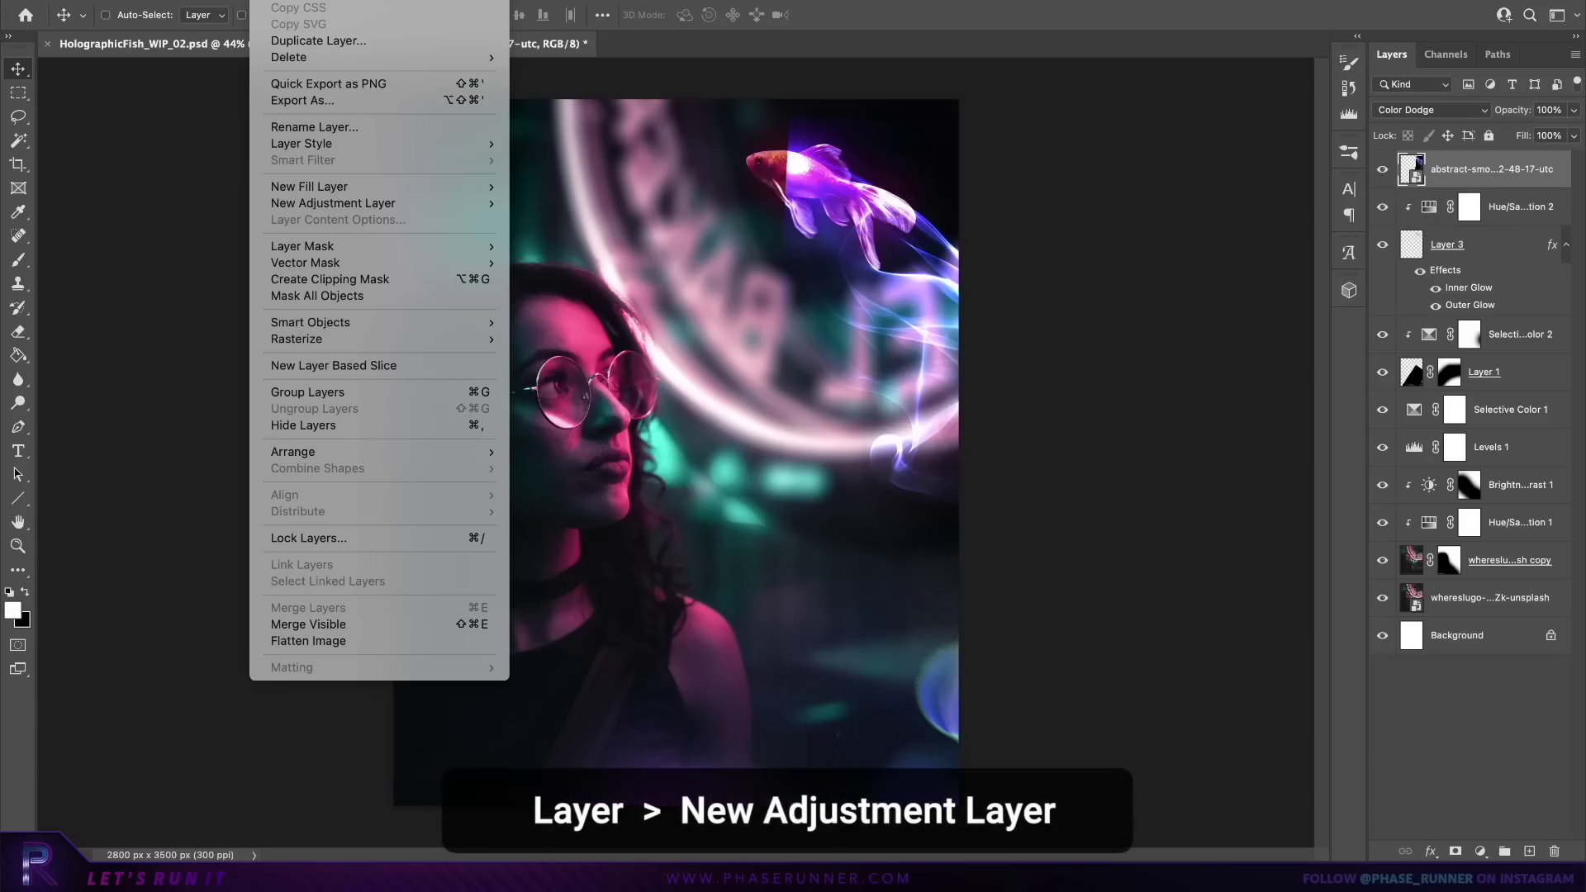
{"action": "mouse_move", "coordinate": [413, 203]}
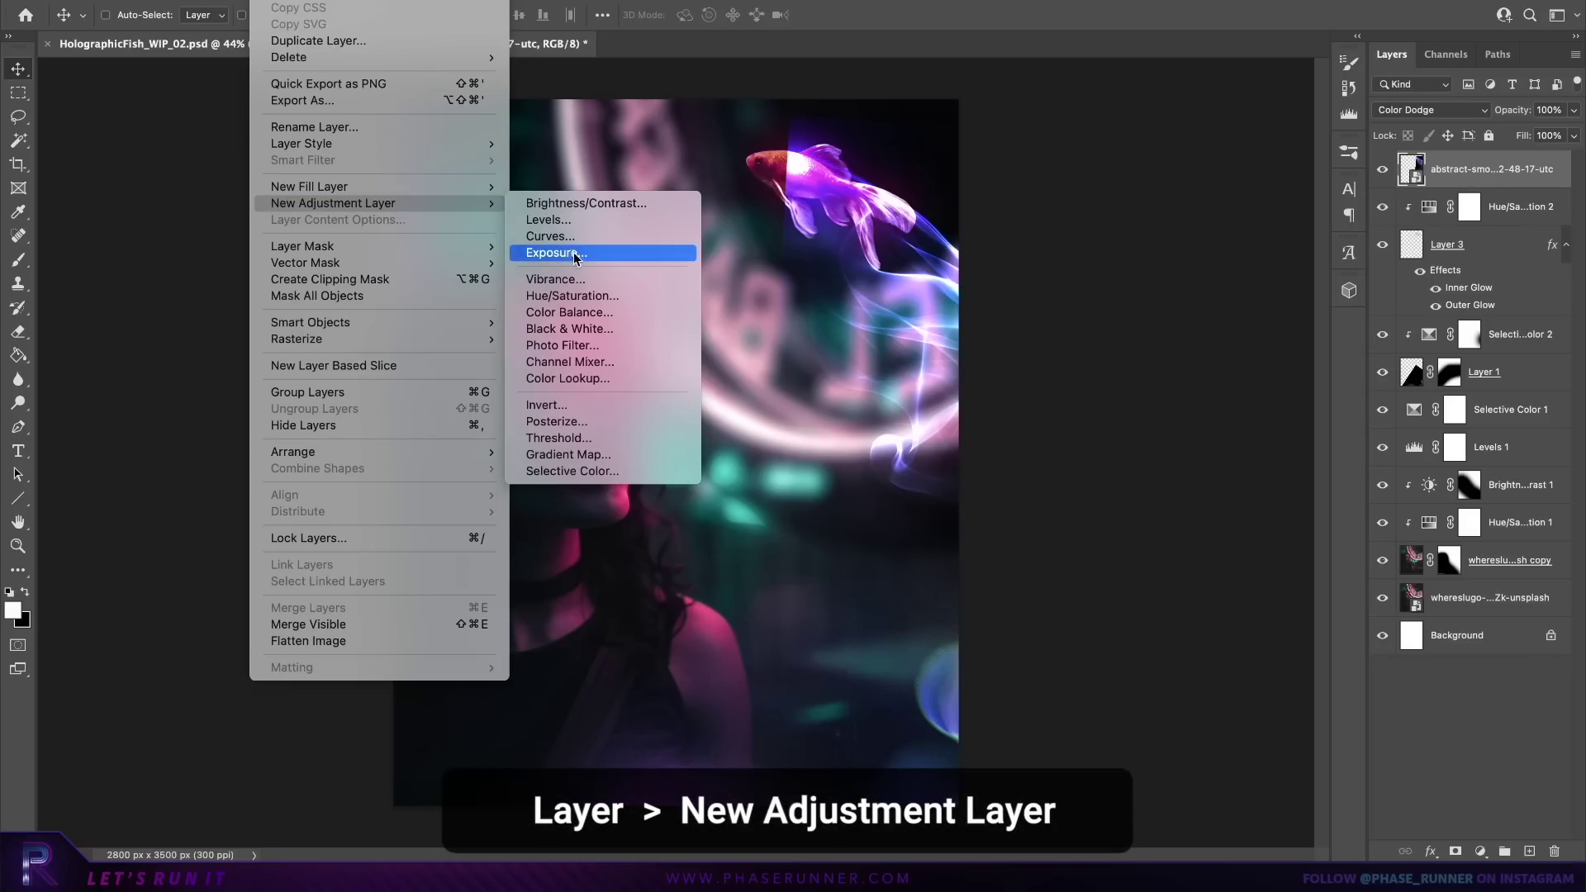
{"action": "left_click", "coordinate": [625, 295]}
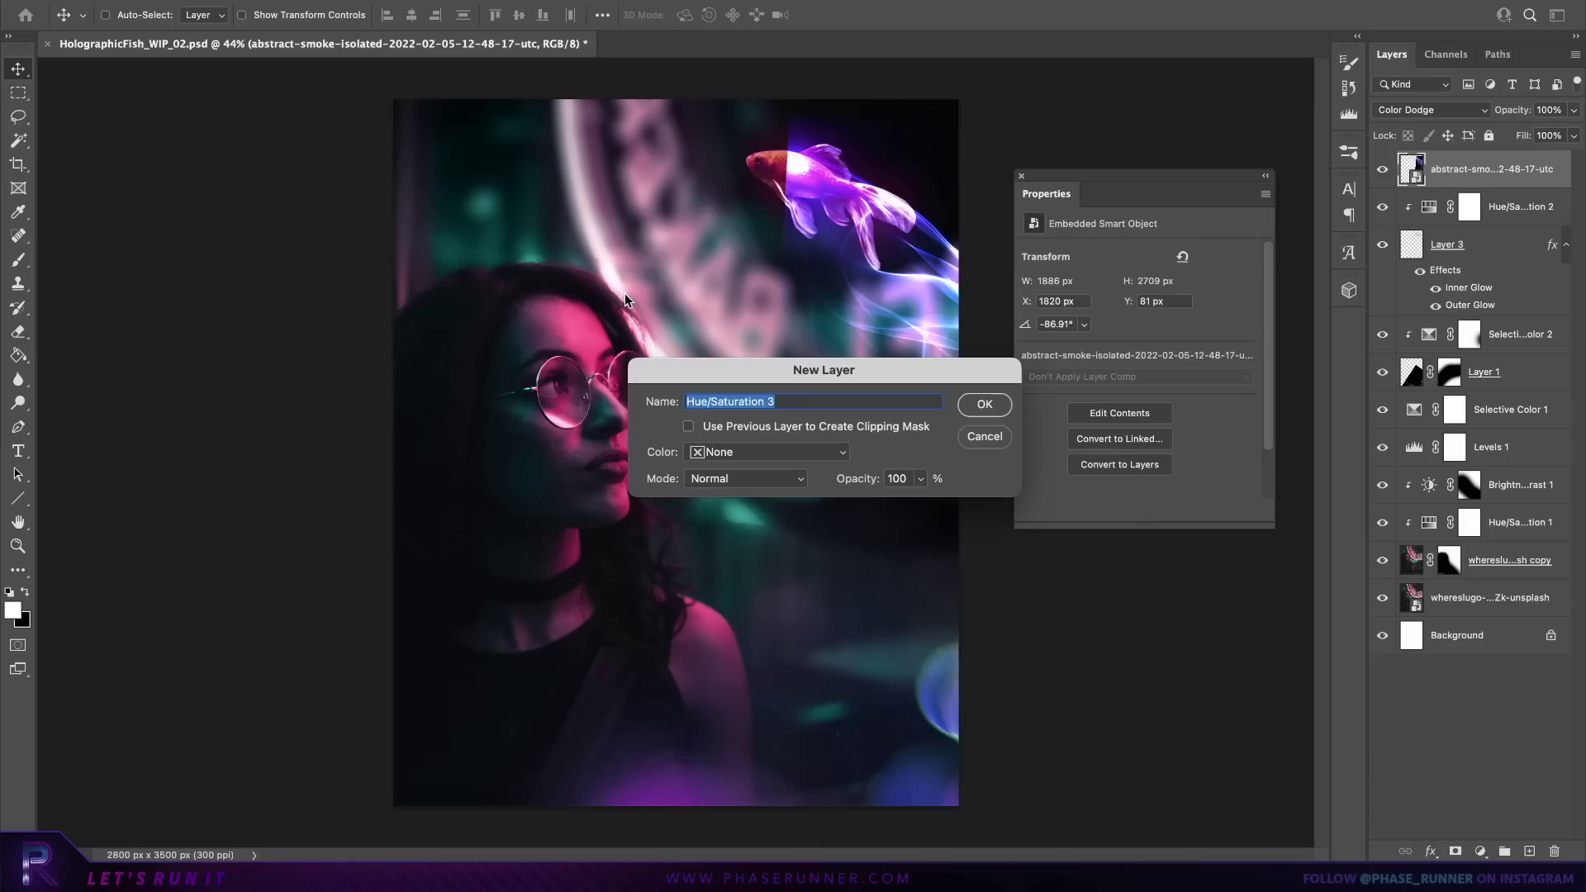
{"action": "left_click", "coordinate": [976, 405]}
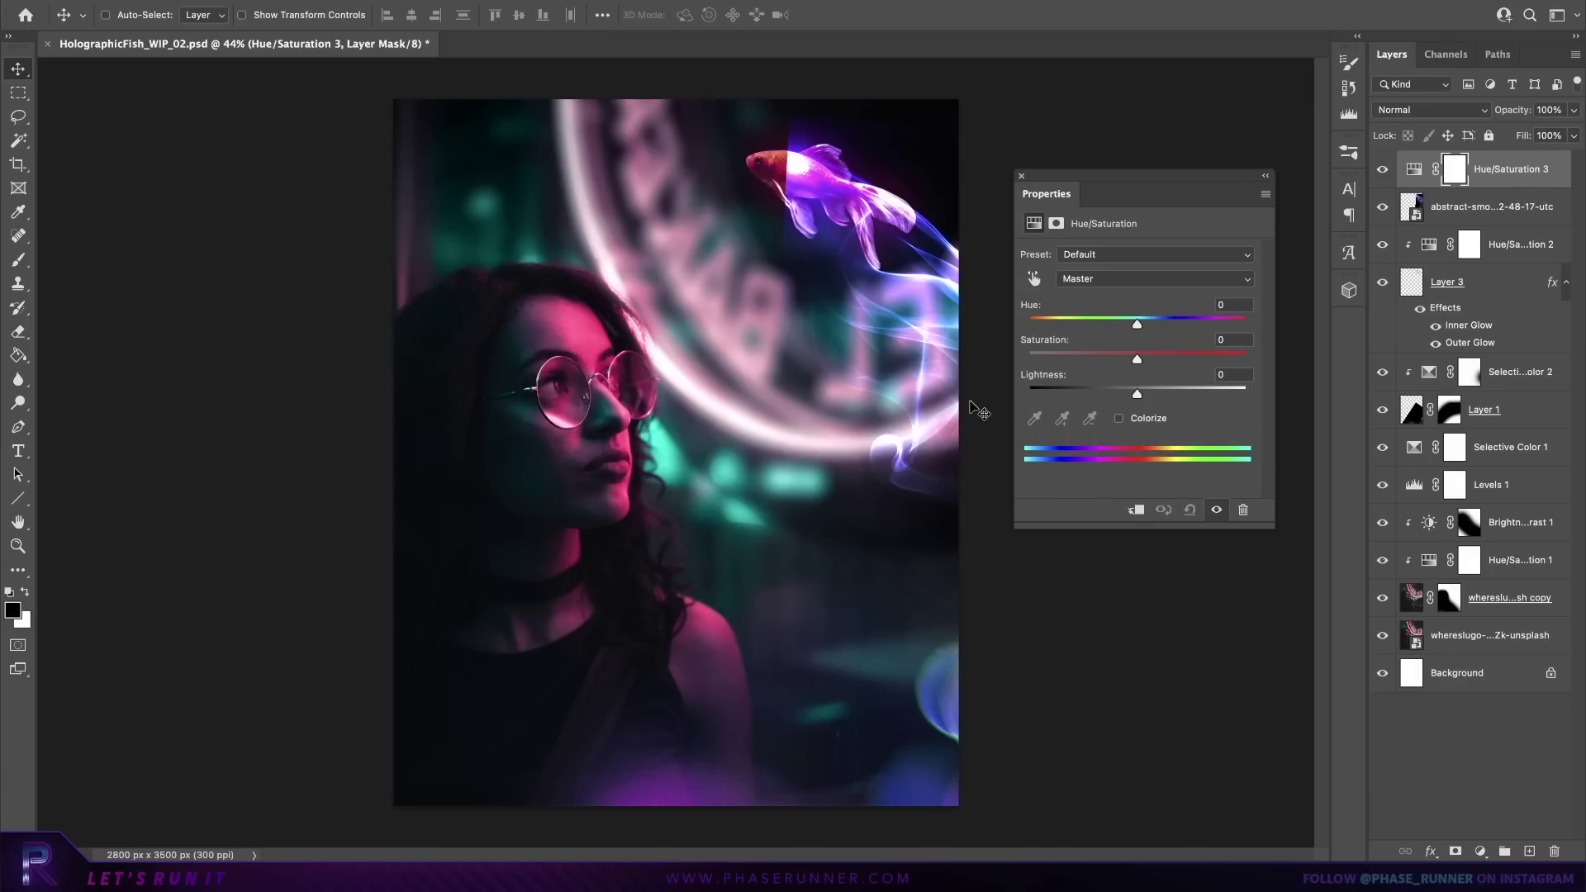
{"action": "left_click_drag", "start_coordinate": [1137, 322], "coordinate": [1218, 358]}
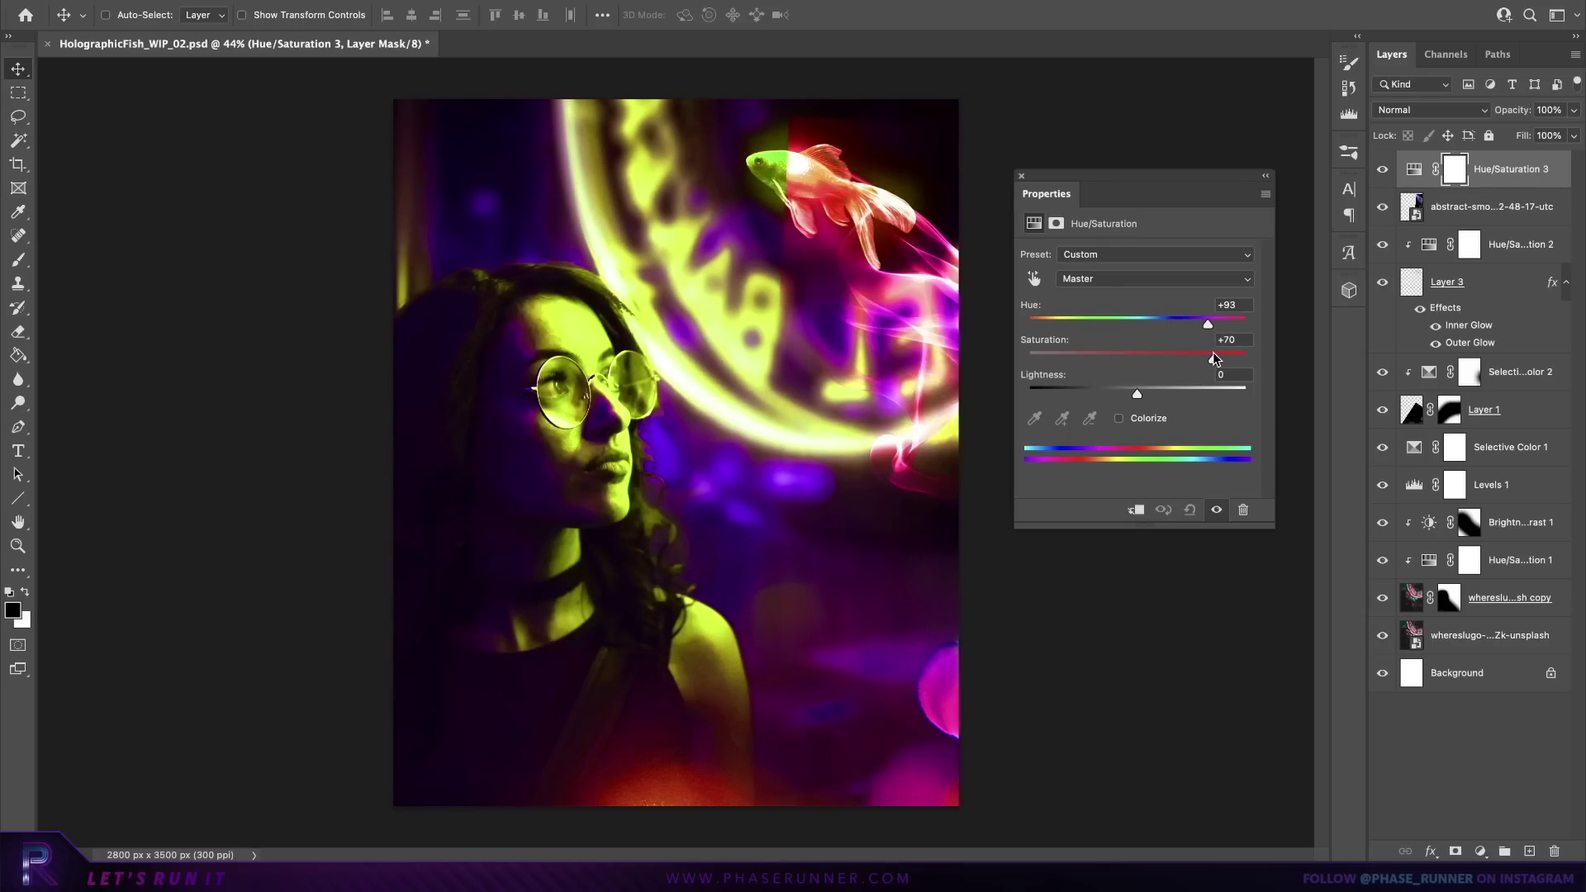
{"action": "left_click_drag", "start_coordinate": [1137, 393], "coordinate": [1099, 395]}
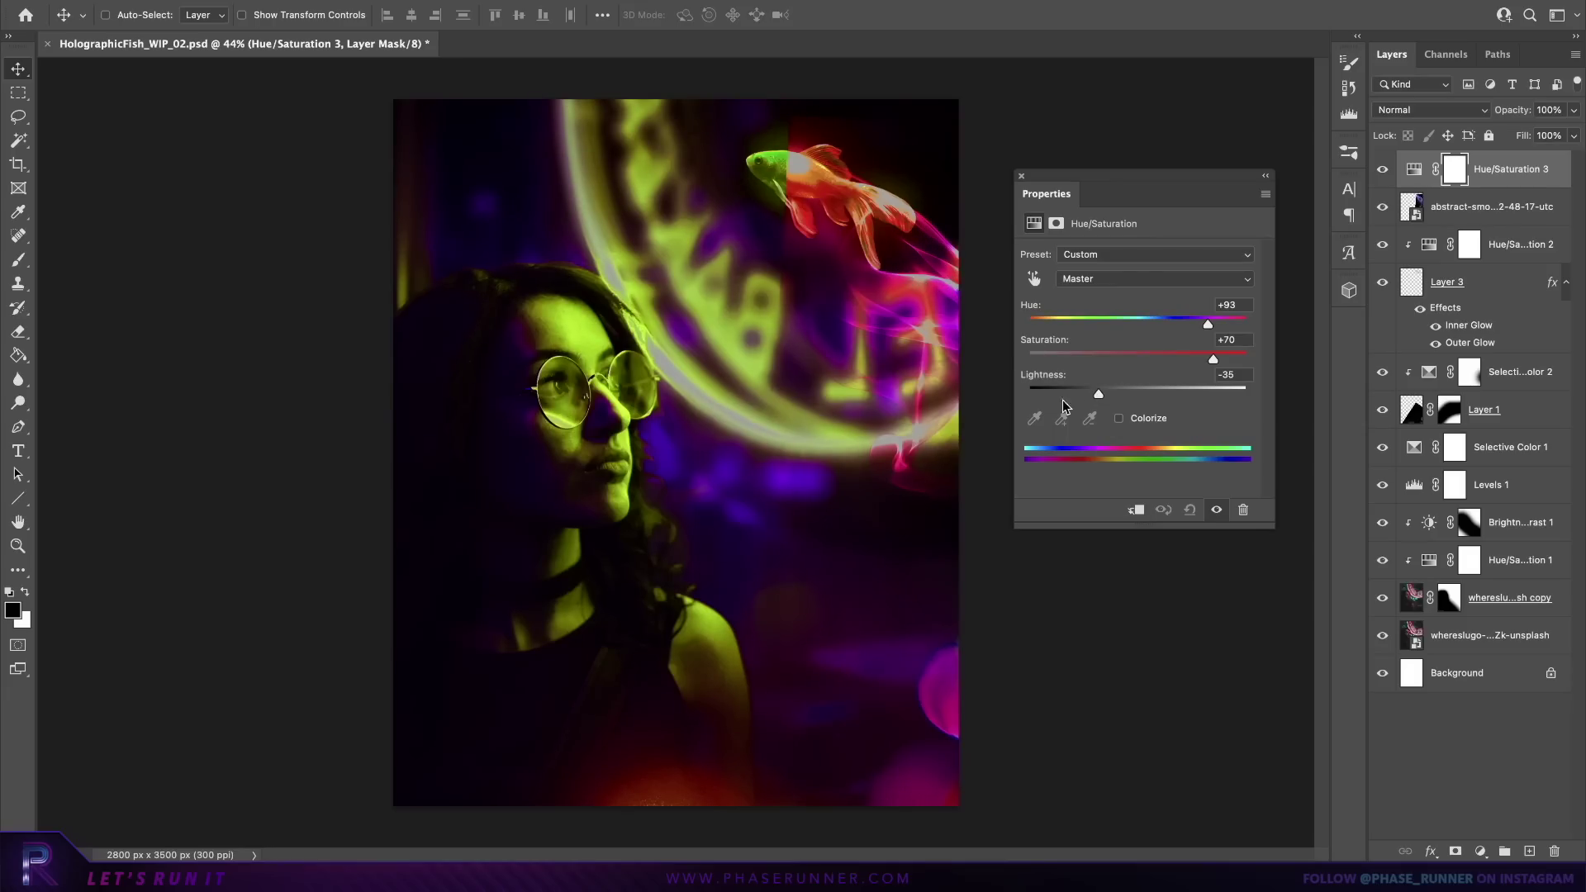
{"action": "left_click", "coordinate": [1138, 511]}
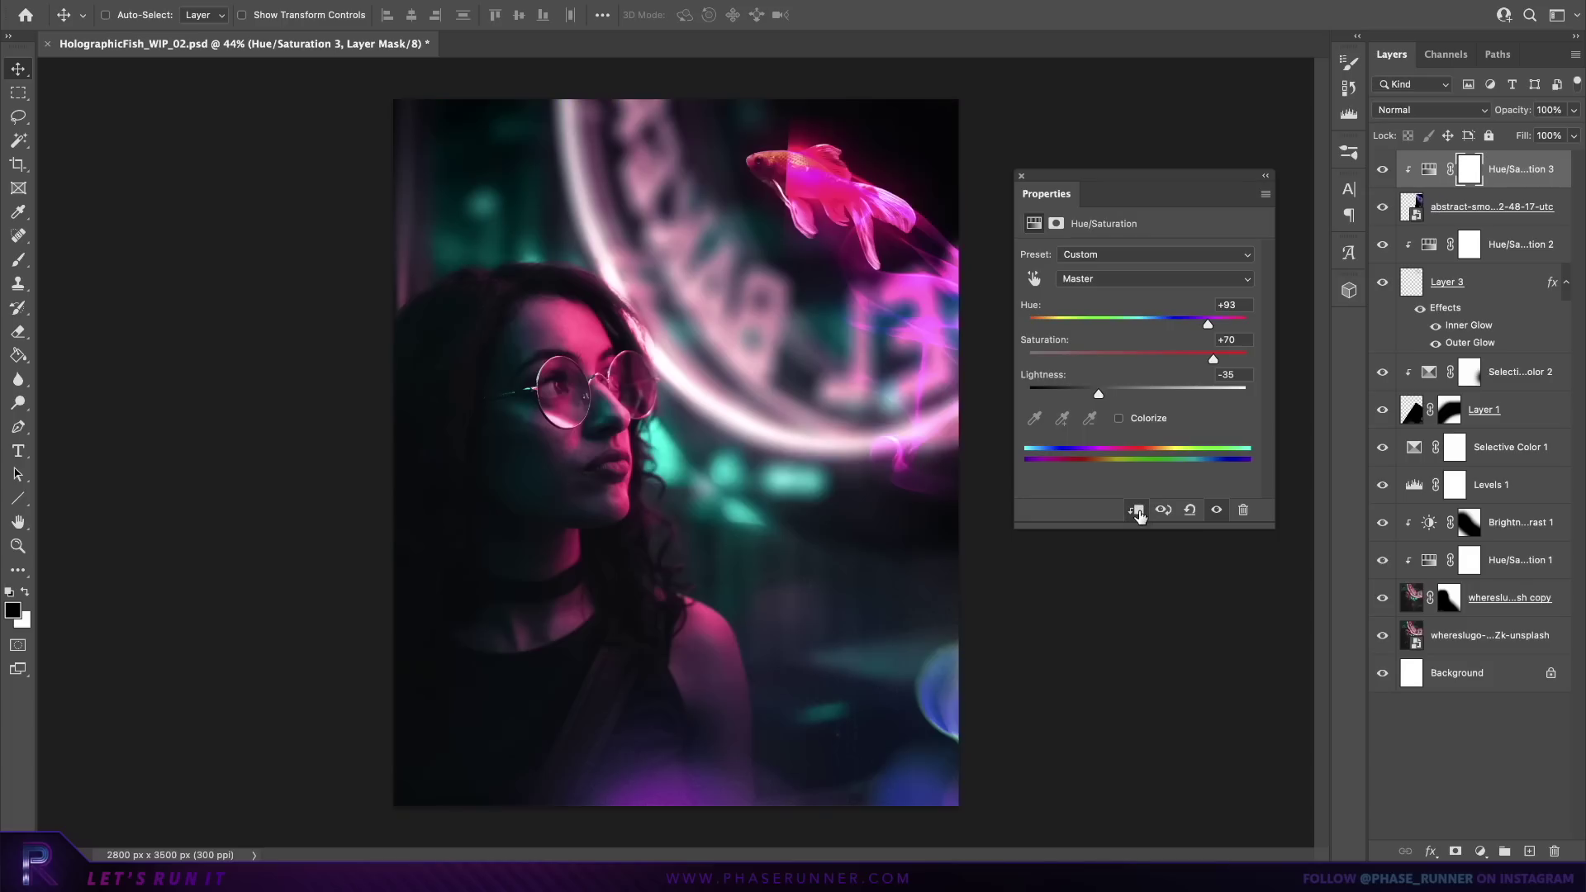
{"action": "left_click", "coordinate": [1022, 177]}
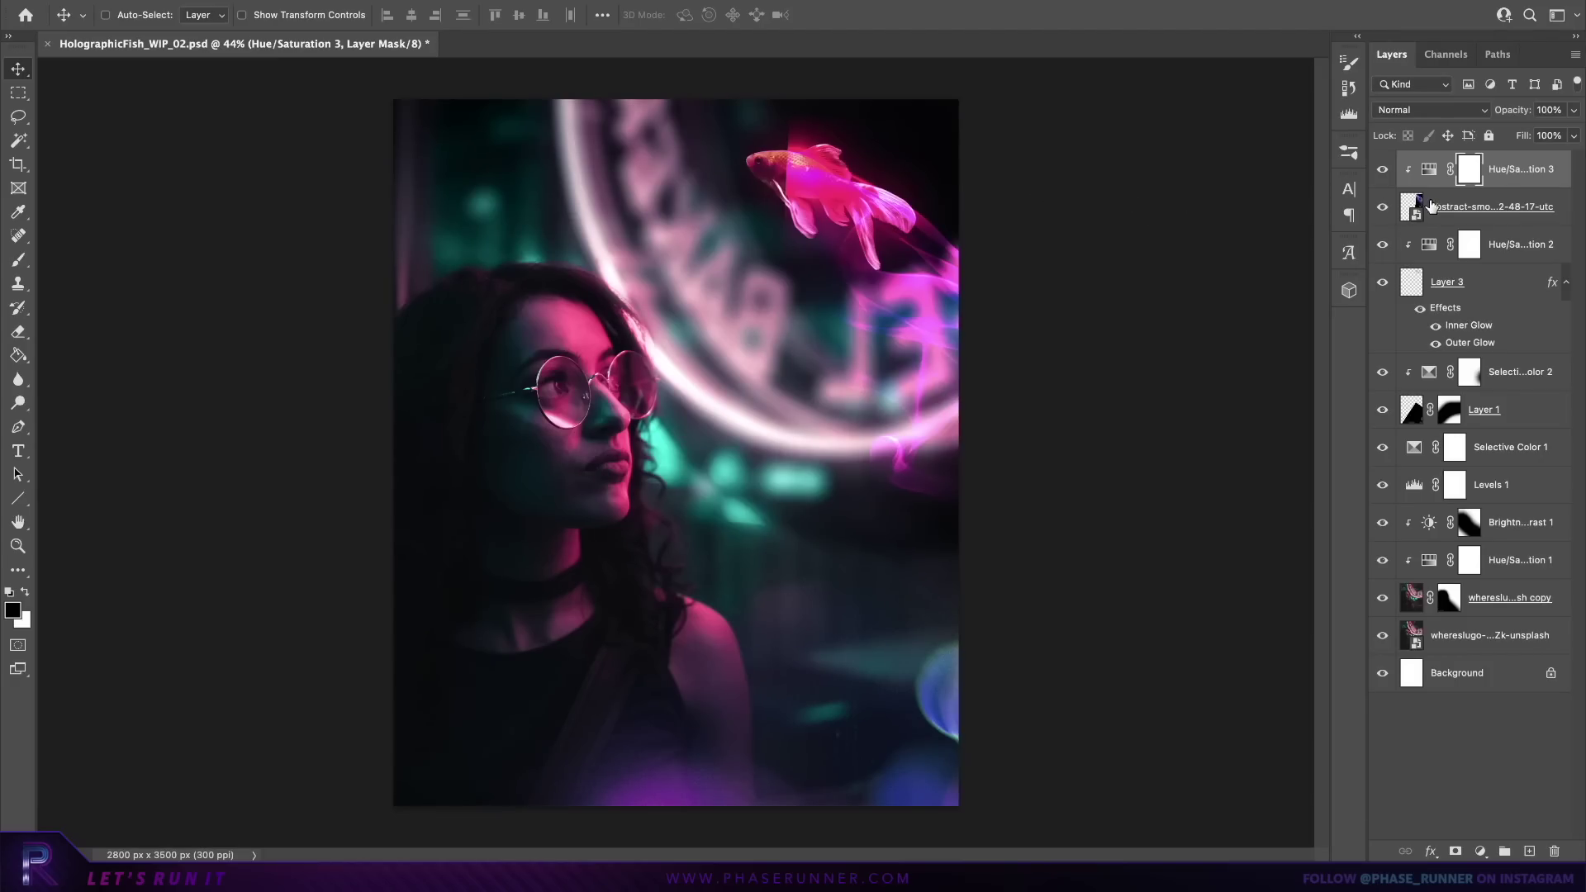
Step: Add a layer mask to the smoke and paint black with 600 px and 250 px brushes to hide the smoke over the fish's head and body
{"action": "left_click", "coordinate": [1456, 210]}
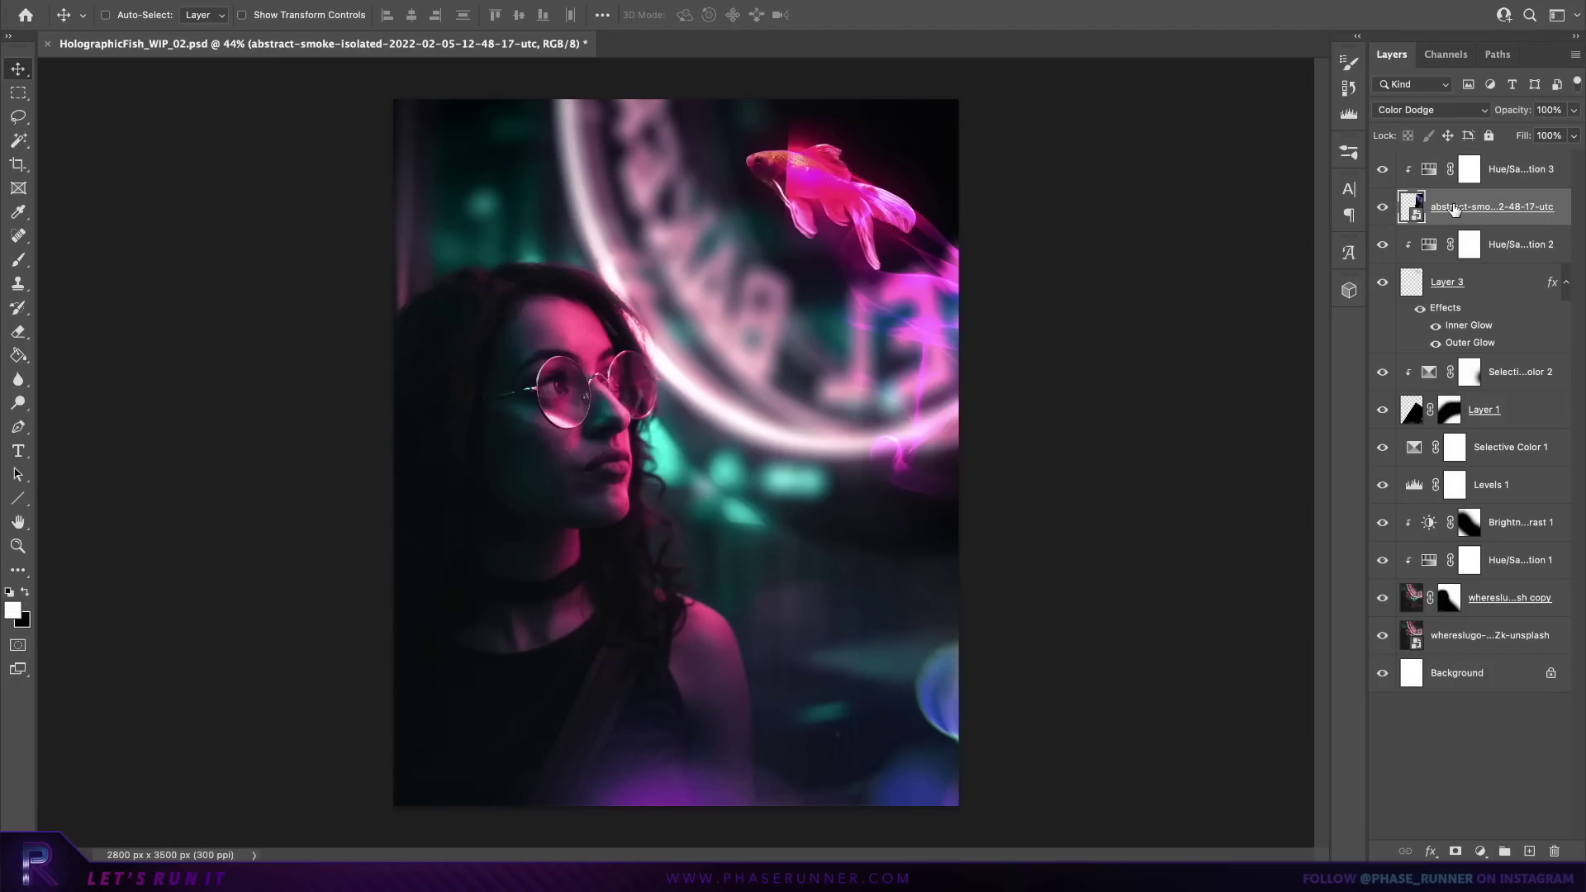
{"action": "left_click", "coordinate": [1456, 851]}
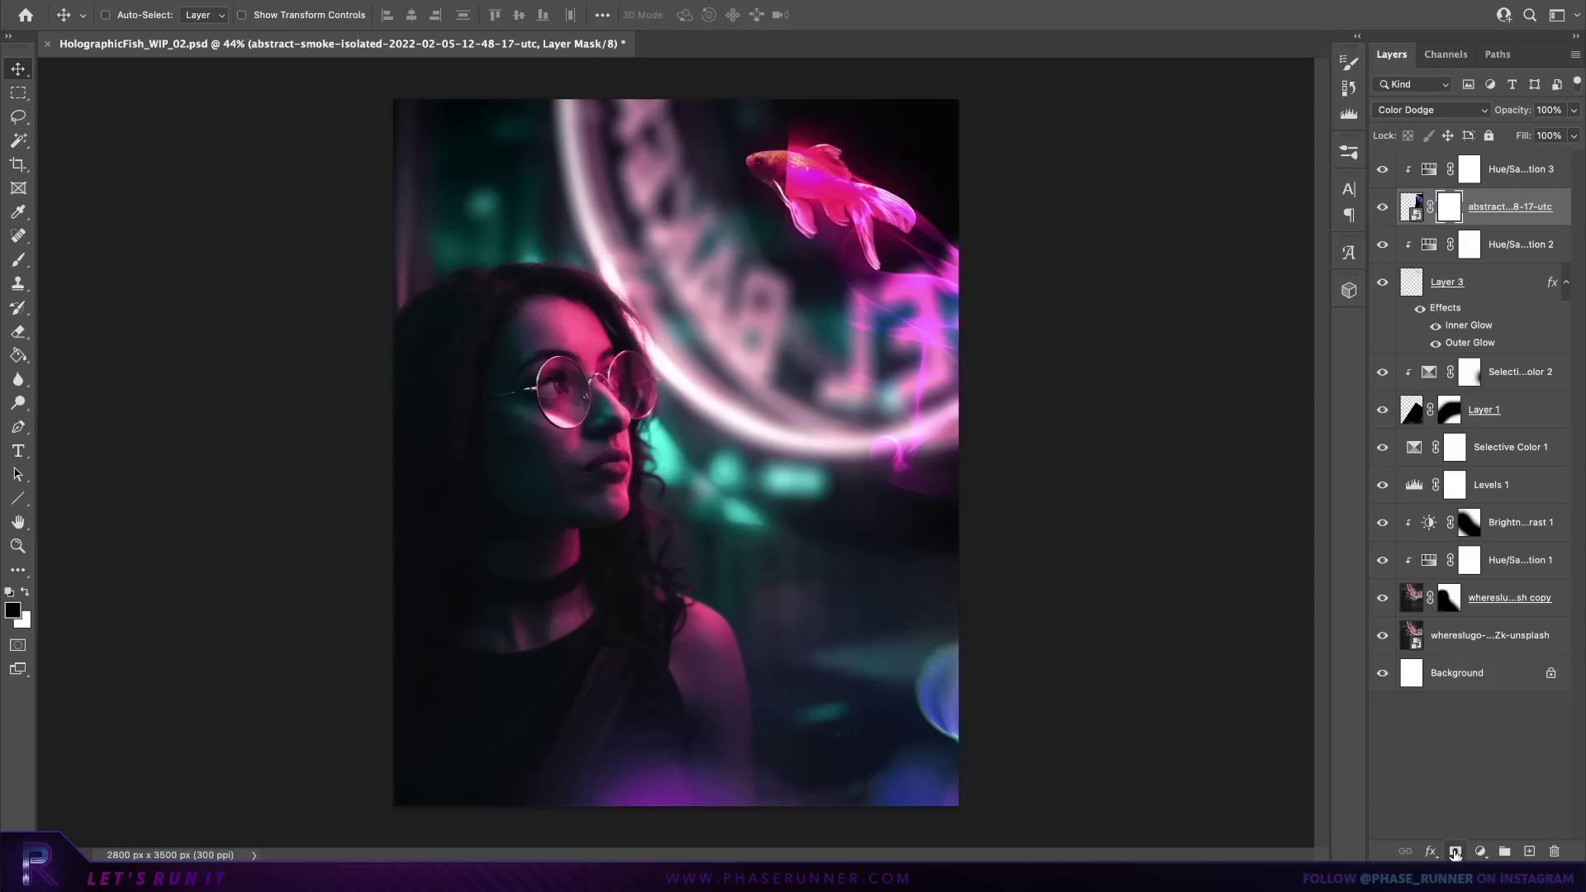
{"action": "left_click", "coordinate": [19, 261]}
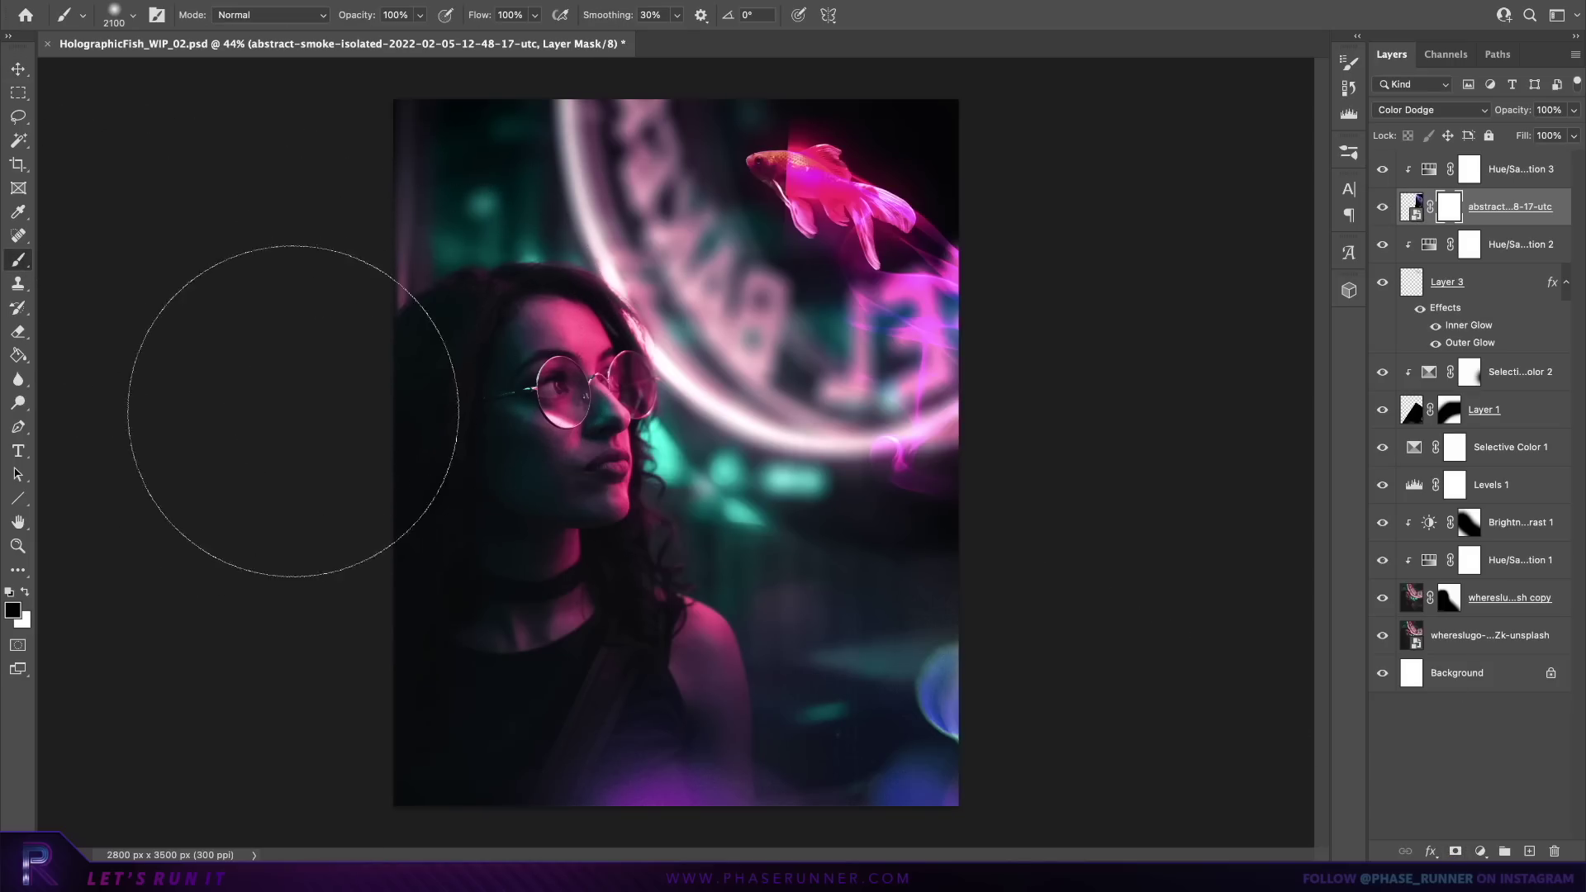
{"action": "key", "text": "bracketleft"}
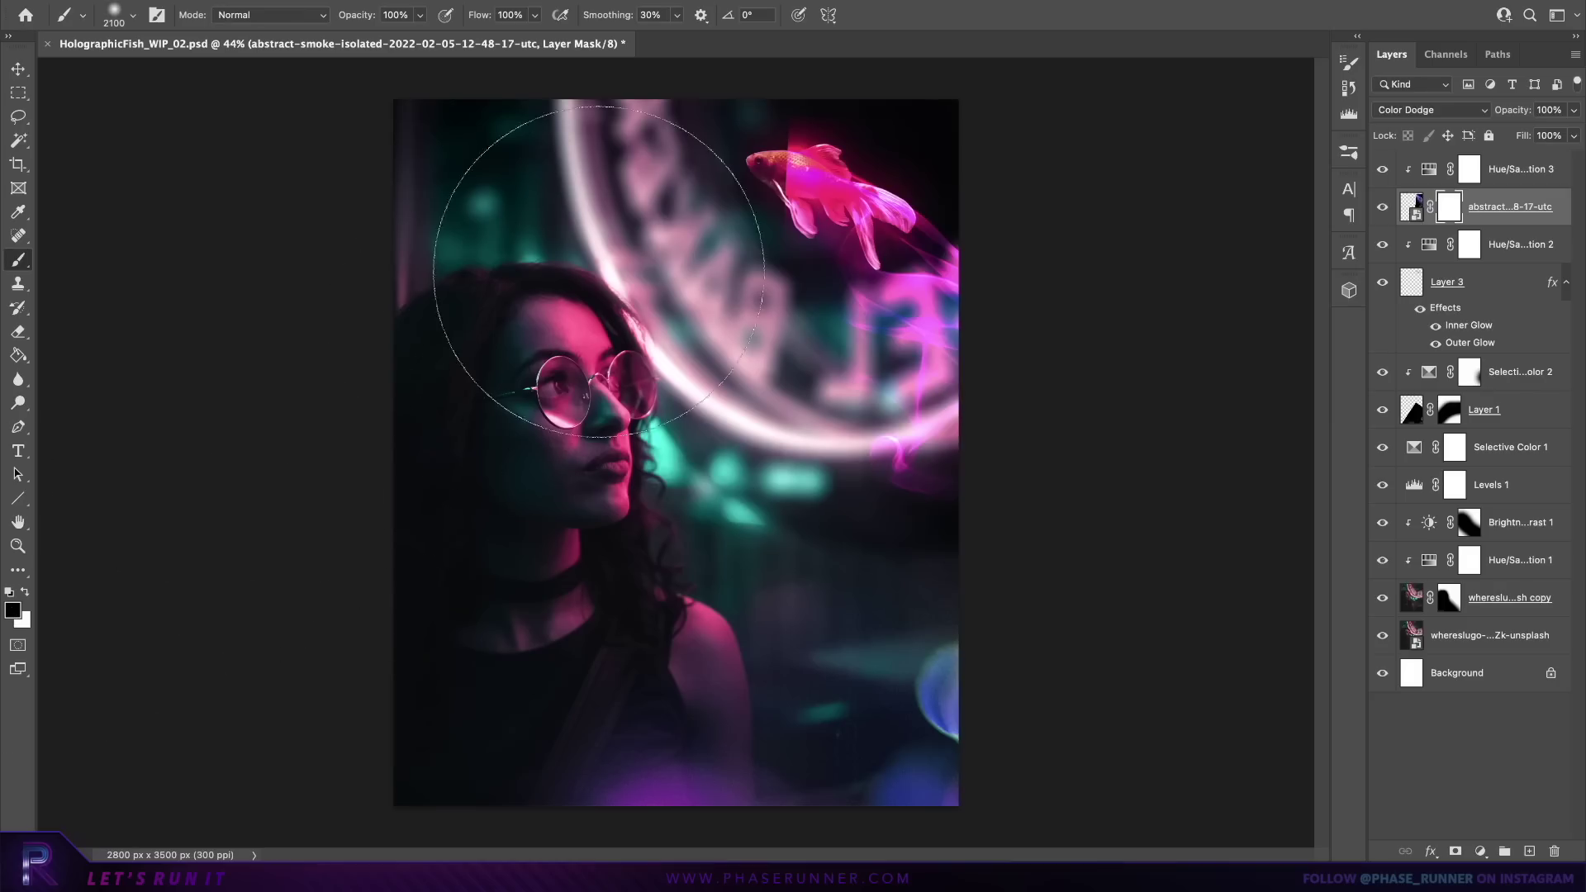
{"action": "key", "text": "bracketleft"}
{"action": "key", "text": "bracketleft"}
{"action": "key", "text": "bracketleft"}
{"action": "key", "text": "bracketleft"}
{"action": "key", "text": "bracketleft"}
{"action": "key", "text": "bracketleft"}
{"action": "key", "text": "bracketleft"}
{"action": "key", "text": "bracketleft"}
{"action": "key", "text": "bracketleft"}
{"action": "key", "text": "bracketleft"}
{"action": "key", "text": "bracketleft"}
{"action": "key", "text": "bracketleft"}
{"action": "key", "text": "bracketleft"}
{"action": "key", "text": "bracketleft"}
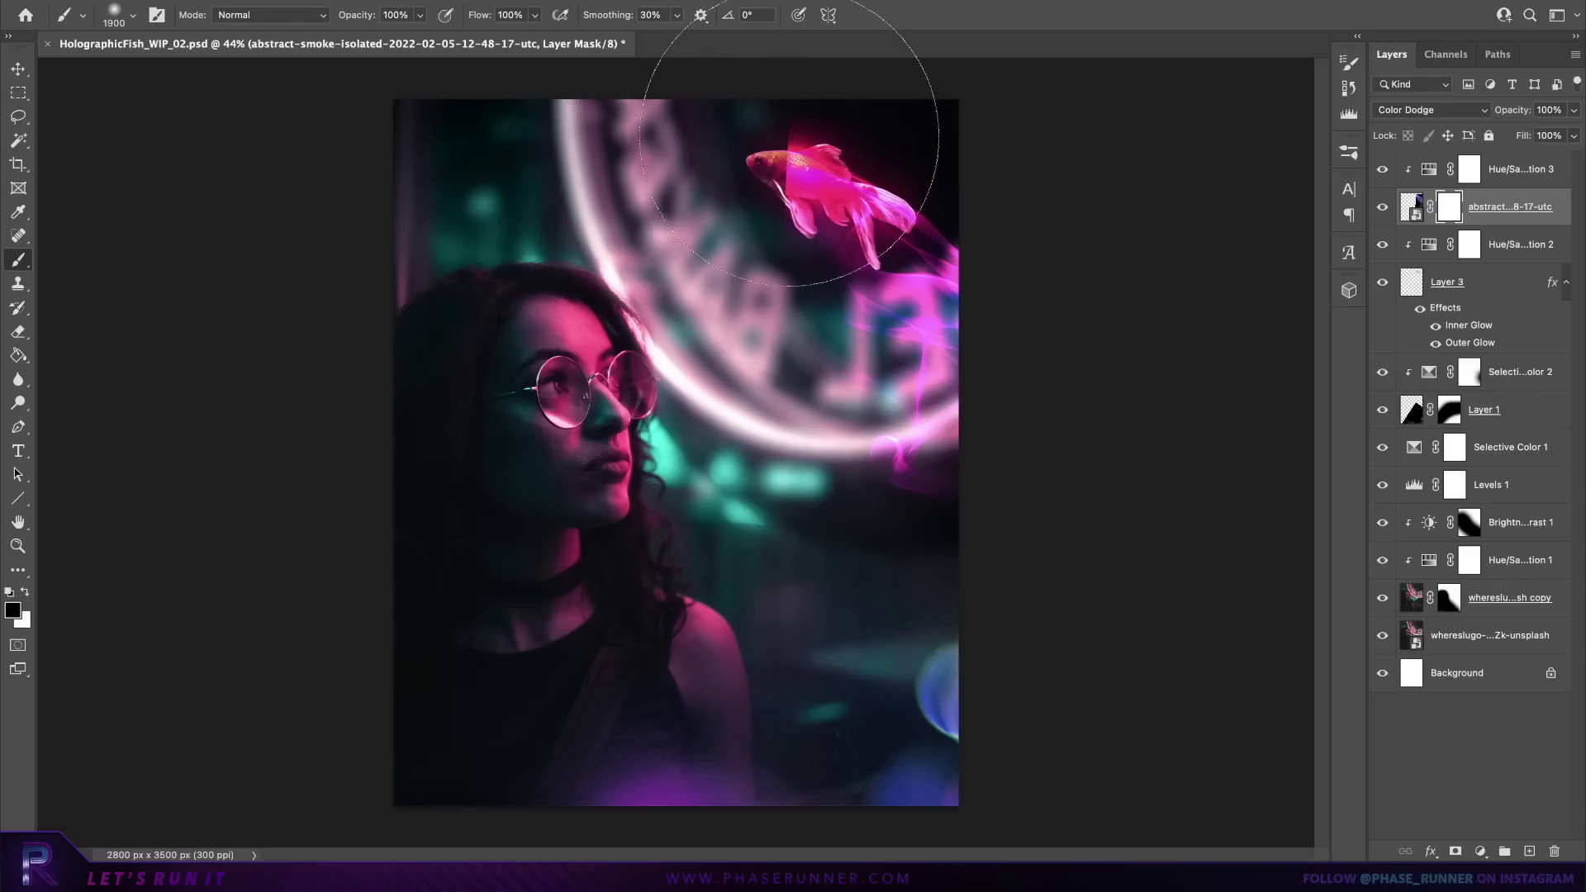
{"action": "left_click_drag", "start_coordinate": [812, 117], "coordinate": [793, 194]}
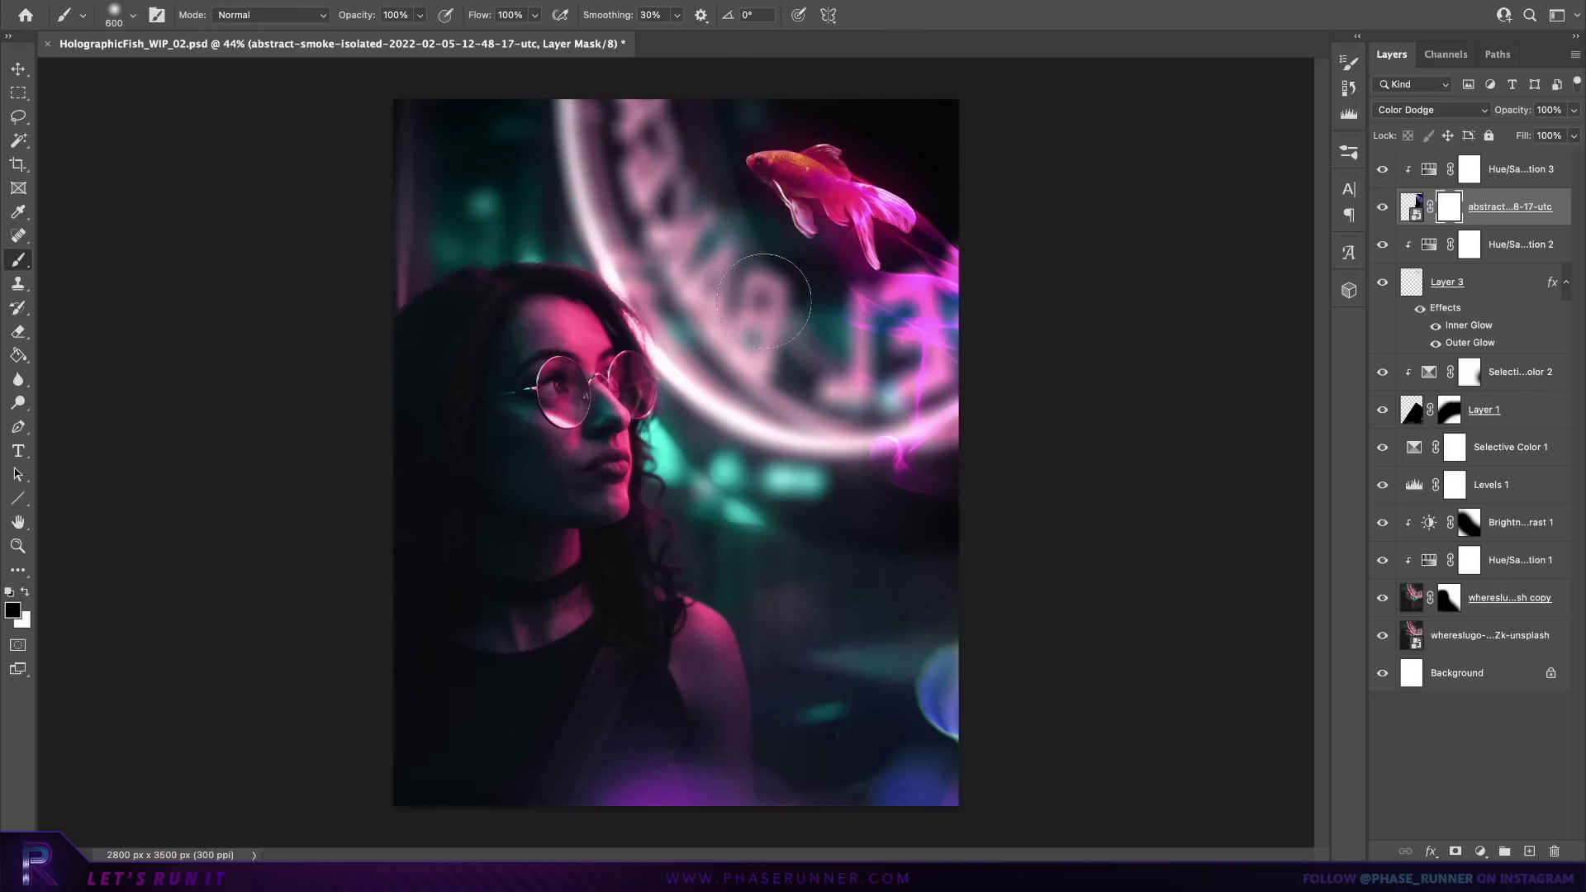
{"action": "key", "text": "bracketleft"}
{"action": "key", "text": "bracketleft"}
{"action": "key", "text": "bracketleft"}
{"action": "key", "text": "bracketleft"}
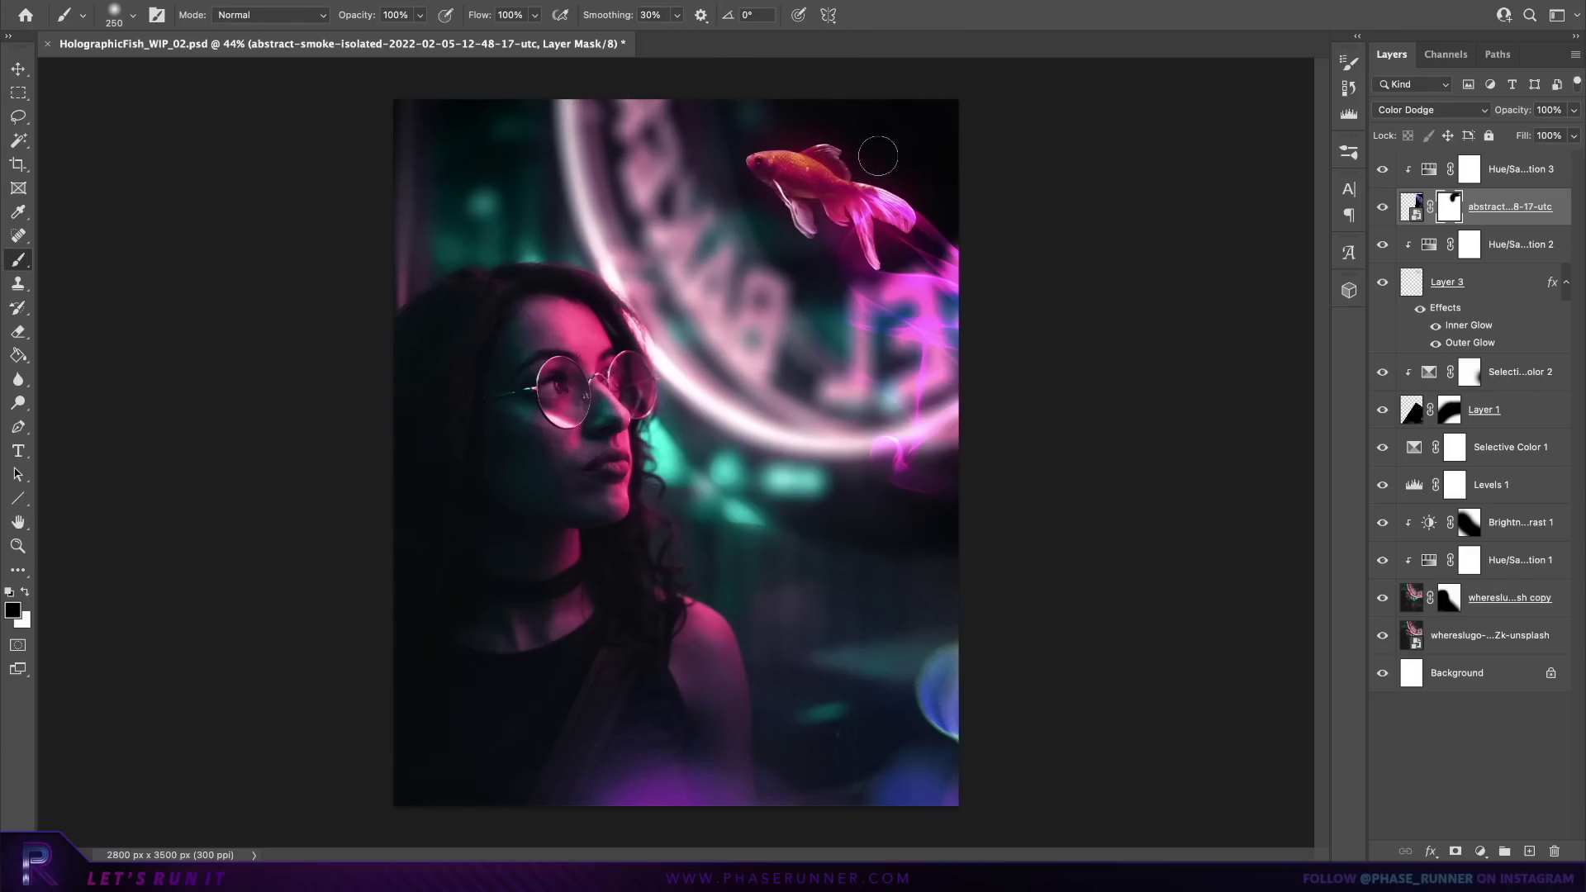
Step: Mask out the lower smoke strands over the neon sign with a black brush of about 1100 px, keeping the smoke at the tail
{"action": "key", "text": "bracketright"}
{"action": "key", "text": "bracketright"}
{"action": "key", "text": "bracketright"}
{"action": "key", "text": "bracketright"}
{"action": "key", "text": "bracketright"}
{"action": "key", "text": "bracketright"}
{"action": "key", "text": "bracketright"}
{"action": "key", "text": "bracketright"}
{"action": "key", "text": "bracketright"}
{"action": "mouse_move", "coordinate": [946, 468]}
{"action": "left_mouse_down"}
{"action": "mouse_move", "coordinate": [948, 415]}
{"action": "mouse_move", "coordinate": [925, 423]}
{"action": "mouse_move", "coordinate": [936, 449]}
{"action": "mouse_move", "coordinate": [878, 450]}
{"action": "left_mouse_up"}
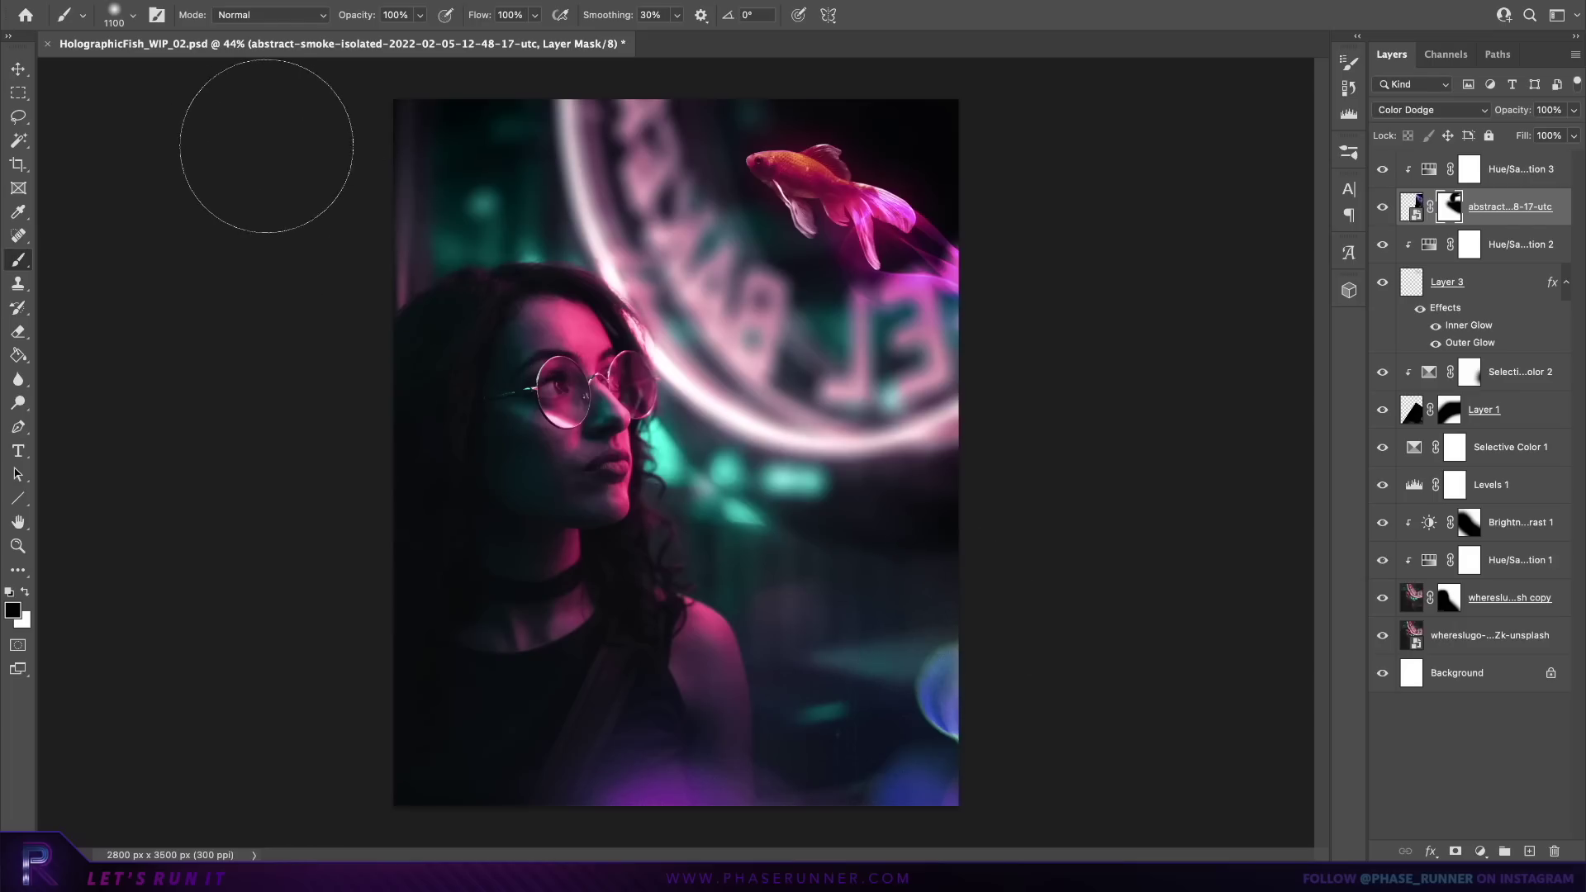
{"action": "left_click", "coordinate": [24, 69]}
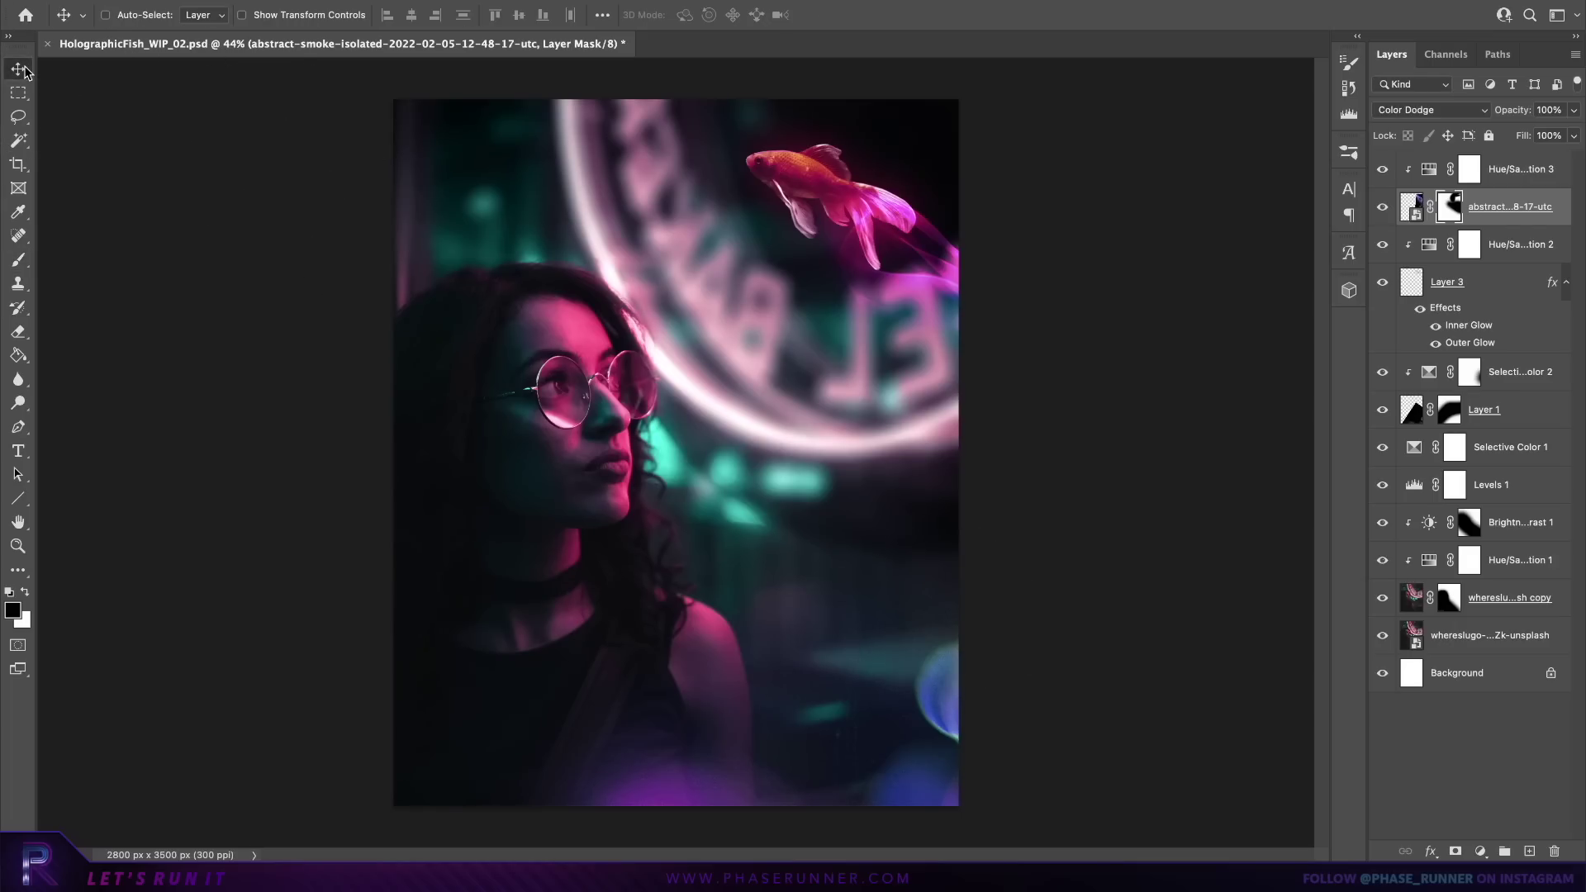
Step: Place the stock image of fine blue-purple smoke on black above the Hue/Saturation 3 layer and set its blend mode to Color Dodge
{"action": "key", "text": "super+2"}
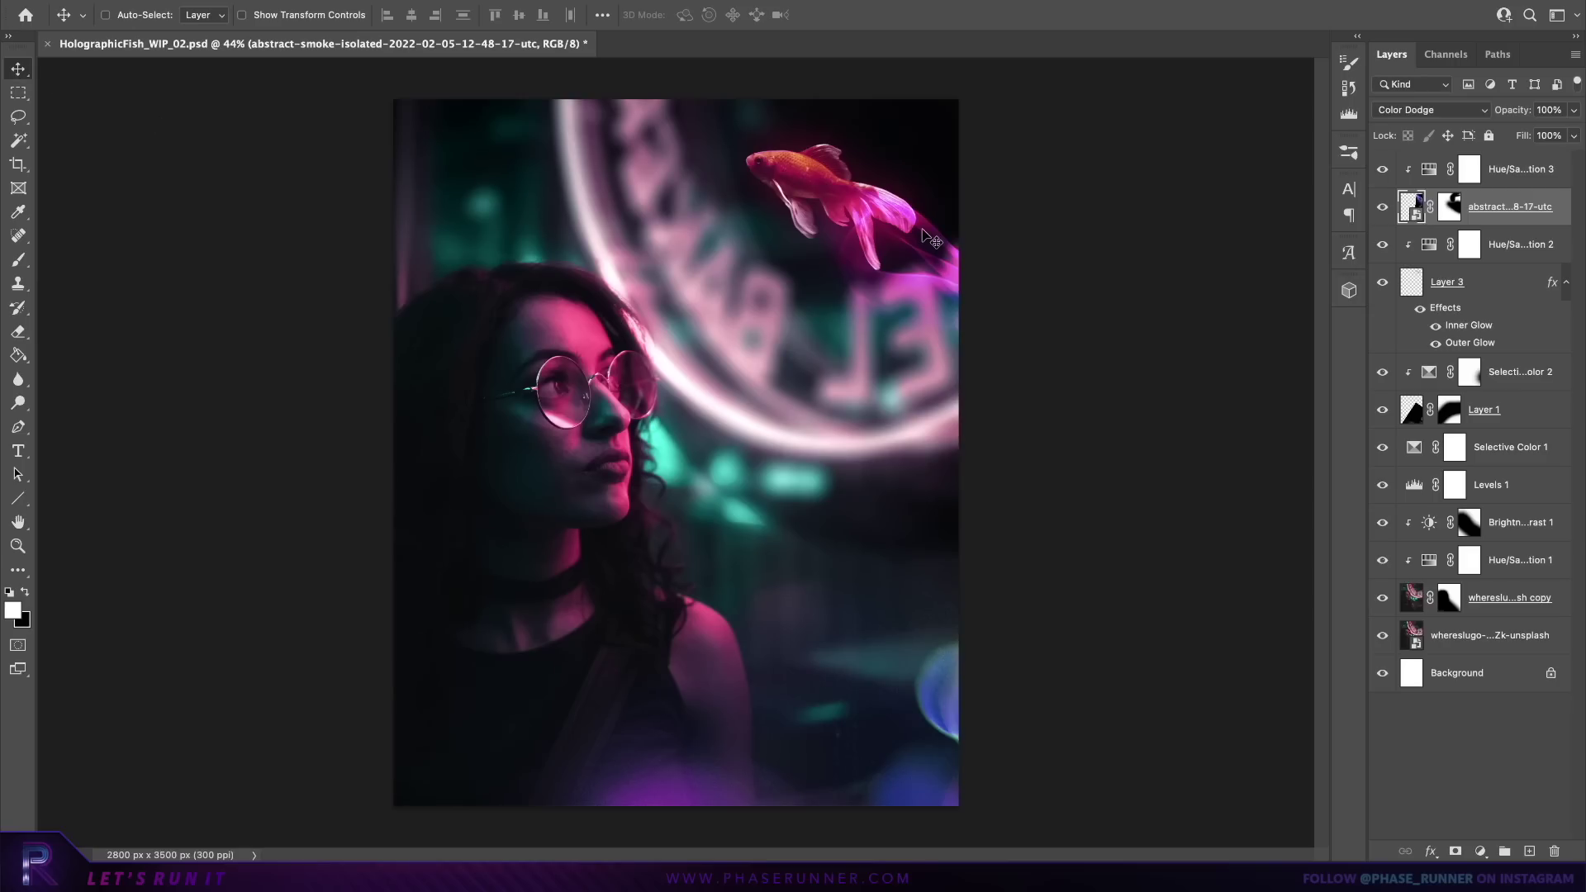
{"action": "left_click", "coordinate": [1521, 175]}
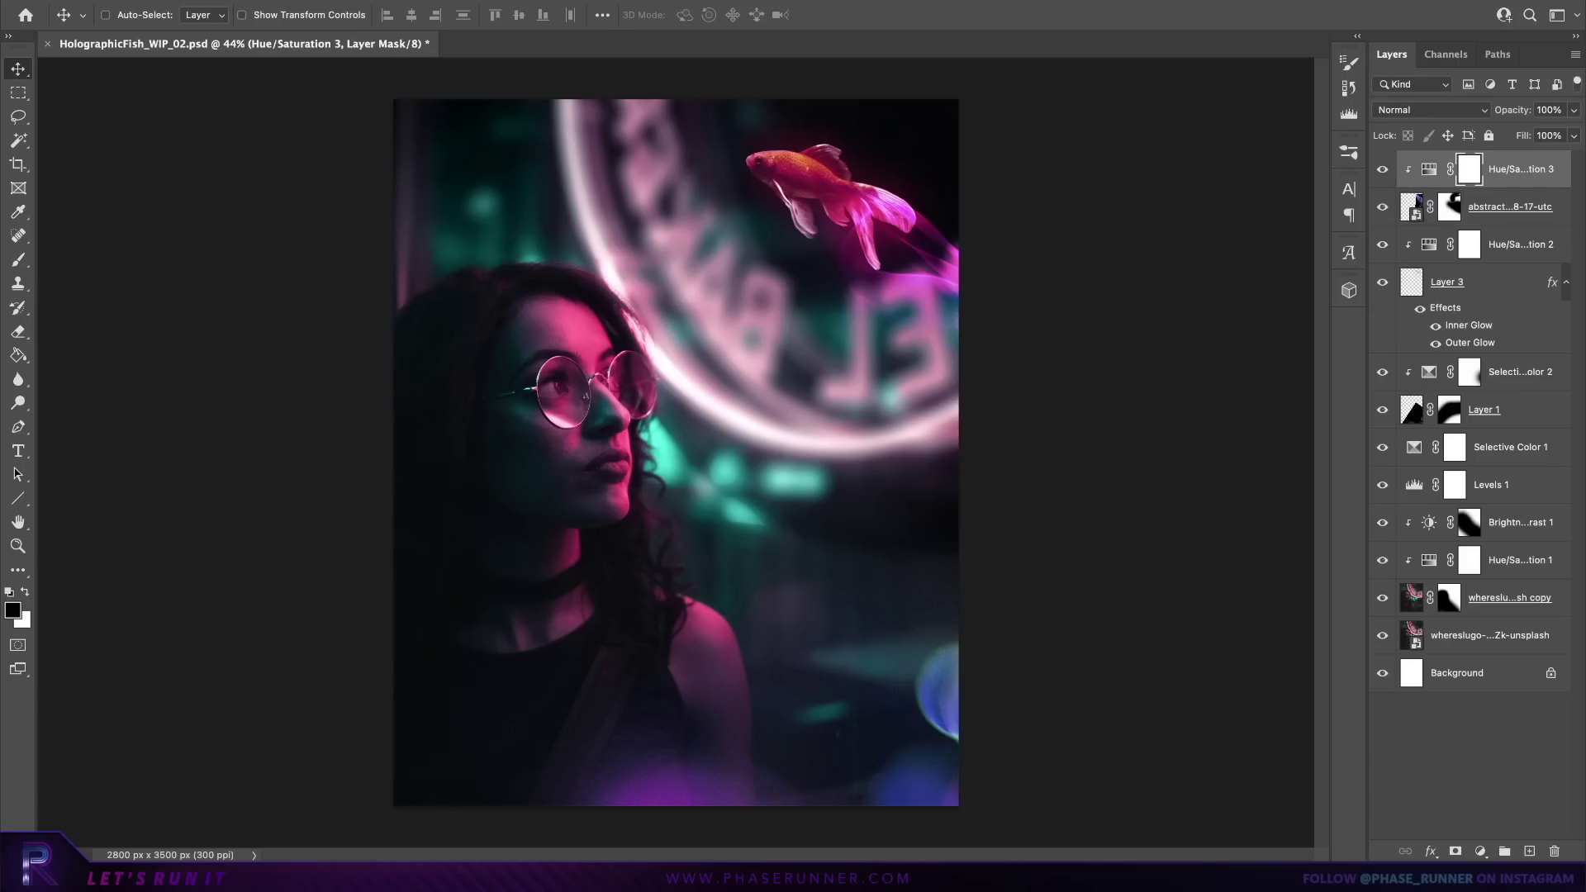
{"action": "key", "text": "super+Tab"}
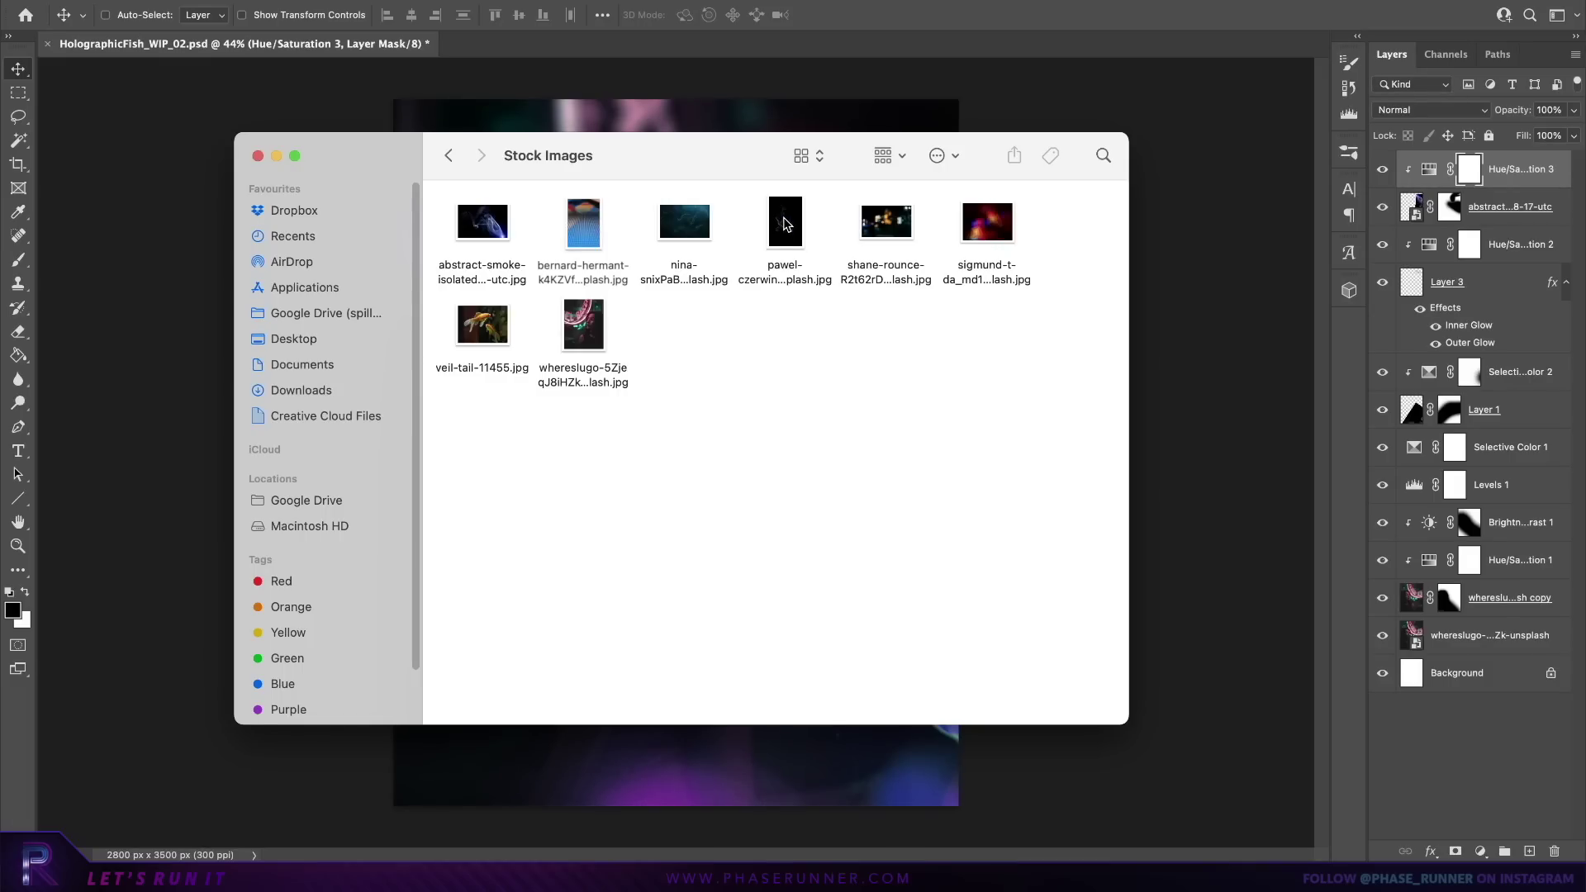
{"action": "left_click_drag", "start_coordinate": [785, 224], "coordinate": [726, 758]}
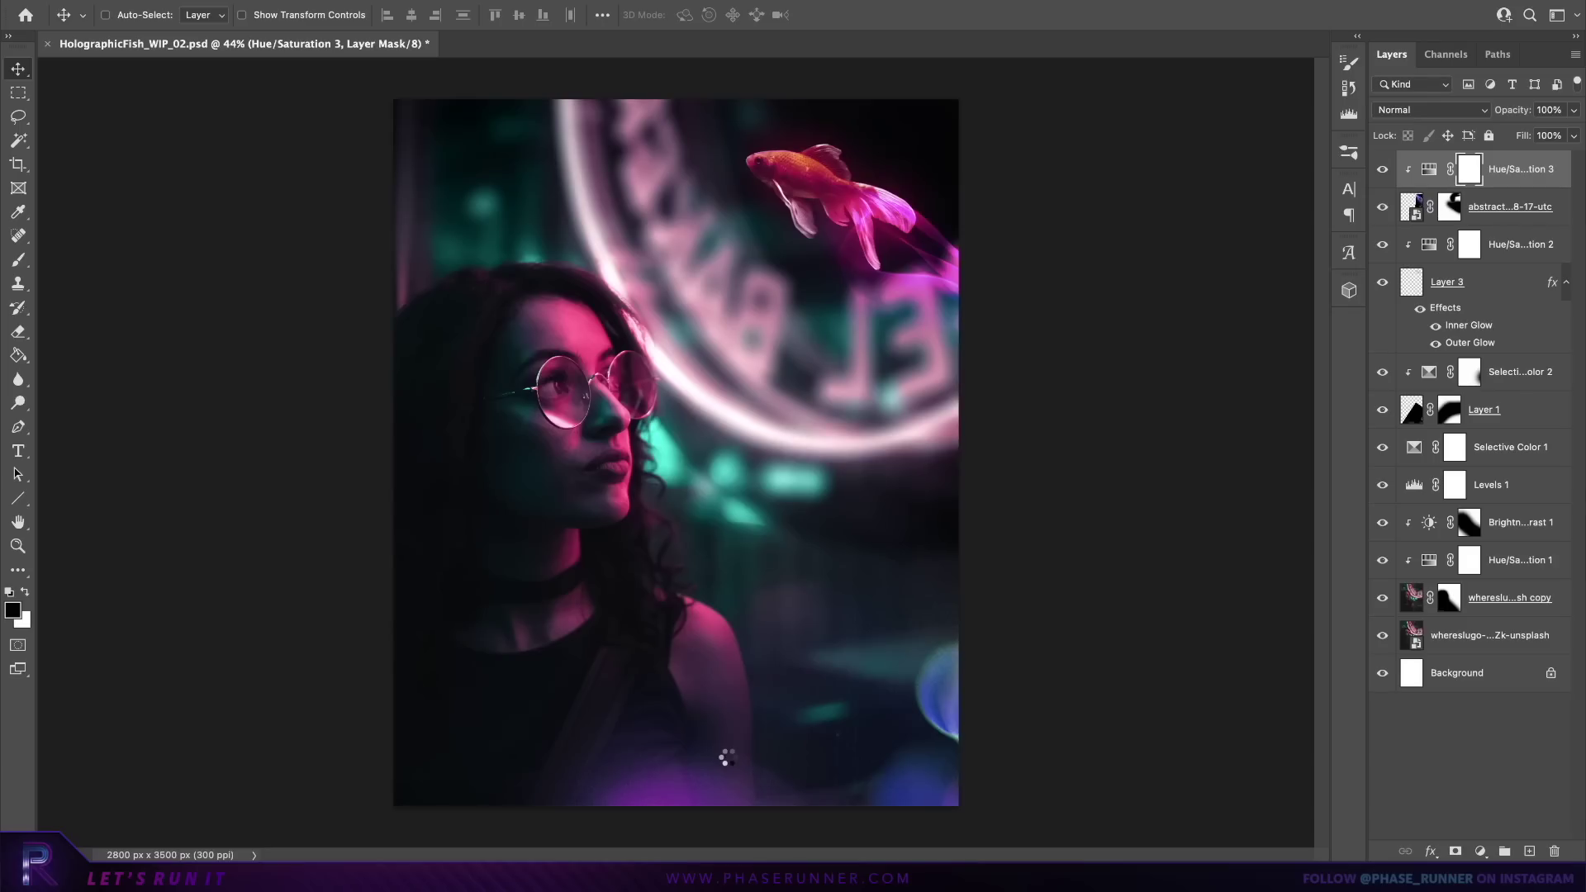
{"action": "key", "text": "Return"}
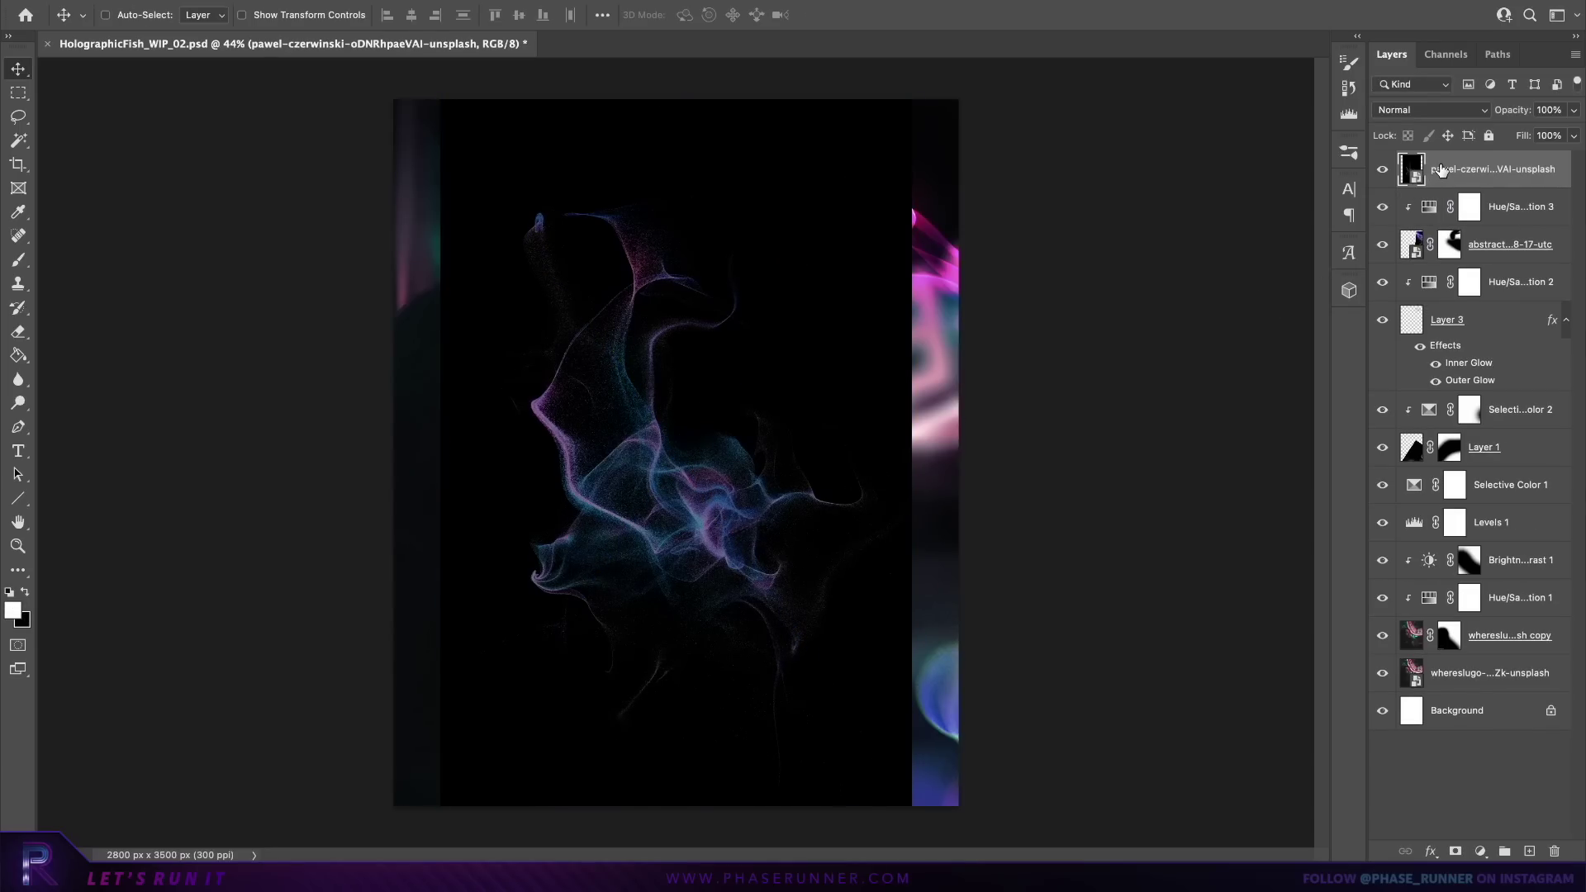
{"action": "left_click", "coordinate": [1441, 111]}
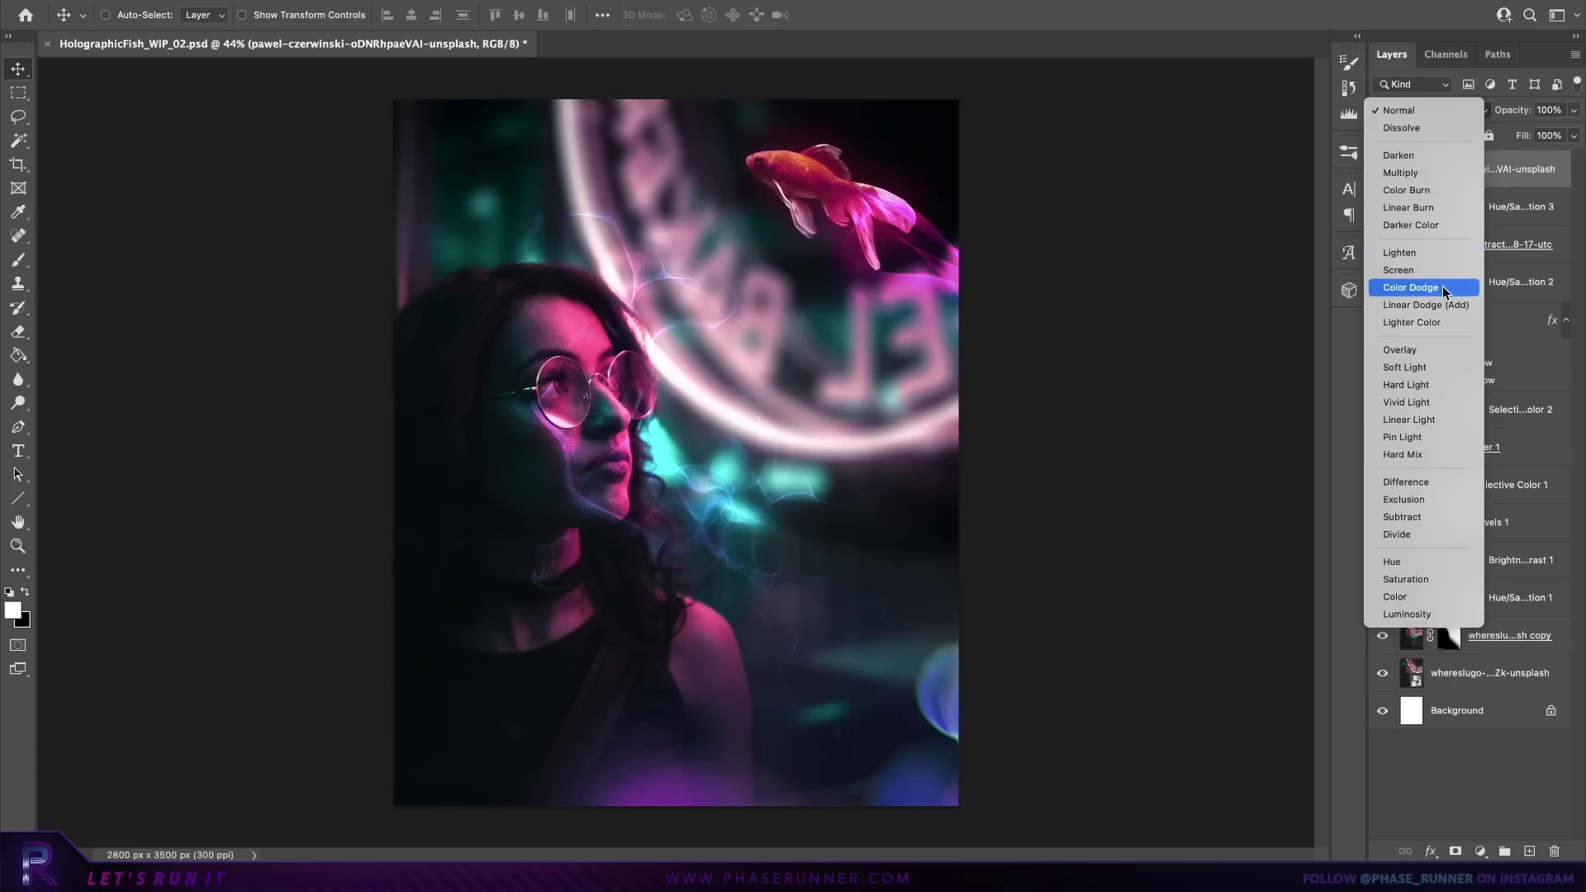
{"action": "left_click", "coordinate": [1442, 286]}
Step: Move the new smoke strands below the fish along the canvas's right edge and rotate them to about -10°
{"action": "mouse_move", "coordinate": [679, 384]}
{"action": "left_mouse_down"}
{"action": "mouse_move", "coordinate": [930, 395]}
{"action": "mouse_move", "coordinate": [917, 425]}
{"action": "left_mouse_up"}
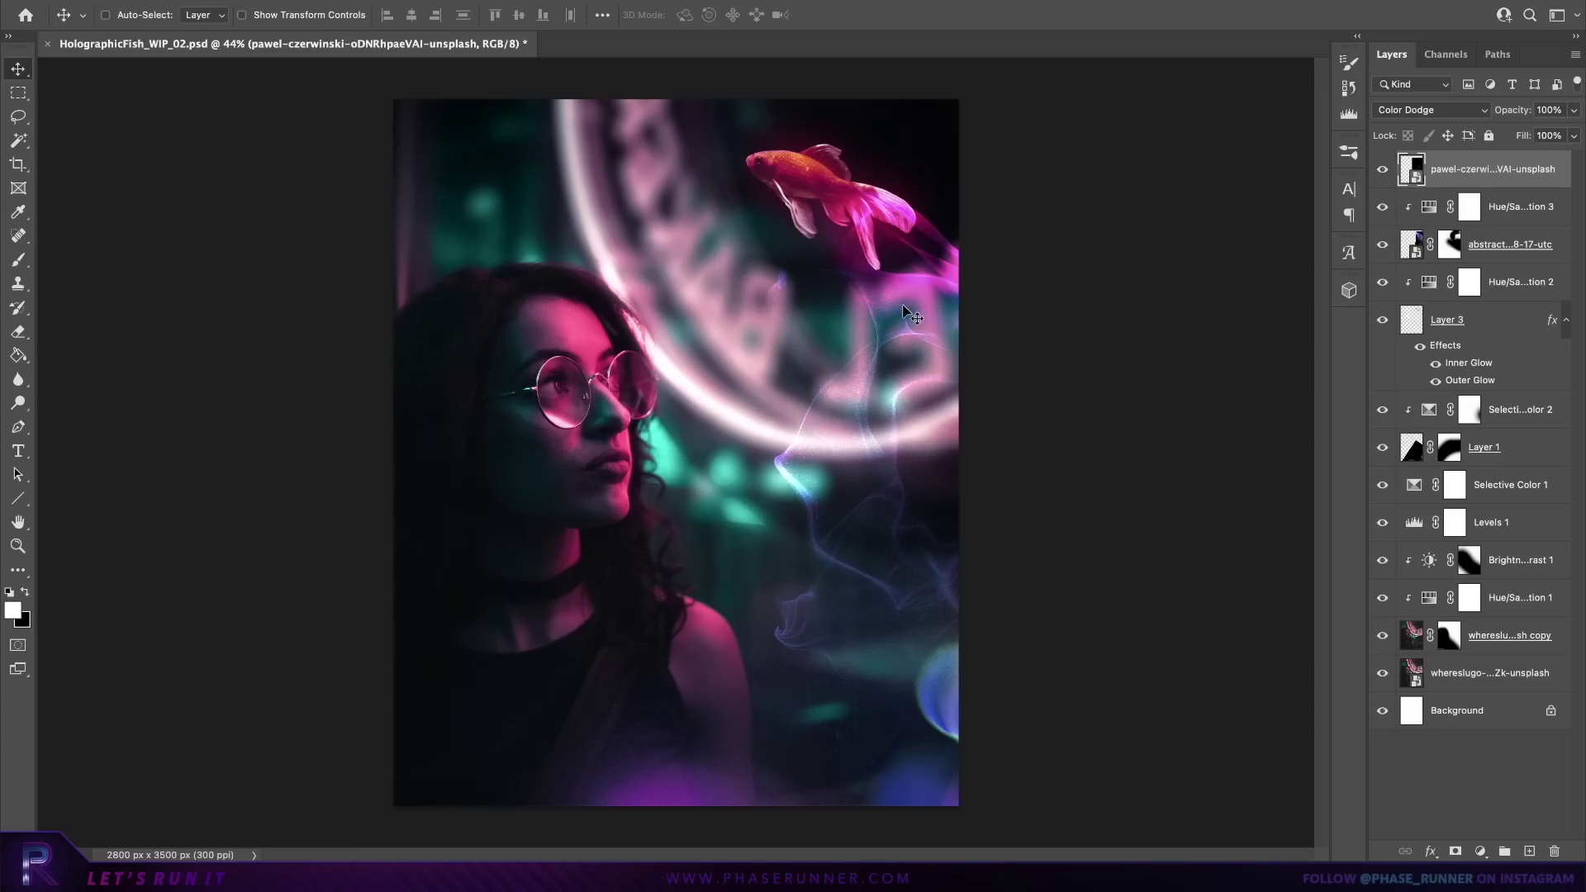
{"action": "key", "text": "ctrl+t"}
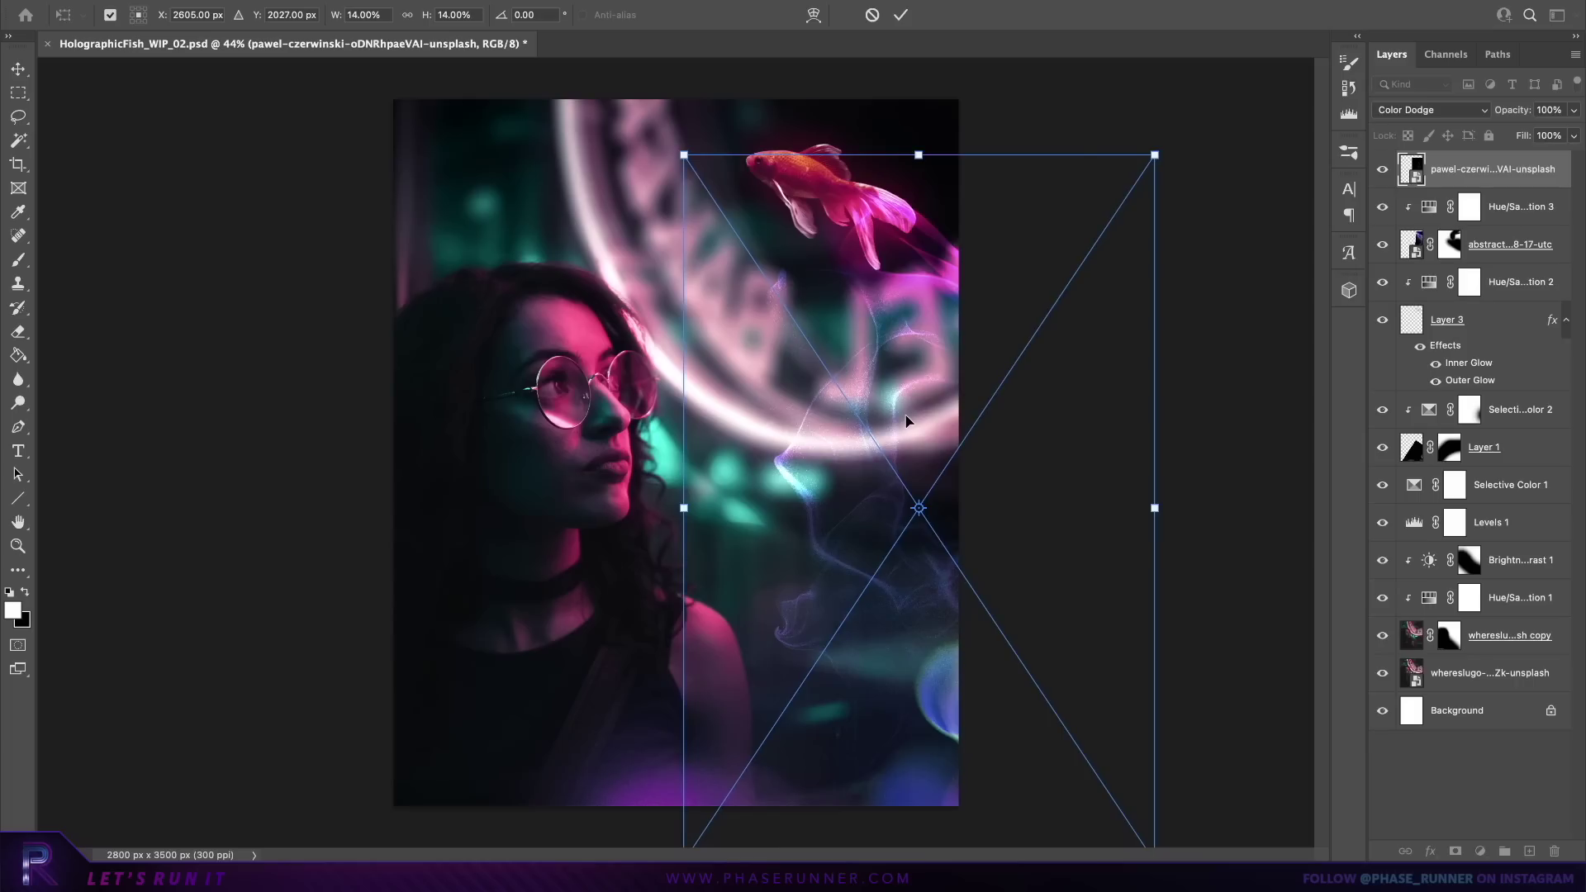
{"action": "left_click_drag", "start_coordinate": [1187, 212], "coordinate": [1028, 378]}
{"action": "mouse_move", "coordinate": [905, 381]}
{"action": "left_mouse_down"}
{"action": "mouse_move", "coordinate": [931, 350]}
{"action": "mouse_move", "coordinate": [929, 377]}
{"action": "left_mouse_up"}
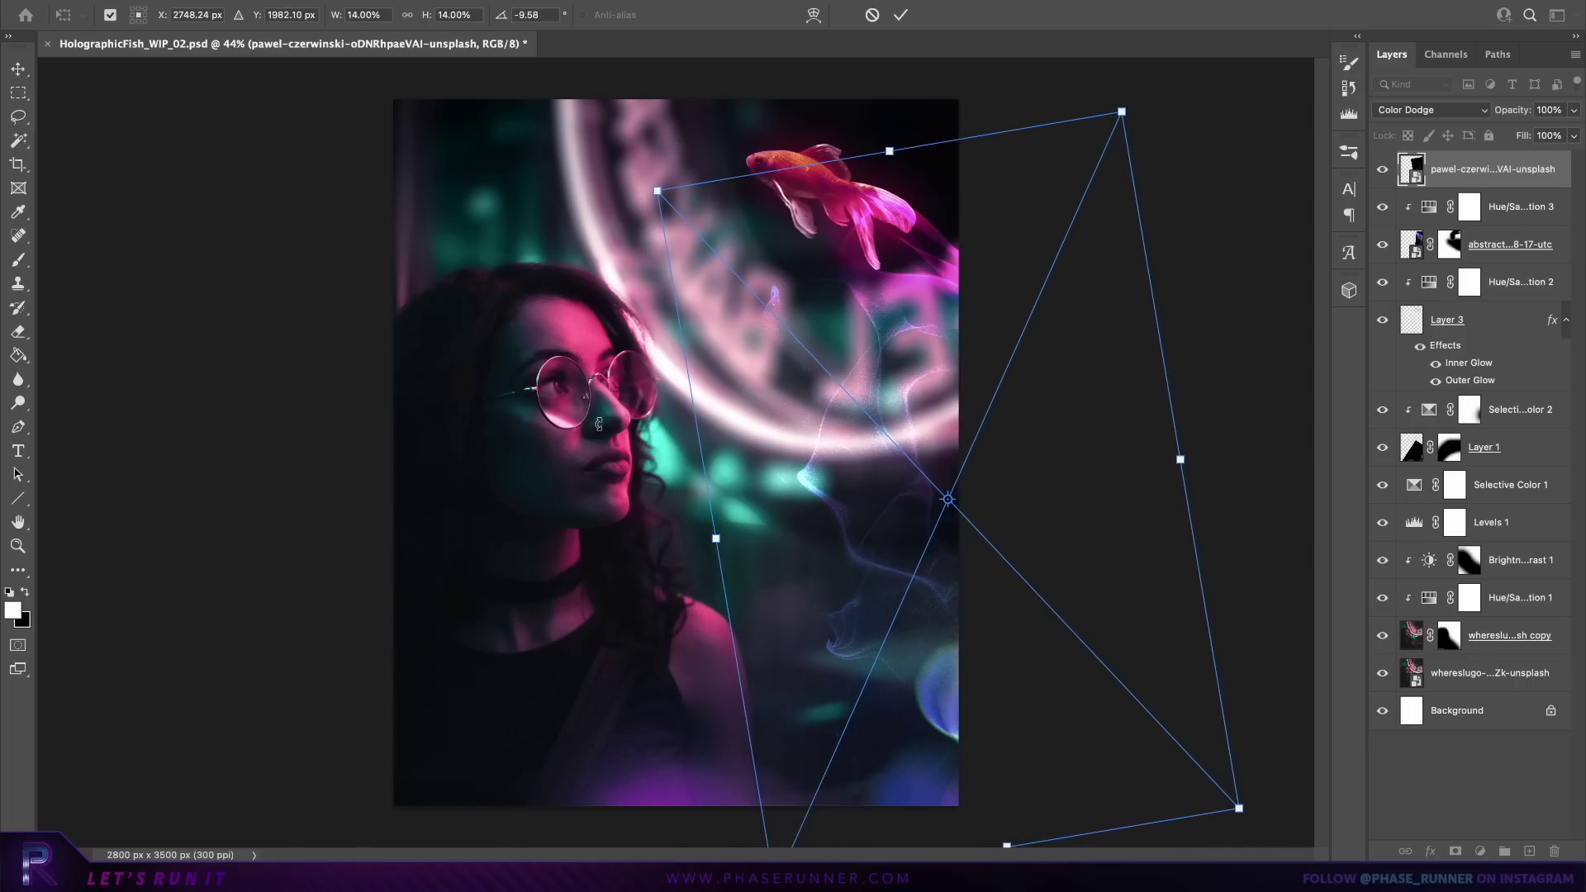
{"action": "left_click_drag", "start_coordinate": [599, 425], "coordinate": [597, 436]}
{"action": "left_click_drag", "start_coordinate": [647, 203], "coordinate": [801, 506]}
{"action": "key", "text": "Return"}
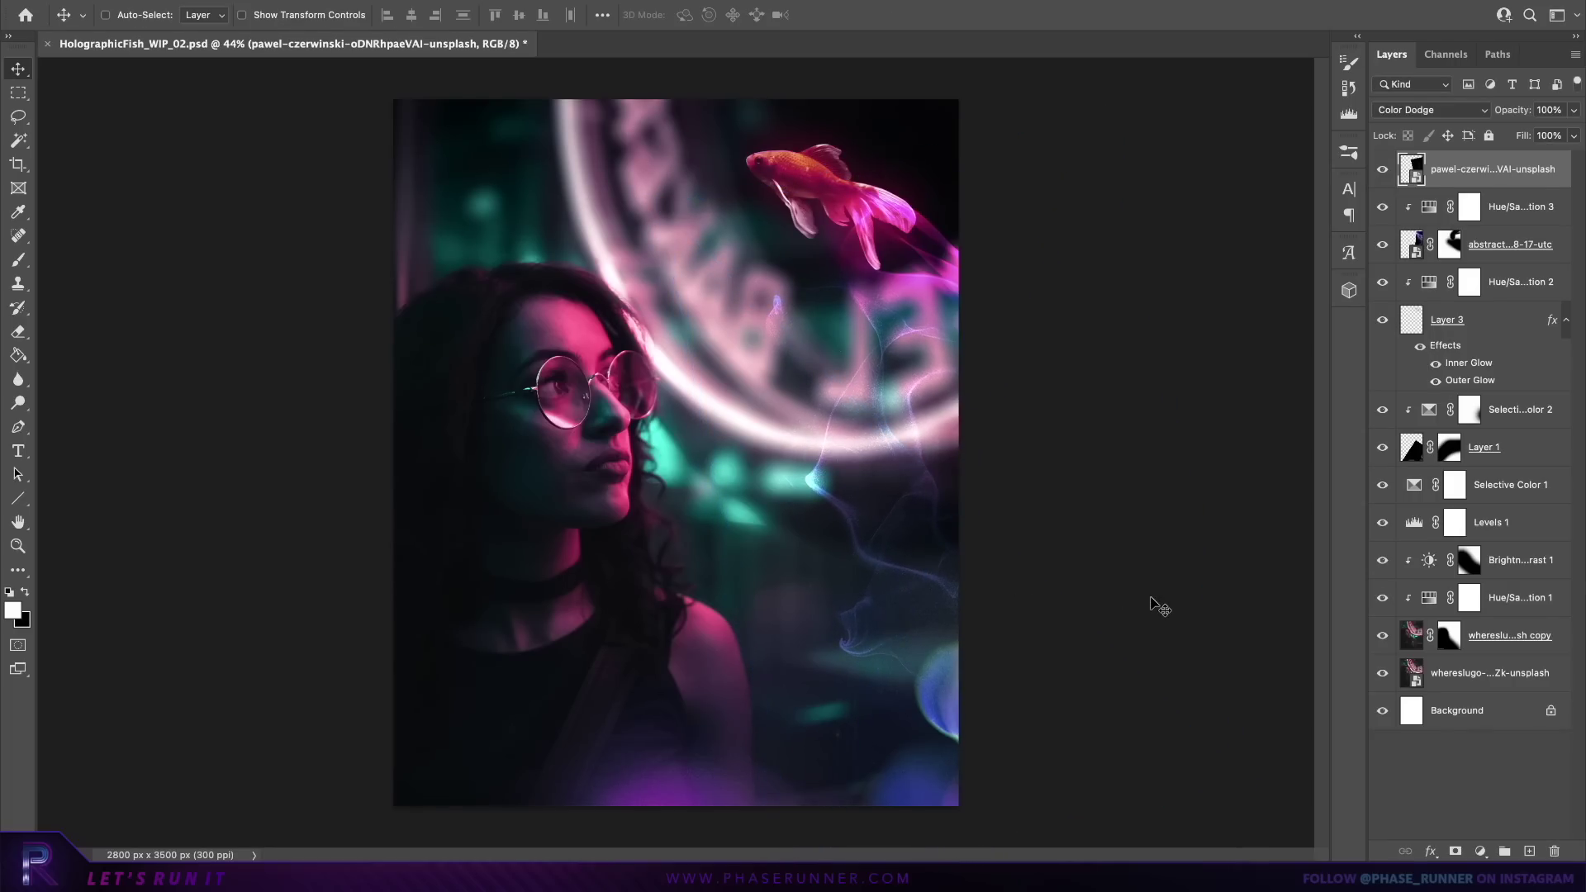
Step: Add a layer mask to the new smoke and paint black over the stray wisp below the fish and, at 1400 px, the lowest strands
{"action": "scroll", "coordinate": [1154, 606], "scroll_direction": "up", "scroll_amount": 3}
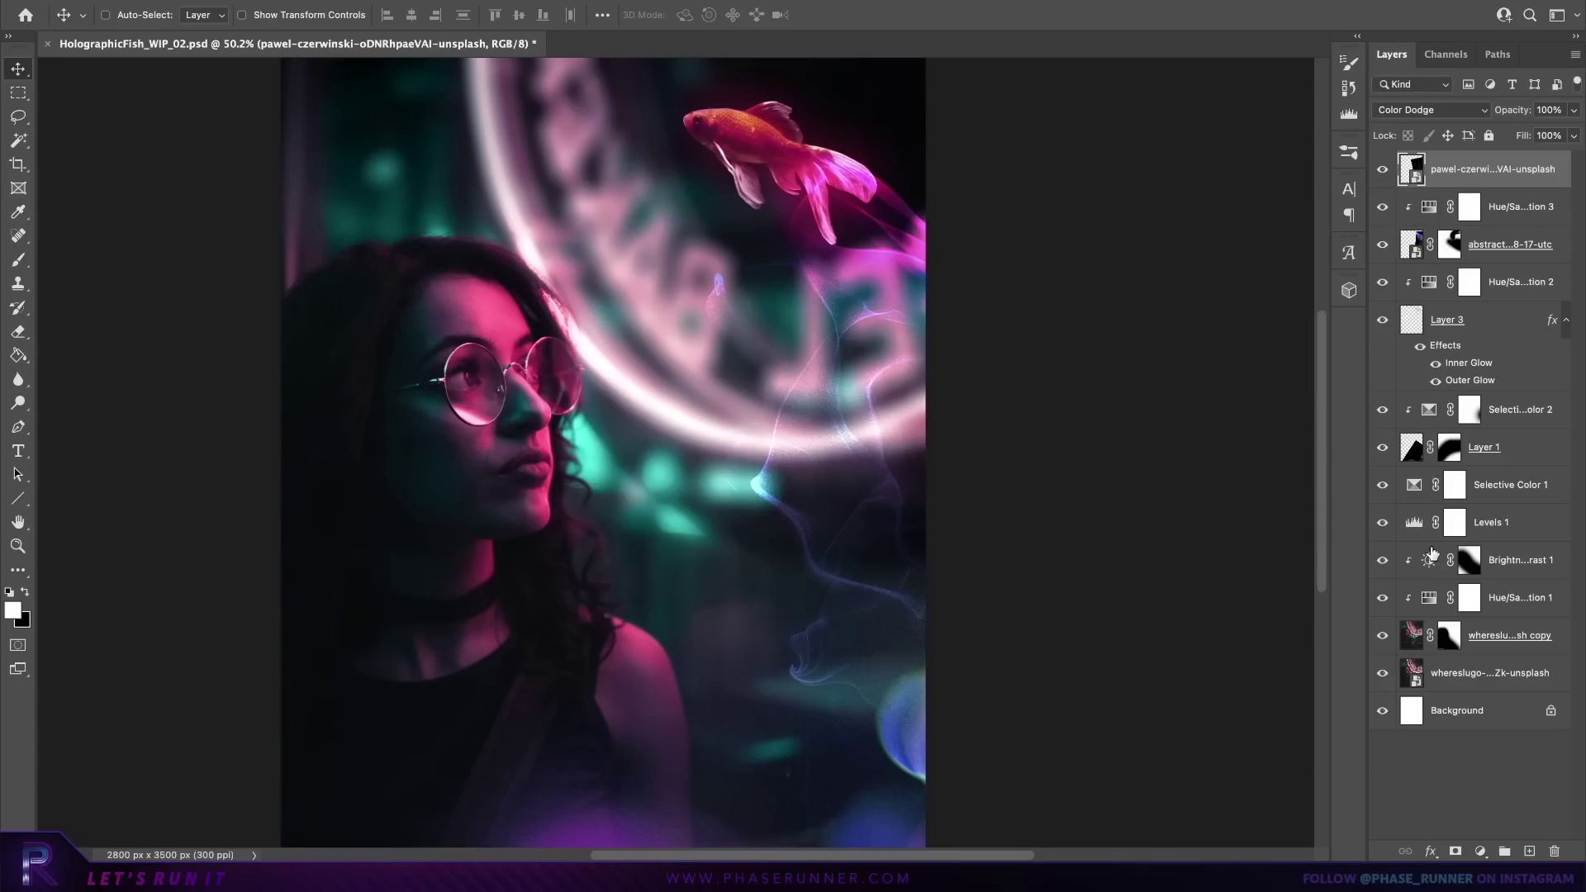
{"action": "left_click", "coordinate": [1455, 851]}
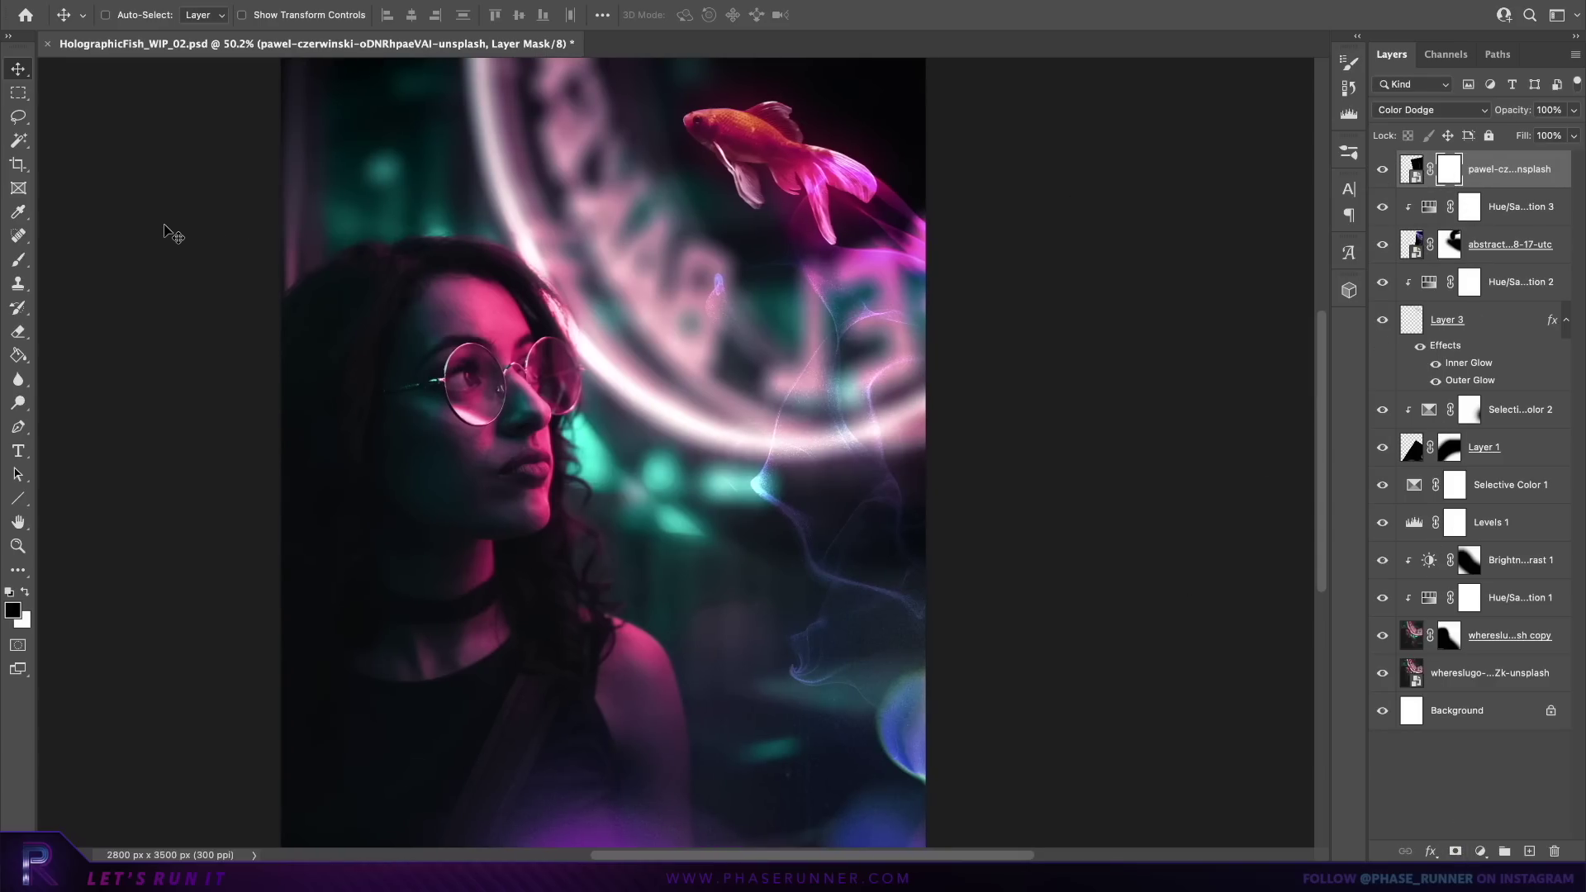
{"action": "left_click", "coordinate": [28, 259]}
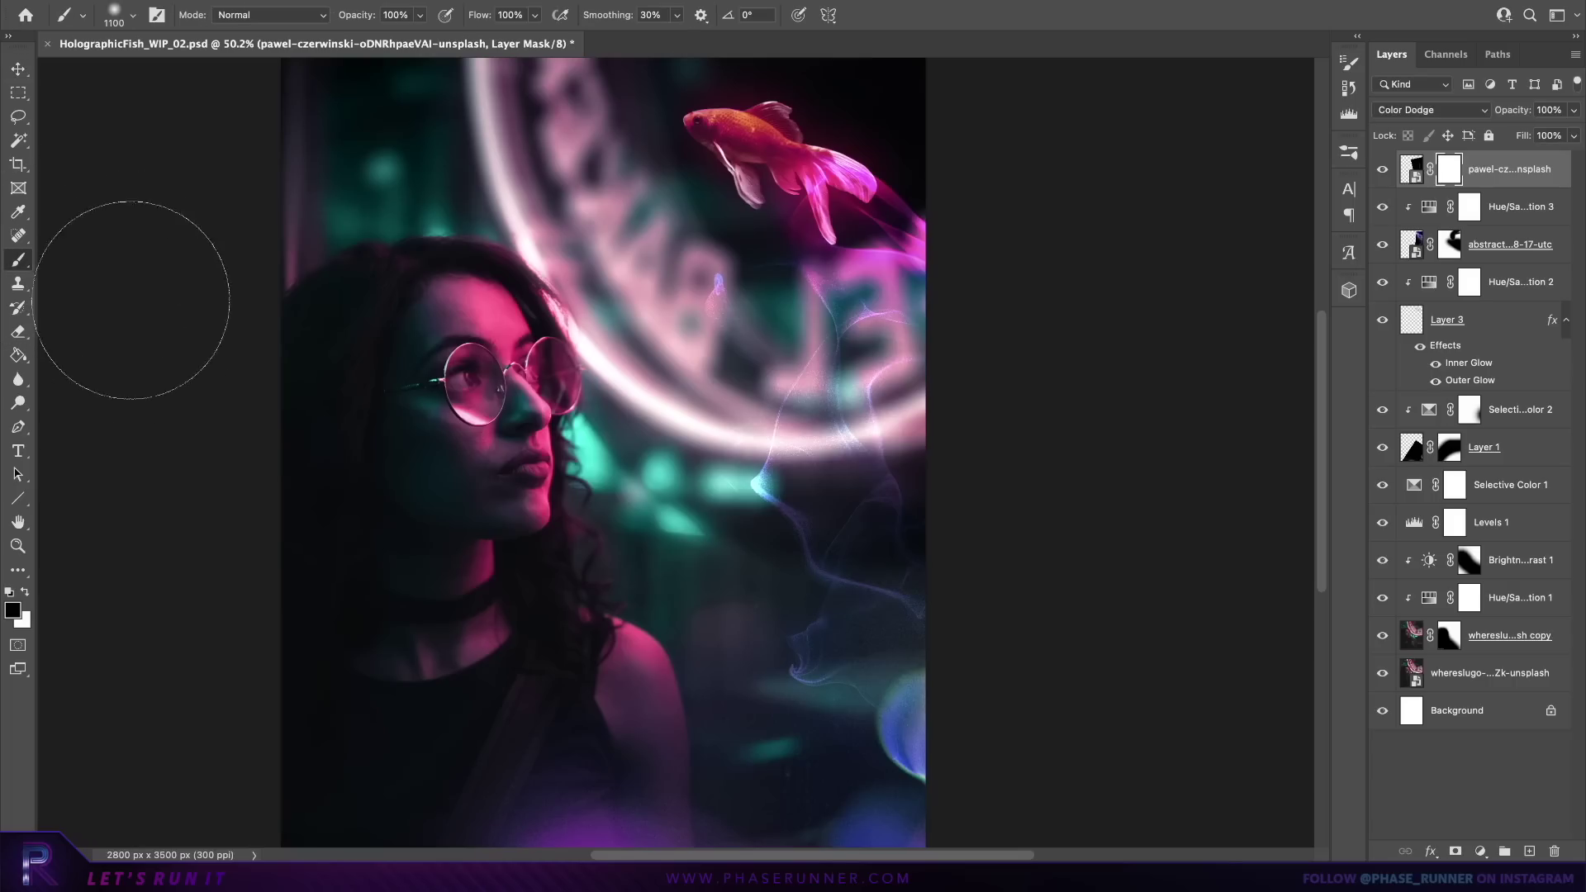
{"action": "key", "text": "bracketleft"}
{"action": "key", "text": "bracketleft"}
{"action": "key", "text": "bracketleft"}
{"action": "key", "text": "bracketleft"}
{"action": "key", "text": "bracketleft"}
{"action": "left_click_drag", "start_coordinate": [719, 289], "coordinate": [732, 278]}
{"action": "key", "text": "bracketright"}
{"action": "key", "text": "bracketright"}
{"action": "key", "text": "bracketright"}
{"action": "key", "text": "bracketright"}
{"action": "key", "text": "bracketright"}
{"action": "key", "text": "bracketright"}
{"action": "key", "text": "bracketright"}
{"action": "key", "text": "bracketright"}
{"action": "left_click_drag", "start_coordinate": [750, 725], "coordinate": [956, 760]}
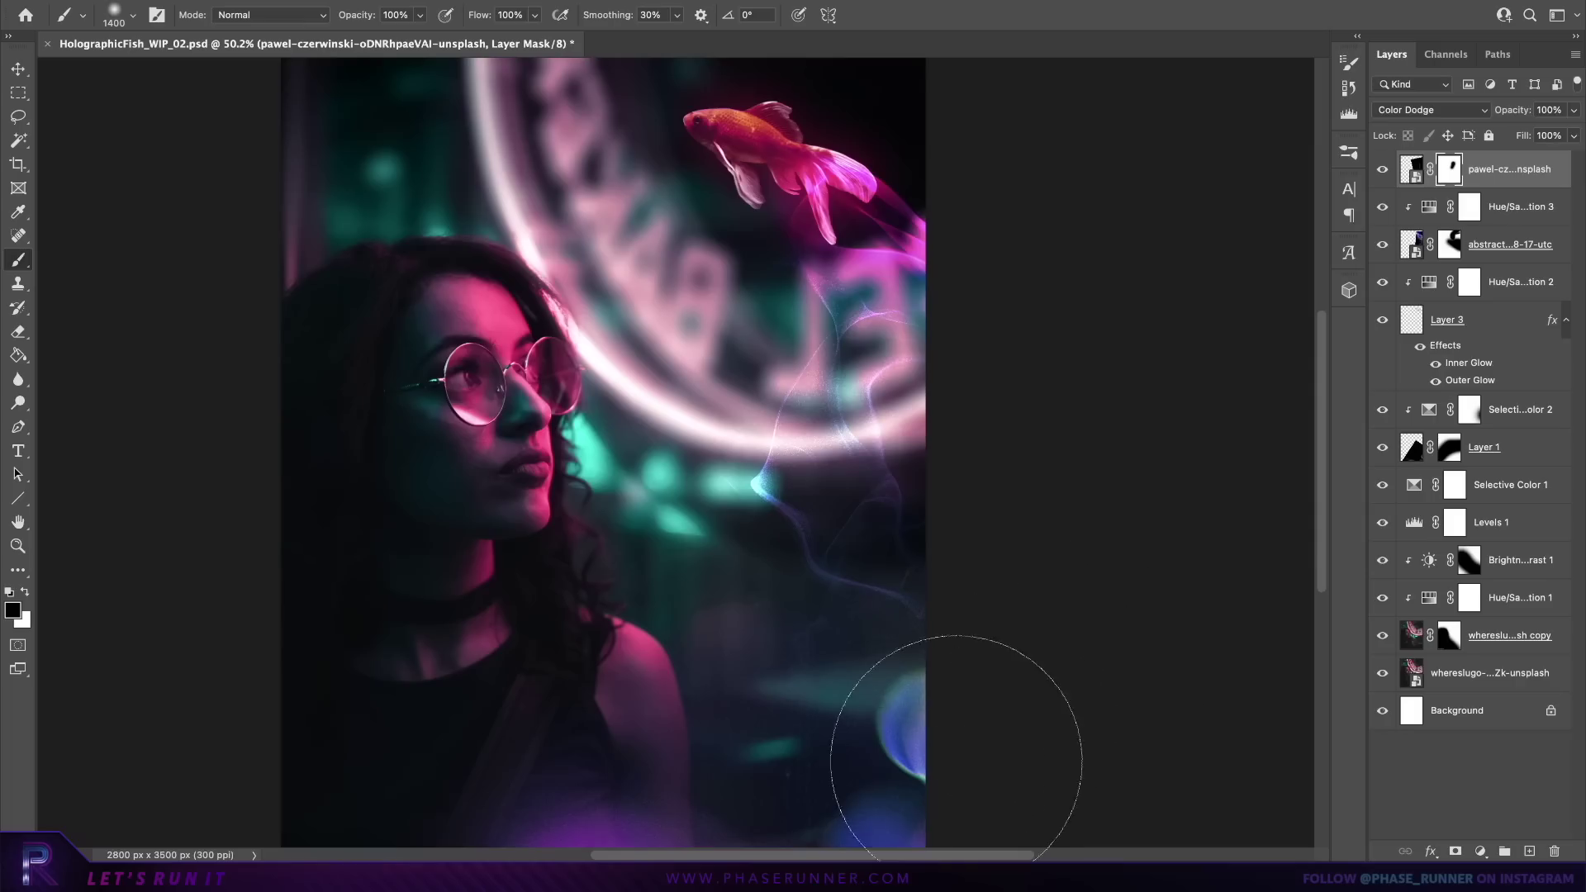
Step: Fade out more of the smoke's lower strands on its mask with a black brush, finishing at 1400 px, and return to the layer's image
{"action": "key", "text": "bracketleft"}
{"action": "key", "text": "bracketleft"}
{"action": "key", "text": "bracketleft"}
{"action": "key", "text": "bracketleft"}
{"action": "key", "text": "bracketleft"}
{"action": "key", "text": "bracketleft"}
{"action": "key", "text": "bracketleft"}
{"action": "key", "text": "bracketleft"}
{"action": "key", "text": "bracketleft"}
{"action": "key", "text": "bracketleft"}
{"action": "key", "text": "bracketright"}
{"action": "key", "text": "bracketright"}
{"action": "key", "text": "bracketright"}
{"action": "key", "text": "bracketright"}
{"action": "key", "text": "bracketright"}
{"action": "key", "text": "bracketright"}
{"action": "key", "text": "bracketright"}
{"action": "key", "text": "bracketright"}
{"action": "key", "text": "bracketright"}
{"action": "key", "text": "bracketright"}
{"action": "key", "text": "bracketright"}
{"action": "key", "text": "bracketright"}
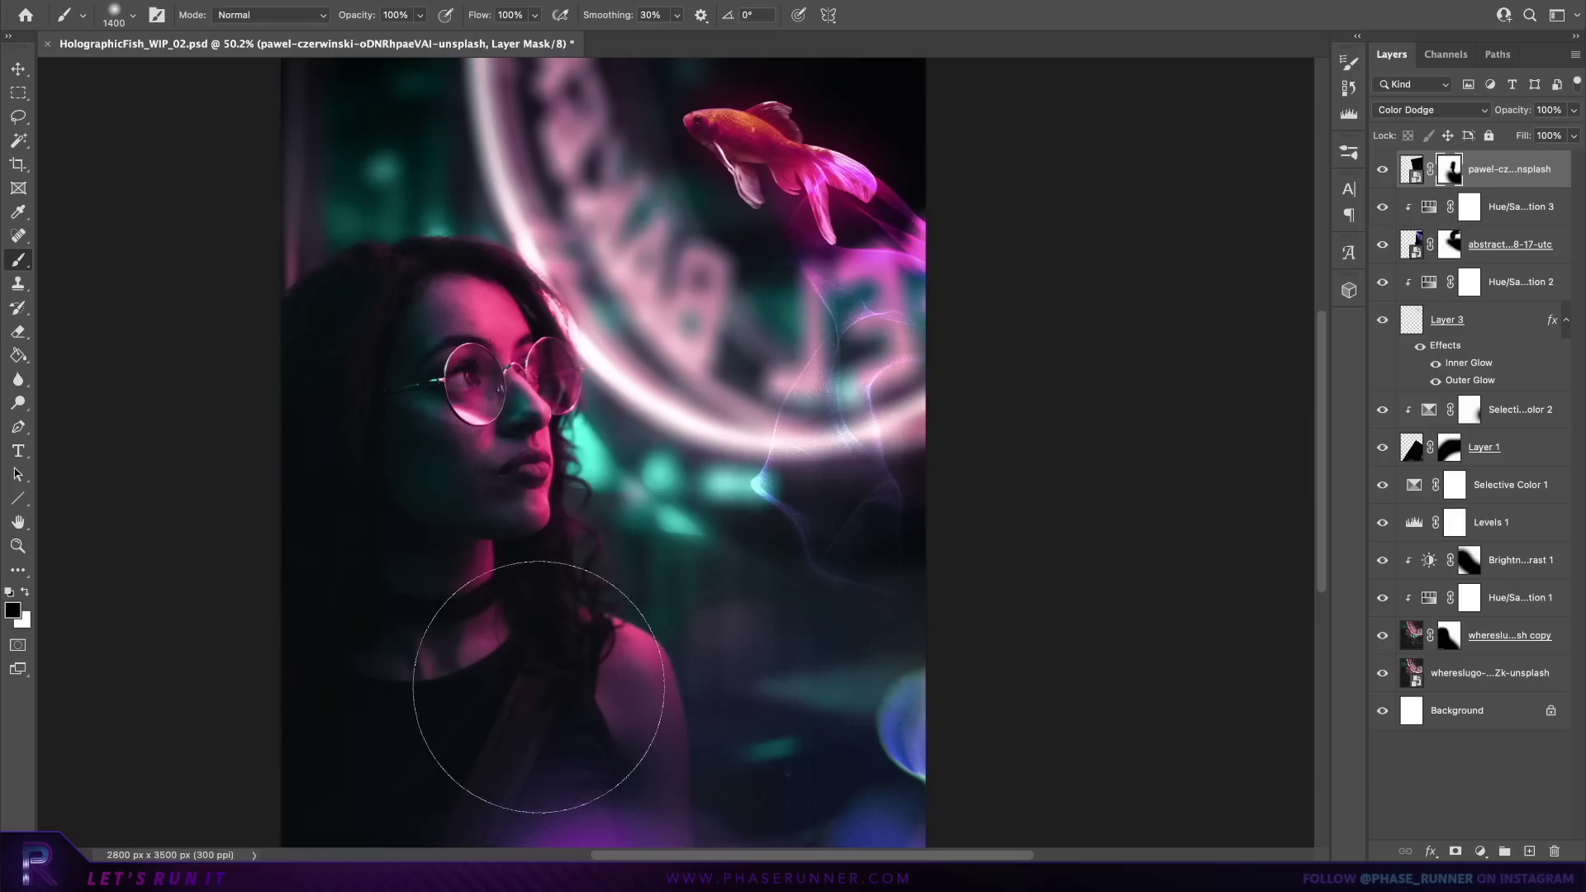
{"action": "scroll", "coordinate": [225, 325], "scroll_direction": "left", "scroll_amount": 2}
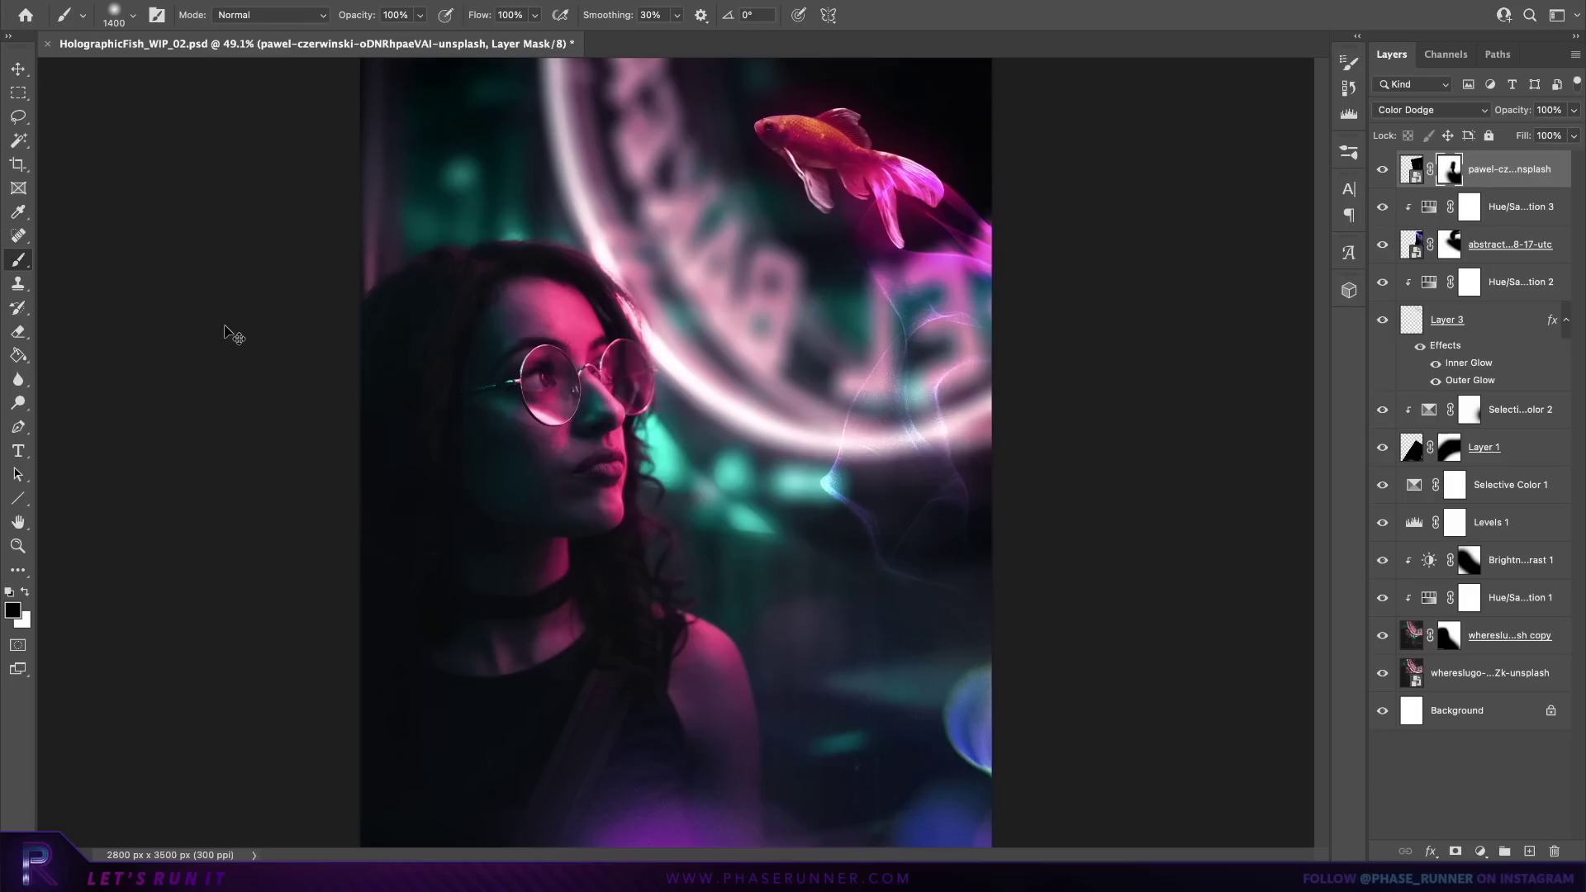
{"action": "left_click", "coordinate": [24, 72]}
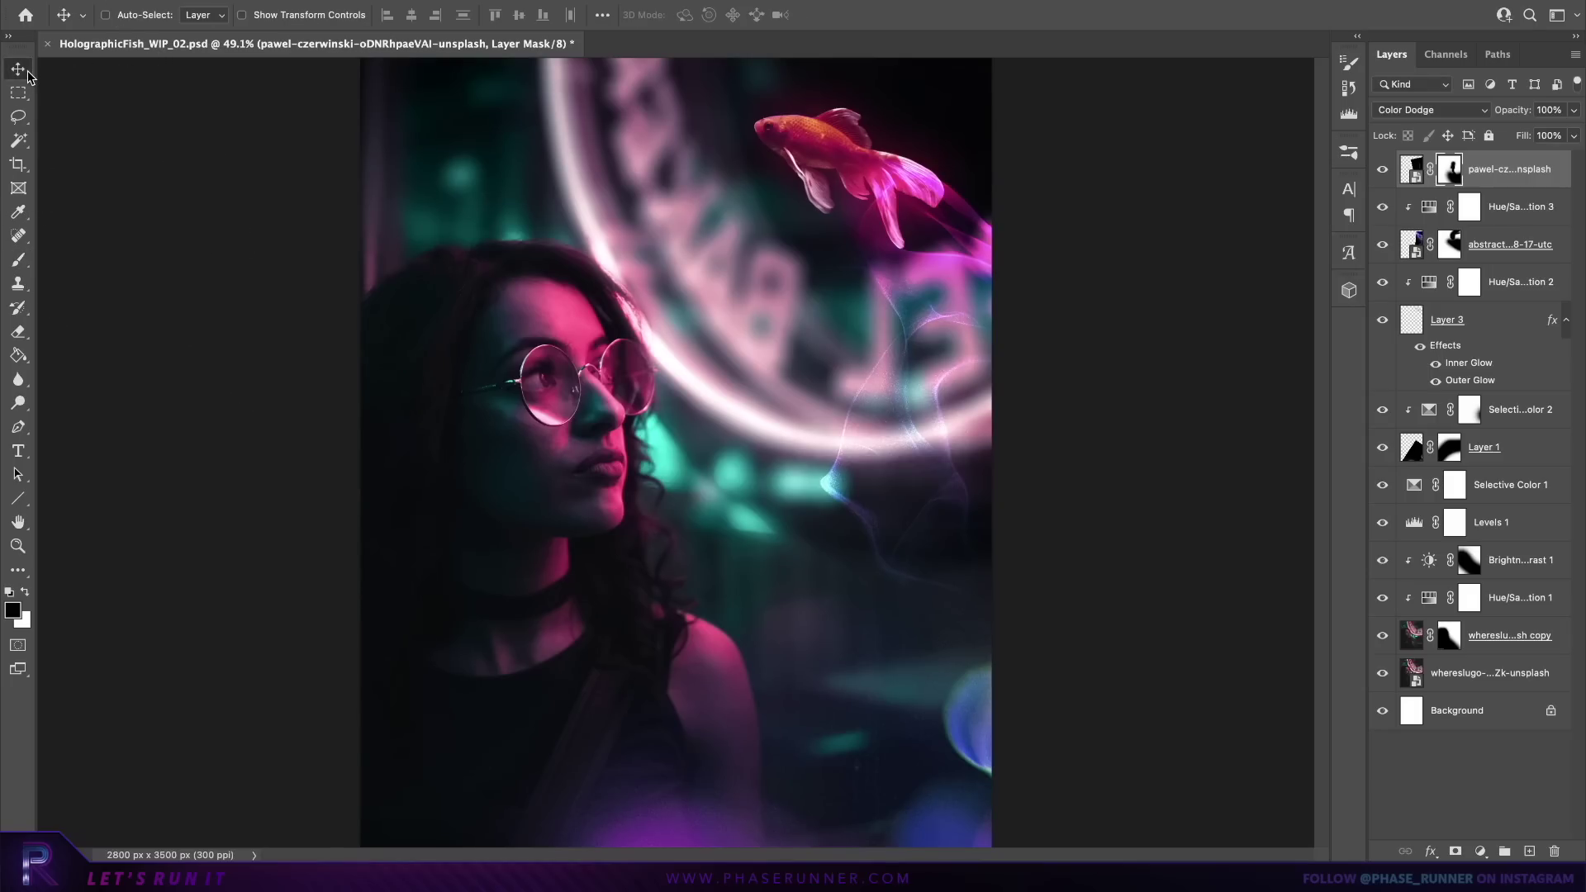
{"action": "key", "text": "ctrl+2"}
{"action": "key", "text": "x"}
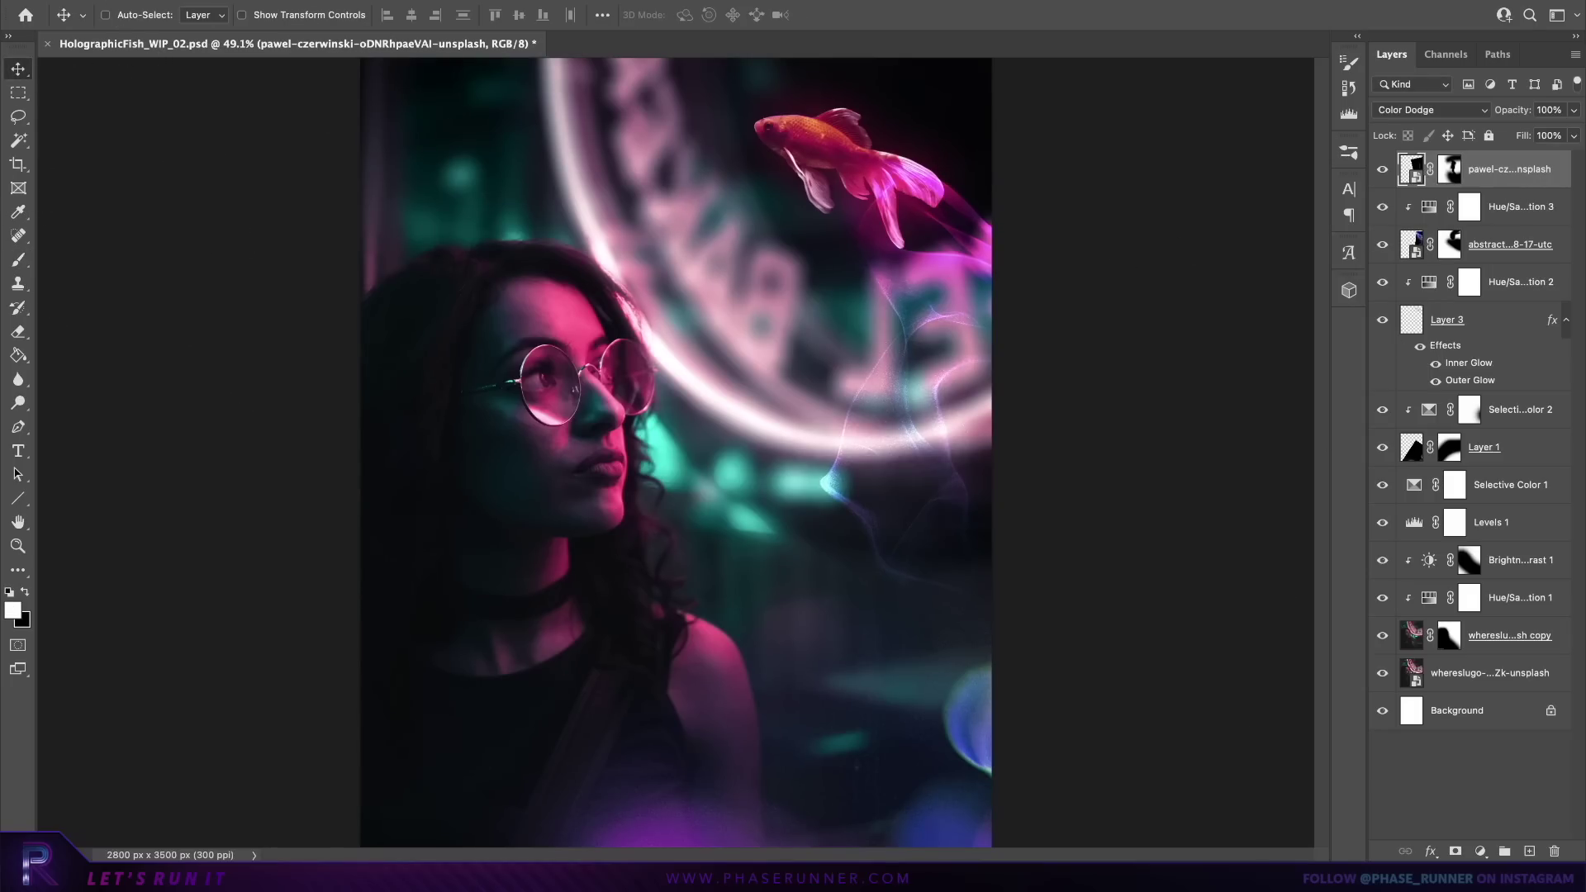
Step: Place the stock image of blue LED dots at the top of the layer stack and flip it vertically
{"action": "left_click", "coordinate": [1181, 876]}
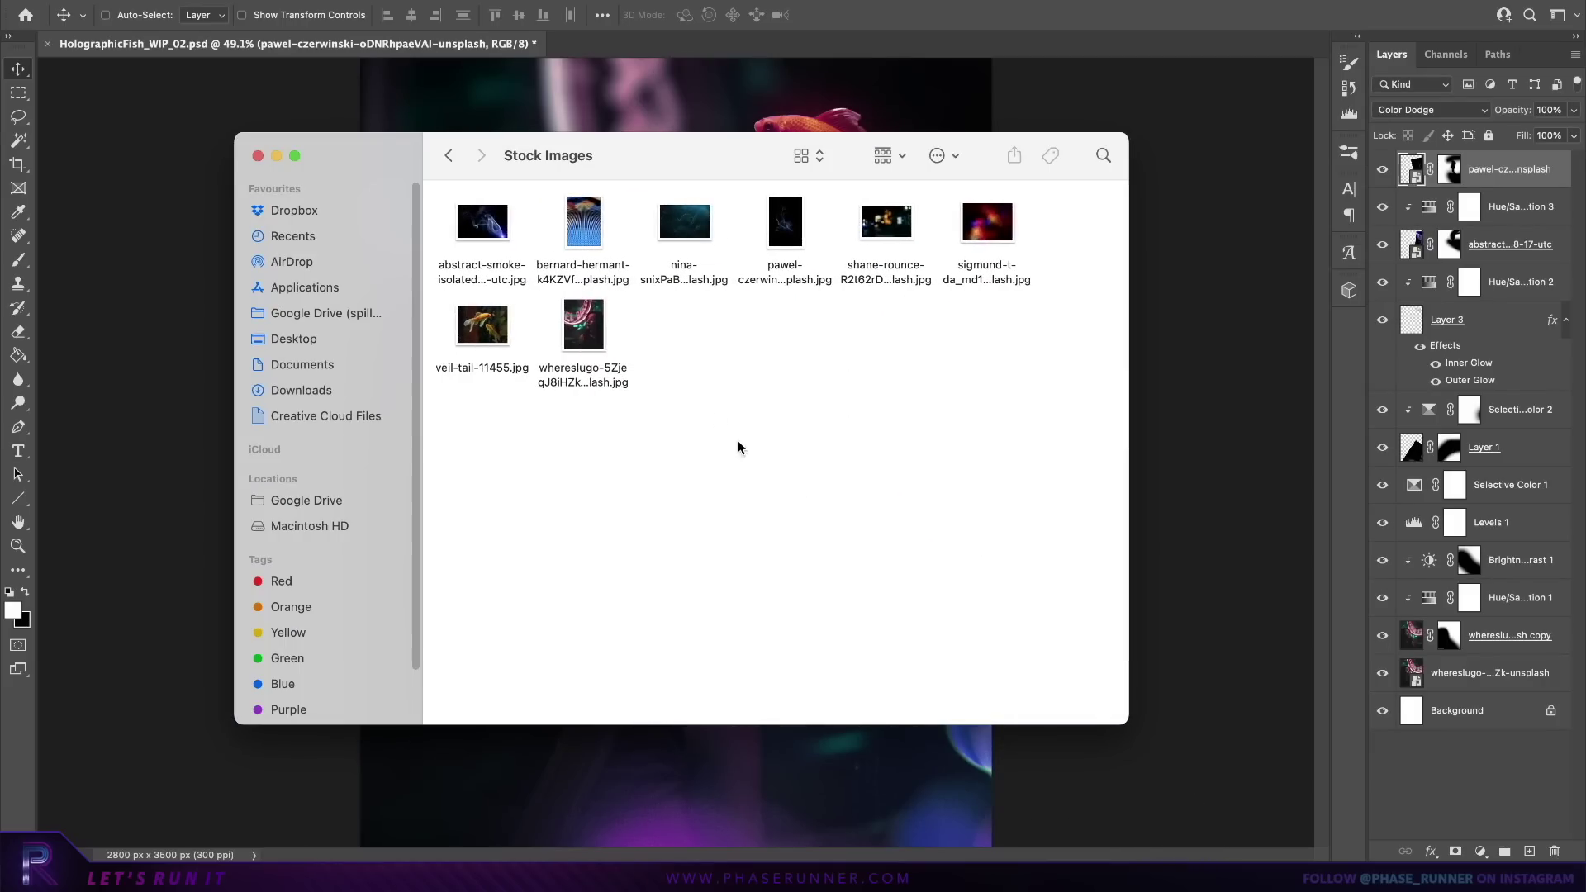
{"action": "left_click_drag", "start_coordinate": [586, 225], "coordinate": [646, 771]}
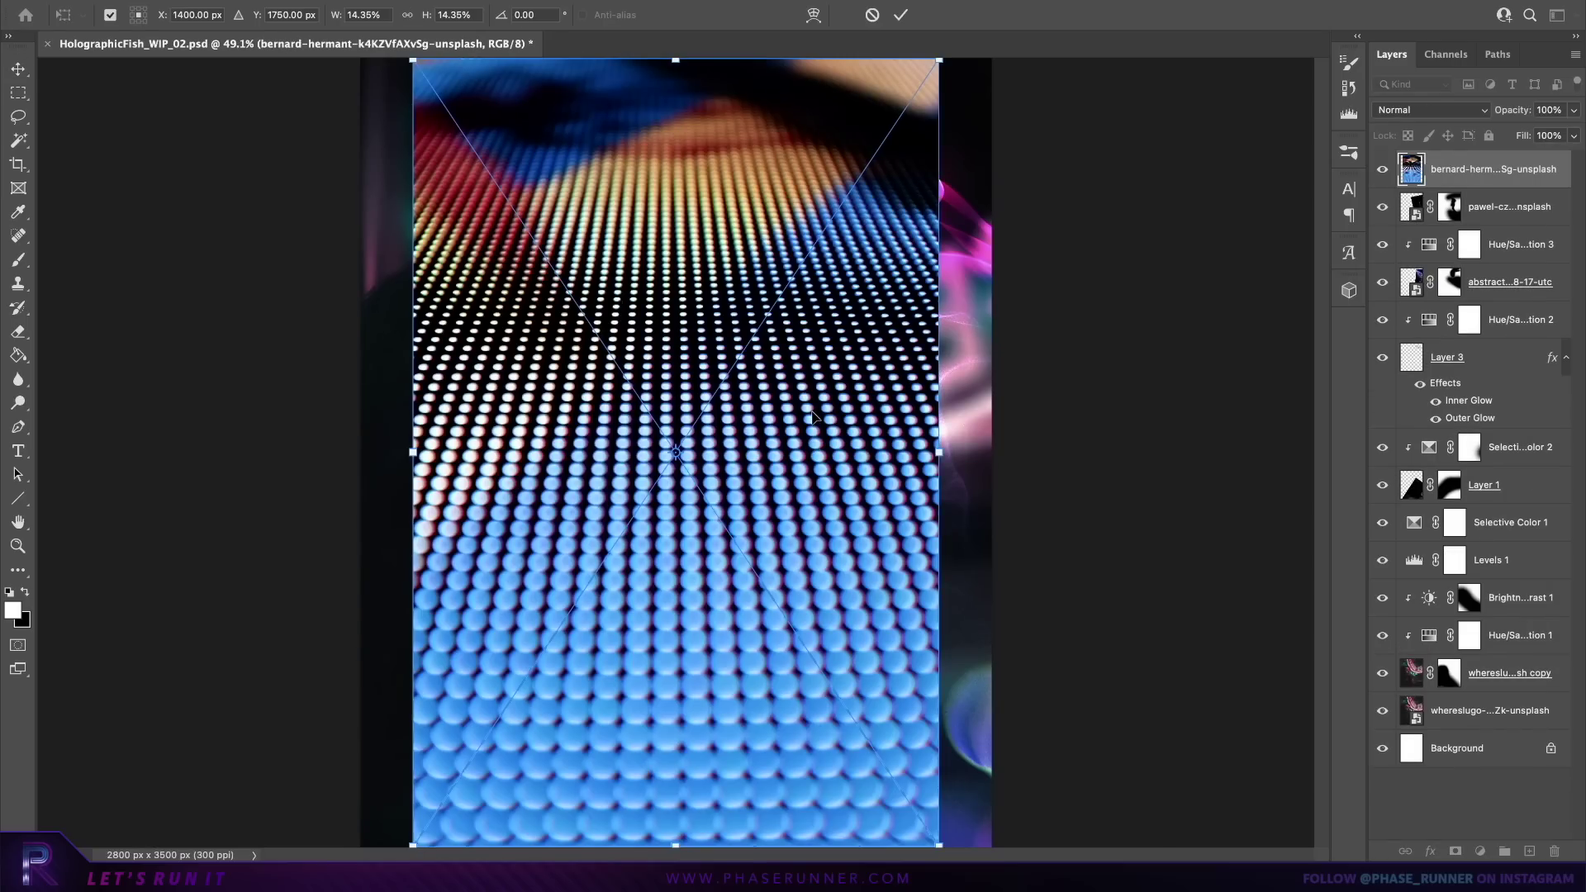
{"action": "key", "text": "Return"}
{"action": "key", "text": "super+t"}
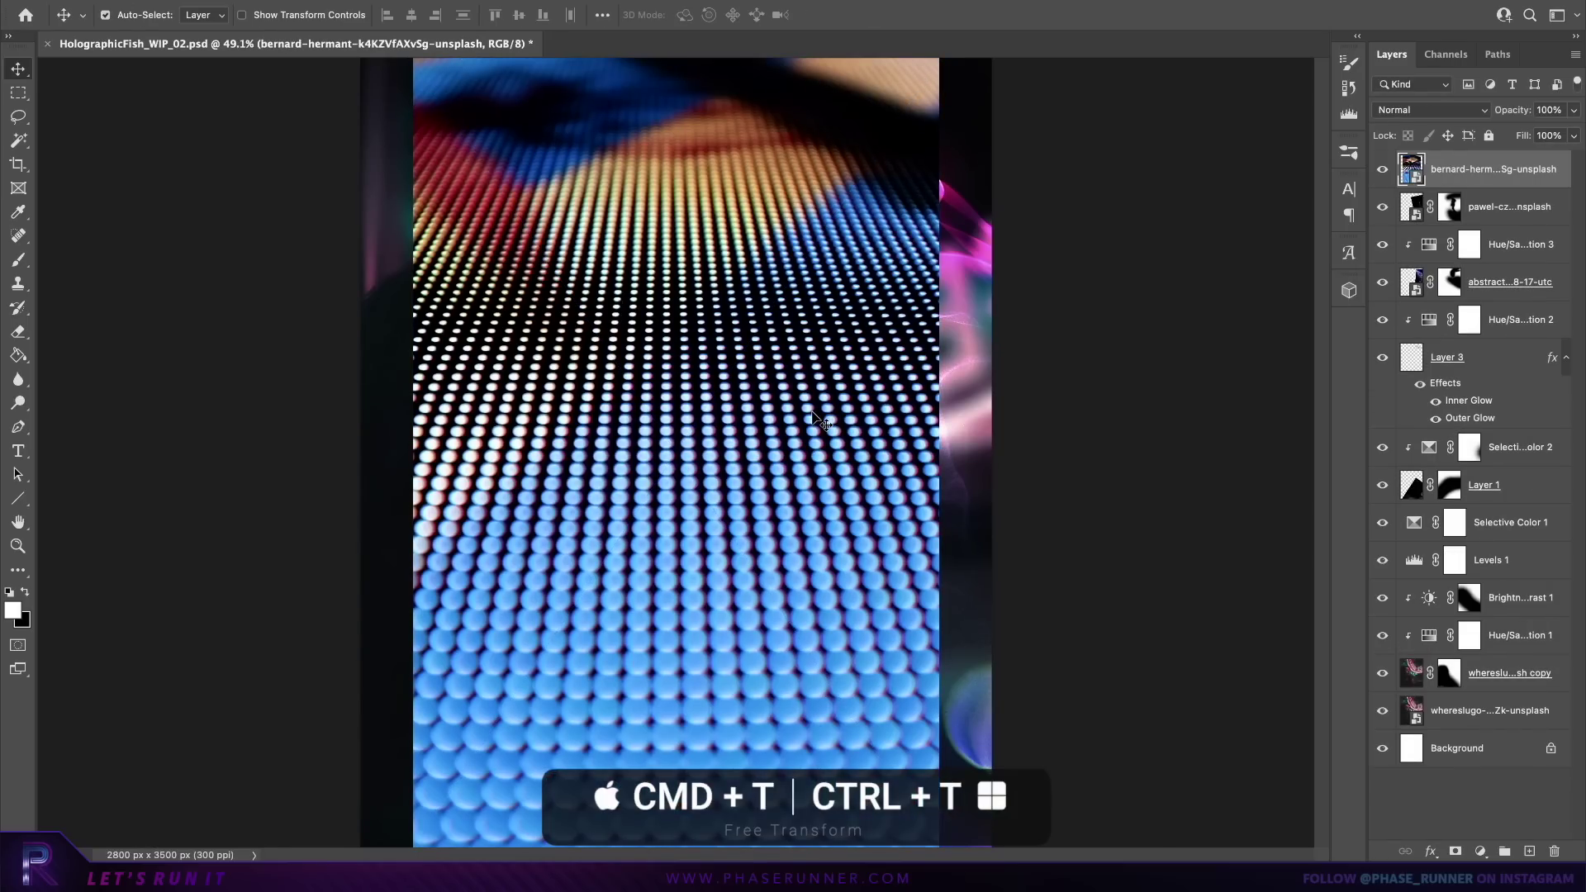
{"action": "right_click", "coordinate": [797, 360]}
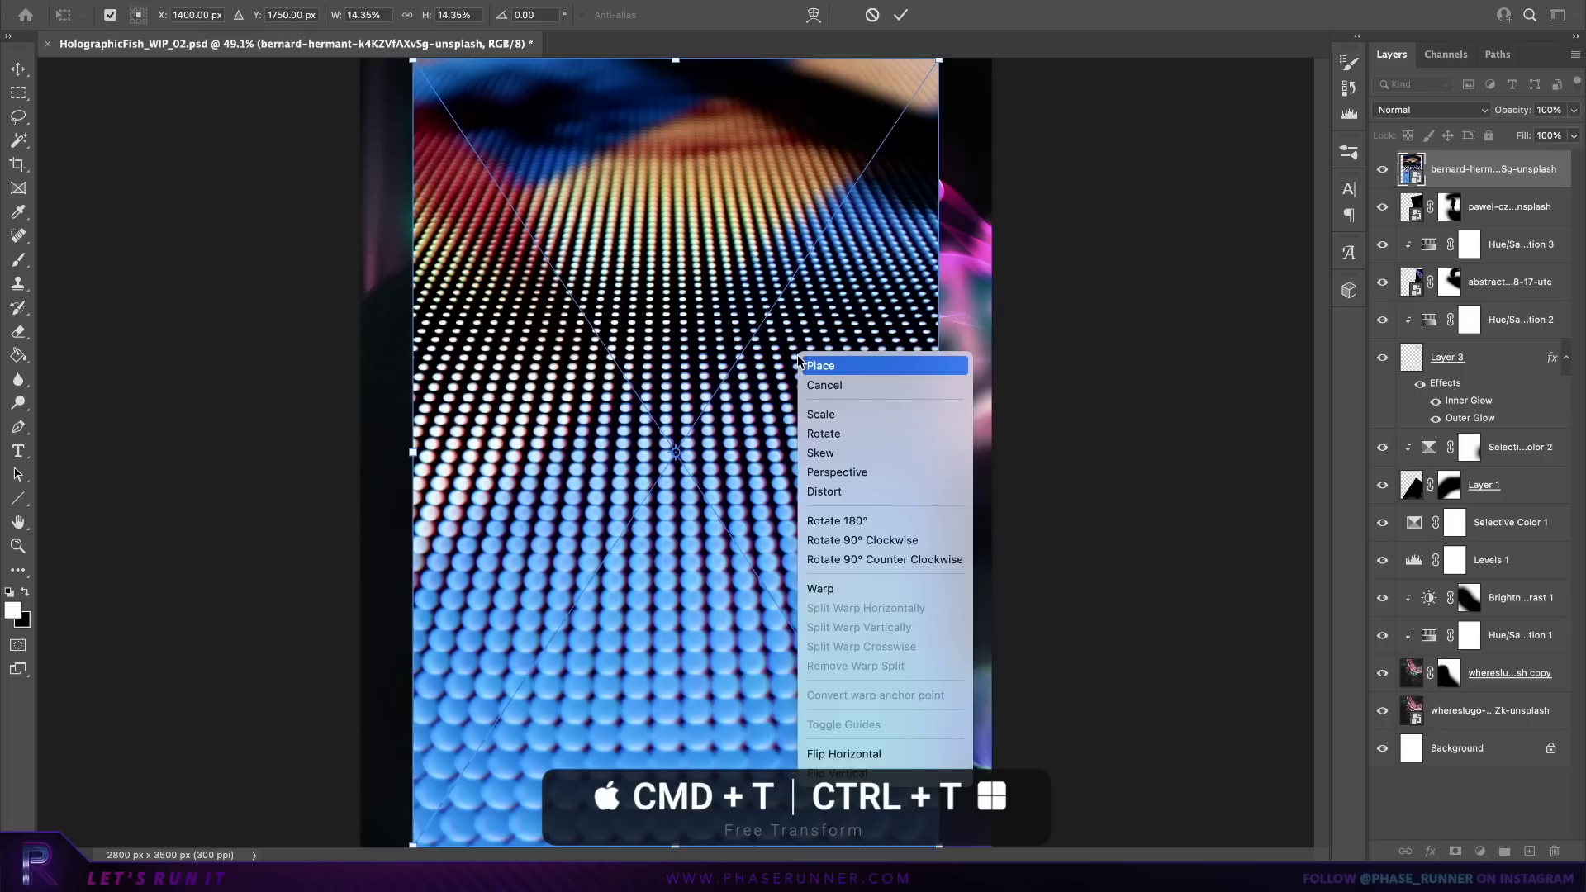
{"action": "left_click", "coordinate": [859, 773]}
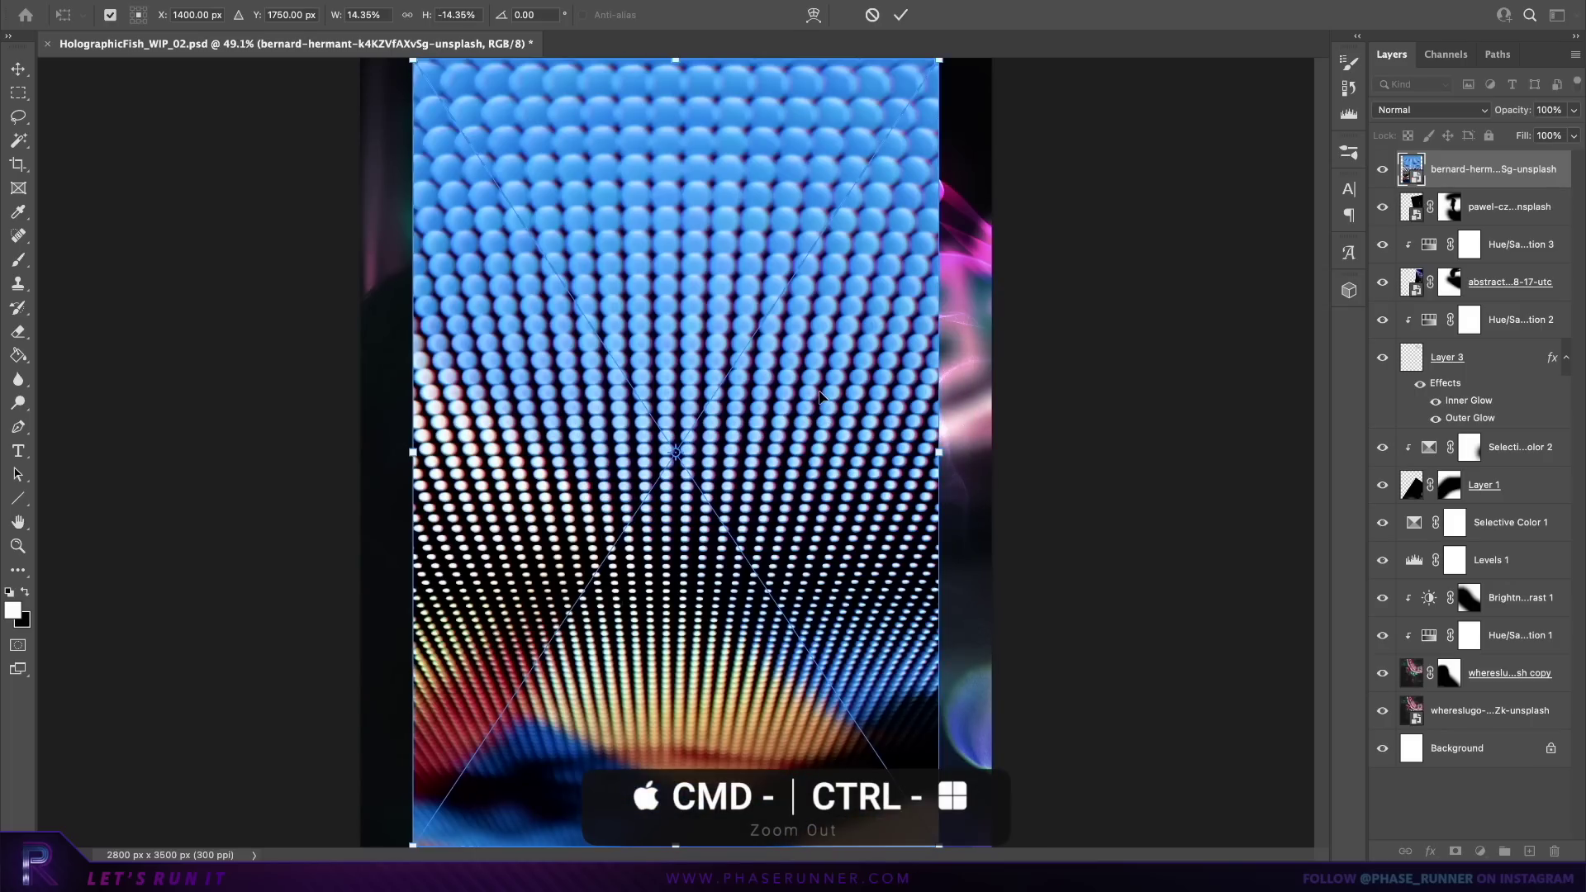
Step: Scale the LED dot image down to about 4.65% and position it over the fish
{"action": "key", "text": "ctrl+minus"}
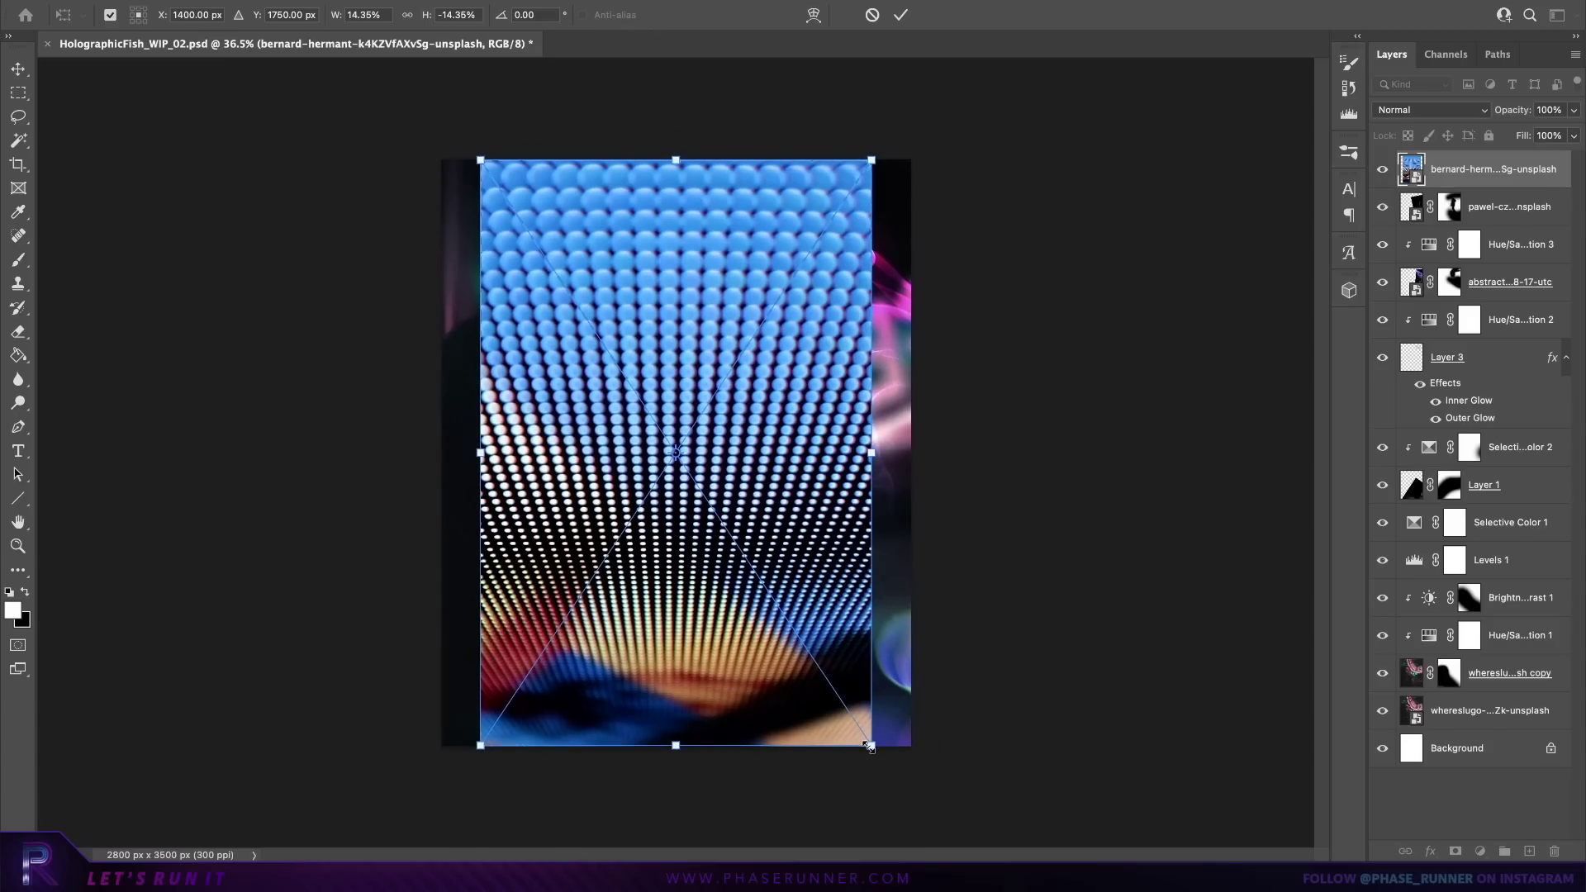
{"action": "left_click_drag", "start_coordinate": [869, 746], "coordinate": [827, 294]}
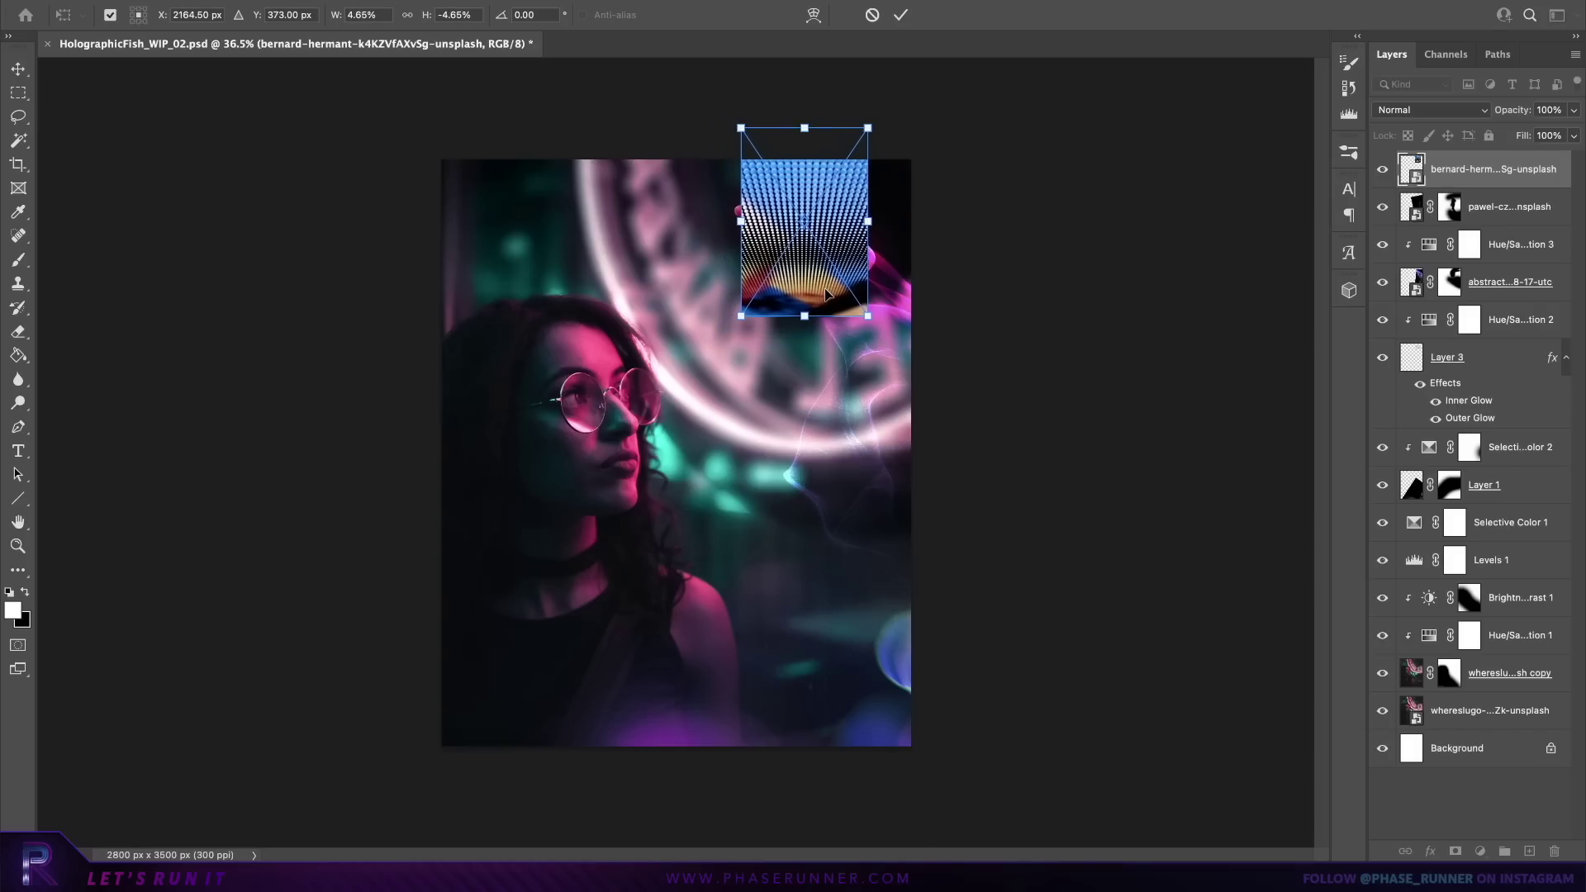
{"action": "key", "text": "Return"}
{"action": "scroll", "coordinate": [830, 295], "scroll_direction": "up", "scroll_amount": 3}
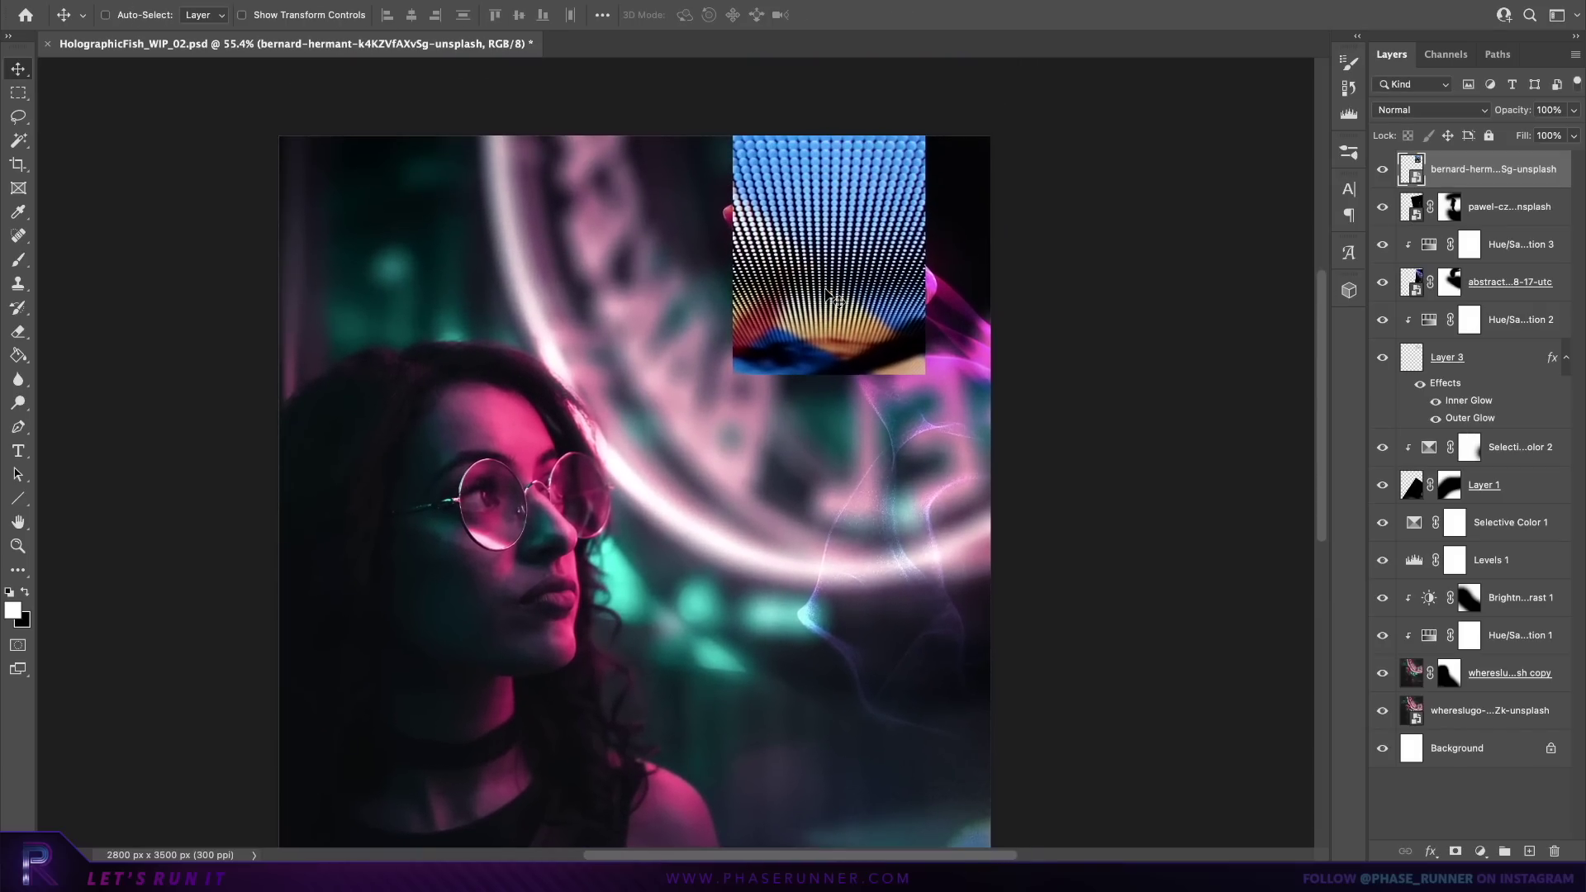
Step: Set the LED dot layer's blend mode to Color Dodge and shift it so the dots cover the fish's head and body
{"action": "left_click", "coordinate": [1433, 114]}
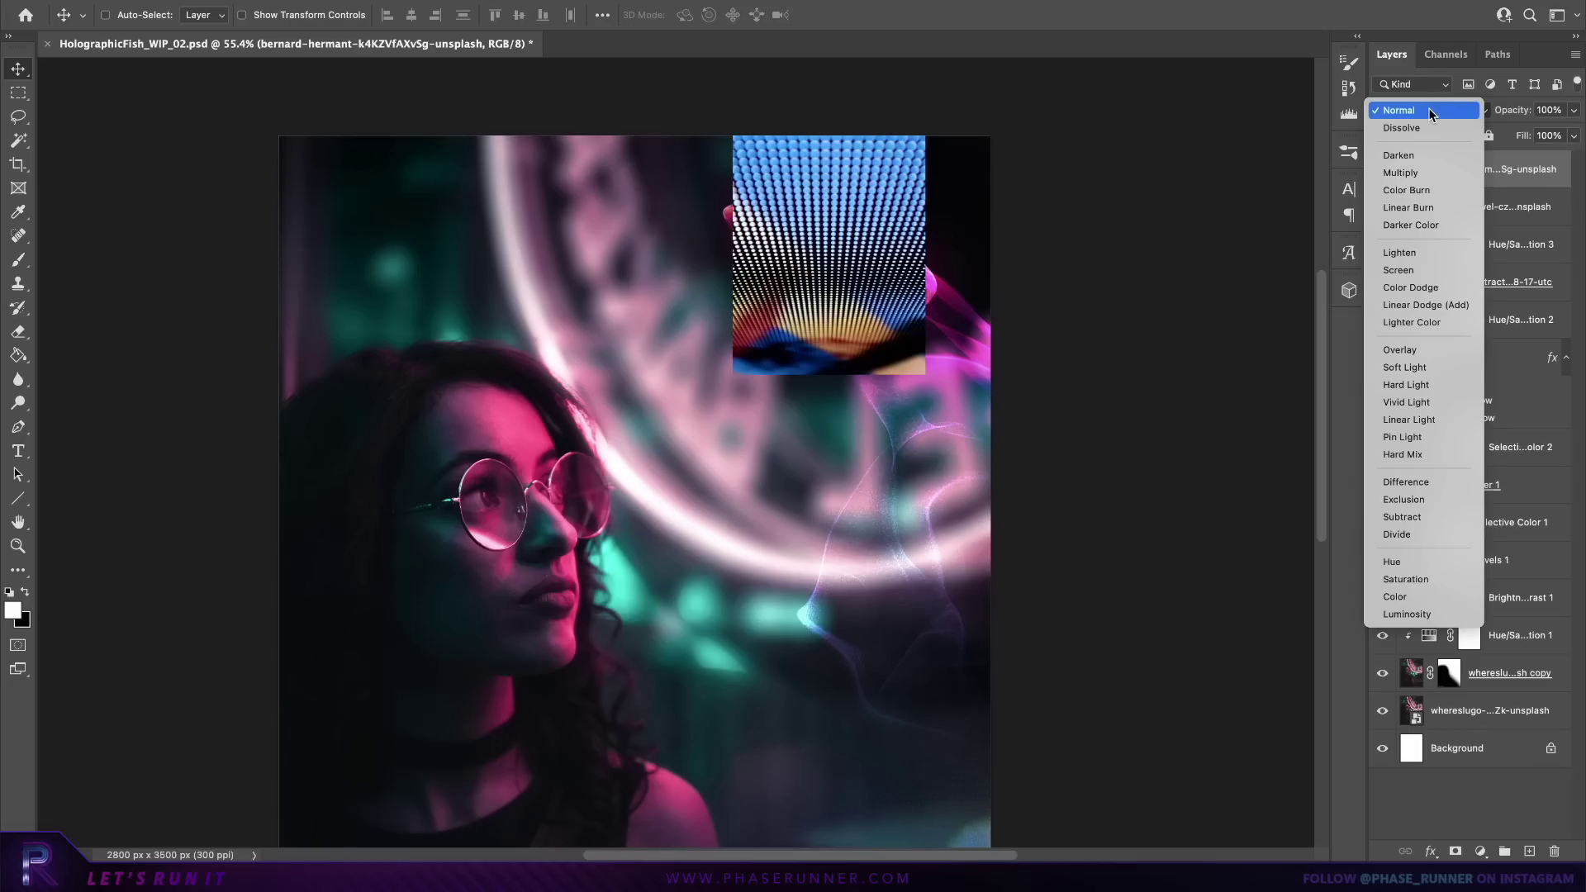
{"action": "left_click", "coordinate": [1444, 288]}
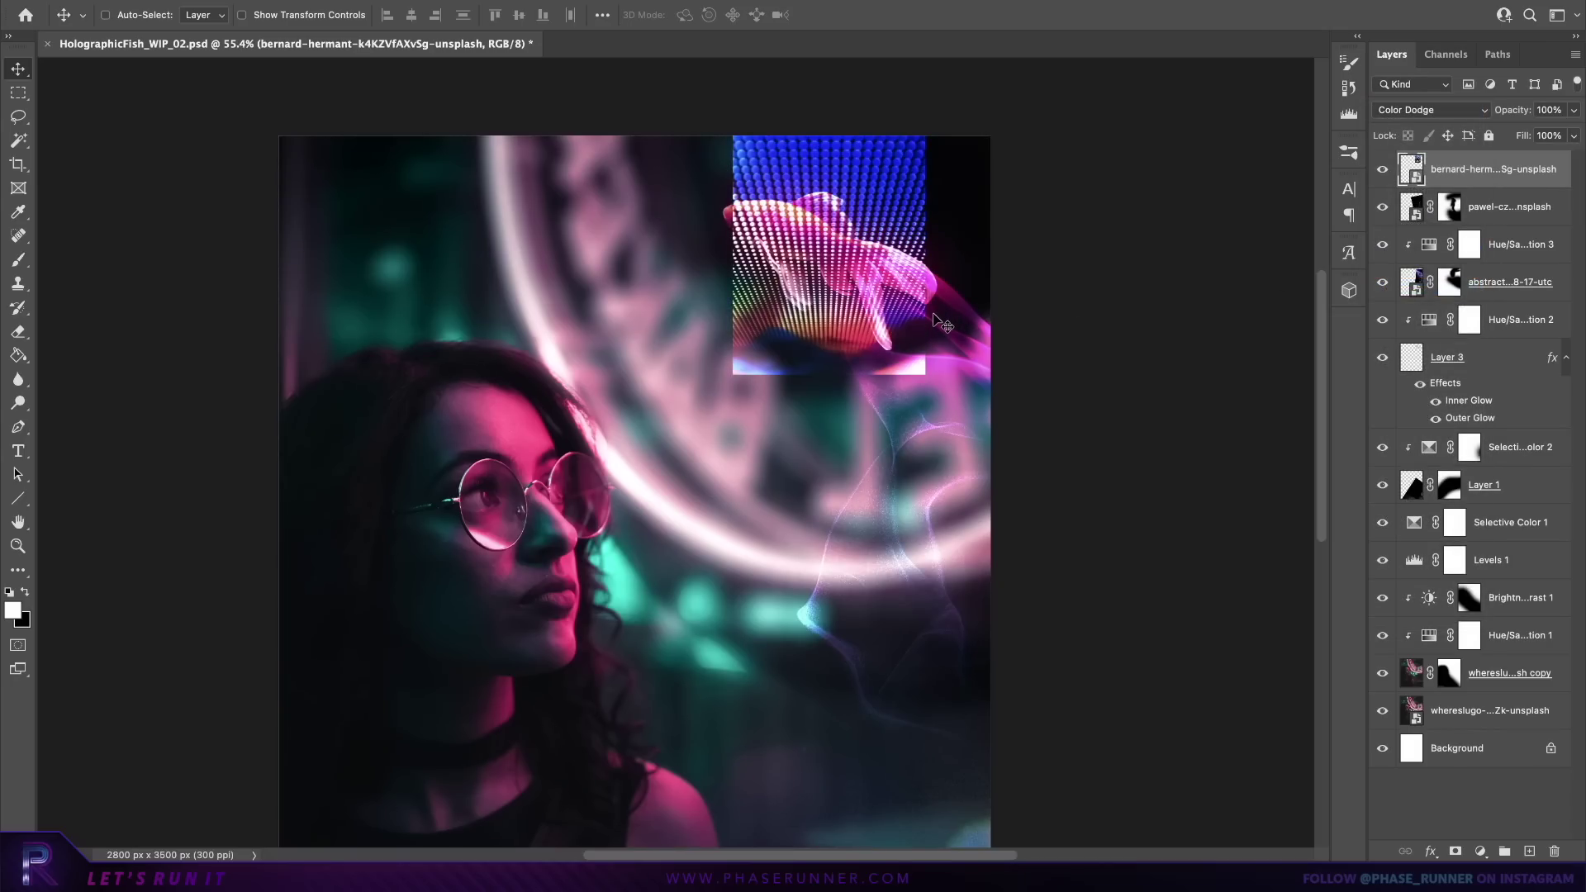
{"action": "left_click_drag", "start_coordinate": [945, 325], "coordinate": [896, 297]}
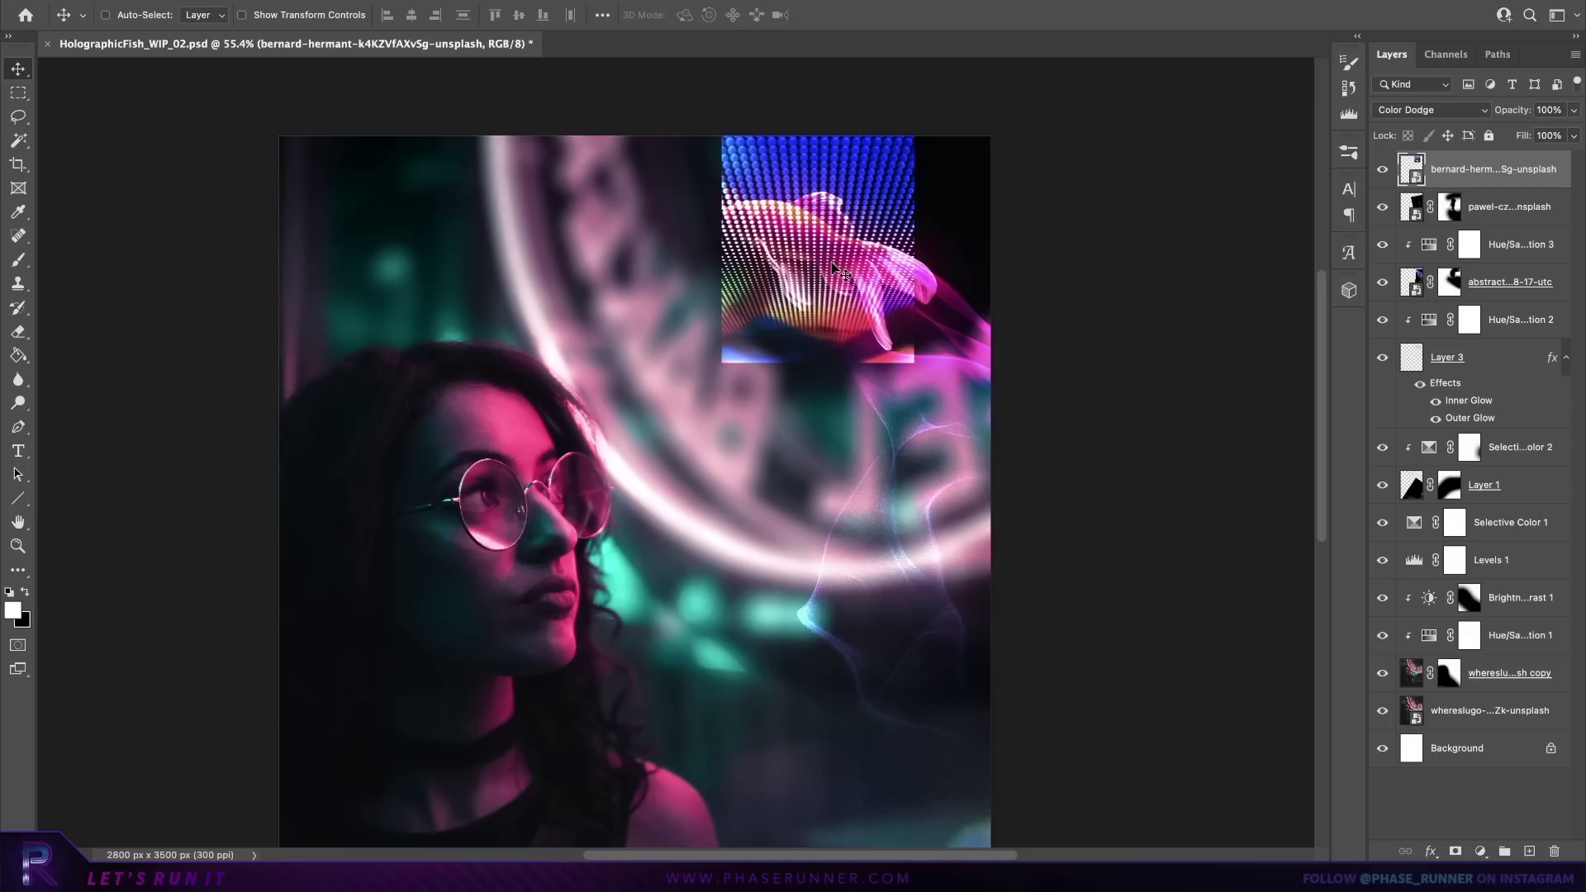
{"action": "left_click_drag", "start_coordinate": [855, 315], "coordinate": [854, 315]}
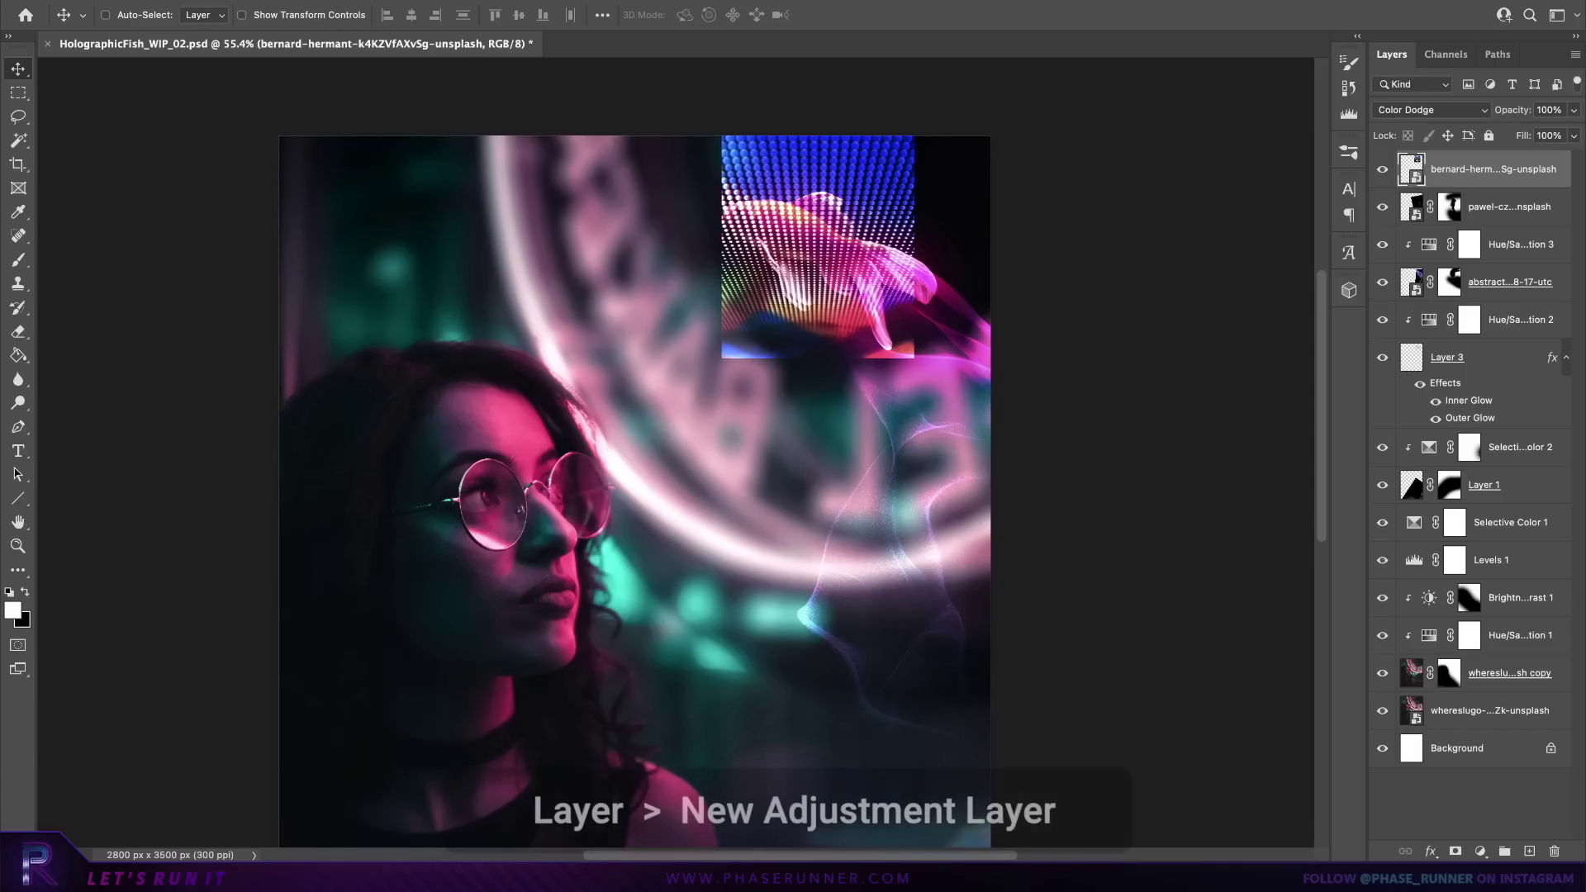
Step: Add a Hue/Saturation adjustment layer clipped to the LED dots, with Colorize on, hue 319 and saturation 75
{"action": "left_click", "coordinate": [301, 2]}
{"action": "mouse_move", "coordinate": [467, 207]}
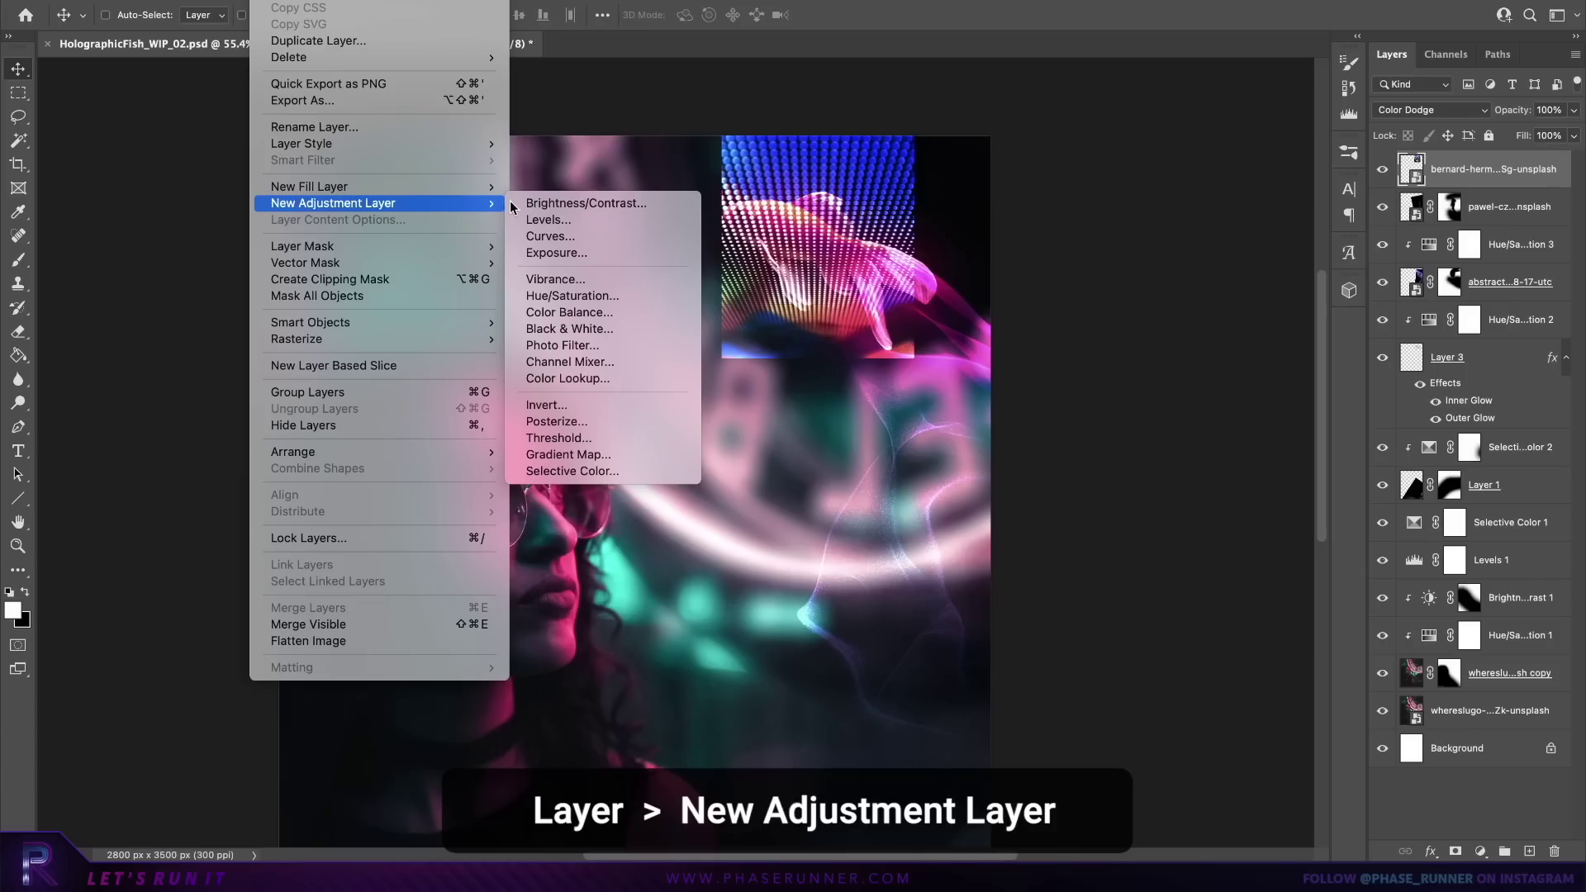
{"action": "left_click", "coordinate": [607, 299]}
{"action": "left_click", "coordinate": [985, 406]}
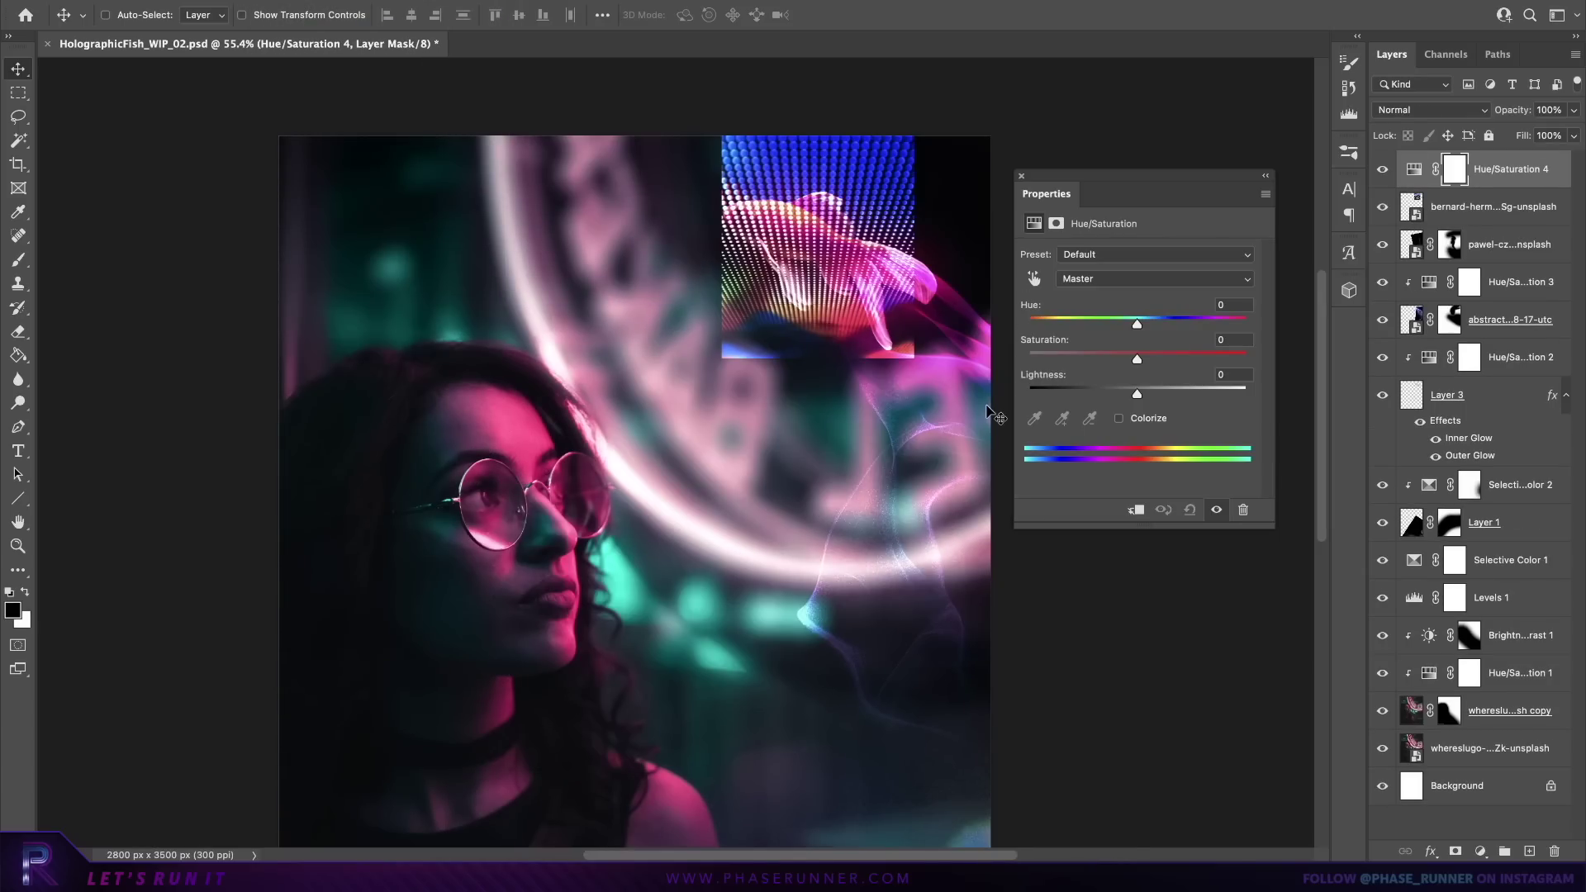
{"action": "left_click", "coordinate": [1137, 511]}
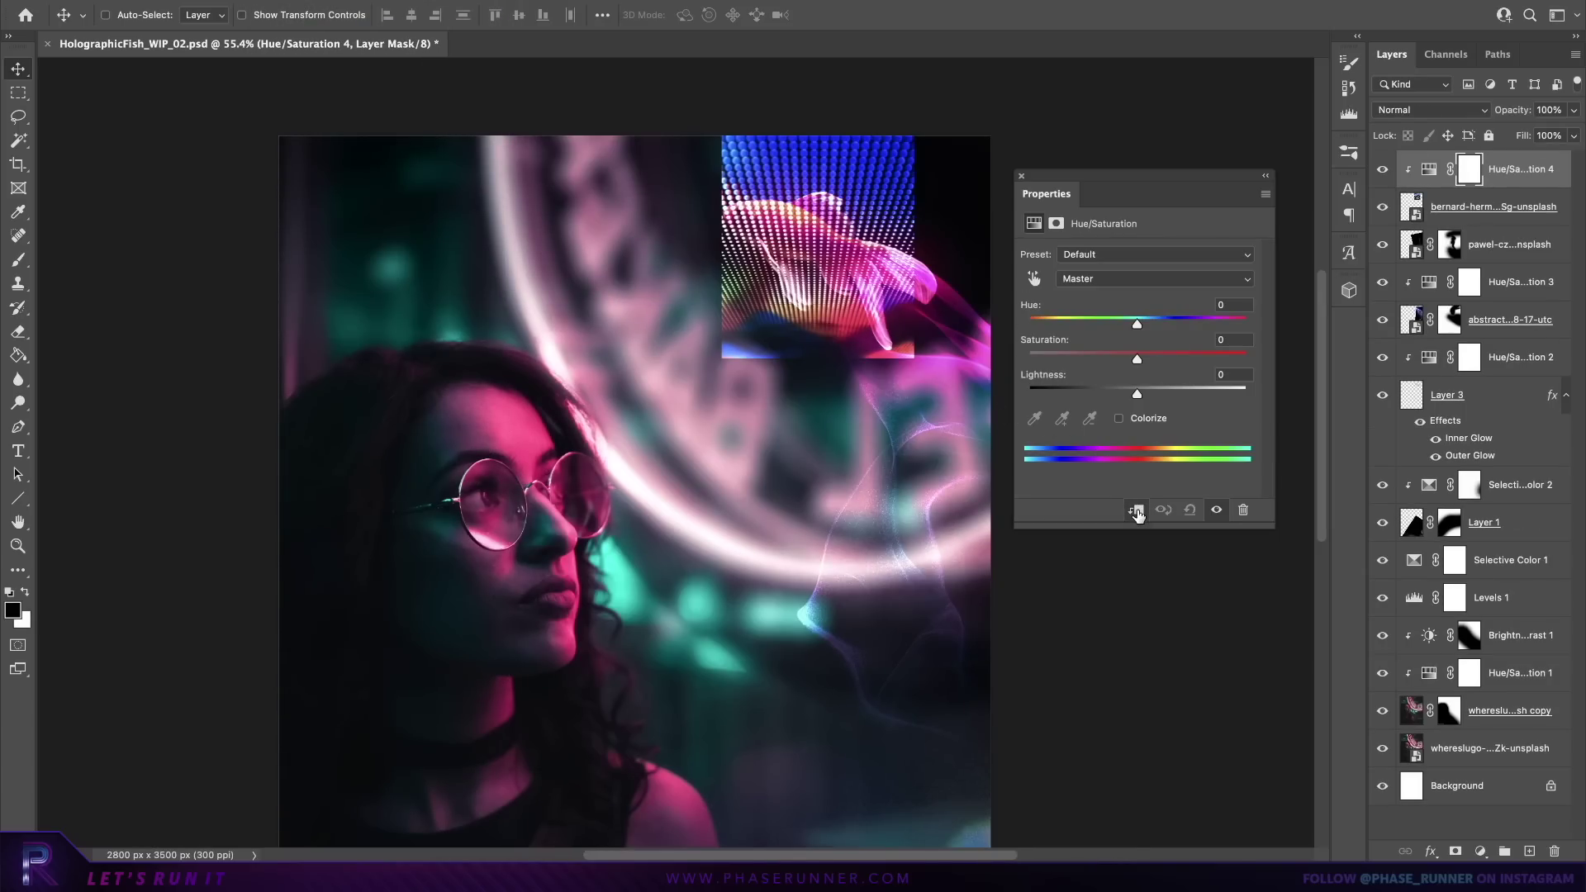
{"action": "left_click", "coordinate": [1119, 420]}
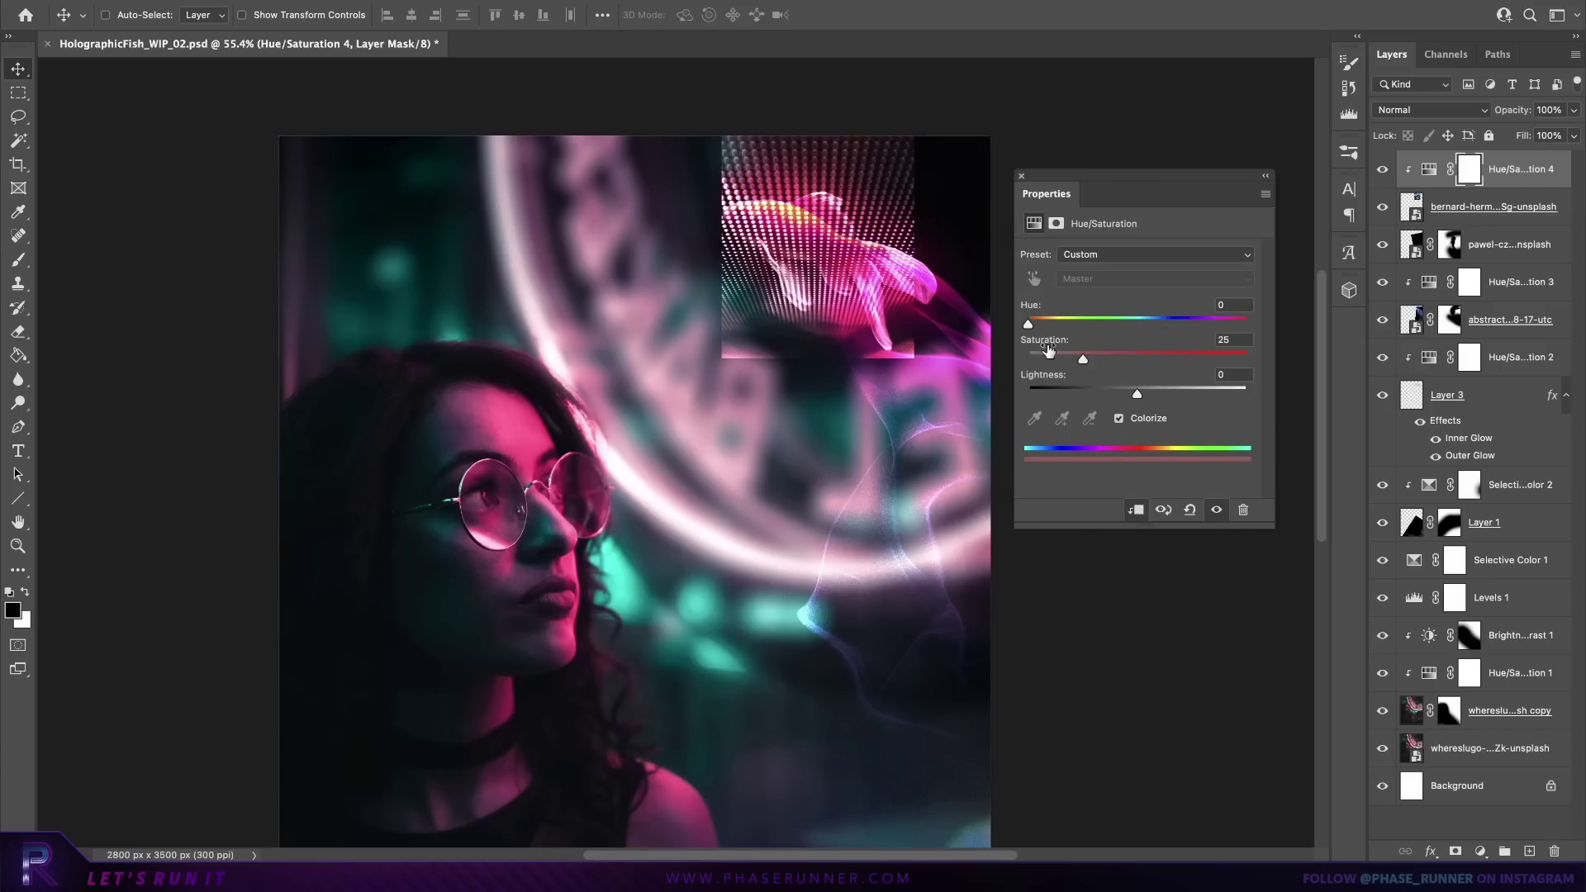
{"action": "left_click_drag", "start_coordinate": [1028, 323], "coordinate": [1223, 324]}
{"action": "left_click_drag", "start_coordinate": [1085, 363], "coordinate": [1196, 362]}
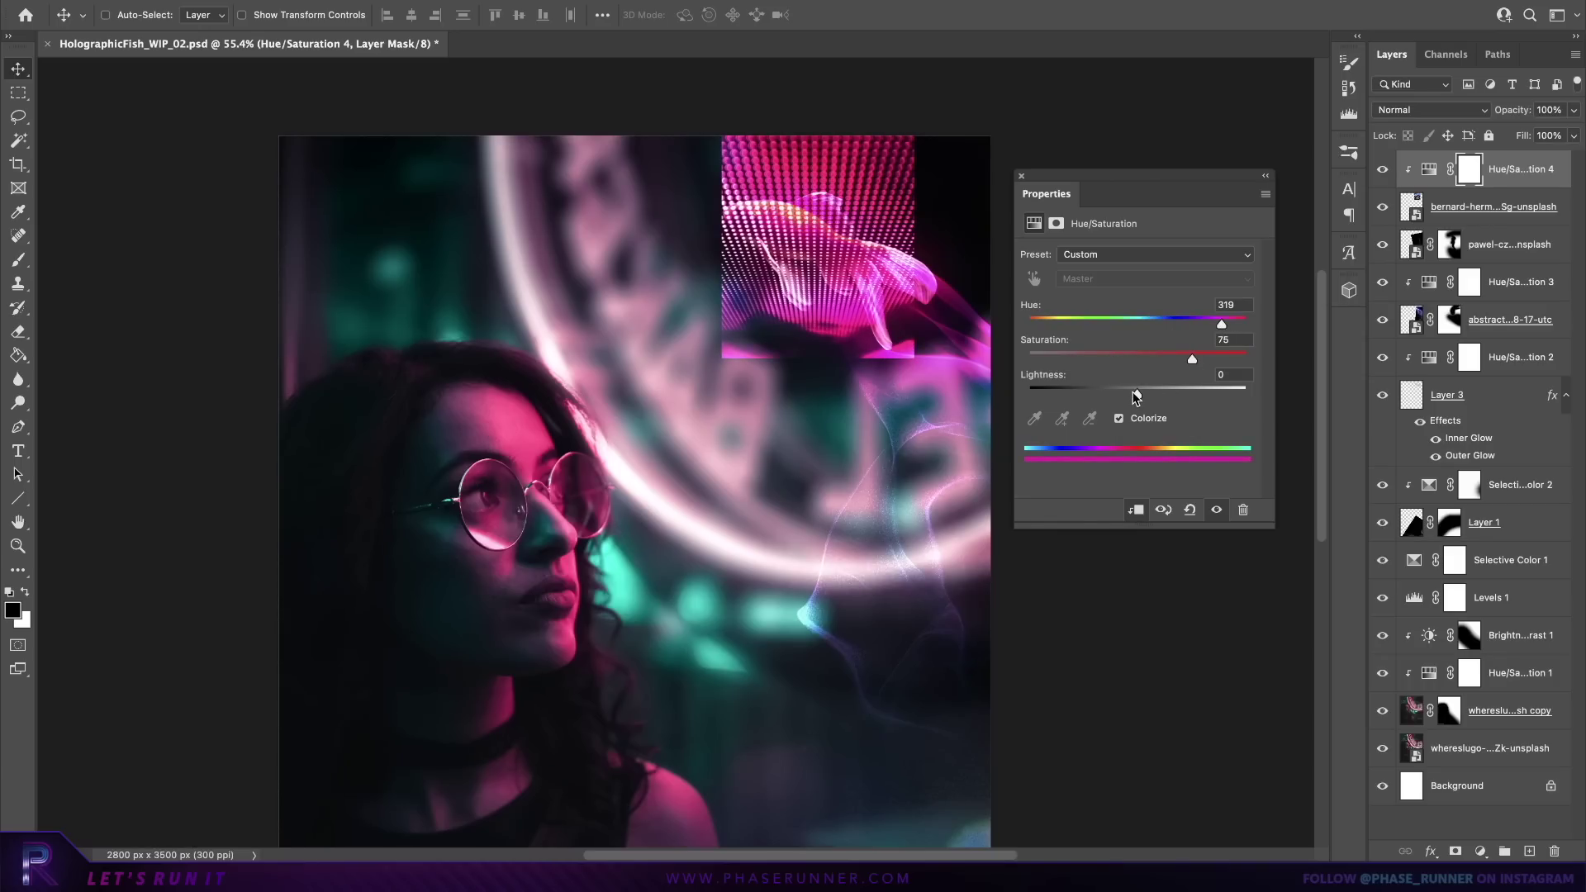
Step: Add a Brightness/Contrast adjustment layer clipped to the LED dots and set its brightness to -150
{"action": "left_click", "coordinate": [1021, 178]}
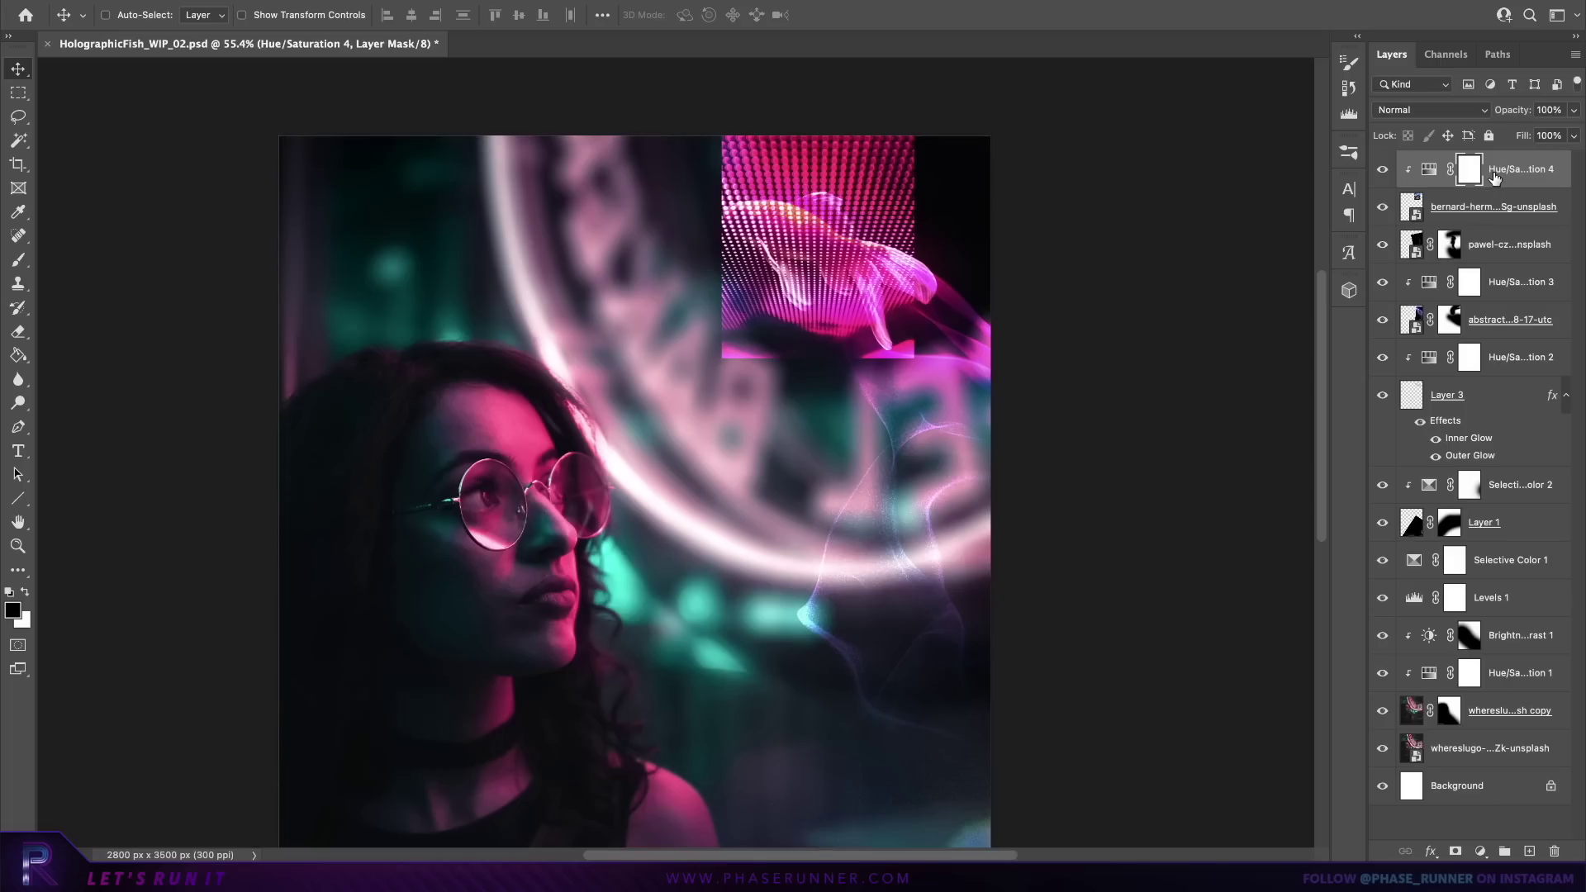
{"action": "left_click", "coordinate": [1429, 169]}
{"action": "left_click", "coordinate": [277, 0]}
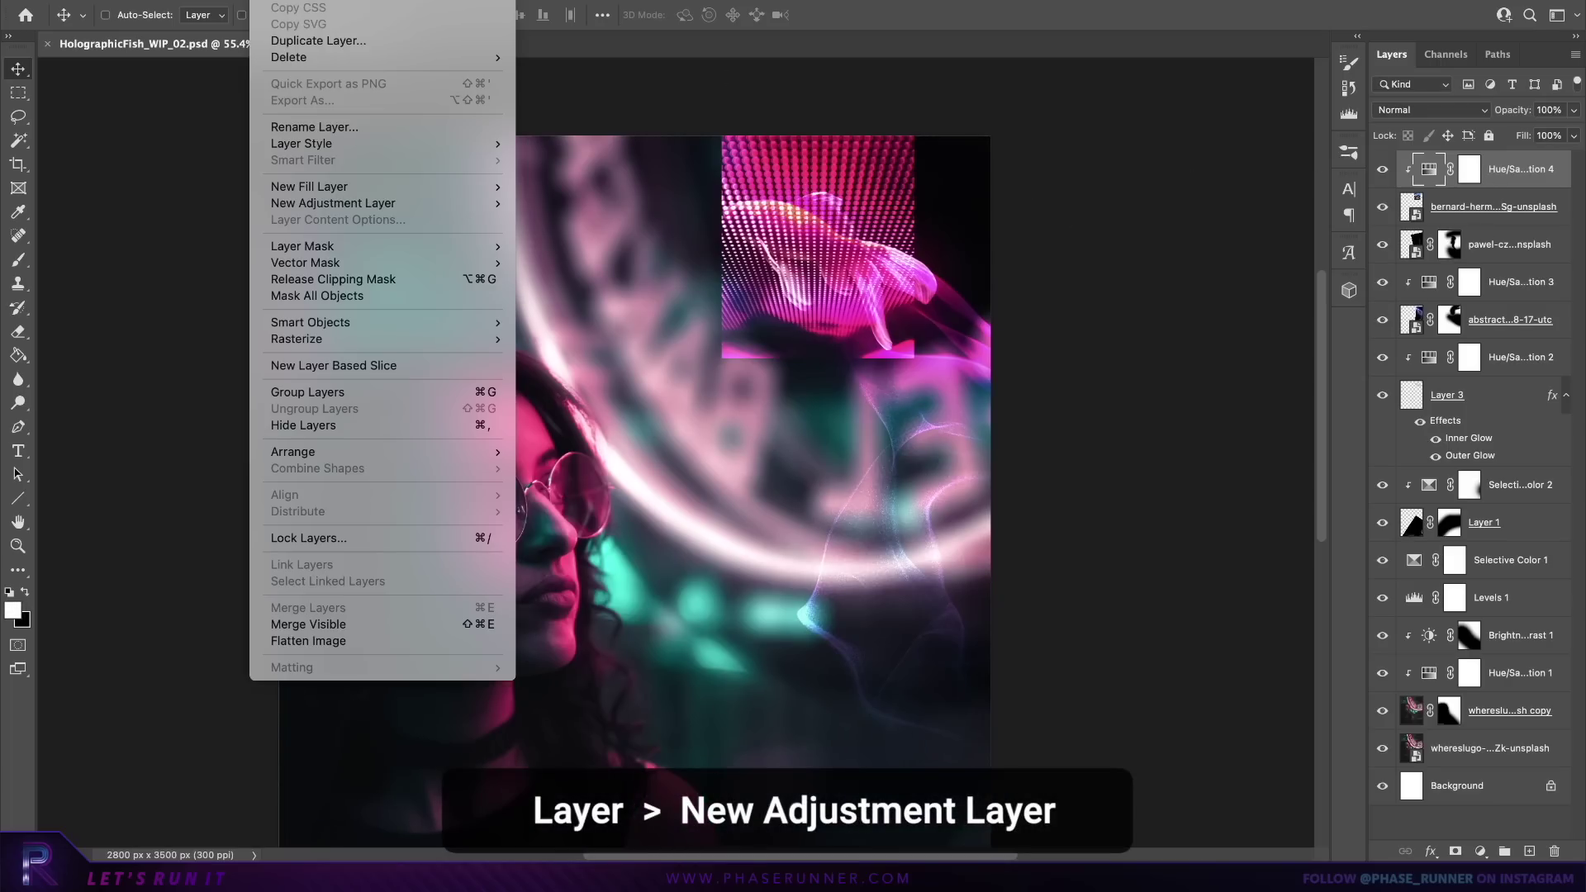
{"action": "mouse_move", "coordinate": [440, 205]}
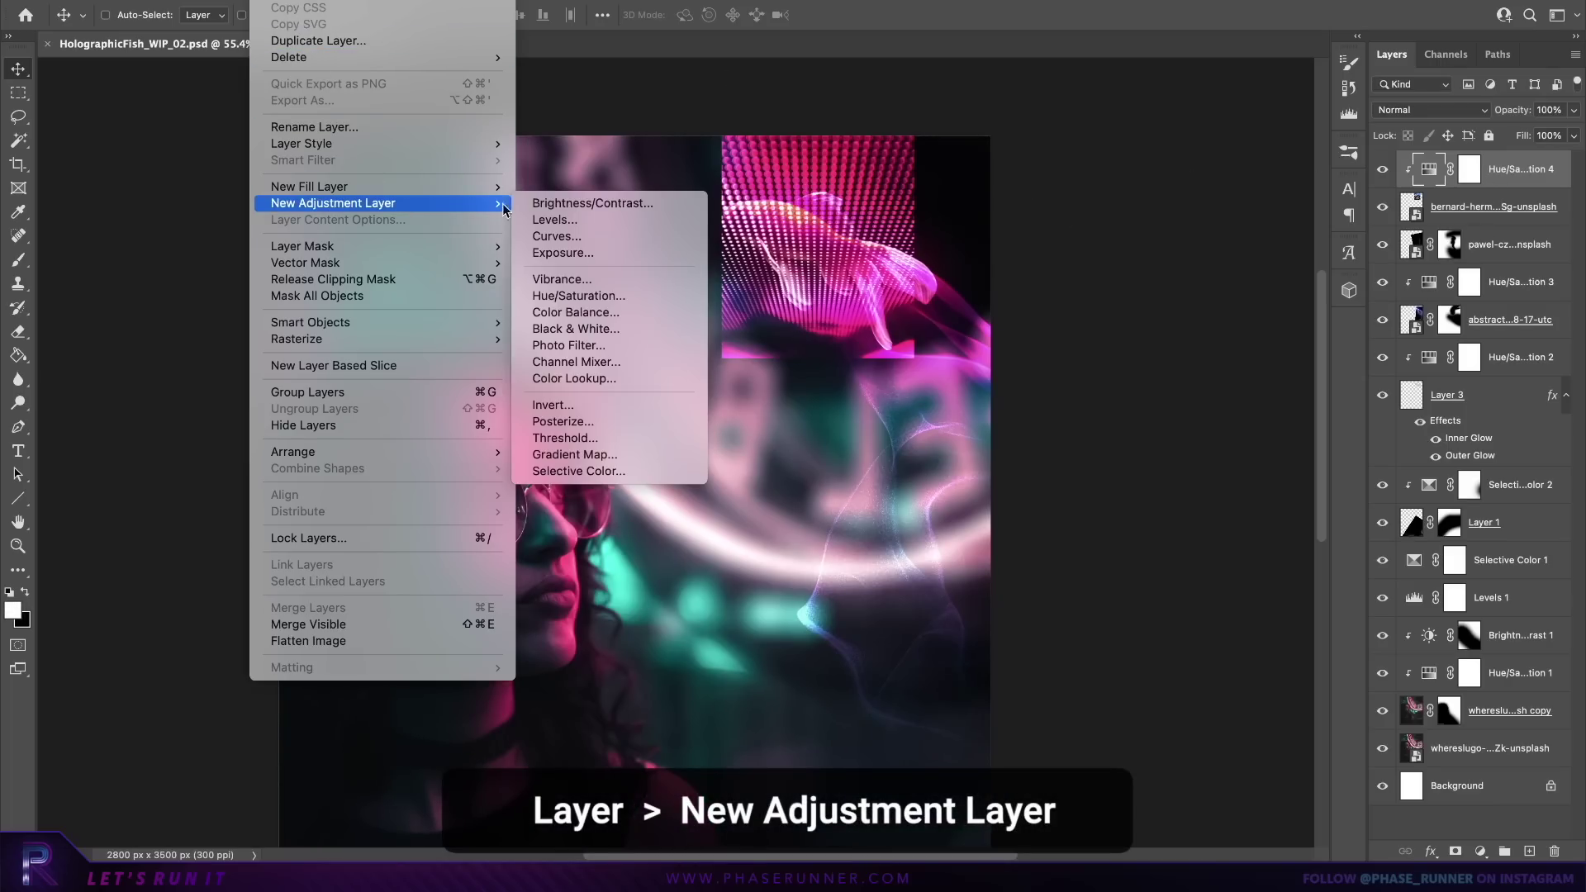
{"action": "left_click", "coordinate": [559, 206]}
{"action": "left_click", "coordinate": [998, 409]}
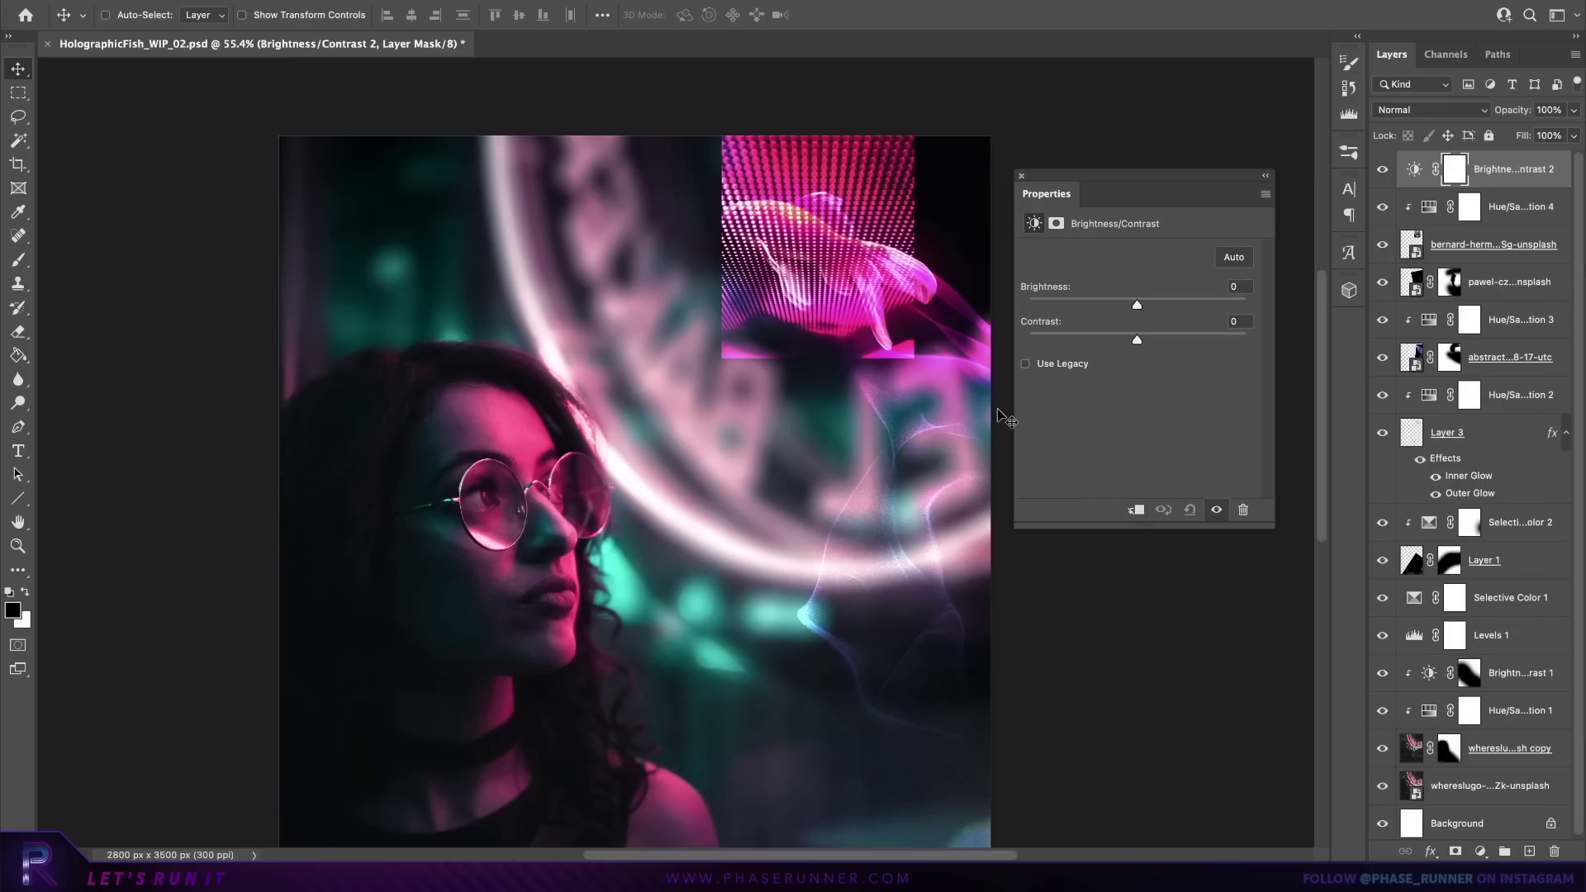
{"action": "left_click", "coordinate": [1136, 511]}
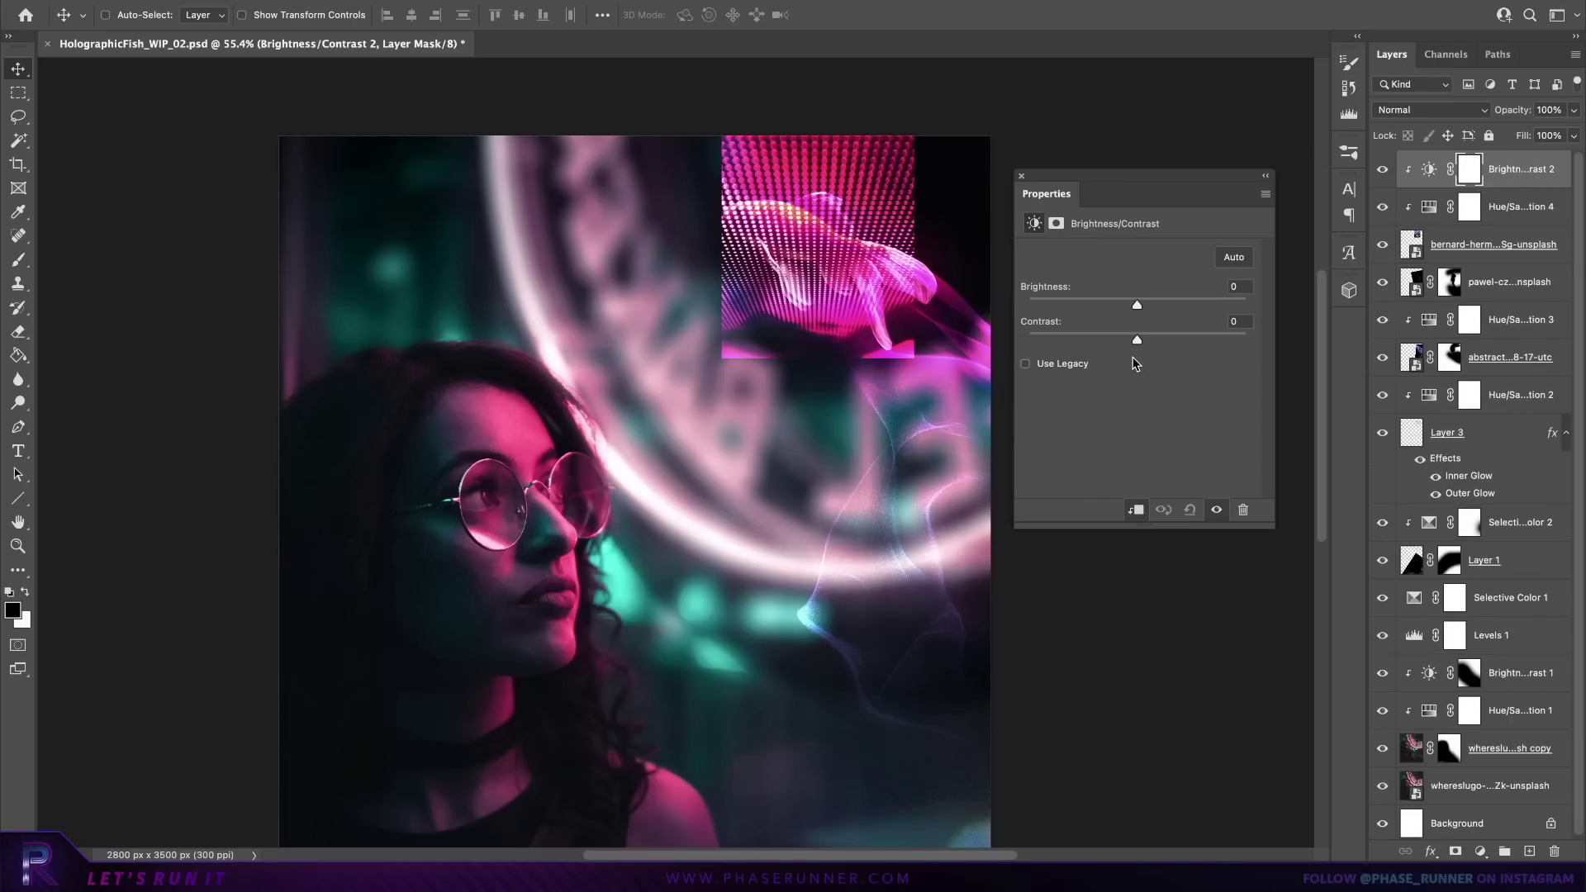
{"action": "left_click_drag", "start_coordinate": [1135, 300], "coordinate": [1025, 302]}
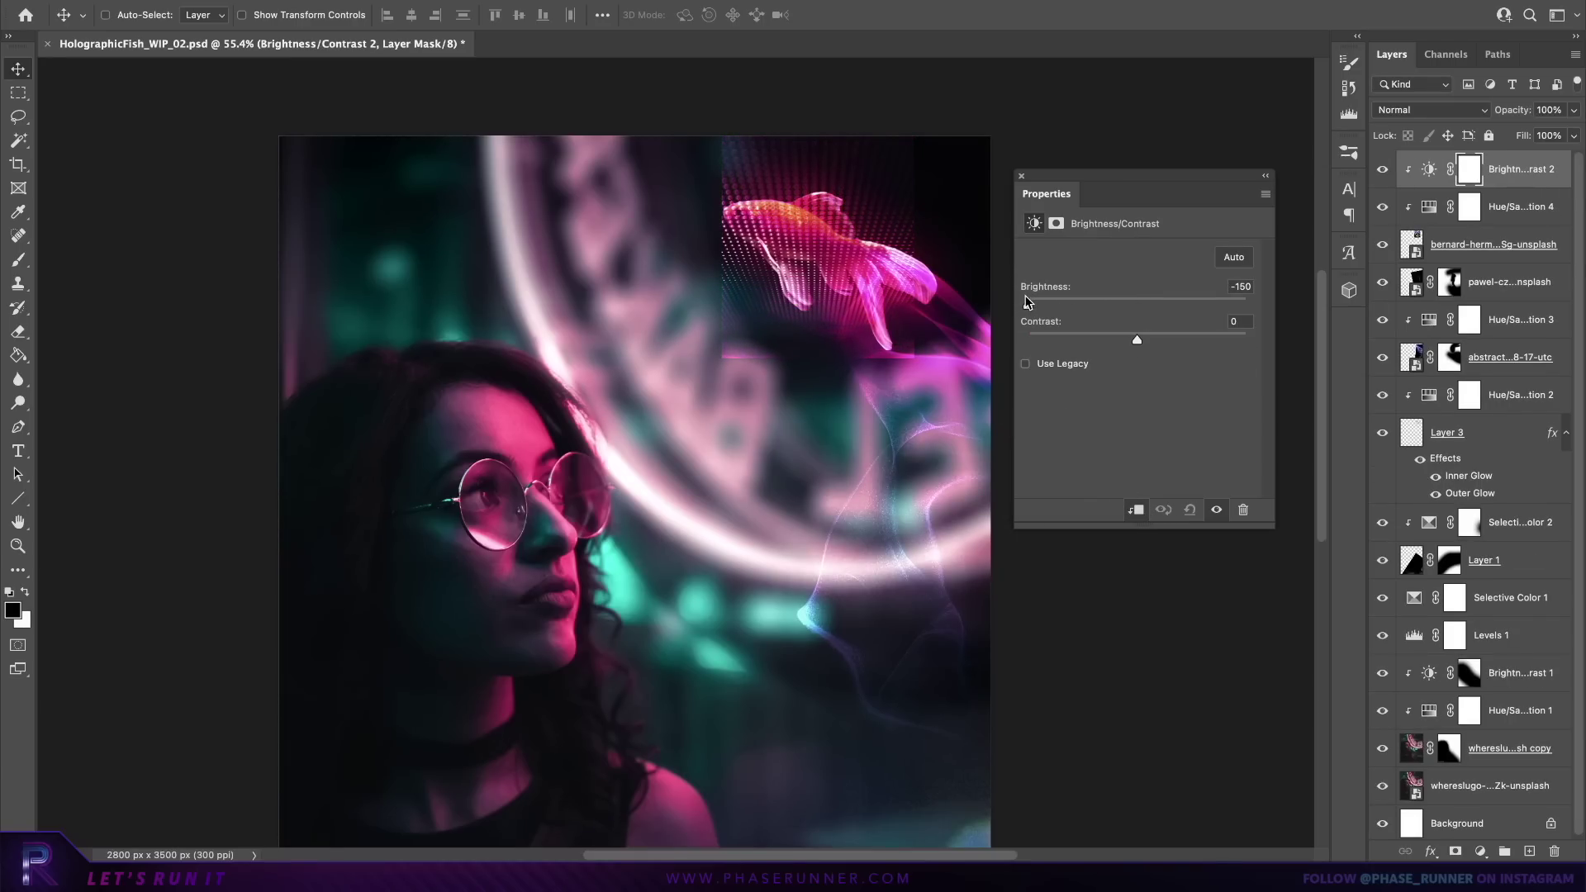
{"action": "left_click", "coordinate": [1018, 176]}
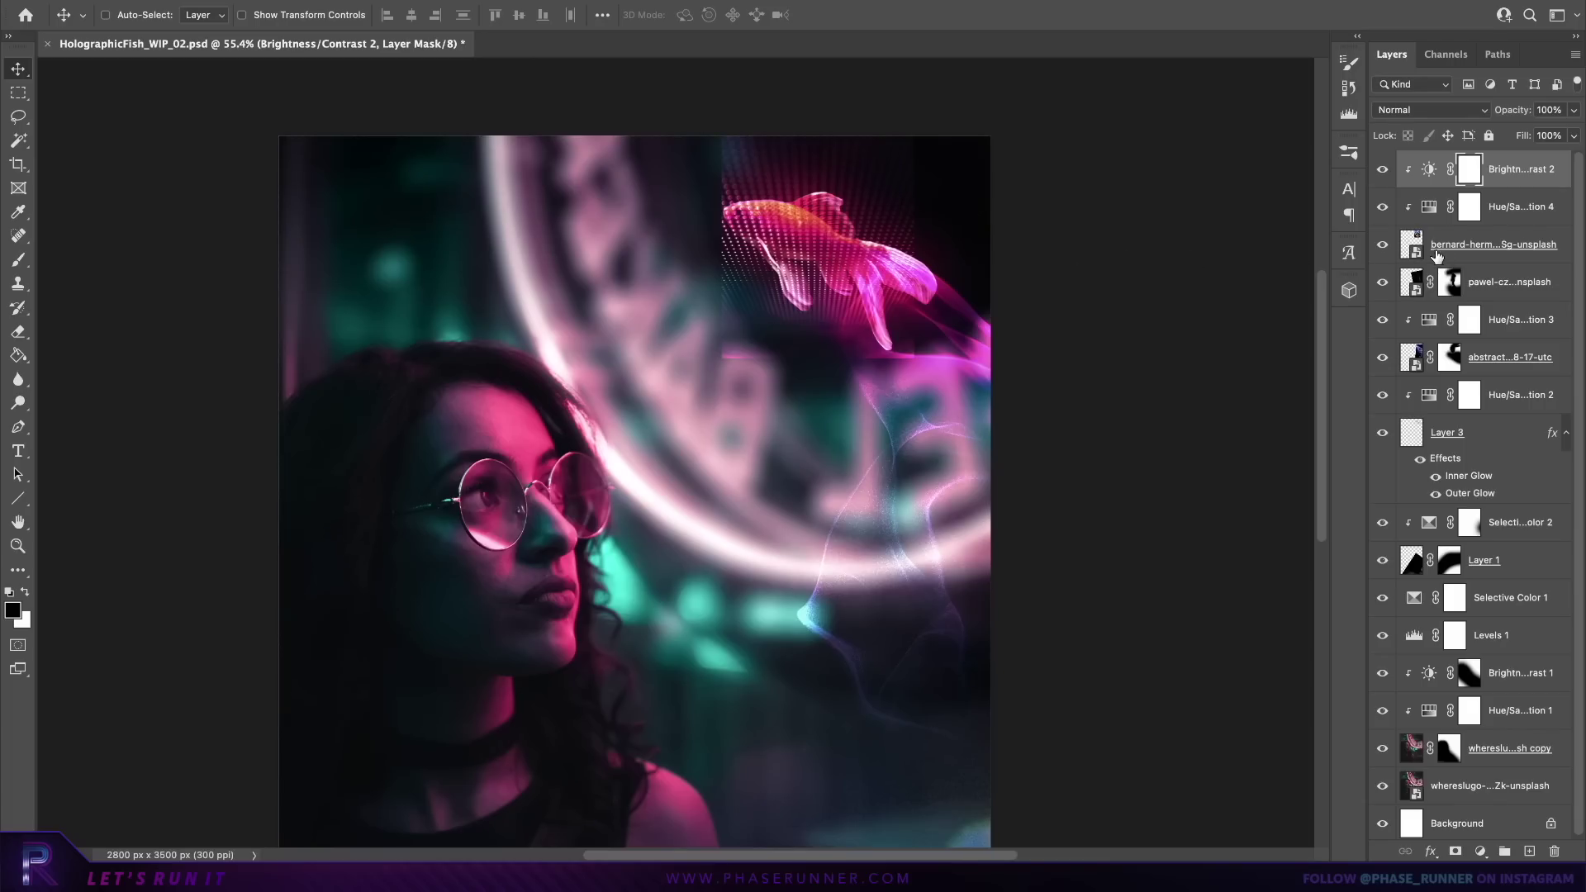
Step: Shift the LED dot layer slightly over the fish and add a layer mask to it
{"action": "left_click", "coordinate": [1478, 249]}
{"action": "mouse_move", "coordinate": [897, 312]}
{"action": "left_mouse_down"}
{"action": "mouse_move", "coordinate": [917, 313]}
{"action": "mouse_move", "coordinate": [907, 294]}
{"action": "left_mouse_up"}
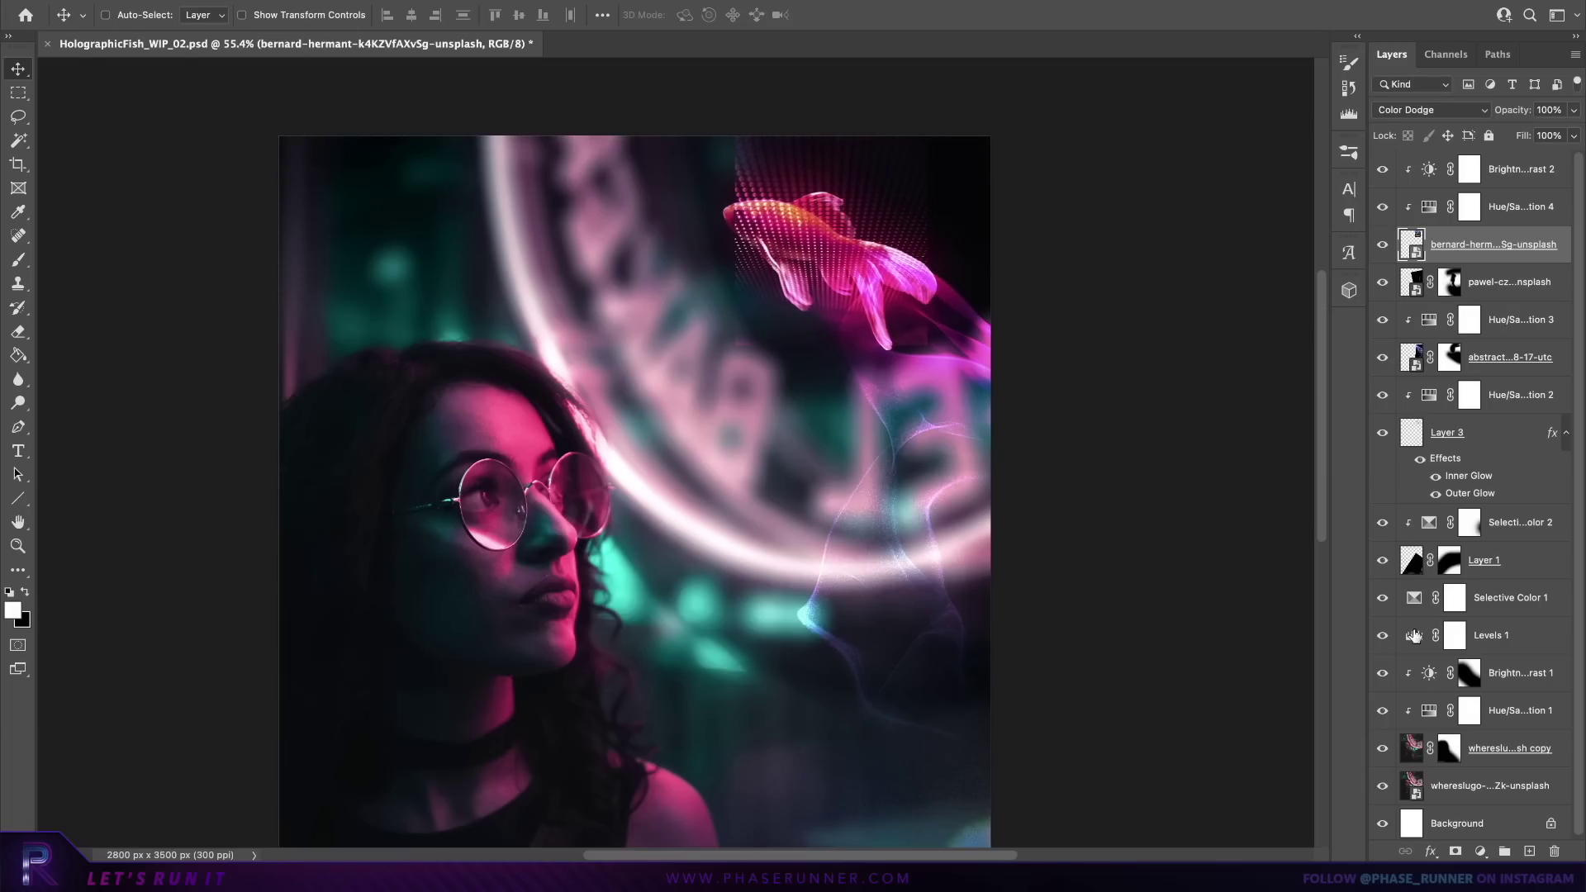
{"action": "left_click", "coordinate": [1457, 852]}
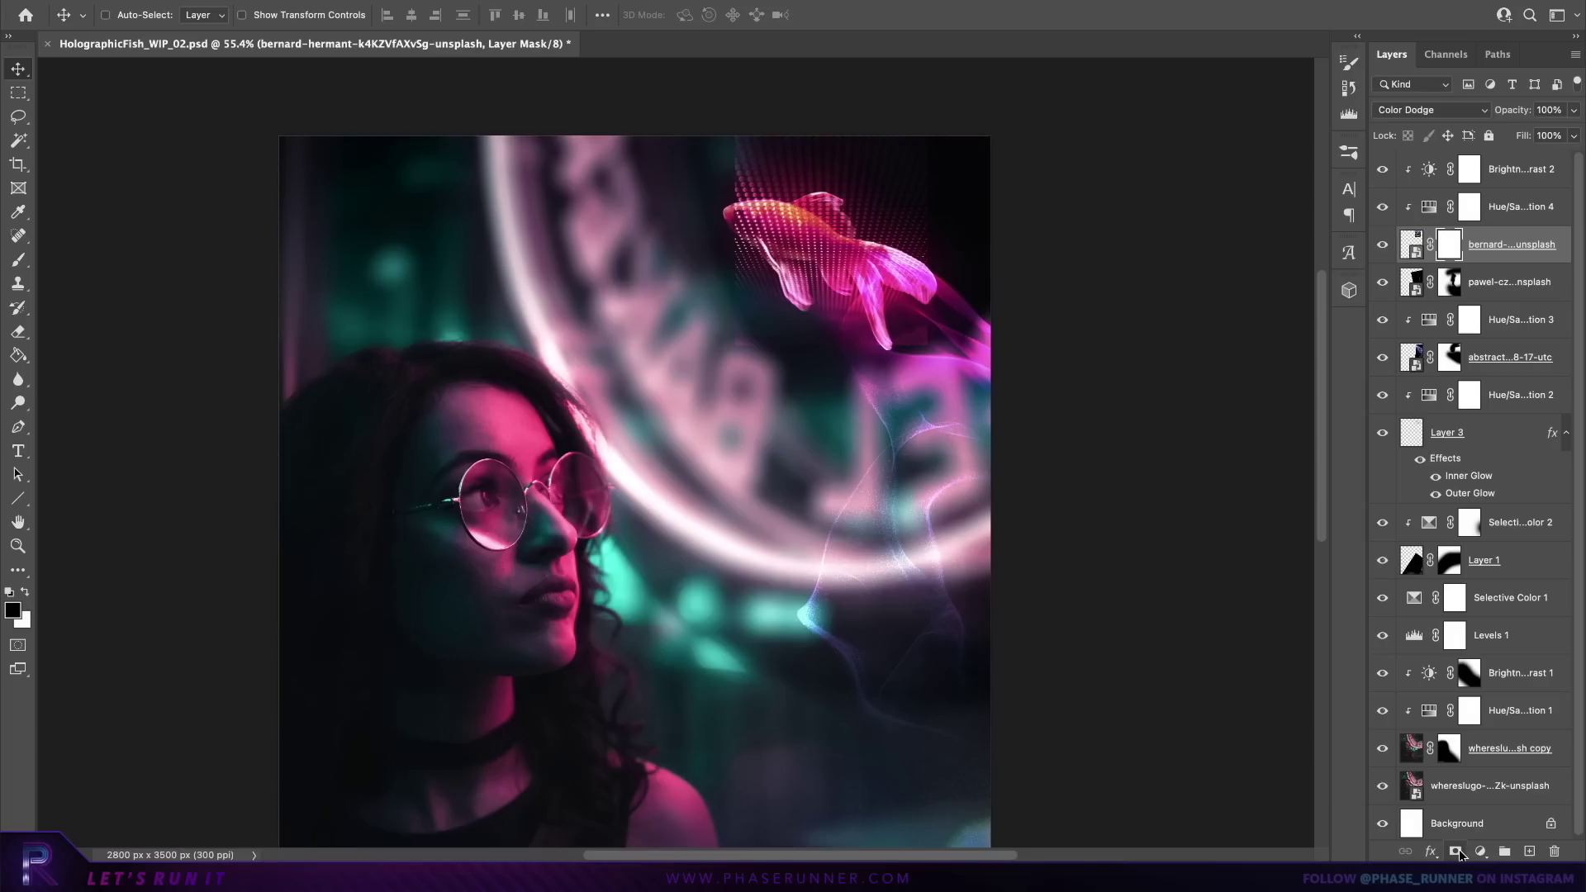
Step: Paint black on the mask with a soft 250 px brush to hide the LED dots around the fish
{"action": "left_click", "coordinate": [20, 261]}
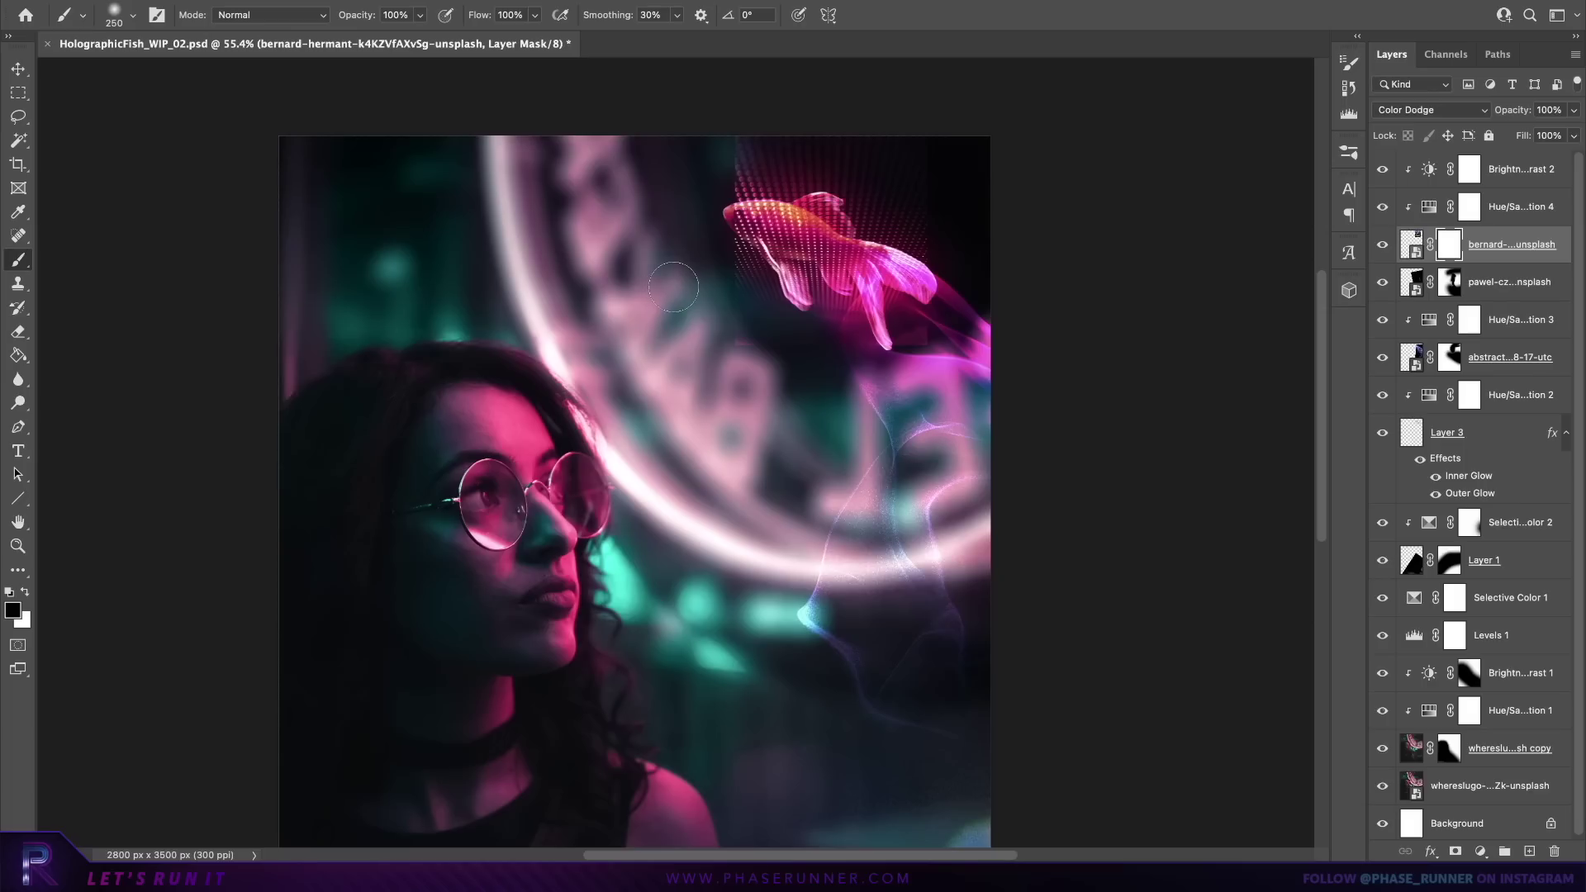
{"action": "scroll", "coordinate": [673, 287], "scroll_direction": "up", "scroll_amount": 5}
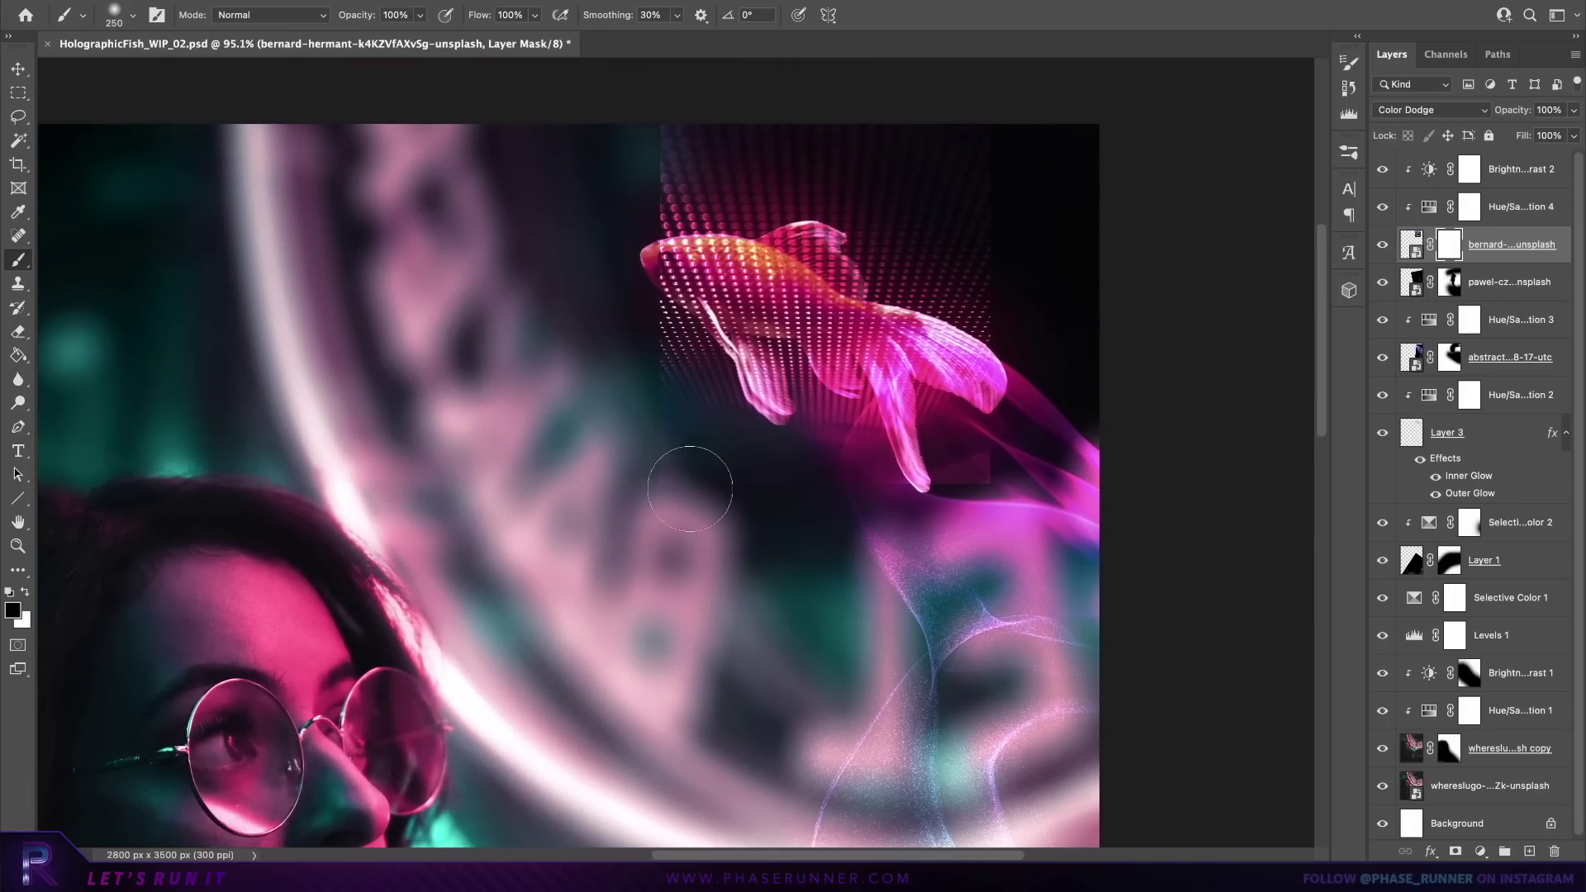
{"action": "mouse_move", "coordinate": [690, 488]}
{"action": "left_mouse_down"}
{"action": "mouse_move", "coordinate": [832, 476]}
{"action": "mouse_move", "coordinate": [866, 428]}
{"action": "mouse_move", "coordinate": [929, 414]}
{"action": "mouse_move", "coordinate": [684, 364]}
{"action": "left_mouse_up"}
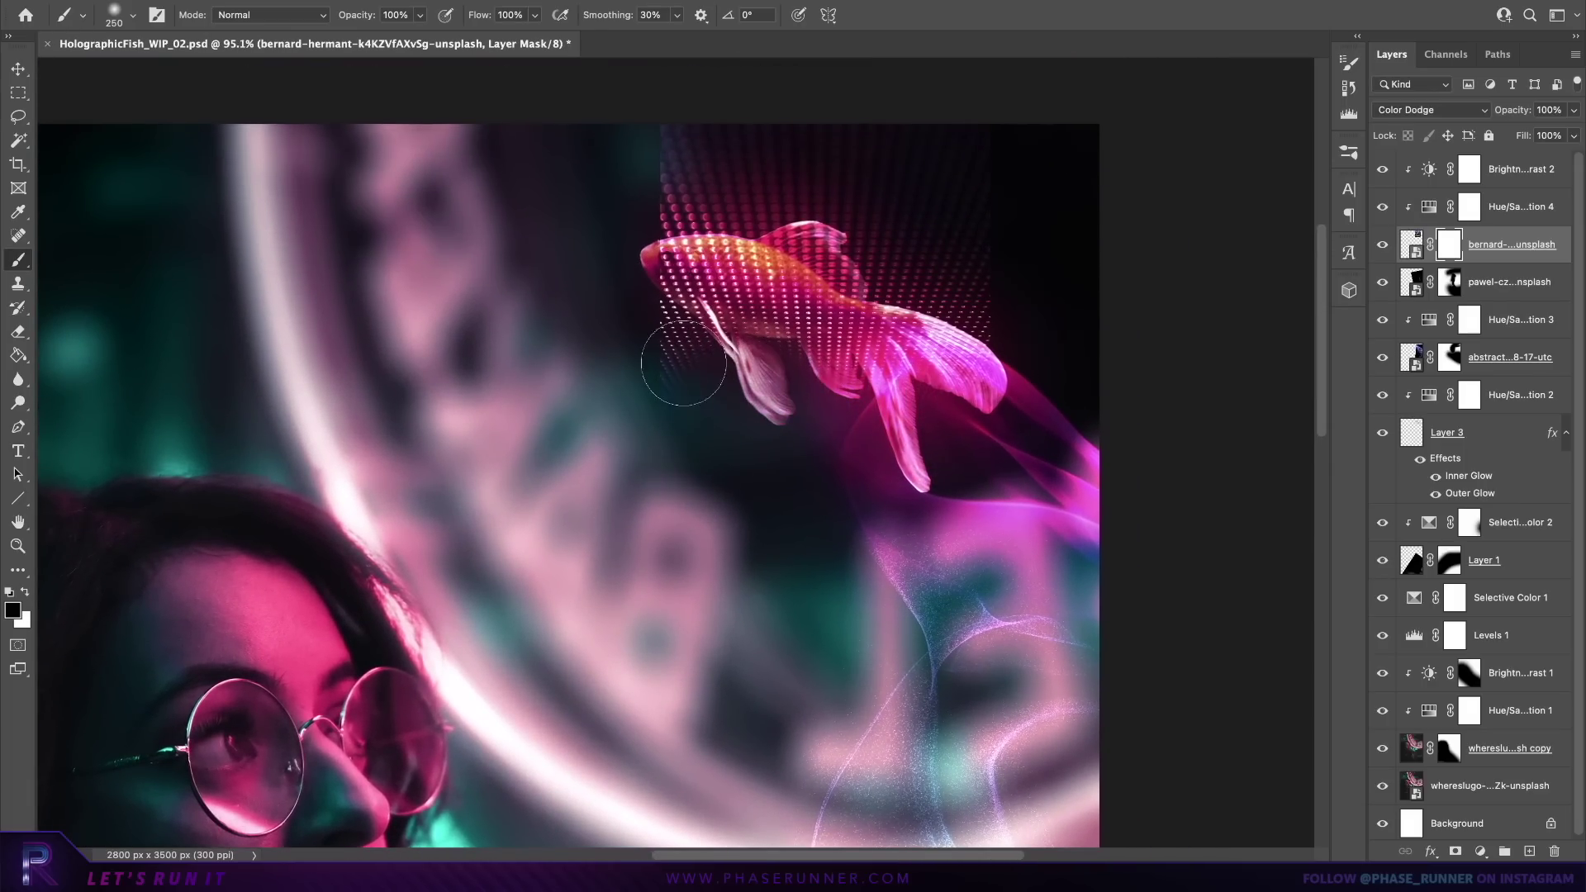
{"action": "mouse_move", "coordinate": [1017, 321]}
{"action": "left_mouse_down"}
{"action": "mouse_move", "coordinate": [890, 265]}
{"action": "mouse_move", "coordinate": [800, 189]}
{"action": "mouse_move", "coordinate": [680, 197]}
{"action": "mouse_move", "coordinate": [625, 255]}
{"action": "mouse_move", "coordinate": [674, 372]}
{"action": "mouse_move", "coordinate": [631, 325]}
{"action": "mouse_move", "coordinate": [672, 149]}
{"action": "left_mouse_up"}
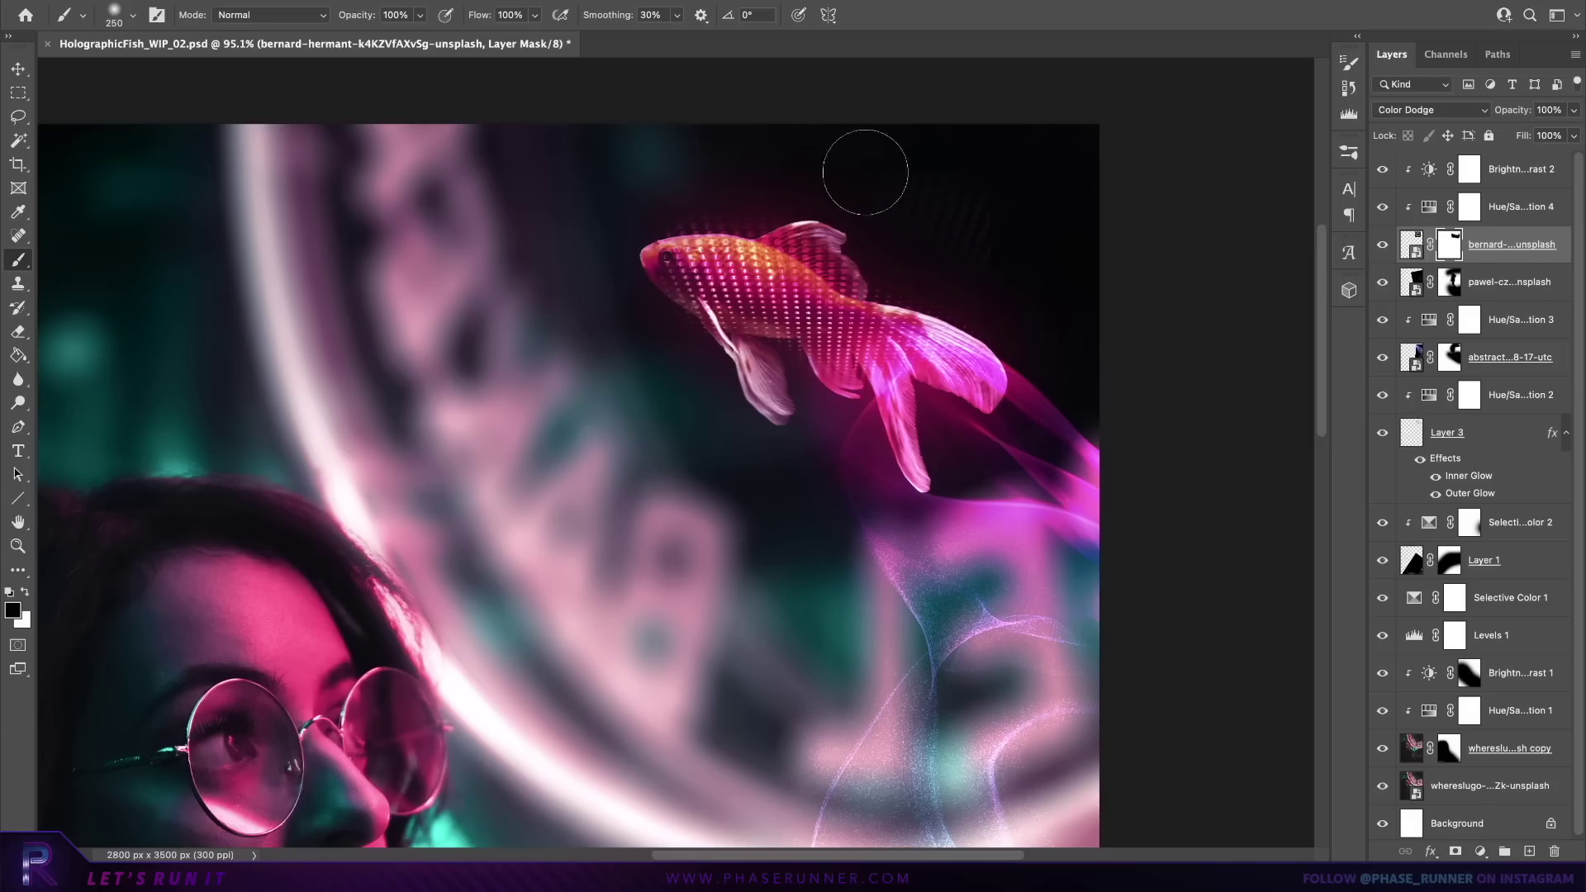
{"action": "mouse_move", "coordinate": [865, 172]}
{"action": "left_mouse_down"}
{"action": "mouse_move", "coordinate": [960, 221]}
{"action": "mouse_move", "coordinate": [1068, 351]}
{"action": "mouse_move", "coordinate": [855, 229]}
{"action": "mouse_move", "coordinate": [689, 196]}
{"action": "mouse_move", "coordinate": [633, 209]}
{"action": "mouse_move", "coordinate": [842, 230]}
{"action": "mouse_move", "coordinate": [877, 266]}
{"action": "left_mouse_up"}
Step: Reduce the brush to 125 px and mask out the LED dots around the fish's lower fins
{"action": "key", "text": "bracketleft"}
{"action": "key", "text": "bracketleft"}
{"action": "key", "text": "bracketleft"}
{"action": "key", "text": "bracketleft"}
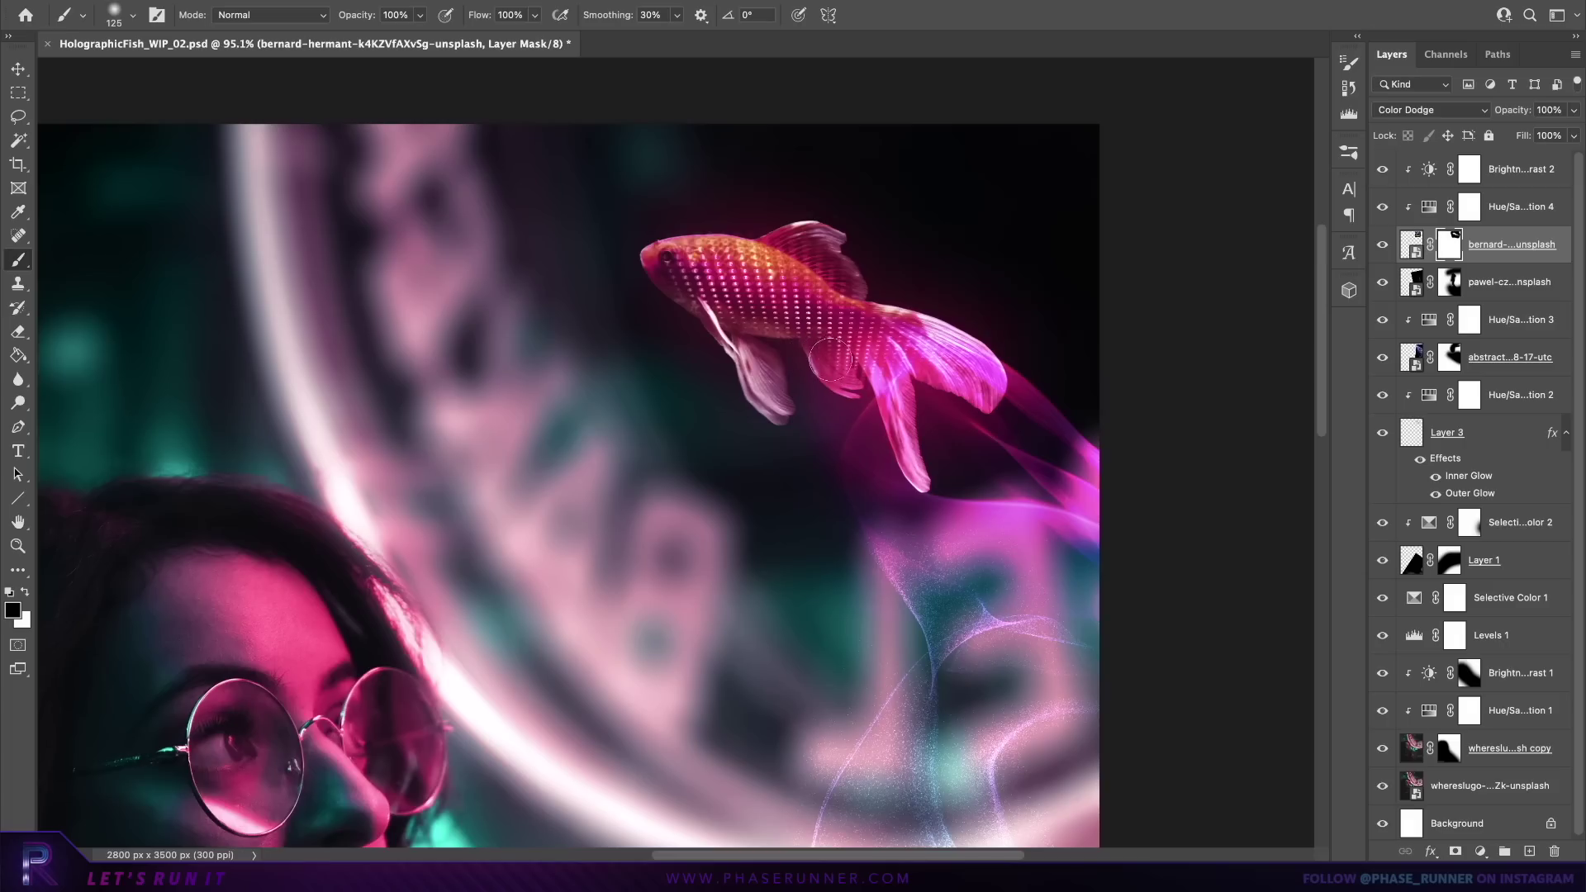
{"action": "mouse_move", "coordinate": [830, 359]}
{"action": "left_mouse_down"}
{"action": "mouse_move", "coordinate": [900, 513]}
{"action": "mouse_move", "coordinate": [836, 405]}
{"action": "left_mouse_up"}
{"action": "key", "text": "ctrl+minus"}
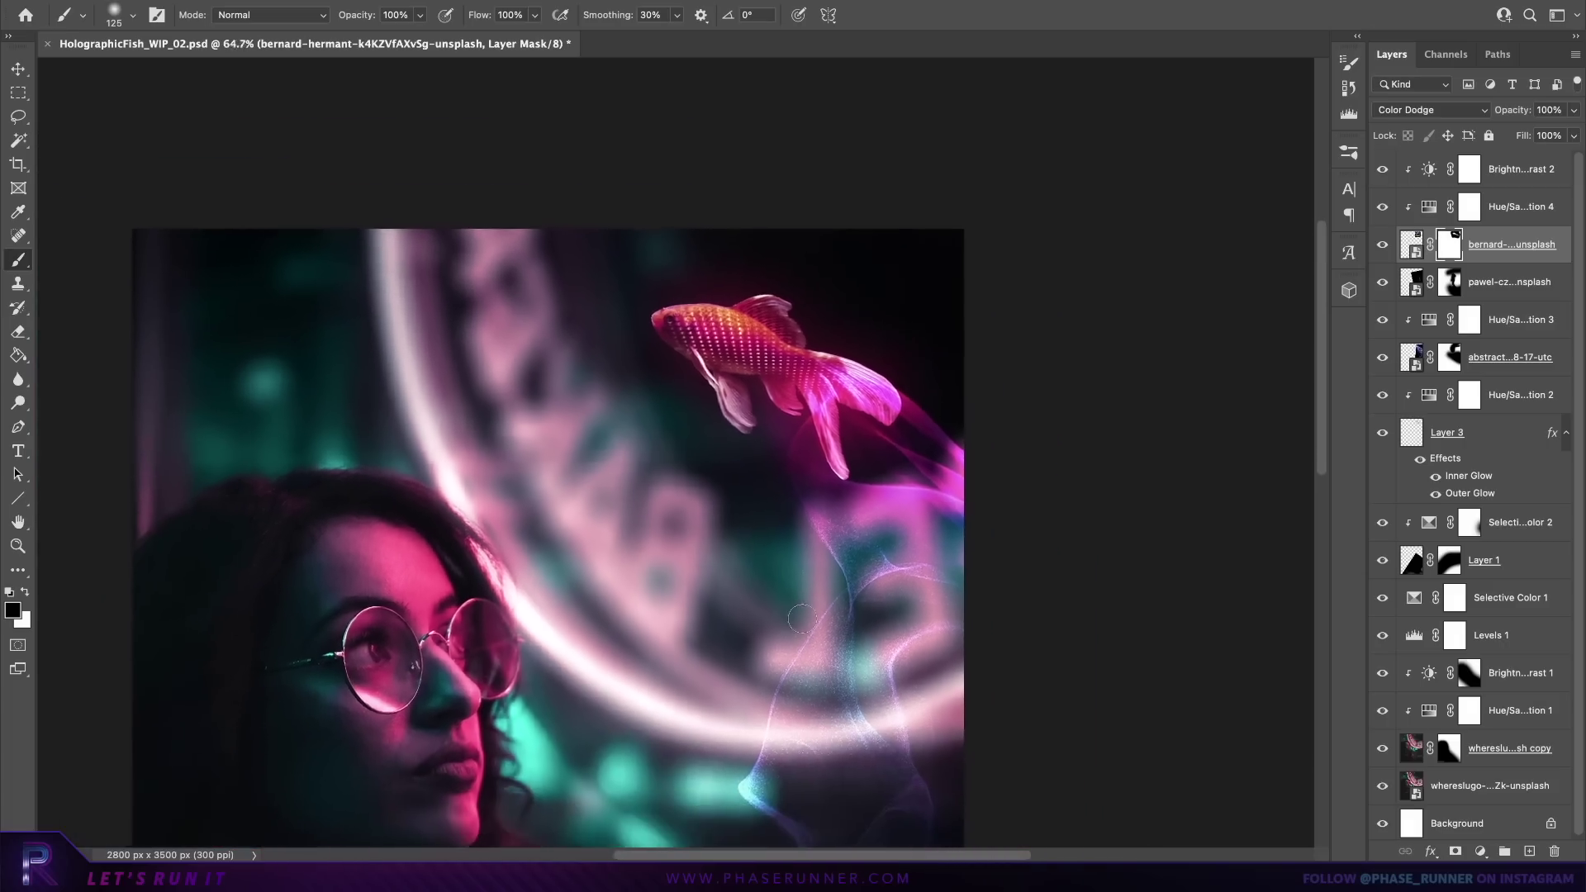
{"action": "scroll", "coordinate": [802, 618], "scroll_direction": "down", "scroll_amount": 2}
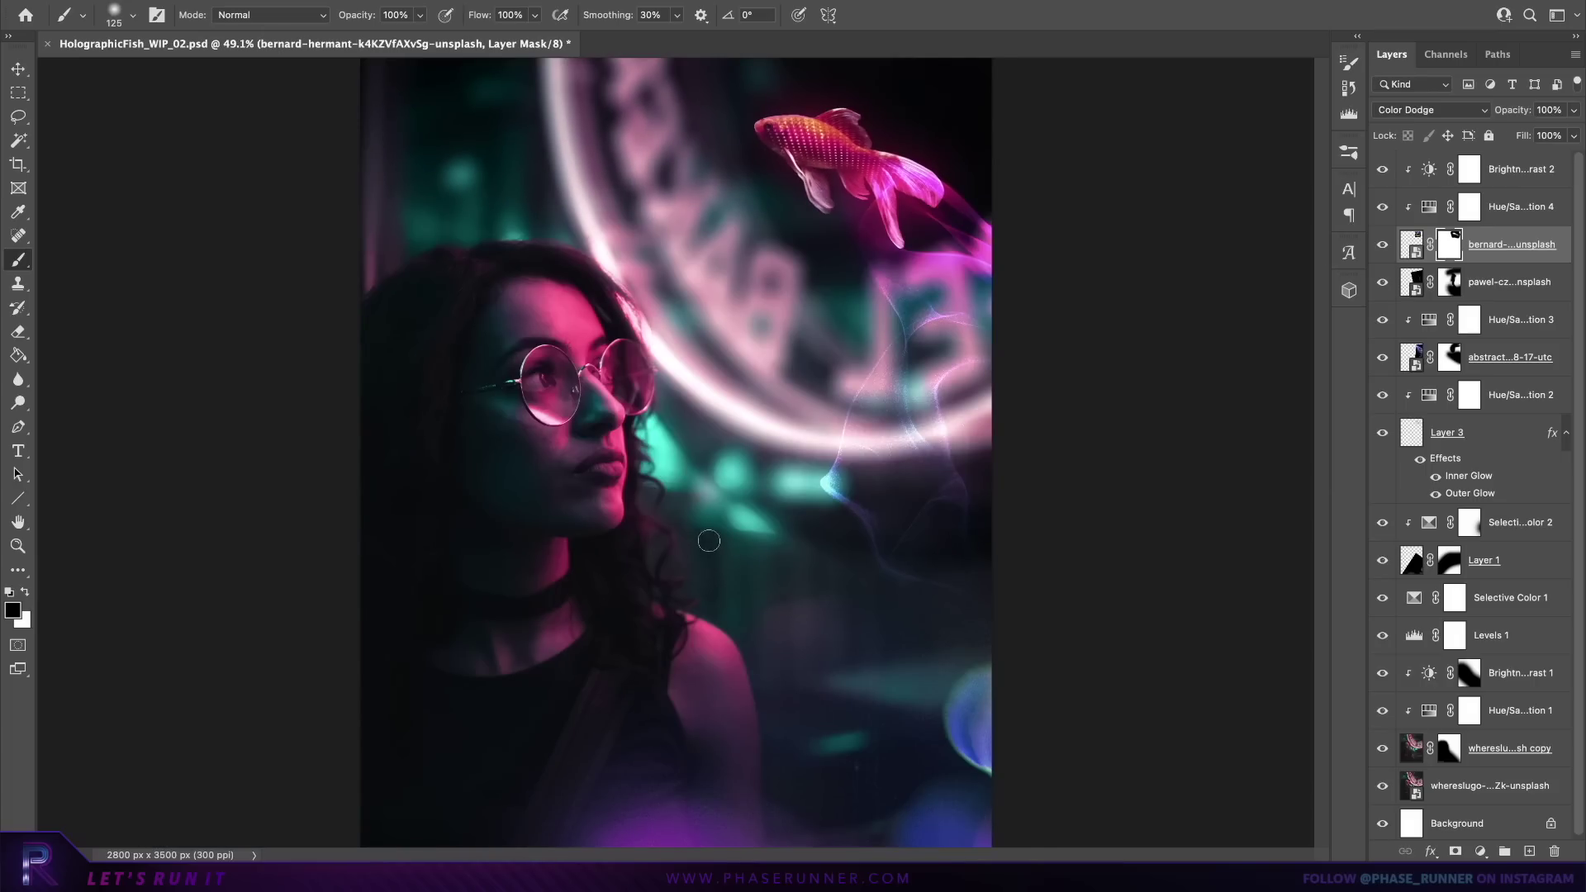
Step: Enlarge the brush to 600 px and soften the LED dot mask over the fish
{"action": "key", "text": "bracketright"}
{"action": "key", "text": "bracketright"}
{"action": "key", "text": "bracketright"}
{"action": "key", "text": "bracketright"}
{"action": "key", "text": "bracketright"}
{"action": "key", "text": "bracketright"}
{"action": "key", "text": "bracketright"}
{"action": "key", "text": "bracketright"}
{"action": "left_click", "coordinate": [19, 70]}
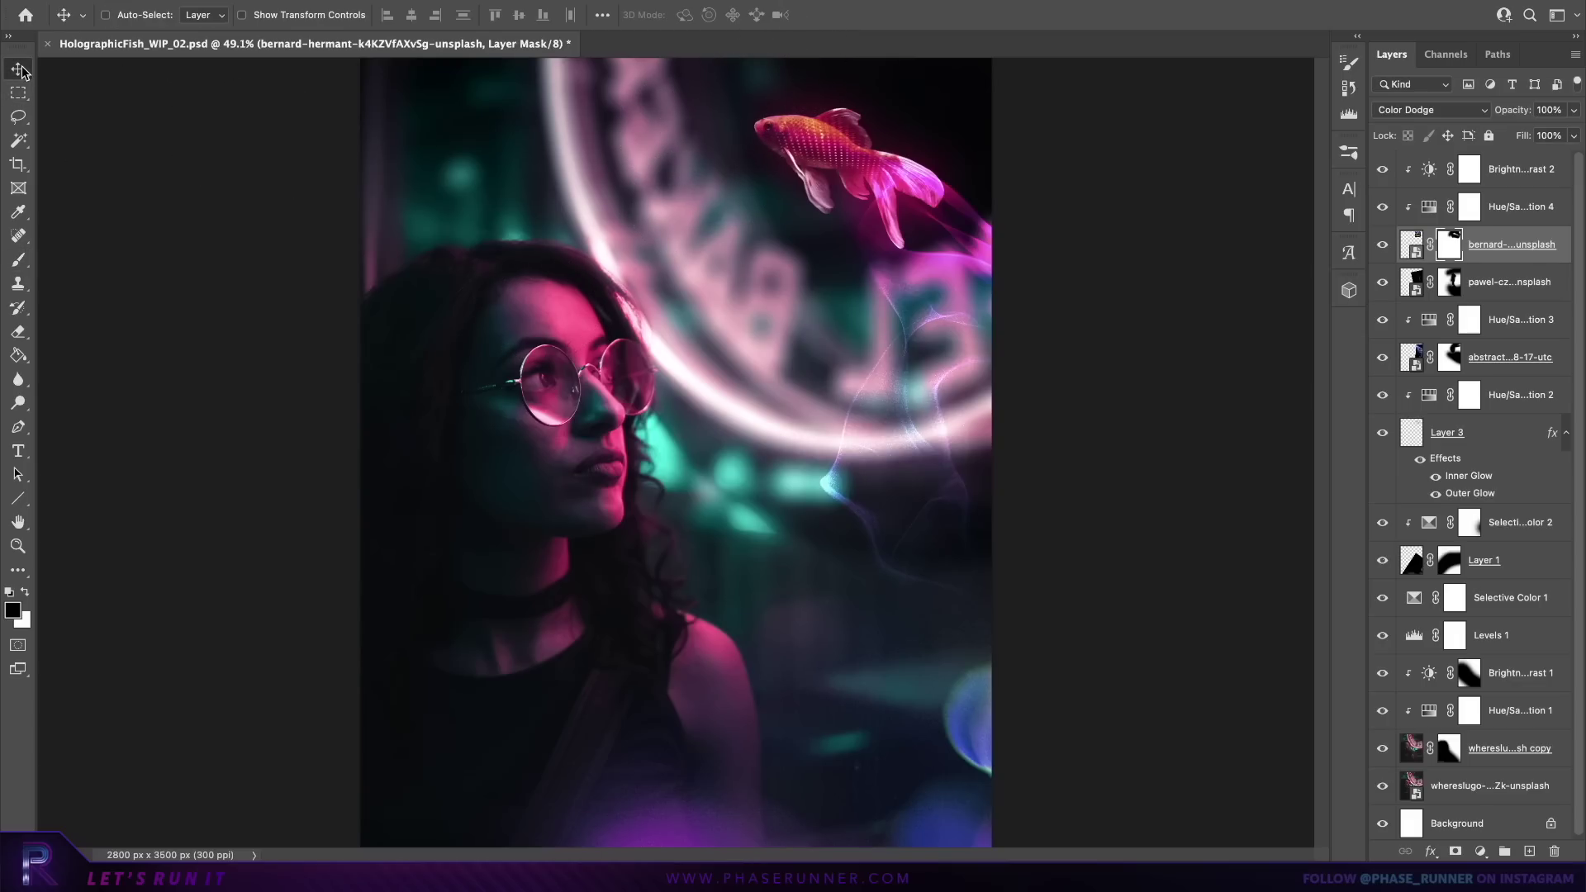
Step: Duplicate the LED dot layer together with its clipped Hue/Saturation and Brightness/Contrast adjustment layers in the same document
{"action": "key", "text": "super+2"}
{"action": "key", "text": "x"}
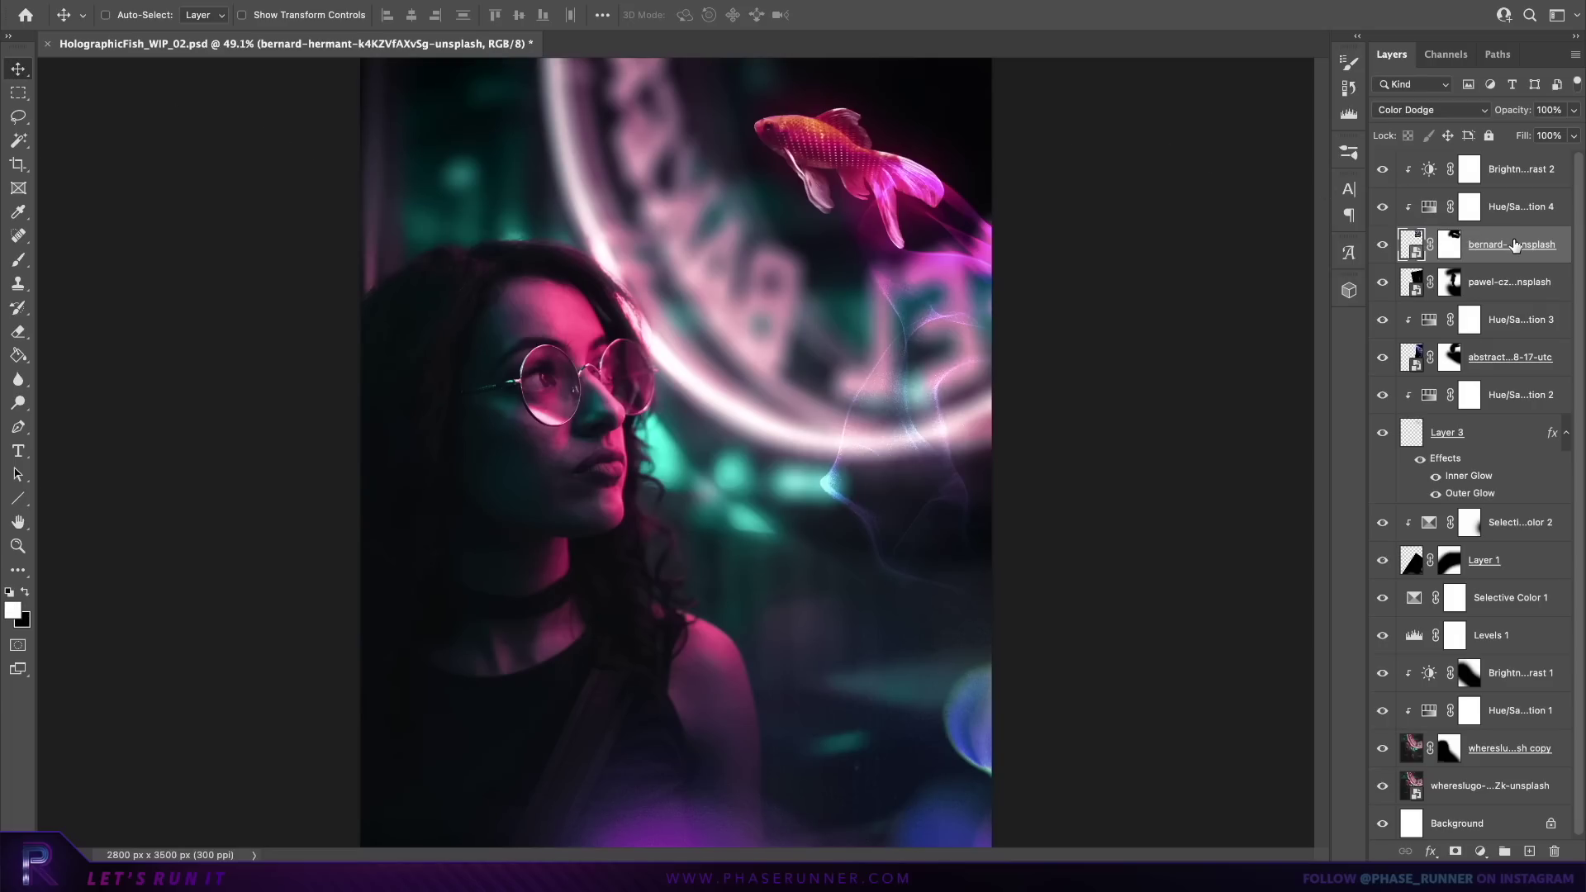
{"action": "left_click", "coordinate": [1518, 172], "text": "shift"}
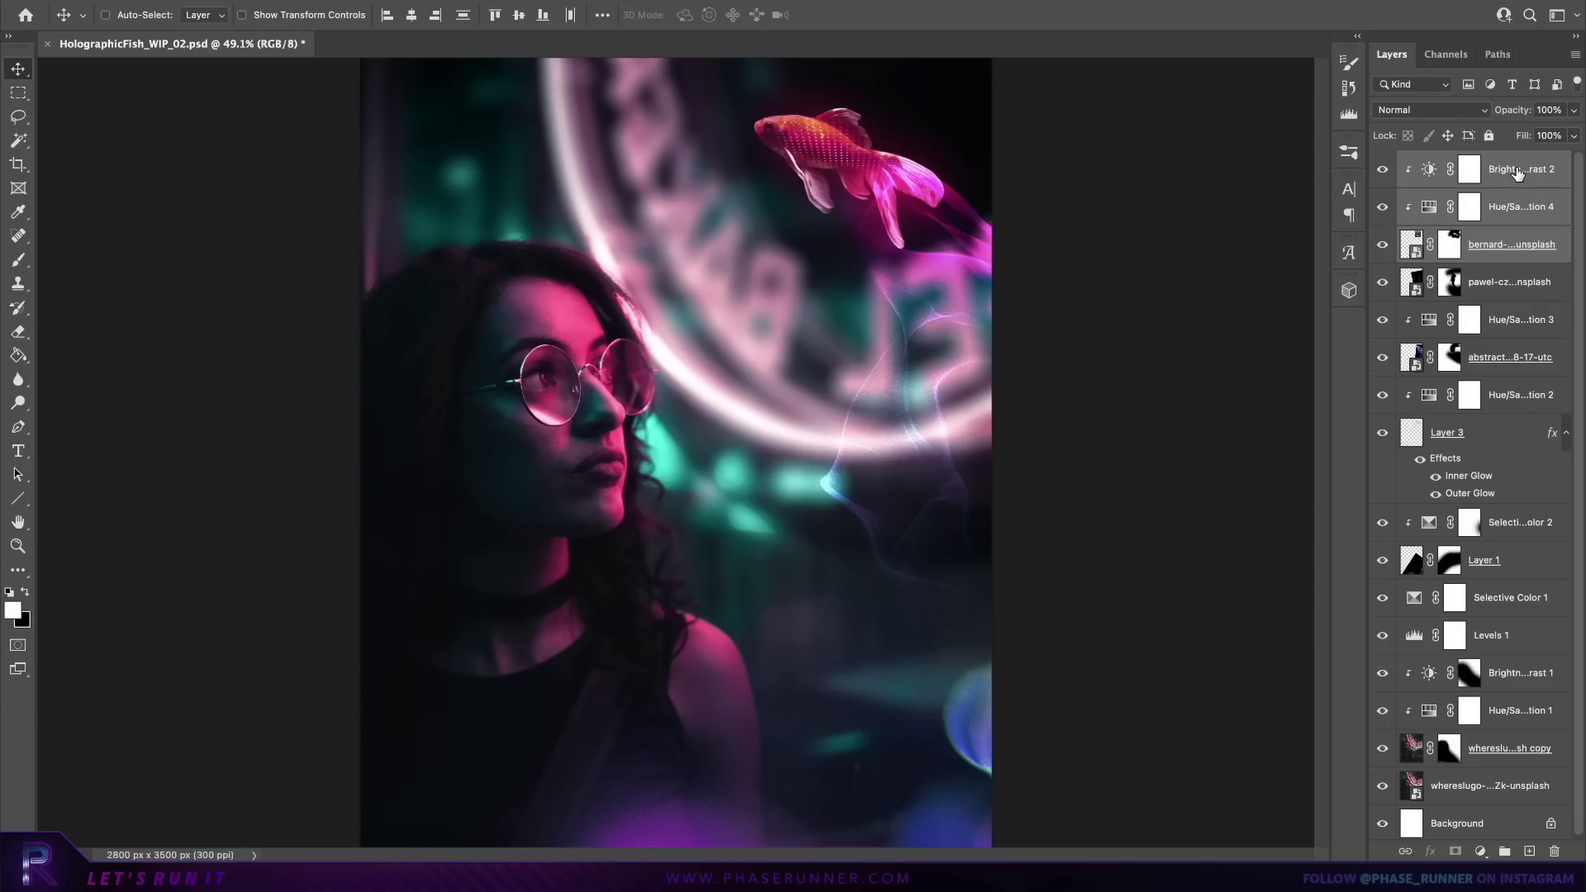
{"action": "right_click", "coordinate": [1504, 171]}
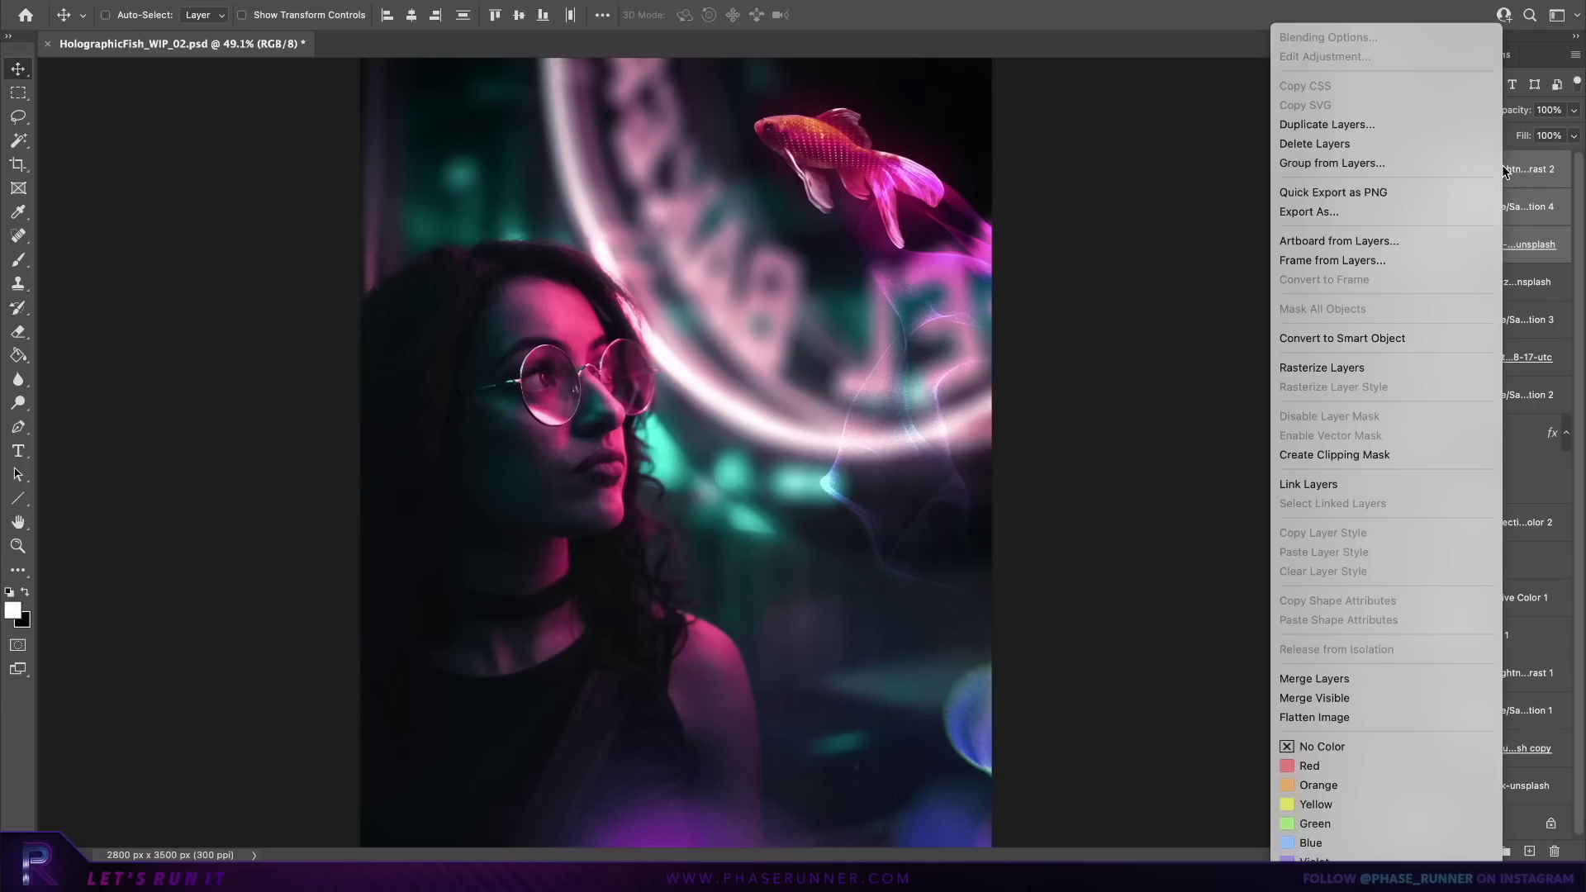
{"action": "left_click", "coordinate": [1427, 126]}
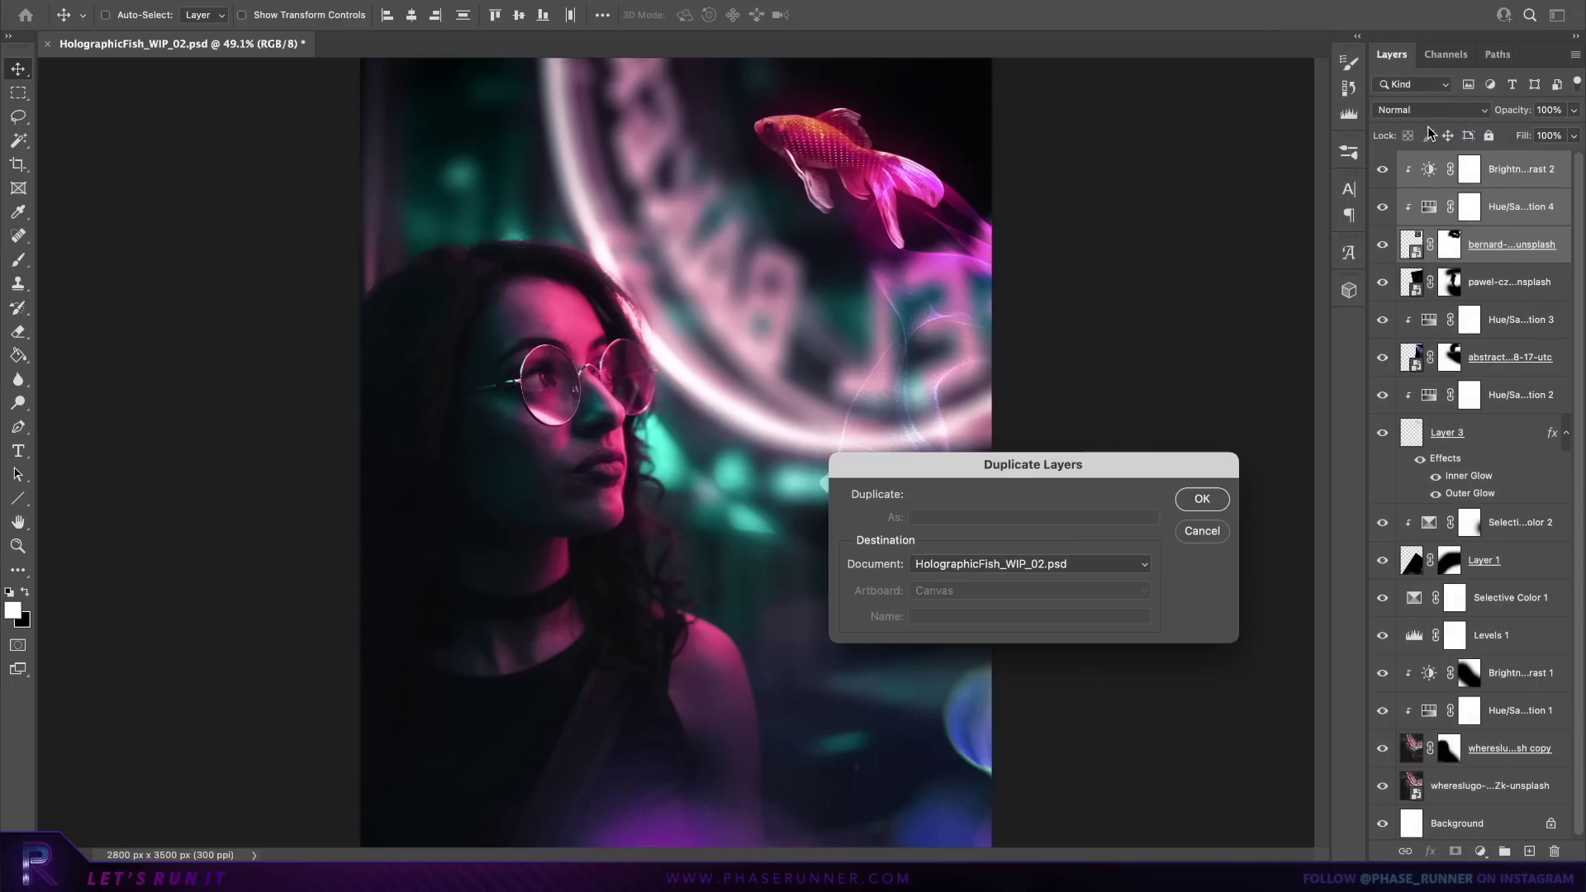
{"action": "left_click", "coordinate": [1202, 500]}
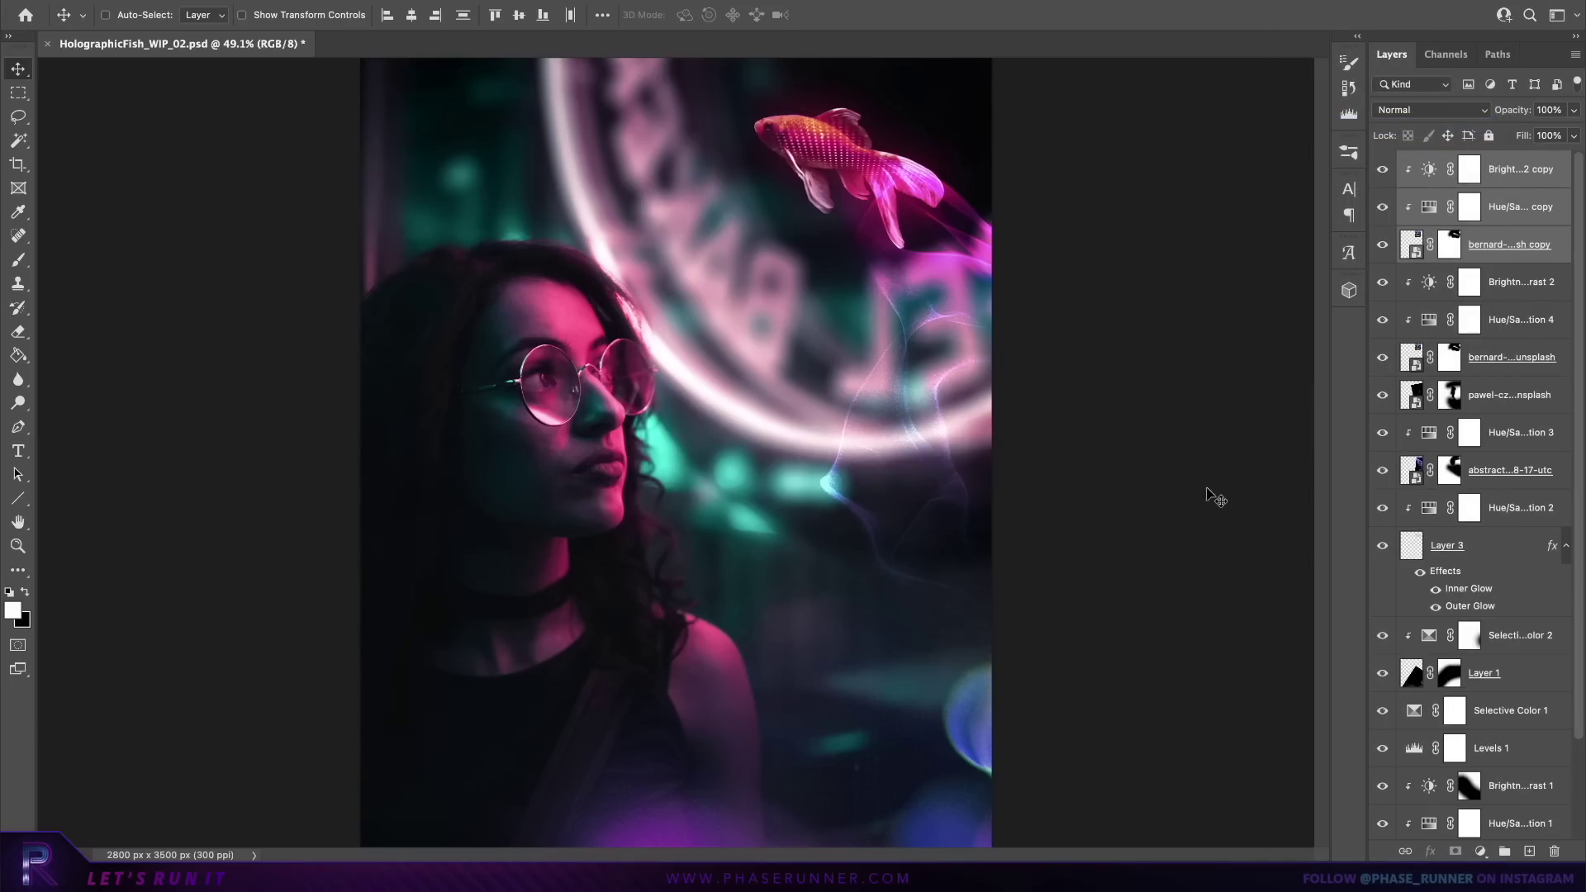
Step: Fill the copied LED dot layer's mask with white and move the copy down over the fish's tail and smoke
{"action": "left_click", "coordinate": [1448, 246]}
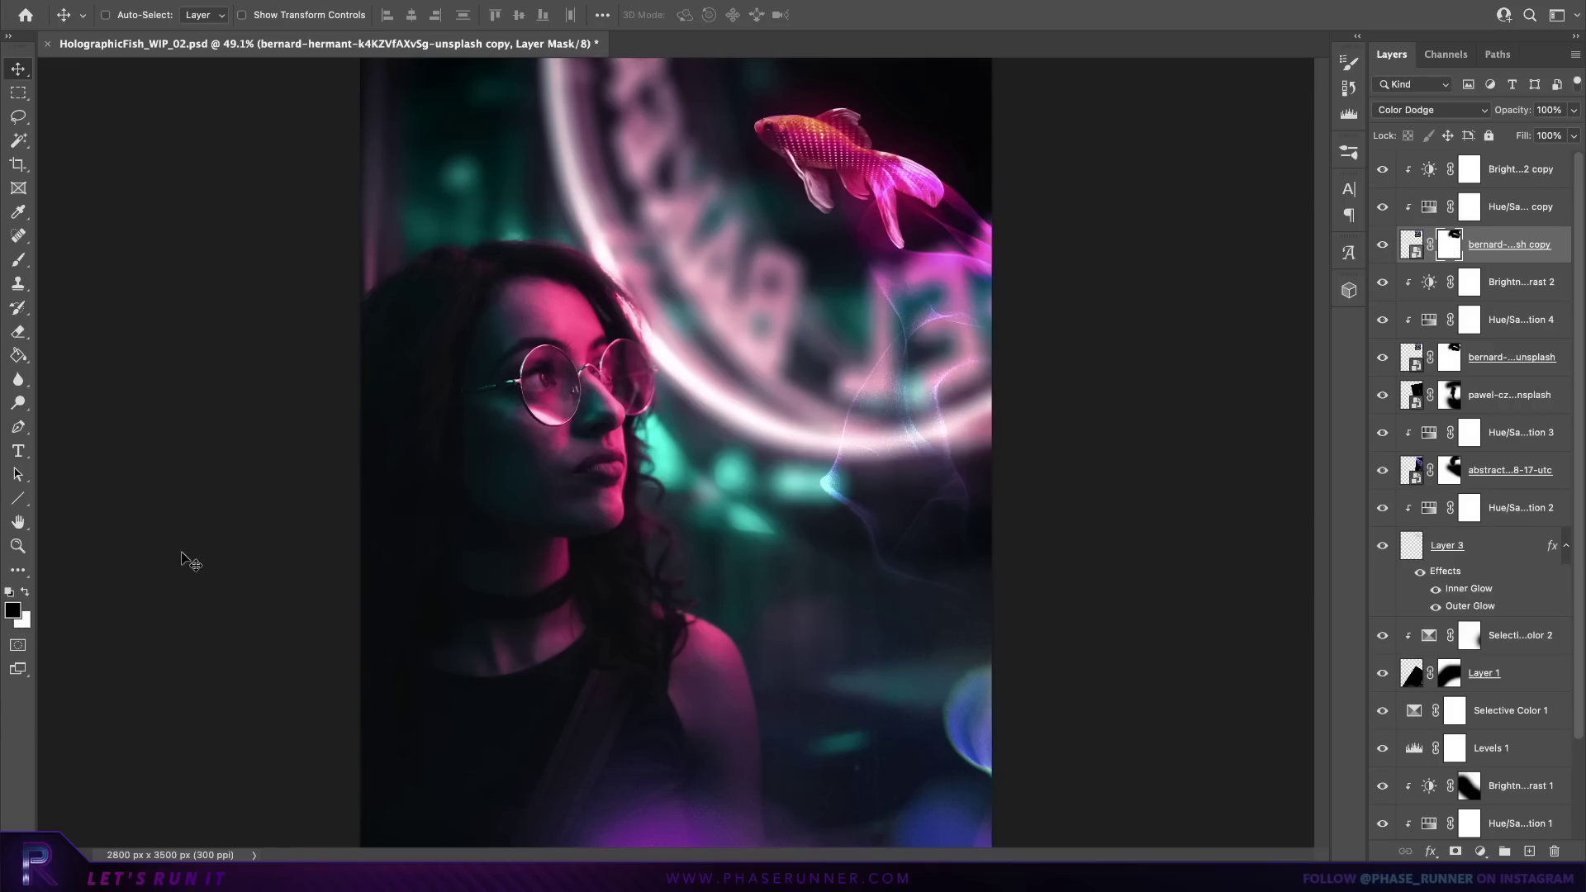
{"action": "key", "text": "ctrl+BackSpace"}
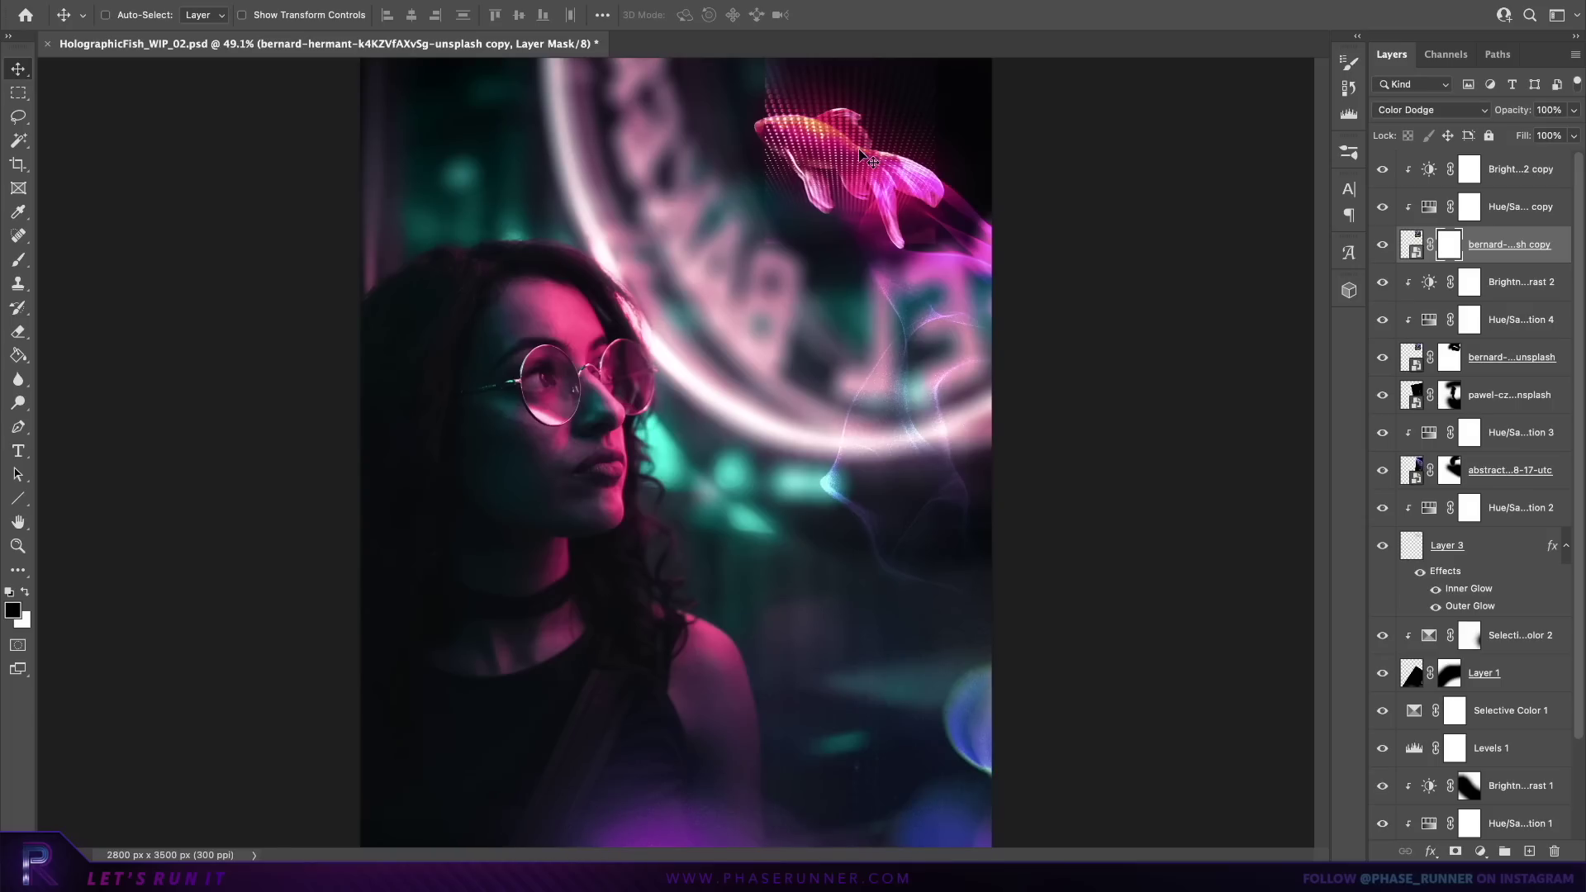
{"action": "left_click_drag", "start_coordinate": [814, 69], "coordinate": [926, 284]}
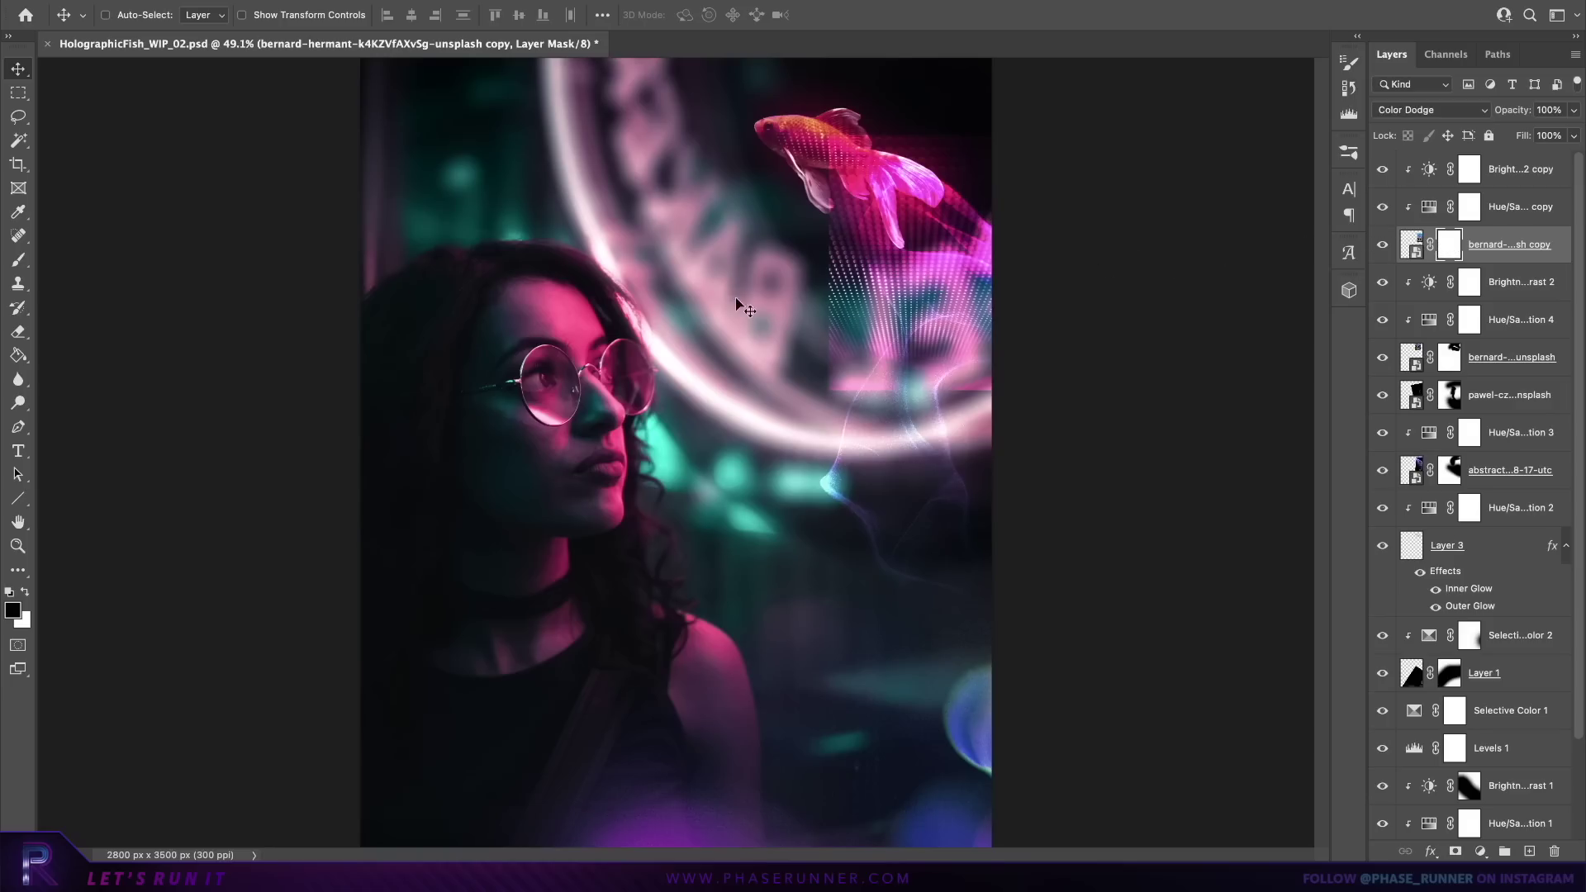
Step: Paint black on the copy's mask with a soft brush up to 800 px, keeping the dots only around the tail and upper smoke
{"action": "left_click", "coordinate": [18, 261]}
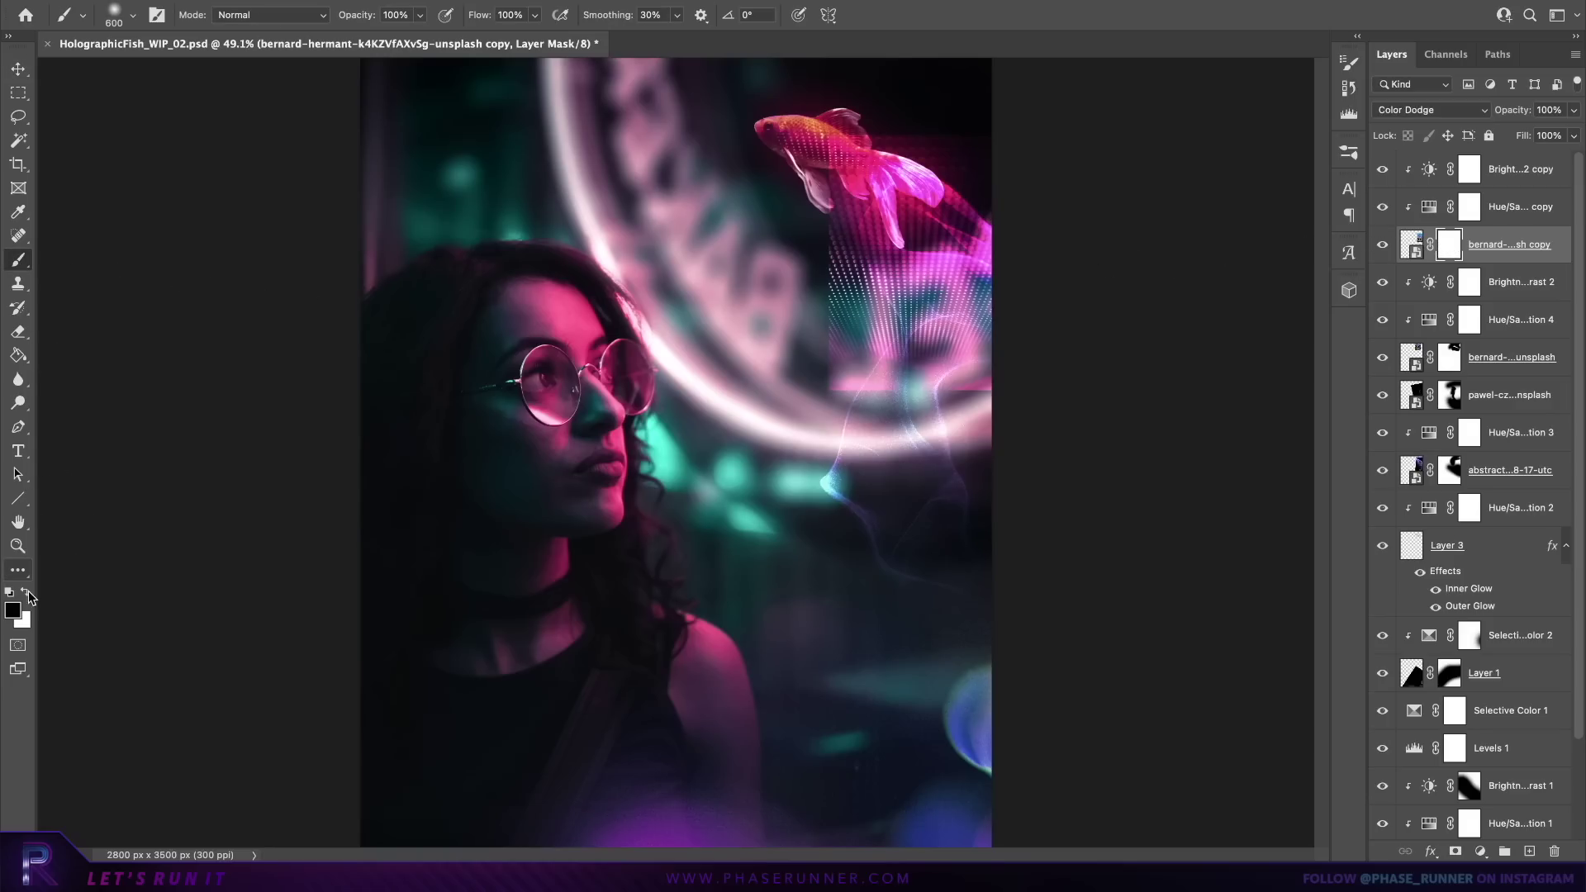
{"action": "mouse_move", "coordinate": [952, 398]}
{"action": "left_mouse_down"}
{"action": "mouse_move", "coordinate": [830, 379]}
{"action": "mouse_move", "coordinate": [800, 331]}
{"action": "mouse_move", "coordinate": [801, 257]}
{"action": "mouse_move", "coordinate": [779, 202]}
{"action": "mouse_move", "coordinate": [951, 142]}
{"action": "left_mouse_up"}
{"action": "key", "text": "bracketright"}
{"action": "key", "text": "bracketright"}
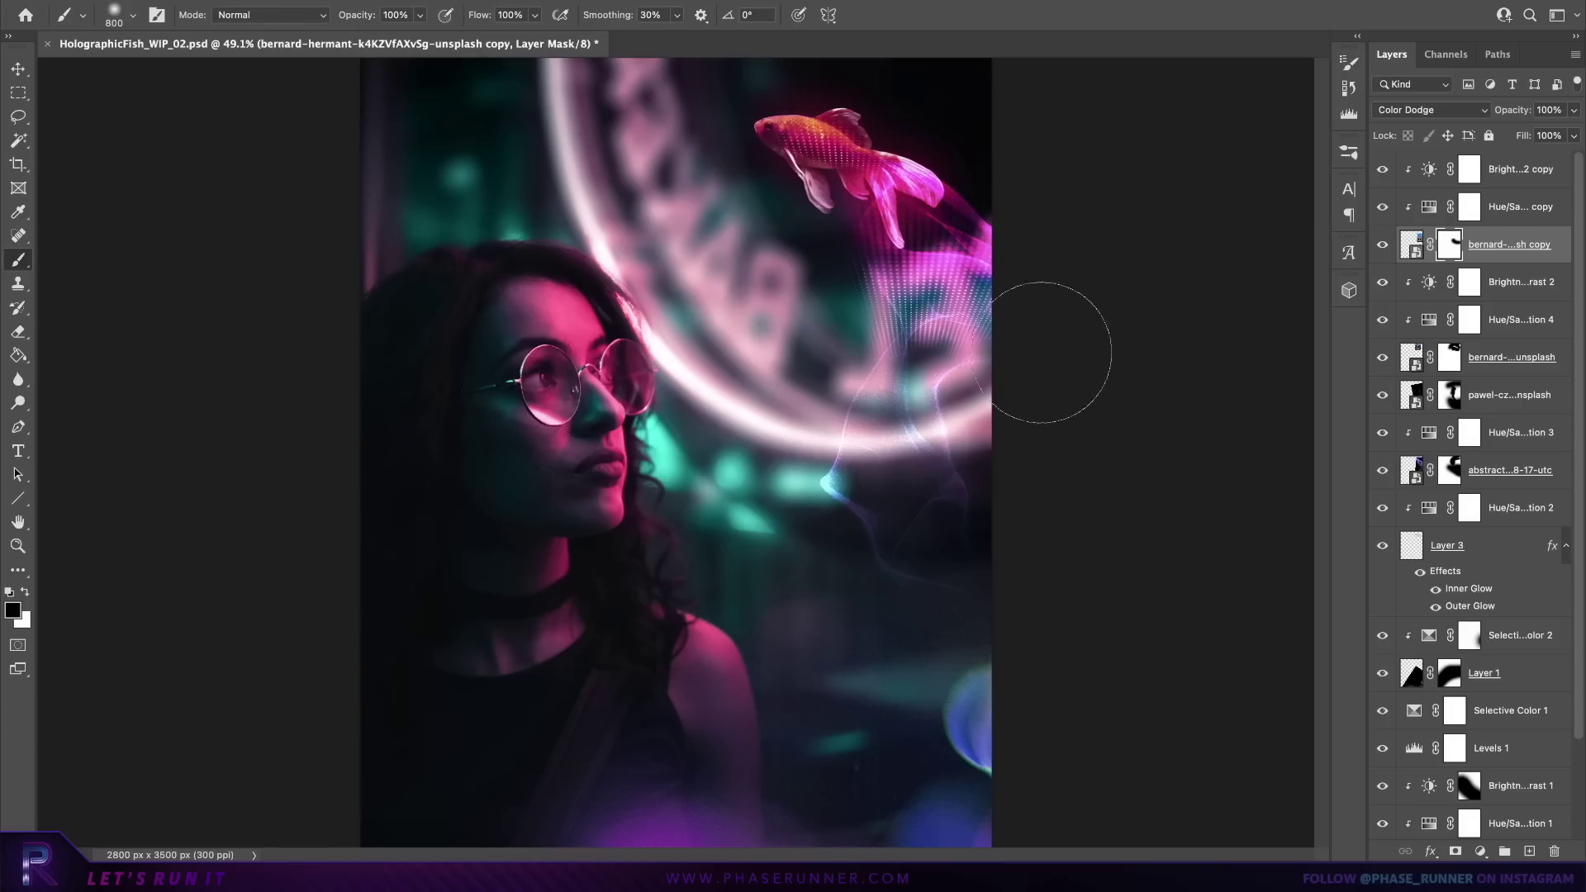
{"action": "mouse_move", "coordinate": [1055, 354]}
{"action": "left_mouse_down"}
{"action": "mouse_move", "coordinate": [1062, 319]}
{"action": "mouse_move", "coordinate": [855, 280]}
{"action": "mouse_move", "coordinate": [752, 200]}
{"action": "mouse_move", "coordinate": [1038, 364]}
{"action": "mouse_move", "coordinate": [835, 83]}
{"action": "mouse_move", "coordinate": [974, 107]}
{"action": "mouse_move", "coordinate": [743, 293]}
{"action": "left_mouse_up"}
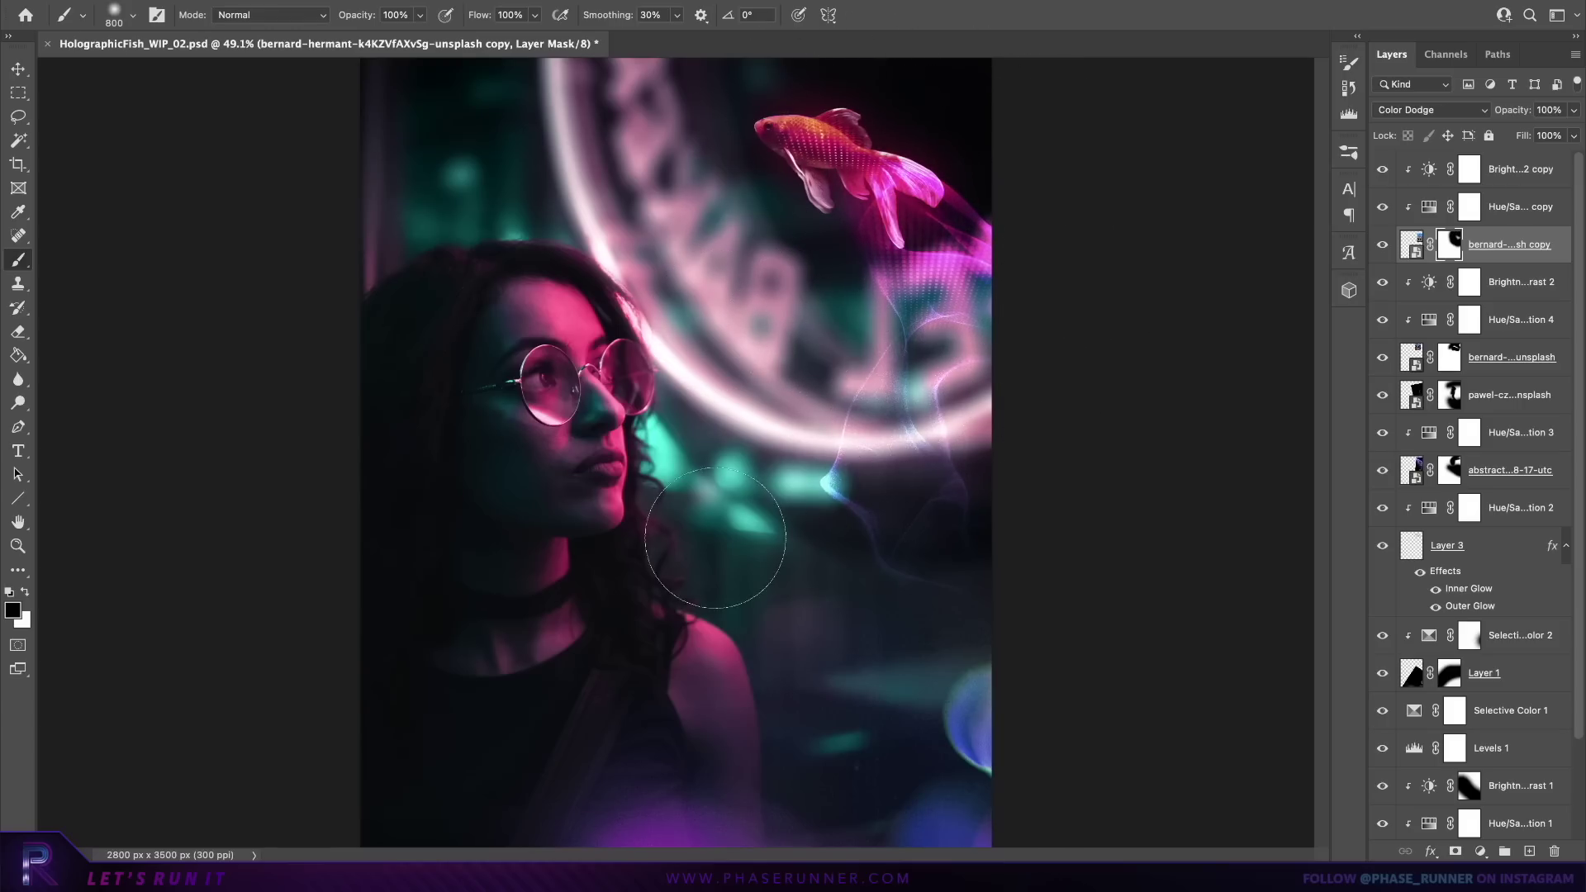
{"action": "left_click", "coordinate": [19, 70]}
{"action": "key", "text": "x"}
{"action": "key", "text": "super+2"}
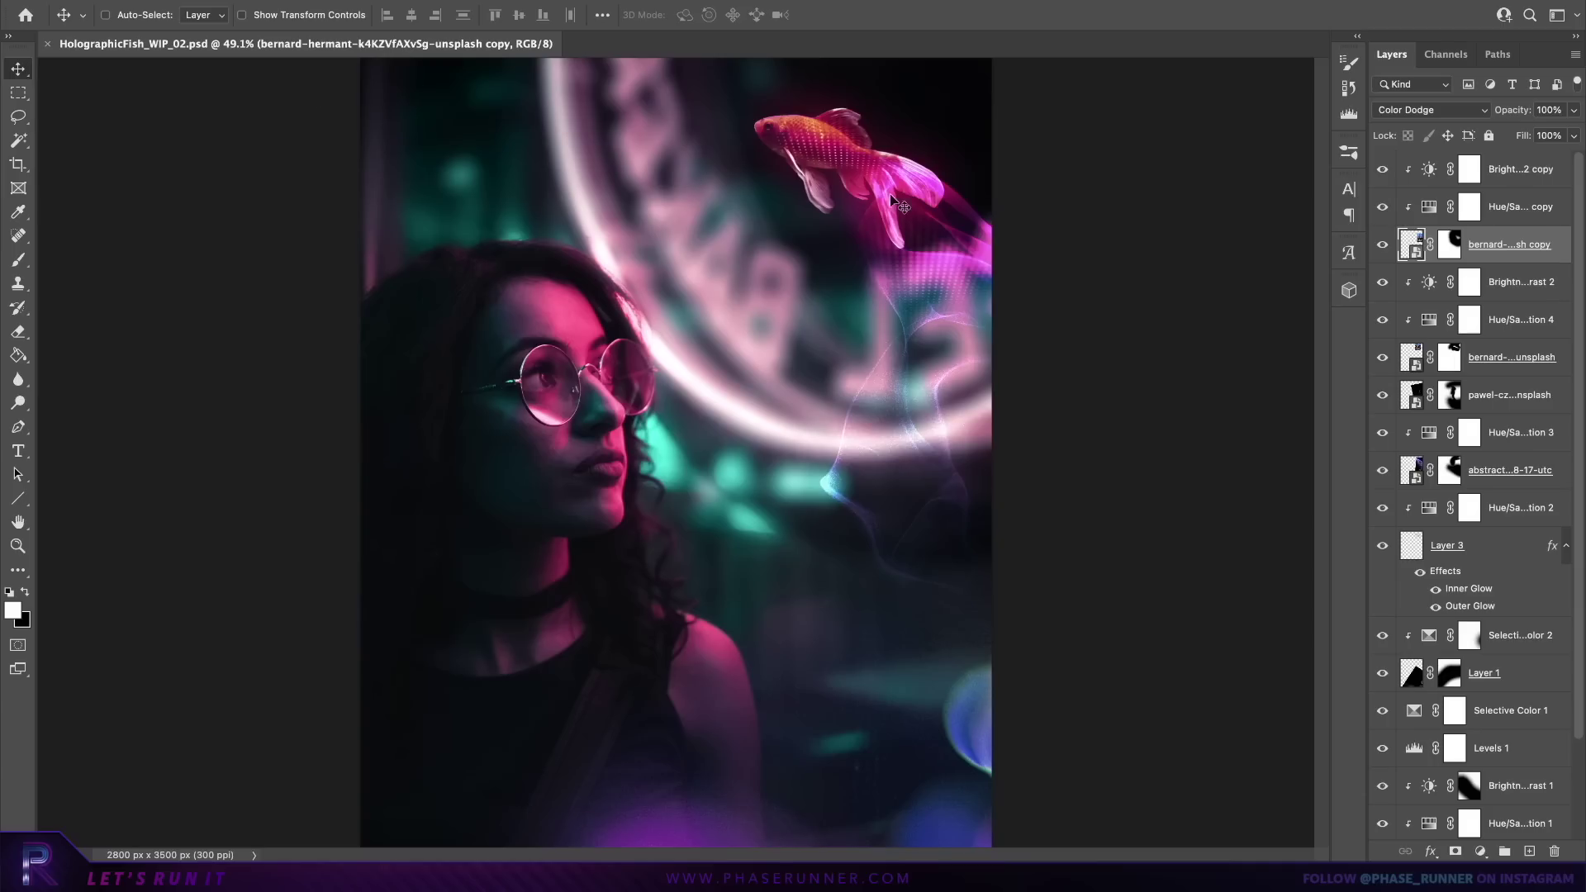
Step: Place the teal light-trails stock image above the topmost adjustment layer and set its blend mode to Color Dodge
{"action": "left_click", "coordinate": [1511, 172]}
{"action": "key", "text": "x"}
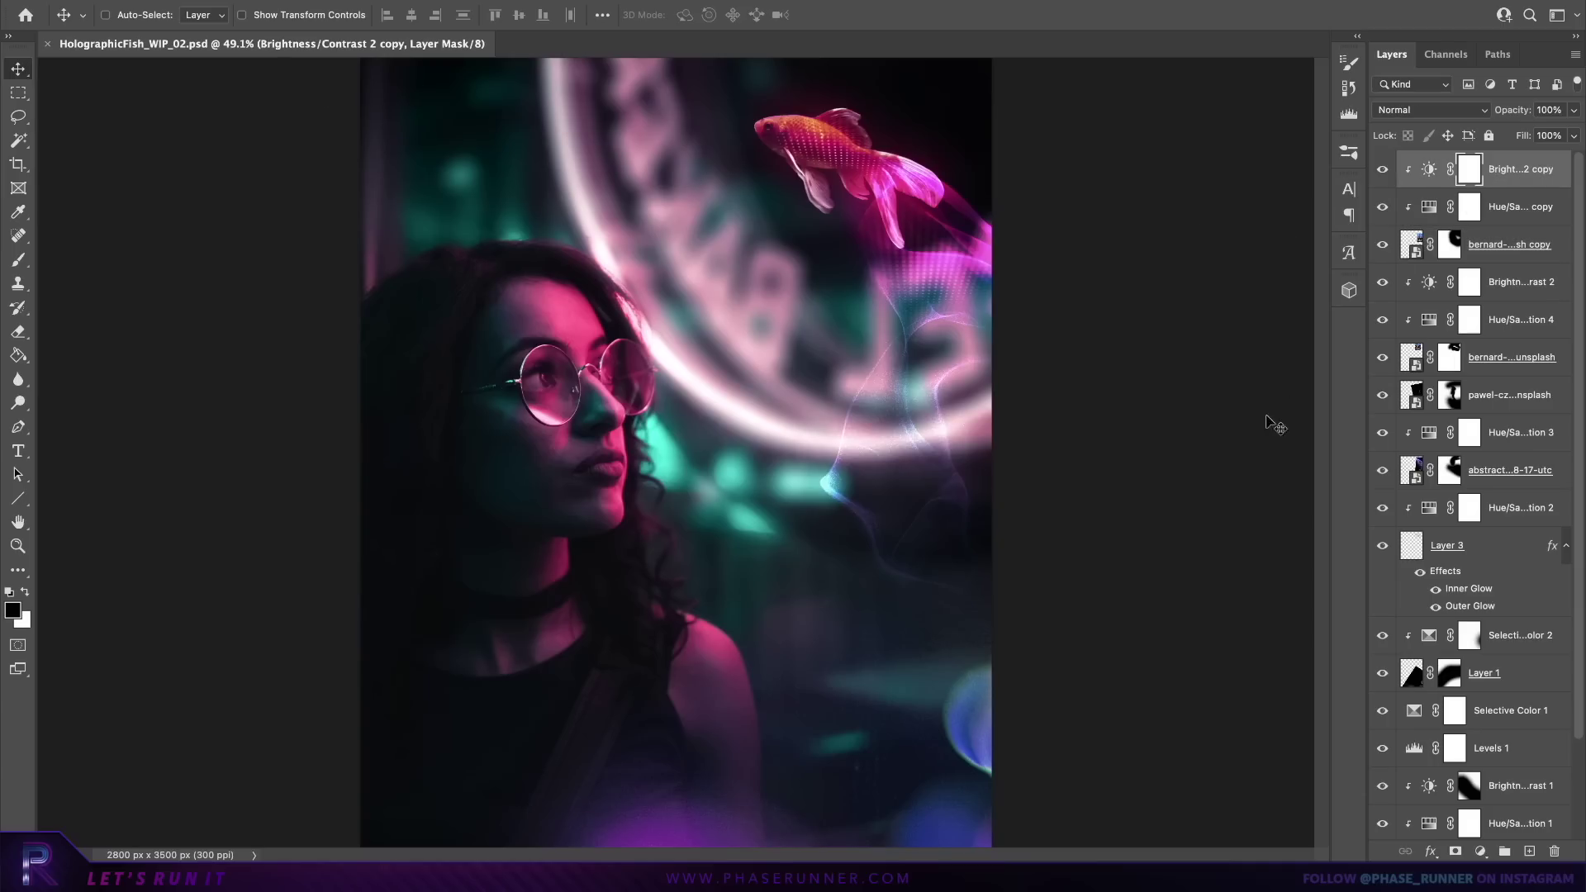
{"action": "left_click", "coordinate": [1157, 877]}
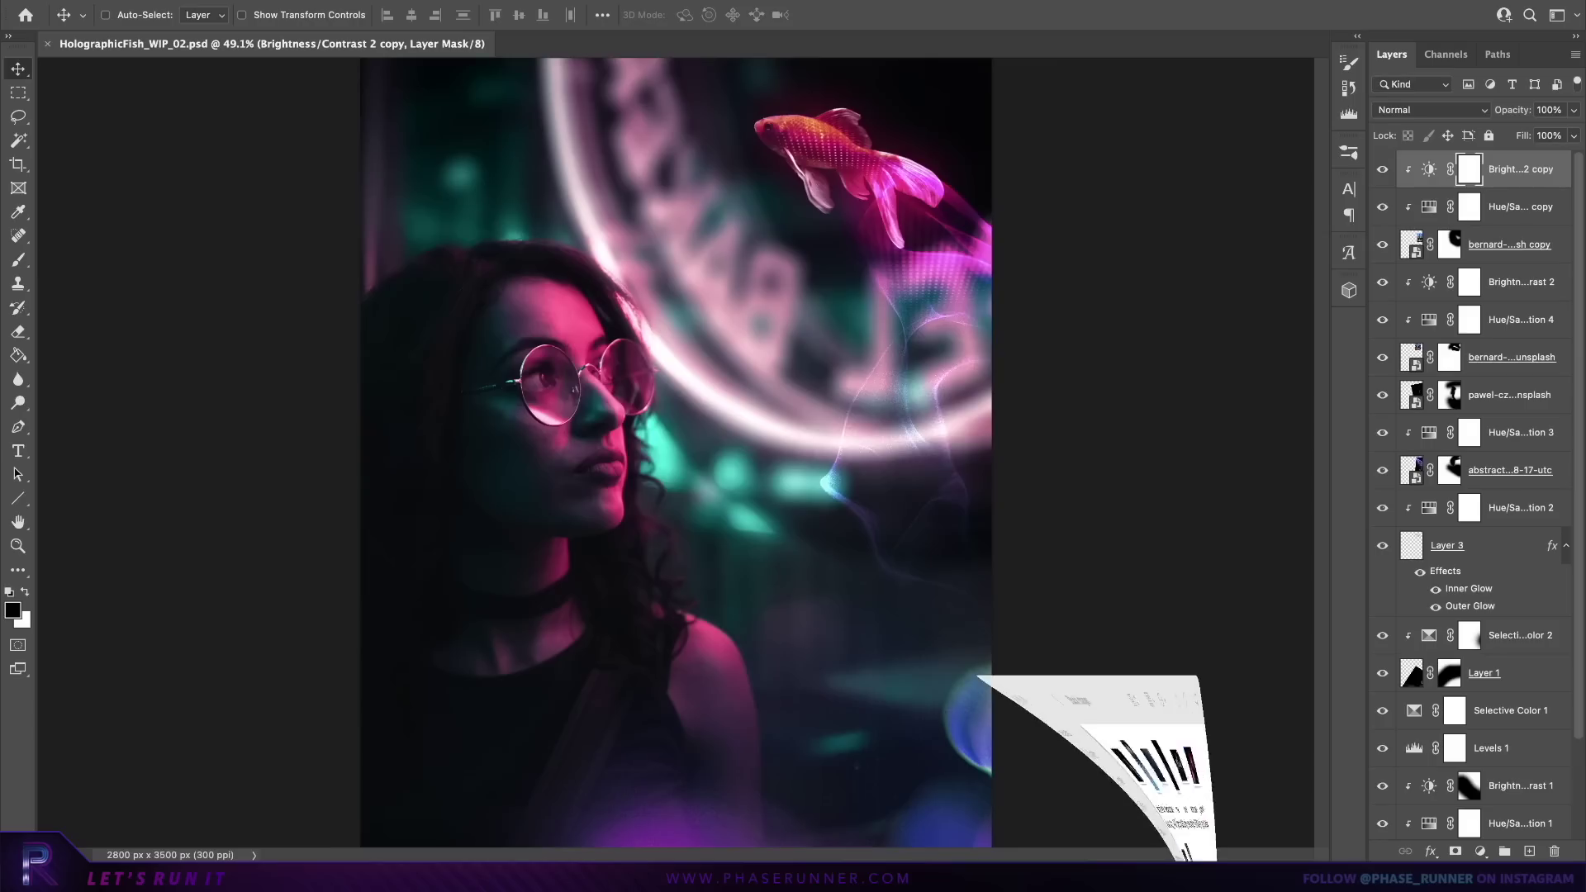
{"action": "left_click", "coordinate": [691, 223]}
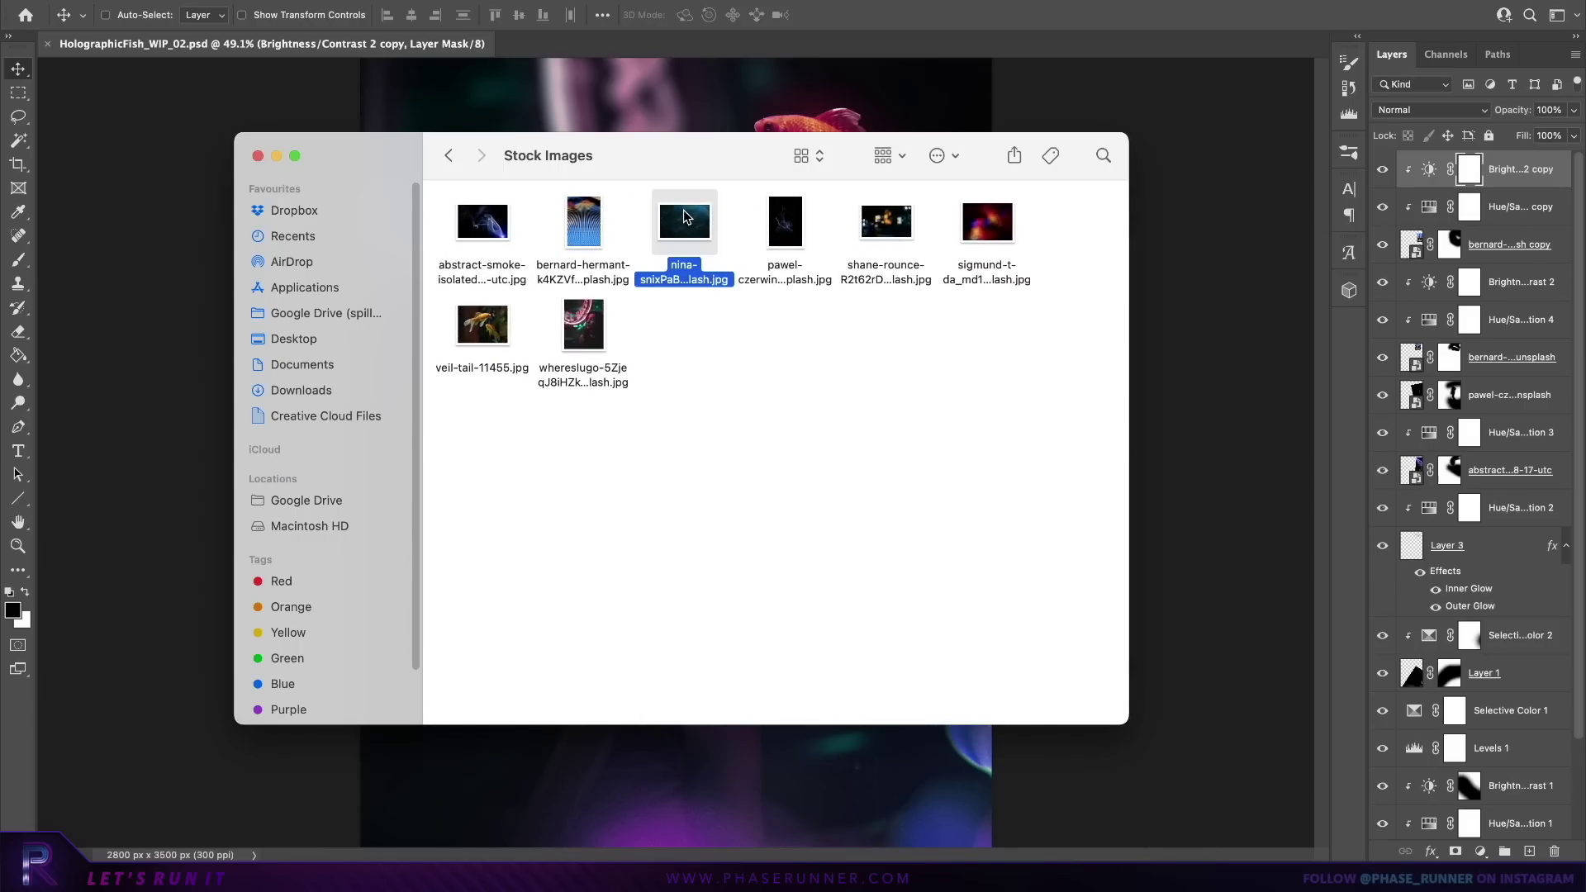
{"action": "left_click_drag", "start_coordinate": [684, 217], "coordinate": [649, 755]}
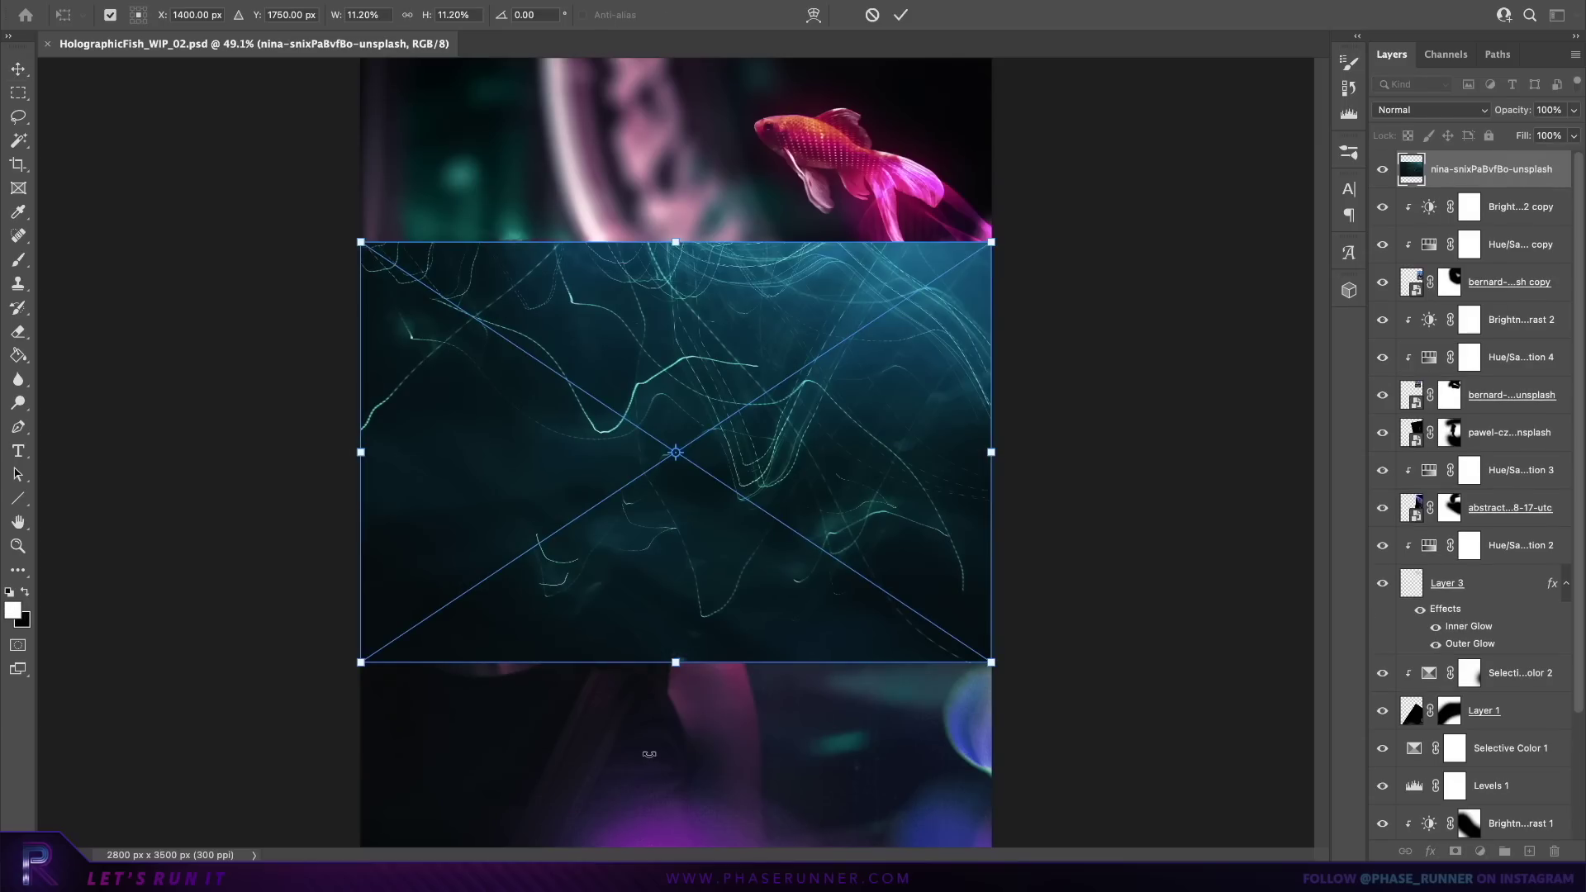
{"action": "key", "text": "Return"}
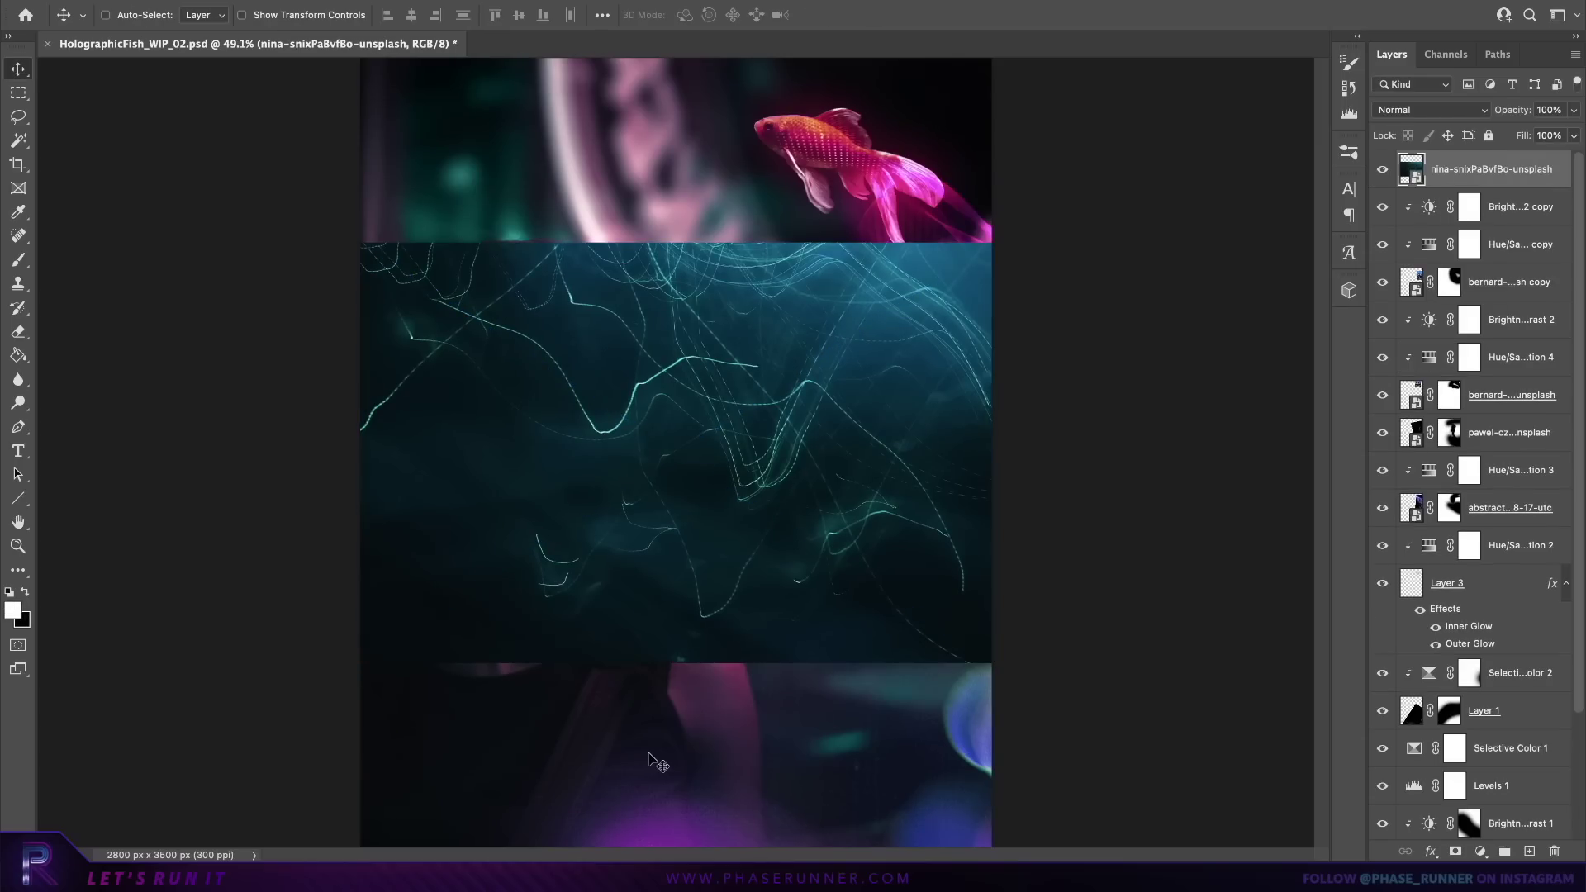
{"action": "left_click", "coordinate": [1427, 112]}
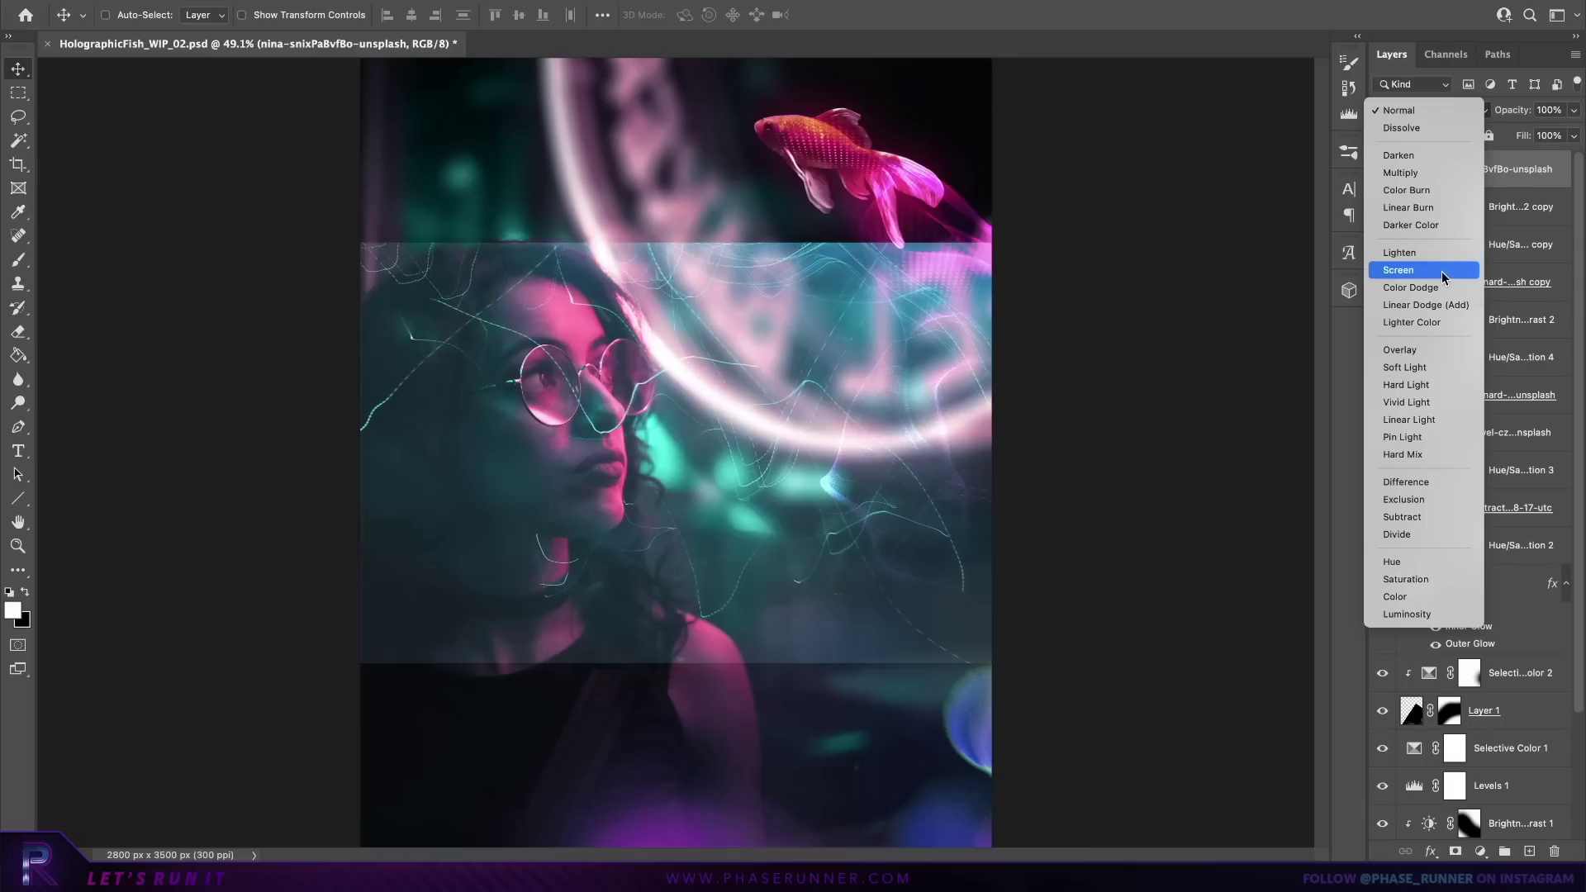
{"action": "left_click", "coordinate": [1443, 288]}
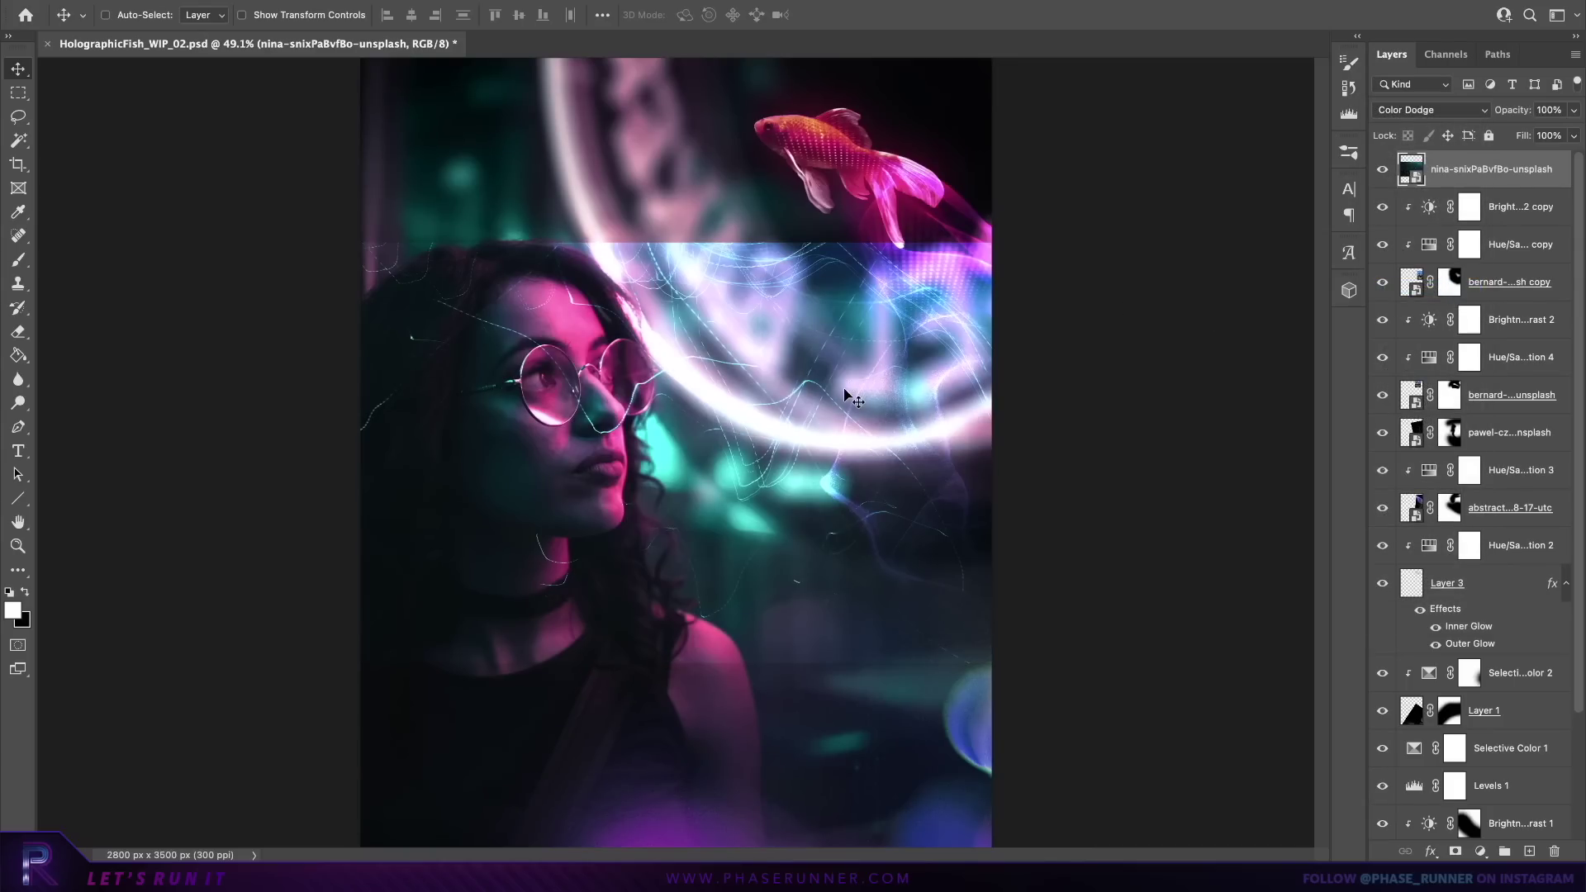
Step: Move the light-trails layer up so its lines run around the goldfish, and rotate it about 2.85°
{"action": "mouse_move", "coordinate": [832, 443]}
{"action": "left_mouse_down"}
{"action": "mouse_move", "coordinate": [828, 248]}
{"action": "mouse_move", "coordinate": [850, 185]}
{"action": "mouse_move", "coordinate": [856, 216]}
{"action": "left_mouse_up"}
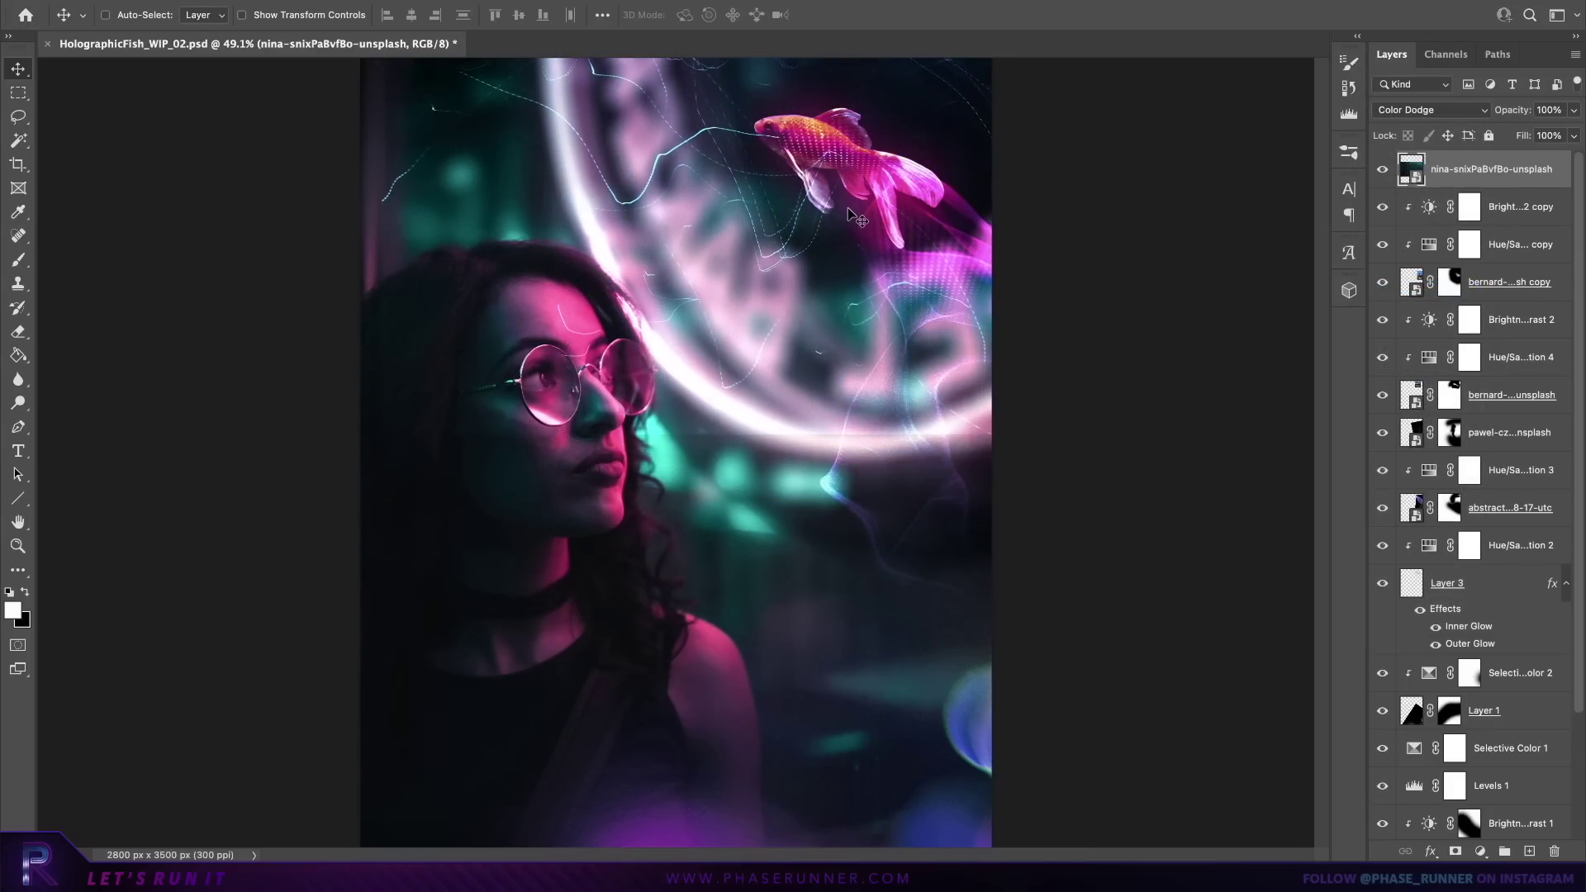
{"action": "key", "text": "ctrl+minus"}
{"action": "key", "text": "ctrl+t"}
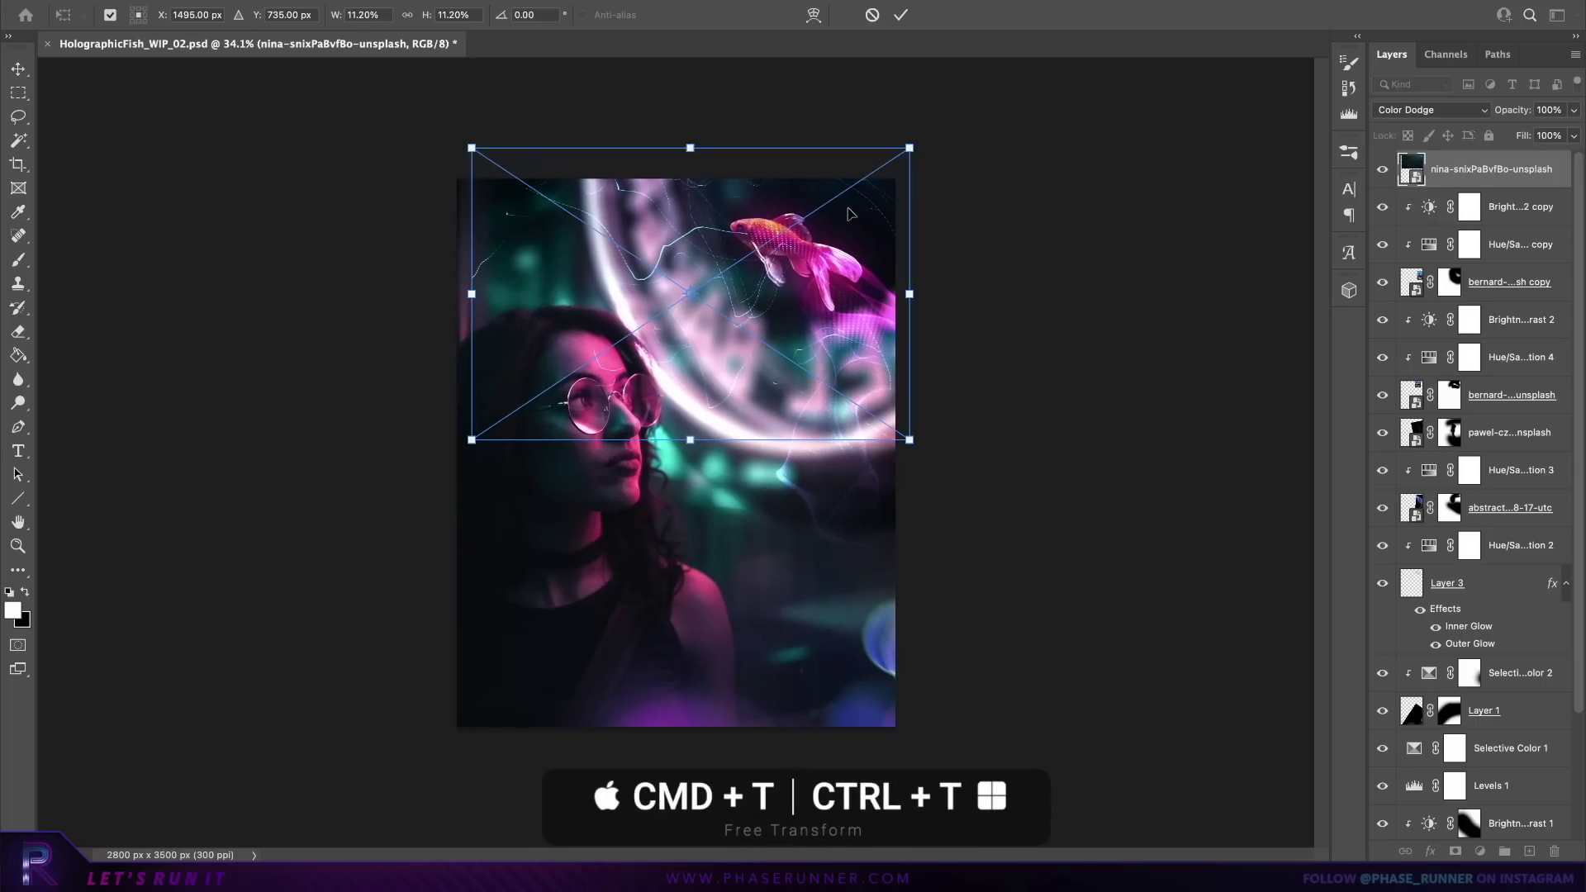
{"action": "mouse_move", "coordinate": [842, 275]}
{"action": "left_mouse_down"}
{"action": "mouse_move", "coordinate": [881, 269]}
{"action": "mouse_move", "coordinate": [851, 275]}
{"action": "left_mouse_up"}
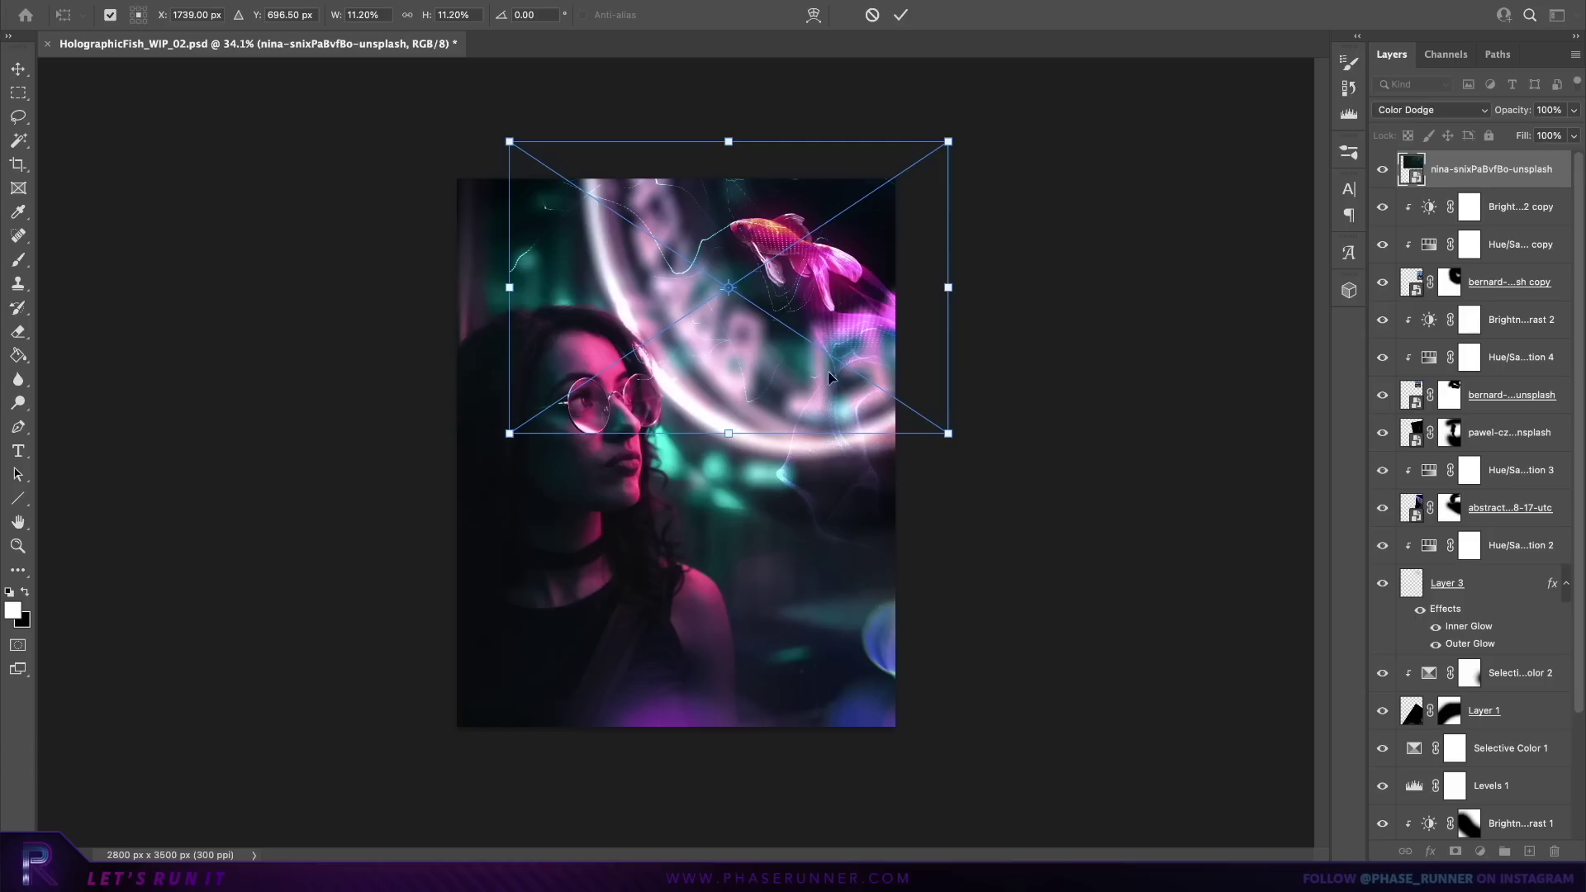
{"action": "left_click_drag", "start_coordinate": [897, 493], "coordinate": [887, 513]}
{"action": "left_click_drag", "start_coordinate": [883, 300], "coordinate": [882, 298]}
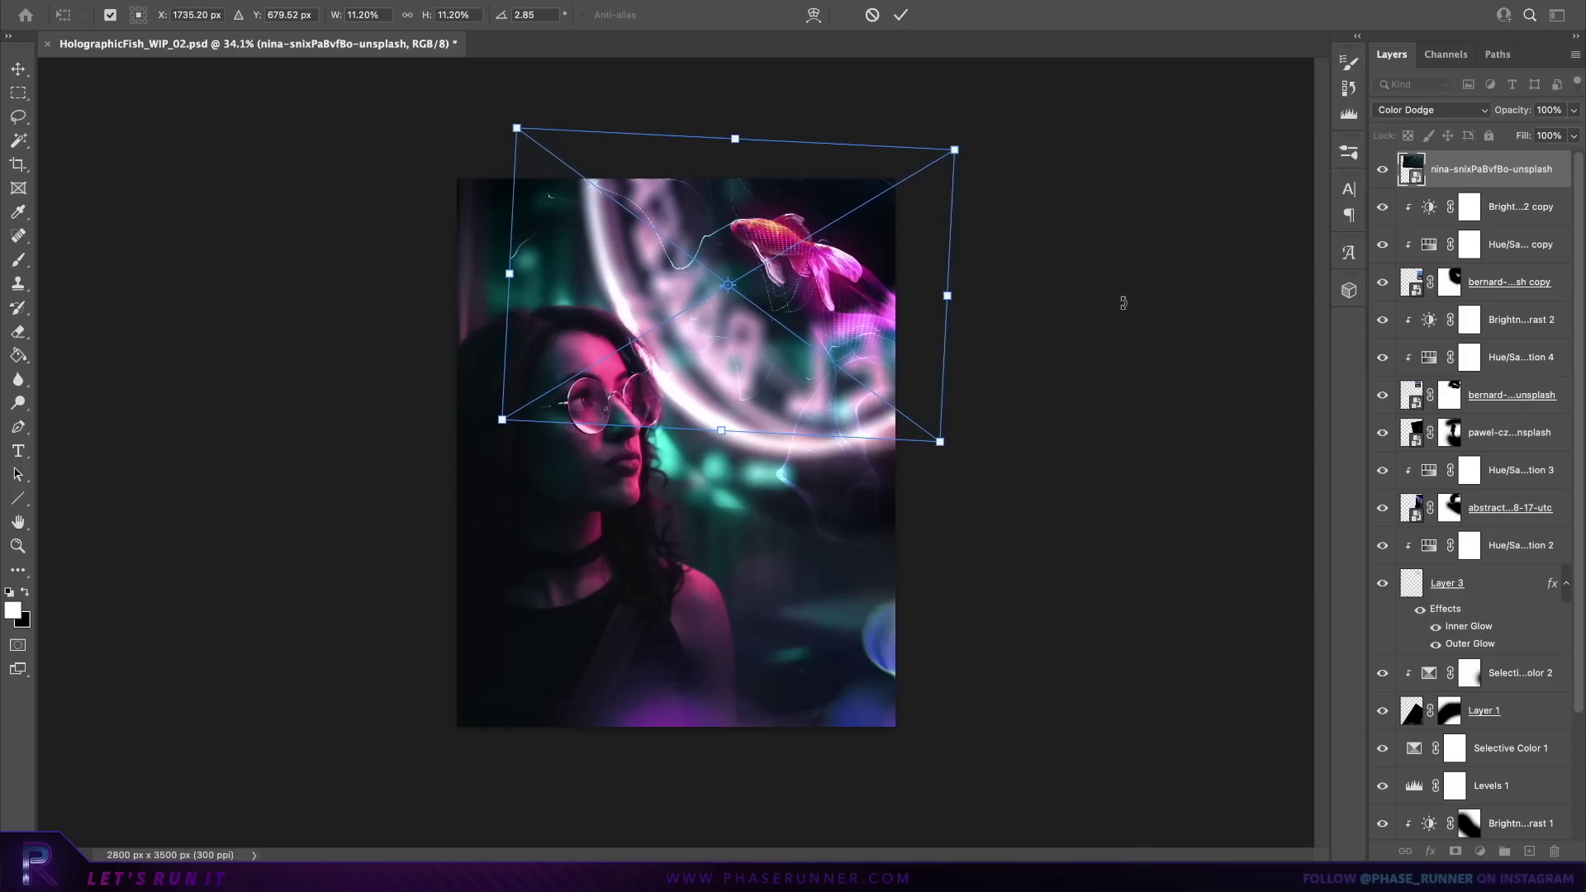
{"action": "key", "text": "Return"}
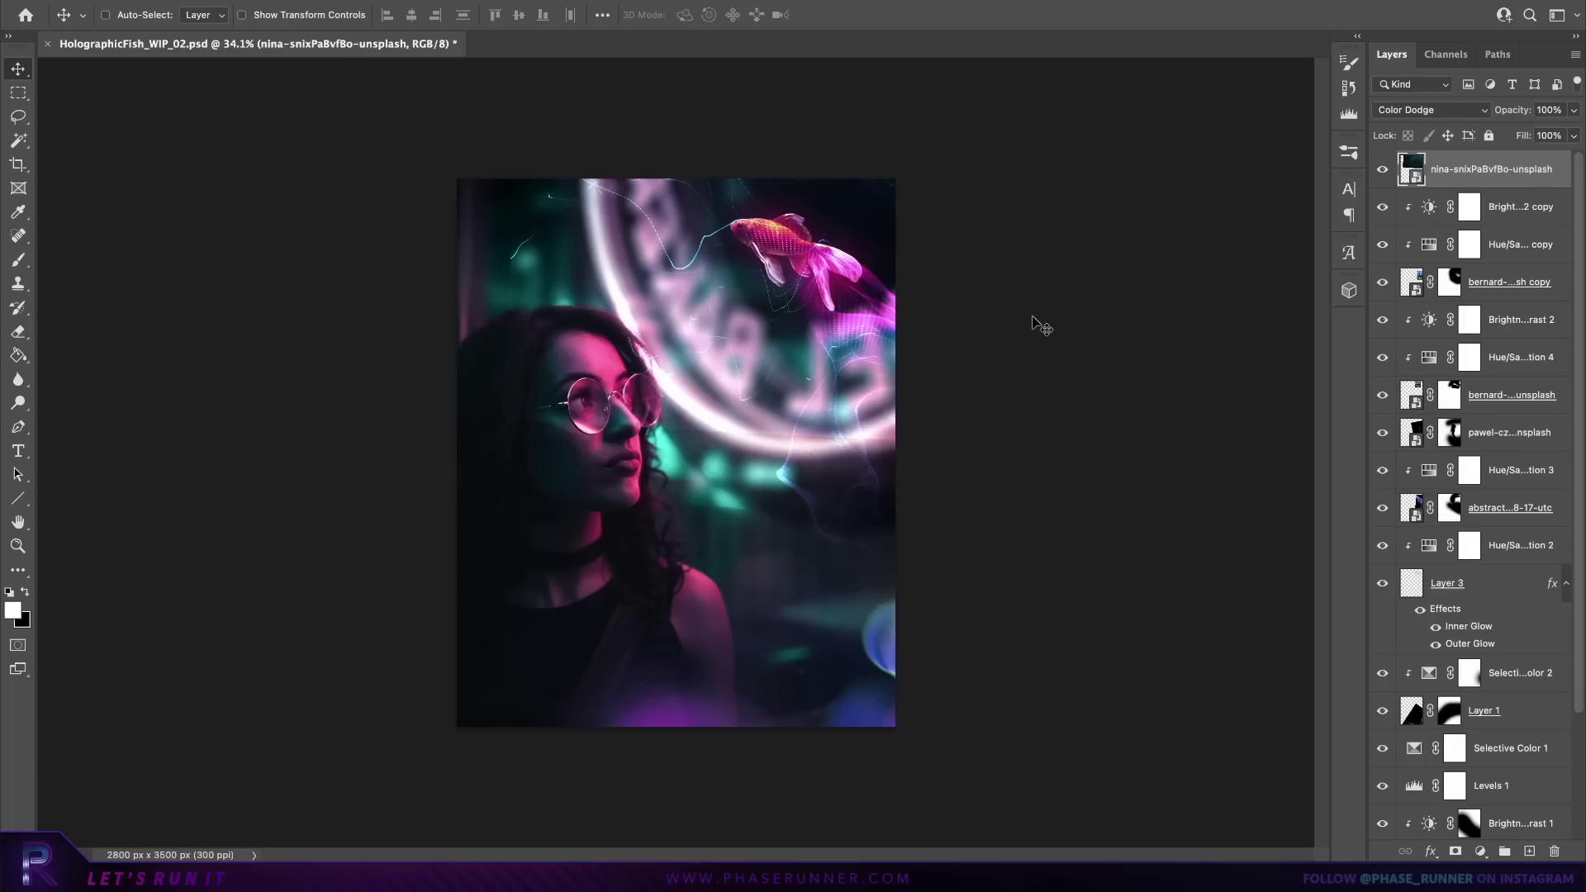
Step: Add a Hue/Saturation adjustment layer clipped to the light trails and set its hue to +116
{"action": "scroll", "coordinate": [1041, 327], "scroll_direction": "up", "scroll_amount": 5}
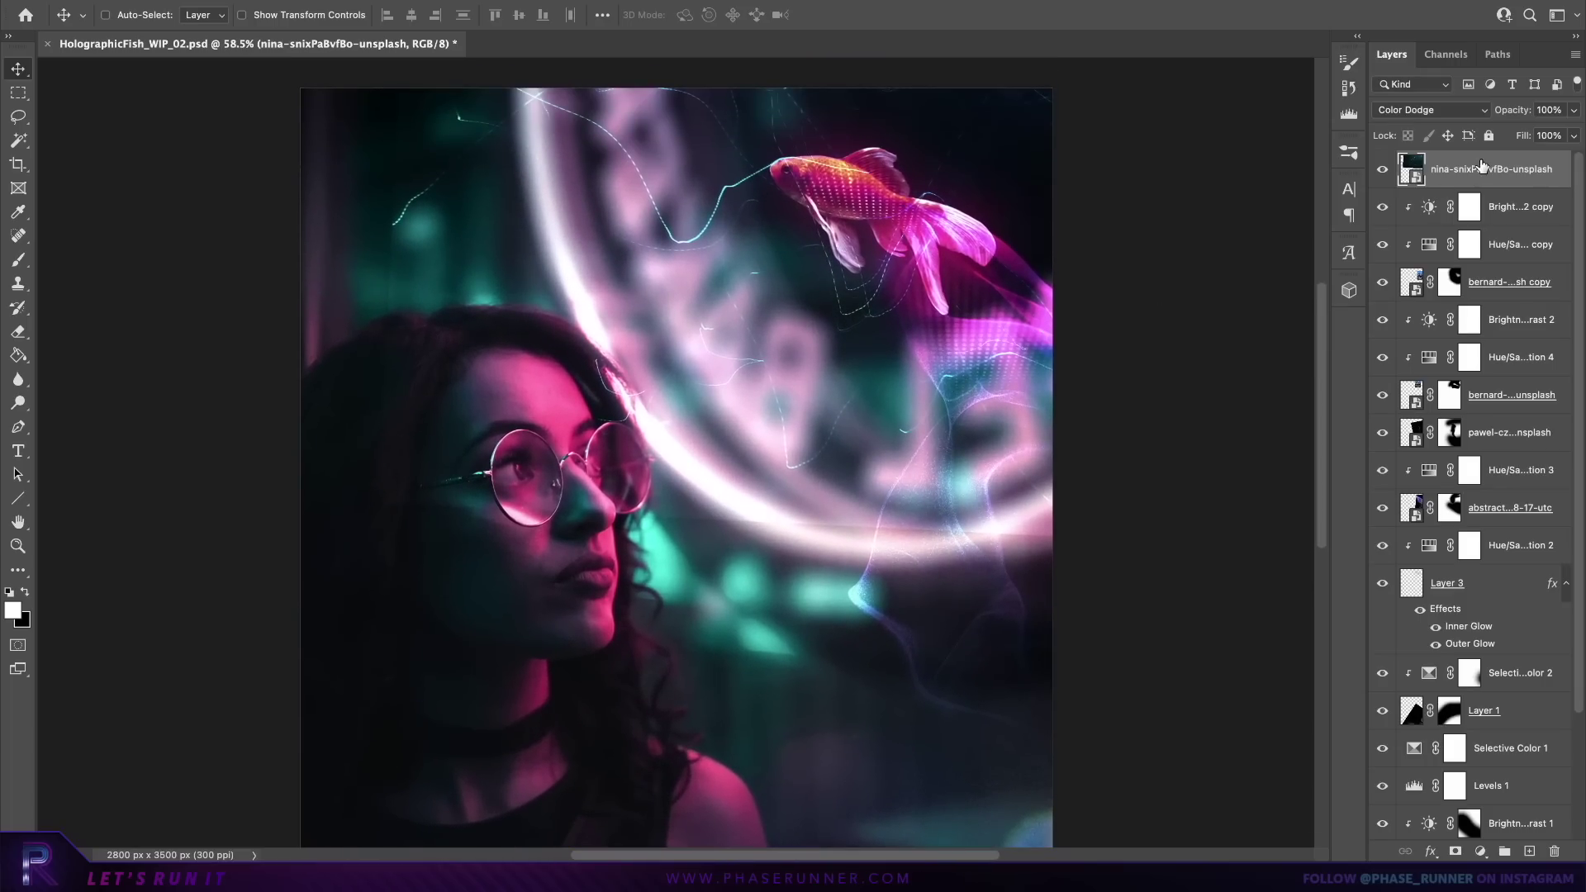
{"action": "left_click", "coordinate": [217, 0]}
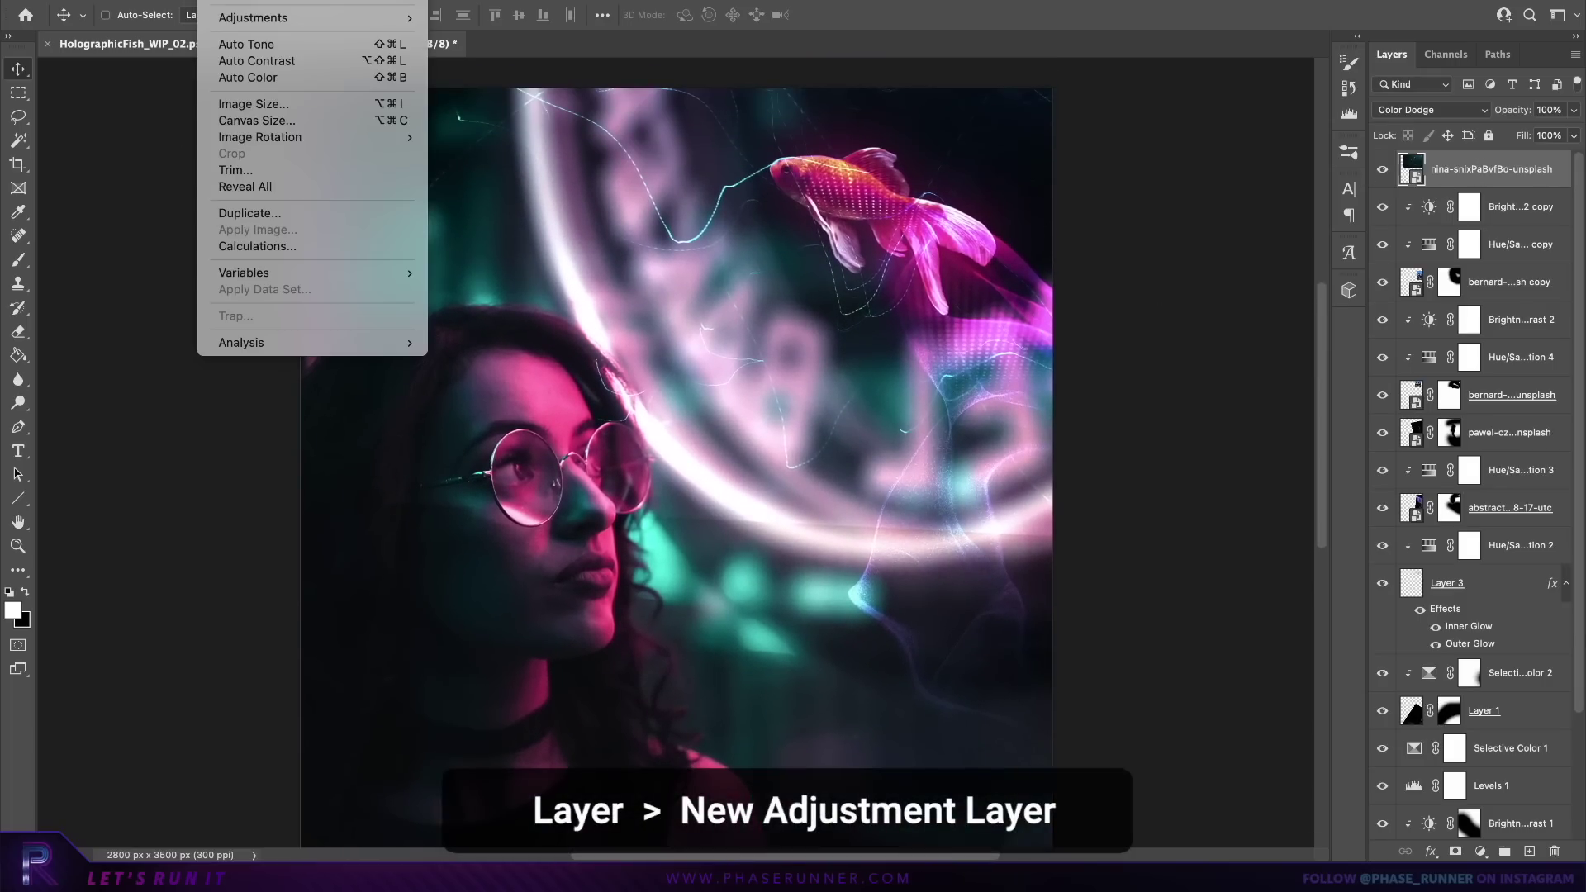
{"action": "mouse_move", "coordinate": [269, 0]}
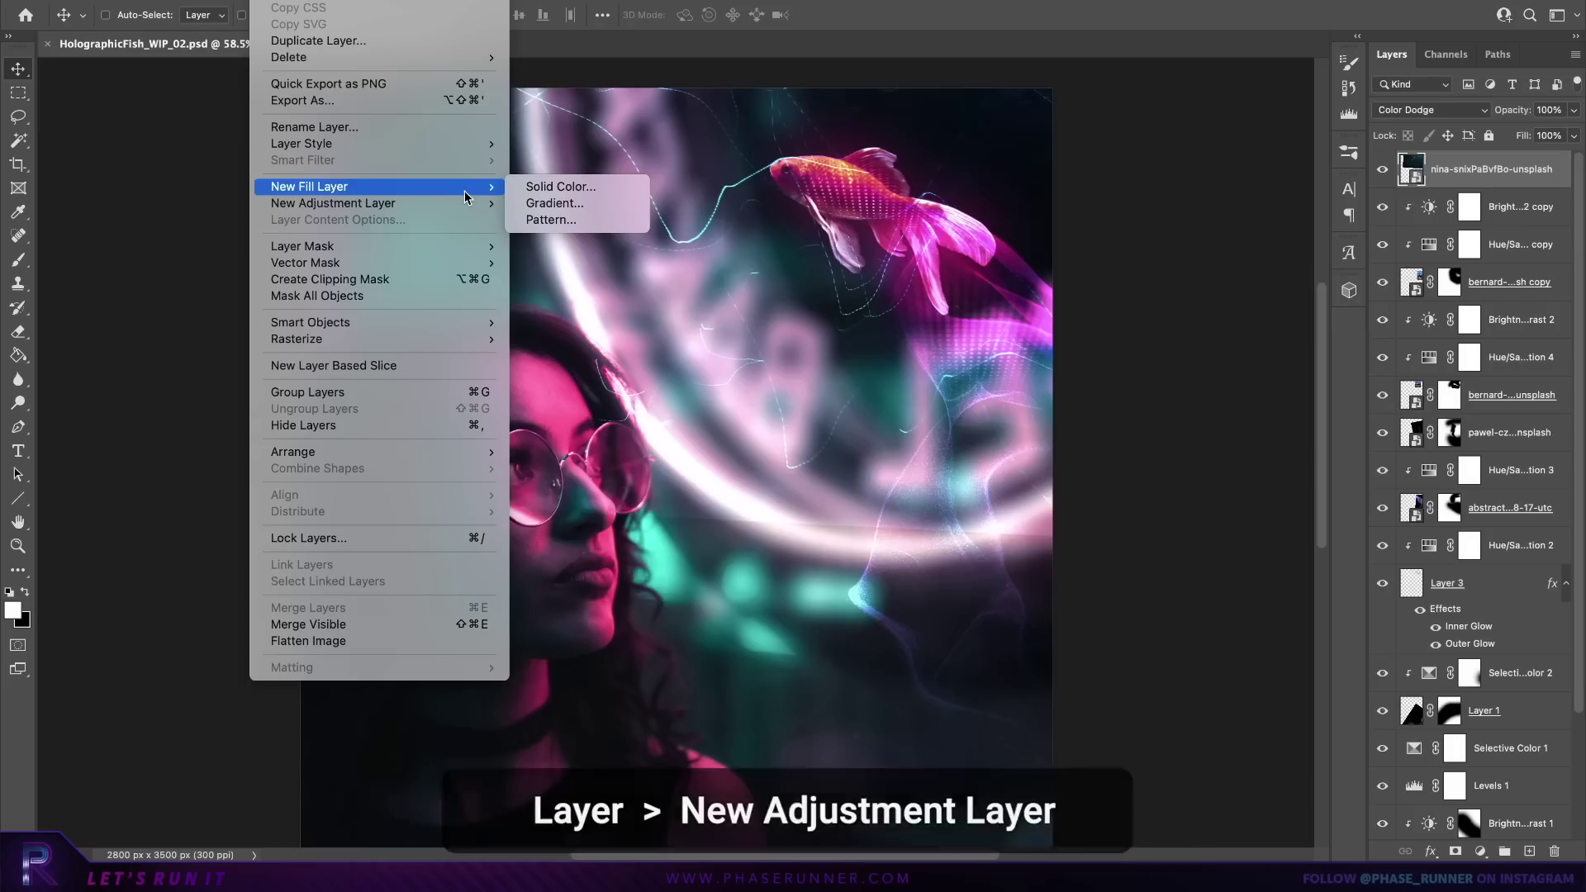
{"action": "mouse_move", "coordinate": [486, 205]}
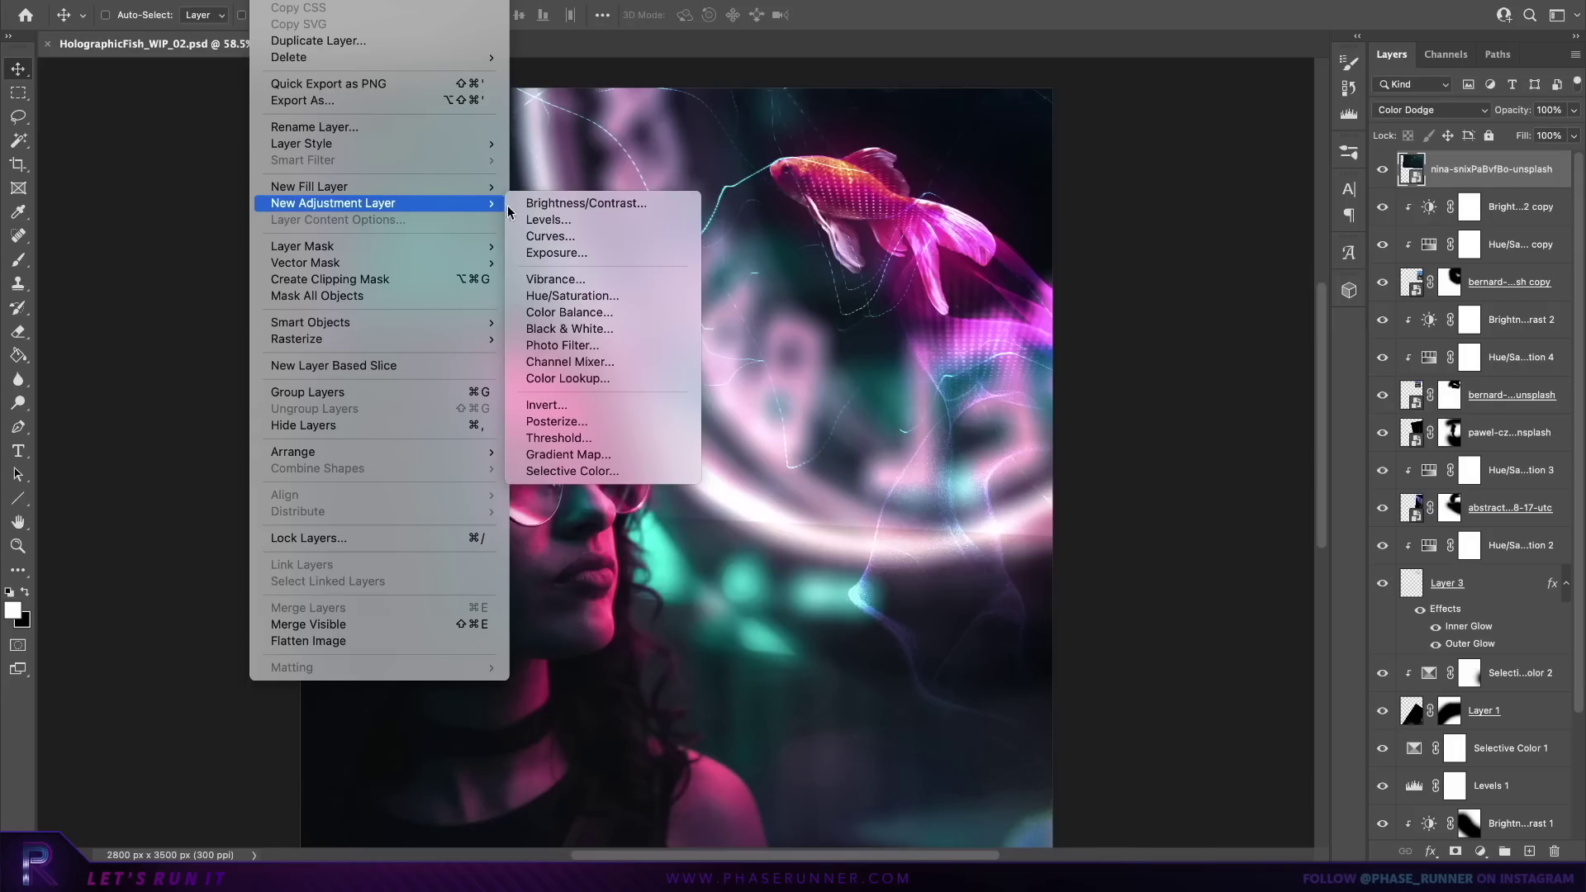
{"action": "left_click", "coordinate": [594, 305]}
{"action": "left_click", "coordinate": [985, 411]}
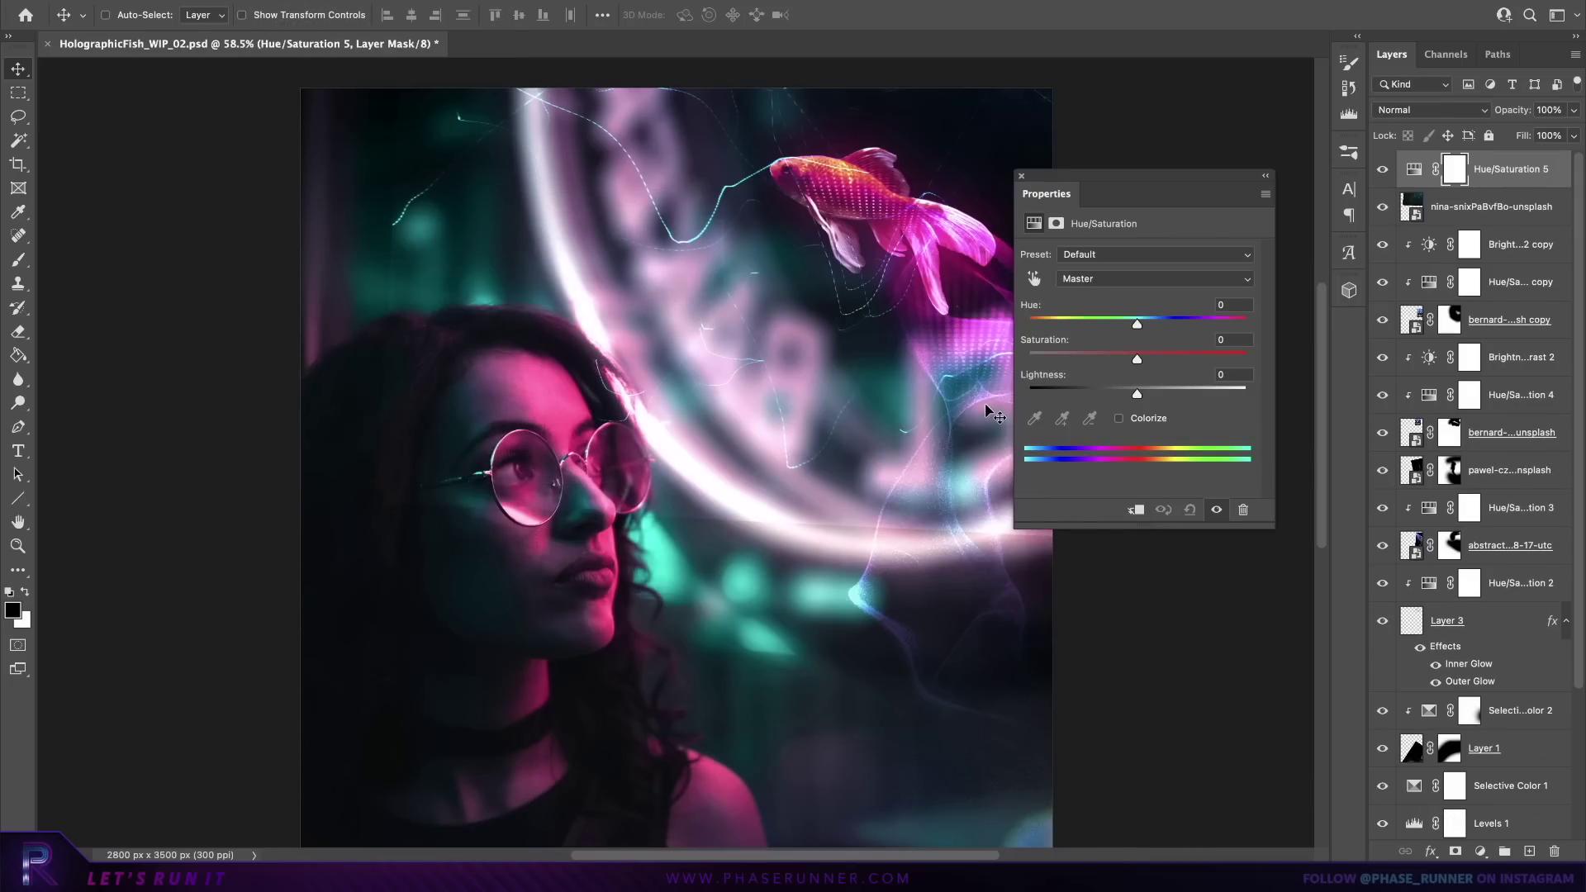
{"action": "left_click", "coordinate": [1139, 511]}
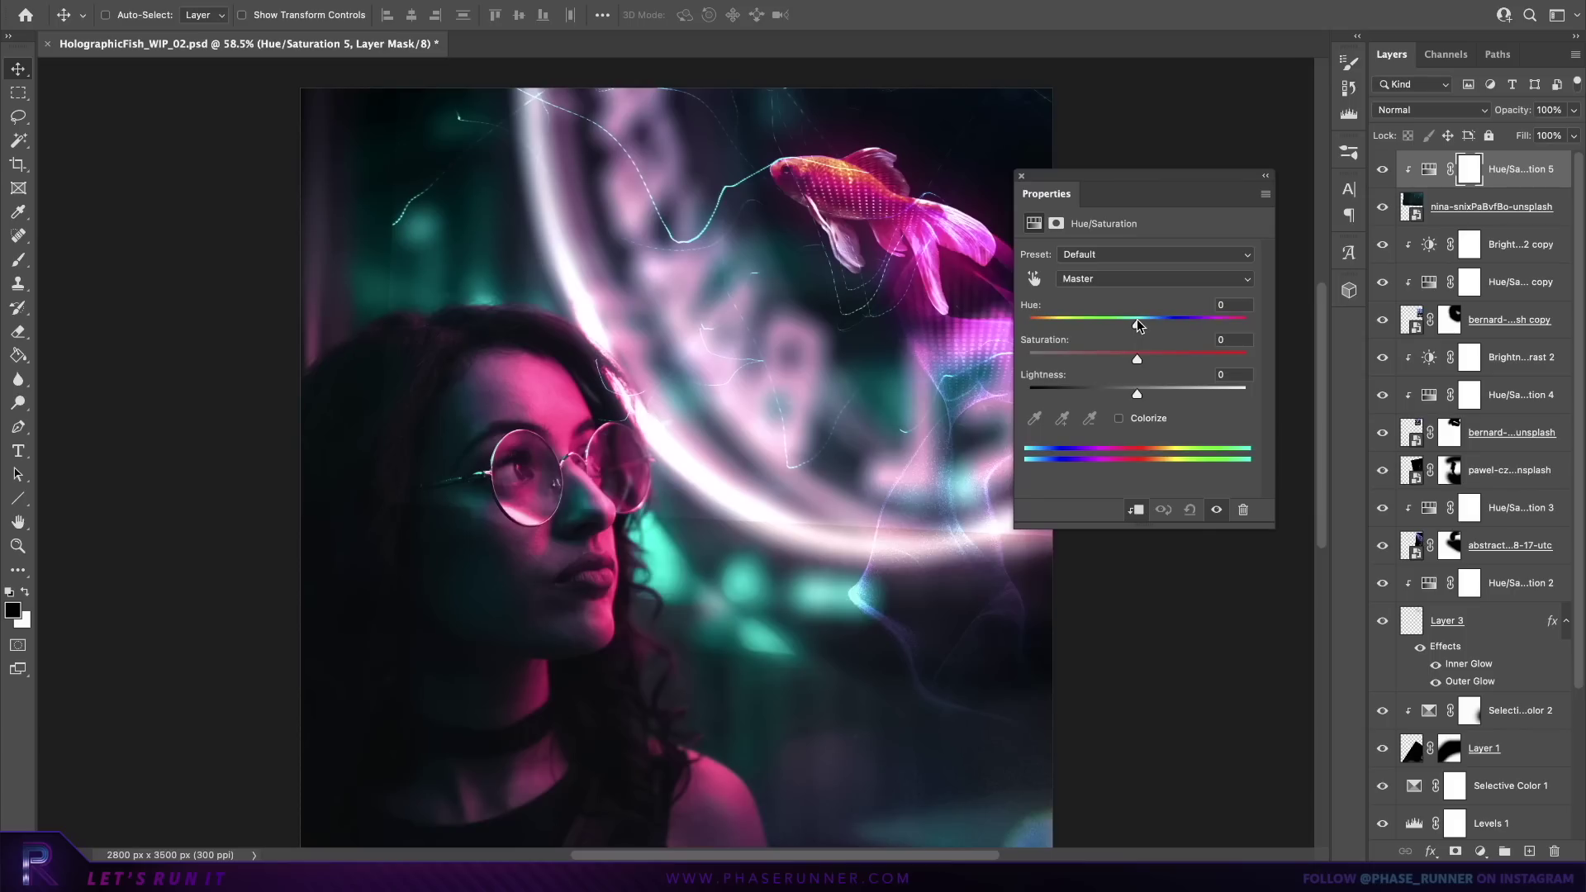
{"action": "left_click_drag", "start_coordinate": [1138, 325], "coordinate": [1219, 322]}
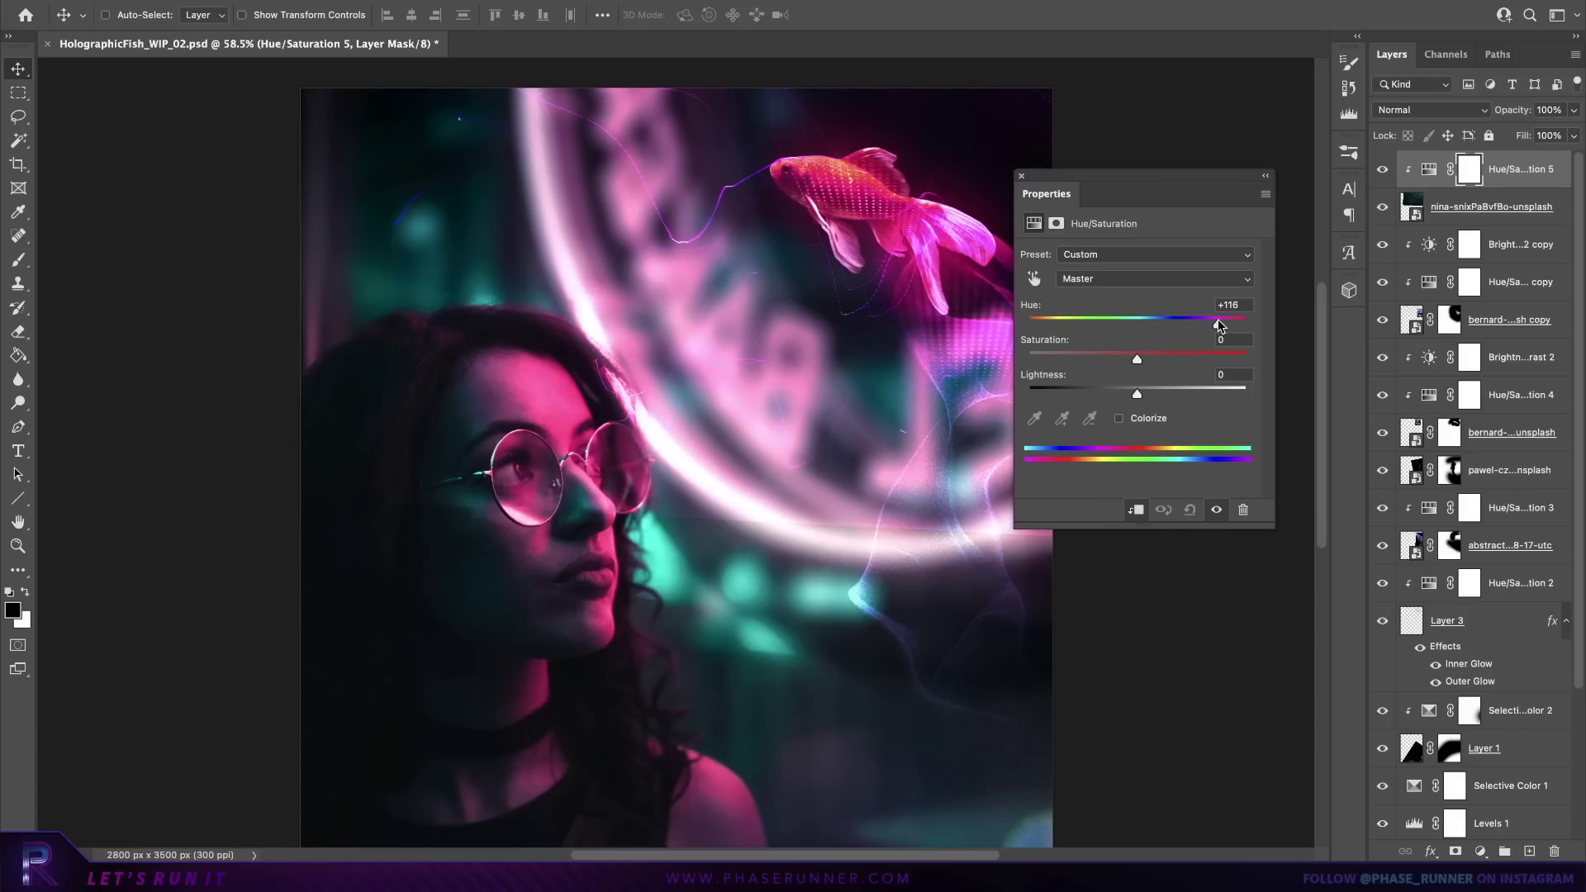
{"action": "left_click", "coordinate": [1020, 177]}
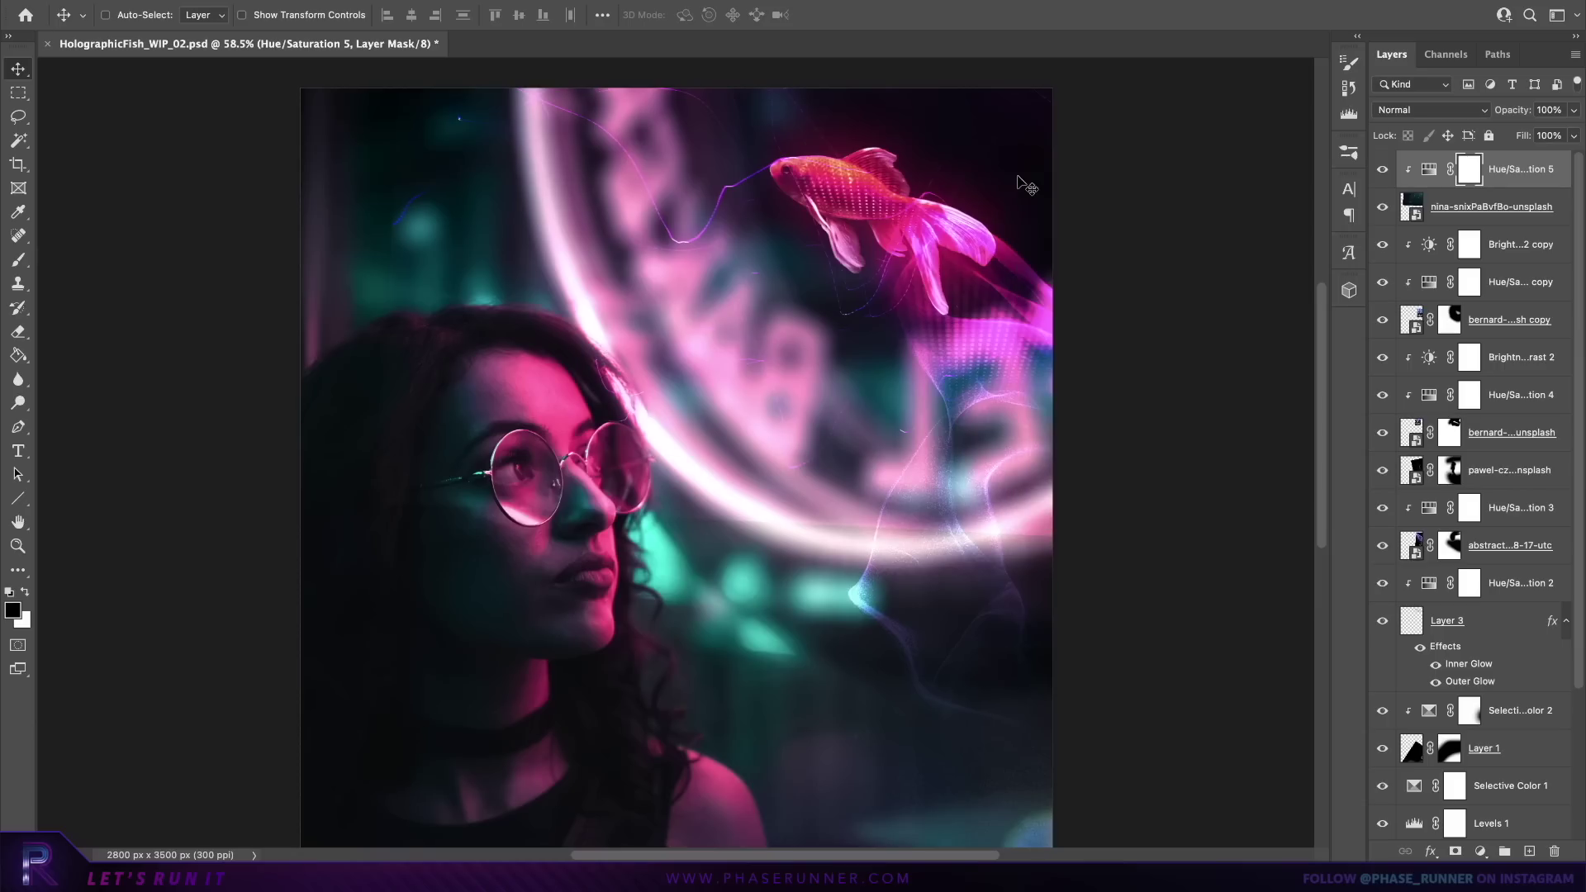
Step: Add a mask to the light-trails layer and paint black with 800 and 500 px brushes, hiding trails away from the fish
{"action": "left_click", "coordinate": [1431, 169]}
{"action": "left_click", "coordinate": [1484, 212]}
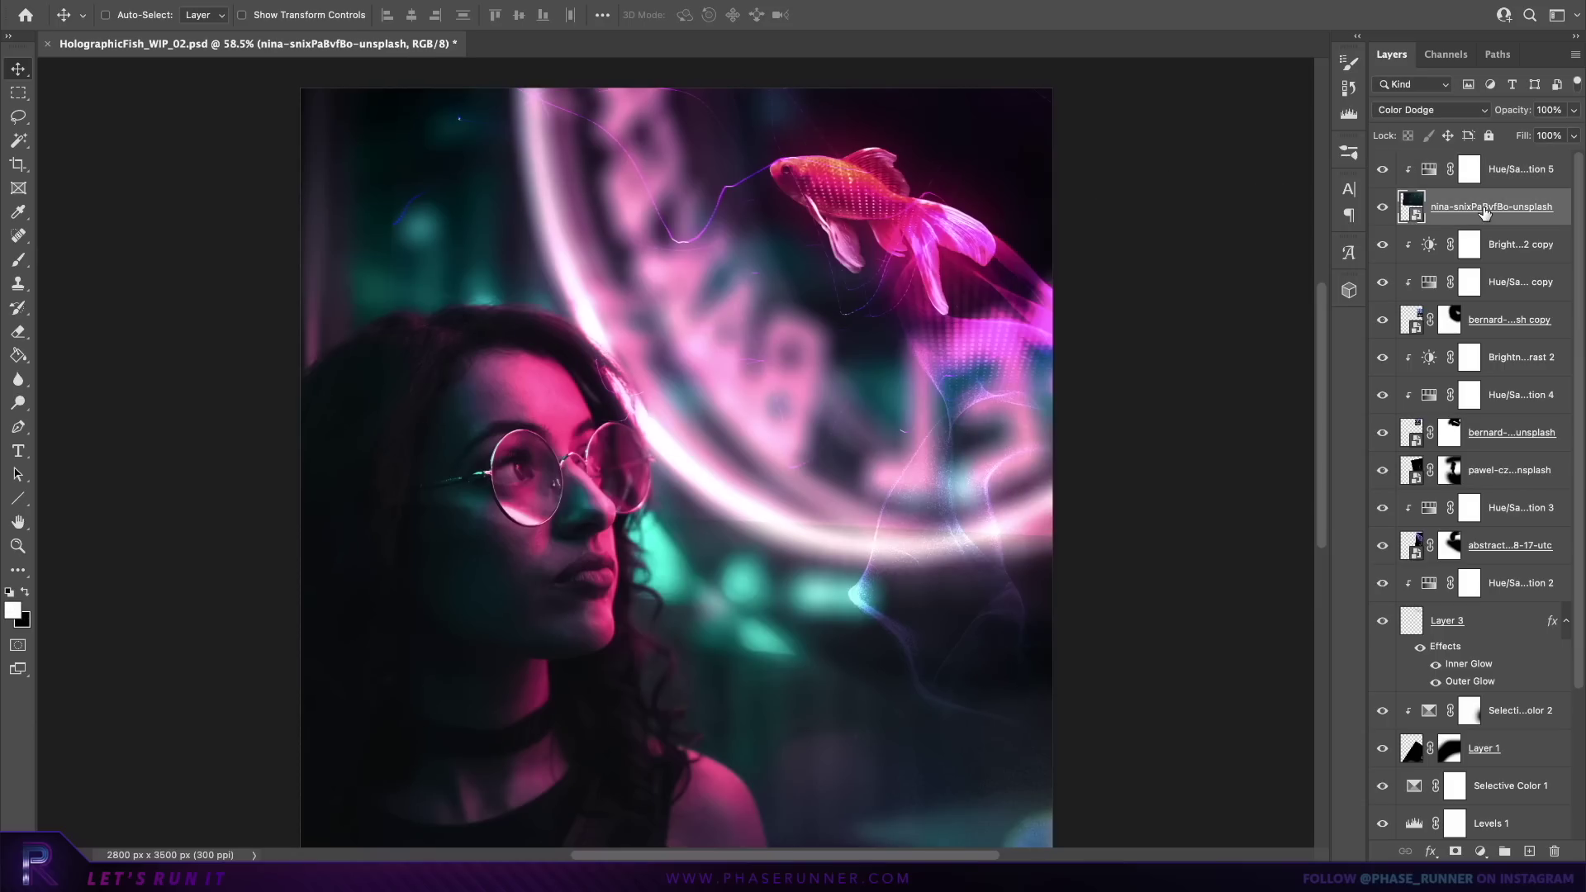
{"action": "left_click", "coordinate": [1454, 852]}
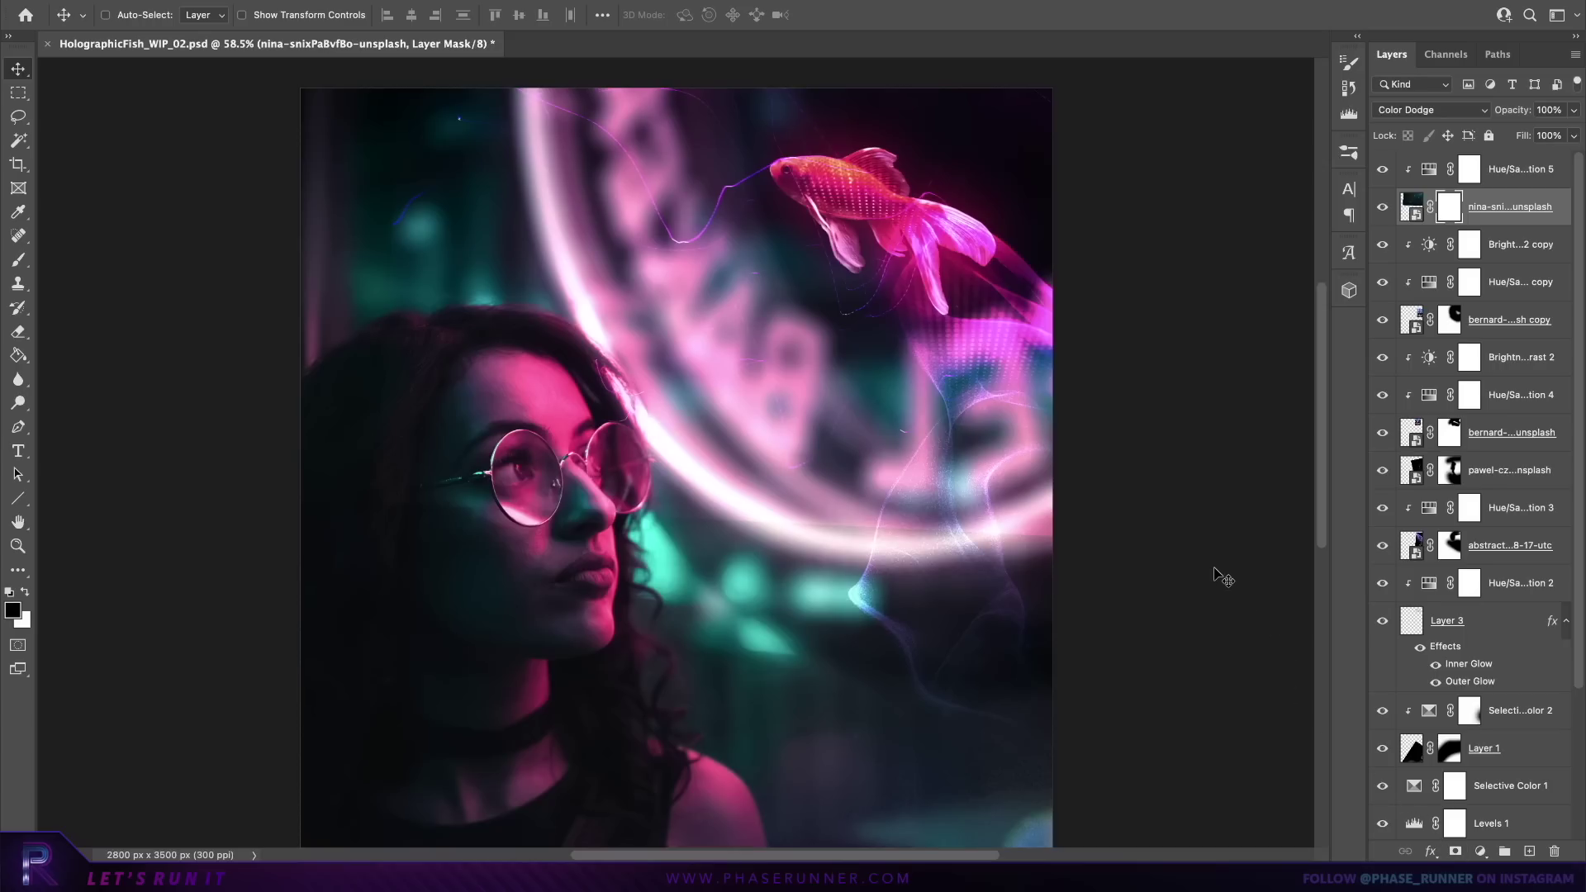
{"action": "left_click", "coordinate": [18, 260]}
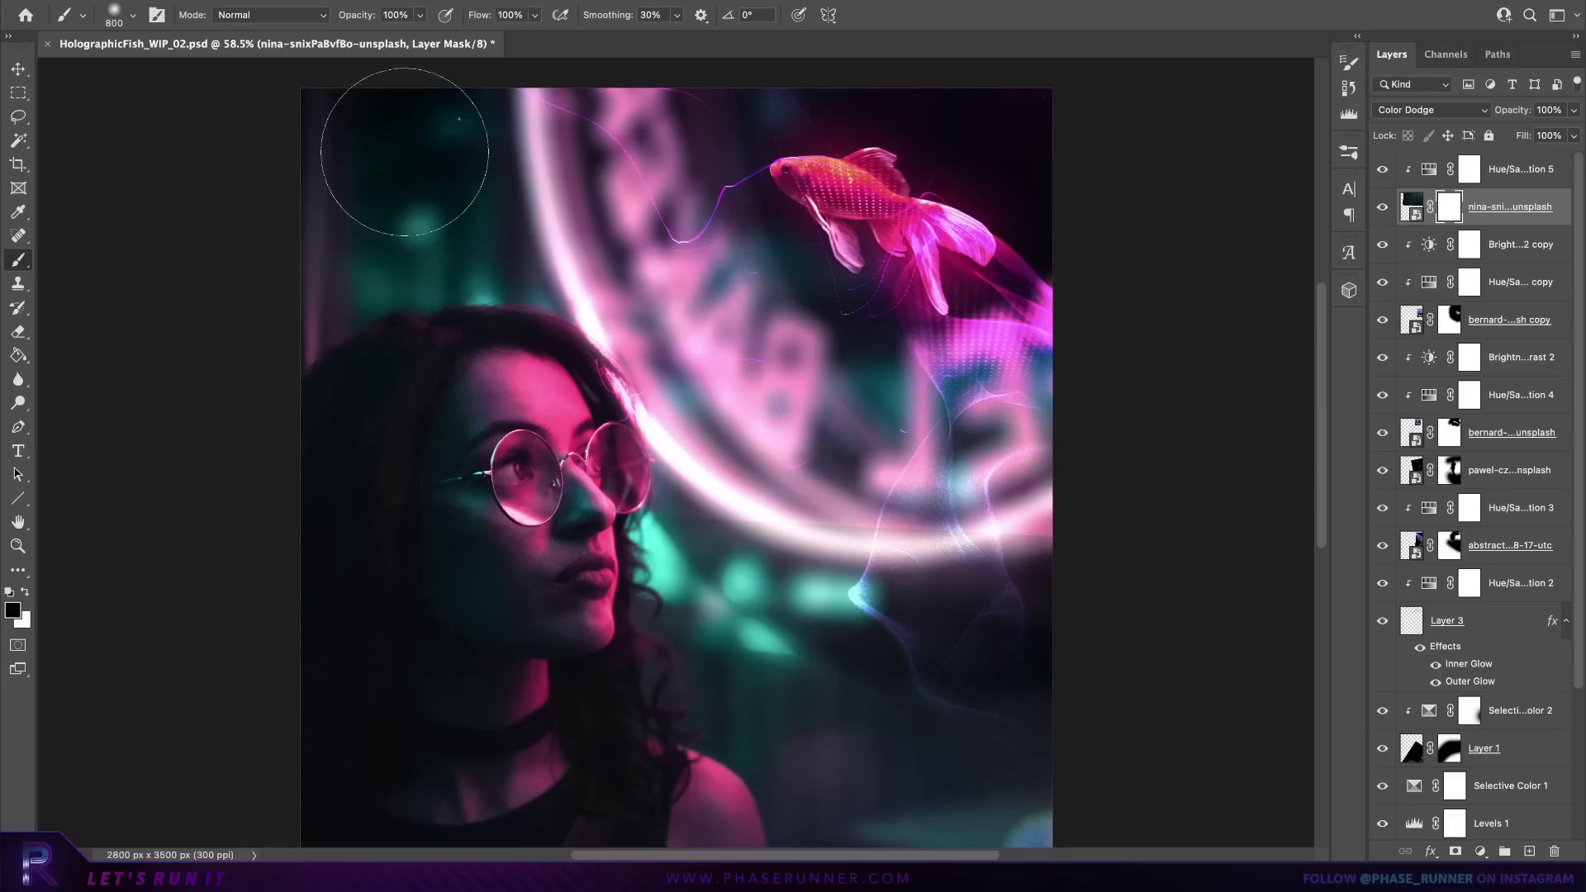
{"action": "mouse_move", "coordinate": [442, 217]}
{"action": "left_mouse_down"}
{"action": "mouse_move", "coordinate": [400, 425]}
{"action": "mouse_move", "coordinate": [760, 743]}
{"action": "mouse_move", "coordinate": [1055, 531]}
{"action": "mouse_move", "coordinate": [783, 470]}
{"action": "left_mouse_up"}
{"action": "key", "text": "bracketleft"}
{"action": "key", "text": "bracketleft"}
{"action": "key", "text": "bracketleft"}
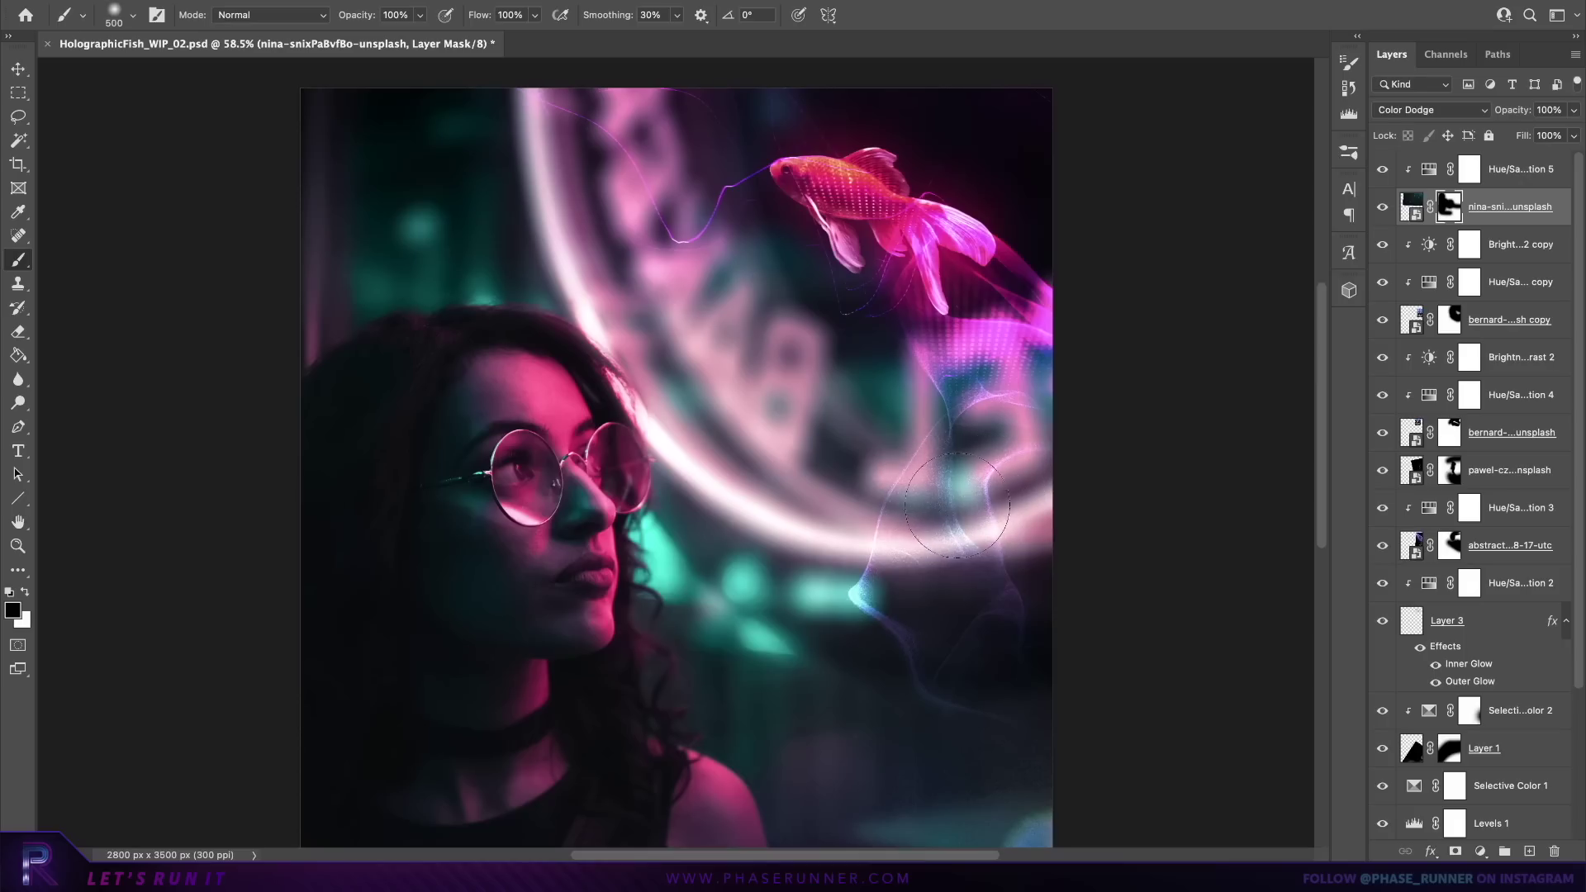
{"action": "left_click_drag", "start_coordinate": [934, 483], "coordinate": [999, 277]}
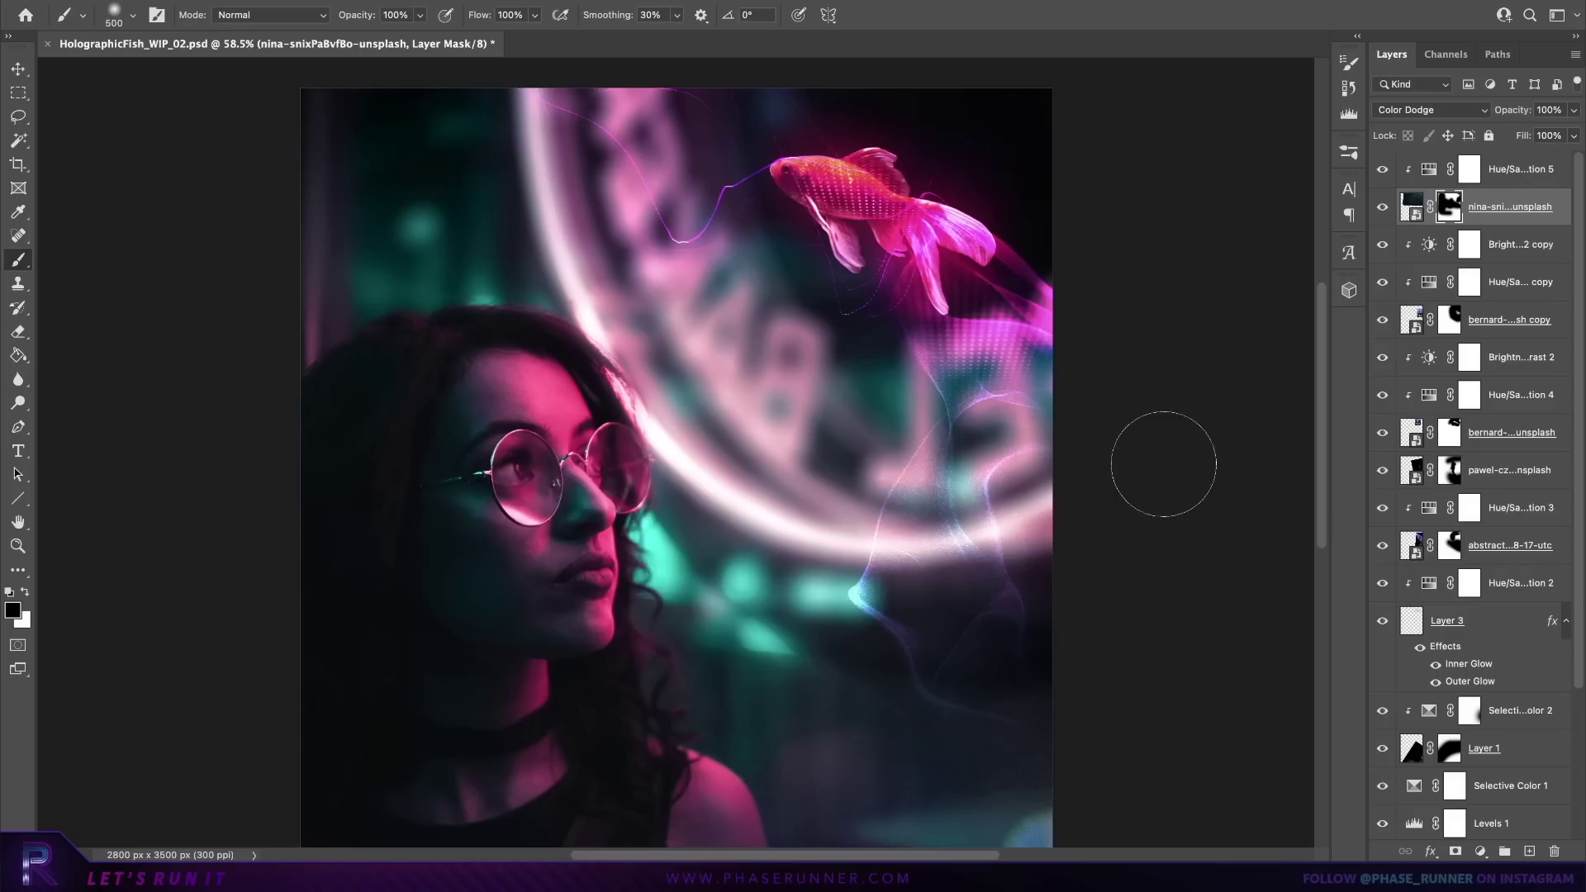
{"action": "key", "text": "ctrl+0"}
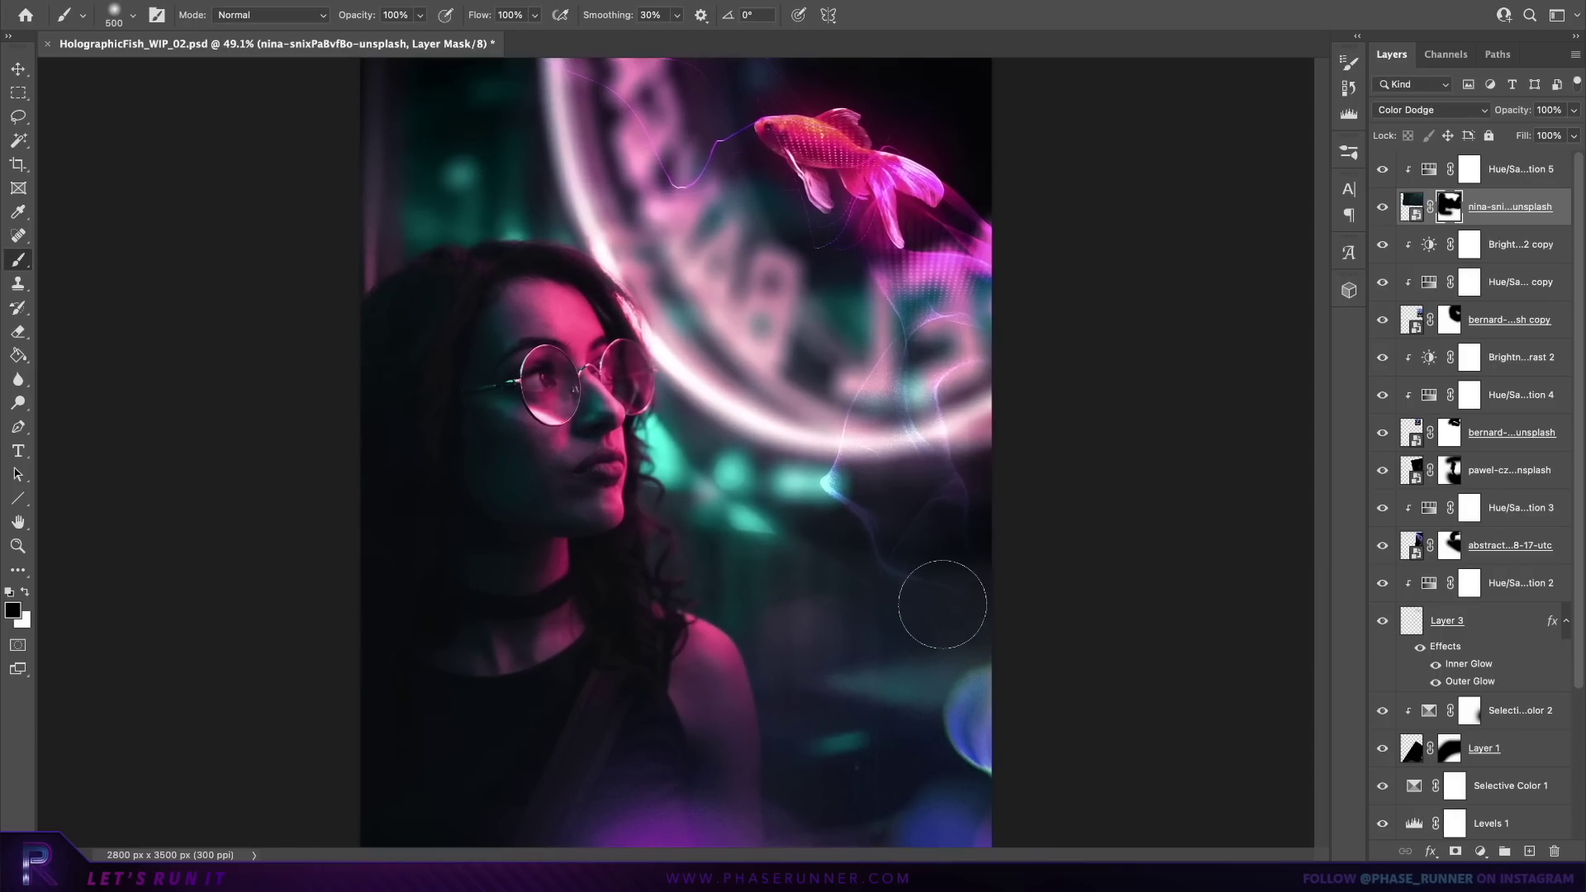
{"action": "left_click", "coordinate": [19, 71]}
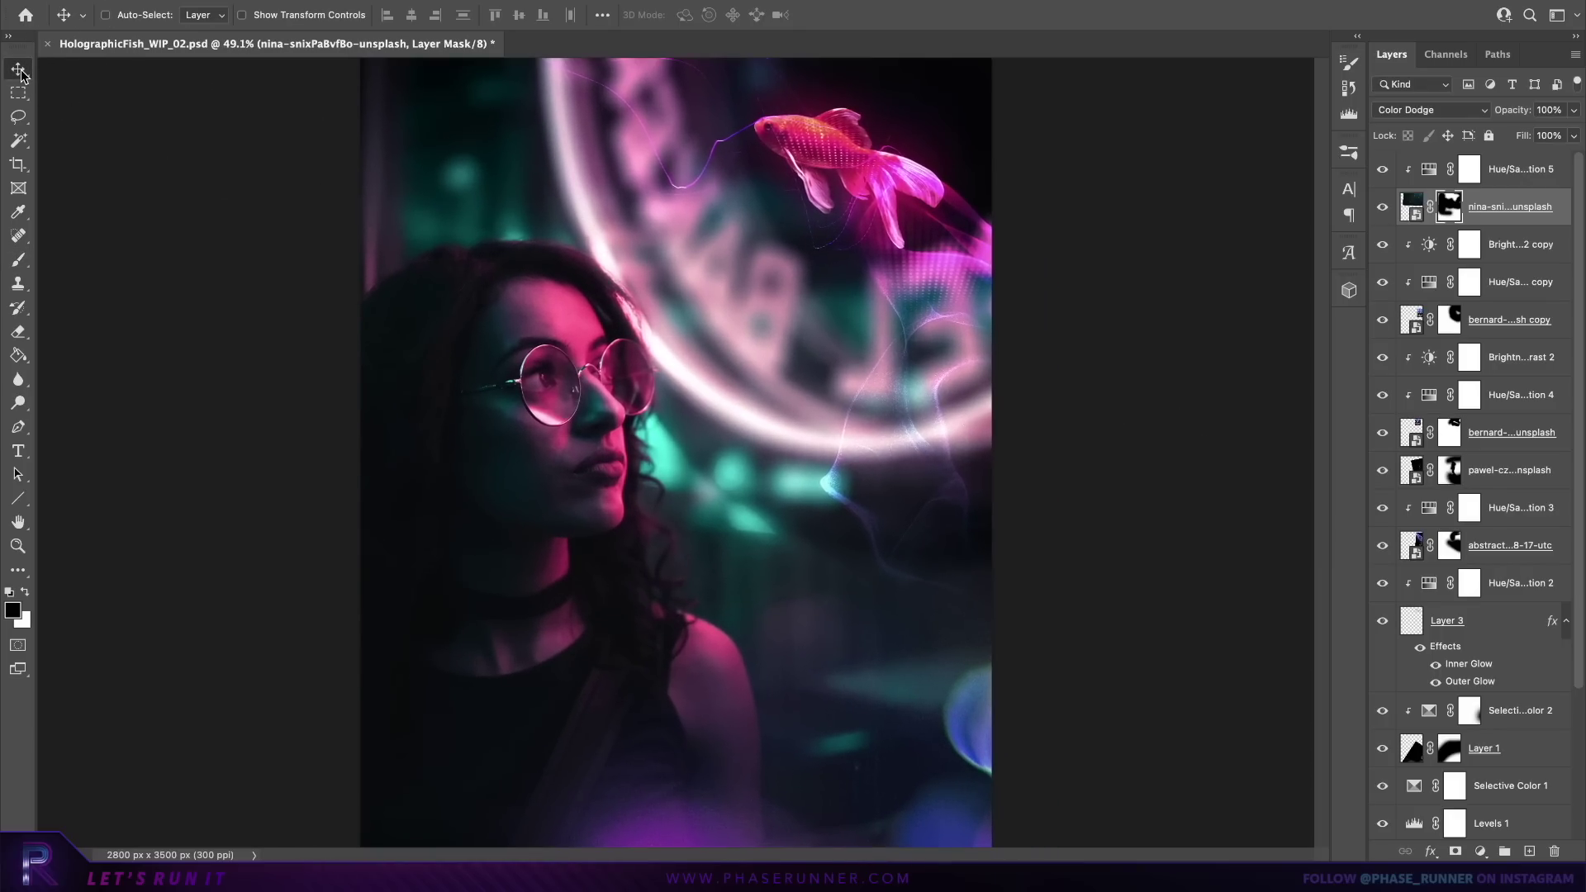
{"action": "key", "text": "ctrl+2"}
{"action": "key", "text": "x"}
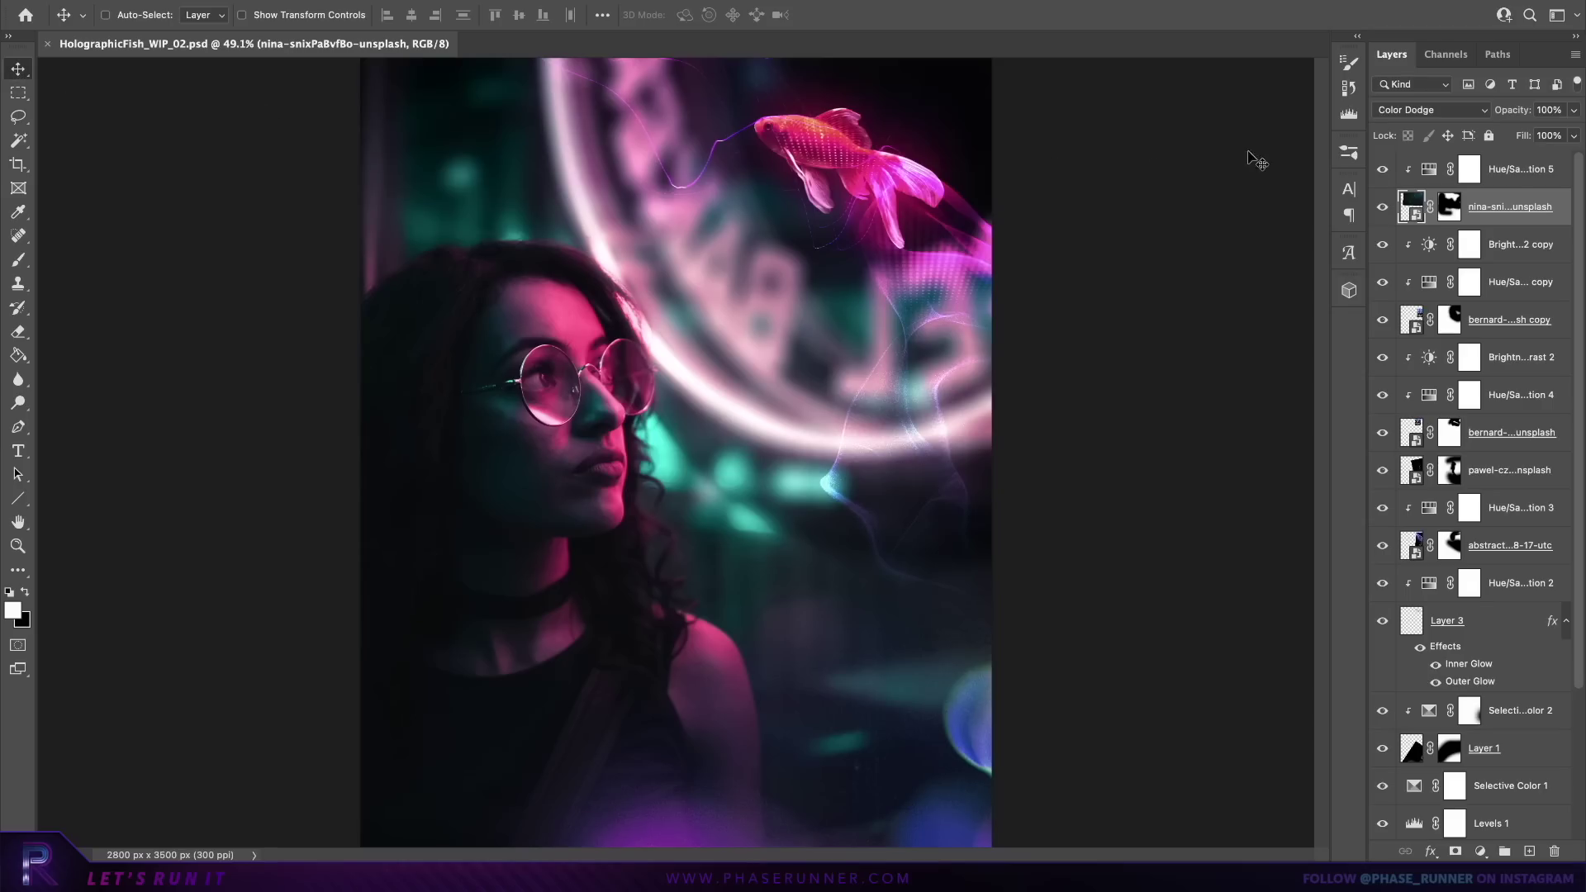
Step: Place the red, yellow and blue LED dot stock image above the light trails' Hue/Saturation layer
{"action": "left_click", "coordinate": [1502, 171]}
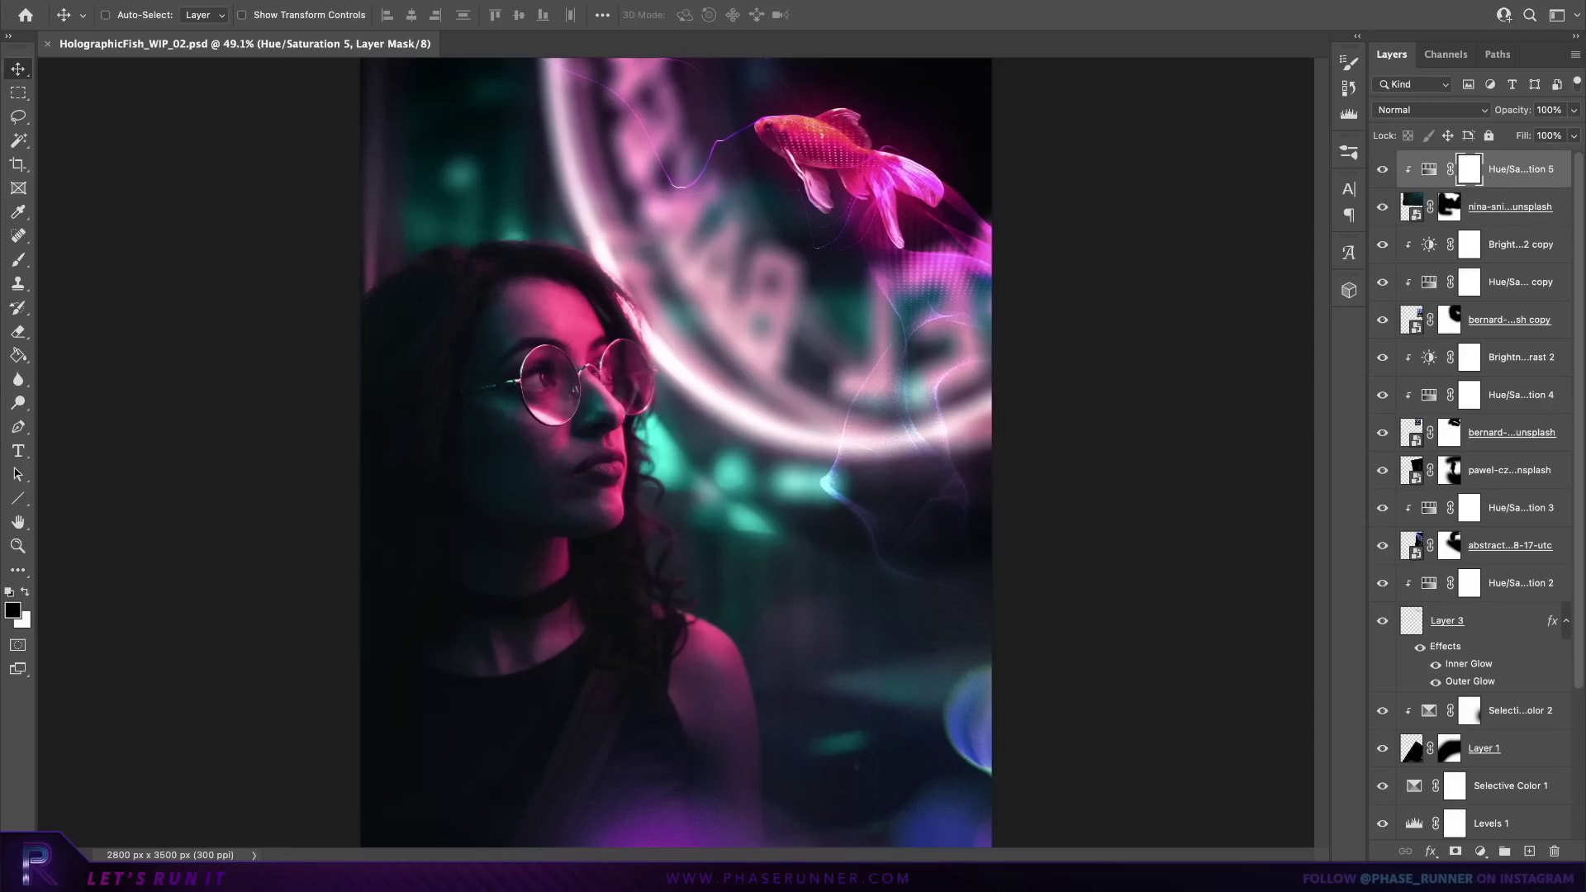
{"action": "left_click", "coordinate": [1148, 878]}
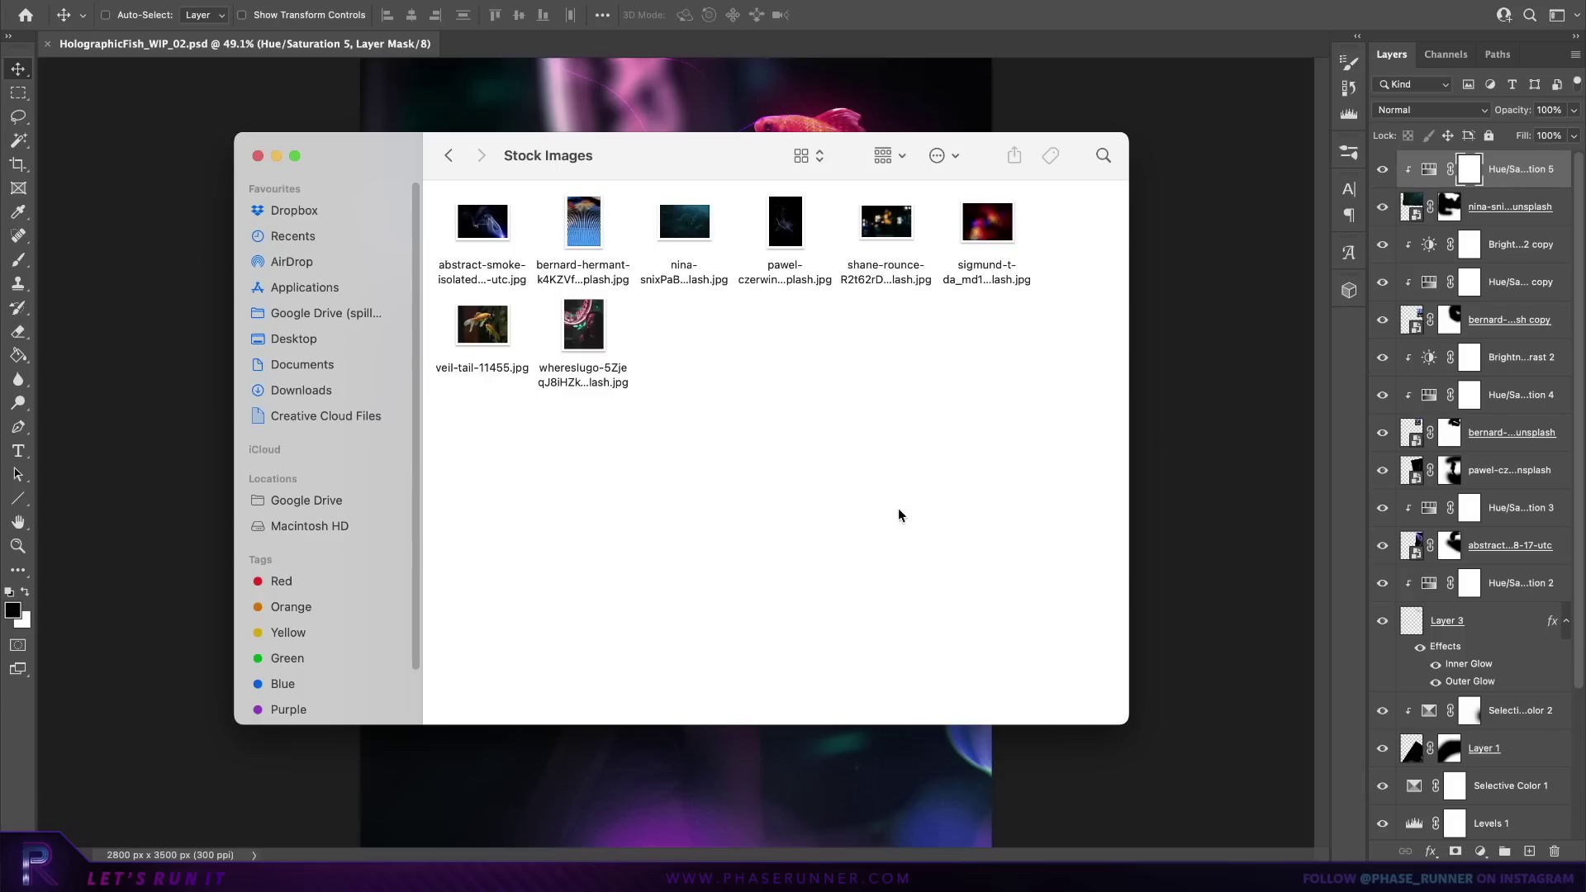
{"action": "left_click_drag", "start_coordinate": [987, 221], "coordinate": [680, 774]}
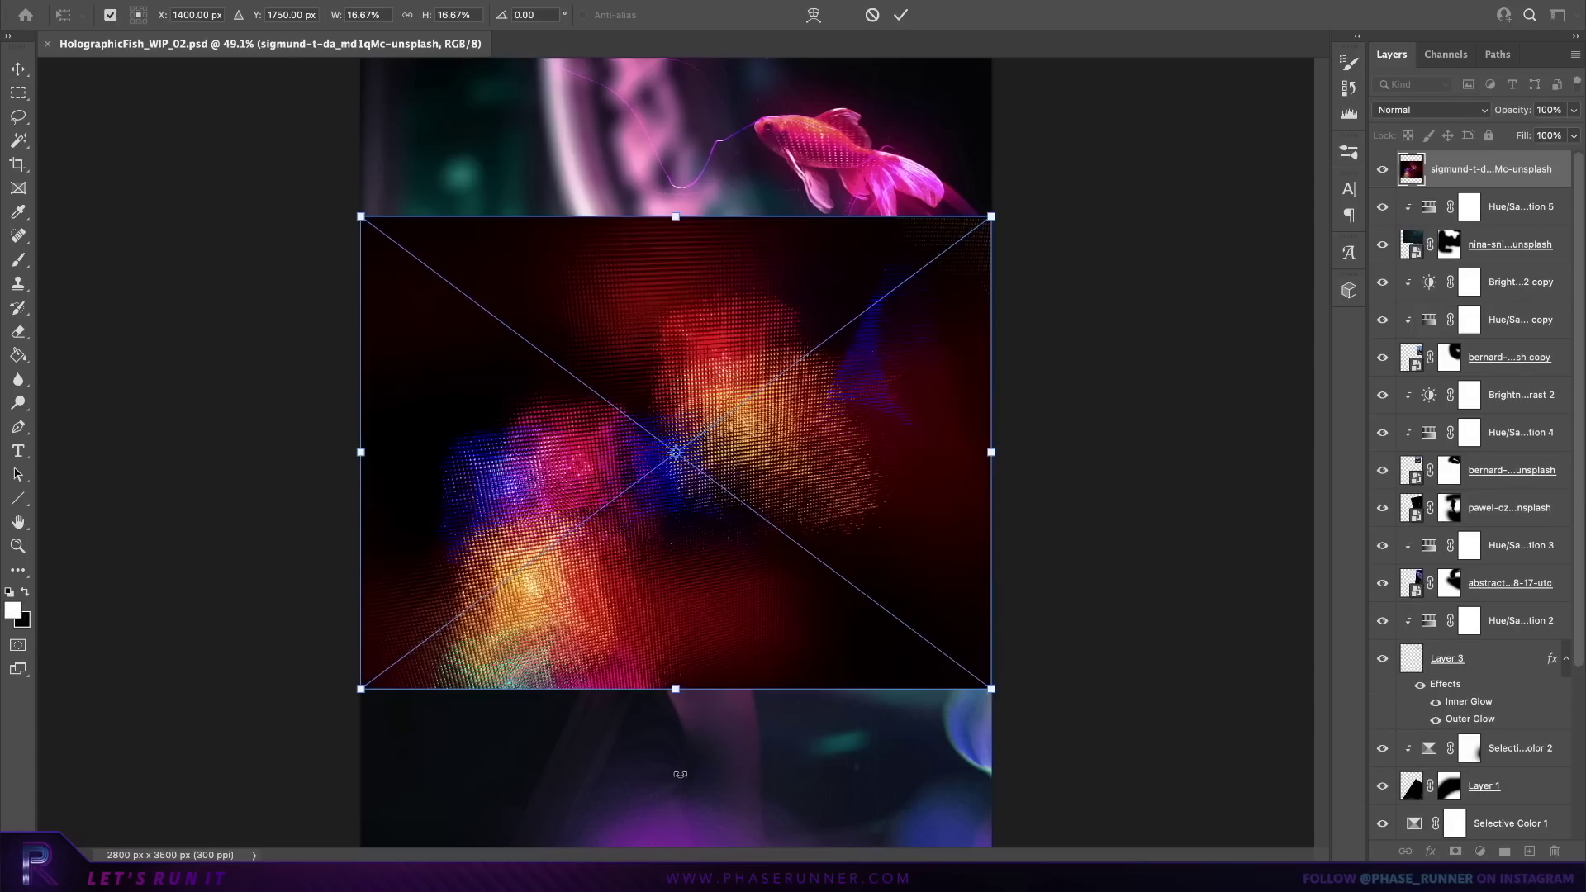
{"action": "key", "text": "Return"}
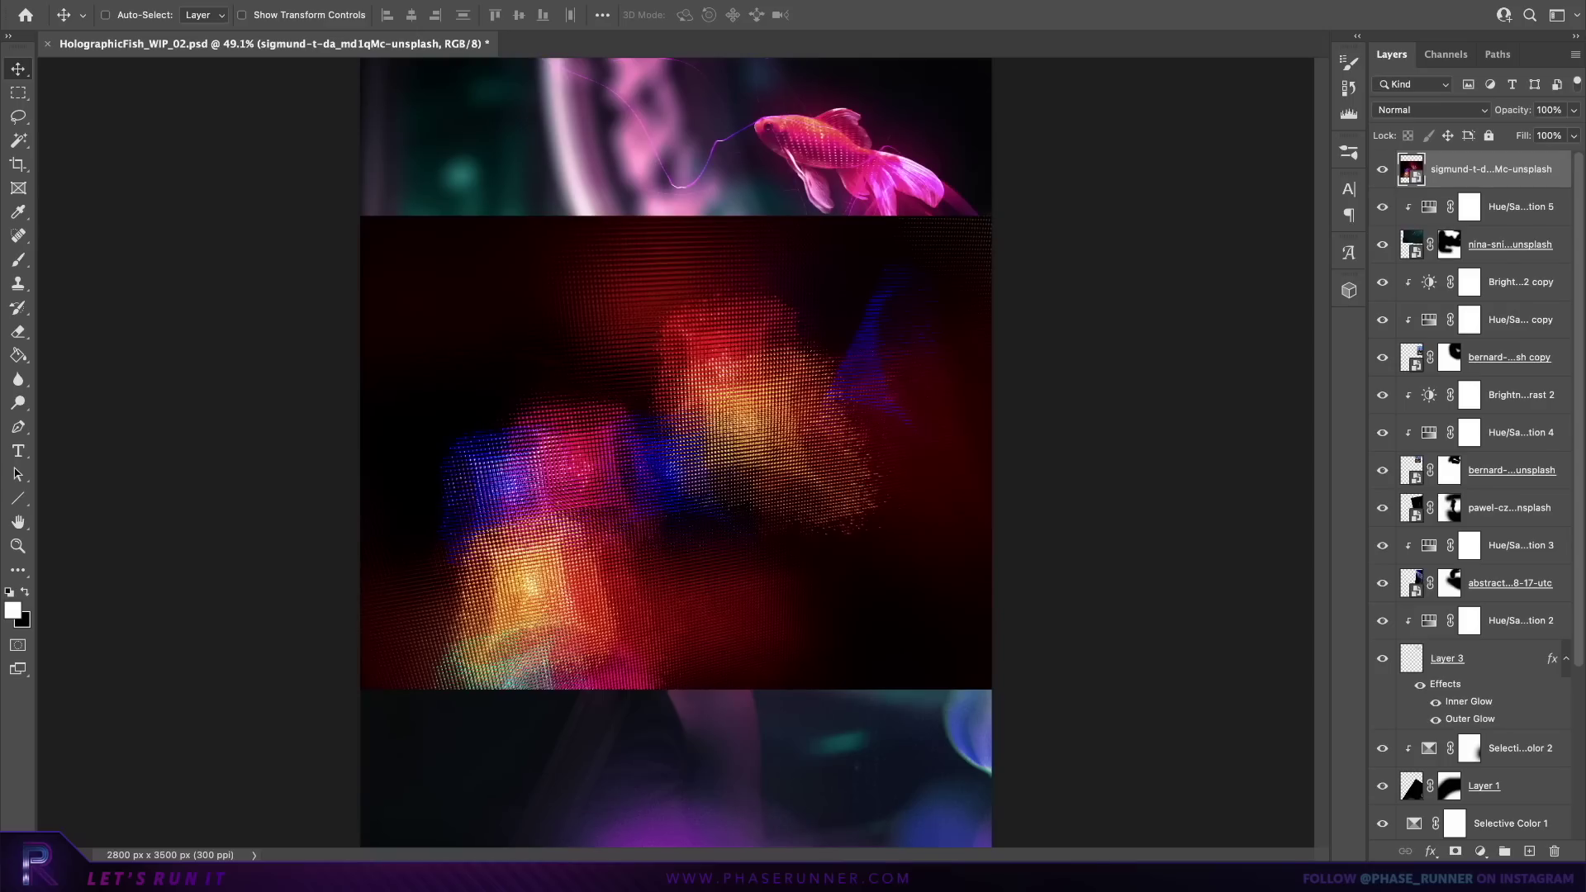
Step: Add a Hue/Saturation adjustment layer clipped to the LED dot image and colorize it with hue 271 and saturation 64
{"action": "left_click", "coordinate": [295, 3]}
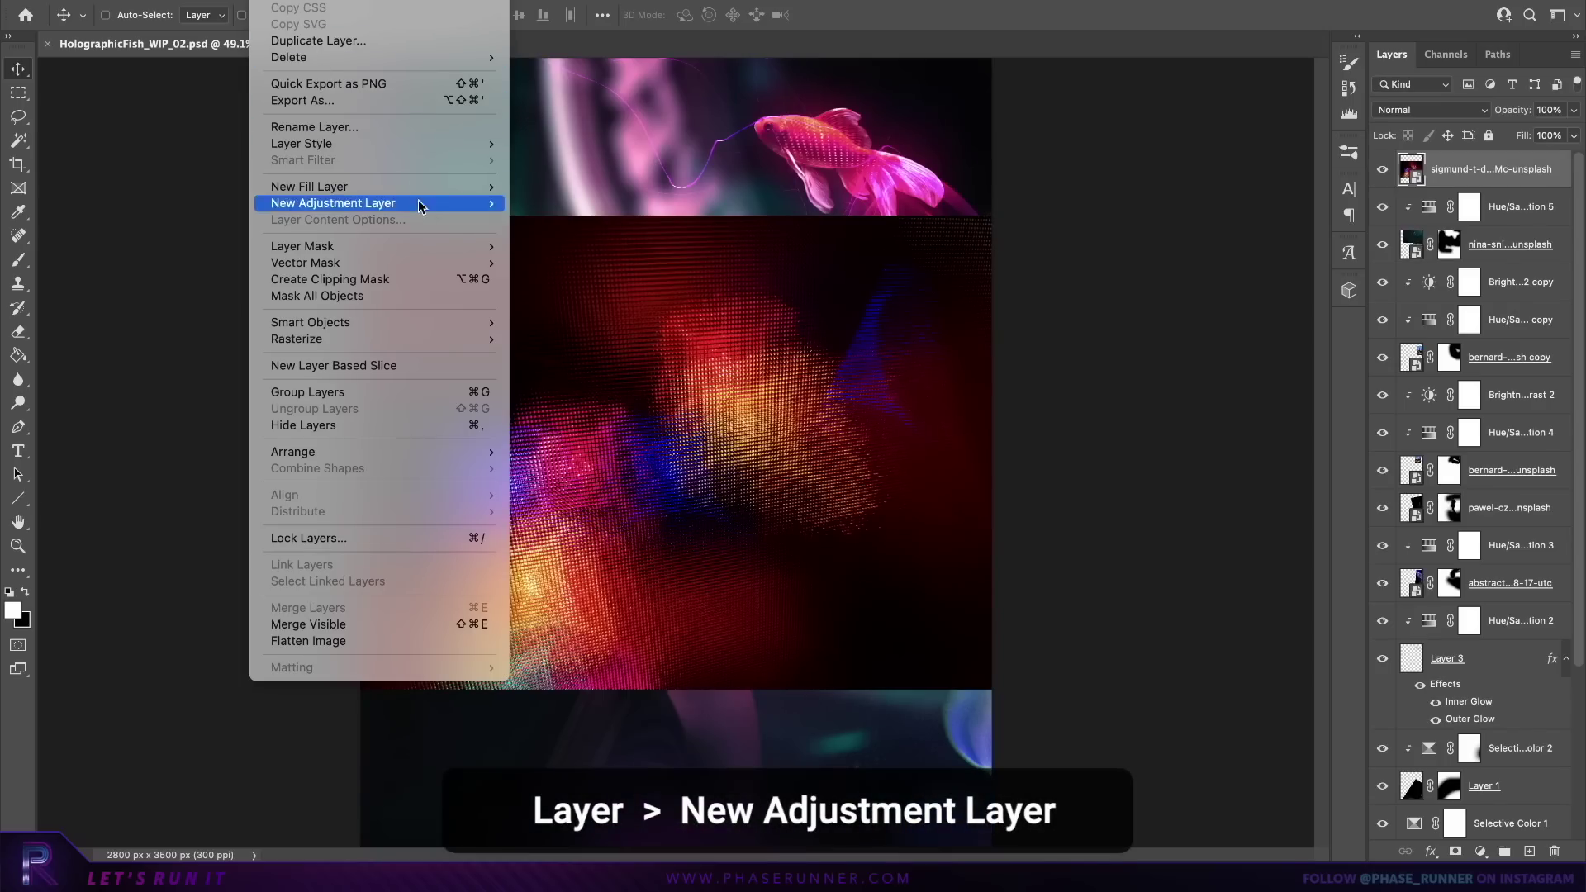
{"action": "mouse_move", "coordinate": [491, 209]}
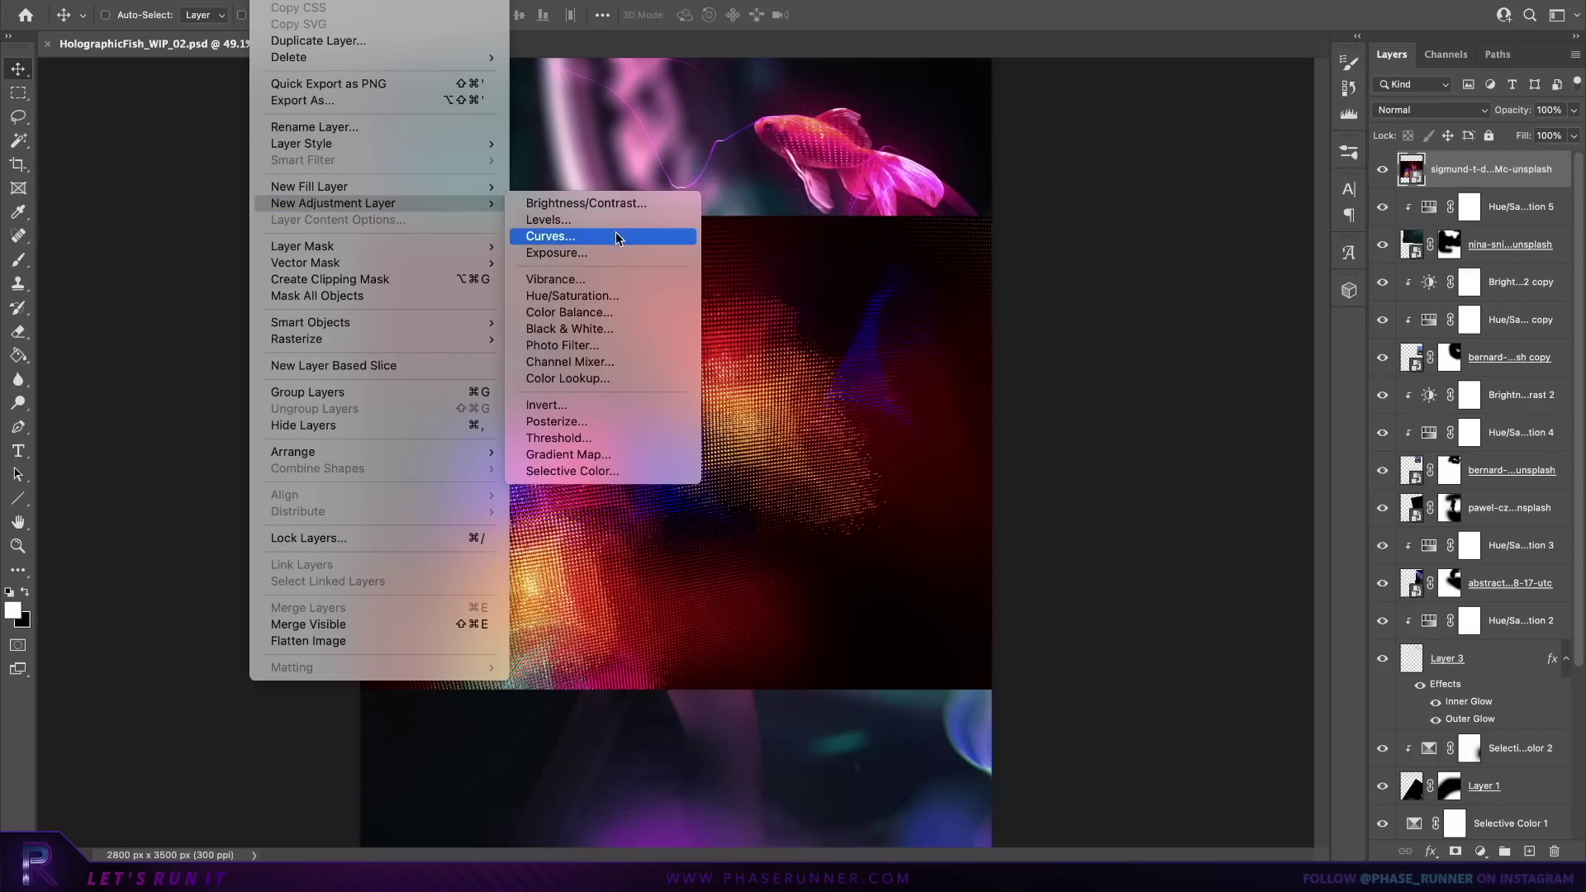
{"action": "left_click", "coordinate": [627, 296]}
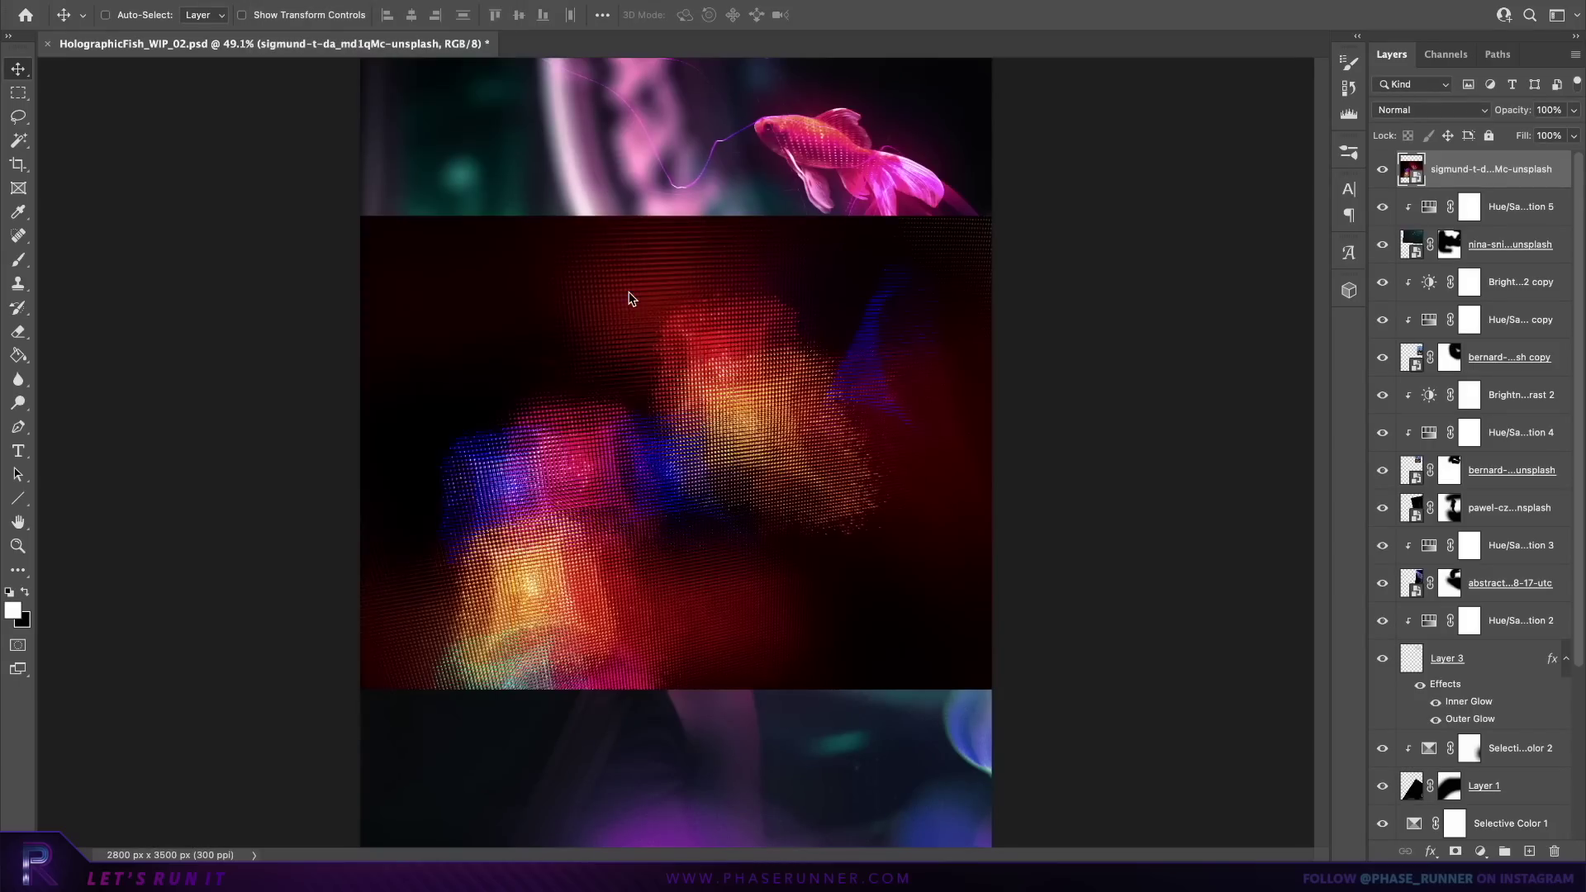
{"action": "left_click", "coordinate": [1000, 402]}
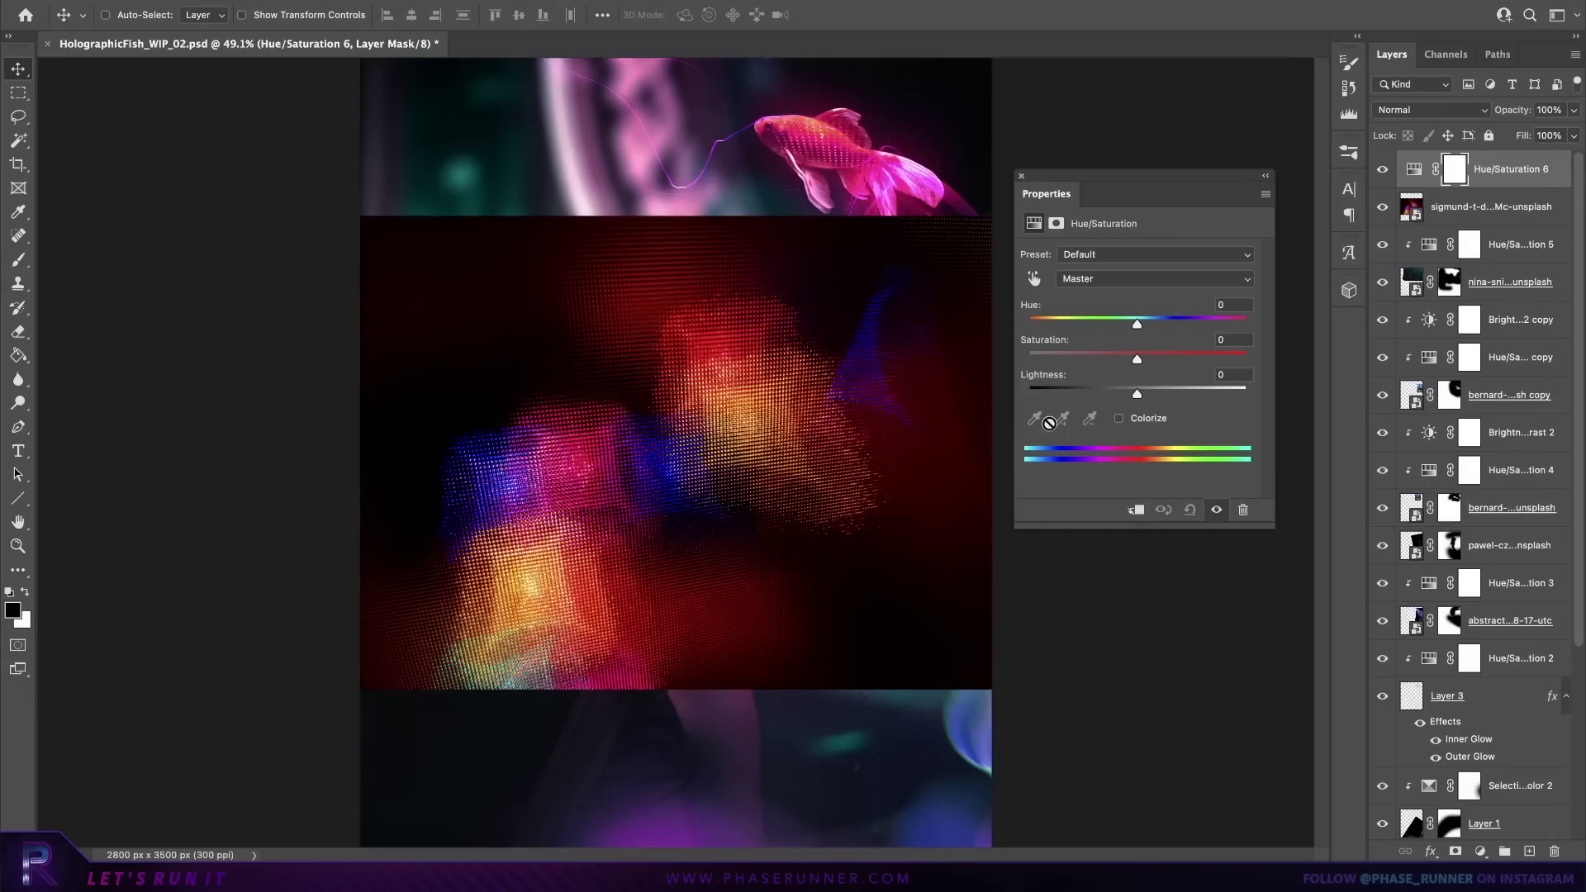
{"action": "left_click", "coordinate": [1137, 511]}
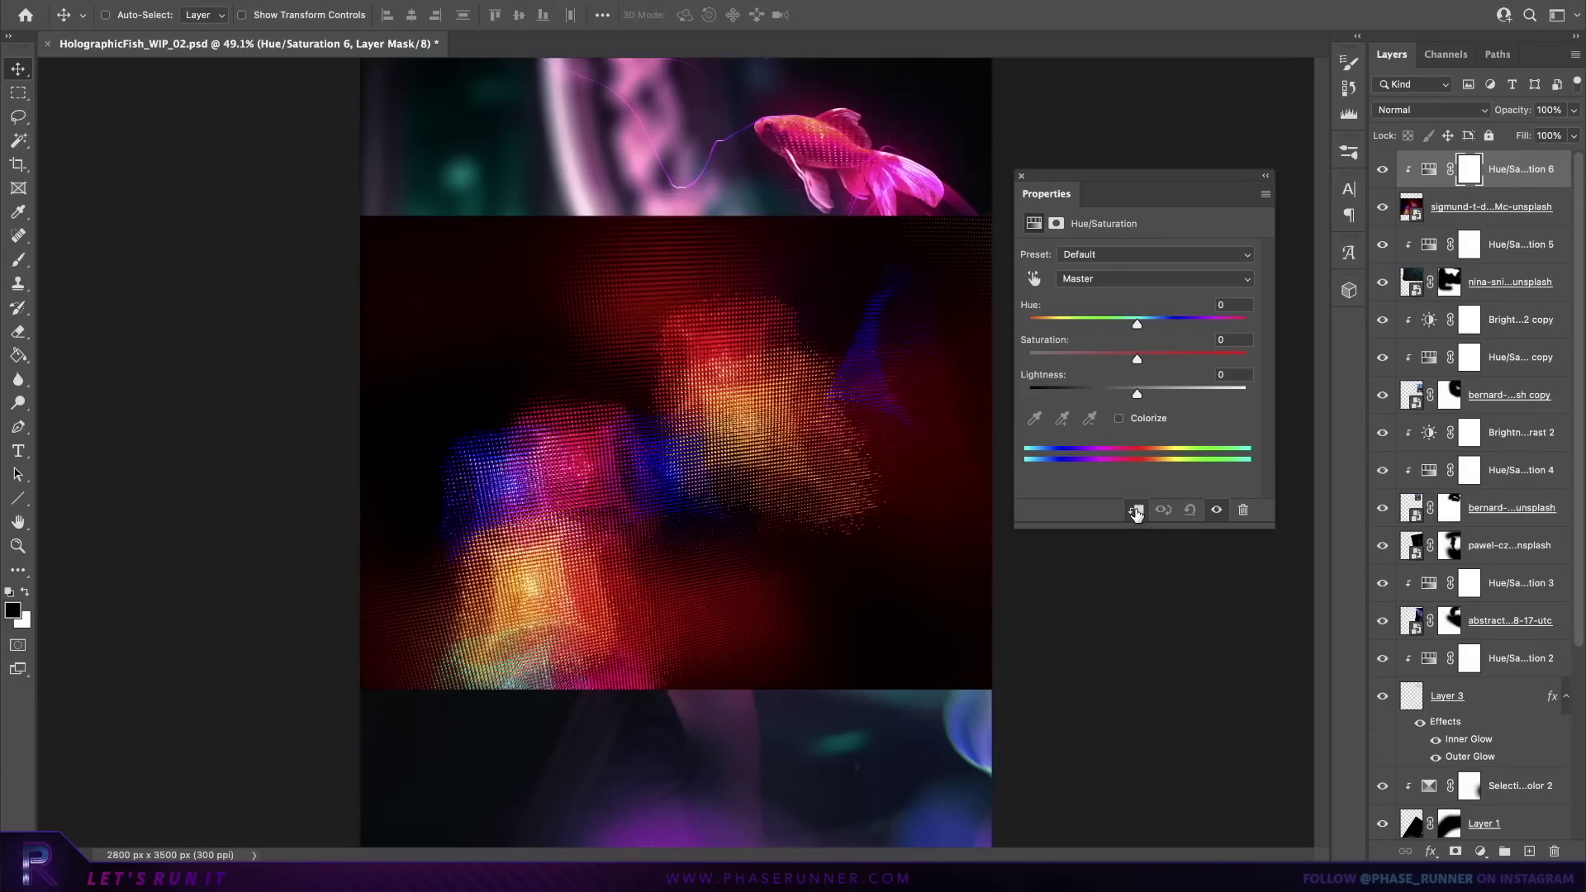
{"action": "left_click", "coordinate": [1120, 420]}
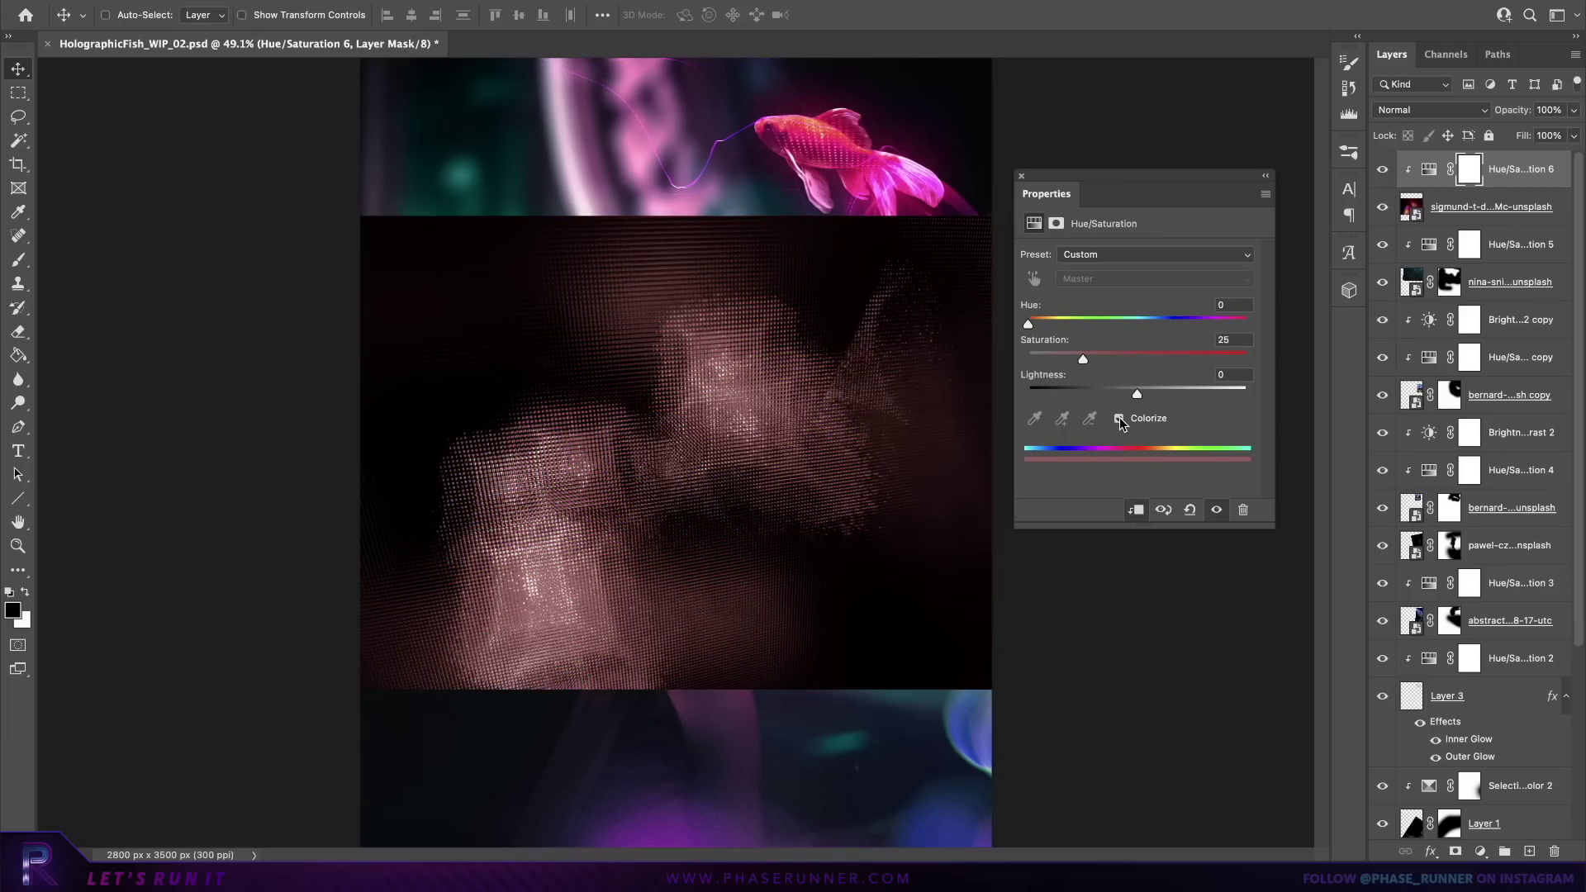
{"action": "left_click_drag", "start_coordinate": [1030, 321], "coordinate": [1175, 331]}
{"action": "left_click_drag", "start_coordinate": [1083, 360], "coordinate": [1165, 361]}
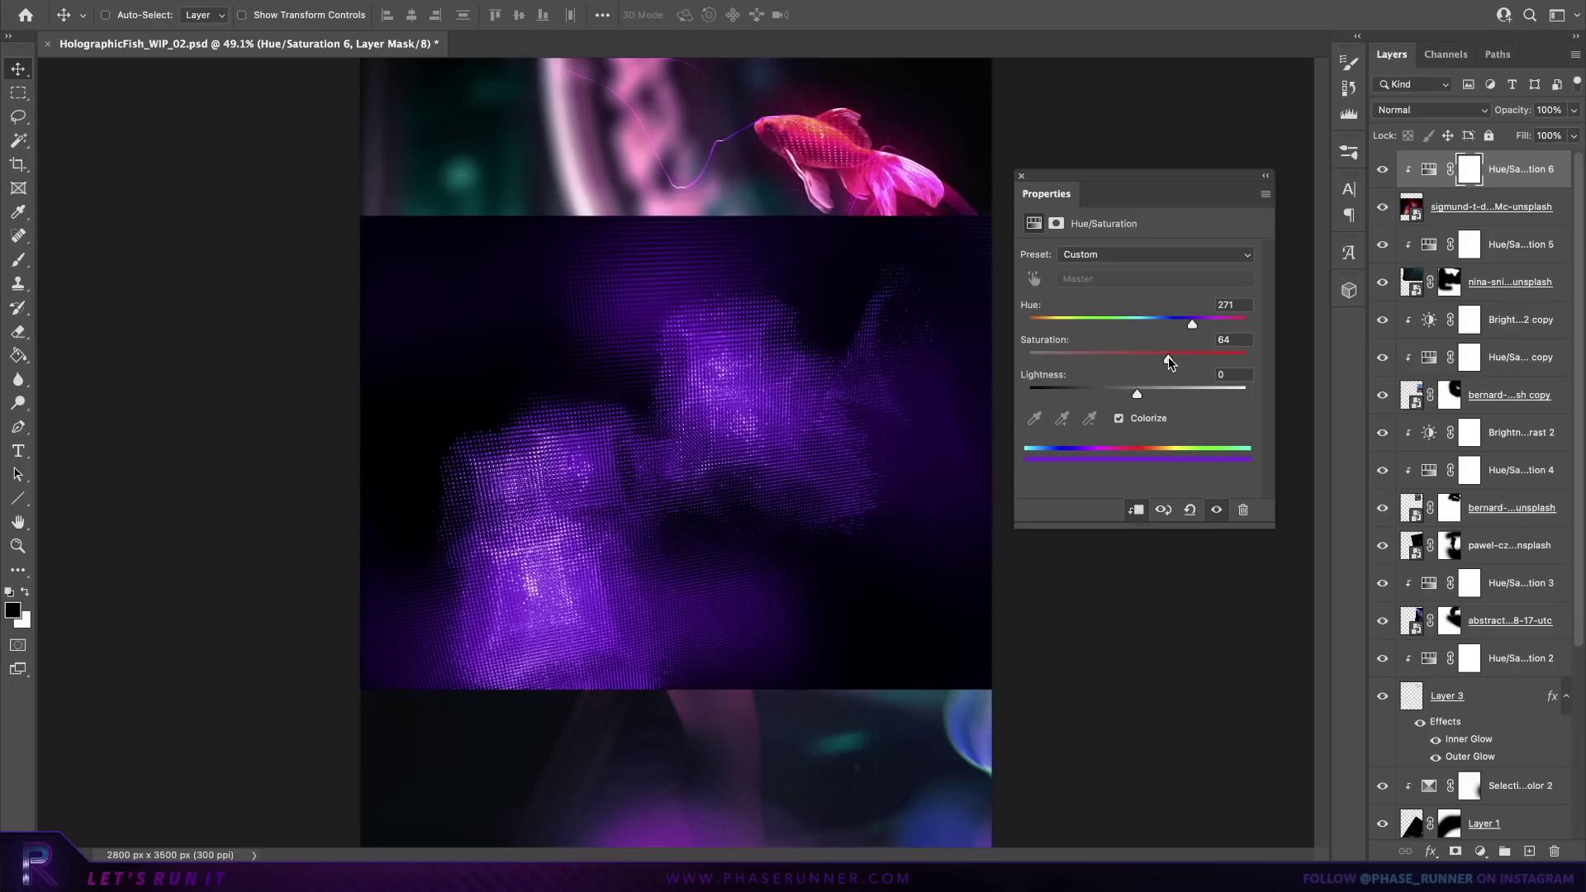
{"action": "left_click", "coordinate": [1022, 176]}
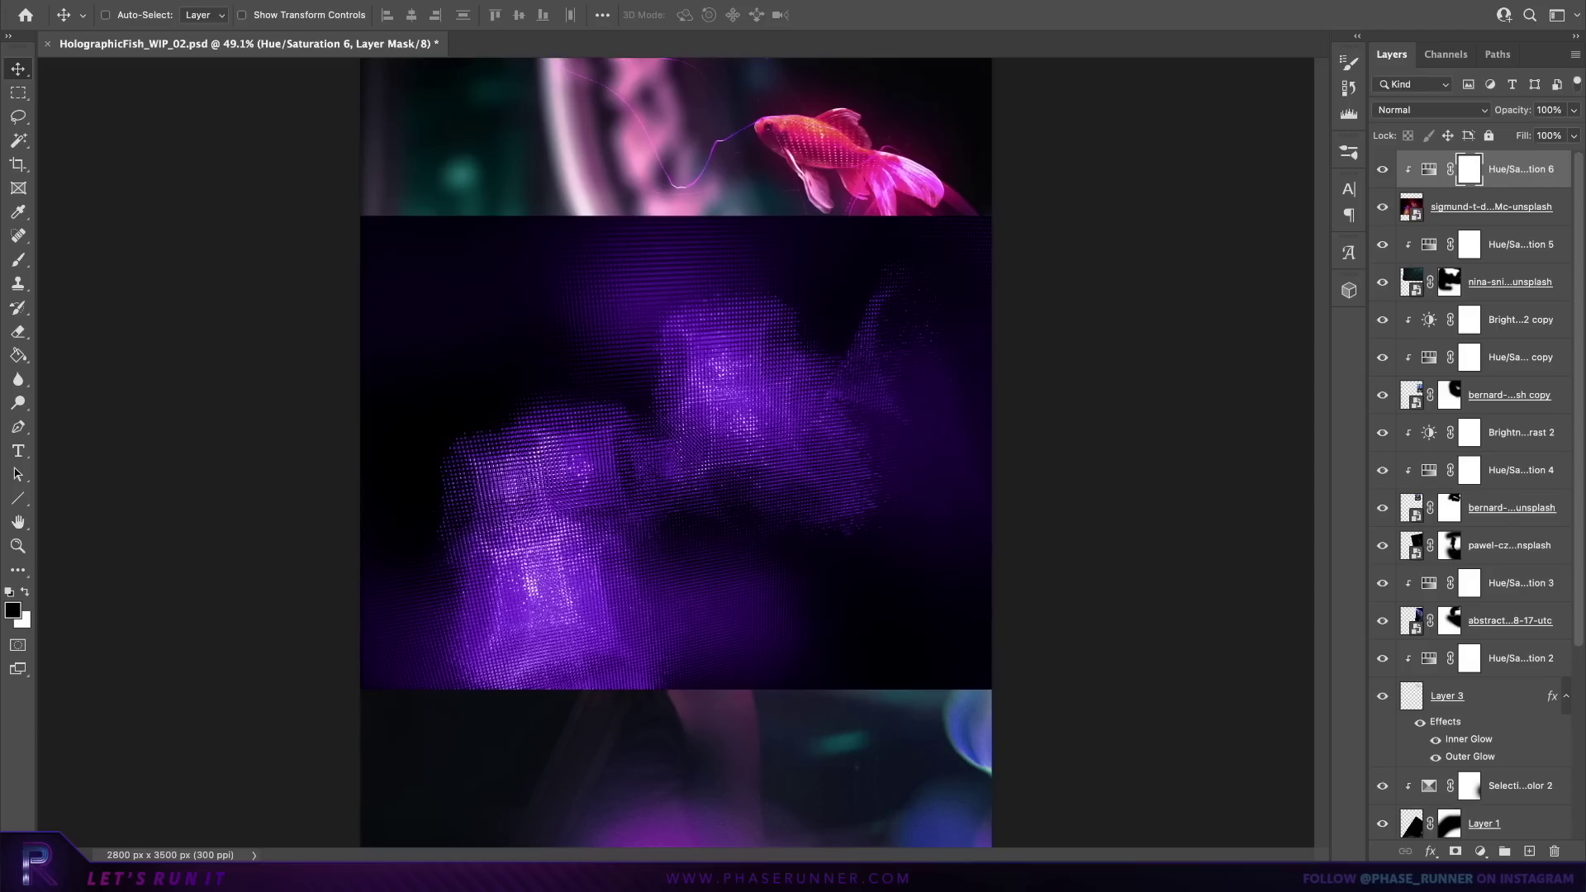
Step: Add a Brightness/Contrast adjustment layer clipped to the LED dot image, with brightness -97 and contrast 63
{"action": "left_click", "coordinate": [293, 2]}
{"action": "mouse_move", "coordinate": [476, 208]}
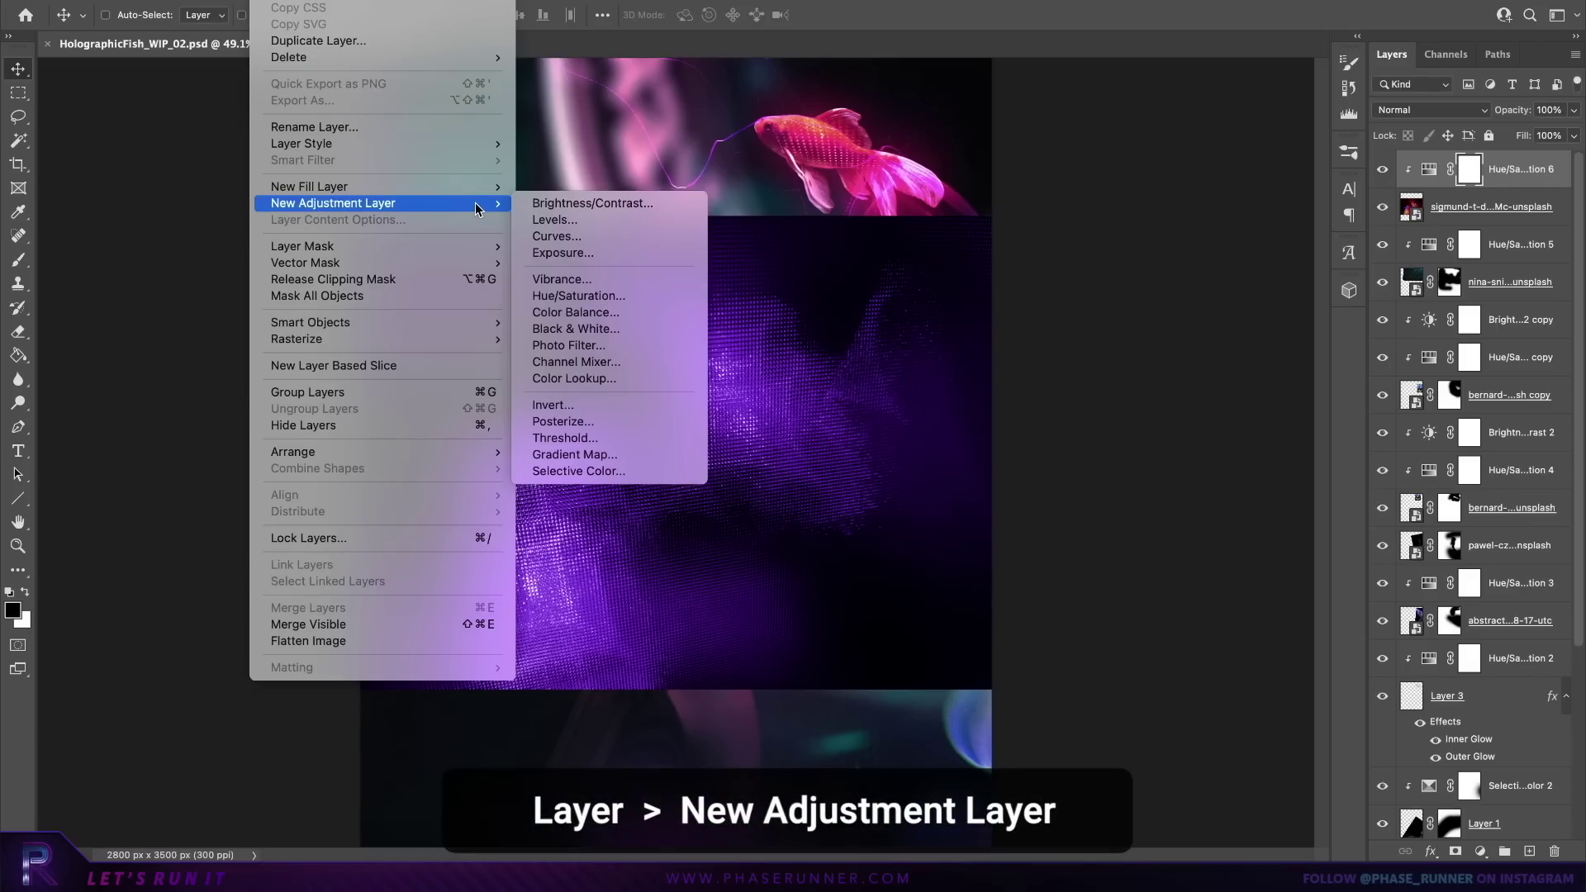
{"action": "left_click", "coordinate": [584, 204]}
{"action": "left_click", "coordinate": [983, 403]}
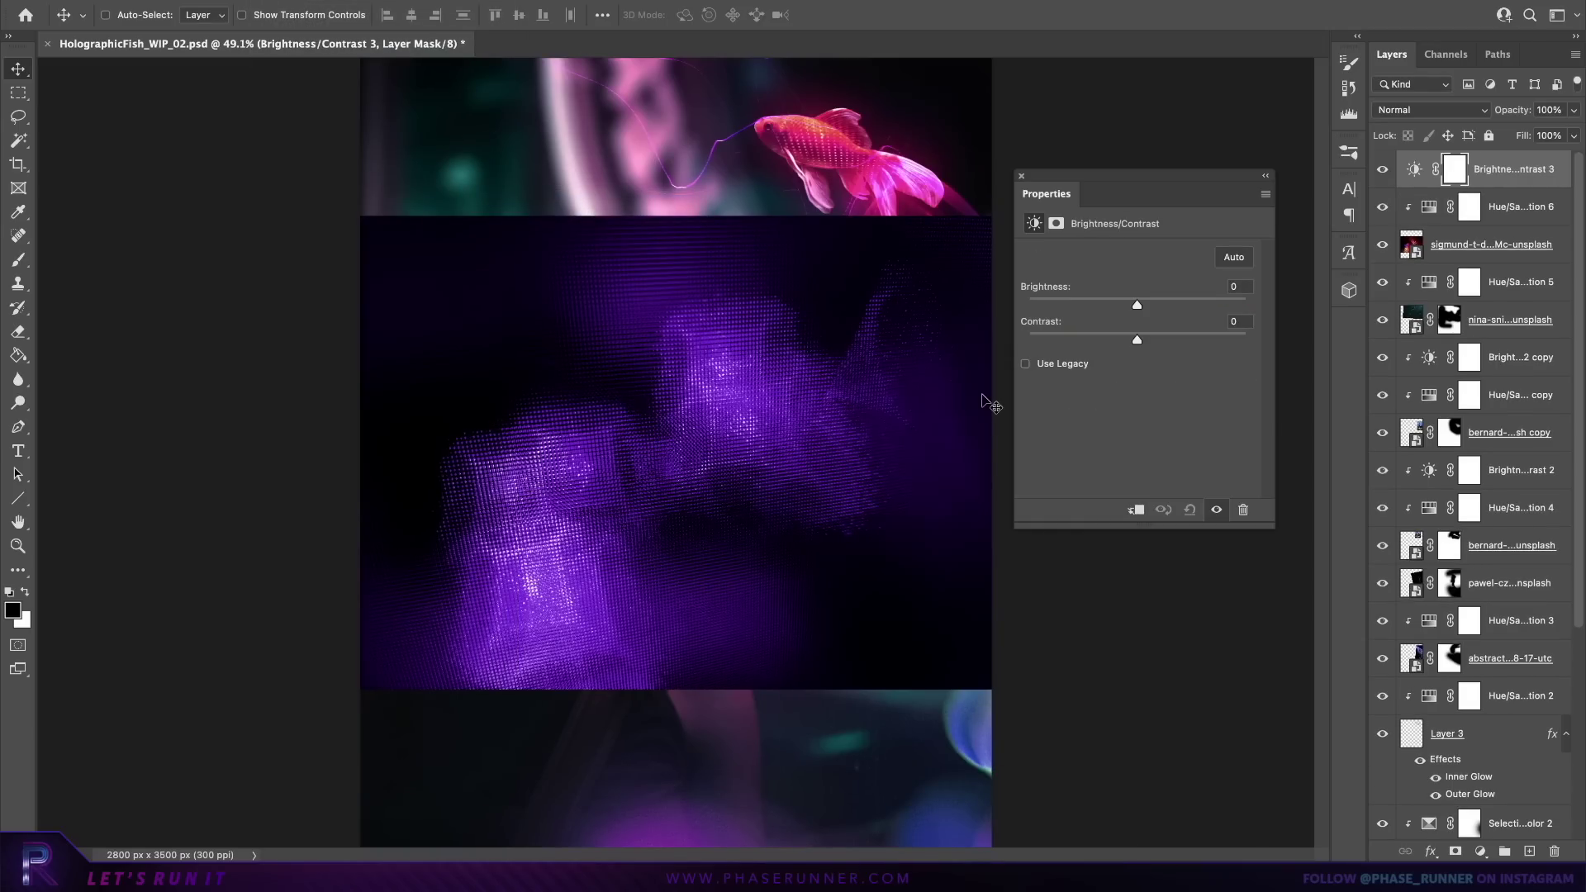
{"action": "left_click", "coordinate": [1136, 510]}
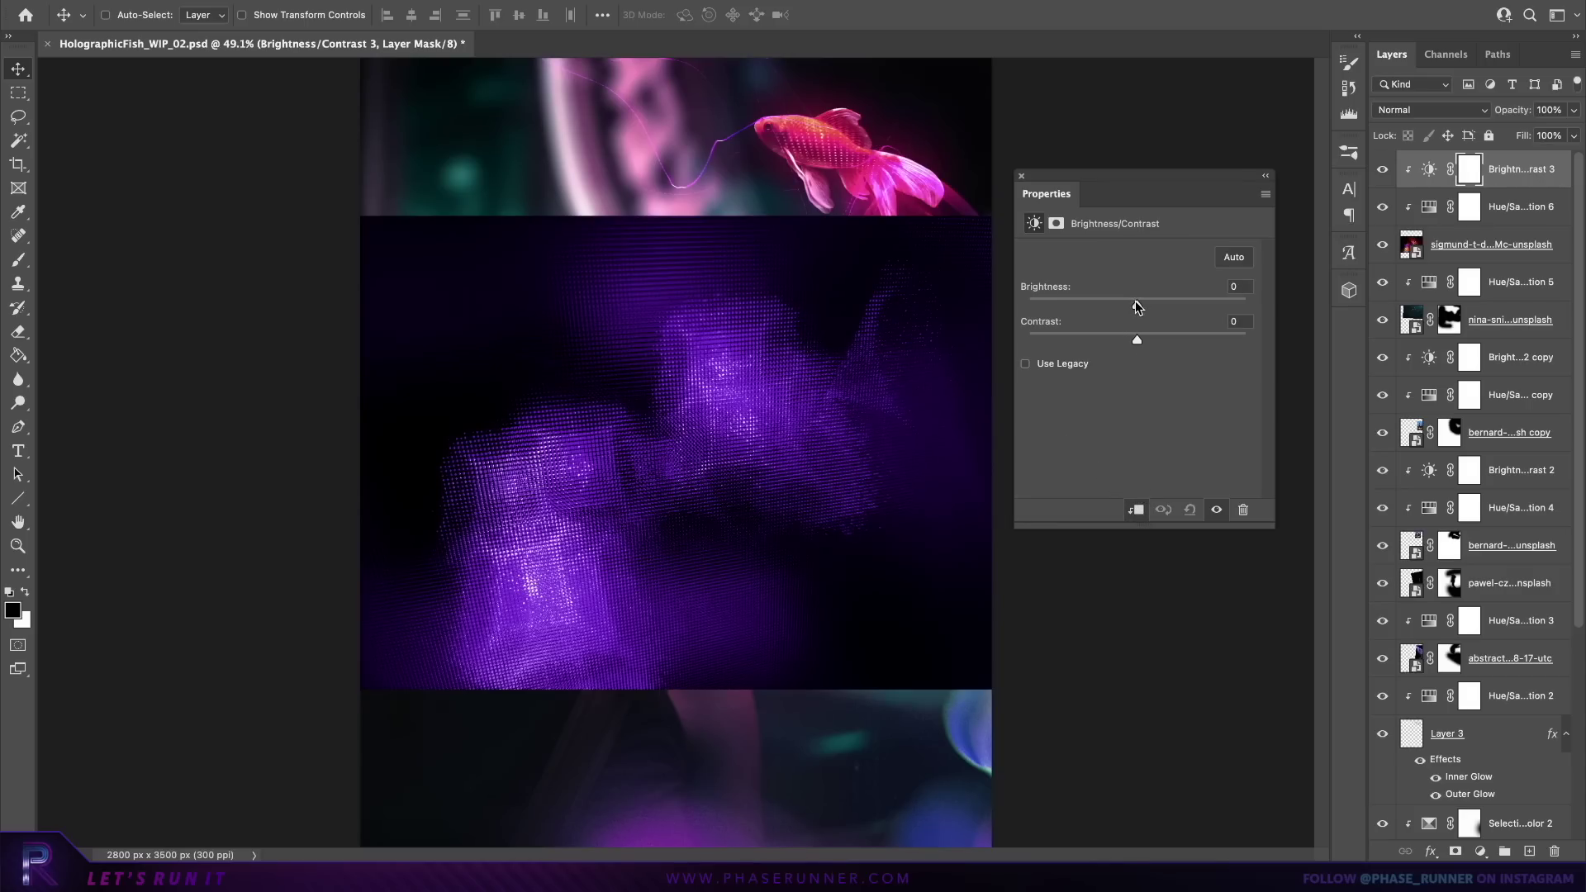
{"action": "left_click_drag", "start_coordinate": [1136, 304], "coordinate": [1067, 306]}
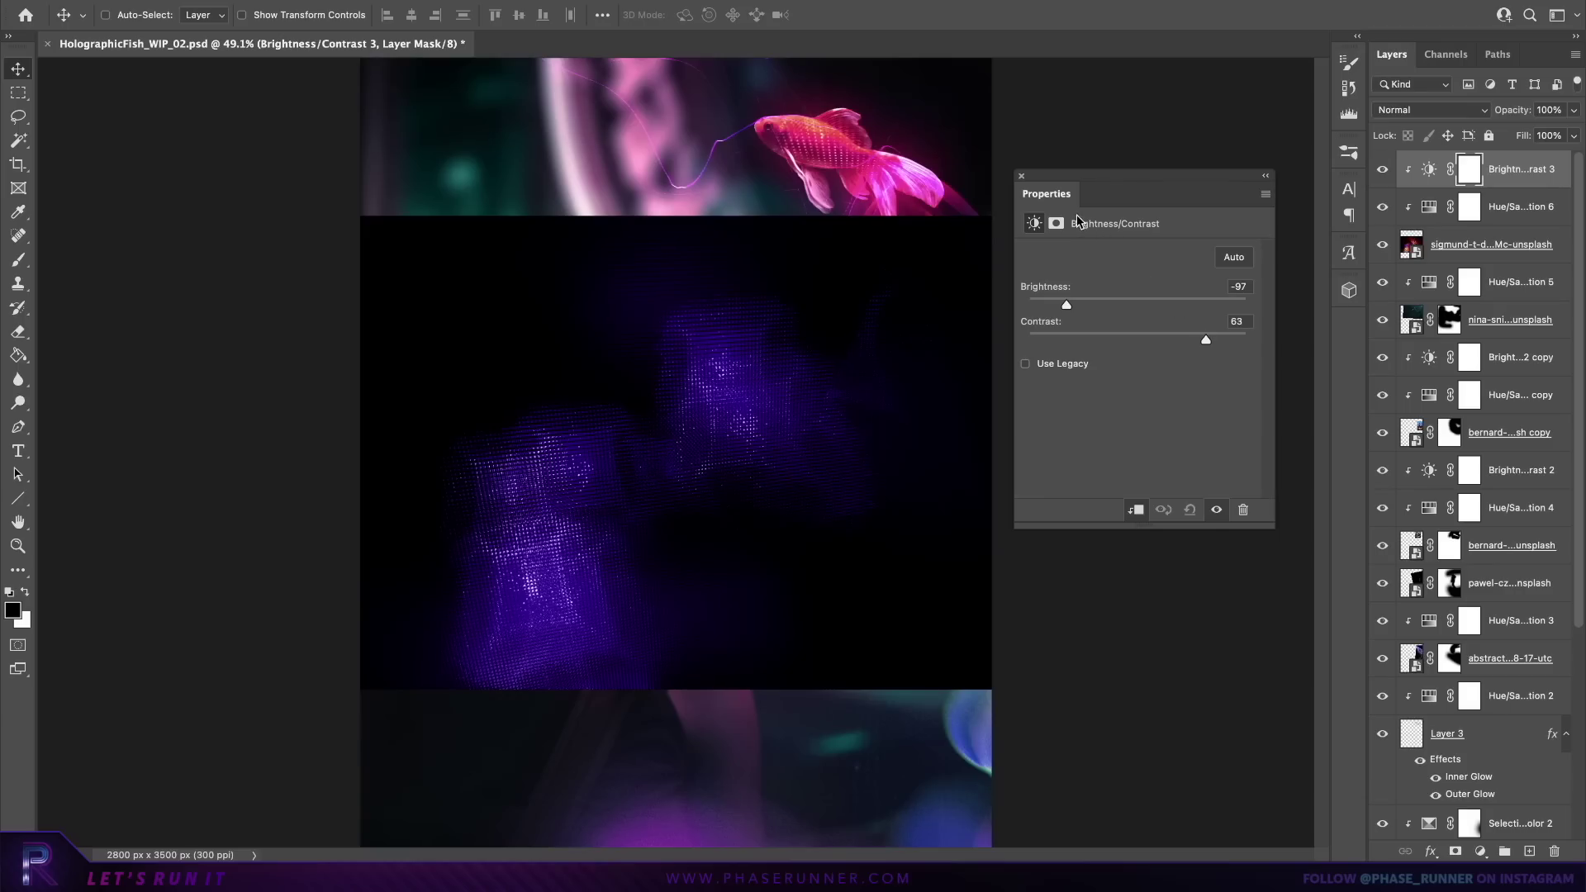
{"action": "left_click", "coordinate": [1022, 179]}
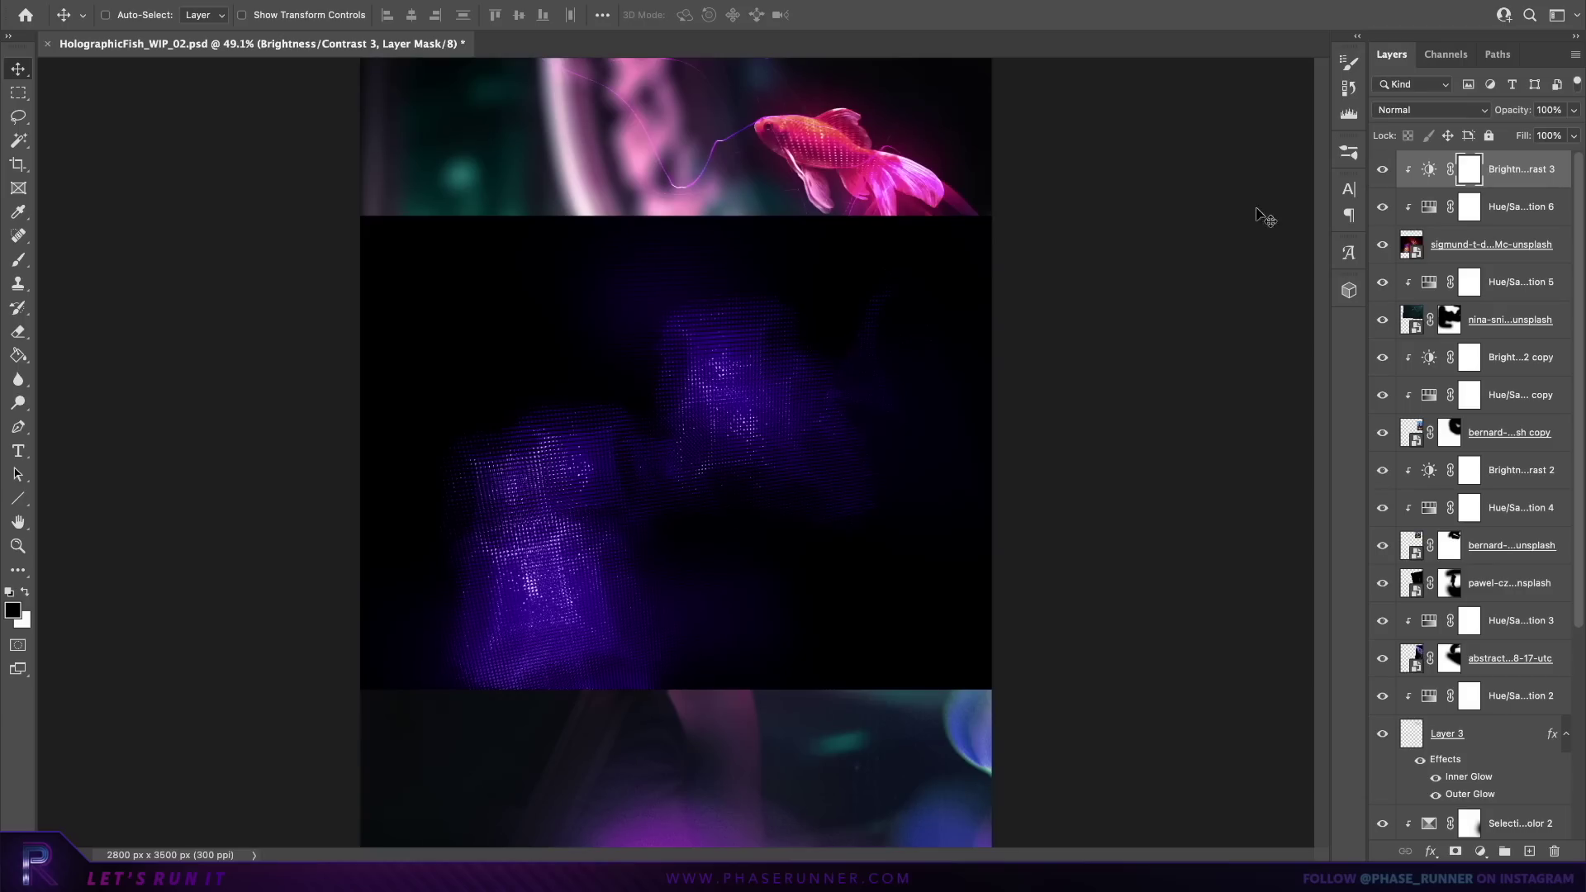
Step: Set the LED dot image layer's blend mode to Color Dodge
{"action": "left_click", "coordinate": [1492, 247]}
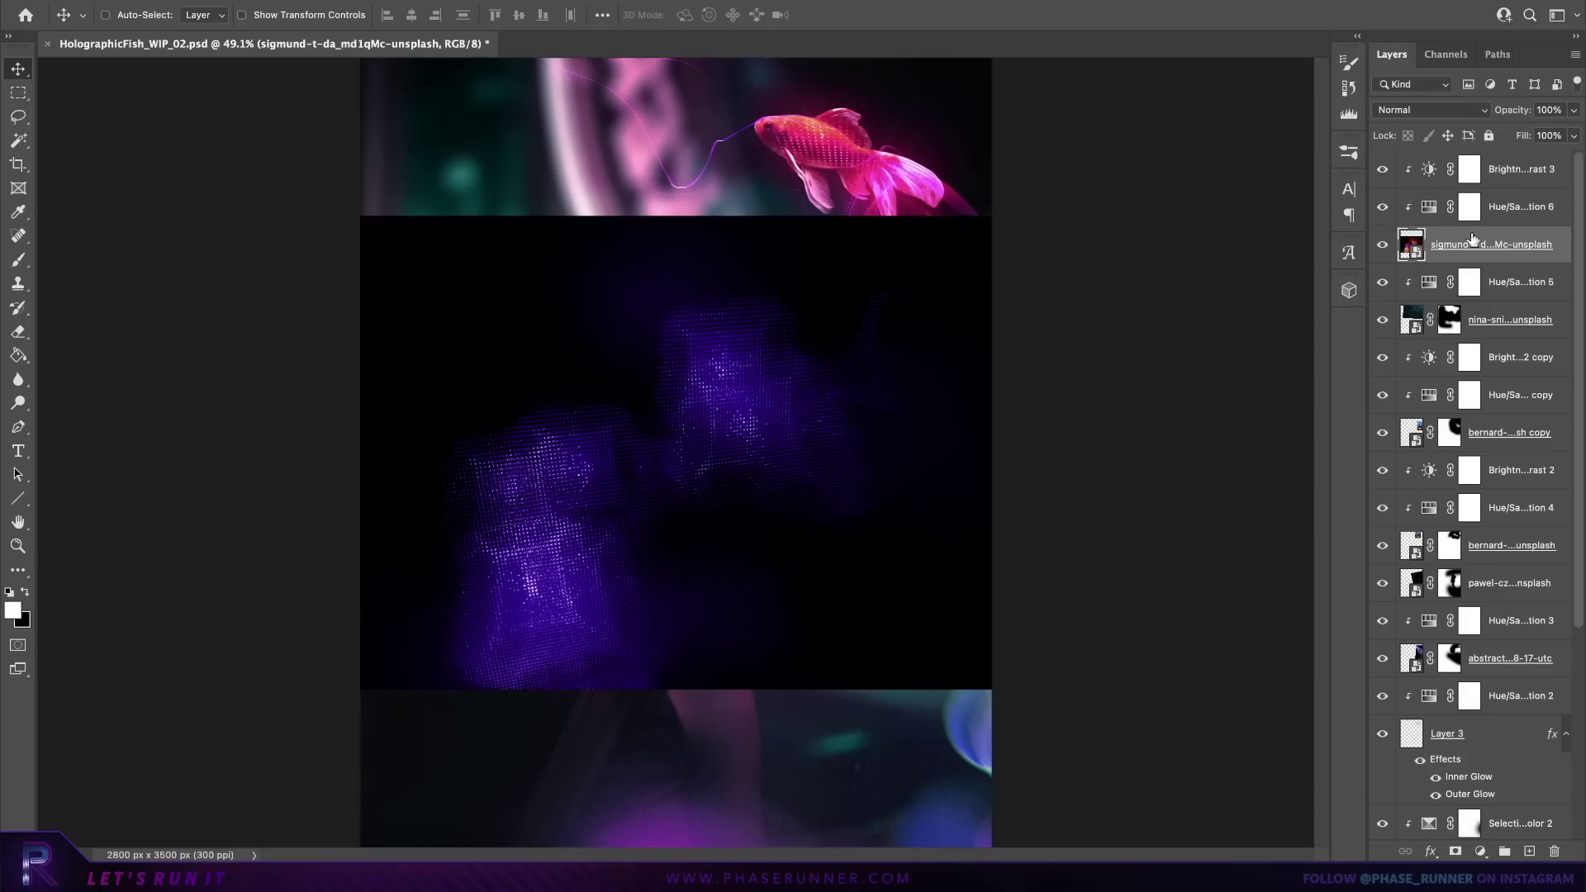
{"action": "left_click", "coordinate": [1423, 118]}
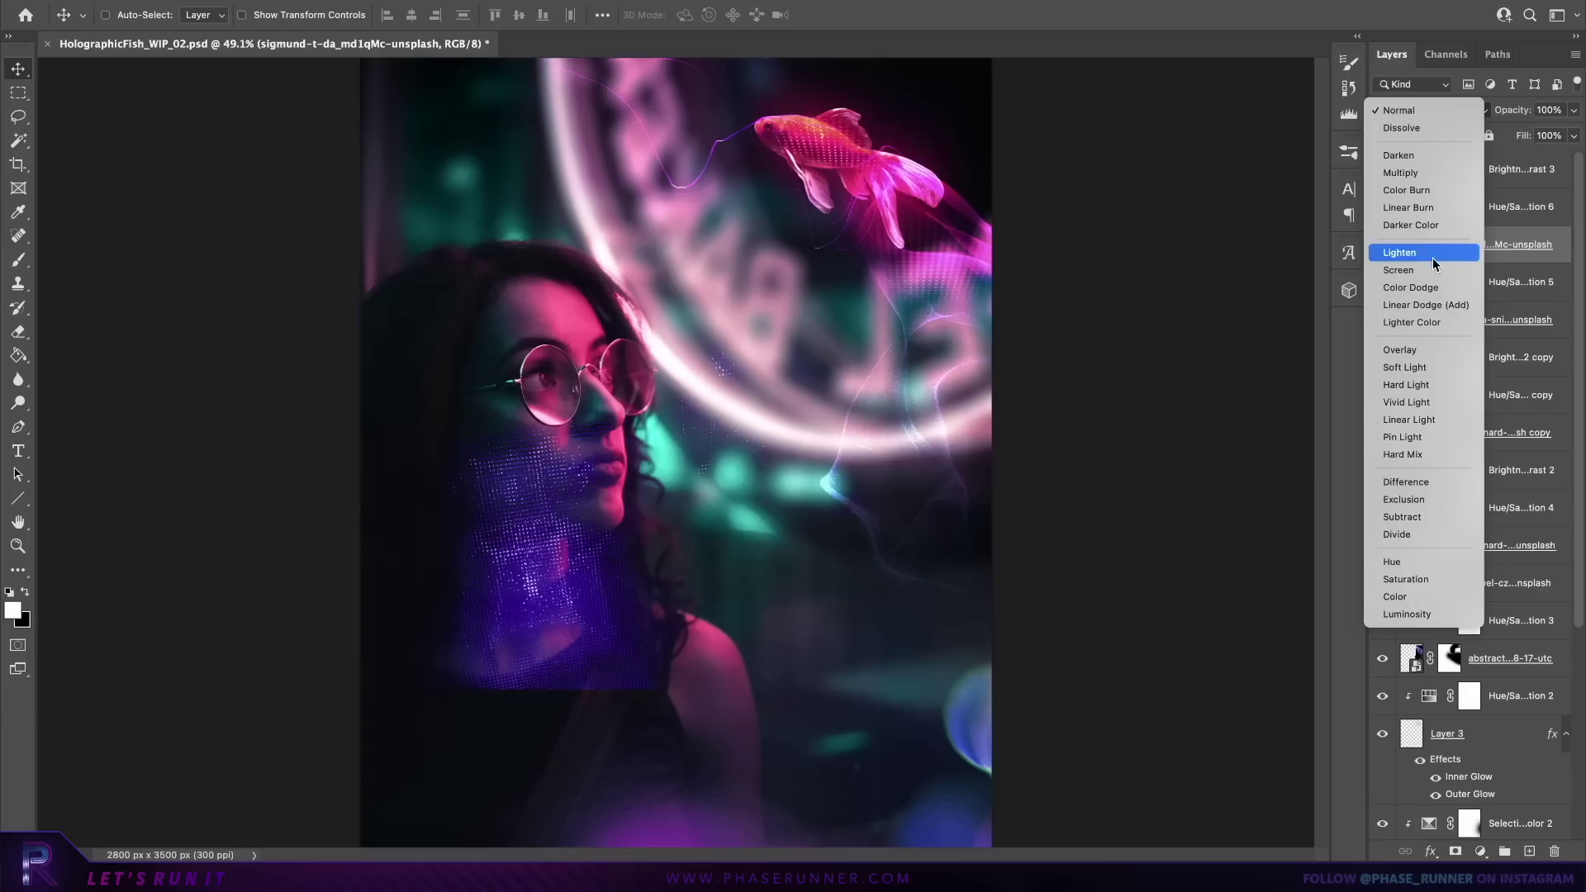
{"action": "left_click", "coordinate": [1434, 287]}
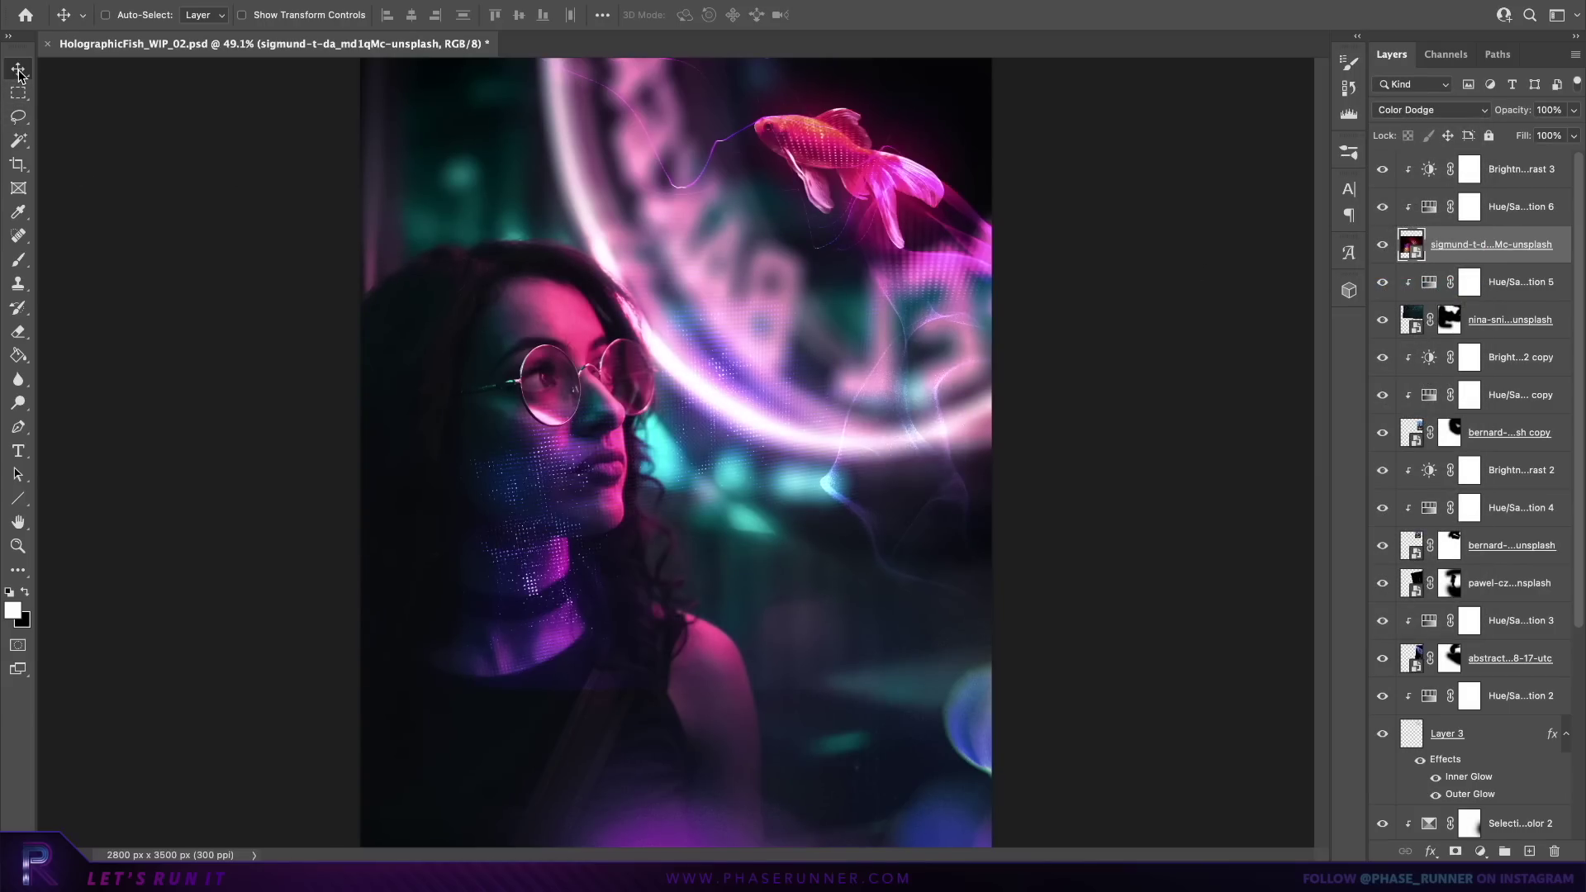
Step: Move the LED dot layer up so its dots sit around and behind the goldfish's tail
{"action": "left_click_drag", "start_coordinate": [579, 508], "coordinate": [691, 553]}
{"action": "scroll", "coordinate": [881, 231], "scroll_direction": "up", "scroll_amount": 3}
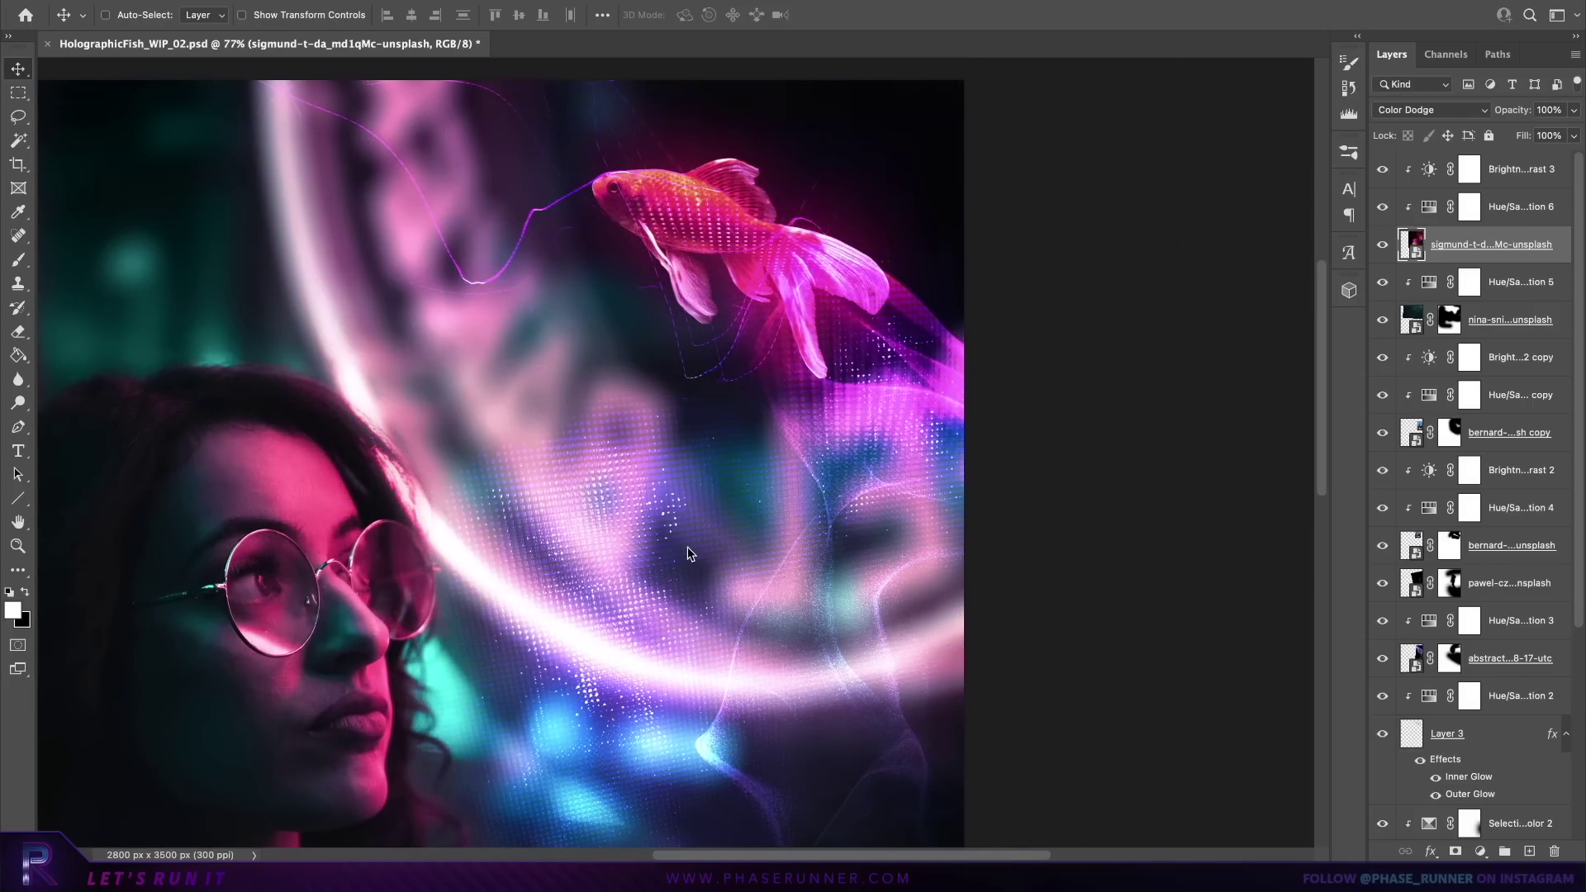
{"action": "scroll", "coordinate": [690, 554], "scroll_direction": "down", "scroll_amount": 3}
{"action": "left_click_drag", "start_coordinate": [627, 661], "coordinate": [781, 385]}
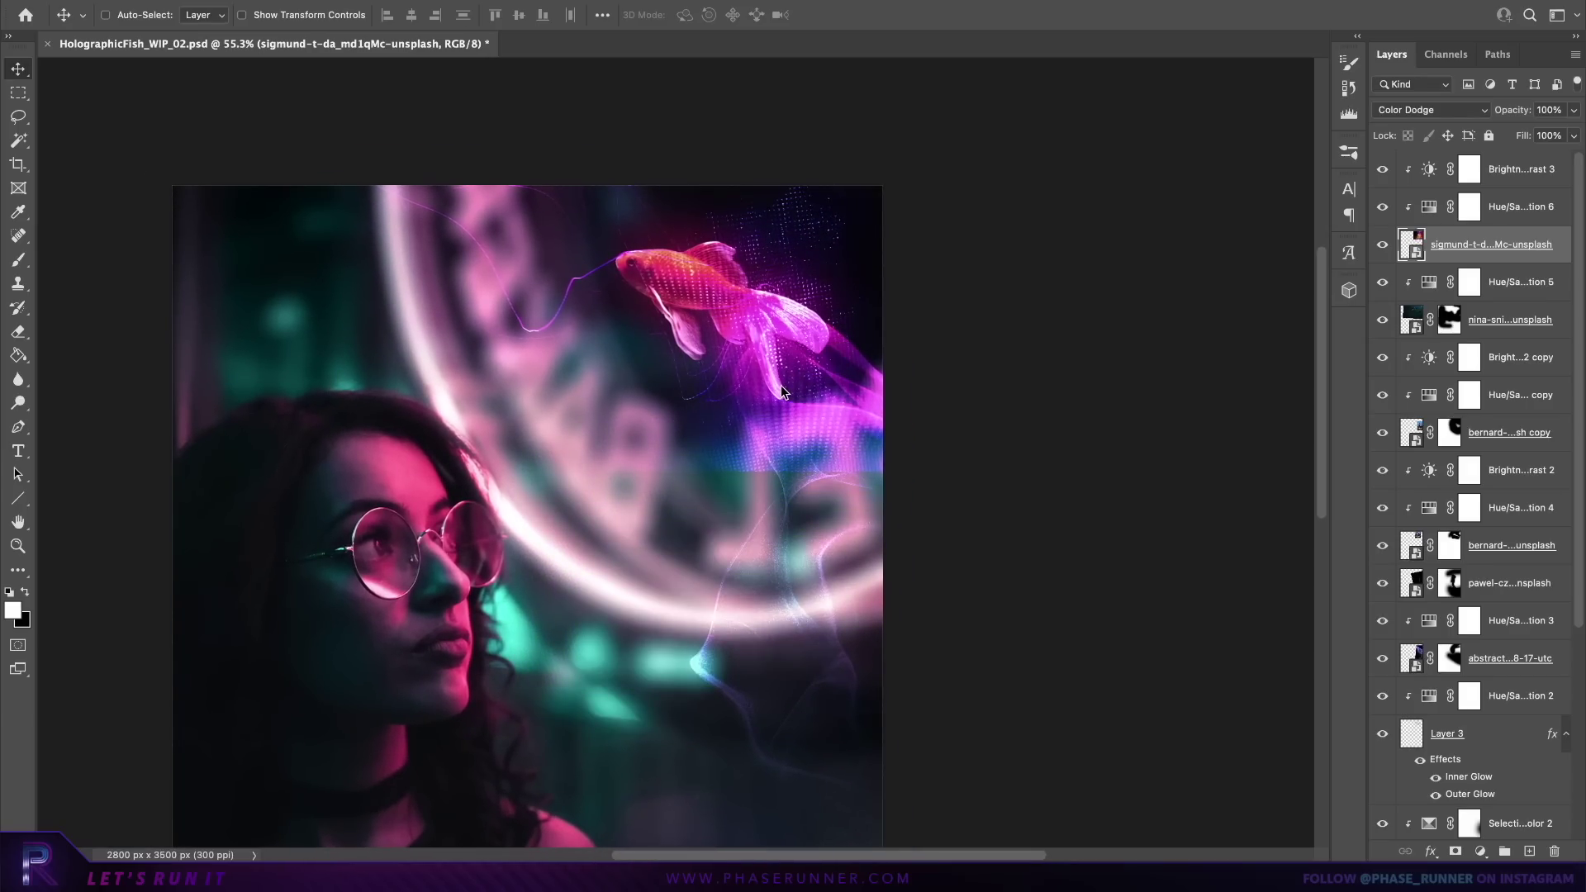
{"action": "mouse_move", "coordinate": [994, 522]}
{"action": "left_mouse_down"}
{"action": "mouse_move", "coordinate": [977, 537]}
{"action": "mouse_move", "coordinate": [994, 542]}
{"action": "mouse_move", "coordinate": [981, 531]}
{"action": "left_mouse_up"}
{"action": "scroll", "coordinate": [981, 532], "scroll_direction": "up", "scroll_amount": 3}
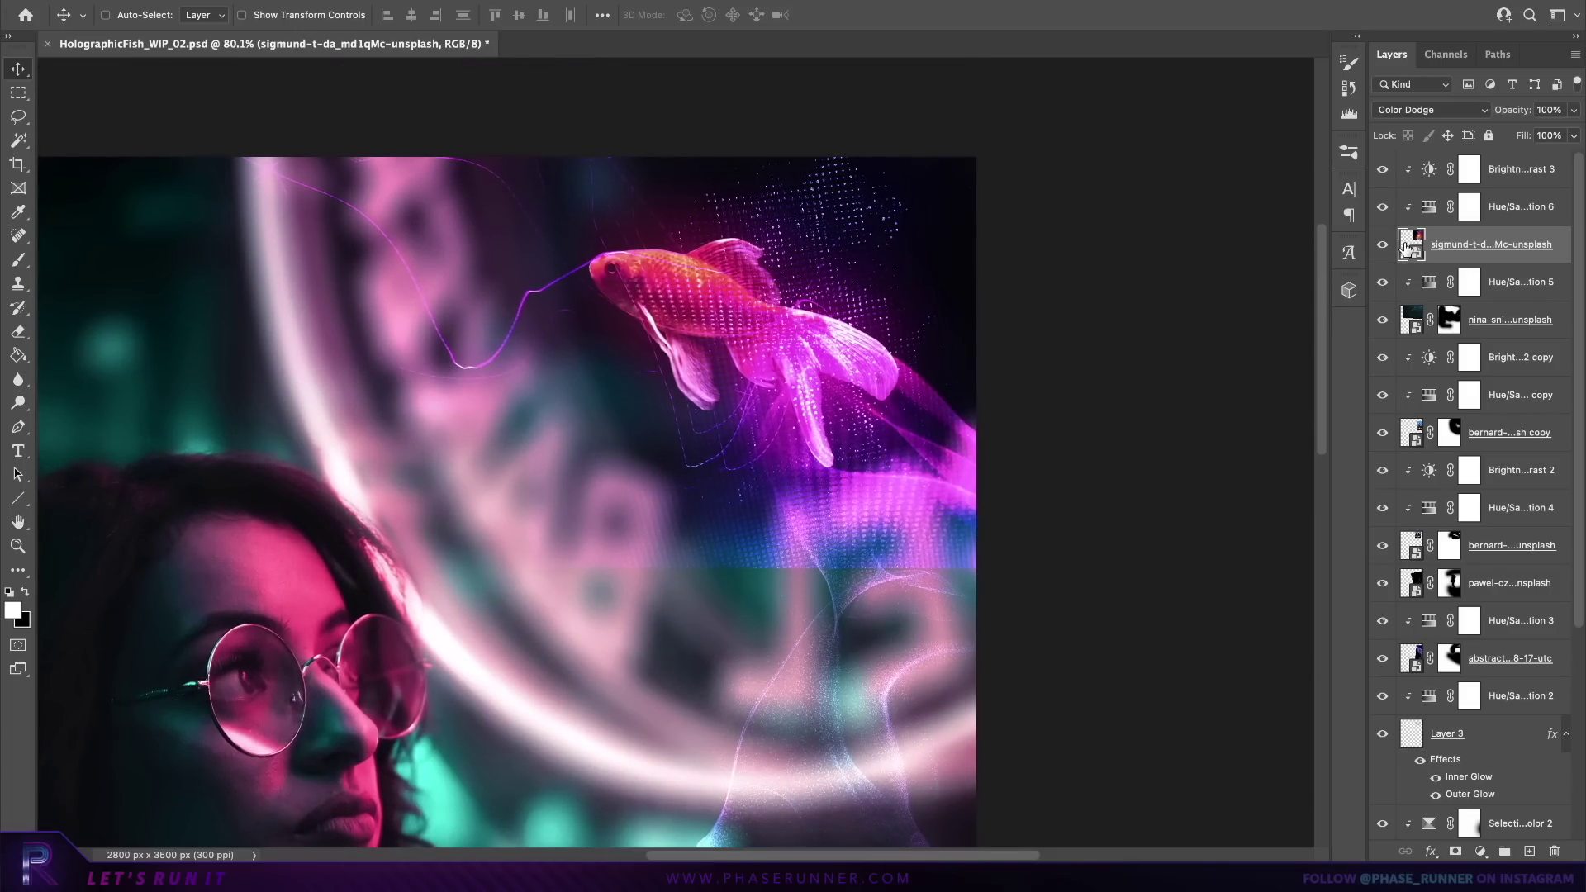
Step: Add a mask to the LED dot layer and paint black with 700 and 1000 px brushes, hiding its hard edge and the dots over the fish
{"action": "left_click", "coordinate": [1455, 853]}
{"action": "left_click", "coordinate": [20, 261]}
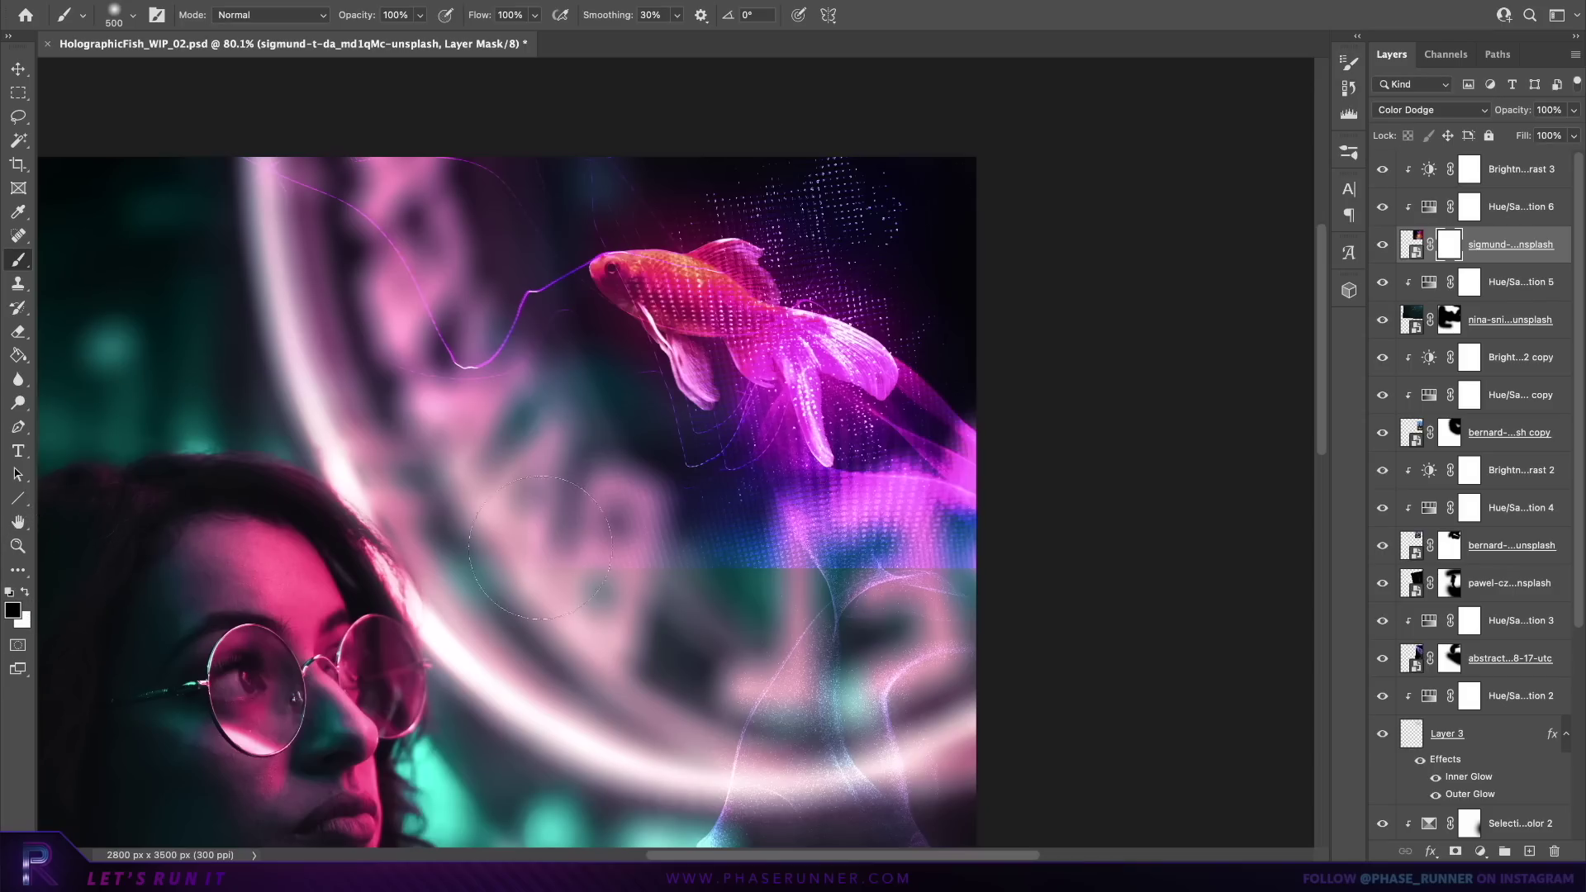
{"action": "key", "text": "bracketright"}
{"action": "key", "text": "bracketright"}
{"action": "left_click_drag", "start_coordinate": [774, 508], "coordinate": [818, 447]}
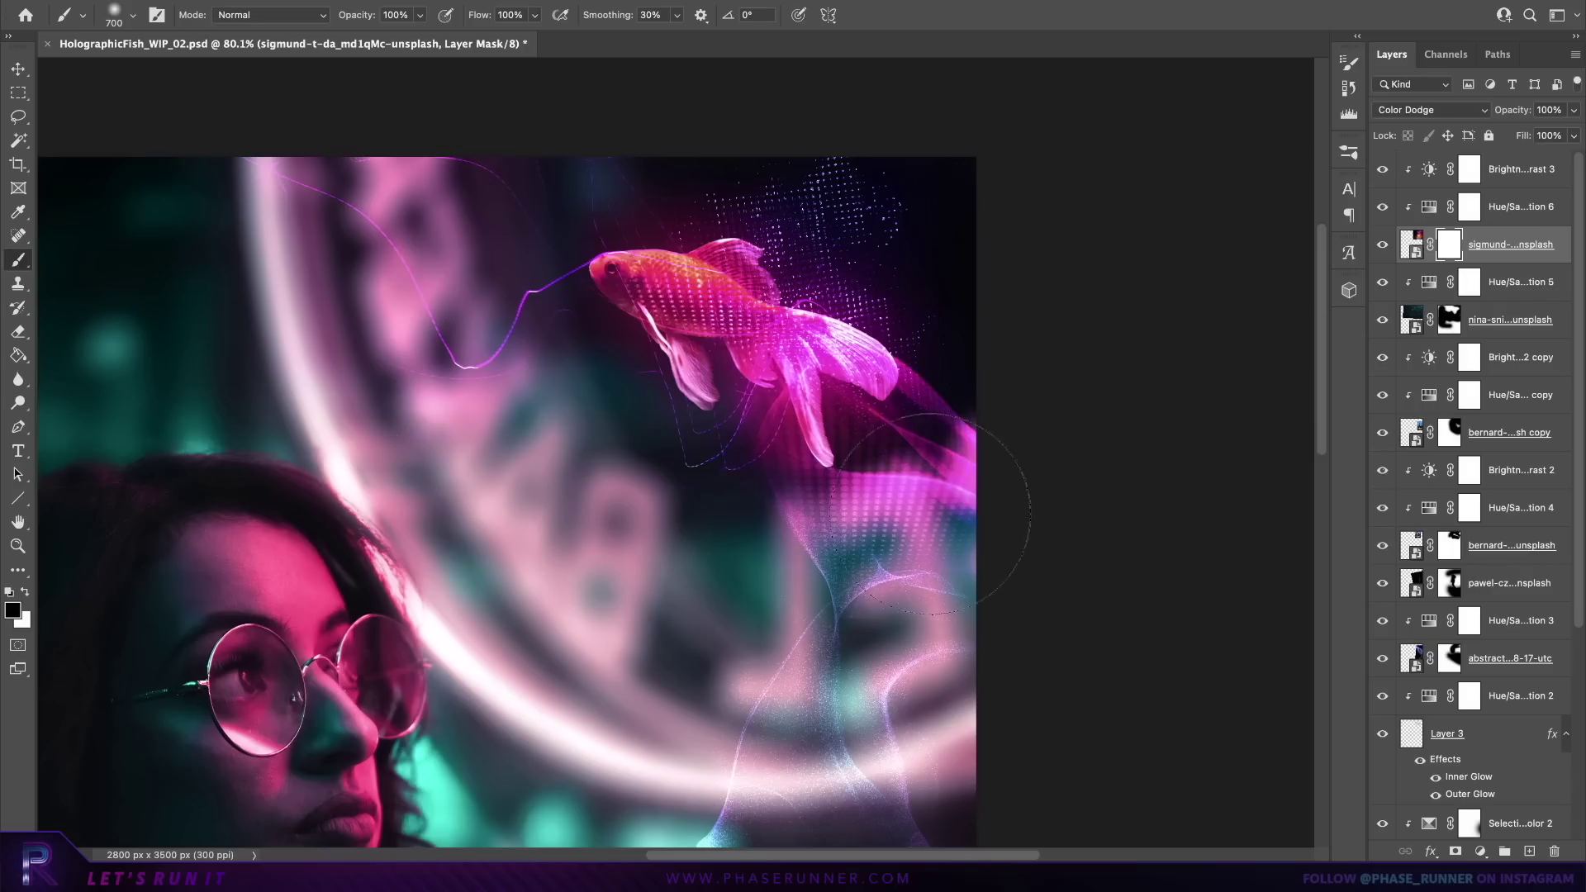
{"action": "scroll", "coordinate": [712, 461], "scroll_direction": "down", "scroll_amount": 2}
{"action": "key", "text": "bracketright"}
{"action": "key", "text": "bracketright"}
{"action": "key", "text": "bracketright"}
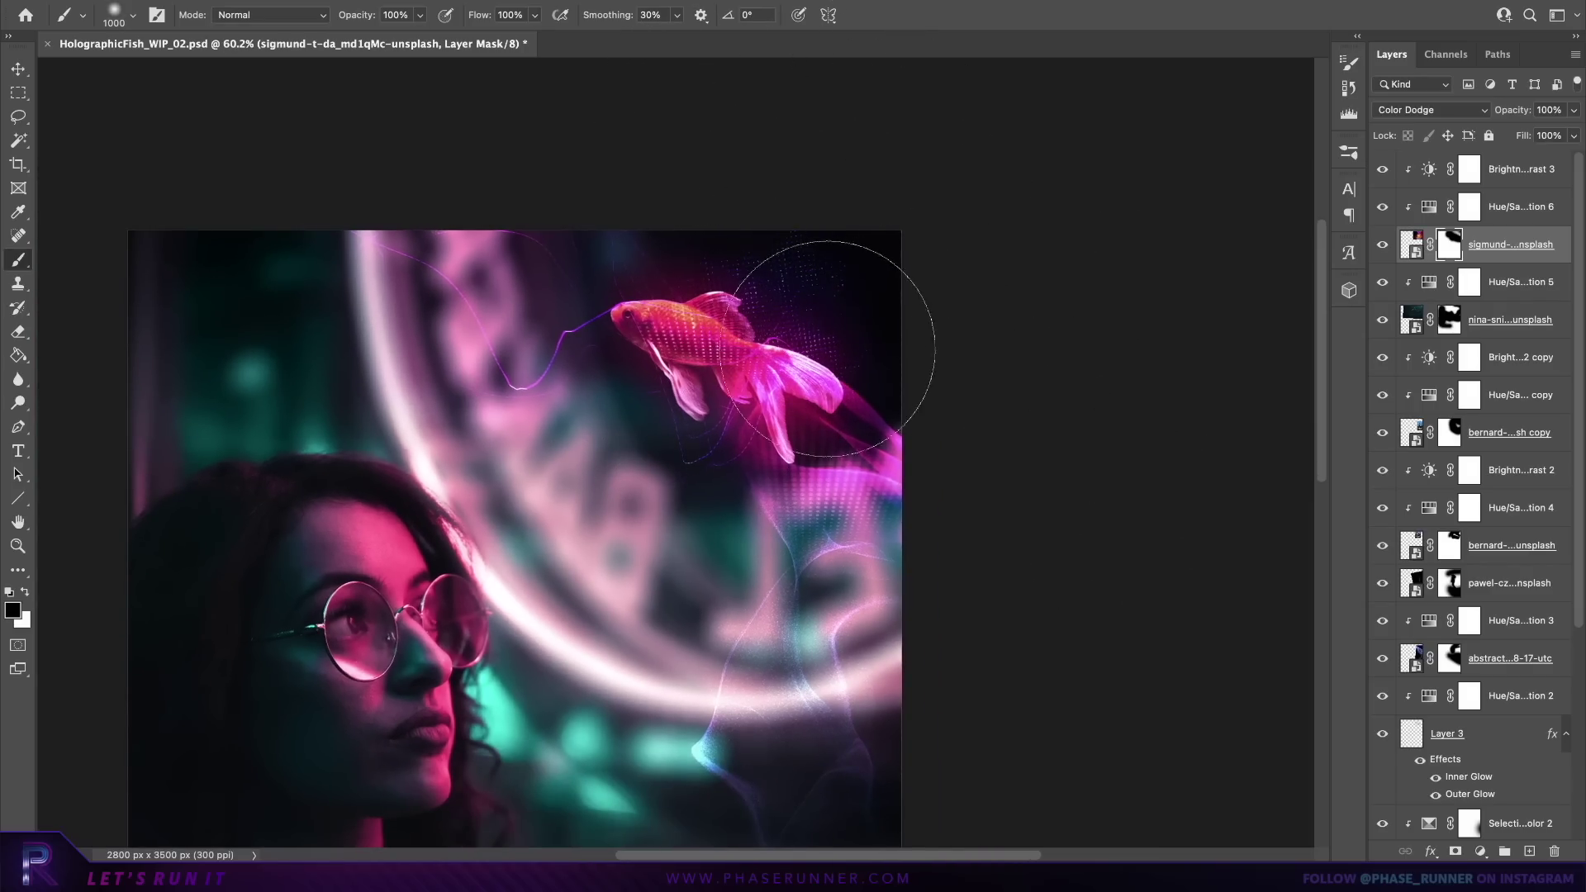
Step: Switch to a white 500 px brush and restore some of the masked LED dots above the goldfish's tail
{"action": "scroll", "coordinate": [826, 349], "scroll_direction": "down", "scroll_amount": 2}
{"action": "scroll", "coordinate": [827, 349], "scroll_direction": "left", "scroll_amount": 1}
{"action": "key", "text": "x"}
{"action": "key", "text": "bracketleft"}
{"action": "key", "text": "bracketleft"}
{"action": "key", "text": "bracketleft"}
{"action": "key", "text": "bracketleft"}
{"action": "key", "text": "bracketleft"}
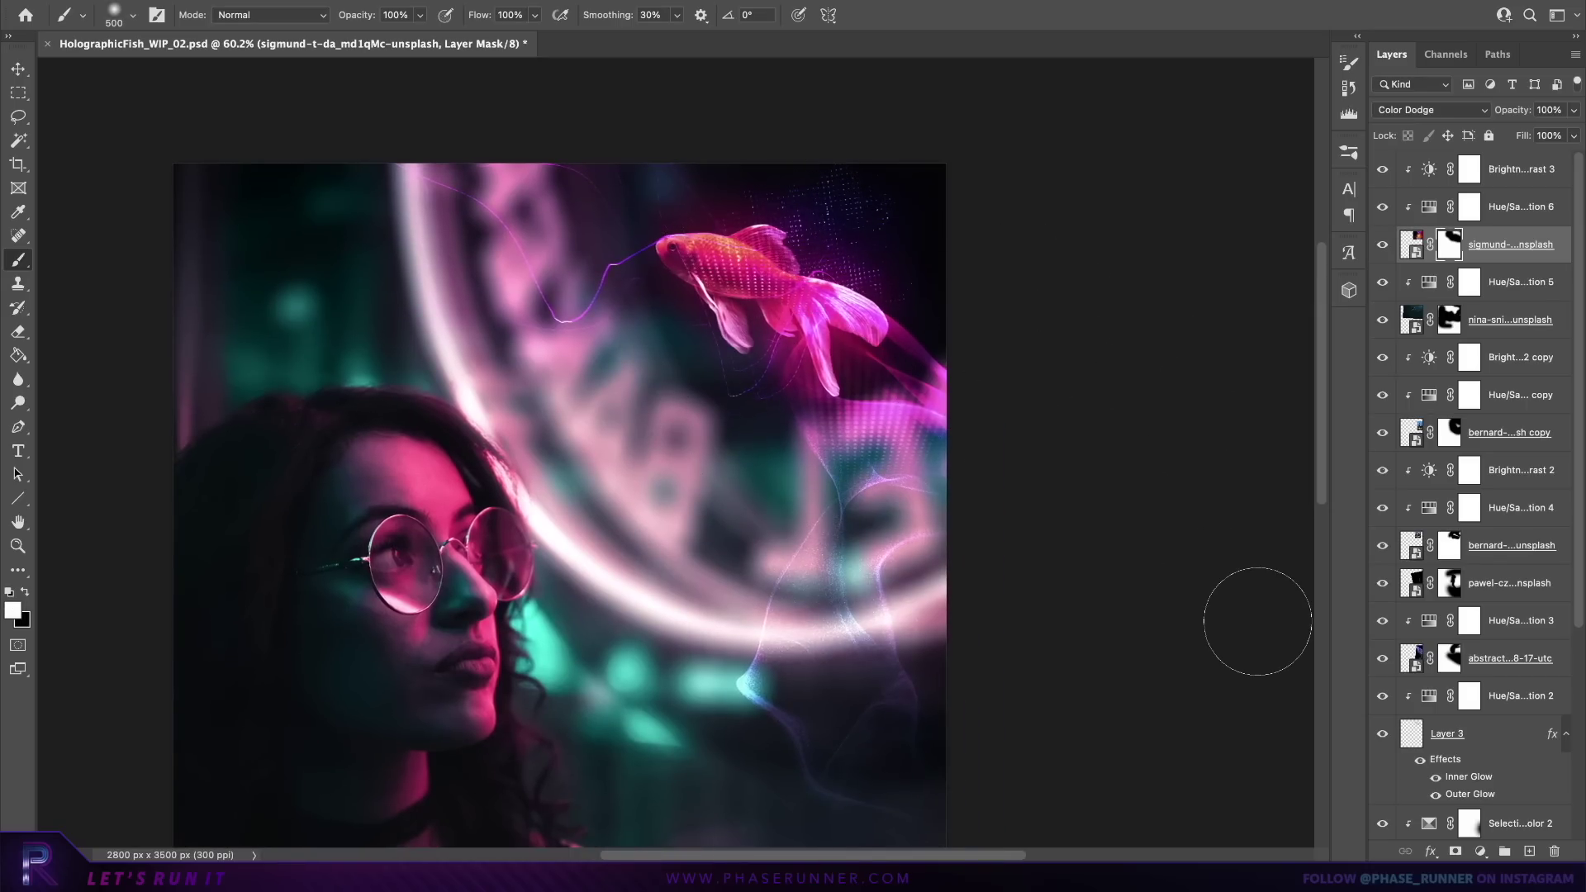
{"action": "scroll", "coordinate": [1122, 641], "scroll_direction": "down", "scroll_amount": 2}
{"action": "scroll", "coordinate": [1125, 641], "scroll_direction": "up", "scroll_amount": 1}
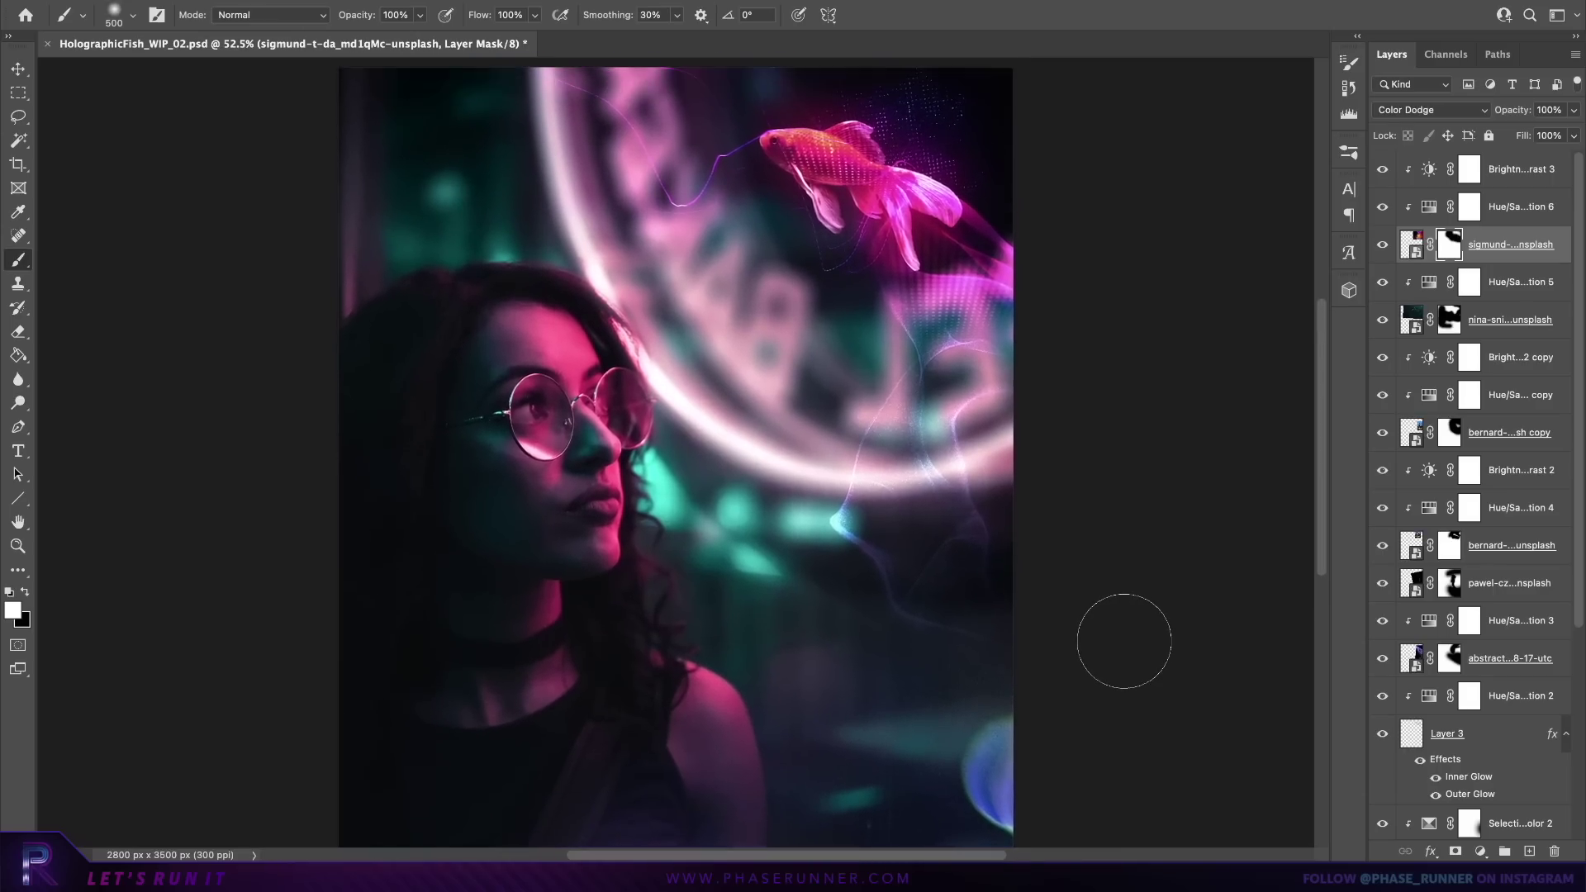
{"action": "scroll", "coordinate": [1125, 641], "scroll_direction": "up", "scroll_amount": 1}
{"action": "scroll", "coordinate": [1124, 641], "scroll_direction": "down", "scroll_amount": 1}
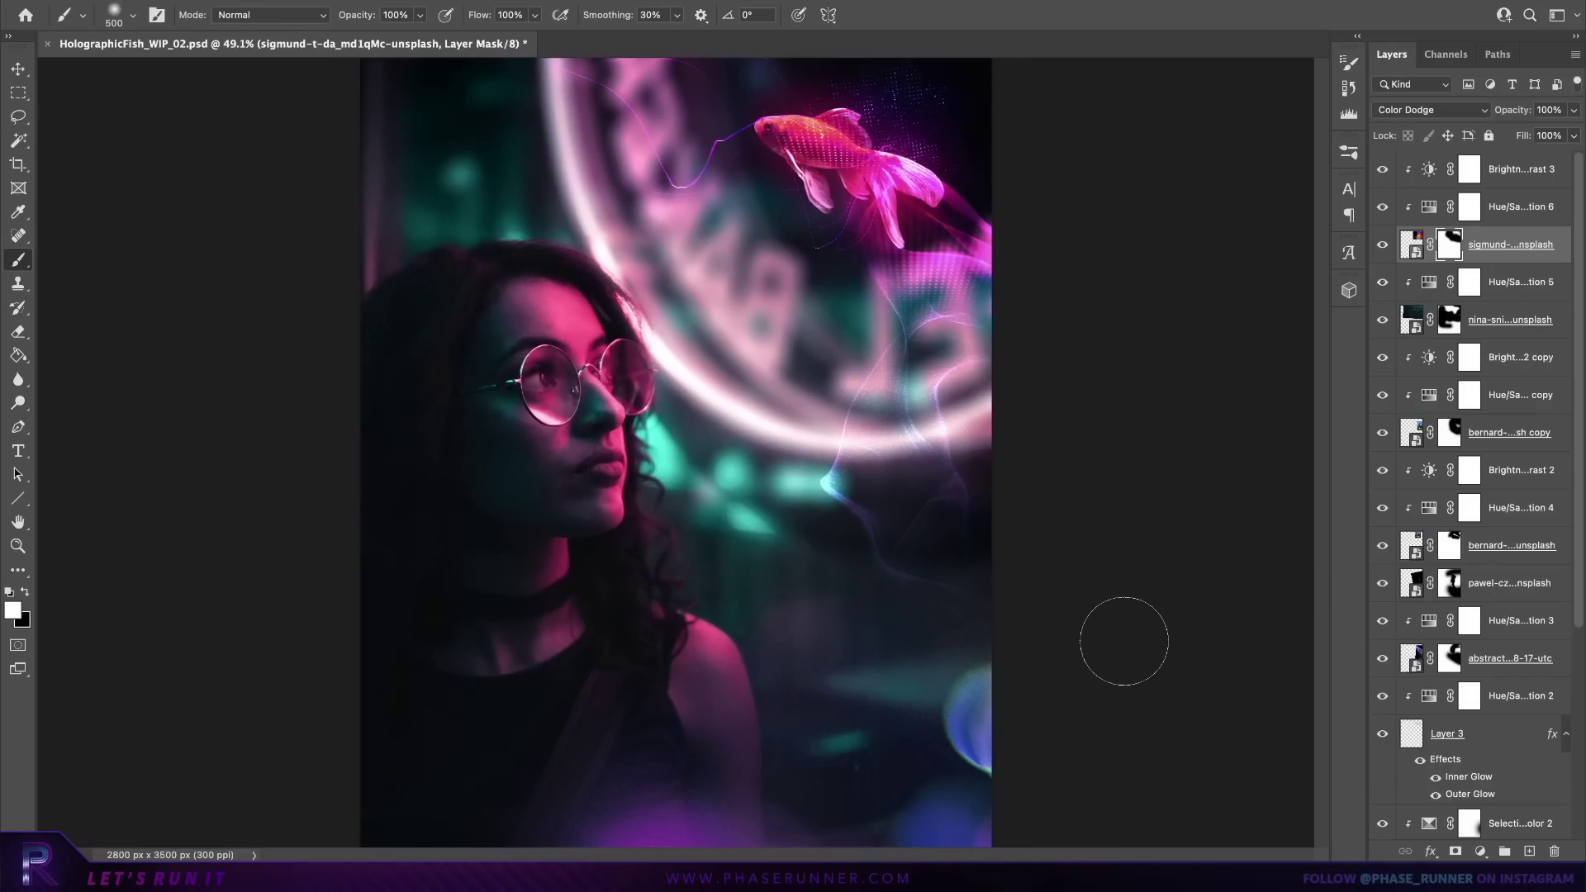
Step: Lower the LED dot layer's opacity to 80% and target the layer's image instead of its mask
{"action": "left_click", "coordinate": [20, 71]}
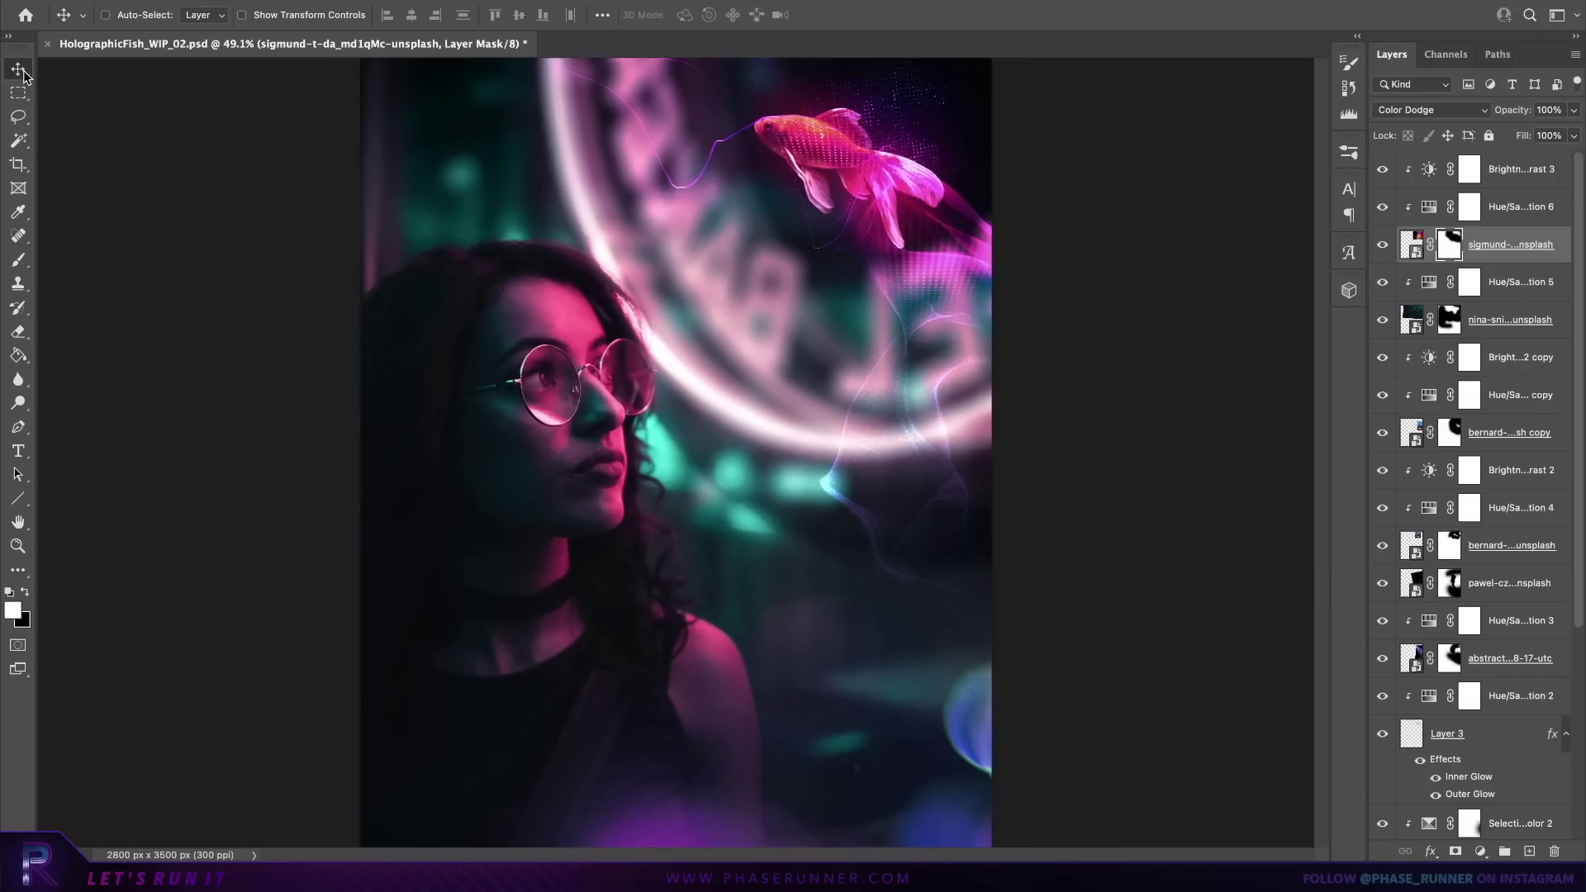
{"action": "key", "text": "8"}
{"action": "key", "text": "ctrl+2"}
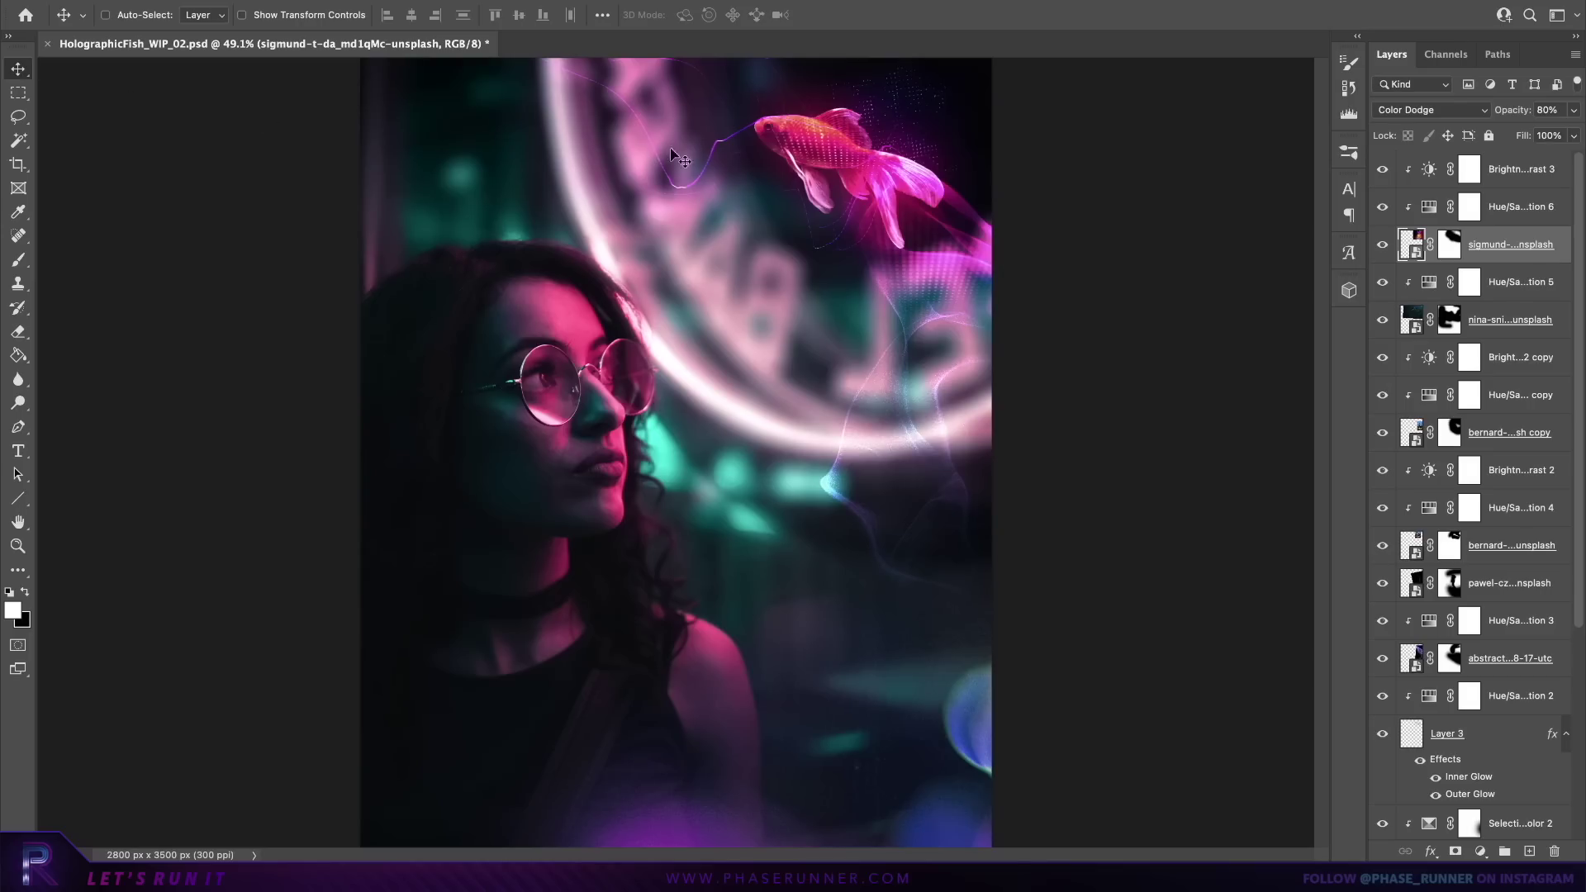
Step: Add a solid color fill layer in dark magenta #260018 above the topmost Brightness/Contrast adjustment layer
{"action": "left_click", "coordinate": [1511, 171]}
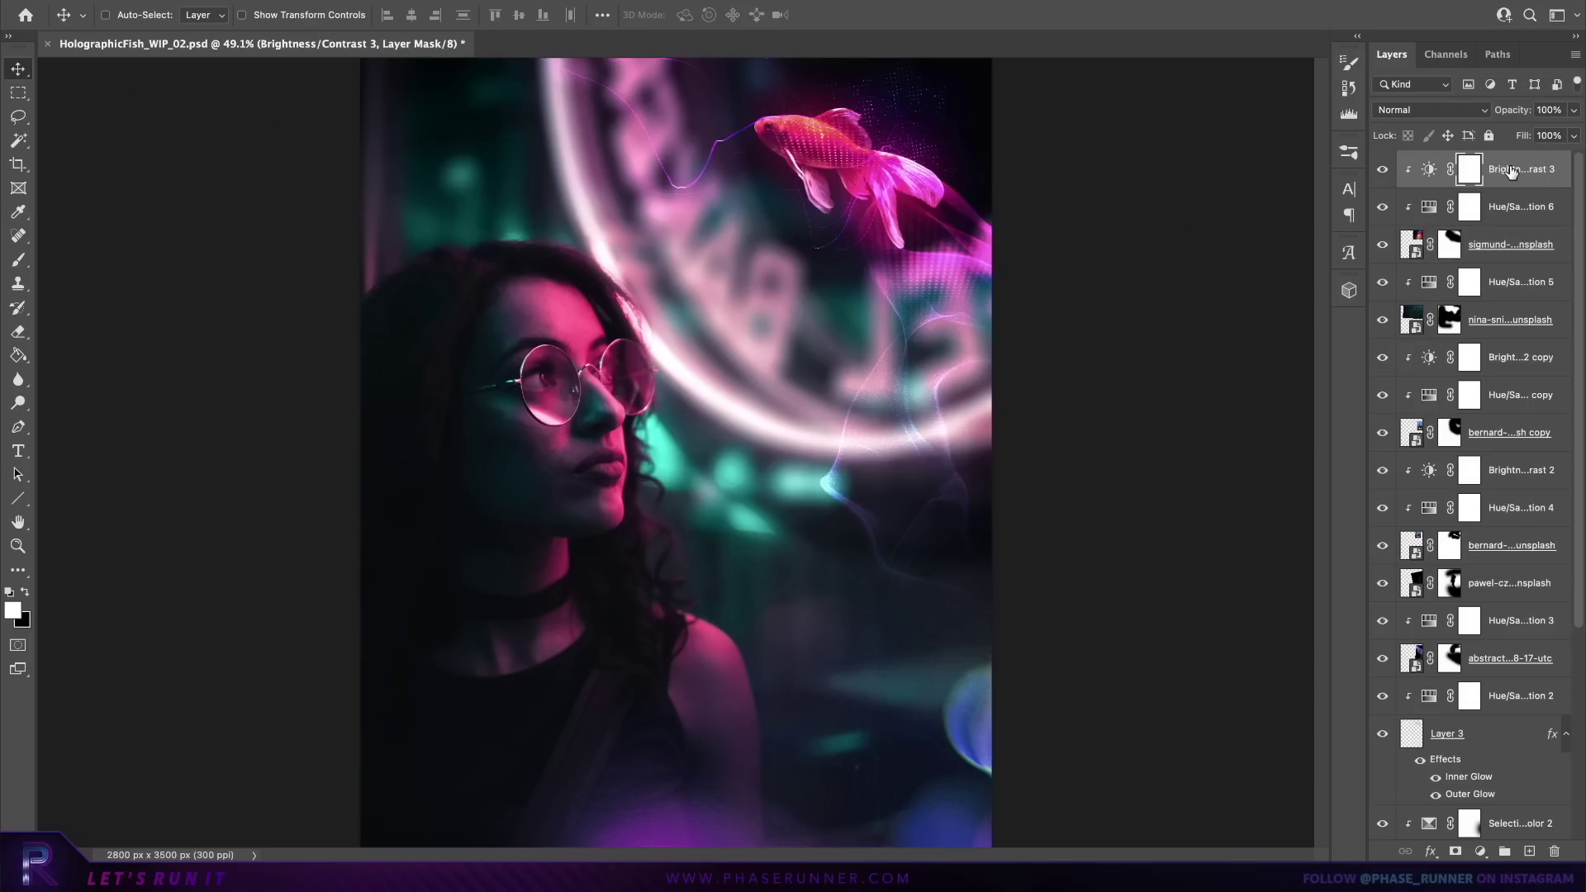
{"action": "left_click", "coordinate": [276, 0]}
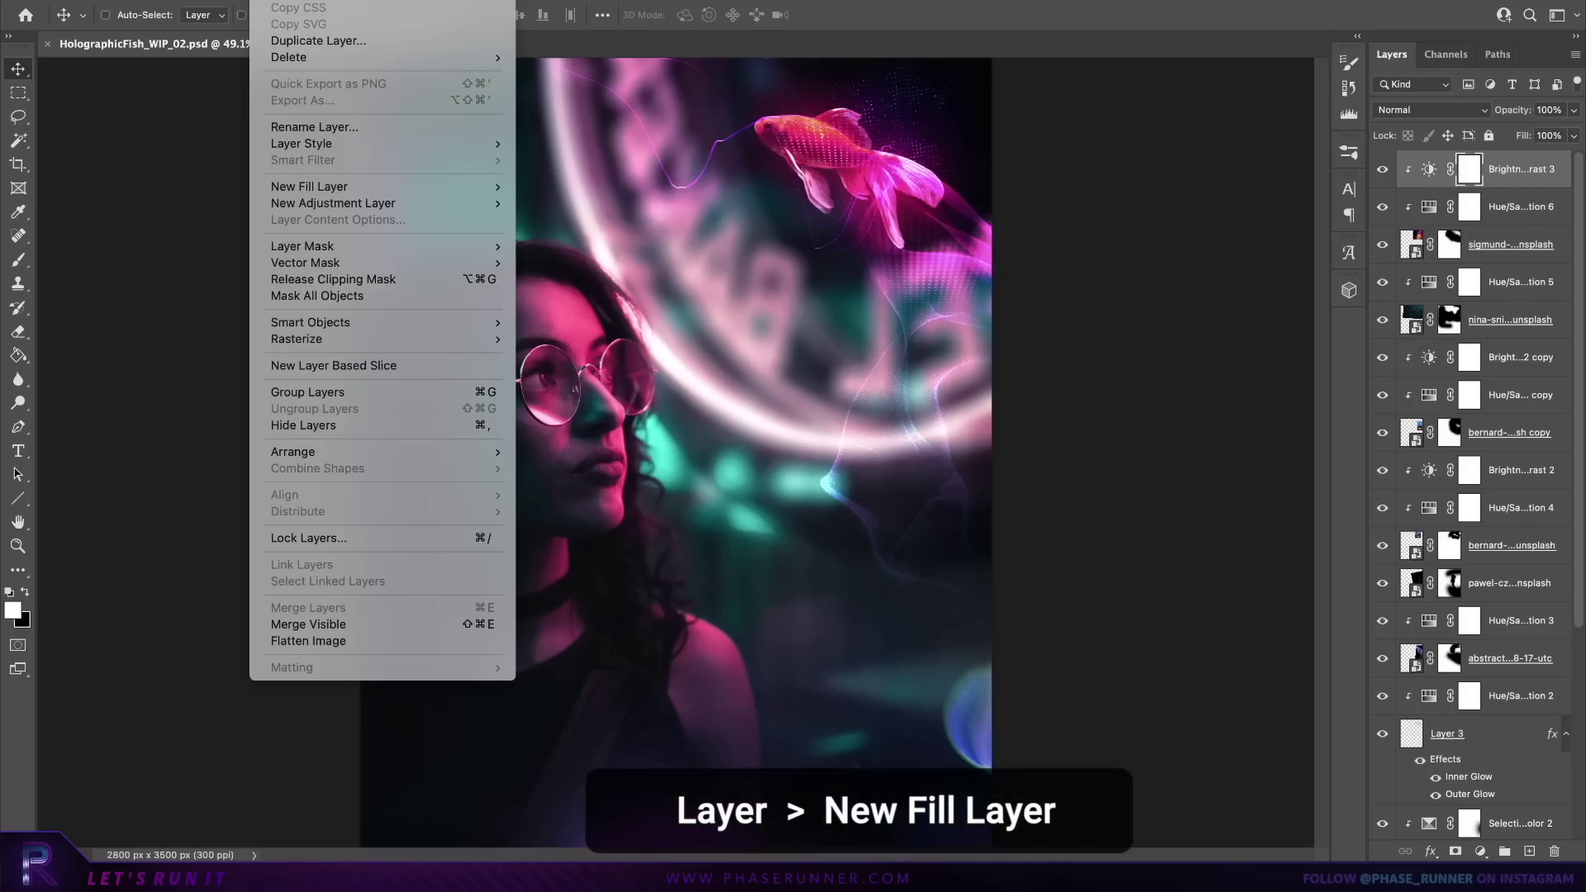
{"action": "mouse_move", "coordinate": [454, 187]}
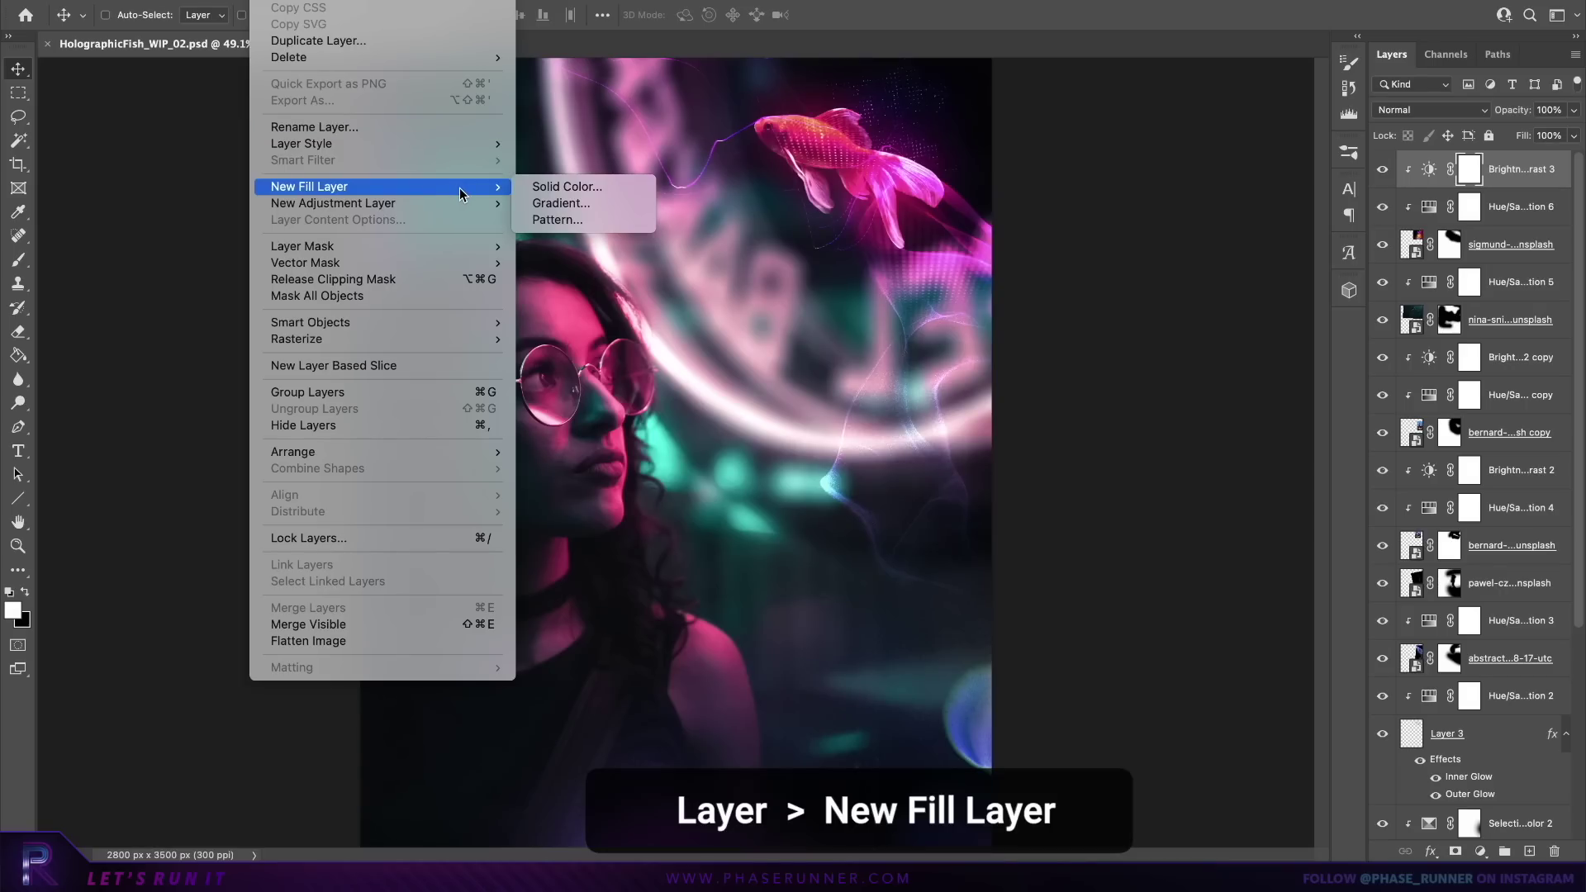
{"action": "left_click", "coordinate": [590, 185]}
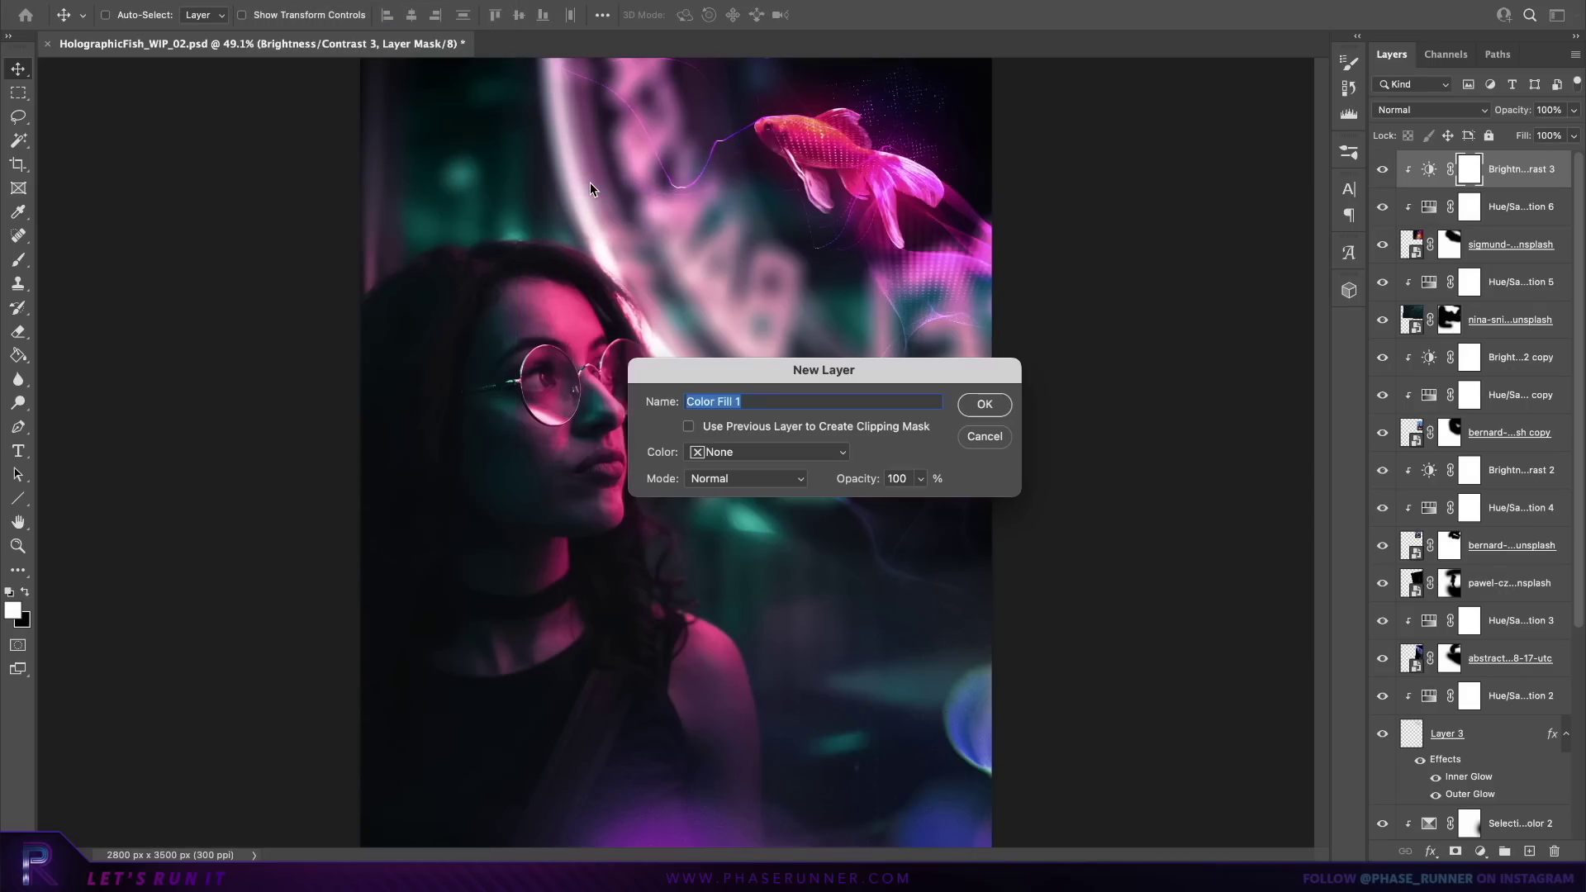
{"action": "left_click", "coordinate": [984, 406]}
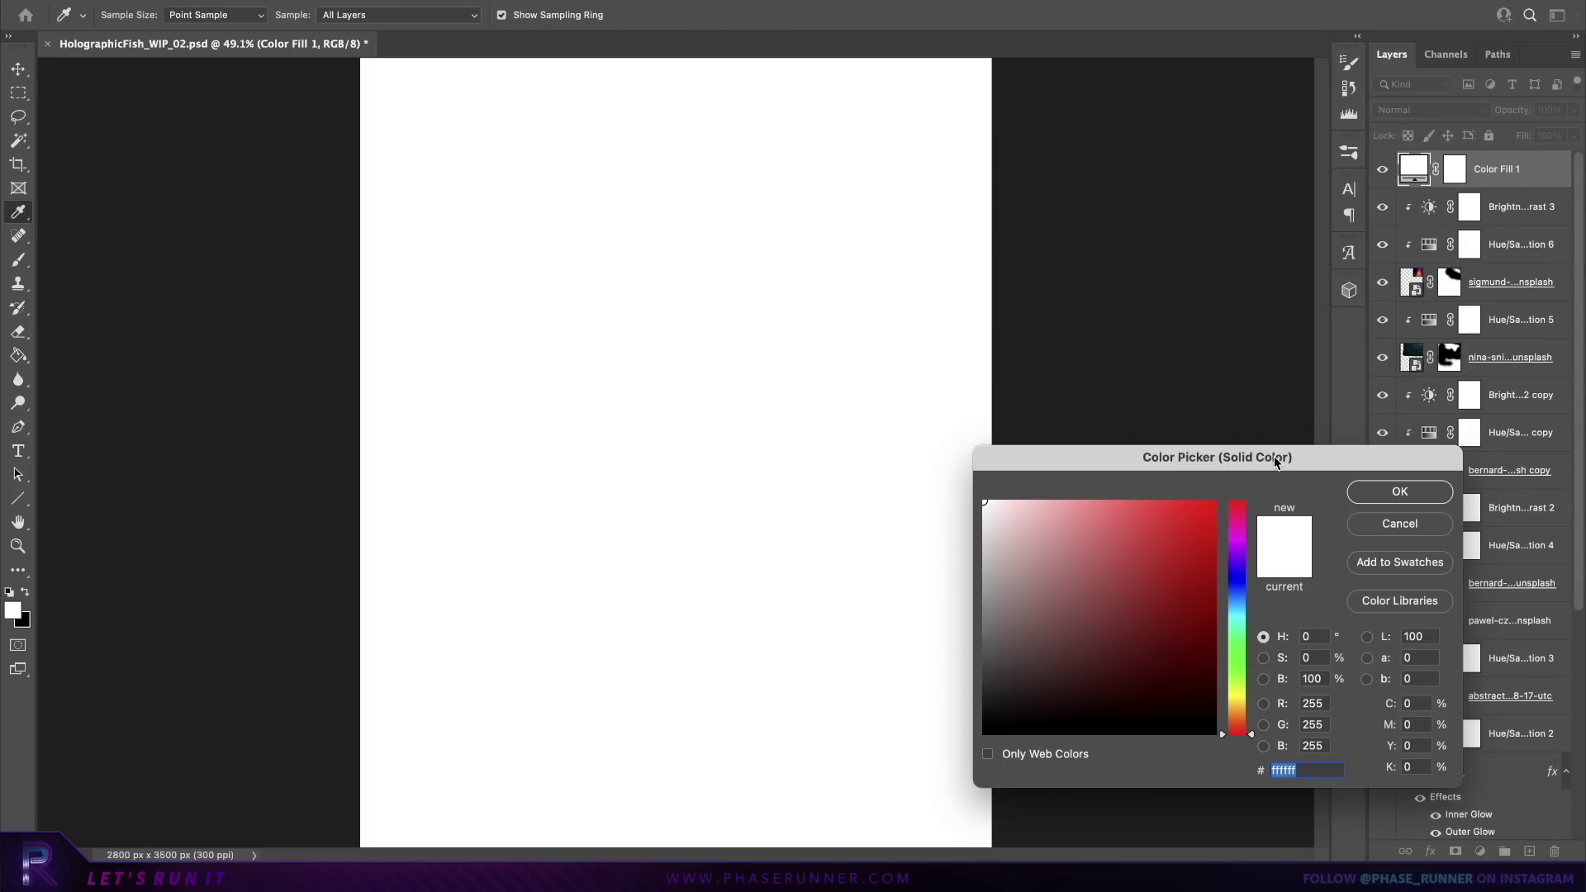
{"action": "left_click_drag", "start_coordinate": [1274, 456], "coordinate": [1203, 350]}
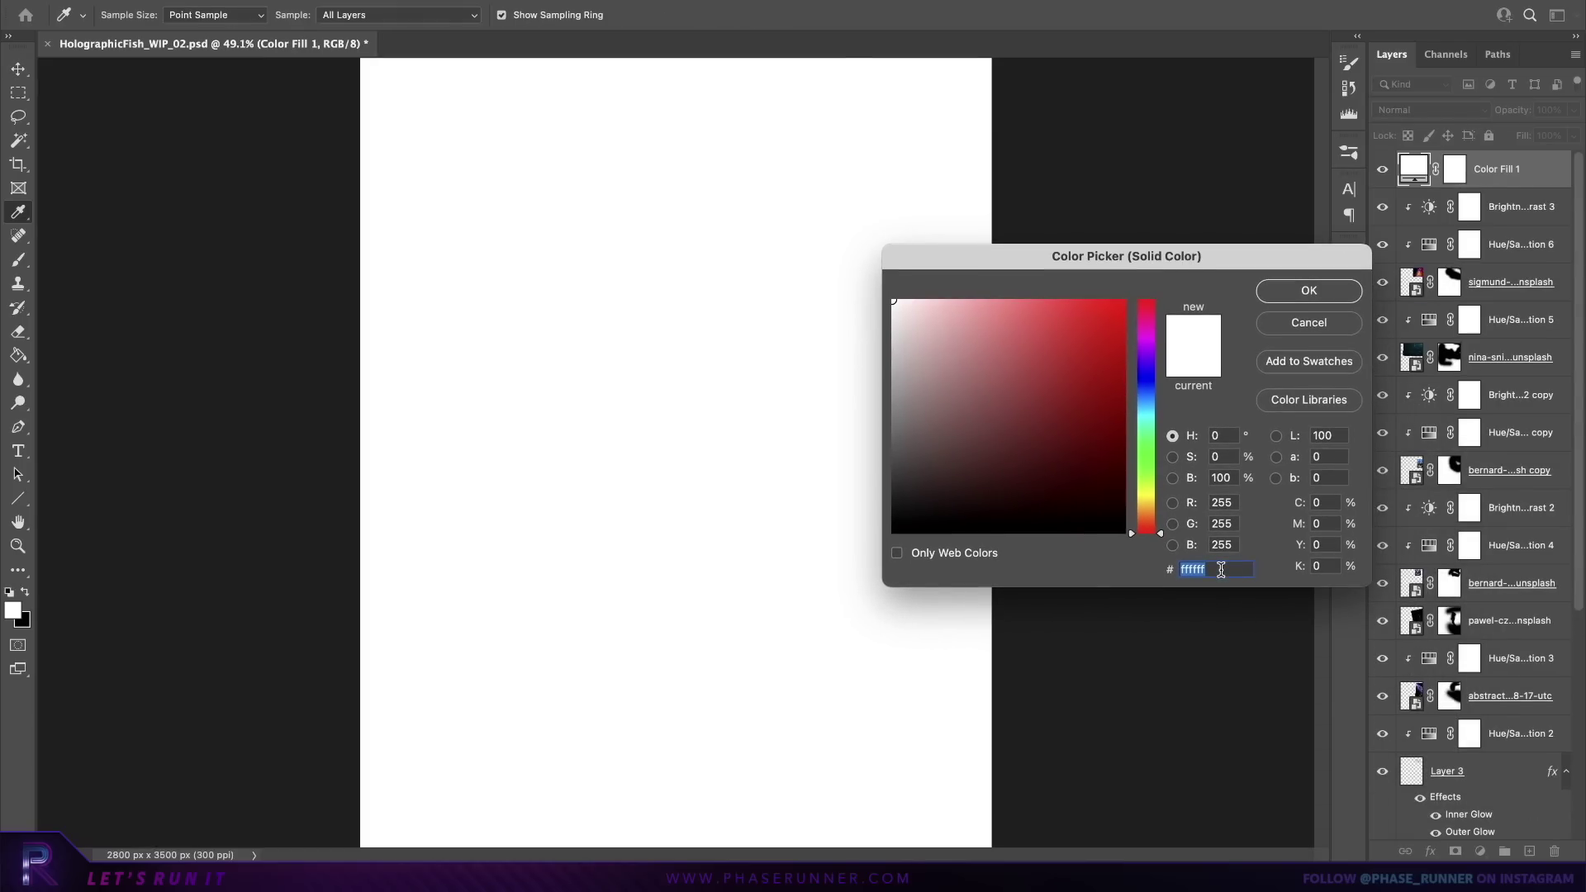
{"action": "type", "text": "26"}
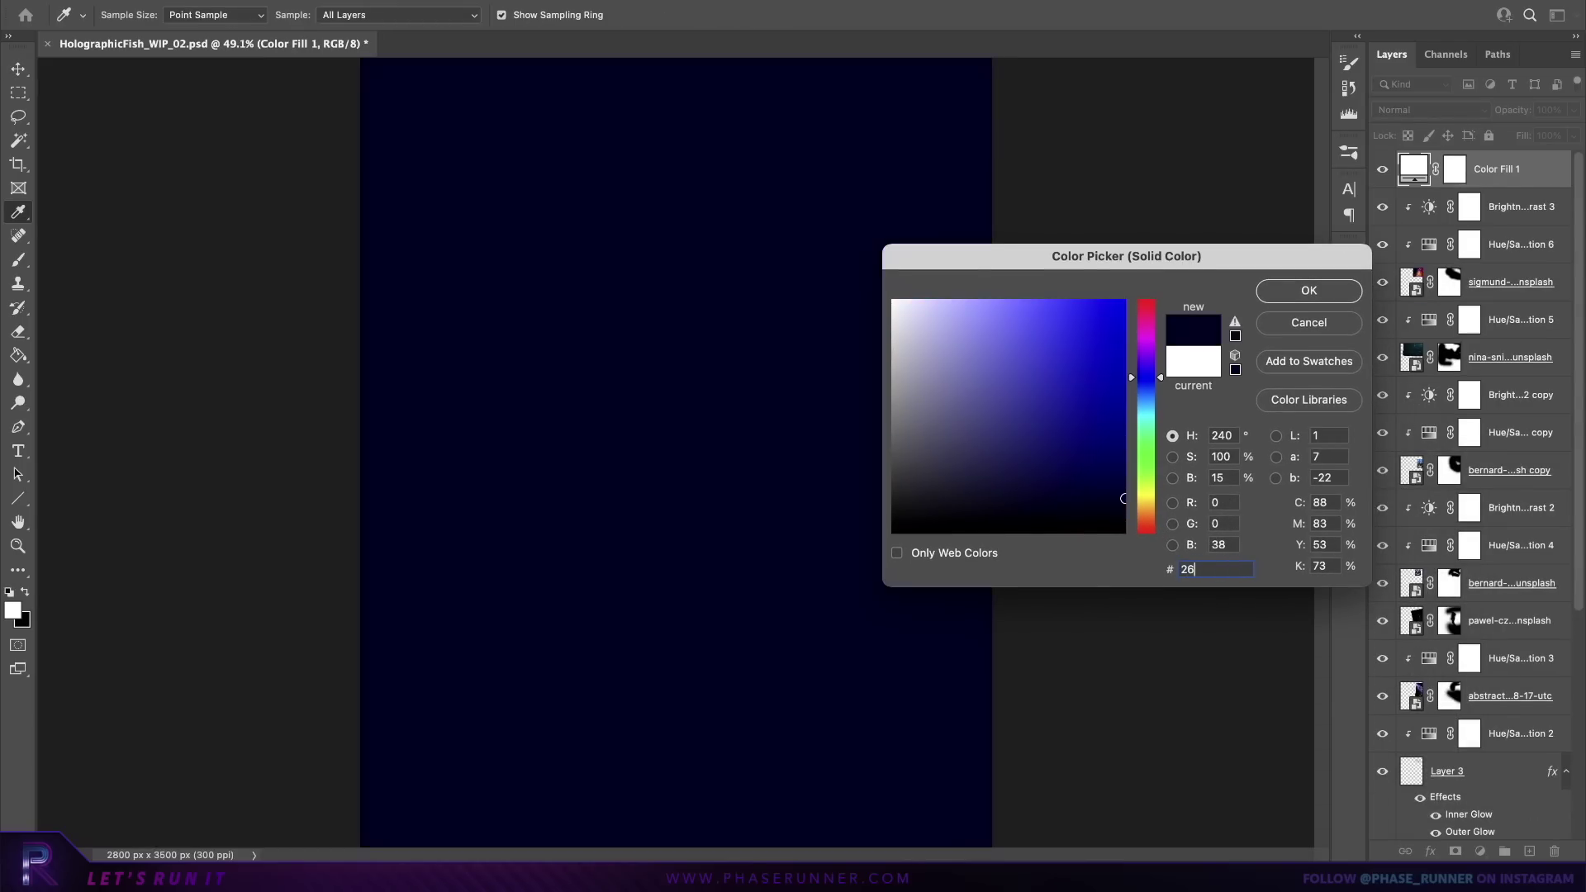
{"action": "type", "text": "0018"}
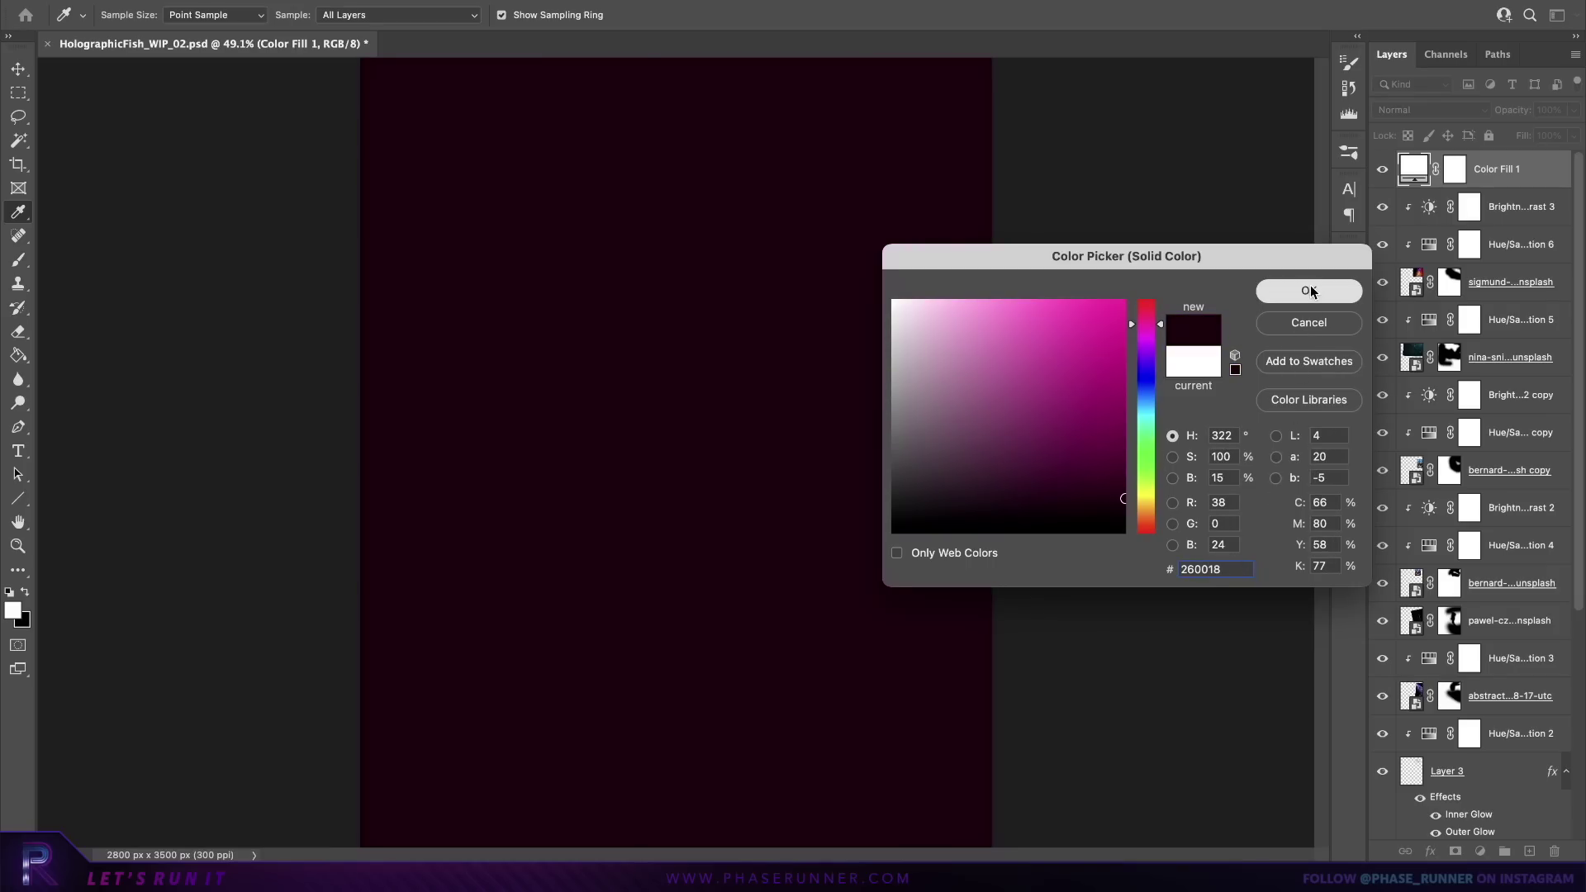
{"action": "left_click", "coordinate": [1311, 290]}
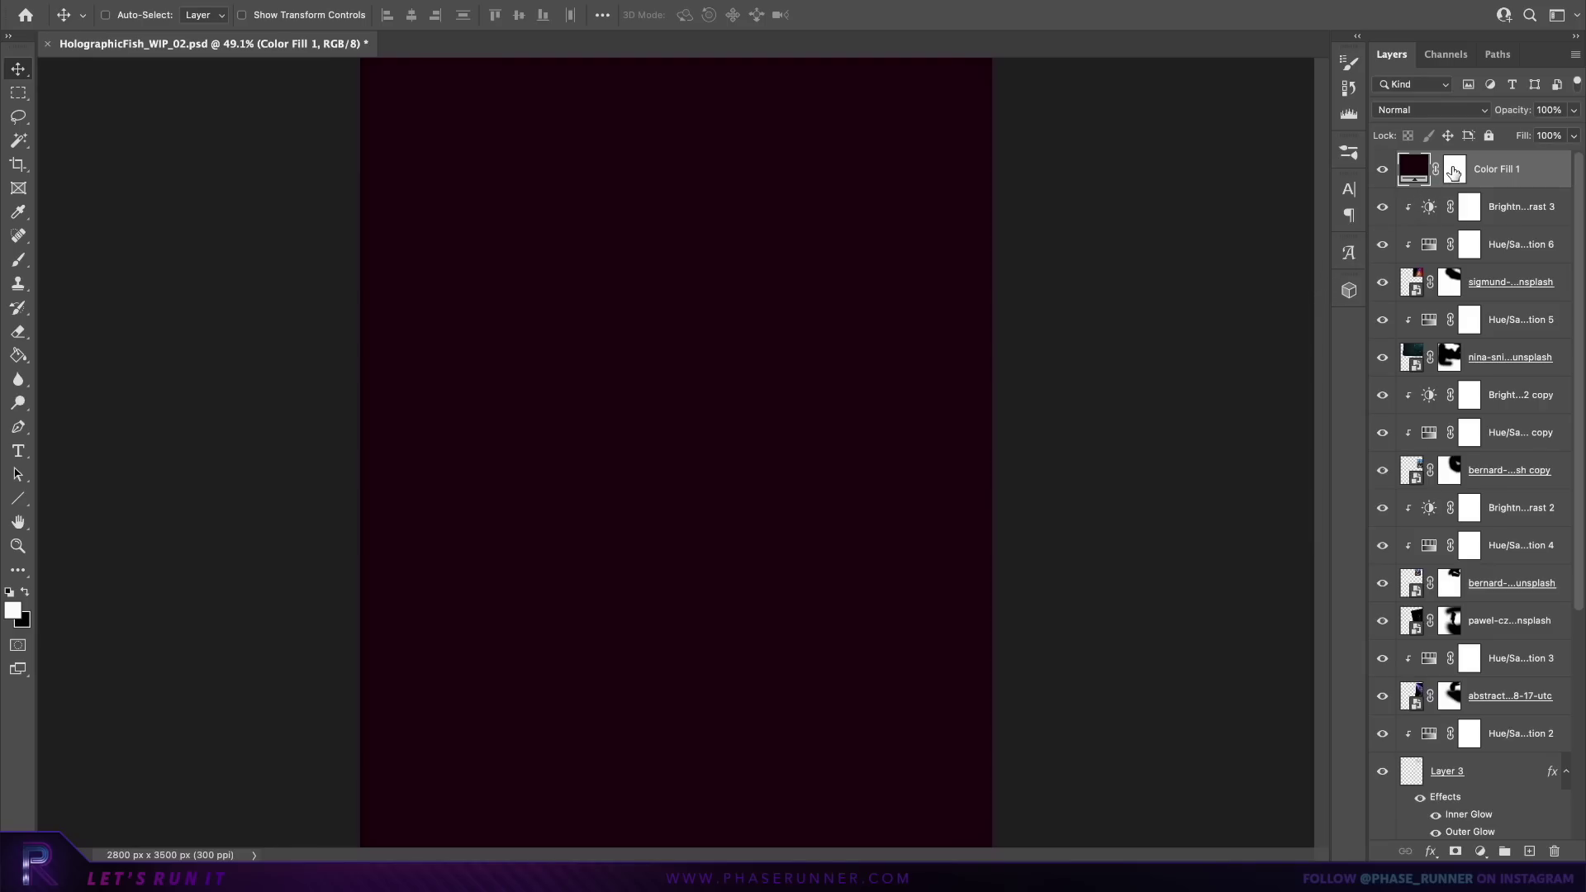
Step: Fill the color fill layer's mask with black and set the layer's blend mode to Linear Dodge (Add)
{"action": "left_click", "coordinate": [1453, 170]}
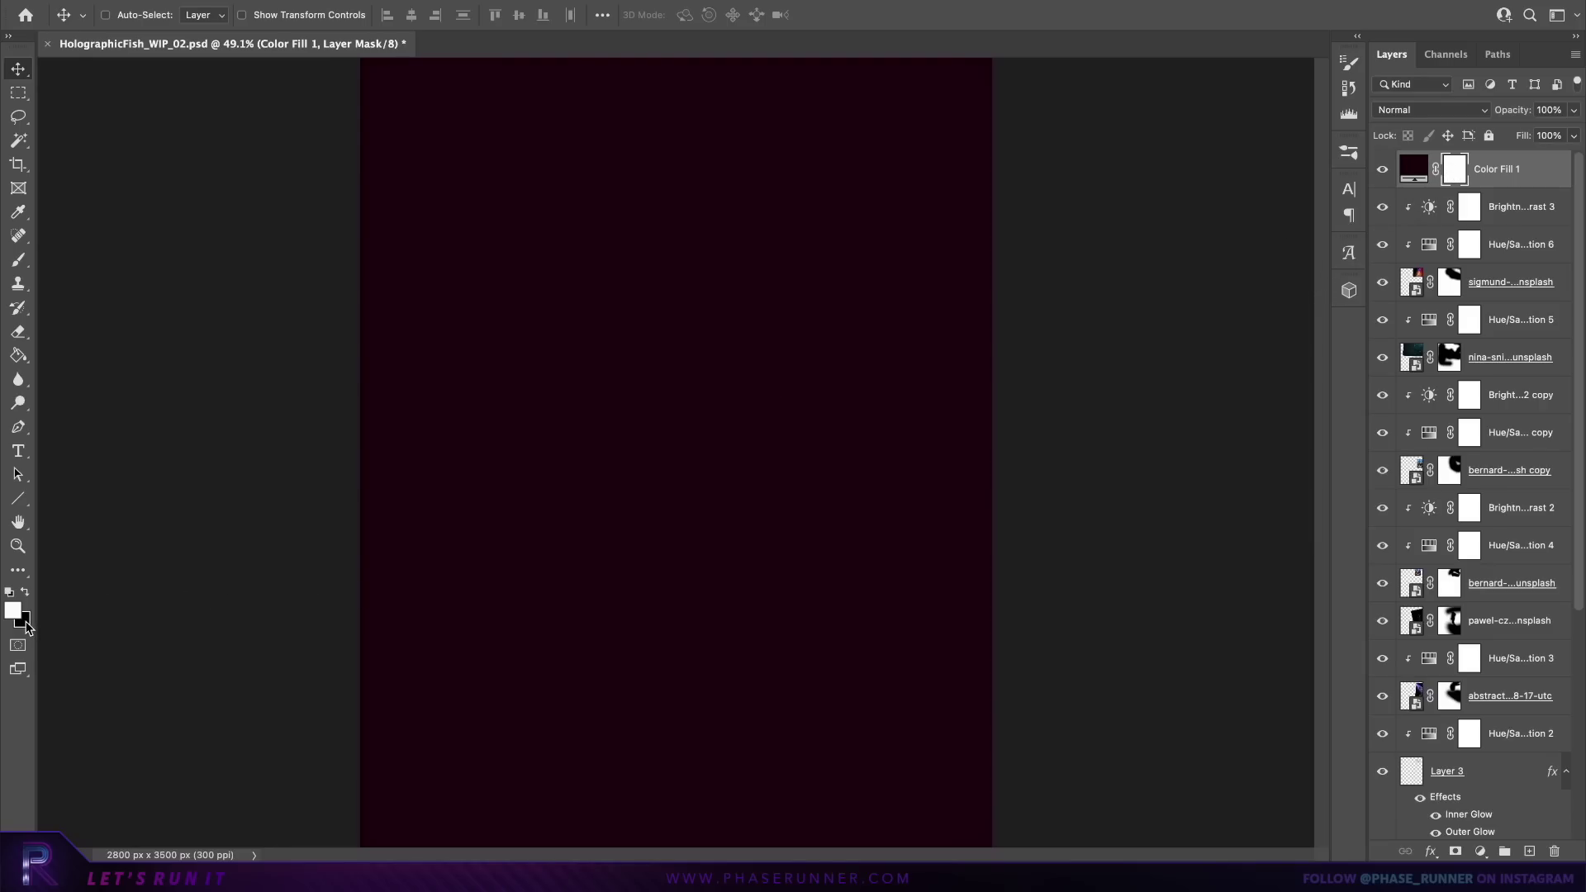
{"action": "key", "text": "super+BackSpace"}
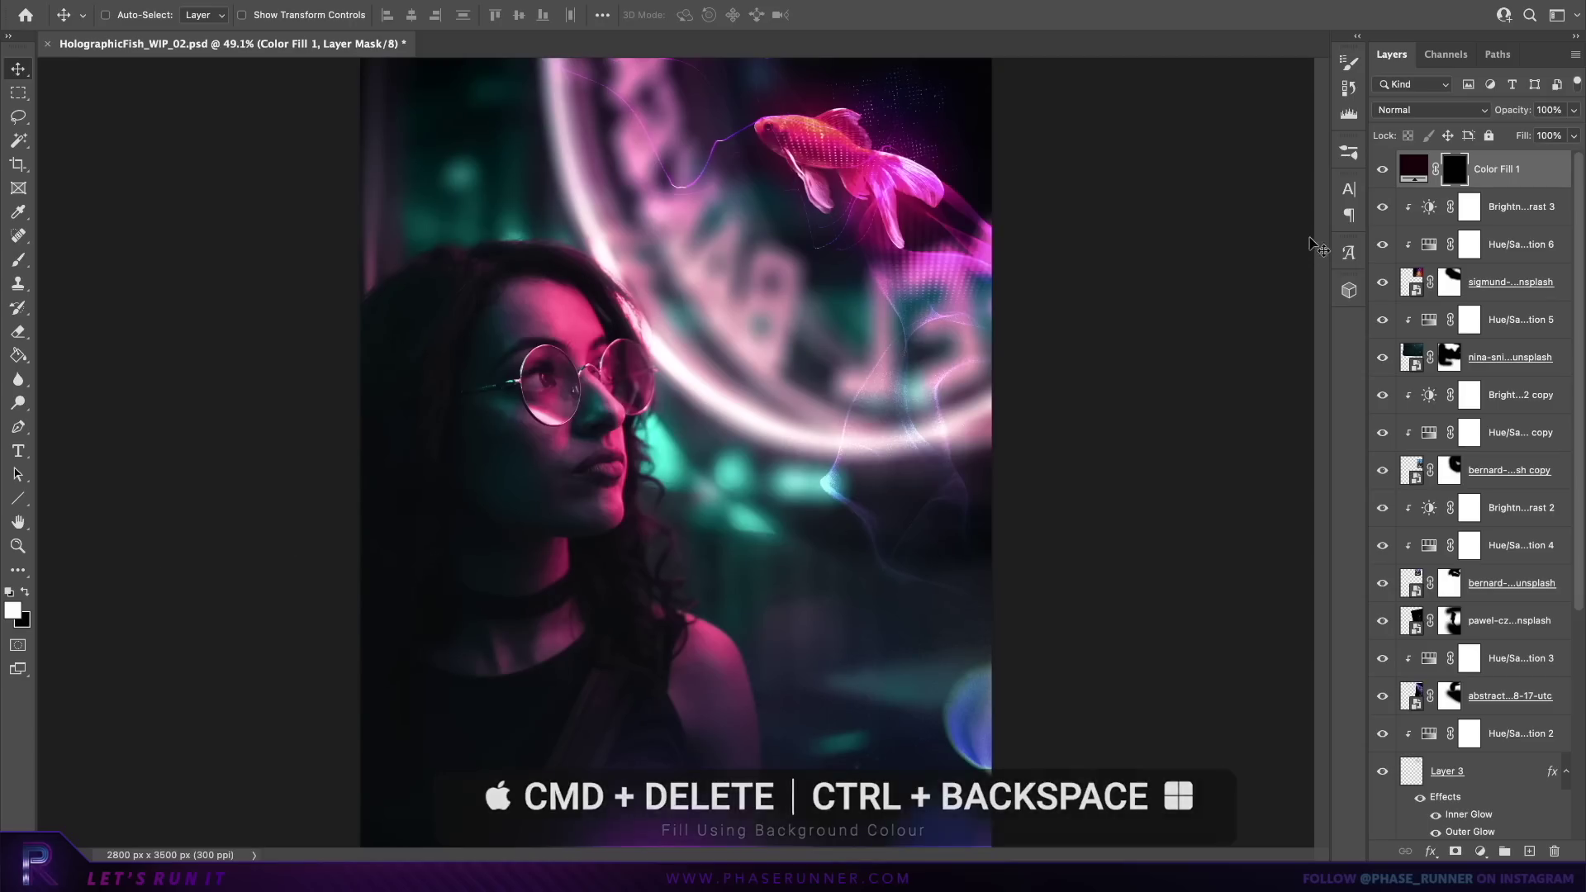
{"action": "left_click", "coordinate": [1421, 111]}
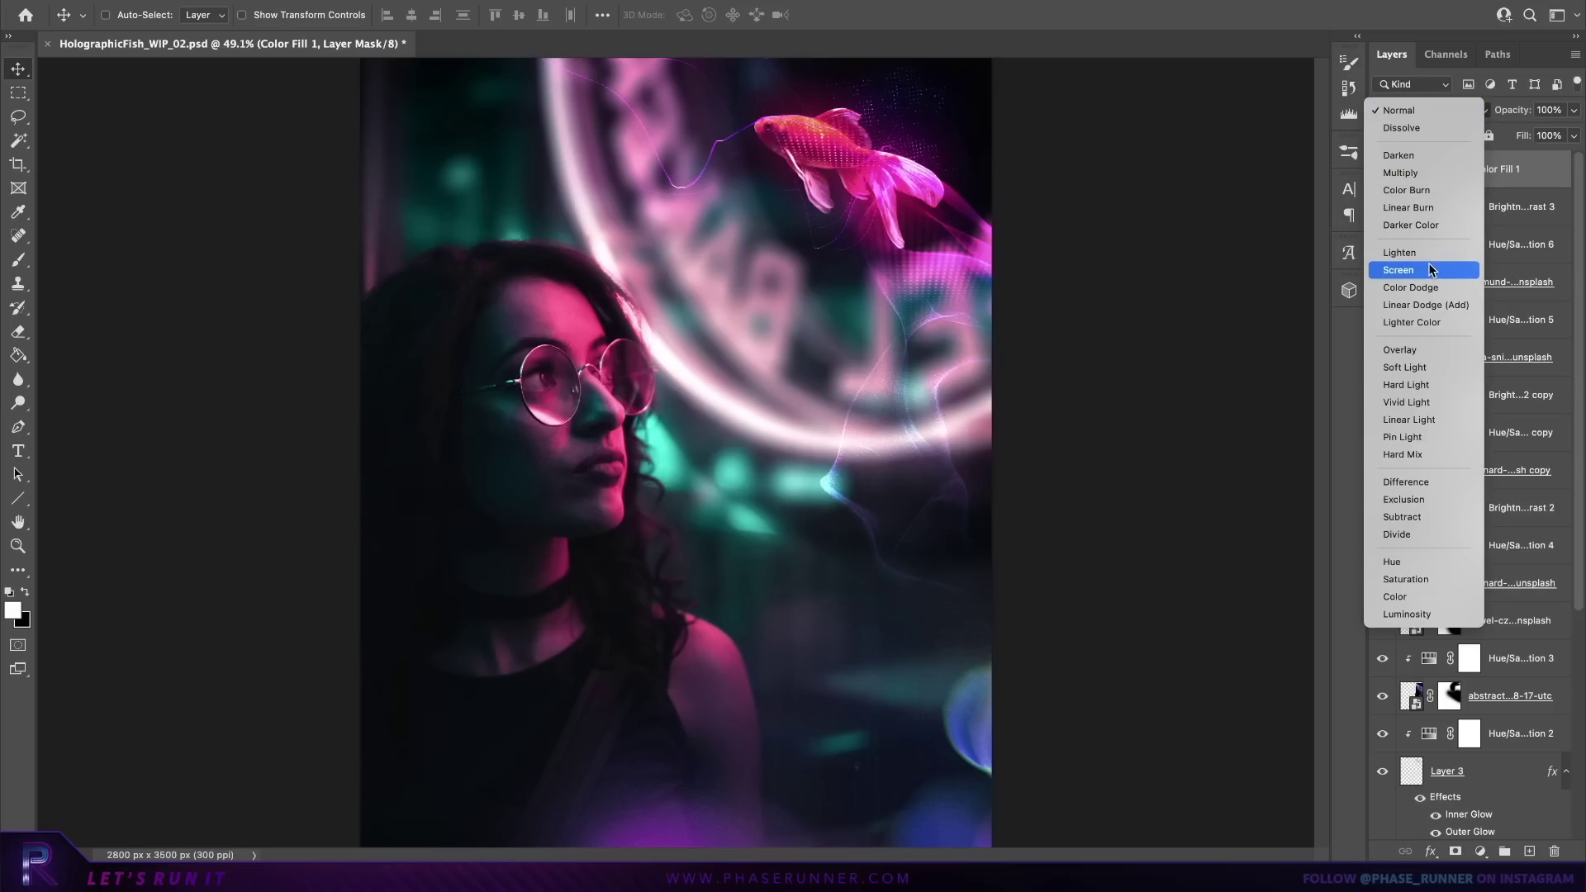
{"action": "left_click", "coordinate": [1427, 305]}
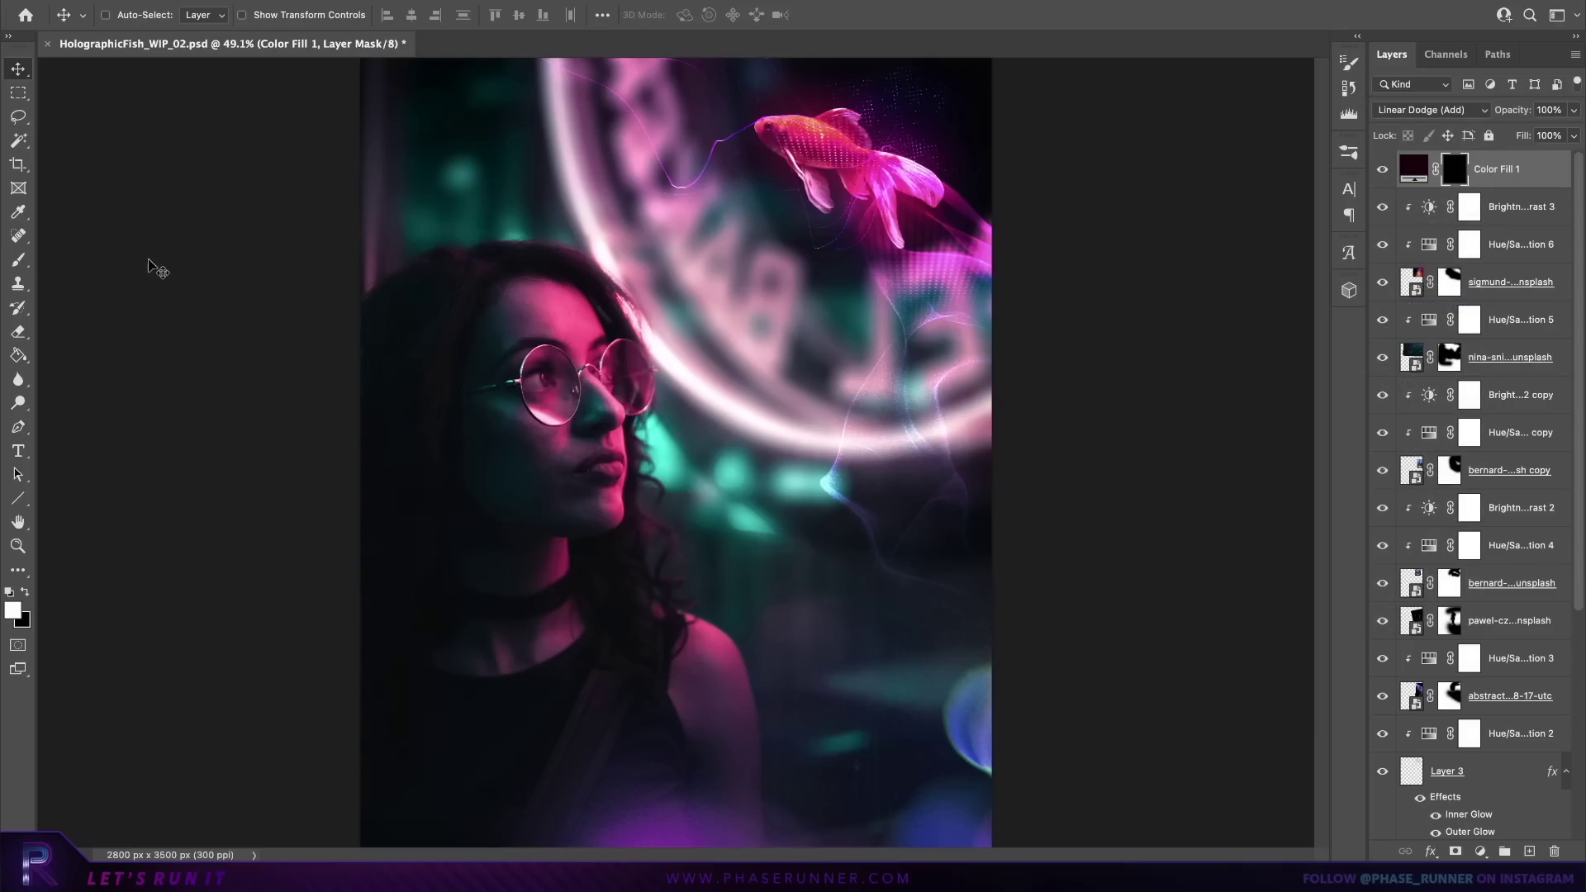
Step: Paint a single dab on the fill layer's mask with a soft white 2200 px brush, centred over the goldfish, for a magenta glow
{"action": "left_click", "coordinate": [20, 261]}
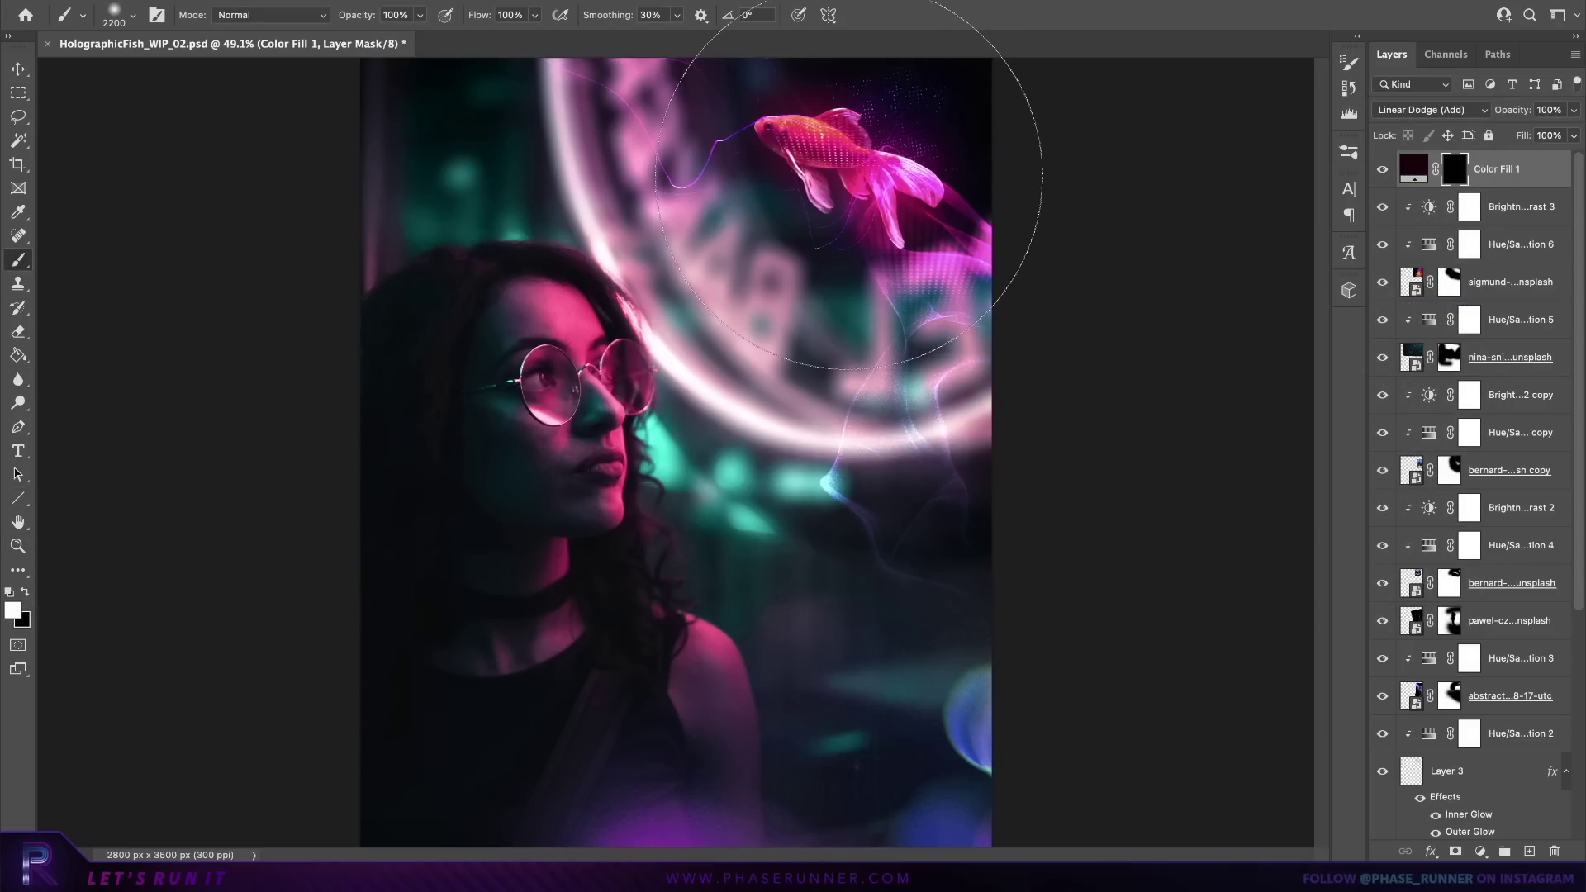
{"action": "key", "text": "bracketright"}
{"action": "key", "text": "bracketleft"}
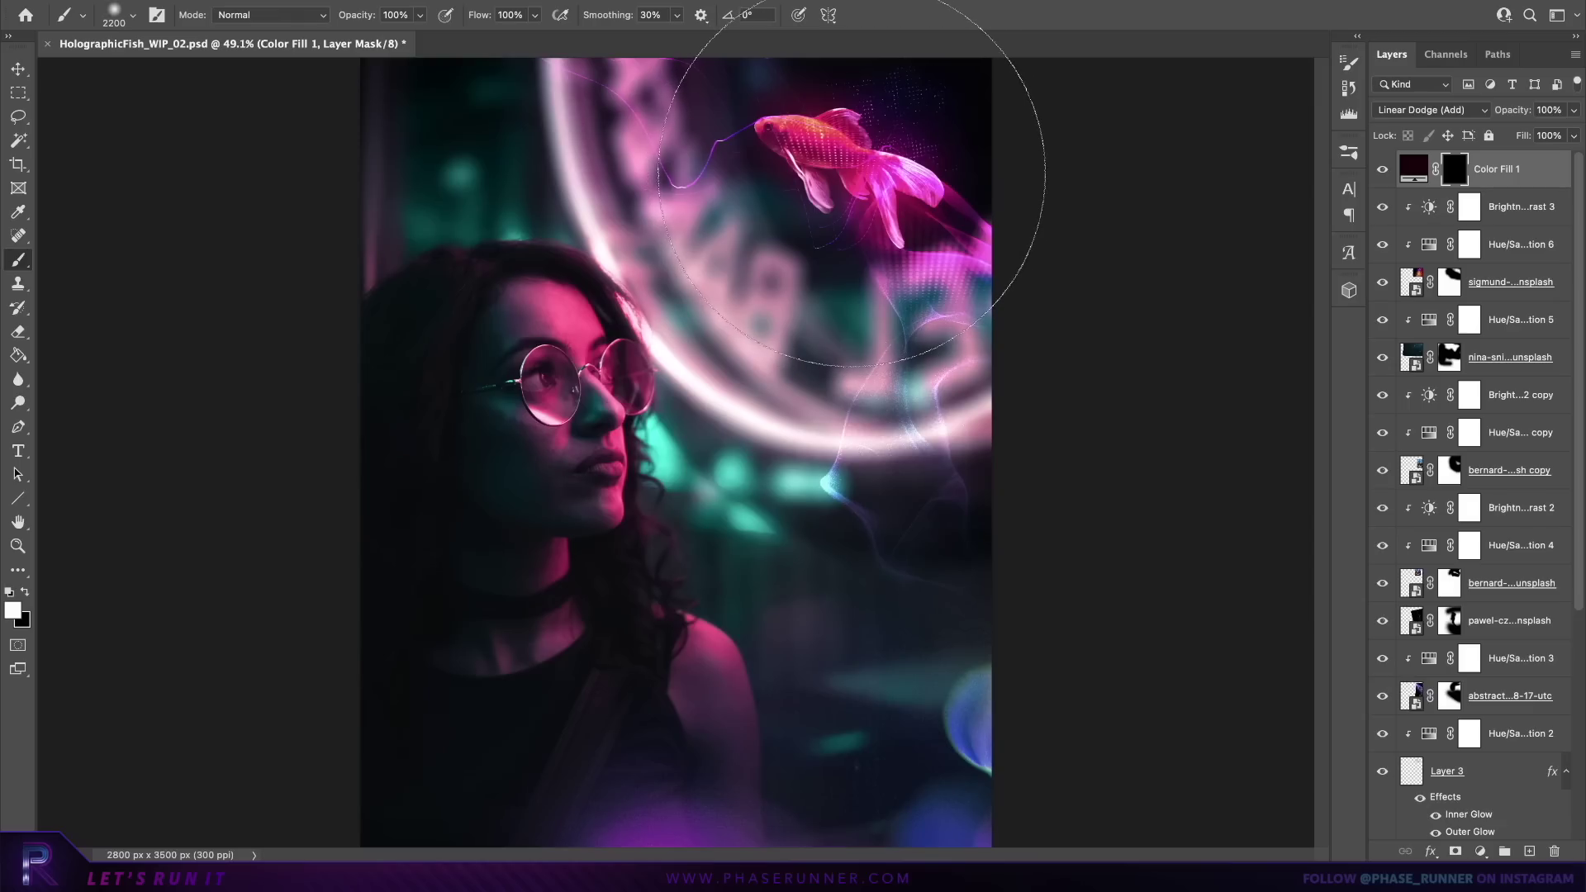
{"action": "left_click", "coordinate": [849, 168]}
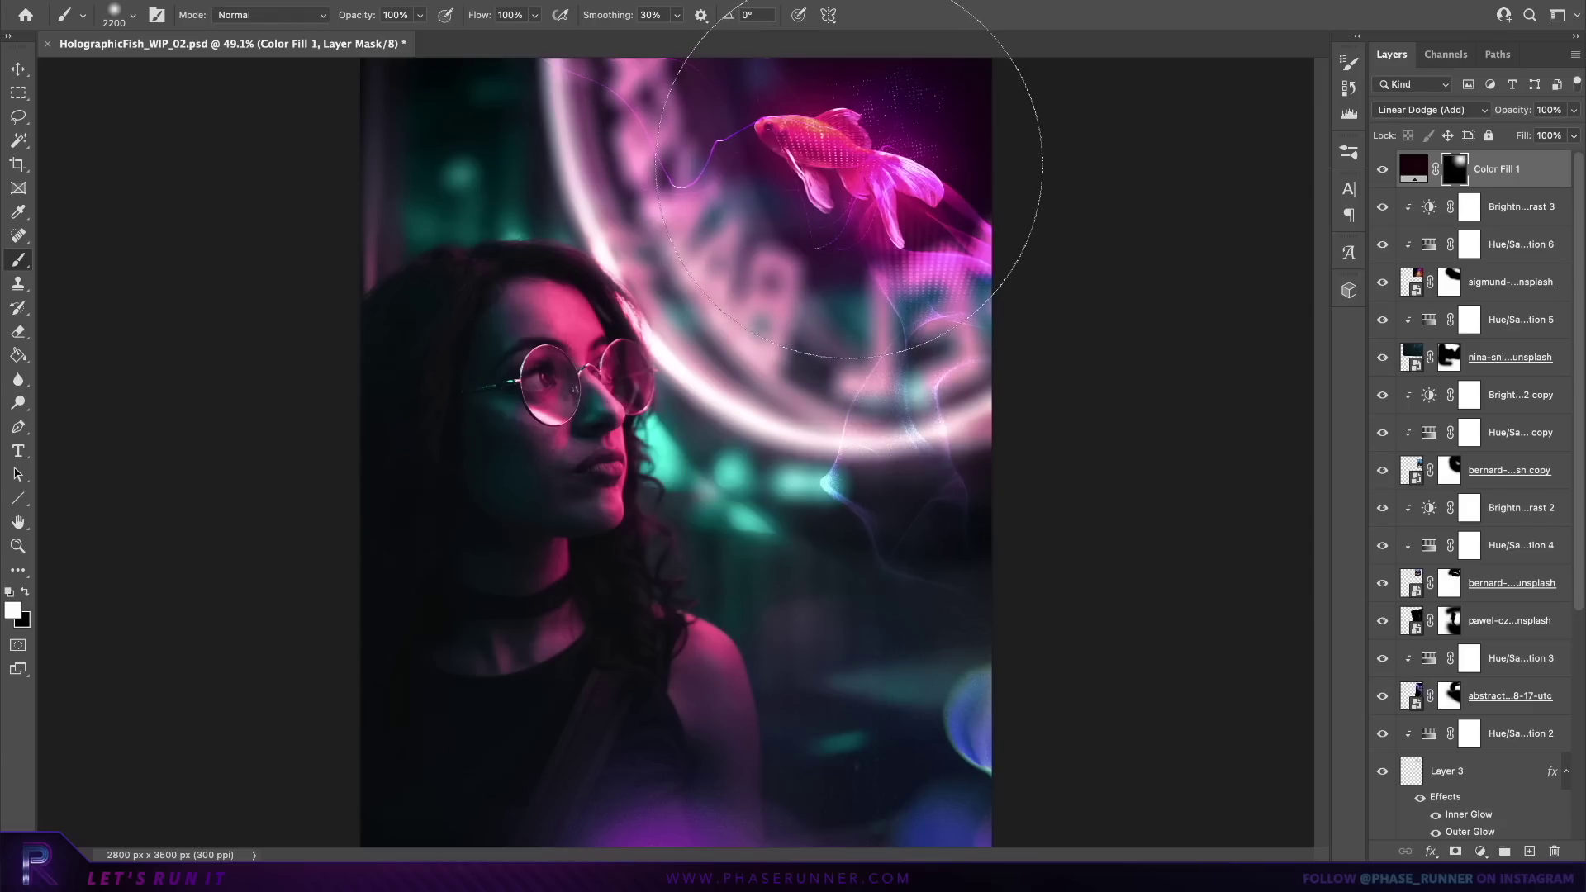